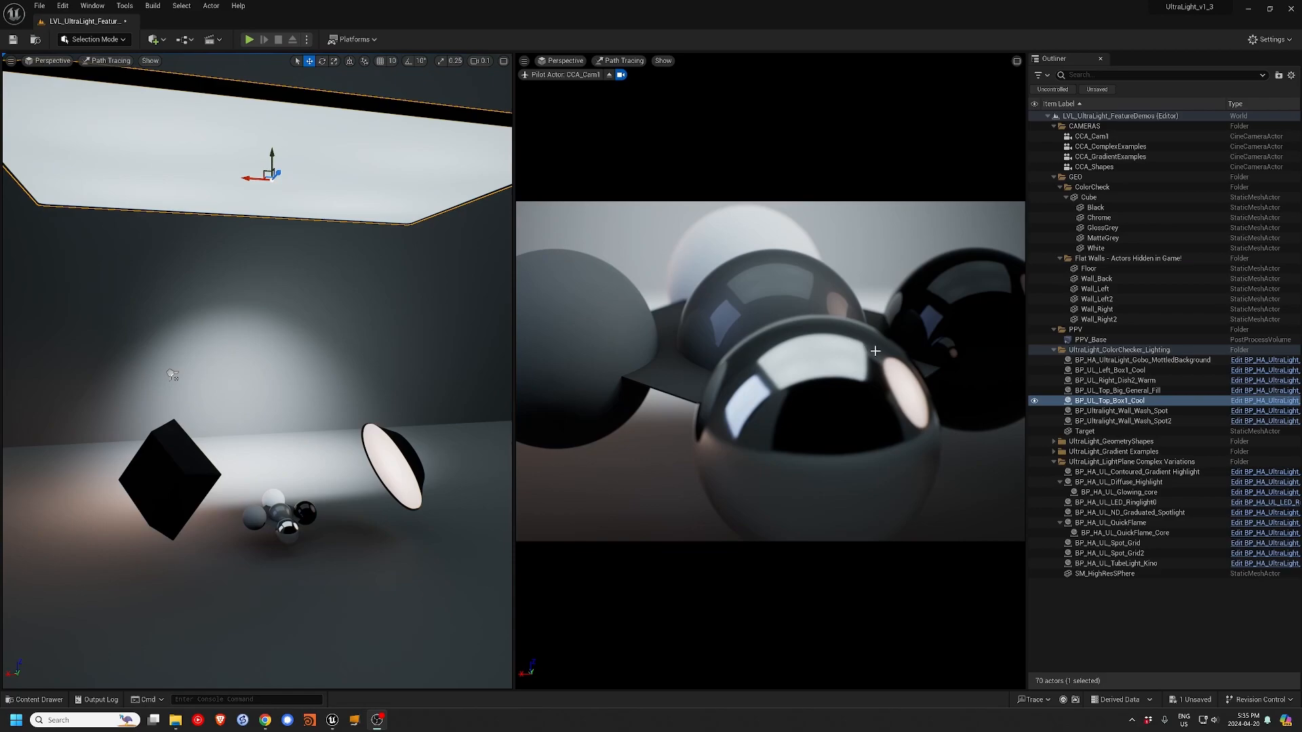
- Delete the warm right dish light, the cool left box light and the cool top box light from the scene
{"action": "left_click", "coordinate": [394, 459]}
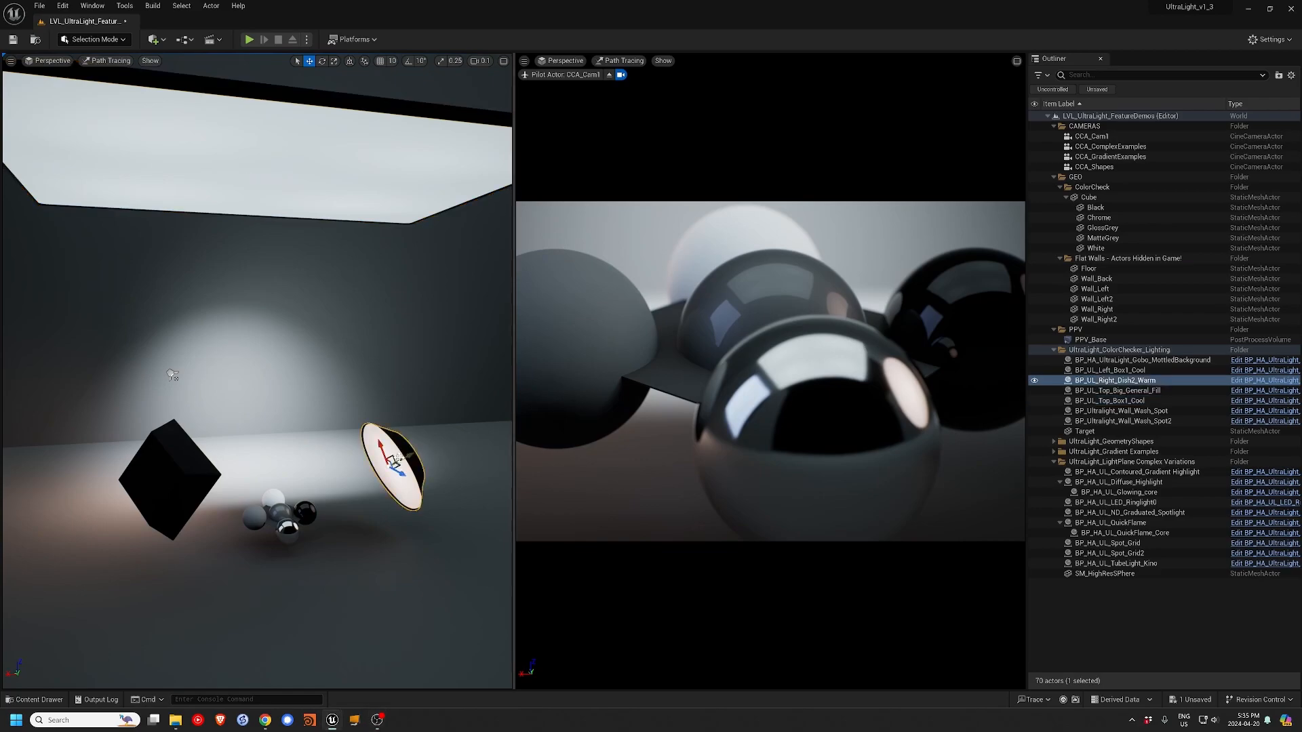
{"action": "key", "text": "Delete"}
{"action": "left_click", "coordinate": [190, 475]}
{"action": "key", "text": "Delete"}
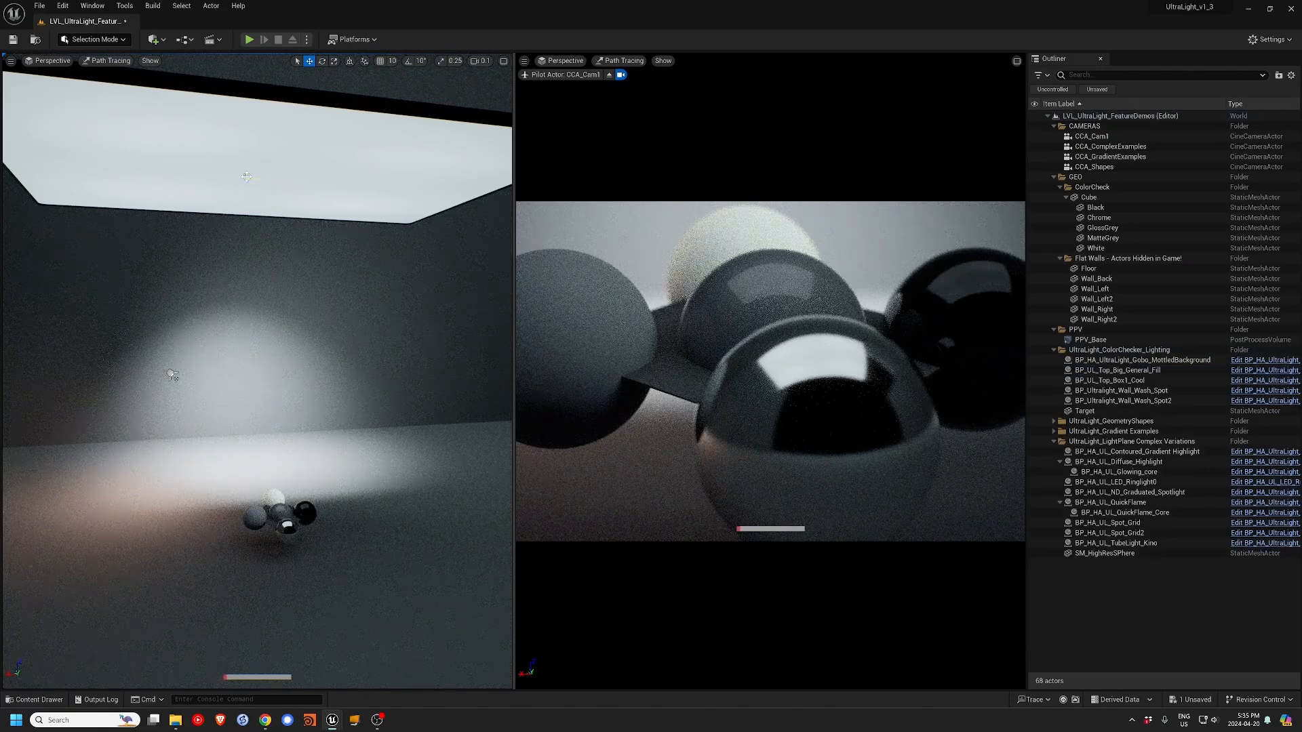
{"action": "key", "text": "Delete"}
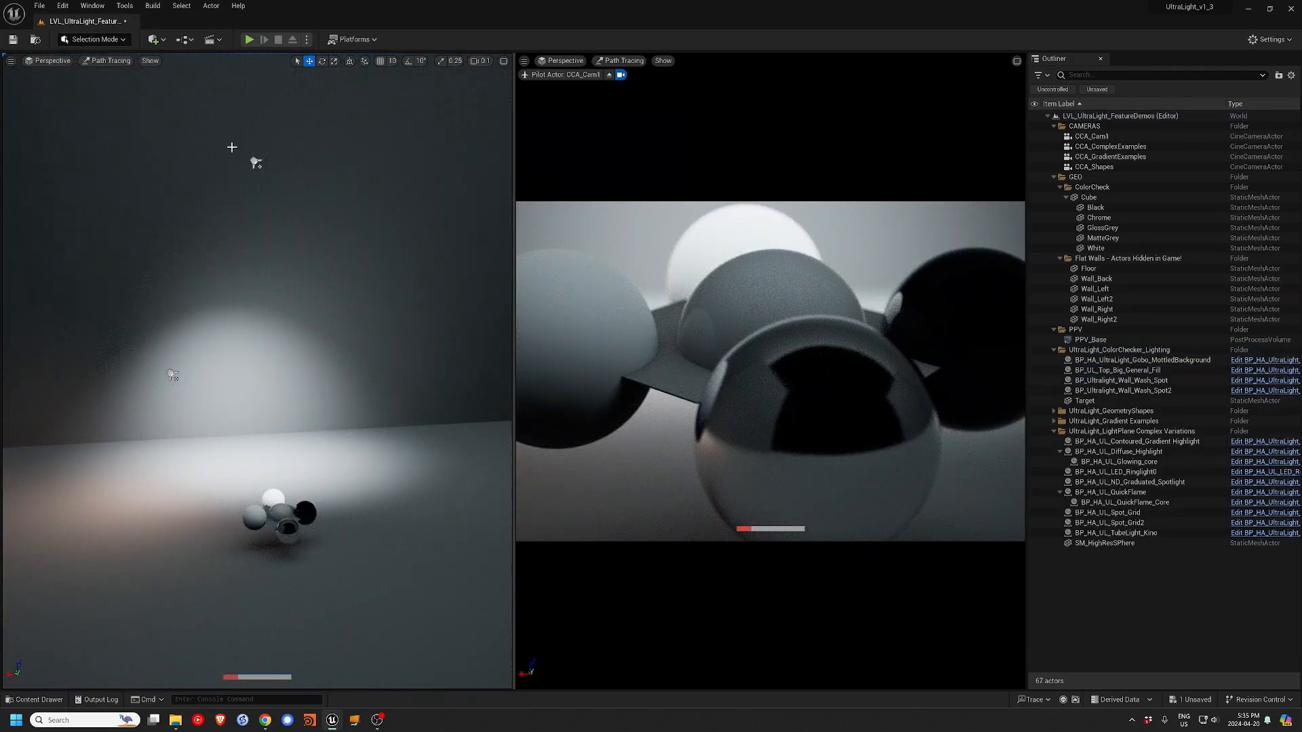
- Delete the mottled background gobo light and both wall wash spotlights, keeping the big general fill
{"action": "left_click", "coordinate": [255, 163]}
{"action": "key", "text": "Delete"}
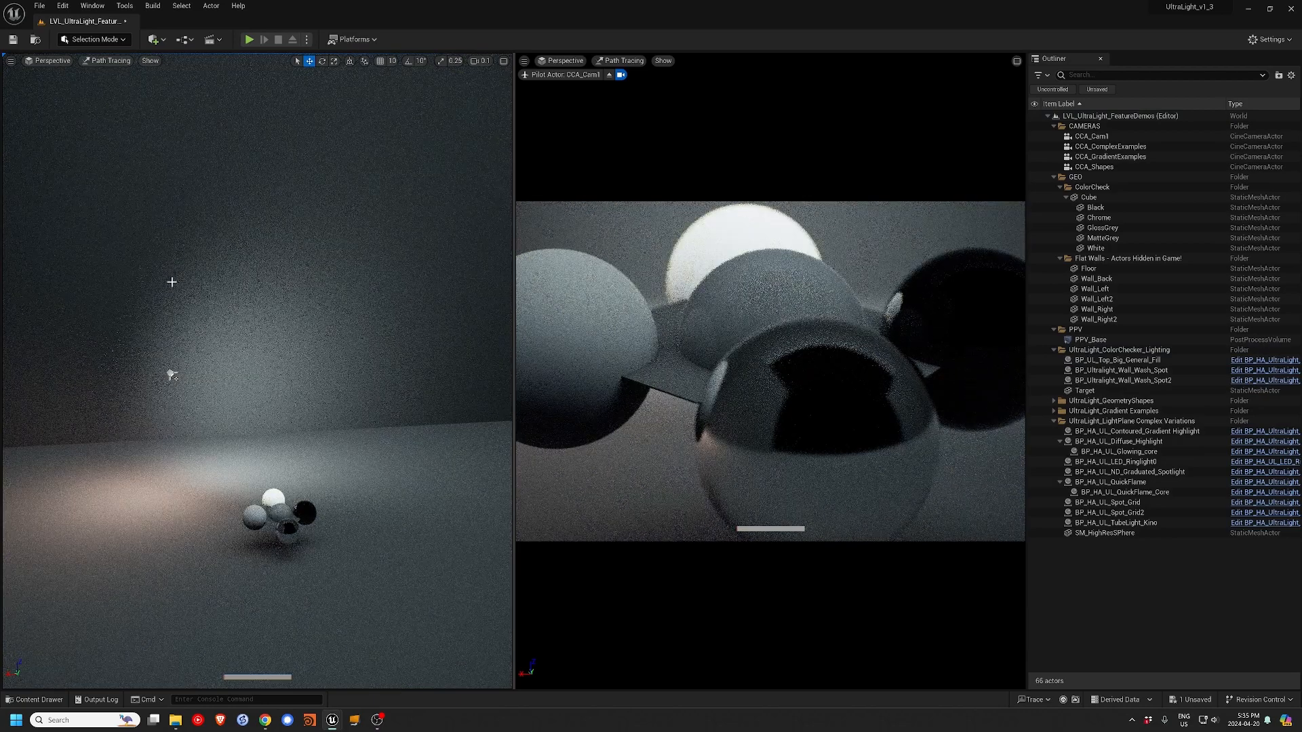
{"action": "left_click", "coordinate": [171, 375]}
{"action": "key", "text": "Delete"}
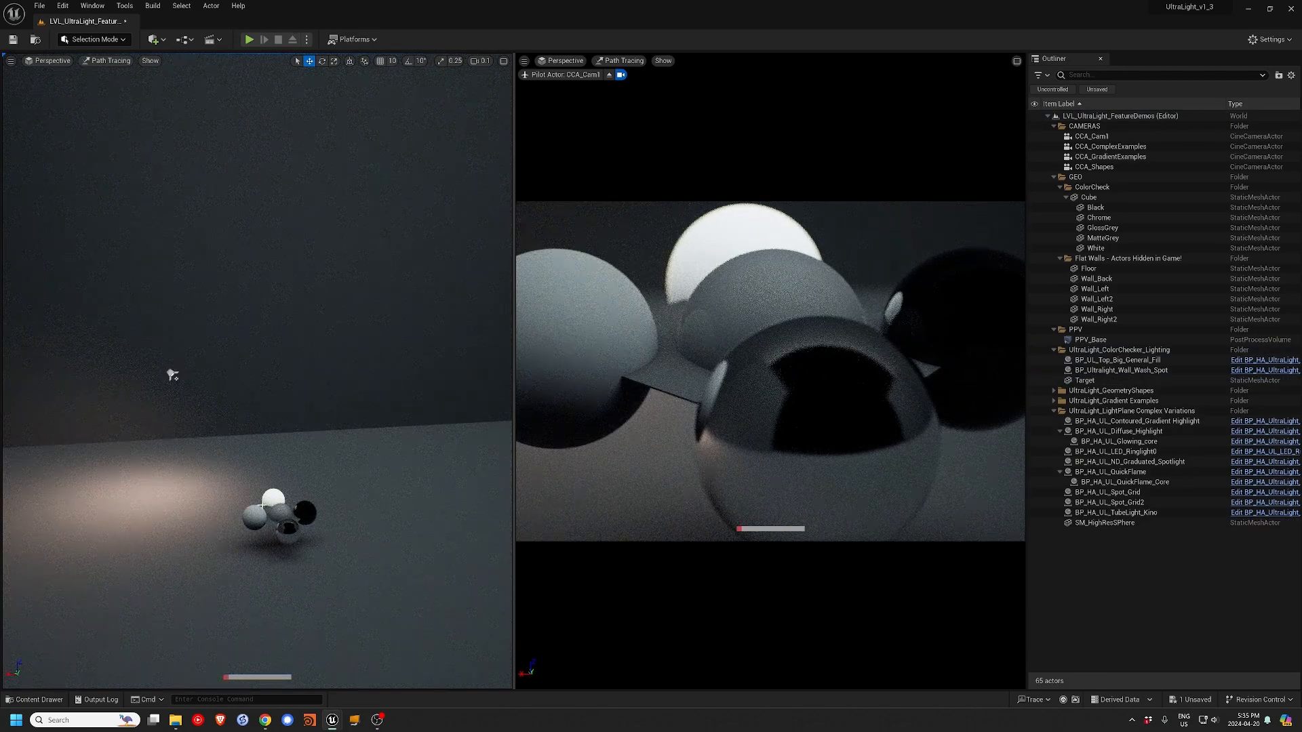
{"action": "left_click", "coordinate": [172, 375]}
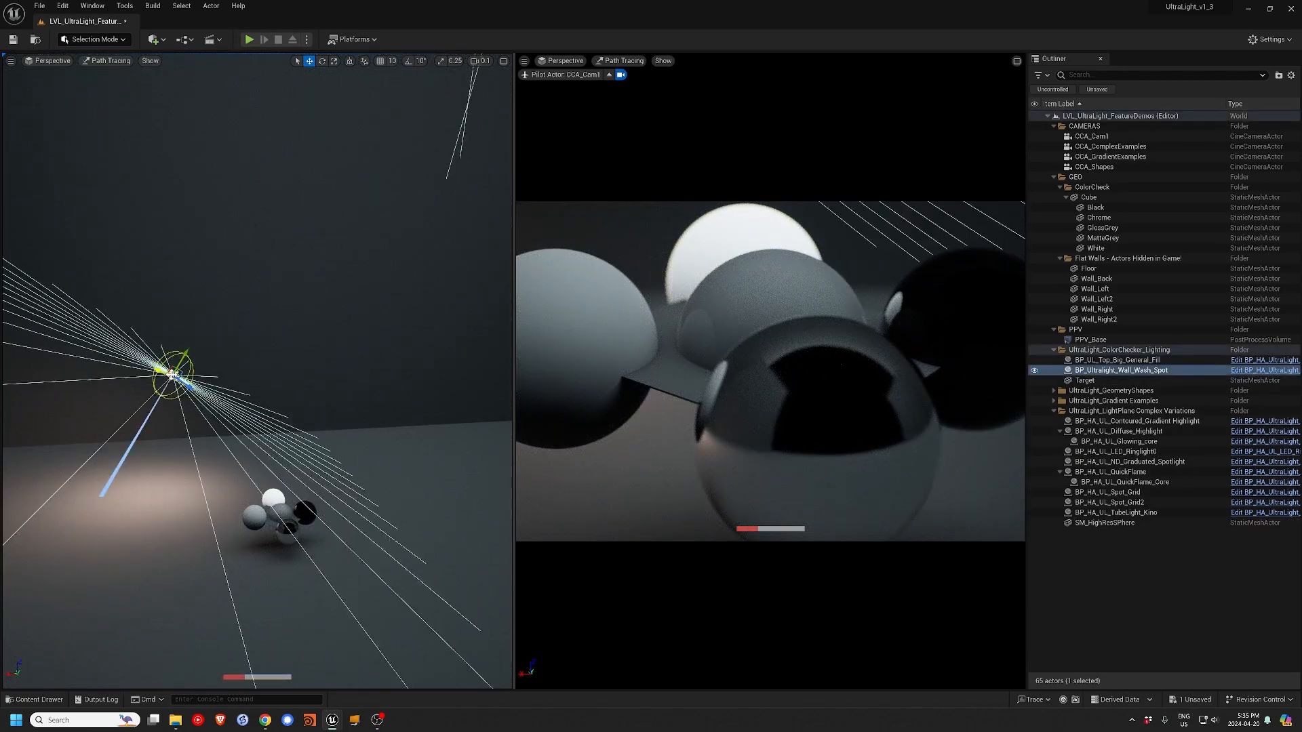
{"action": "key", "text": "Delete"}
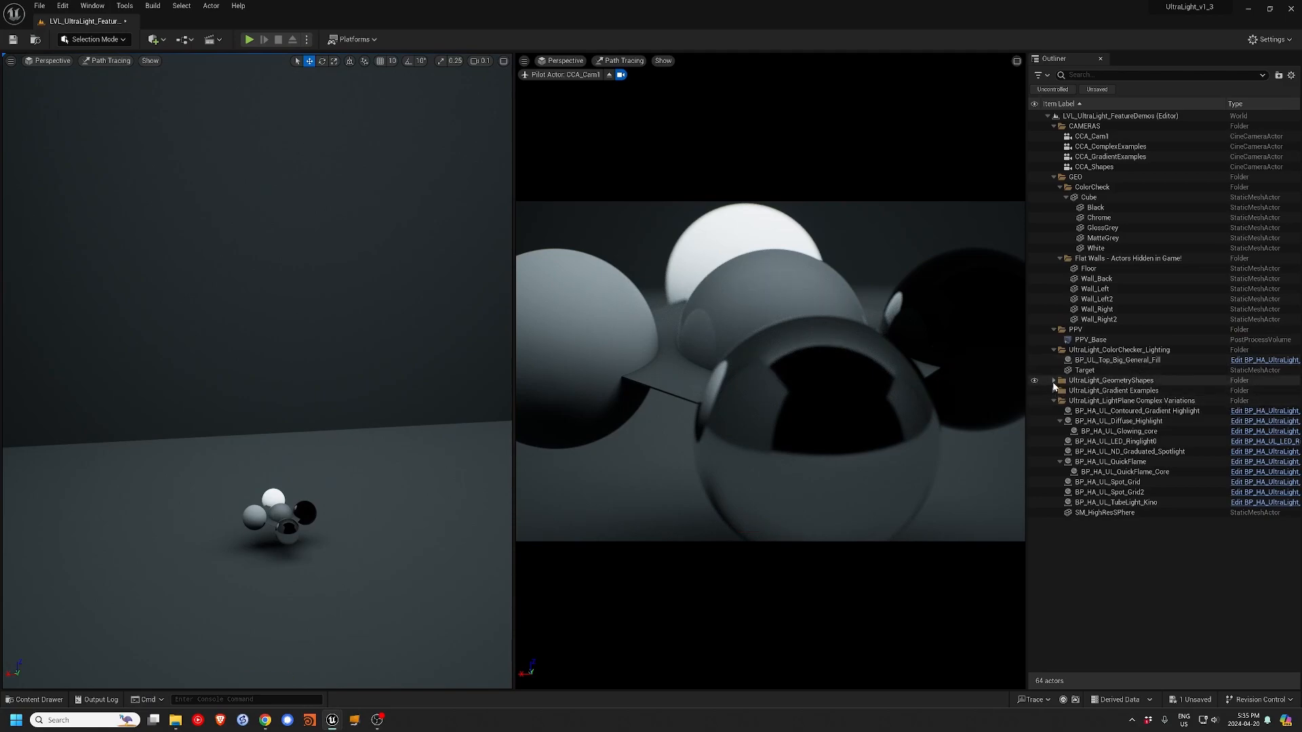
- Toggle the visibility of BP_UL_Top_Big_General_Fill off and on to compare its effect on the scene
{"action": "left_click", "coordinate": [1085, 360]}
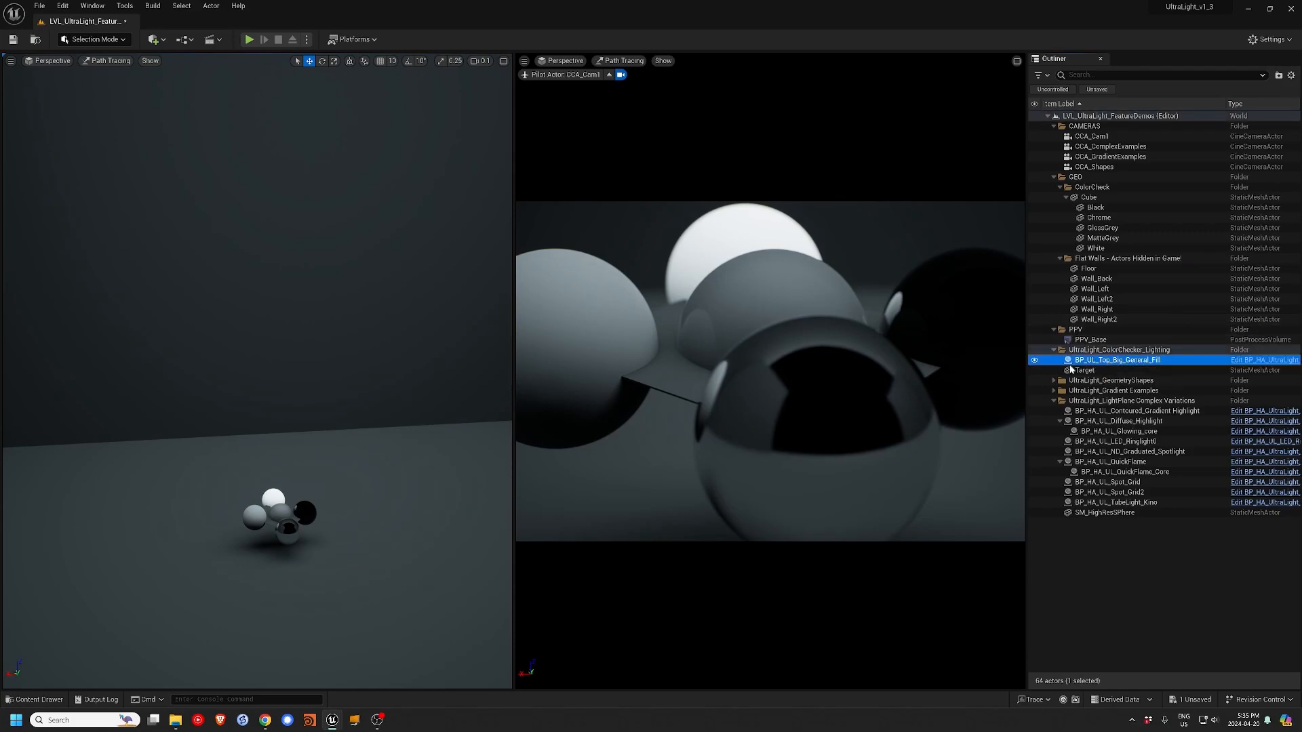
{"action": "left_click", "coordinate": [1034, 361]}
{"action": "left_click", "coordinate": [1034, 361]}
{"action": "left_click", "coordinate": [1034, 361]}
{"action": "left_click", "coordinate": [1034, 361]}
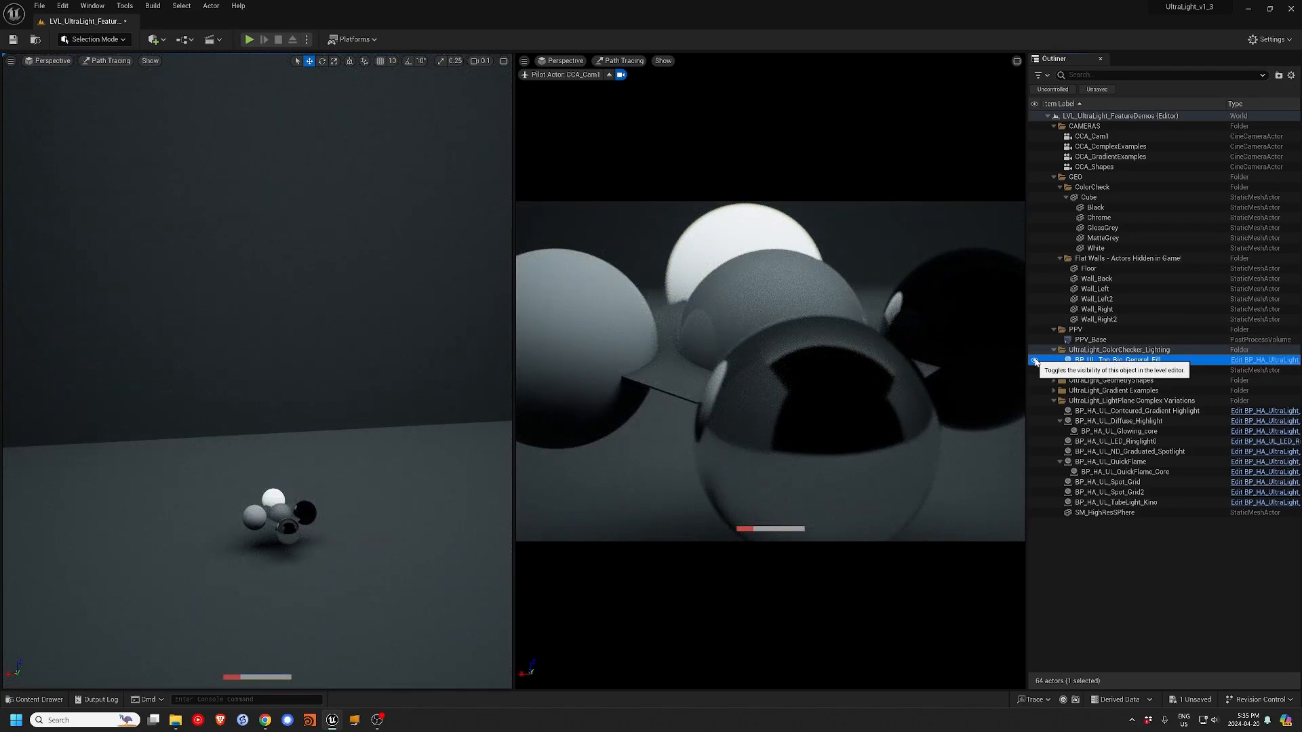
- Browse the project content to the UltraLight Blueprints folder and look inside its Presets folder
{"action": "left_click", "coordinate": [53, 699]}
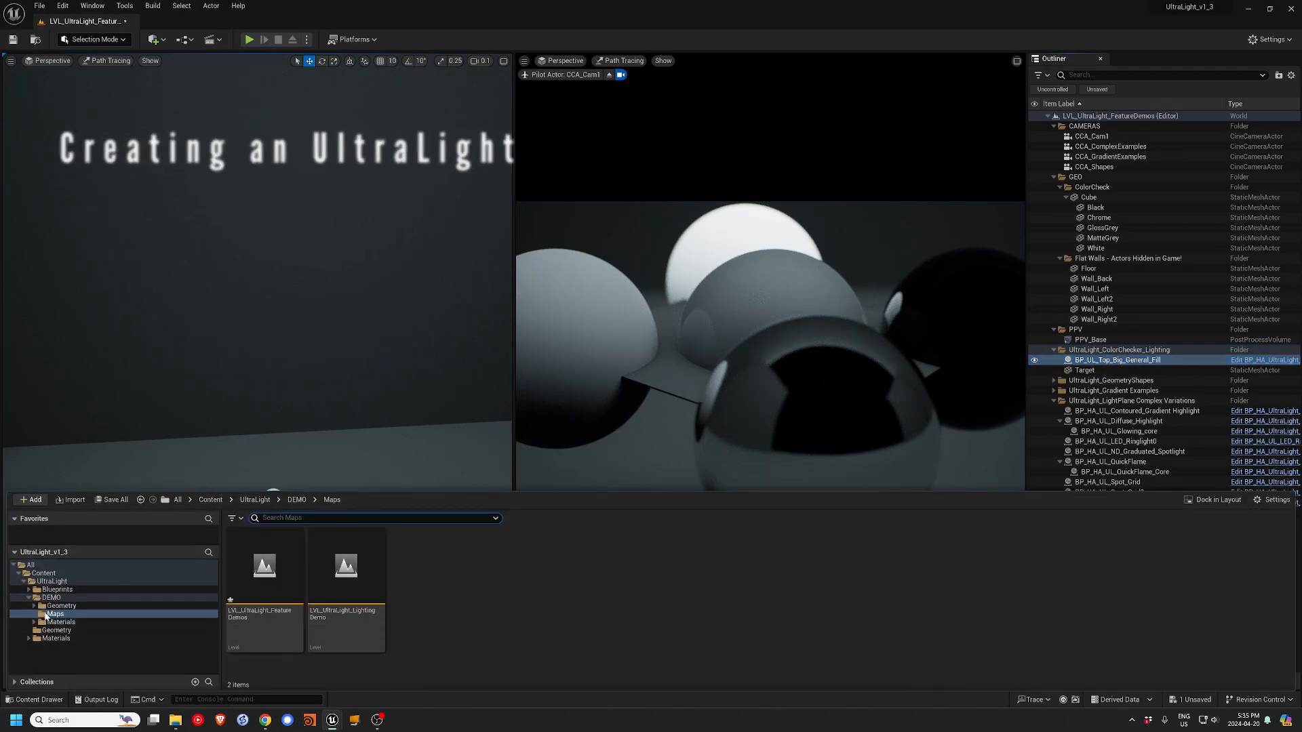
{"action": "left_click", "coordinate": [55, 589]}
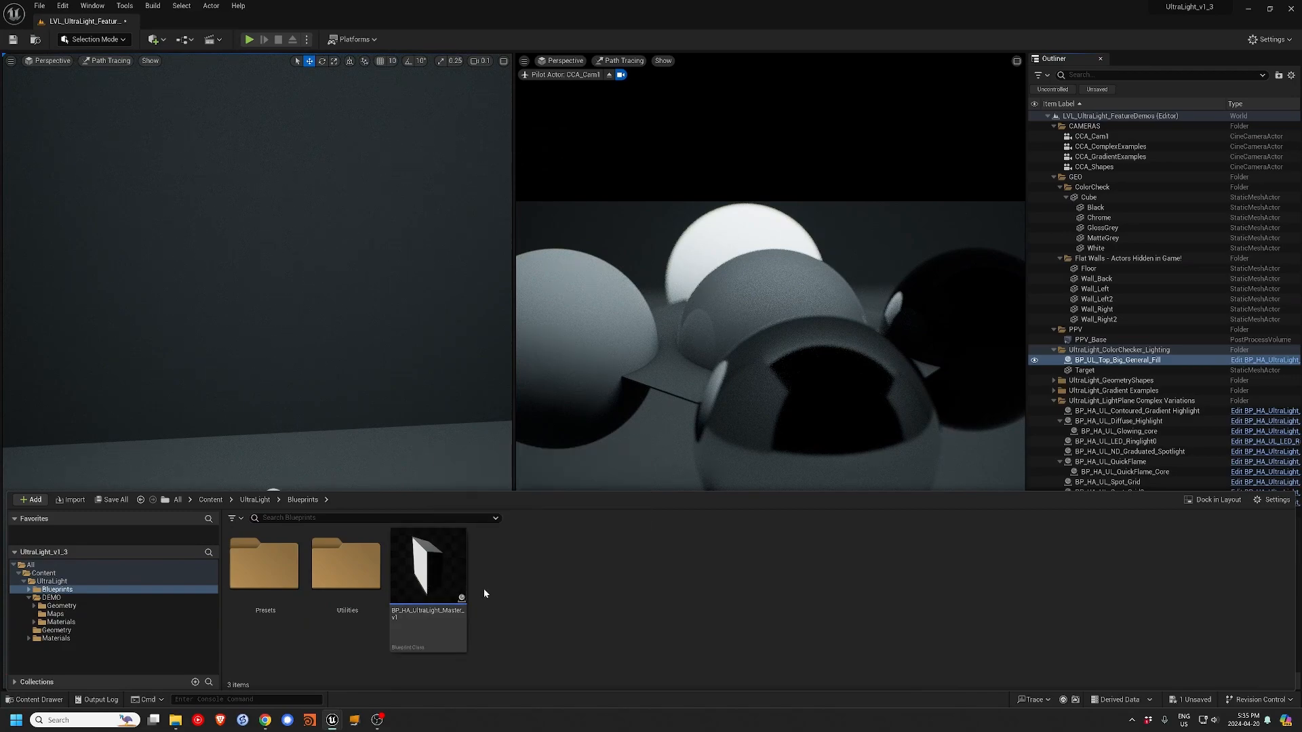
{"action": "left_click", "coordinate": [447, 563]}
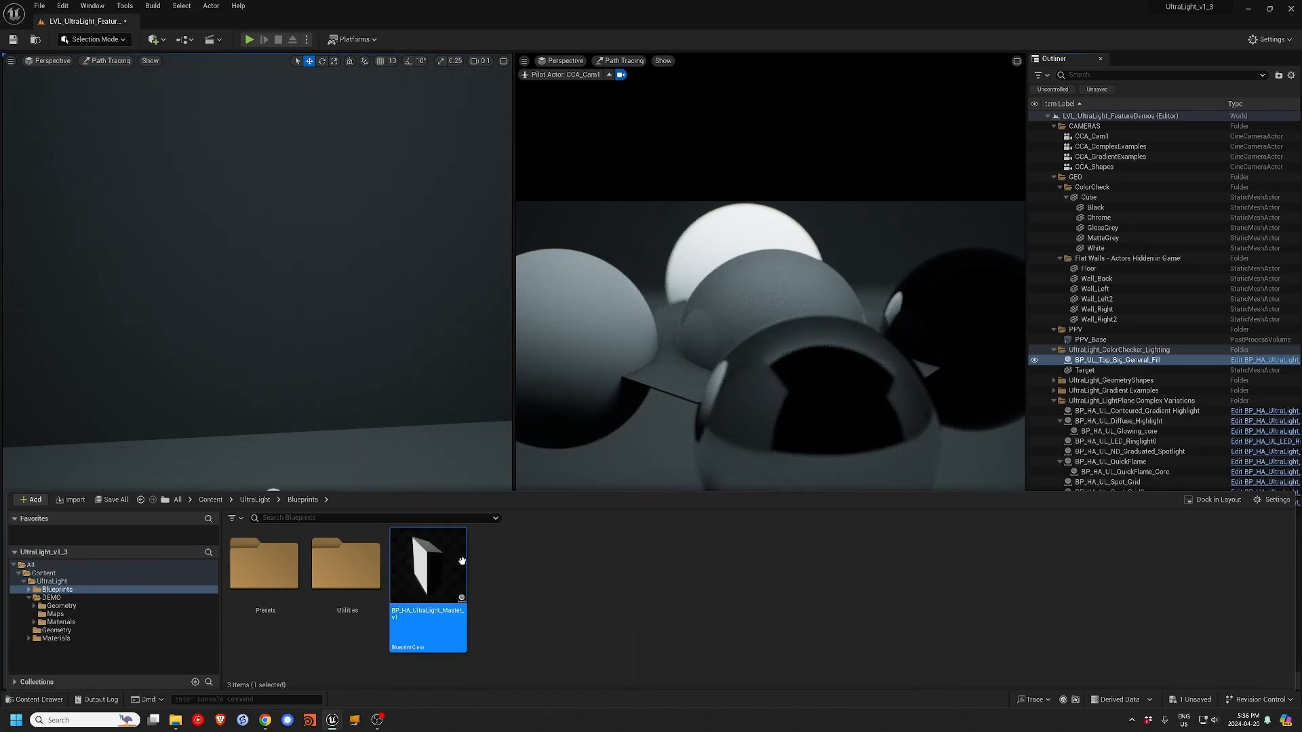
{"action": "double_click", "coordinate": [270, 579]}
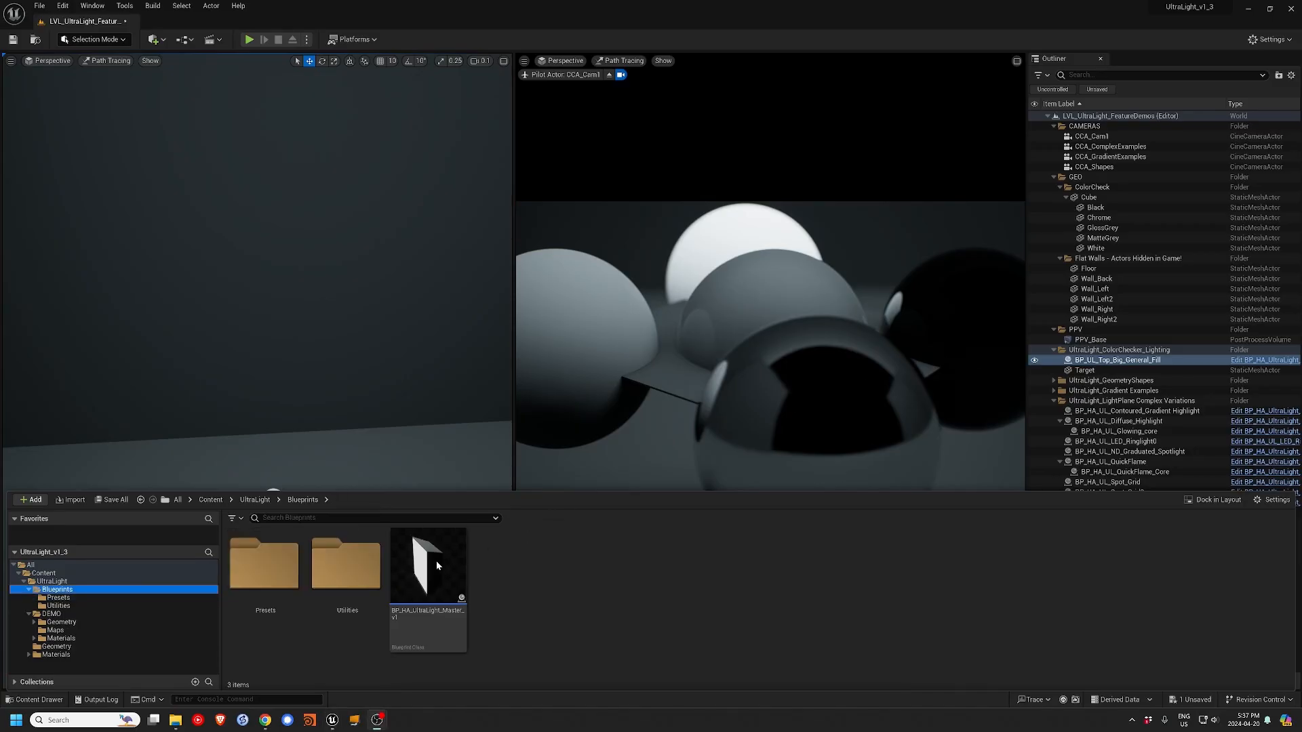
- Place BP_HA_UltraLight_Master_v1 above the color-check spheres, tilt it about -41.5° on X and frame it
{"action": "mouse_move", "coordinate": [436, 564]}
{"action": "left_mouse_down"}
{"action": "mouse_move", "coordinate": [305, 421]}
{"action": "mouse_move", "coordinate": [262, 488]}
{"action": "mouse_move", "coordinate": [276, 405]}
{"action": "mouse_move", "coordinate": [266, 446]}
{"action": "left_mouse_up"}
{"action": "key", "text": "e"}
{"action": "key", "text": "f"}
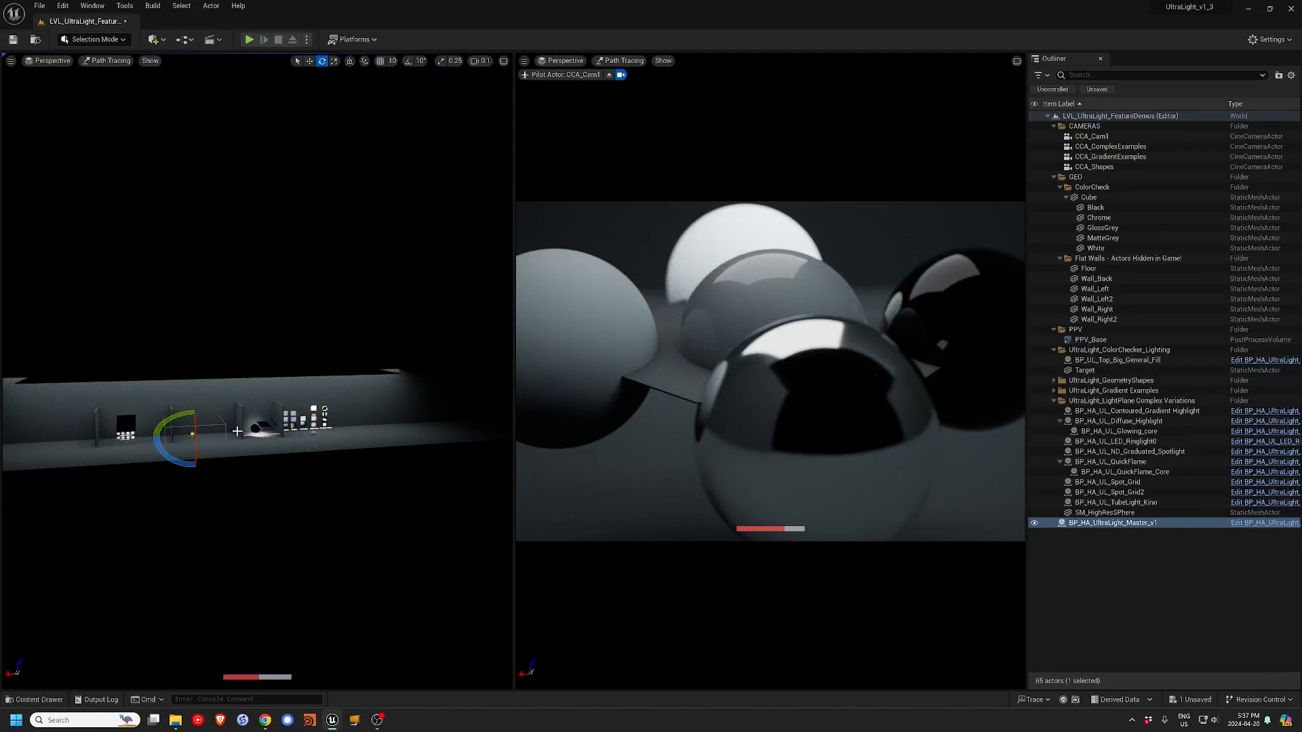
{"action": "key", "text": "f"}
{"action": "mouse_move", "coordinate": [232, 419]}
{"action": "left_mouse_down", "text": "alt"}
{"action": "mouse_move", "coordinate": [285, 393]}
{"action": "mouse_move", "coordinate": [278, 414]}
{"action": "mouse_move", "coordinate": [176, 386]}
{"action": "mouse_move", "coordinate": [312, 407]}
{"action": "mouse_move", "coordinate": [345, 427]}
{"action": "mouse_move", "coordinate": [322, 410]}
{"action": "mouse_move", "coordinate": [236, 418]}
{"action": "left_mouse_up", "text": "alt"}
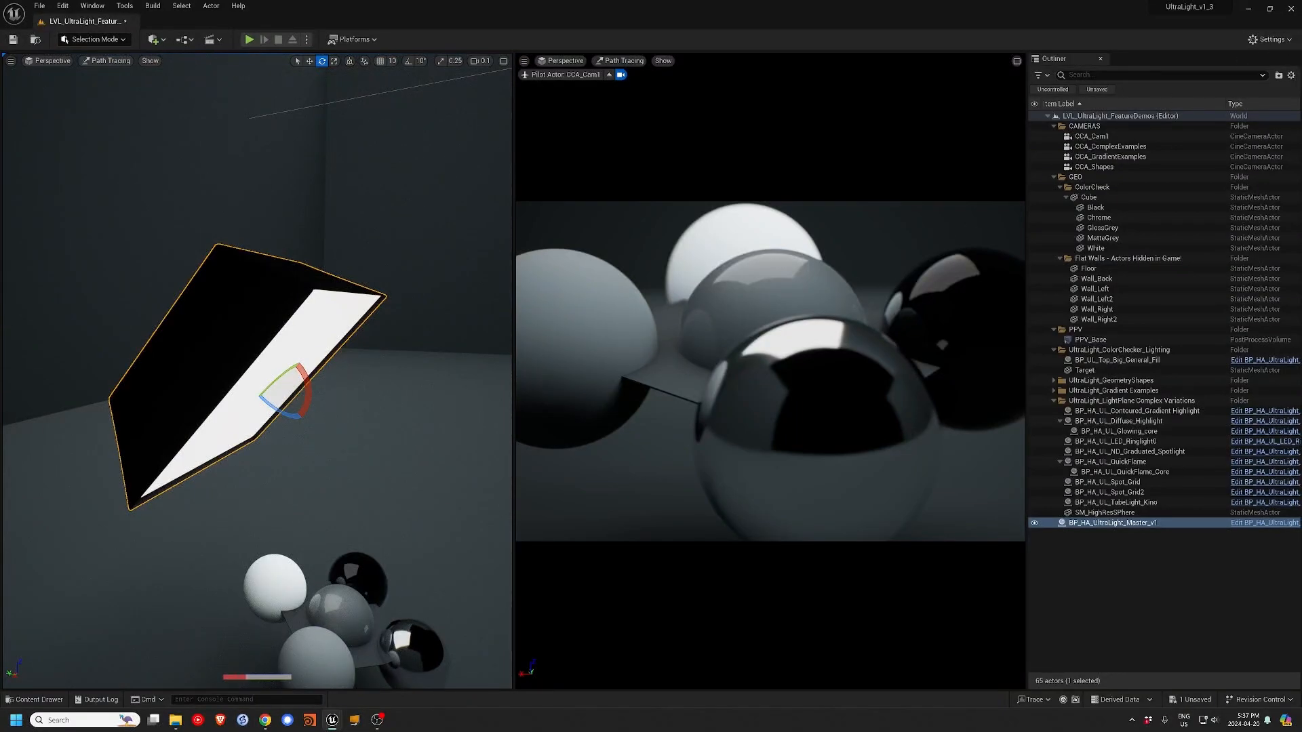
- Reveal the light's Details beside the viewports and narrow that area to give the viewports more room
{"action": "left_click_drag", "start_coordinate": [1297, 51], "coordinate": [1023, 79]}
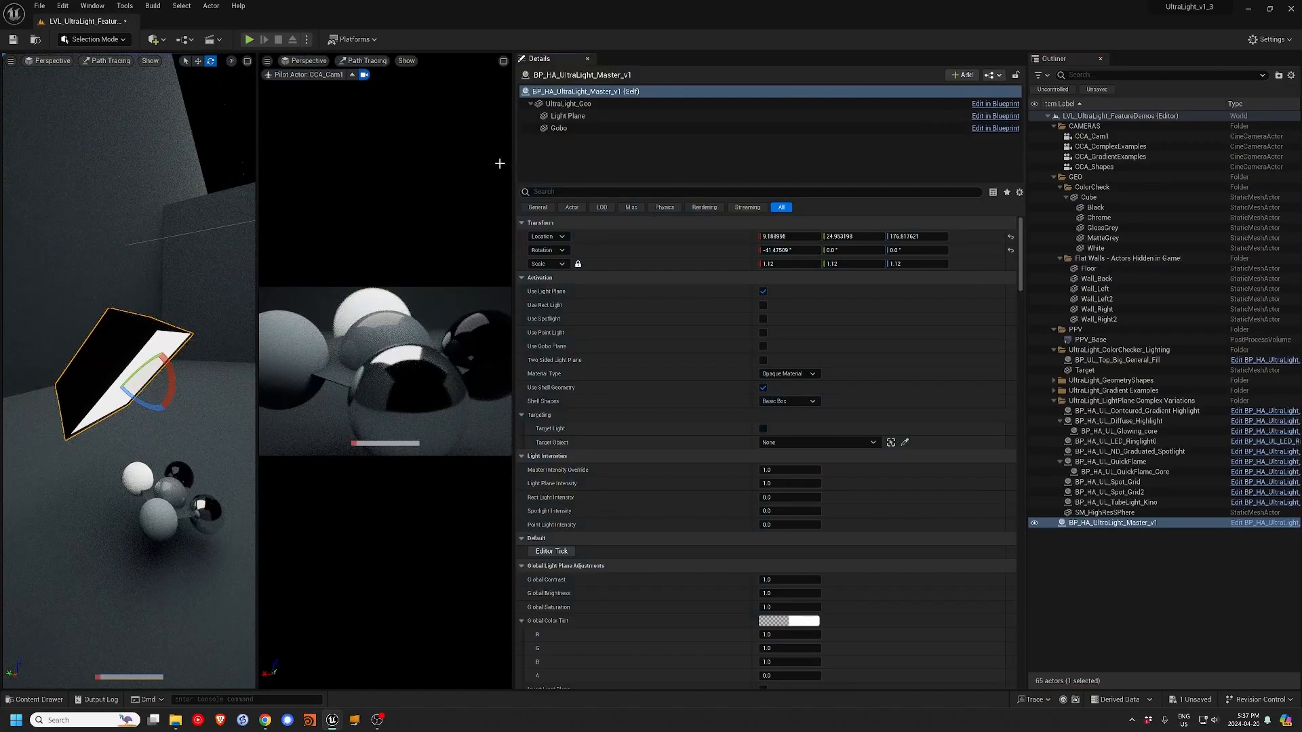
{"action": "left_click_drag", "start_coordinate": [513, 156], "coordinate": [800, 192]}
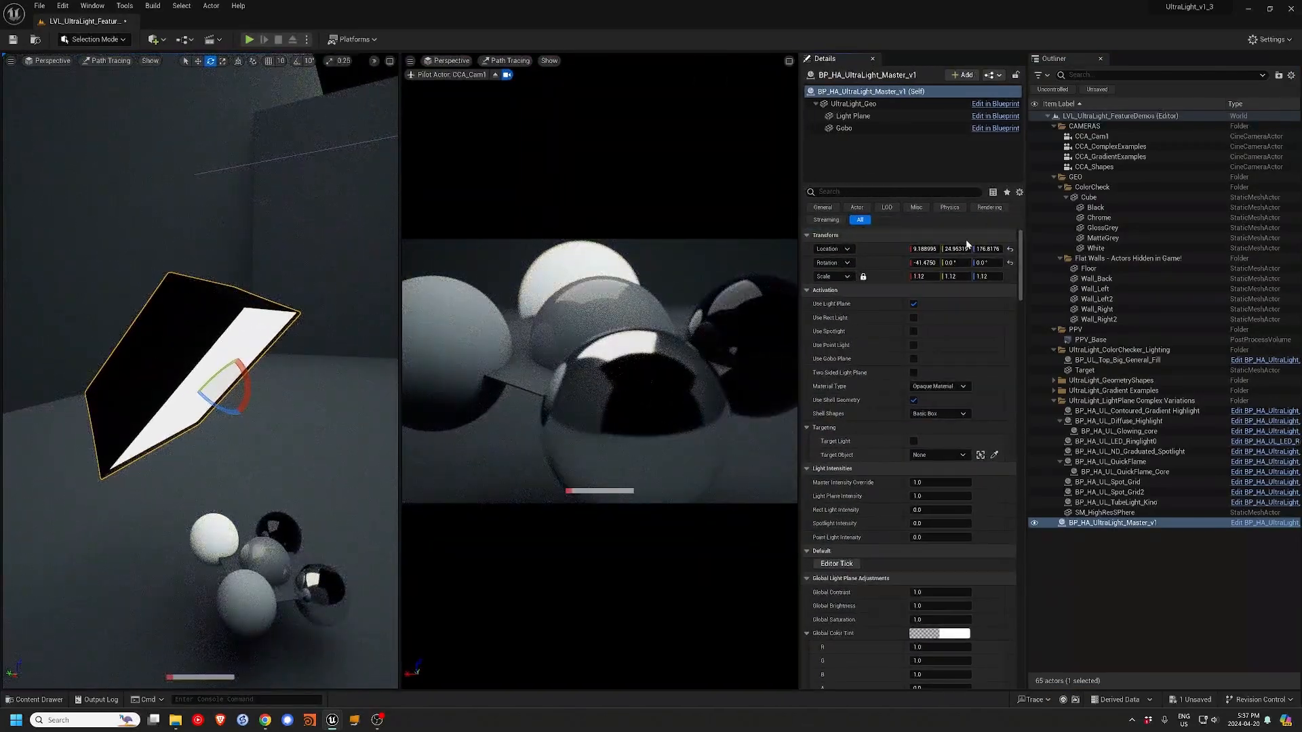
{"action": "mouse_move", "coordinate": [1022, 252]}
{"action": "left_mouse_down"}
{"action": "mouse_move", "coordinate": [1020, 637]}
{"action": "mouse_move", "coordinate": [1046, 435]}
{"action": "mouse_move", "coordinate": [1026, 242]}
{"action": "left_mouse_up"}
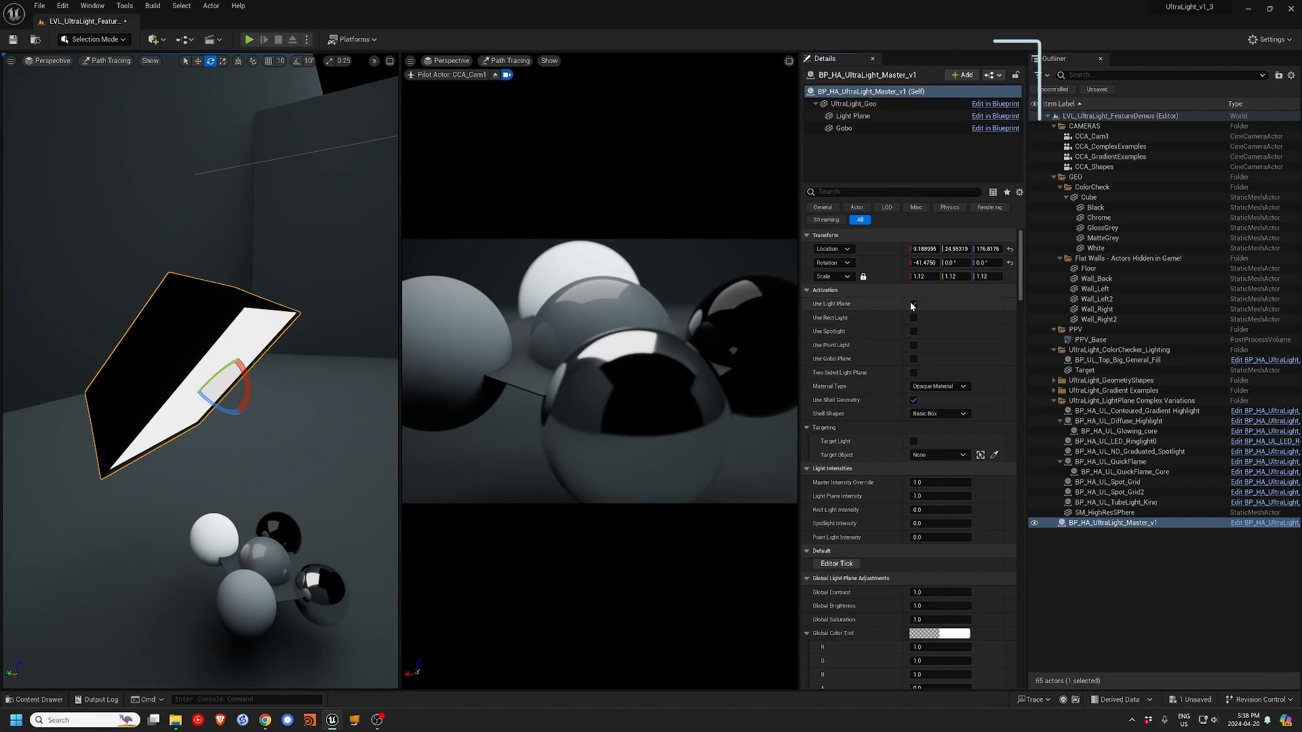
- Toggle Use Shell Geometry off and on several times to compare the light with and without its shell
{"action": "left_click", "coordinate": [914, 400]}
{"action": "left_click", "coordinate": [914, 400]}
{"action": "left_click", "coordinate": [914, 400]}
{"action": "left_click", "coordinate": [914, 400]}
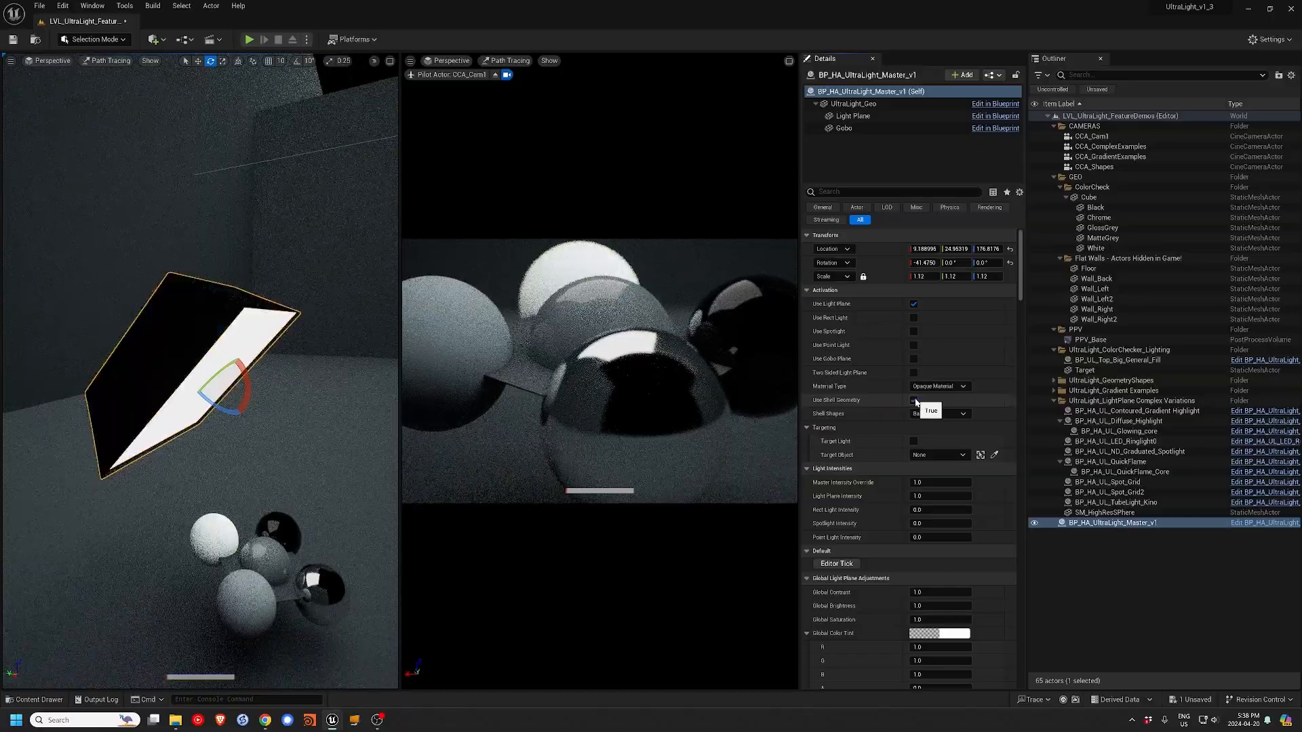
{"action": "left_click", "coordinate": [914, 400]}
{"action": "left_click", "coordinate": [913, 400]}
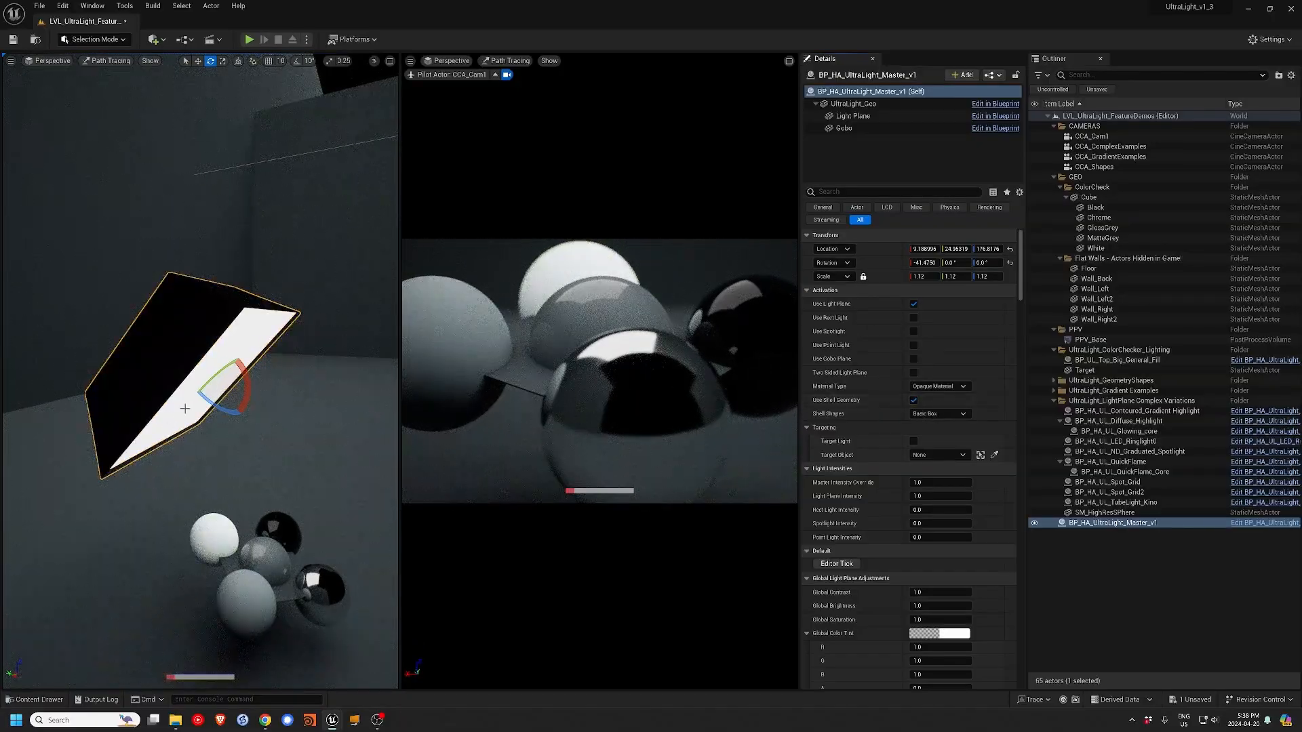
- Rotate the light to about -35° on X and compare it with the shell geometry off and on
{"action": "mouse_move", "coordinate": [215, 408]}
{"action": "left_mouse_down"}
{"action": "mouse_move", "coordinate": [216, 394]}
{"action": "mouse_move", "coordinate": [192, 398]}
{"action": "mouse_move", "coordinate": [238, 387]}
{"action": "mouse_move", "coordinate": [242, 350]}
{"action": "mouse_move", "coordinate": [250, 389]}
{"action": "left_mouse_up"}
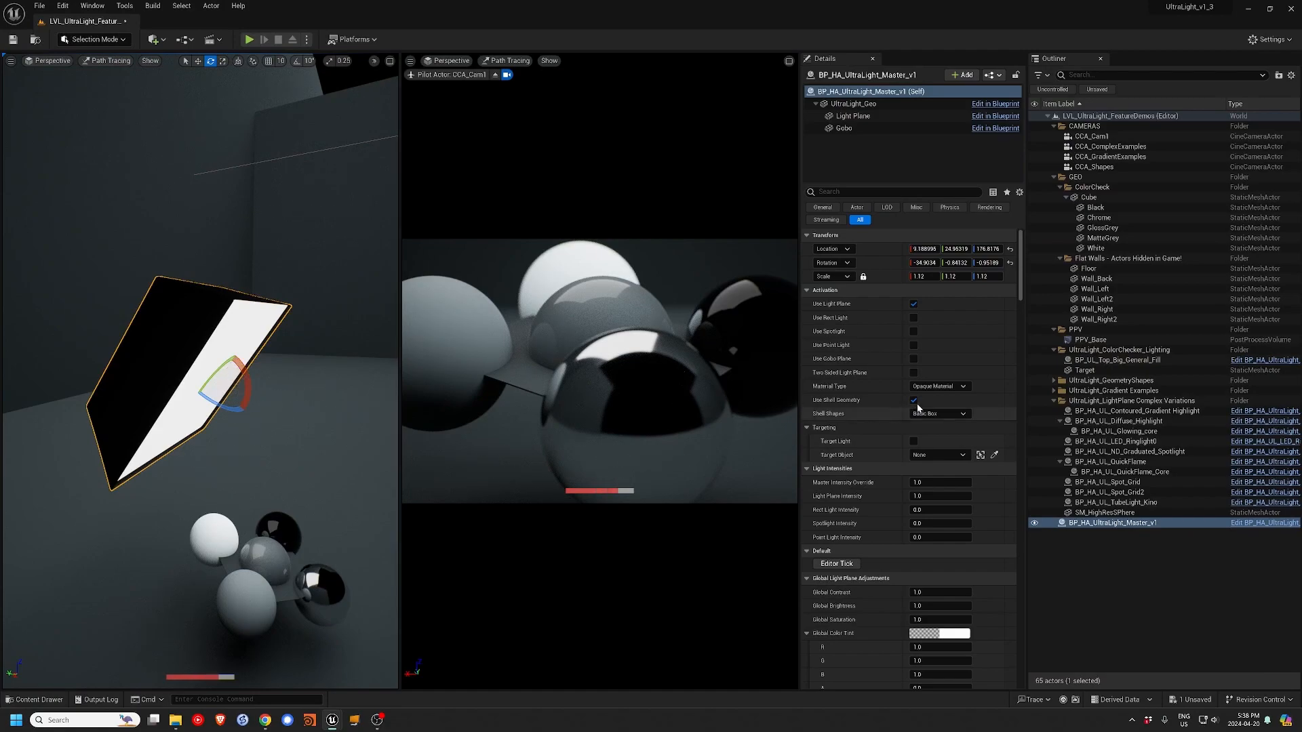
{"action": "left_click", "coordinate": [914, 400]}
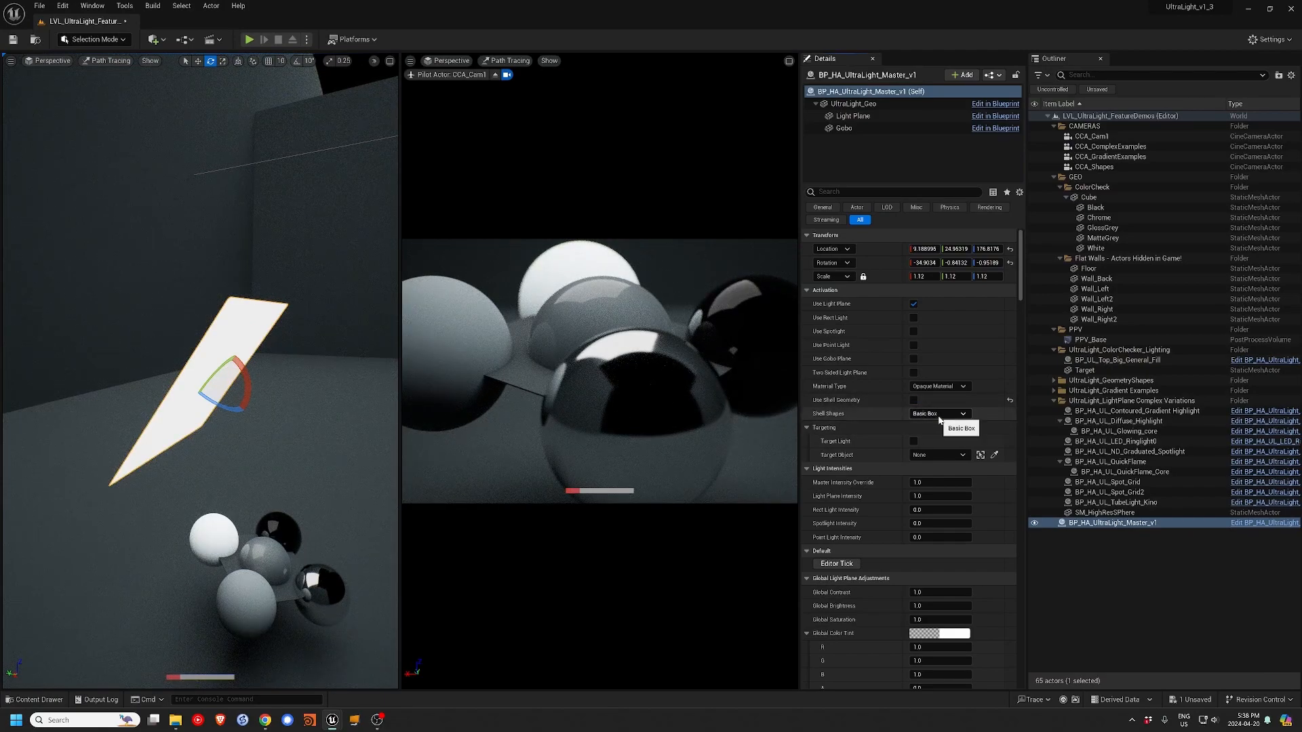
{"action": "left_click", "coordinate": [914, 400]}
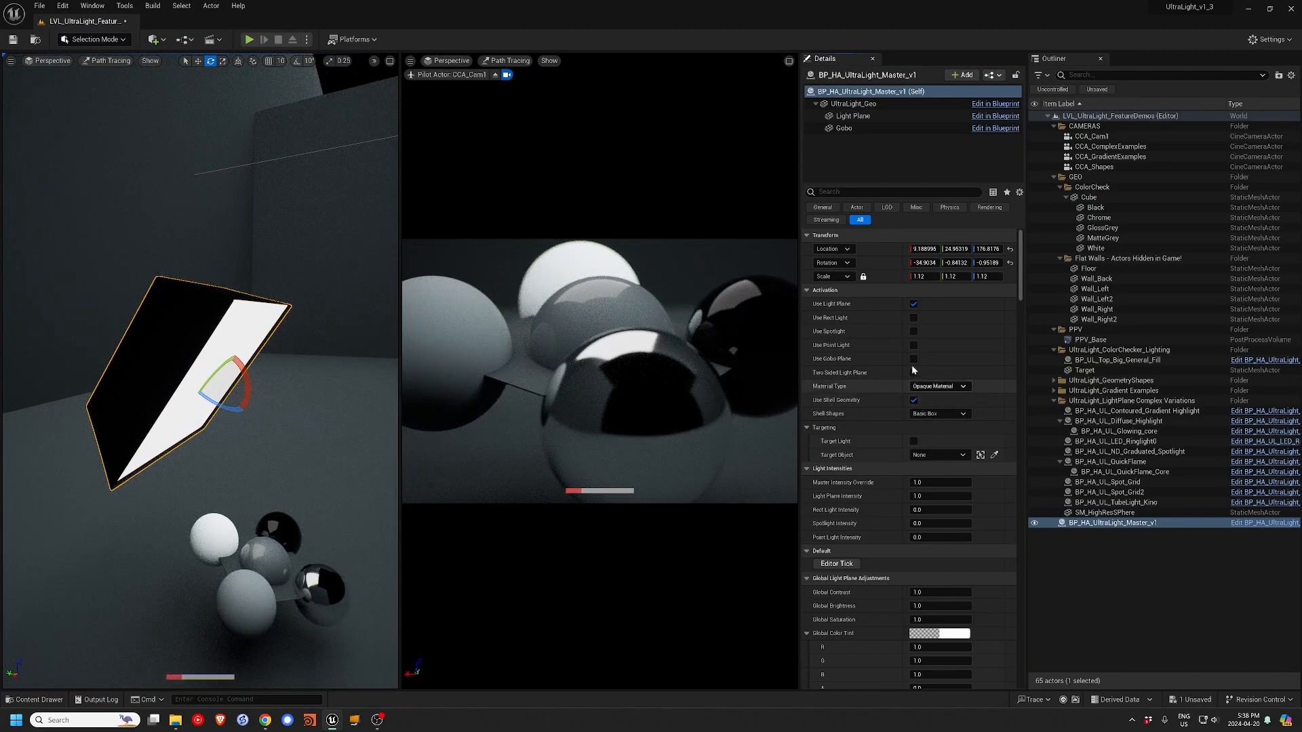
- Try the Use Rect Light, Use Point Light and Use Gobo Plane options on the light
{"action": "left_click", "coordinate": [914, 318]}
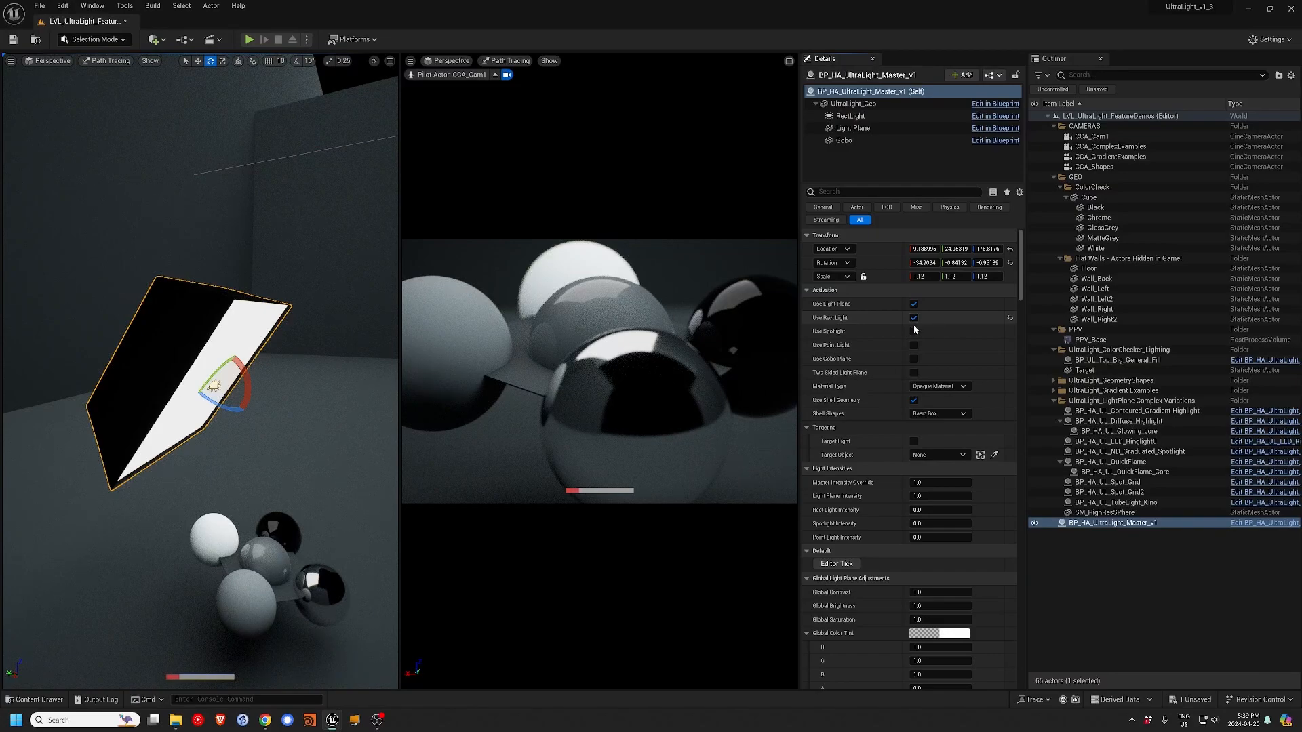
{"action": "left_click", "coordinate": [914, 318]}
{"action": "left_click", "coordinate": [914, 345]}
{"action": "left_click", "coordinate": [914, 345]}
{"action": "left_click", "coordinate": [913, 359]}
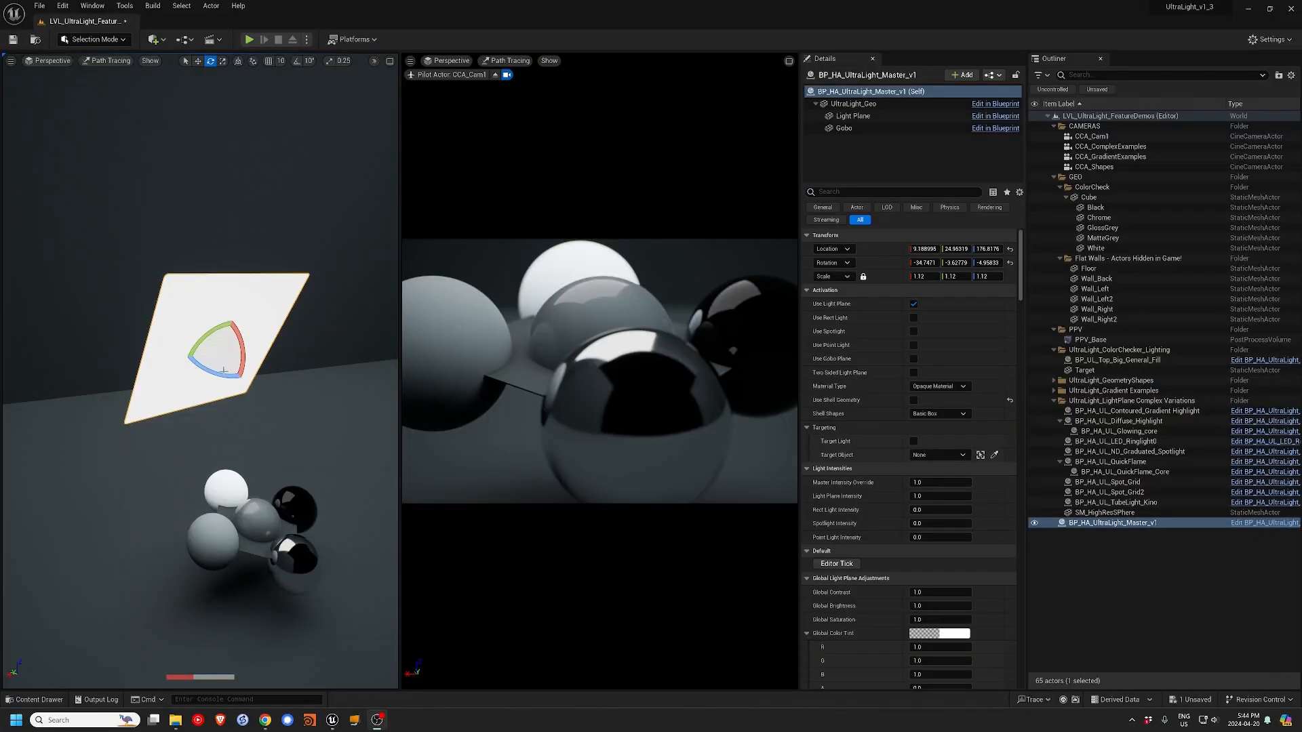
- Rotate the light plane to about -80° on Z so its black back side faces the perspective view
{"action": "left_click_drag", "start_coordinate": [207, 373], "coordinate": [263, 389]}
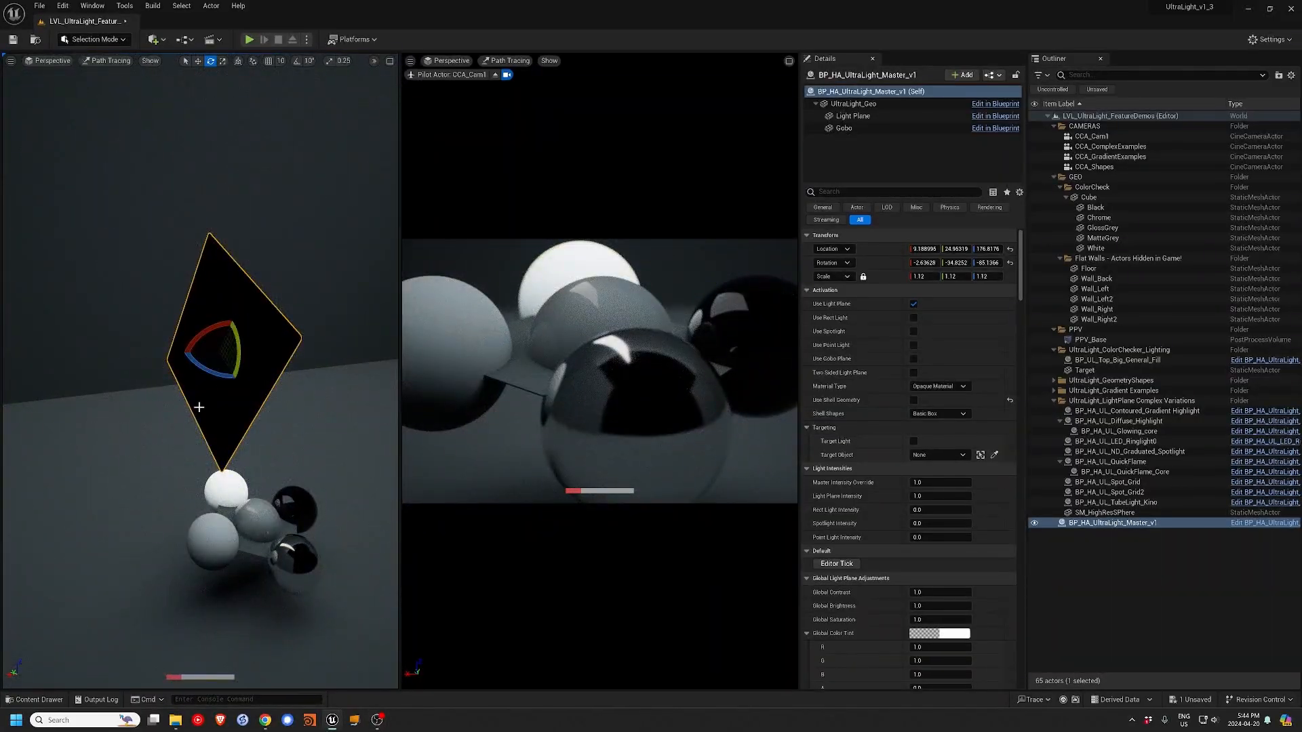
{"action": "mouse_move", "coordinate": [221, 372]}
{"action": "left_mouse_down"}
{"action": "mouse_move", "coordinate": [235, 378]}
{"action": "mouse_move", "coordinate": [236, 347]}
{"action": "left_mouse_up"}
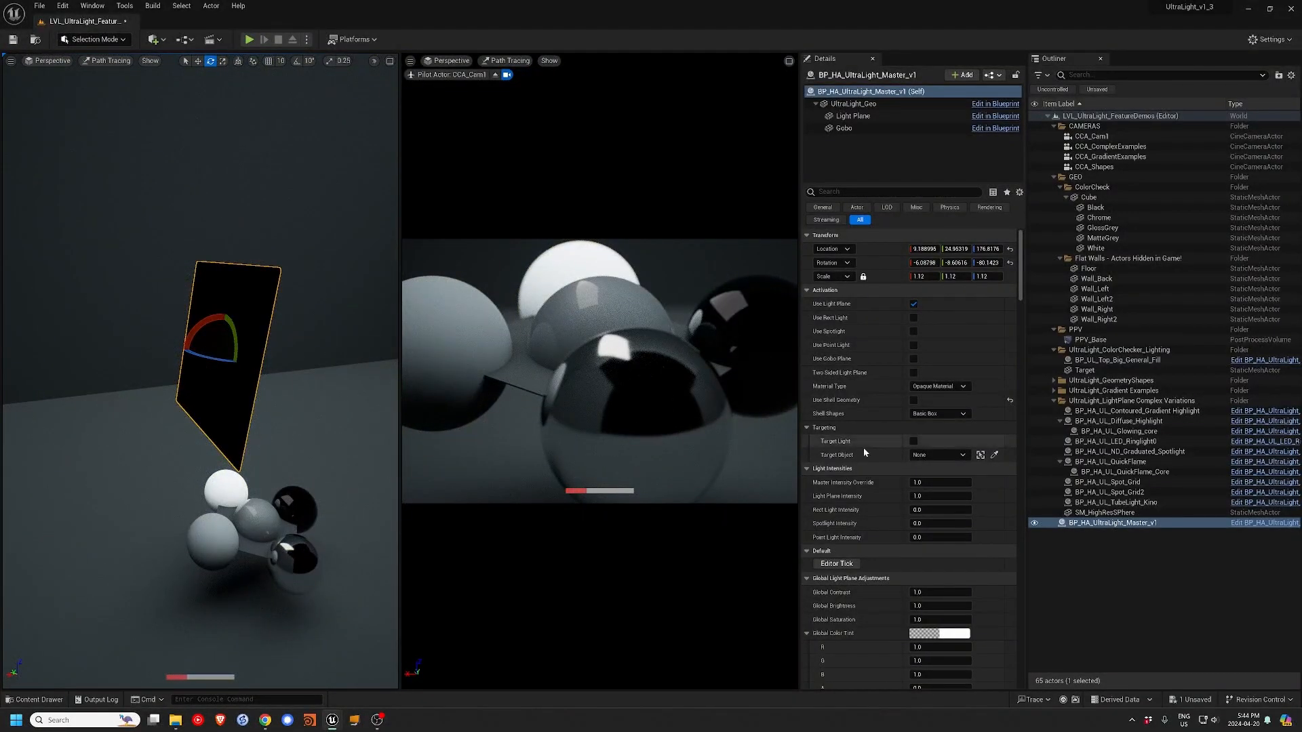
- Compare the light's back side with shell geometry on and off, and set the Material Type to Transparent Material
{"action": "left_click", "coordinate": [924, 387]}
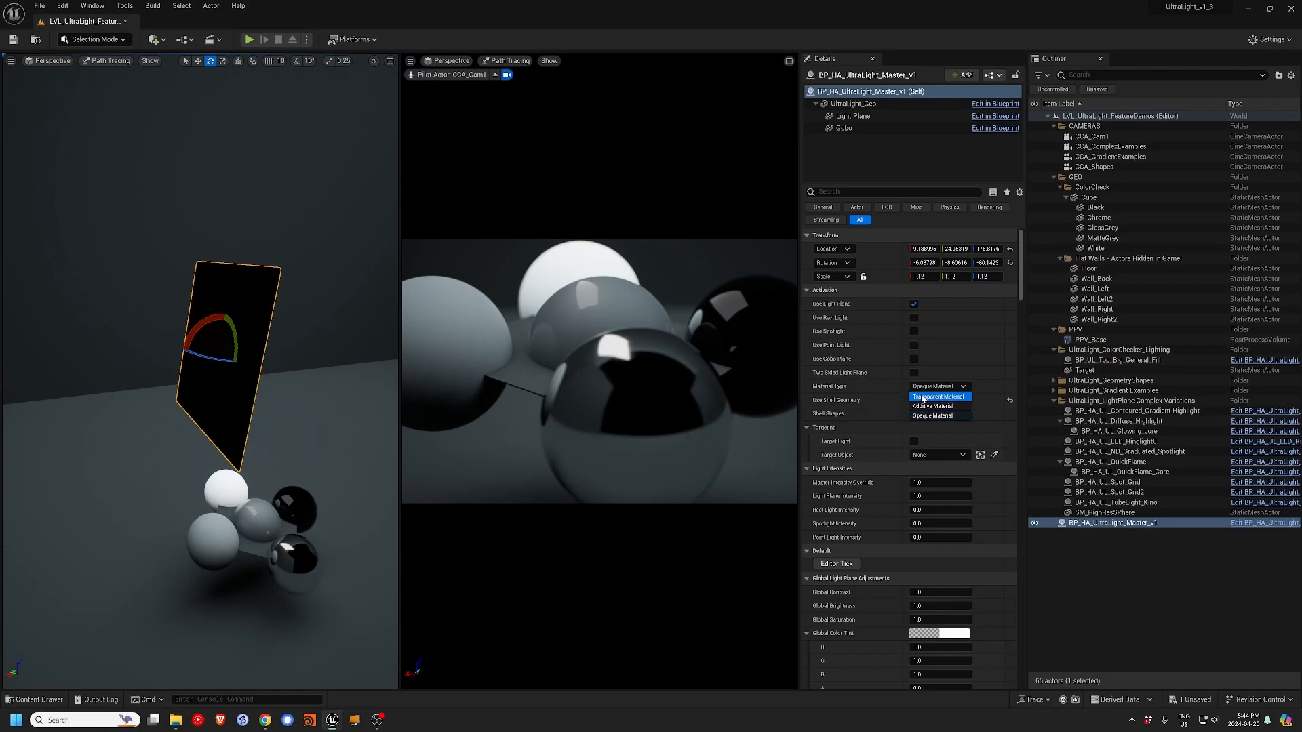
{"action": "left_click", "coordinate": [921, 386]}
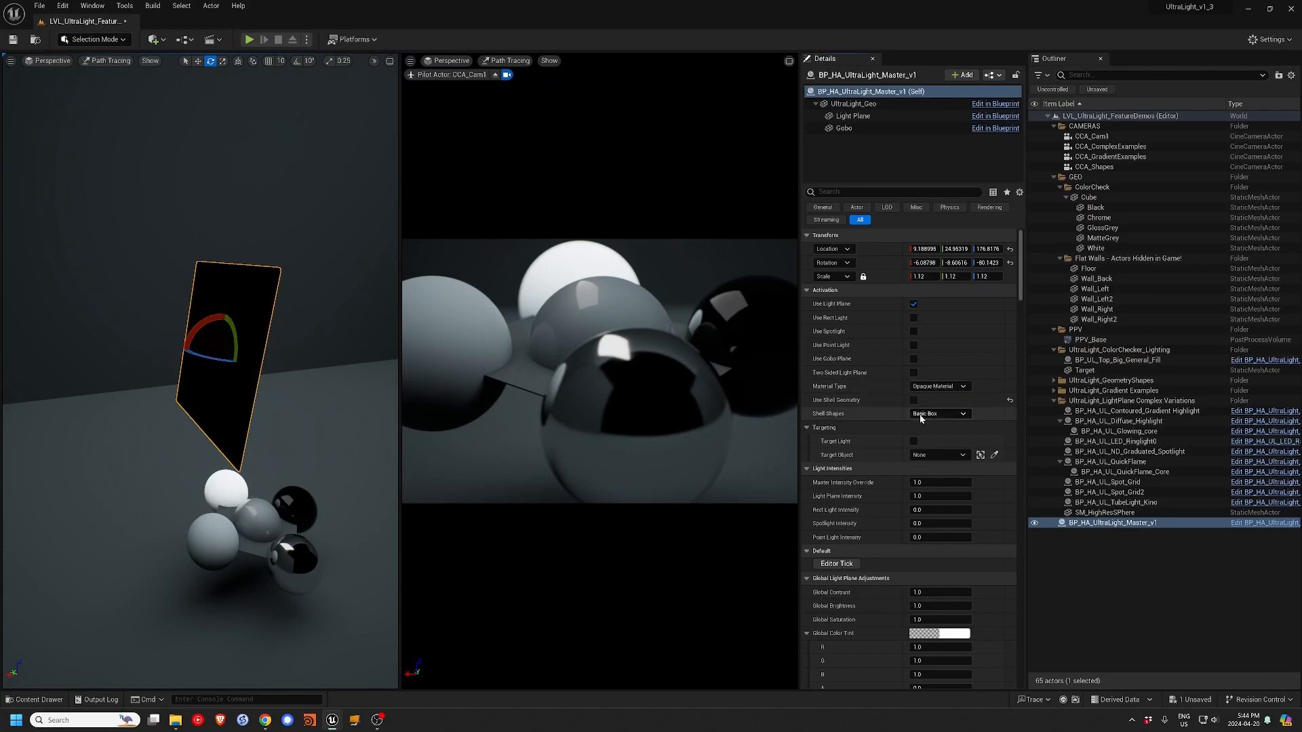
{"action": "left_click", "coordinate": [912, 400]}
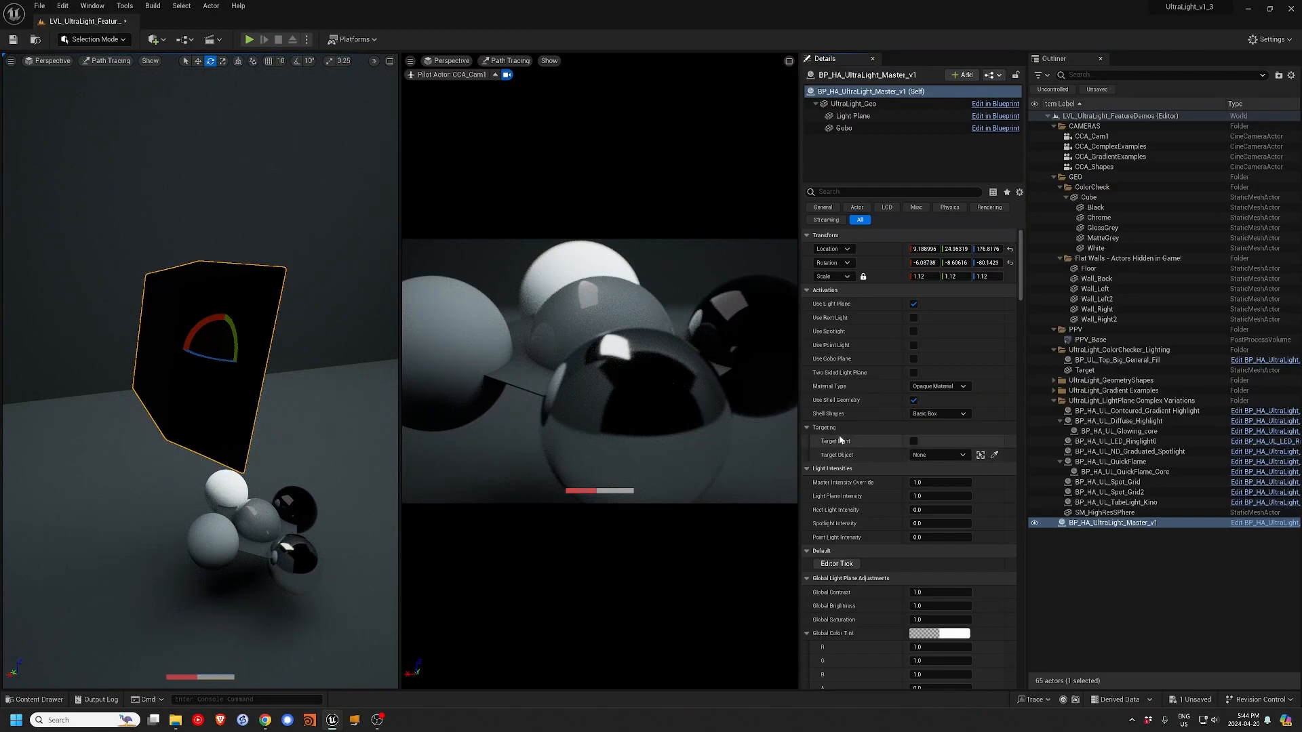
{"action": "left_click", "coordinate": [914, 401]}
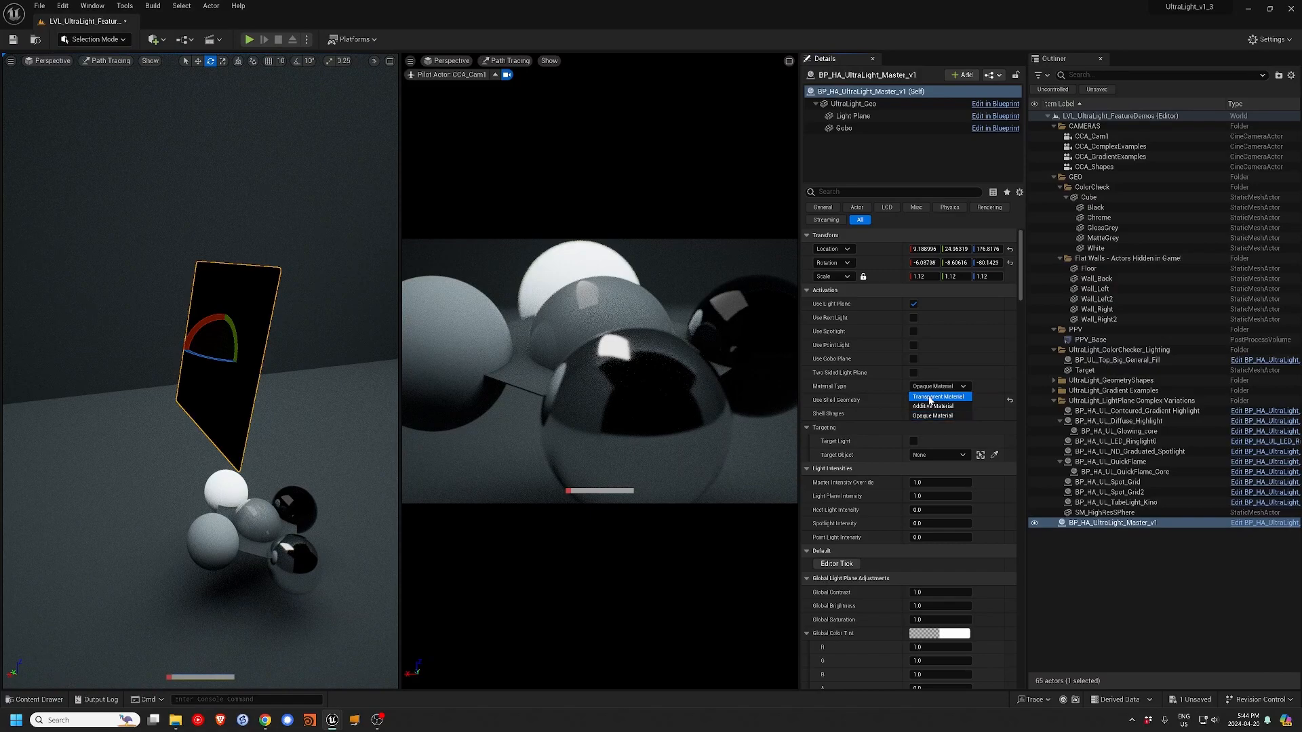
{"action": "left_click", "coordinate": [930, 398]}
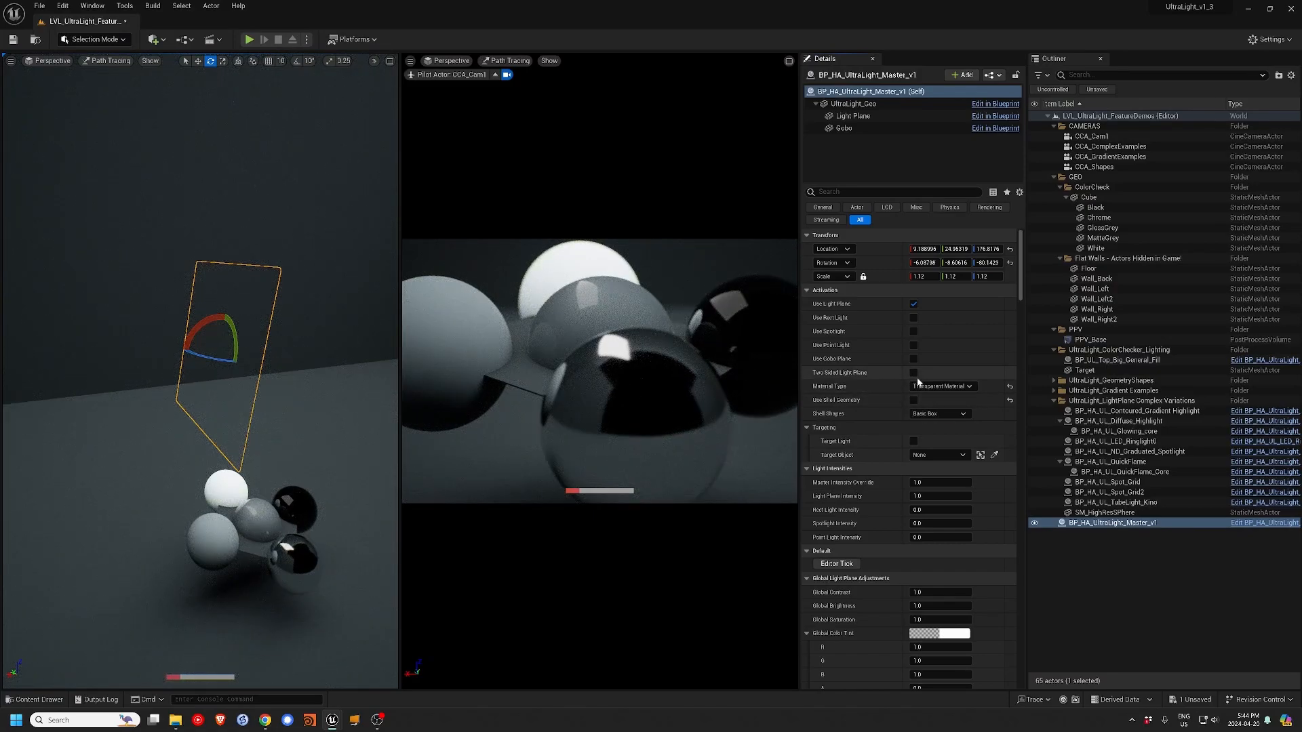
- Compare the transparent light plane with Two Sided Light Plane on and off, and select the back wall
{"action": "left_click", "coordinate": [913, 373]}
{"action": "left_click", "coordinate": [913, 373]}
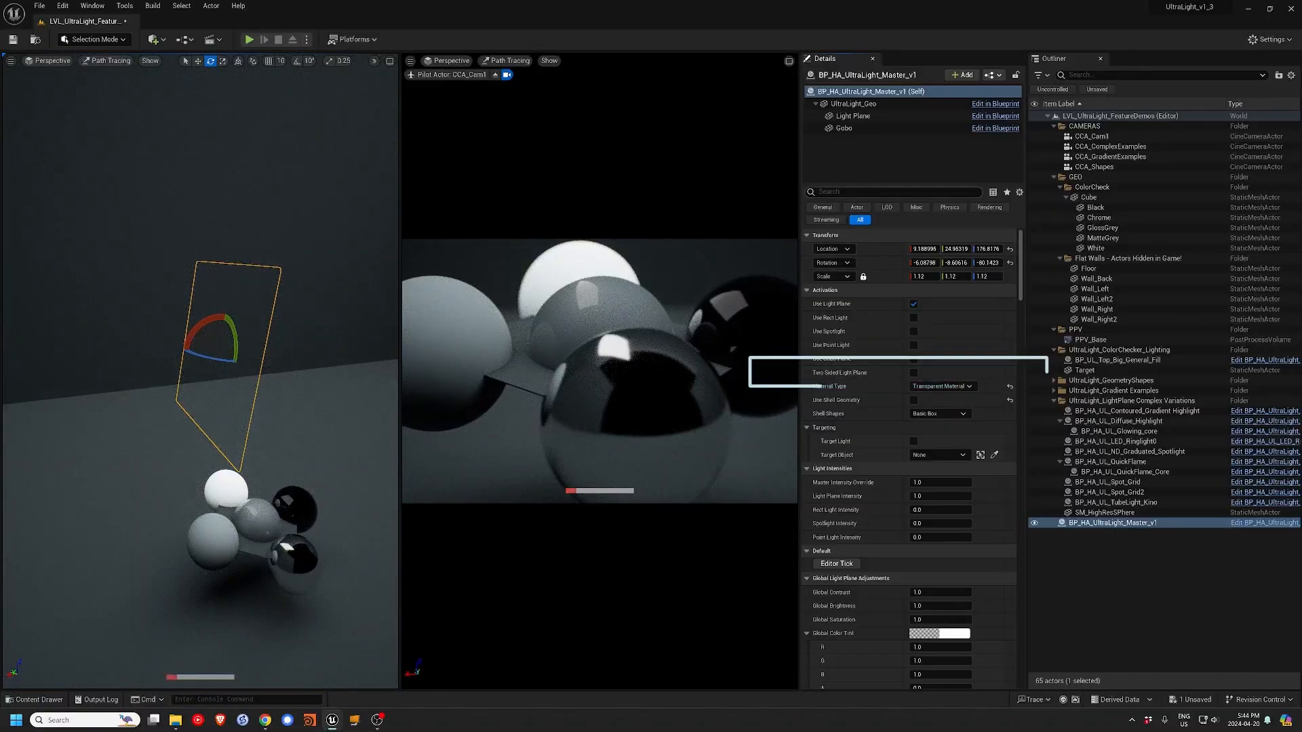
{"action": "mouse_move", "coordinate": [278, 415]}
{"action": "left_mouse_down", "text": "alt"}
{"action": "mouse_move", "coordinate": [190, 415]}
{"action": "mouse_move", "coordinate": [254, 415]}
{"action": "left_mouse_up", "text": "alt"}
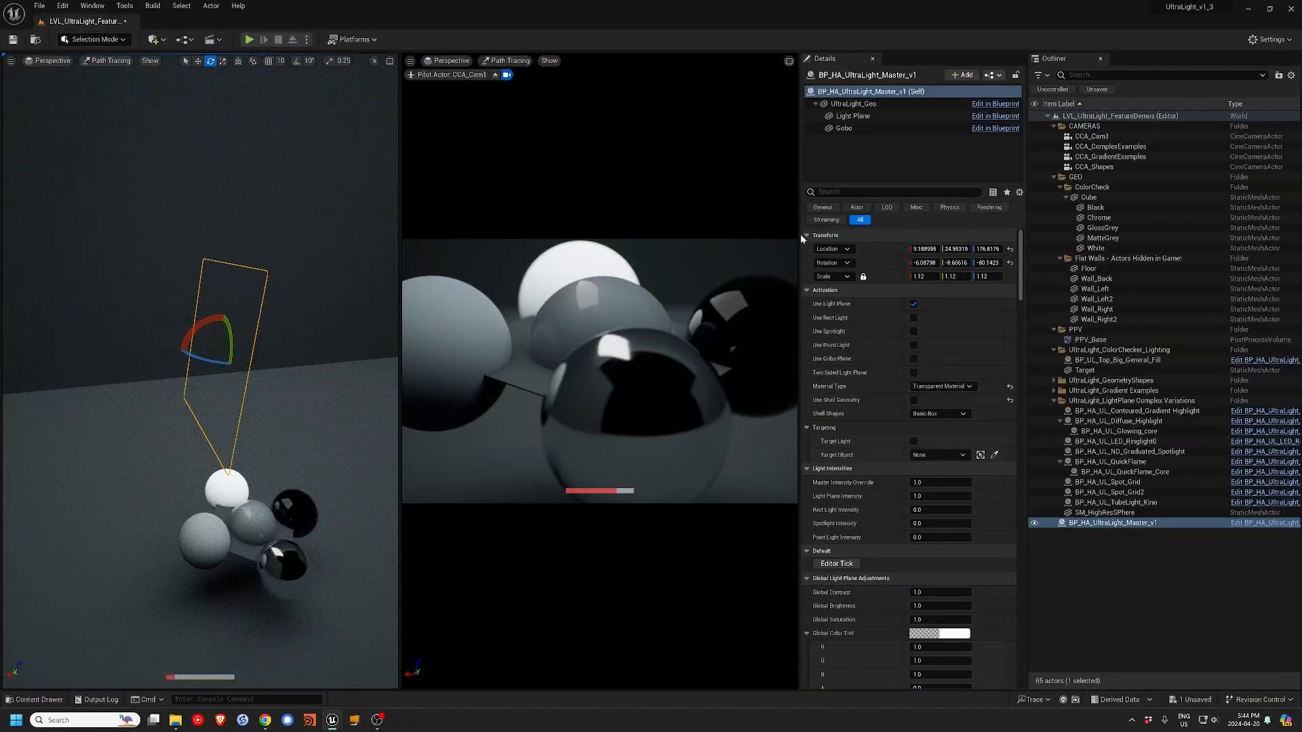
{"action": "left_click", "coordinate": [327, 355]}
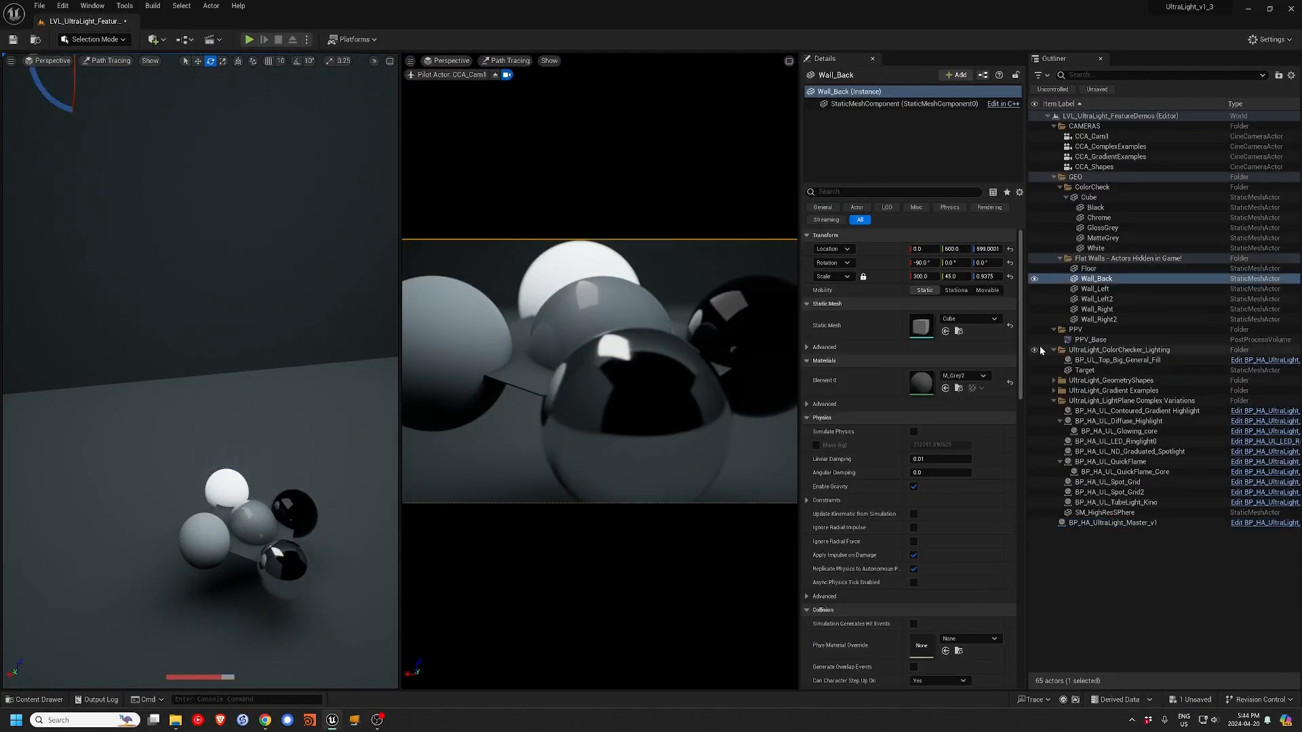
- Find the Backface Visible option of BP_HA_UltraLight_Master_v1 by searching for "back", and enable it to inspect the light plane's back side
{"action": "left_click", "coordinate": [1119, 524]}
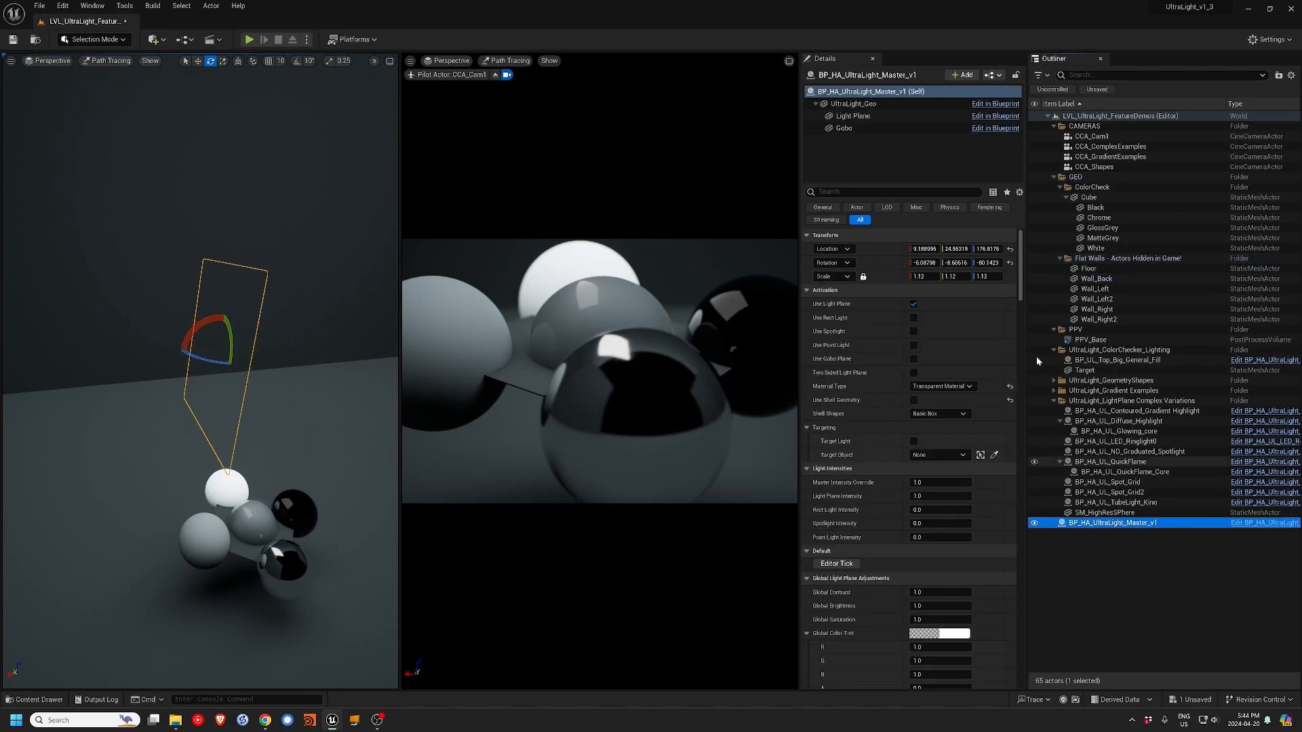
{"action": "type", "text": "ba"}
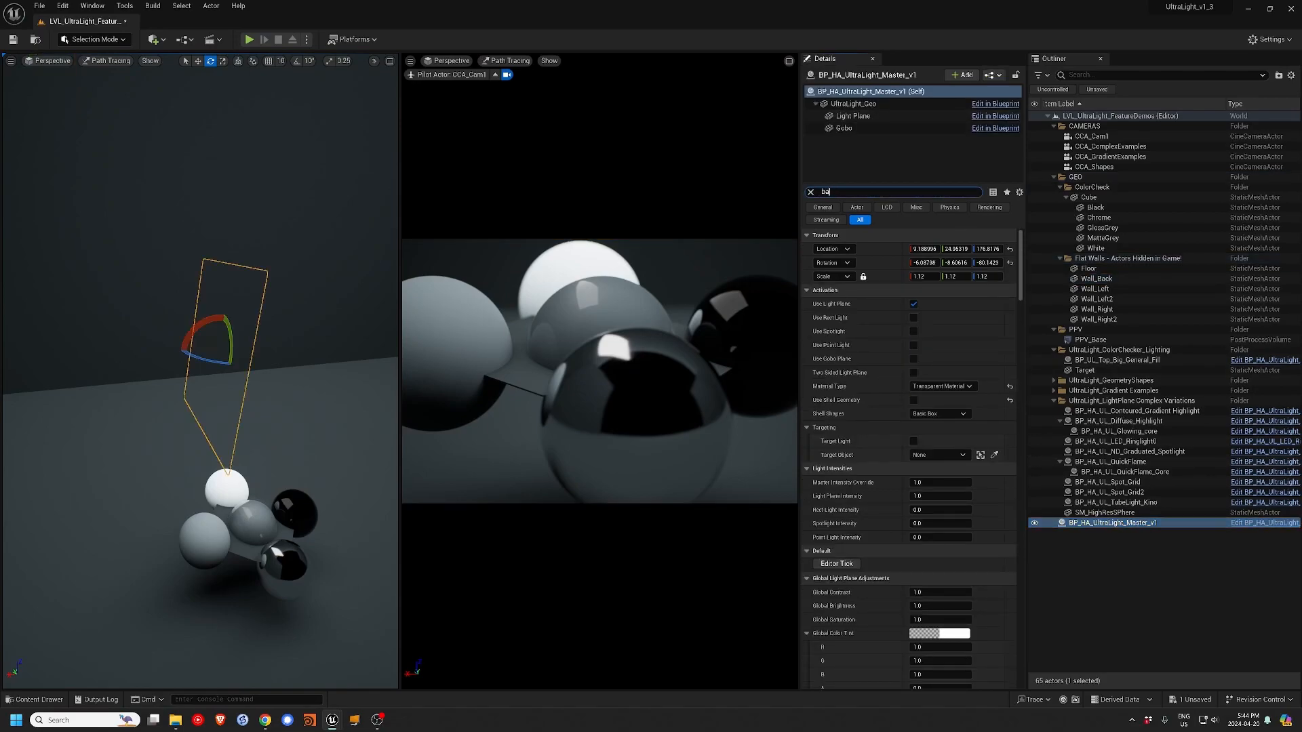
{"action": "type", "text": "ck"}
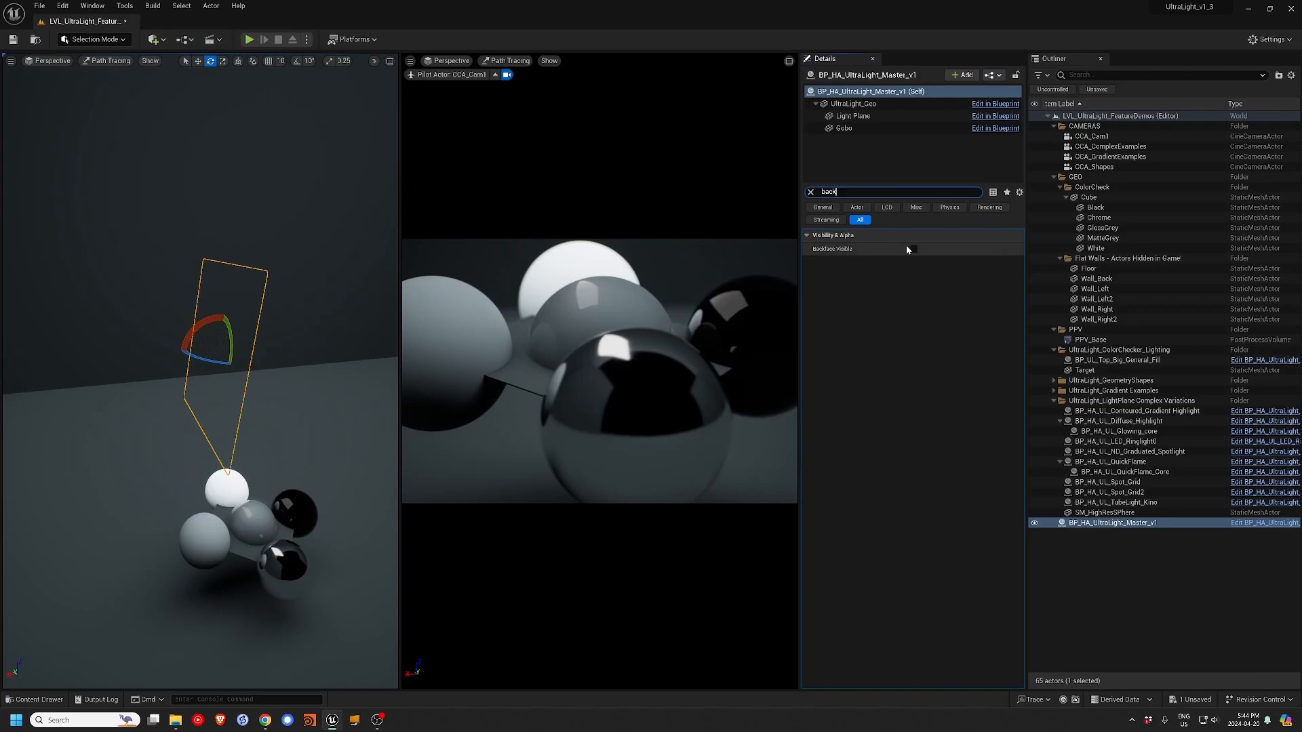
{"action": "left_click", "coordinate": [913, 248]}
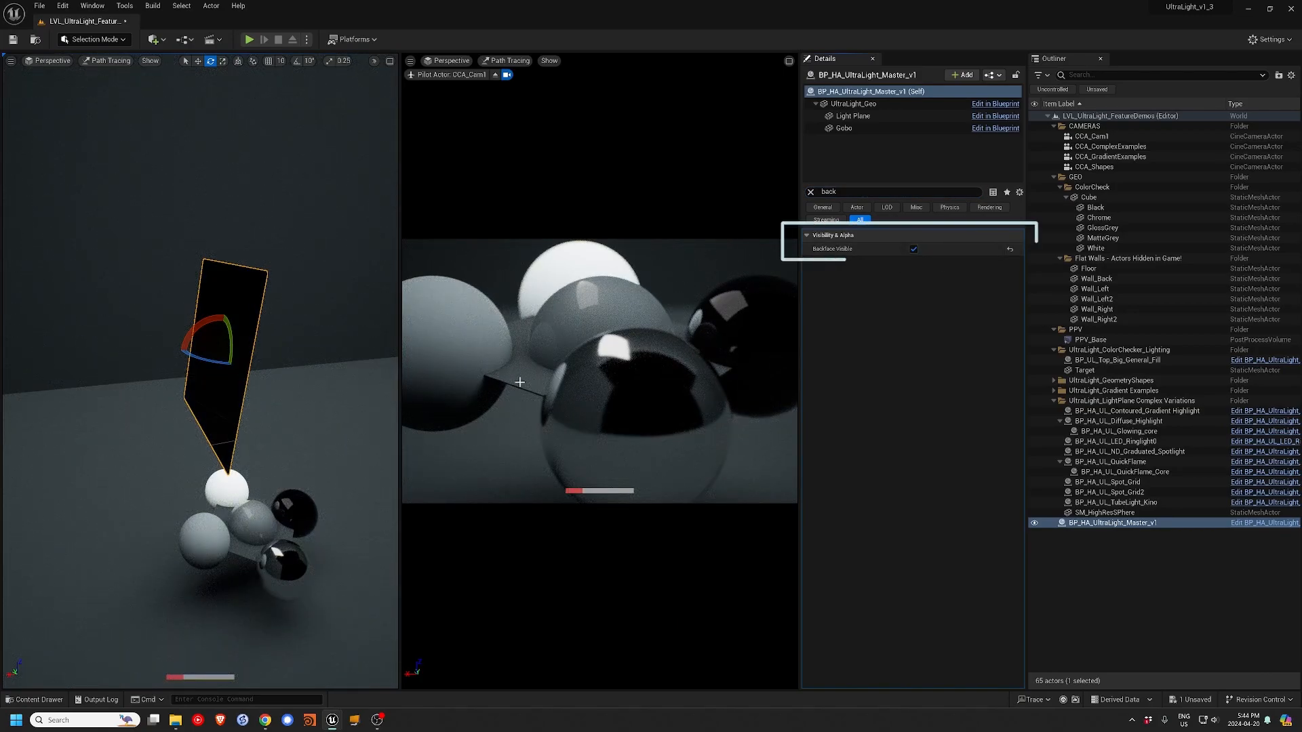
{"action": "left_click_drag", "start_coordinate": [320, 407], "coordinate": [149, 414], "text": "alt"}
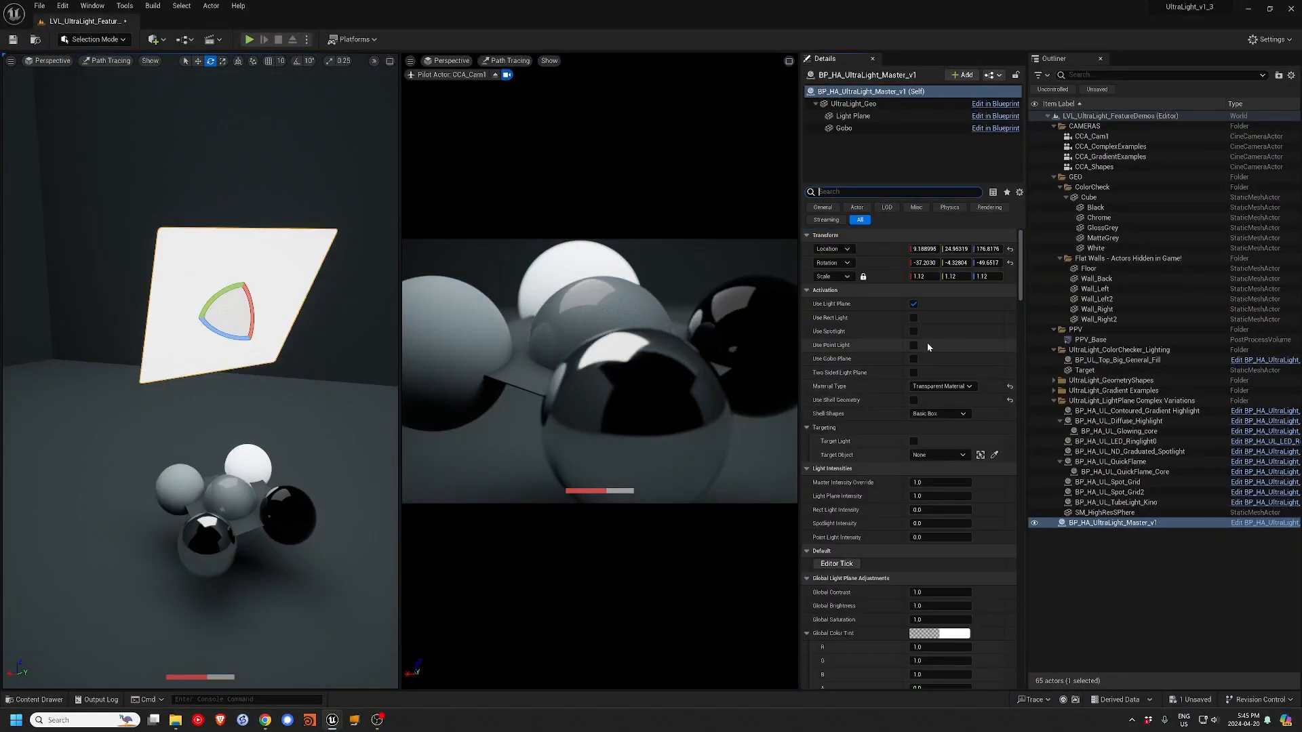
- Try the rect light, spotlight, point light and gobo plane together on the light, switching each off again
{"action": "left_click", "coordinate": [914, 317]}
{"action": "left_click", "coordinate": [913, 332]}
{"action": "left_click", "coordinate": [914, 346]}
{"action": "left_click", "coordinate": [914, 358]}
{"action": "left_click", "coordinate": [913, 359]}
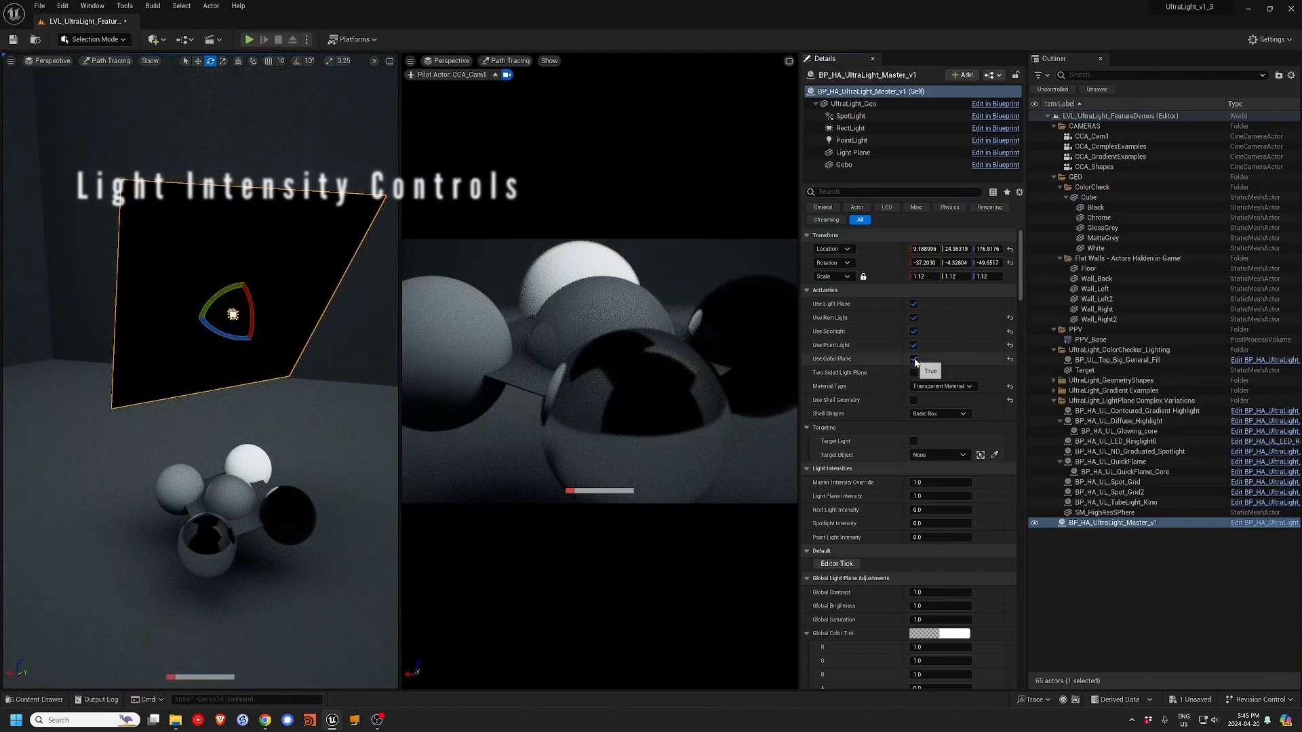
{"action": "left_click", "coordinate": [913, 345]}
{"action": "left_click", "coordinate": [913, 331]}
{"action": "left_click", "coordinate": [913, 318]}
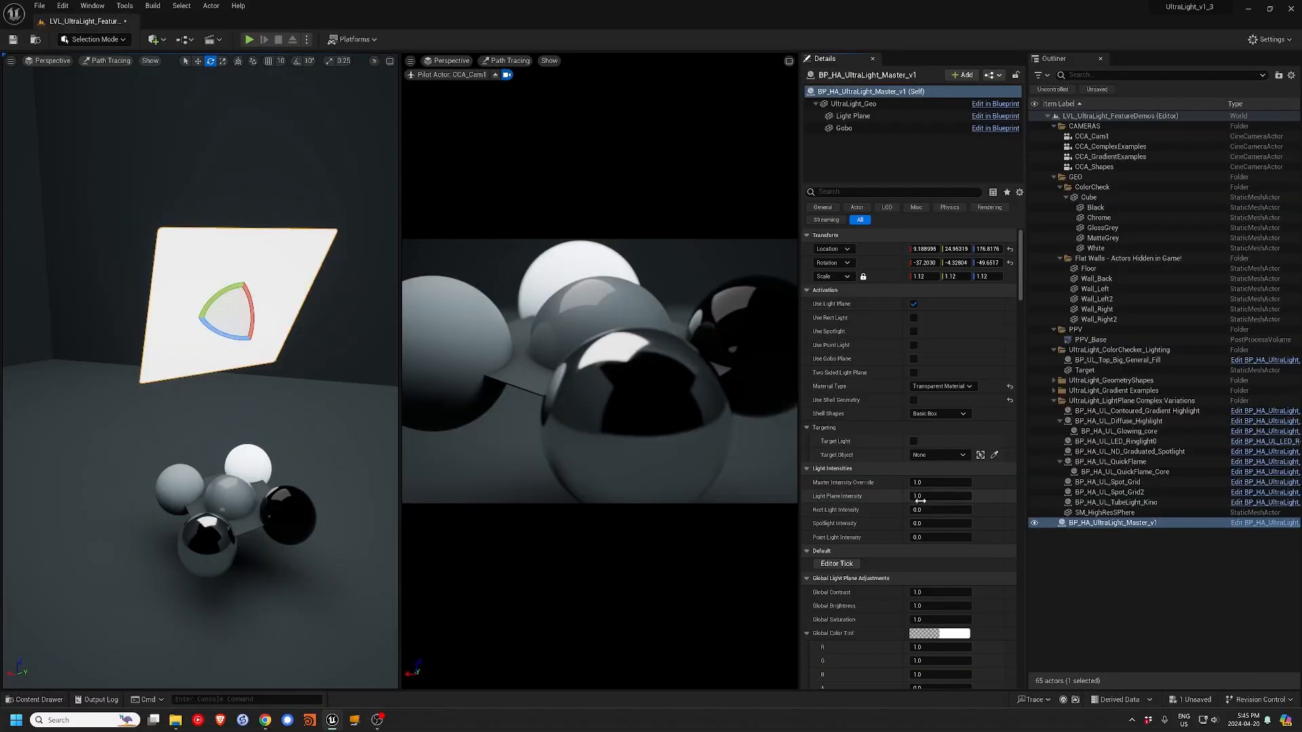
- Lower the Light Plane Intensity to about 0.3, and enable the rect light with an intensity of about 2.29
{"action": "mouse_move", "coordinate": [940, 496]}
{"action": "left_mouse_down"}
{"action": "mouse_move", "coordinate": [917, 496]}
{"action": "mouse_move", "coordinate": [937, 495]}
{"action": "left_mouse_up"}
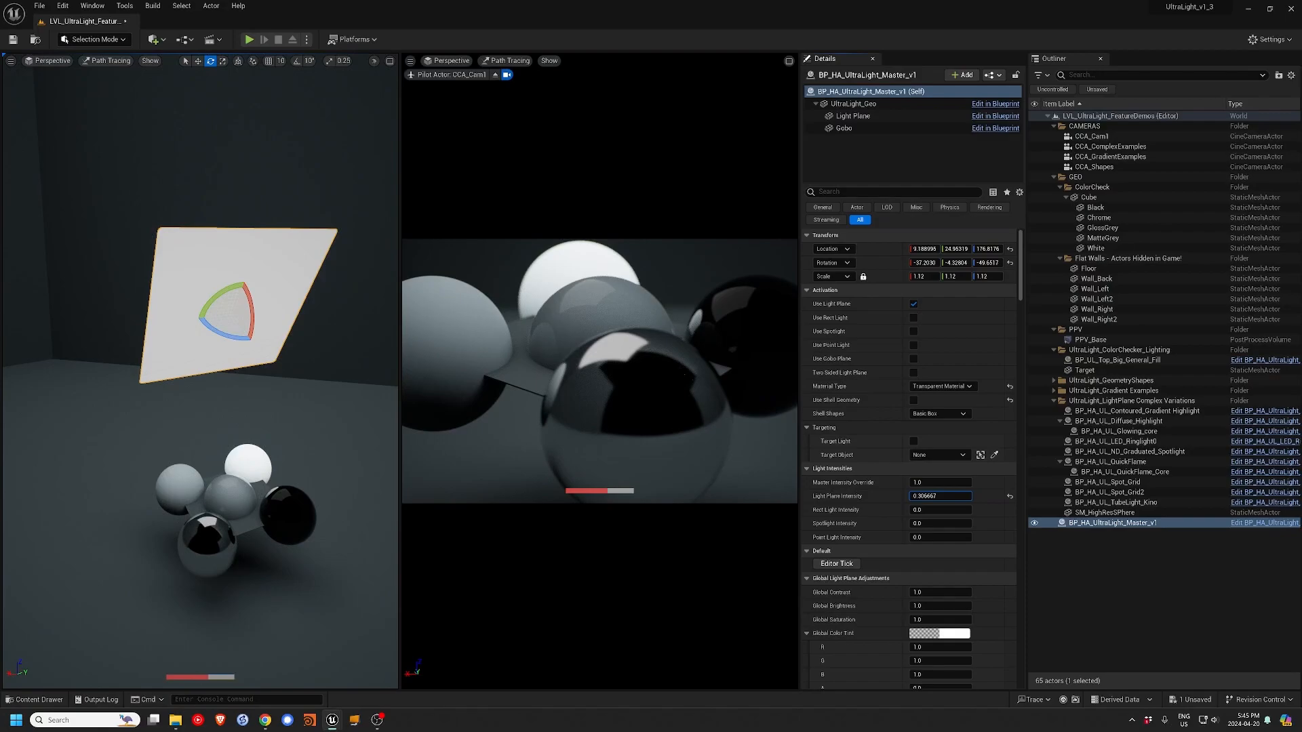
{"action": "left_click_drag", "start_coordinate": [937, 496], "coordinate": [934, 496]}
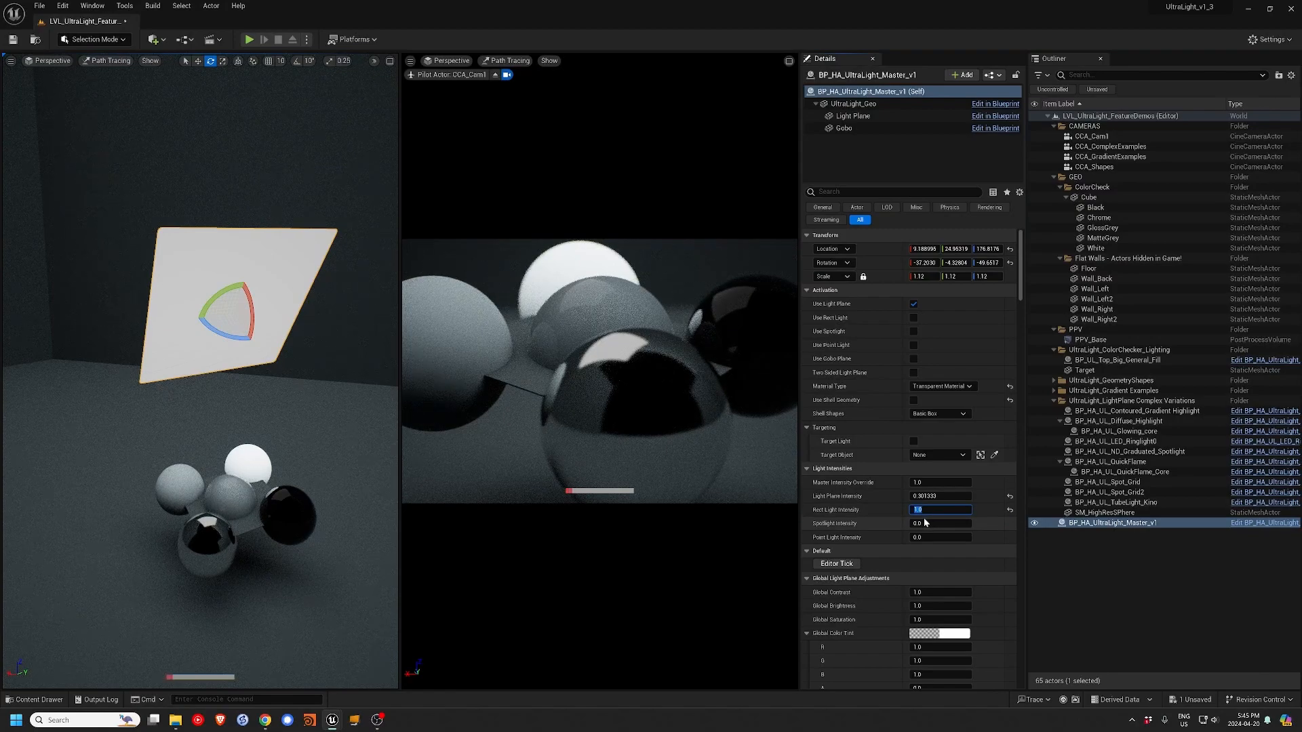
{"action": "left_click", "coordinate": [913, 318]}
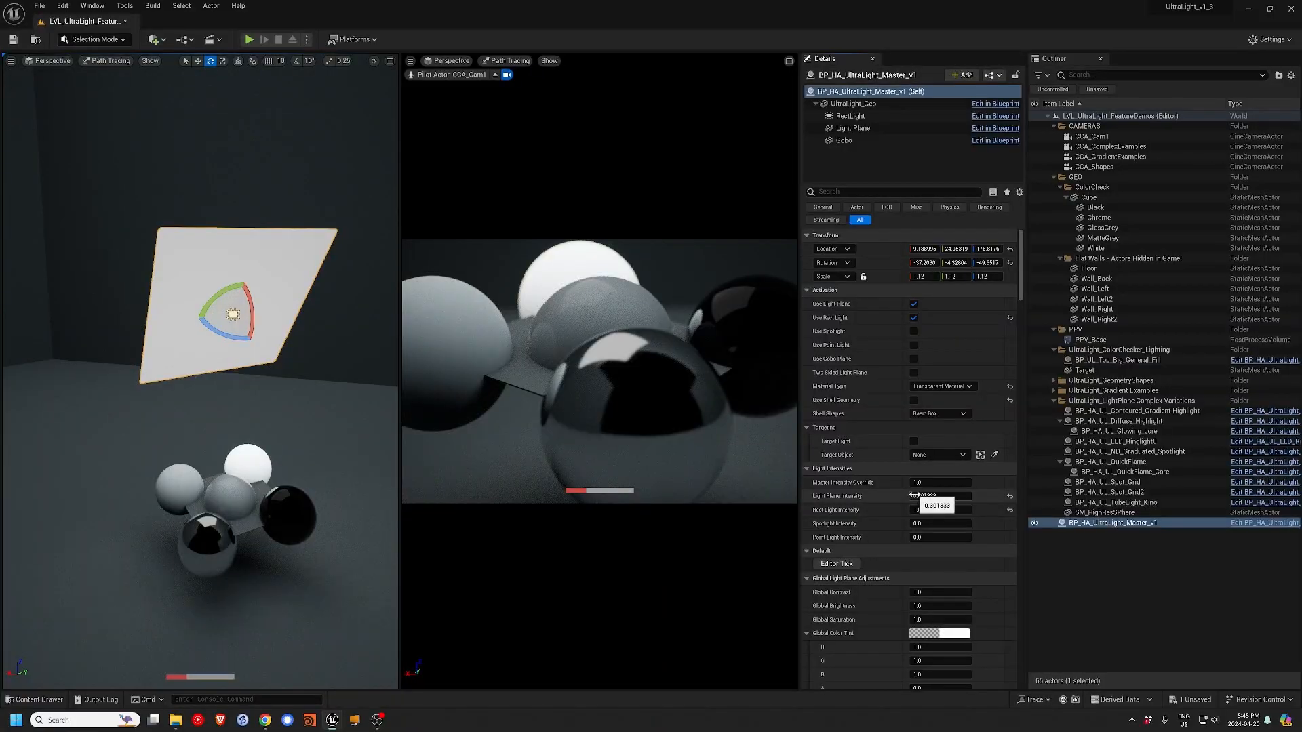
{"action": "left_click_drag", "start_coordinate": [918, 509], "coordinate": [950, 509]}
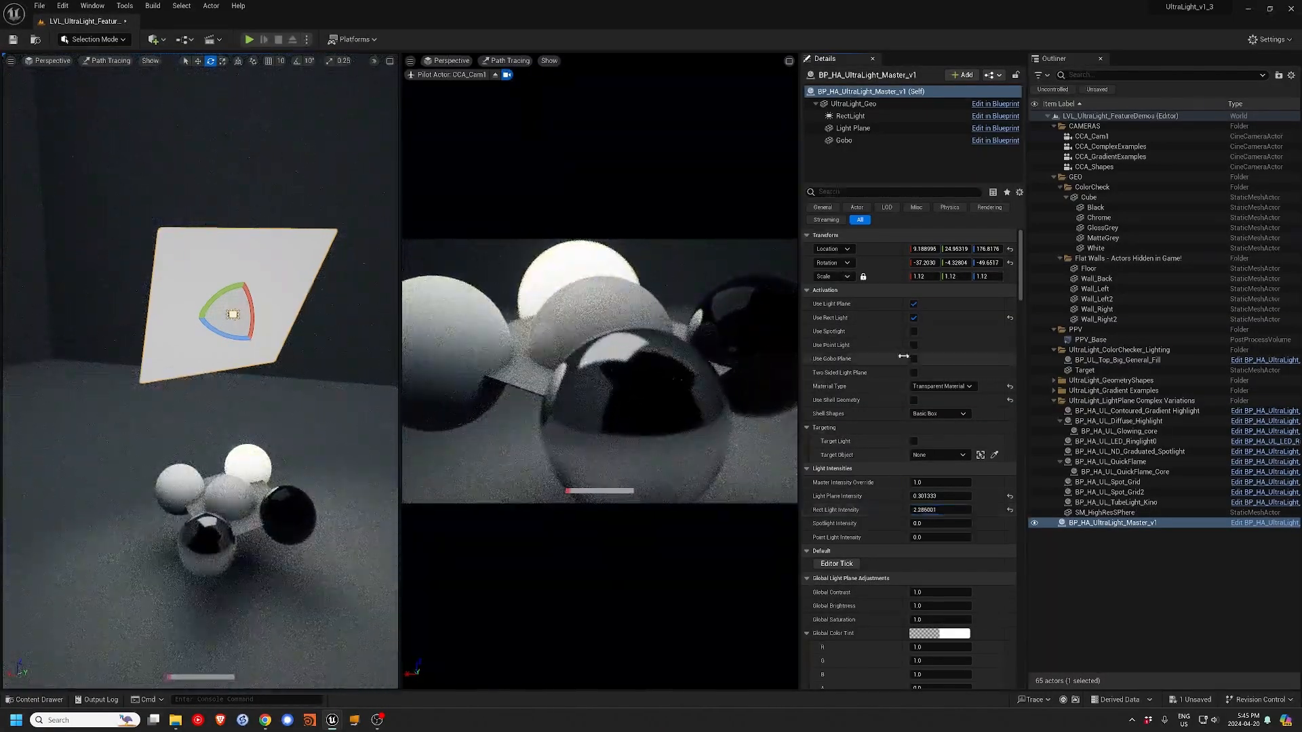
- Replace the rect light with the spotlight at an intensity of about 9.84, and add the point light at about 4.66
{"action": "left_click", "coordinate": [914, 317]}
{"action": "left_click", "coordinate": [913, 331]}
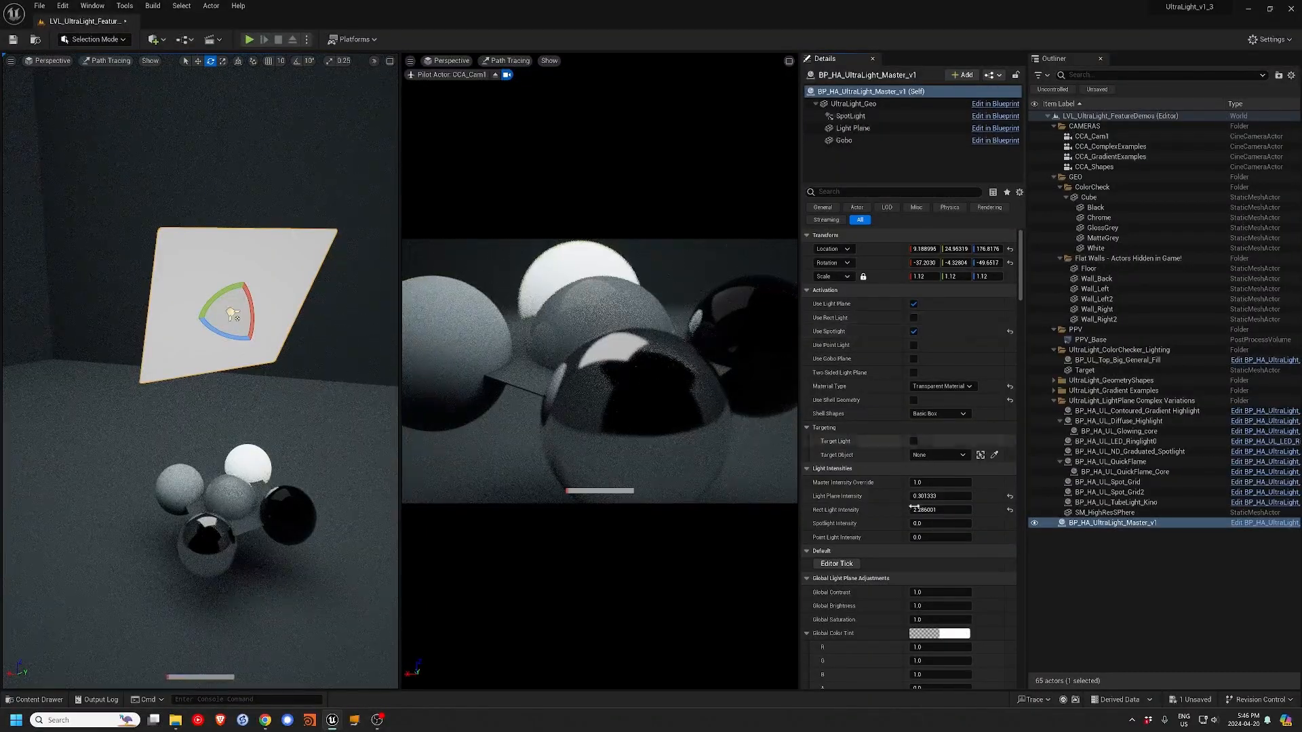
{"action": "left_click_drag", "start_coordinate": [940, 524], "coordinate": [950, 523]}
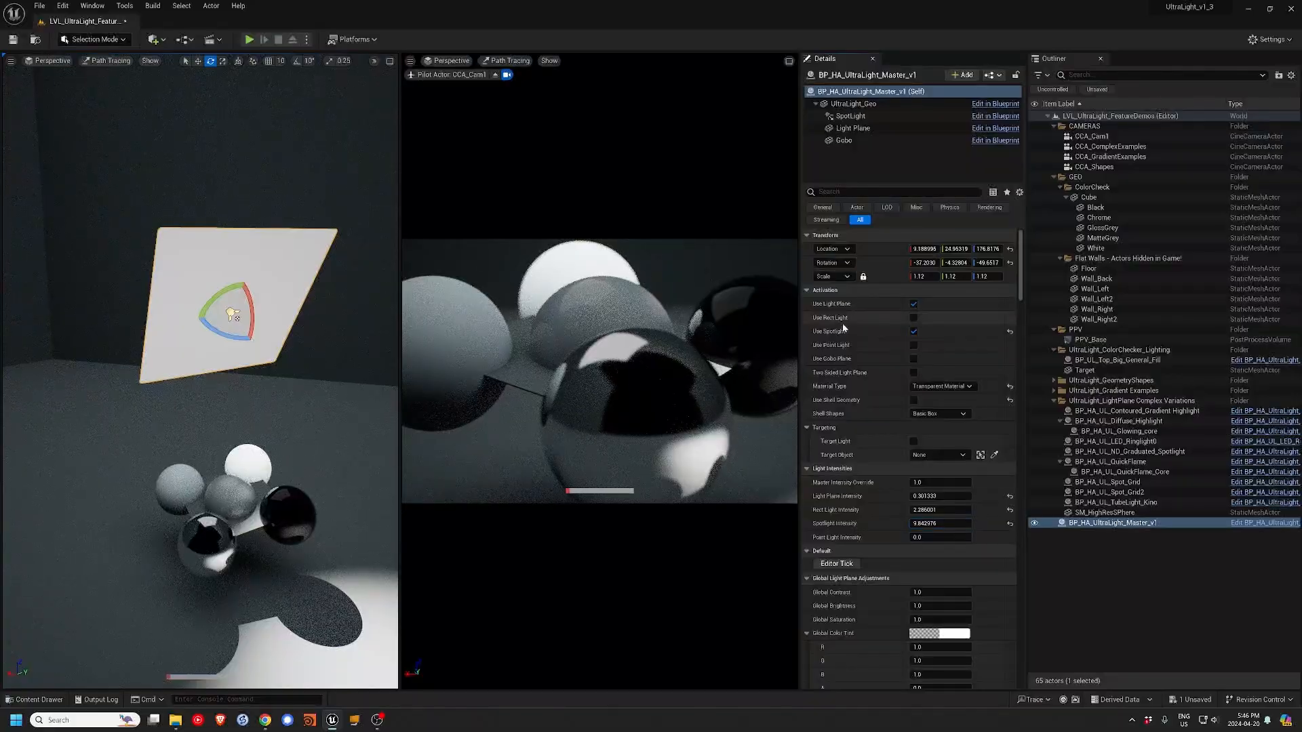
{"action": "left_click", "coordinate": [914, 345]}
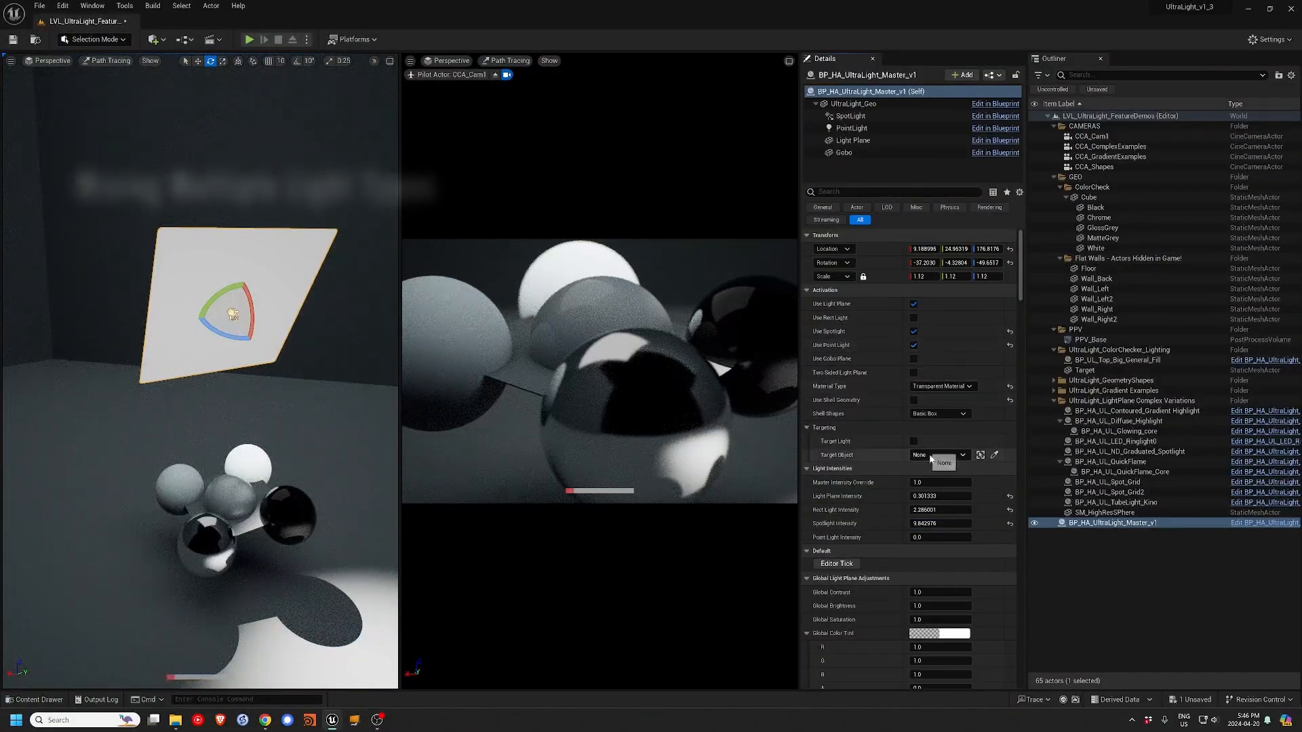
{"action": "left_click_drag", "start_coordinate": [918, 537], "coordinate": [920, 537]}
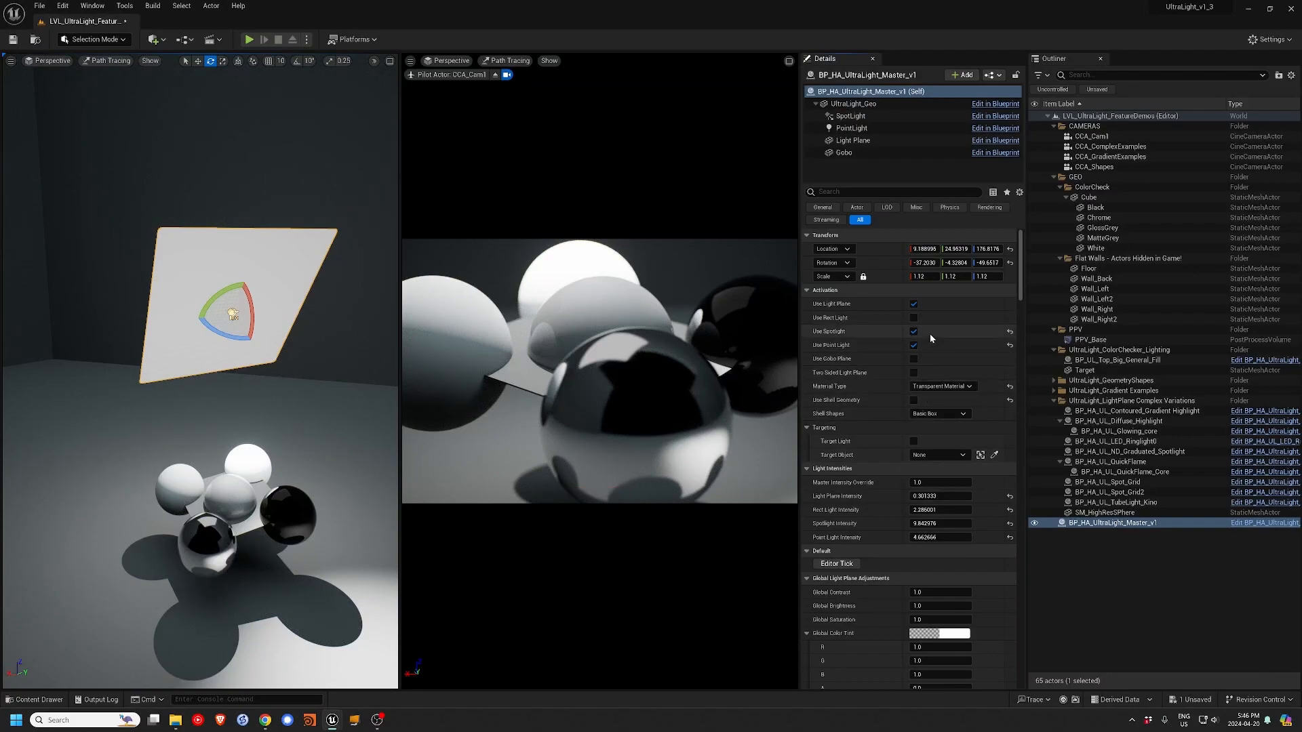
- Enable the rect light, disable the point light, and set the Rect Light Intensity to about 2.11
{"action": "left_click", "coordinate": [913, 318]}
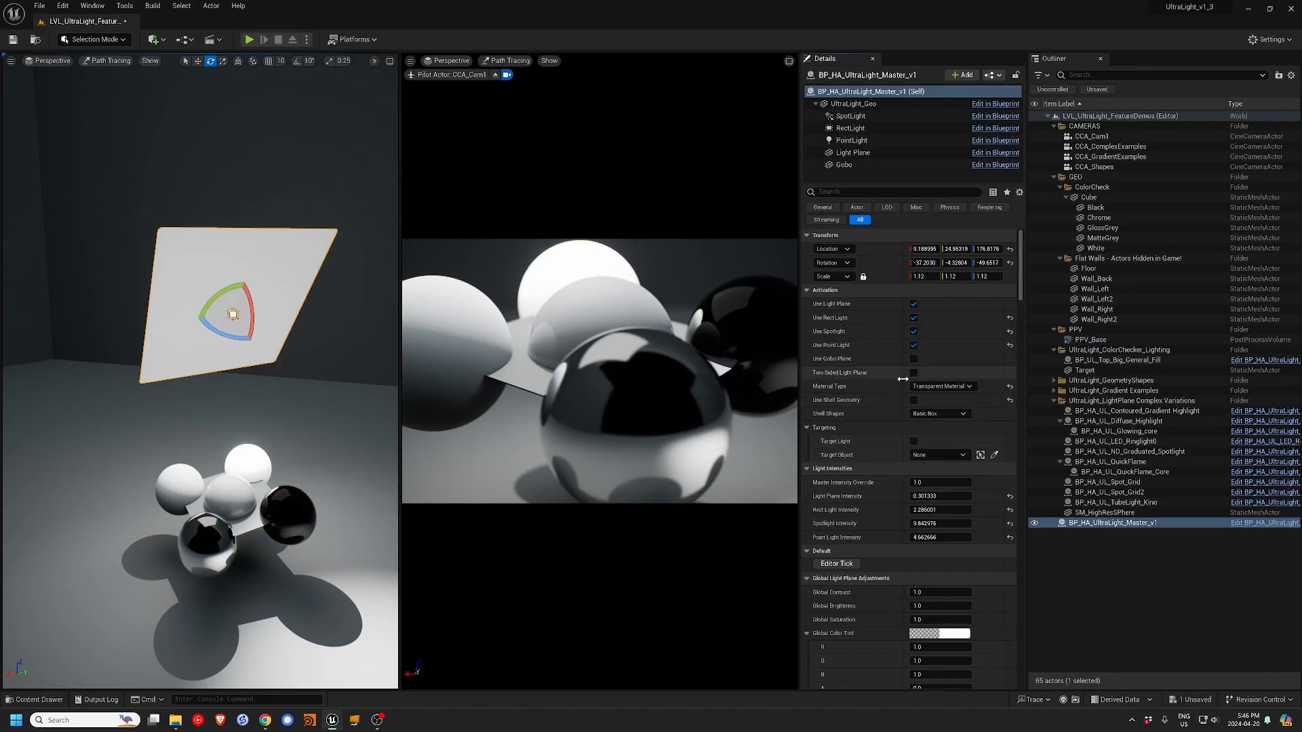
{"action": "left_click", "coordinate": [913, 345]}
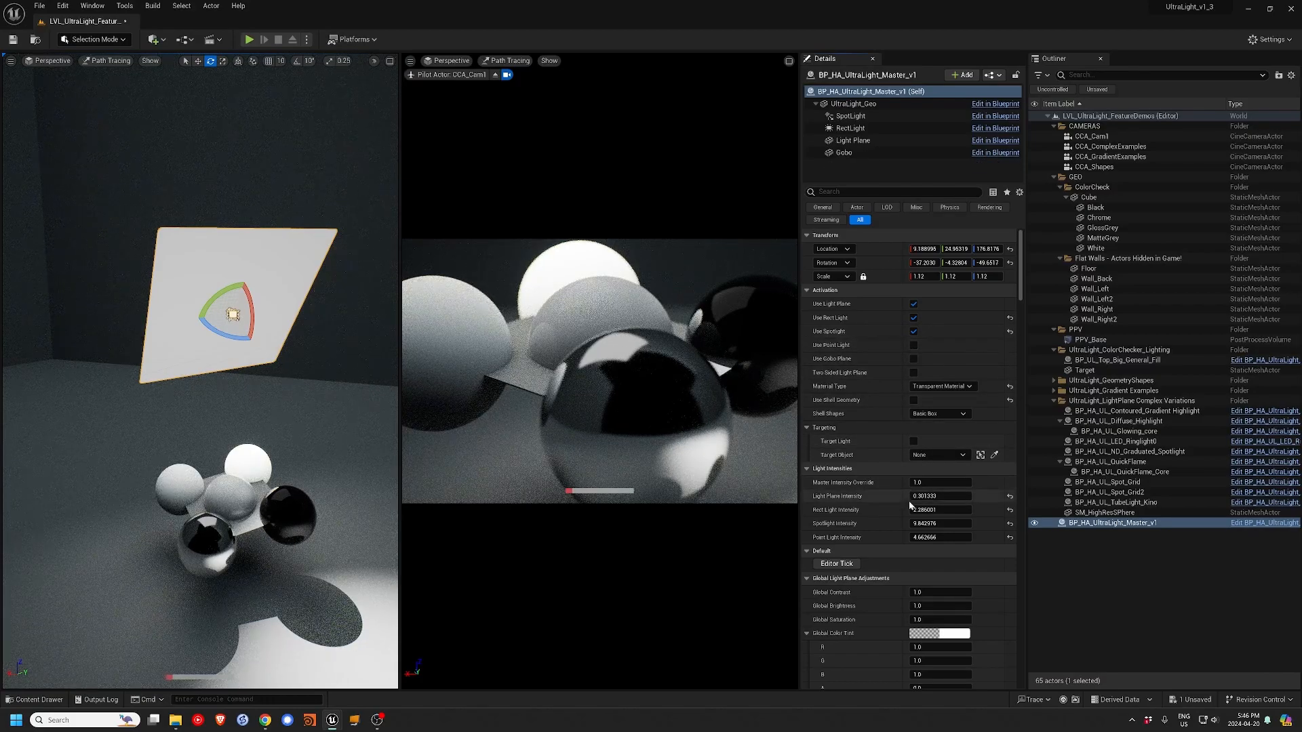
{"action": "left_click_drag", "start_coordinate": [939, 510], "coordinate": [935, 510]}
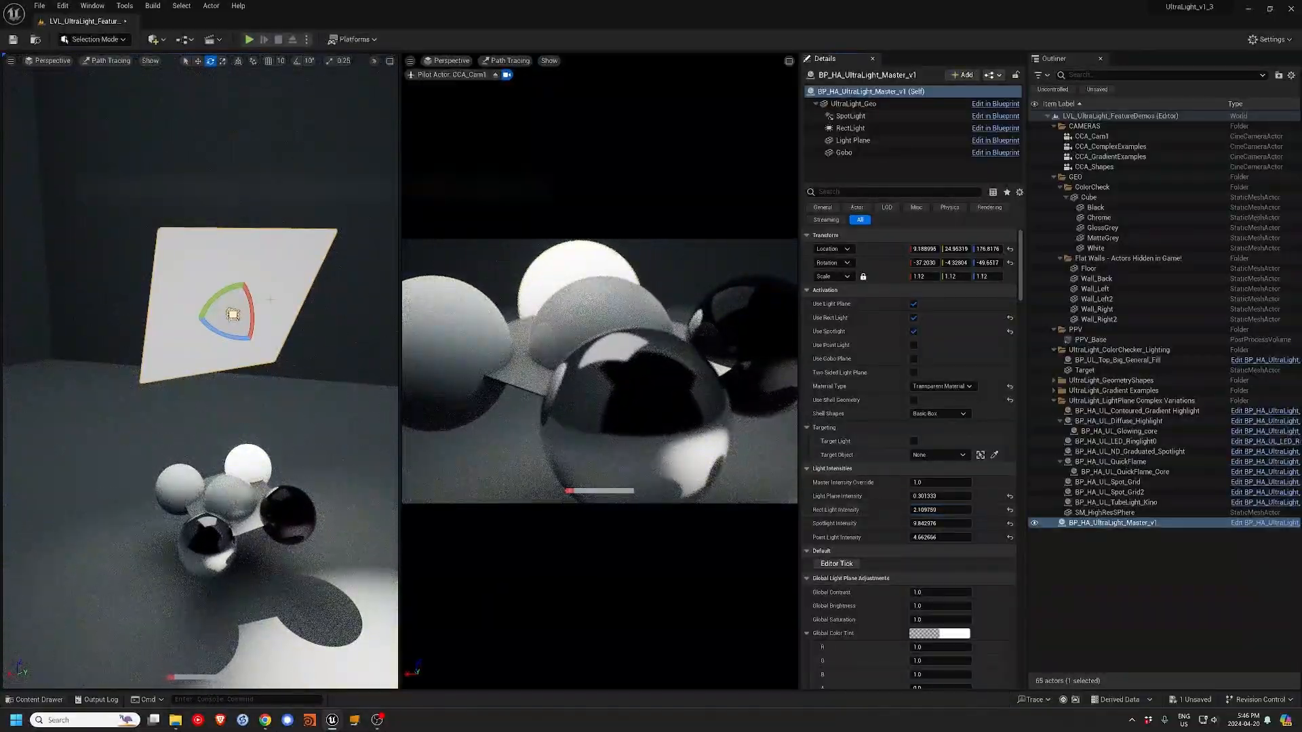
- Rotate the SpotLight component to about -40.8° on Y so its cone aims at the spheres
{"action": "left_click", "coordinate": [851, 117]}
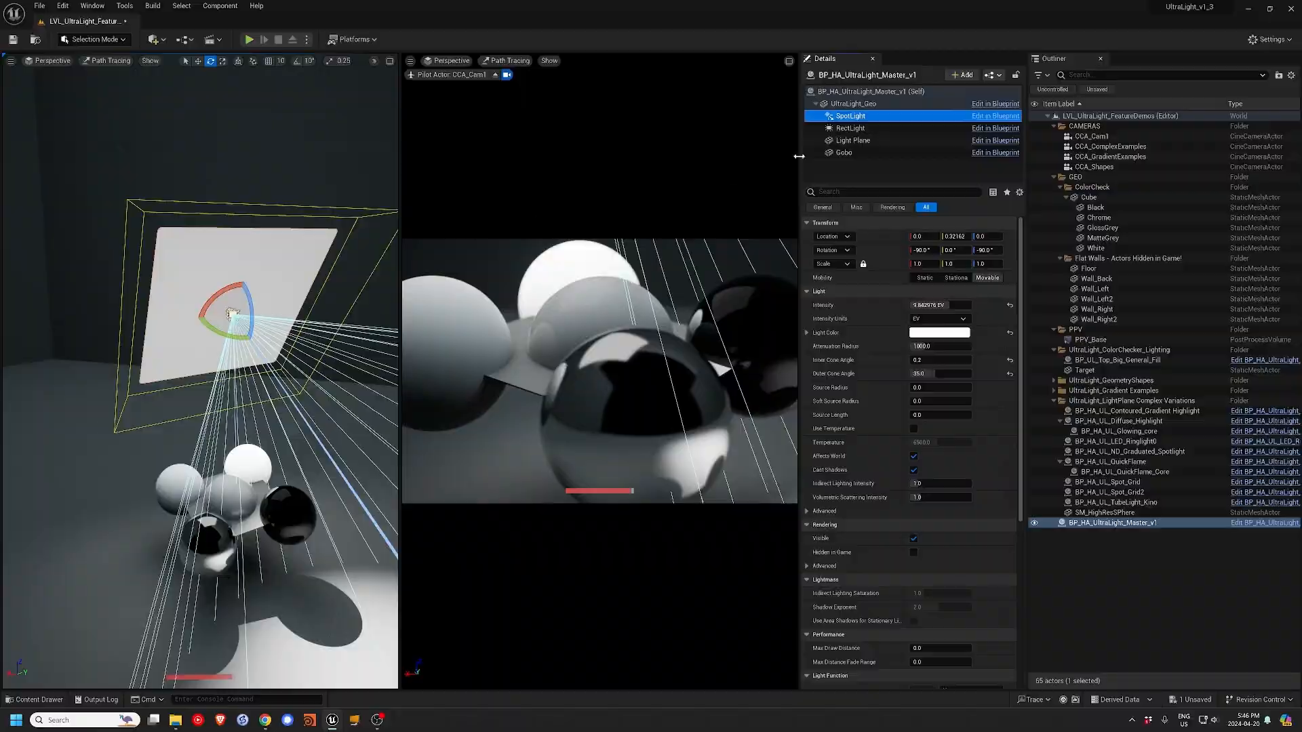
{"action": "left_click_drag", "start_coordinate": [232, 314], "coordinate": [233, 314]}
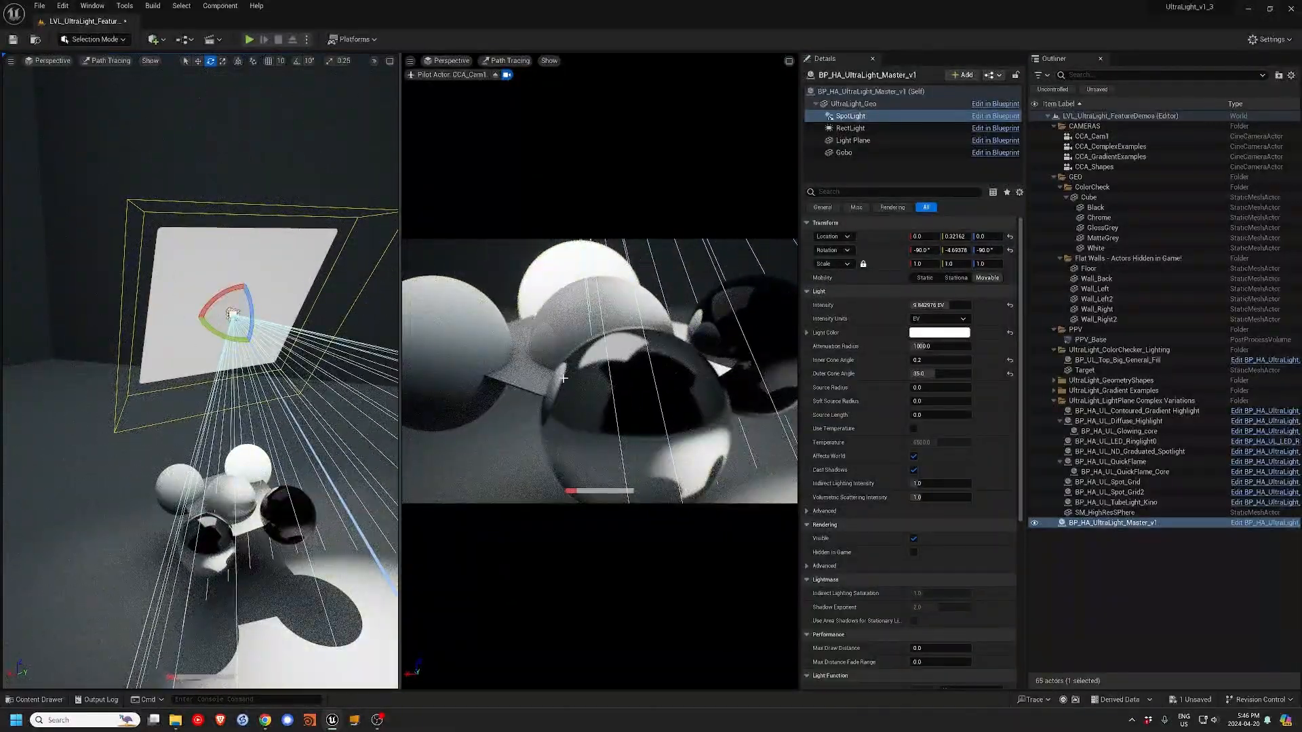
{"action": "left_click_drag", "start_coordinate": [251, 310], "coordinate": [252, 337]}
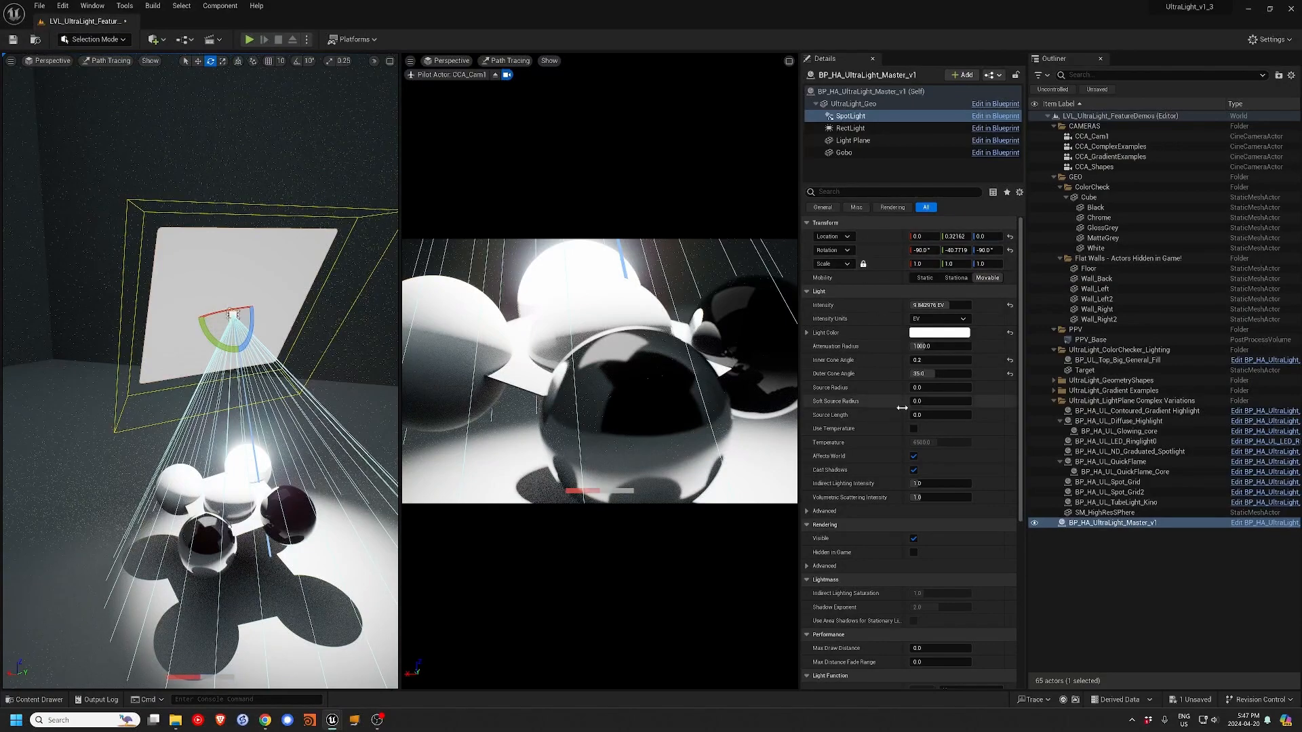
- Filter the master light's properties by "inten" and lower the Spotlight Intensity to about 4.59
{"action": "left_click", "coordinate": [842, 95]}
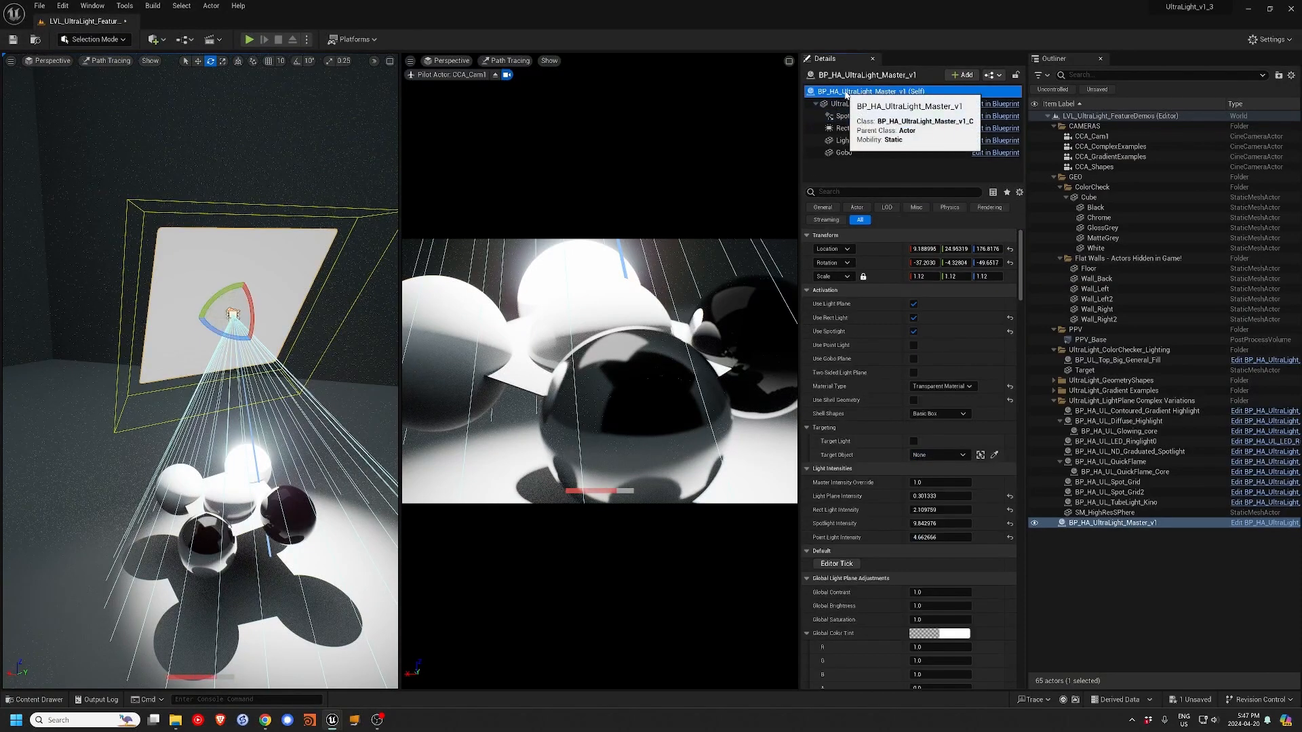
{"action": "left_click", "coordinate": [849, 192]}
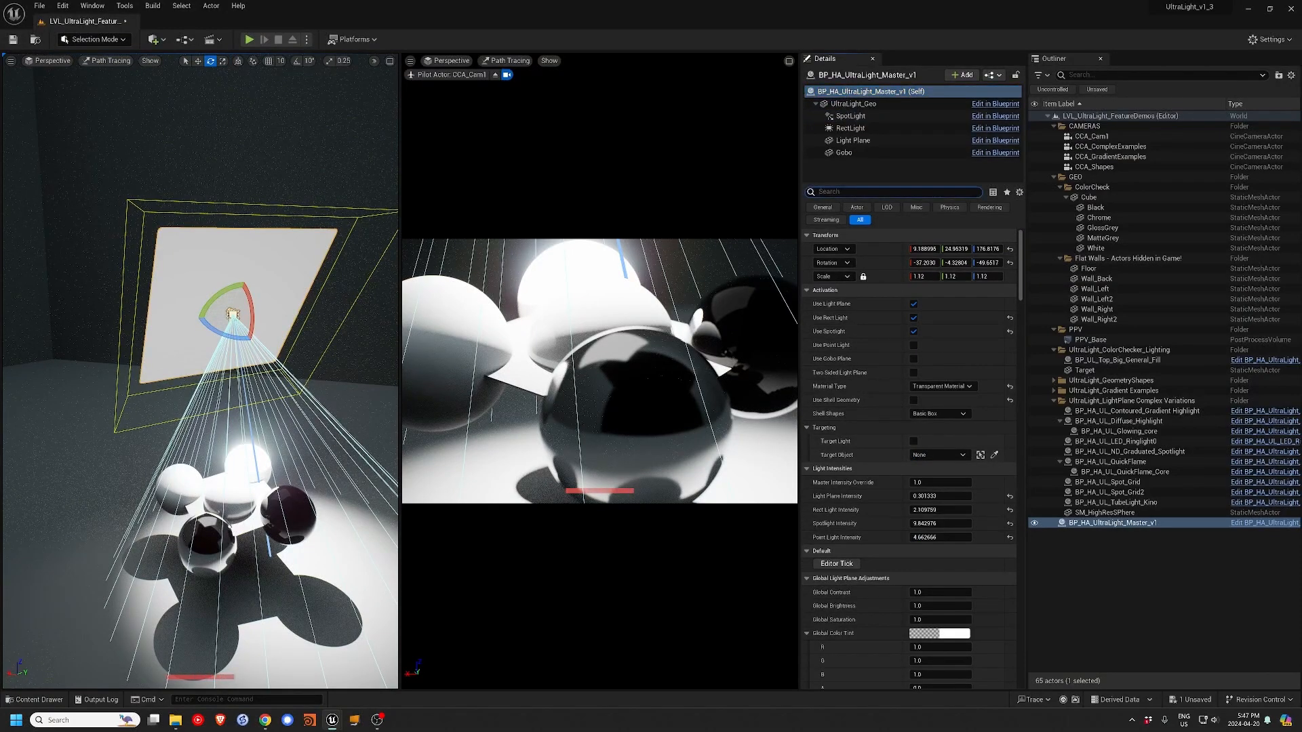
{"action": "type", "text": "inten"}
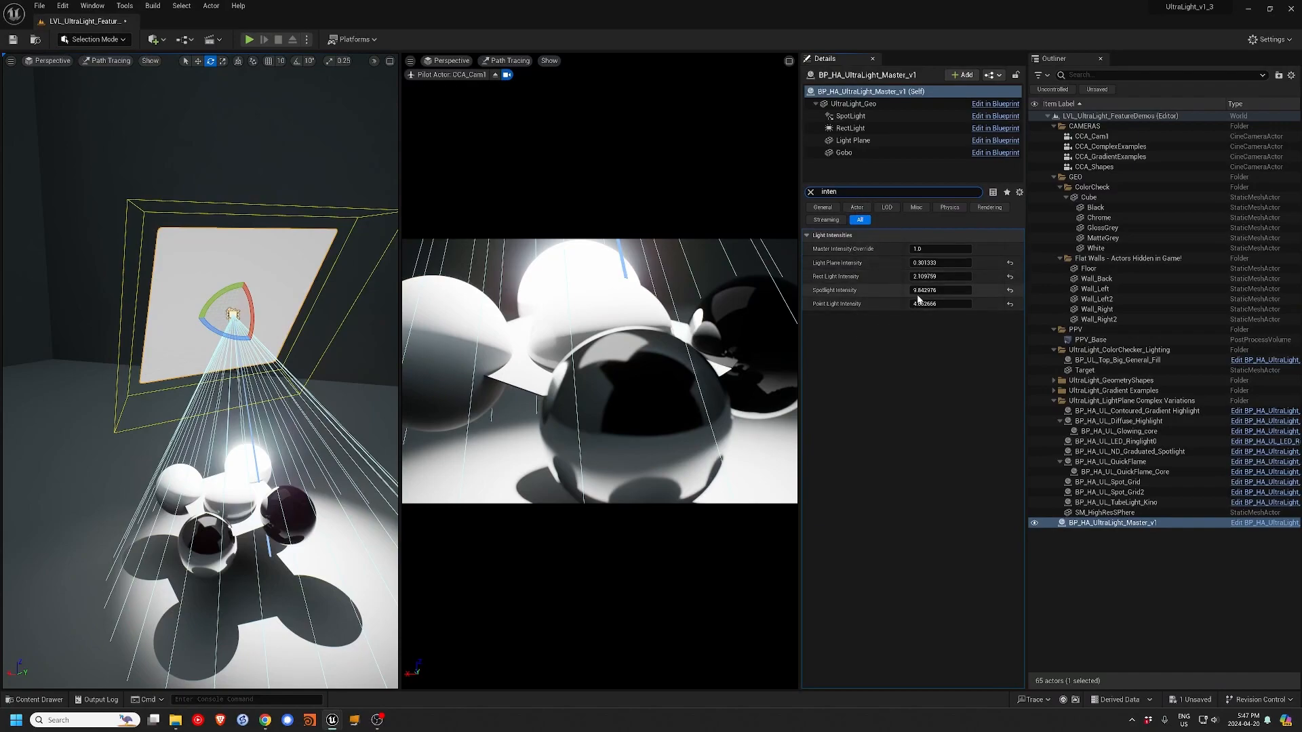
{"action": "left_click_drag", "start_coordinate": [922, 290], "coordinate": [875, 290]}
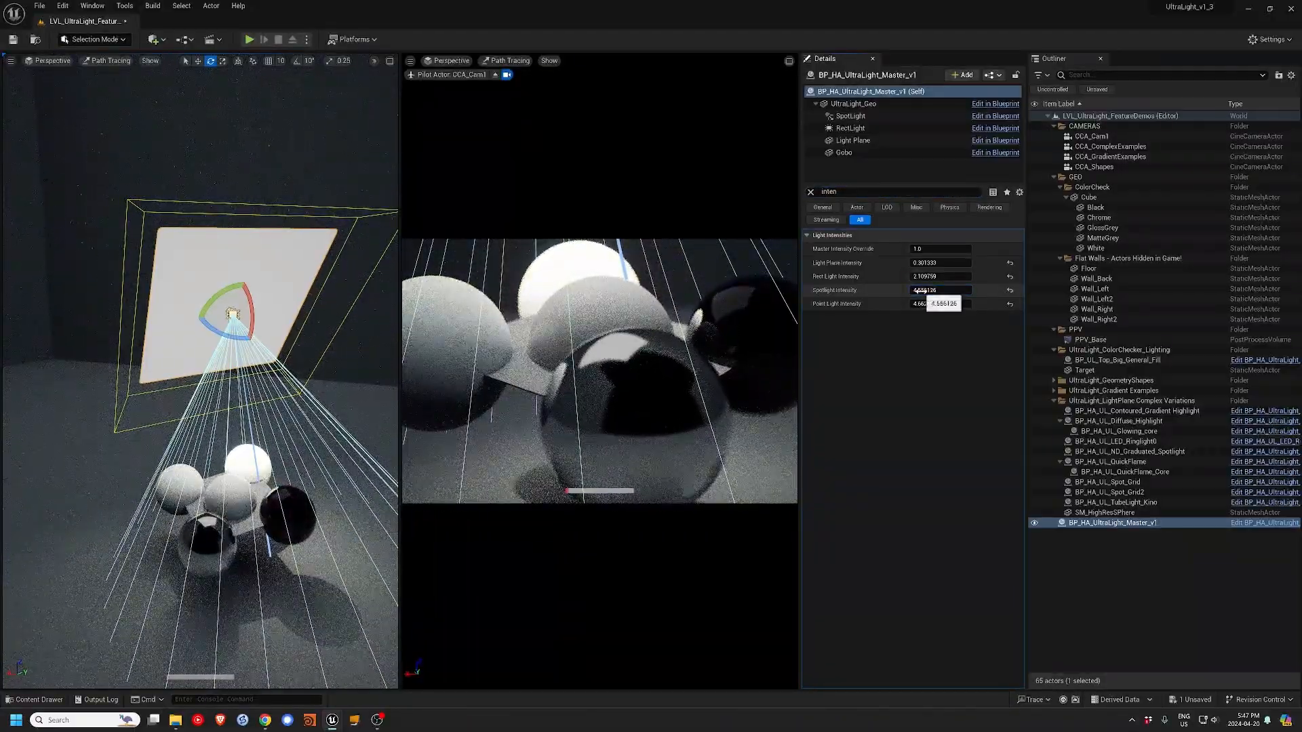
{"action": "left_click", "coordinate": [811, 193]}
- Check the rect light off and on, and reposition its component above the plane at about Y 34.9, Z 26.3, tilted about -37° on Y
{"action": "left_click", "coordinate": [914, 318]}
{"action": "left_click", "coordinate": [914, 318]}
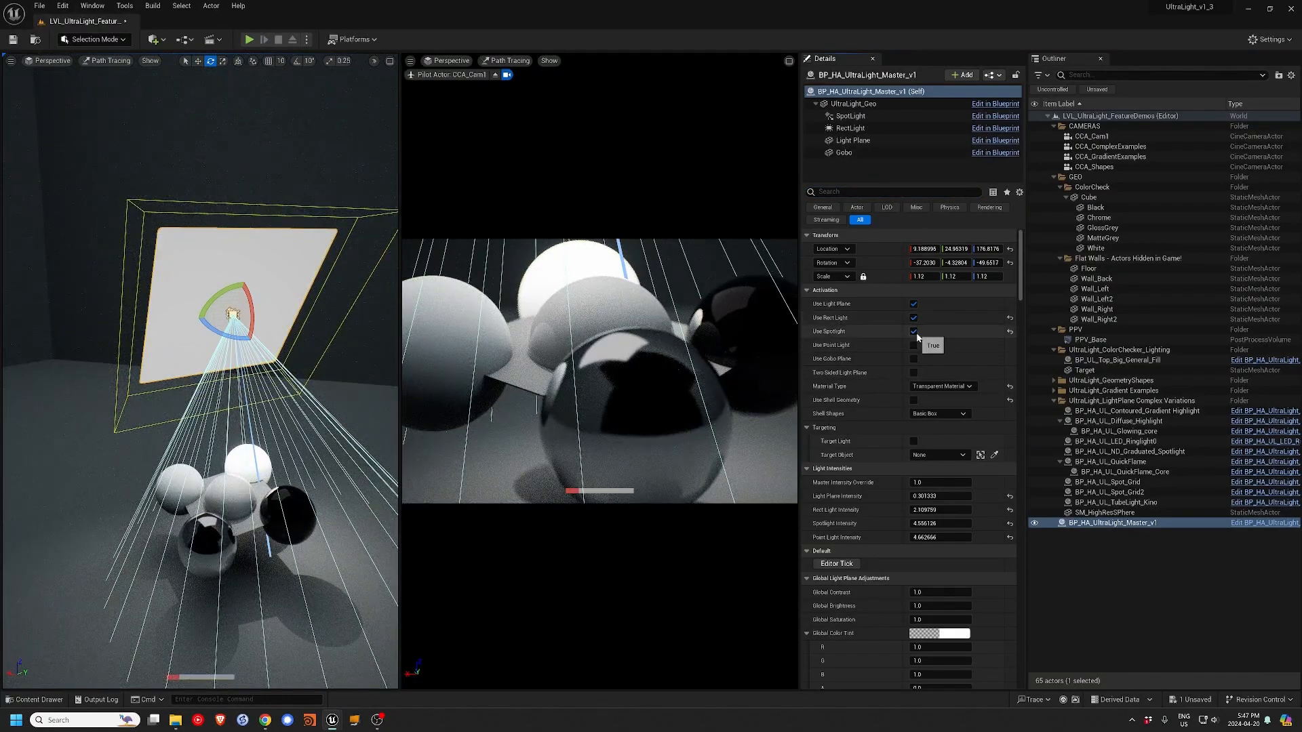
{"action": "left_click", "coordinate": [852, 128]}
{"action": "left_click_drag", "start_coordinate": [250, 325], "coordinate": [227, 255]}
{"action": "key", "text": "w"}
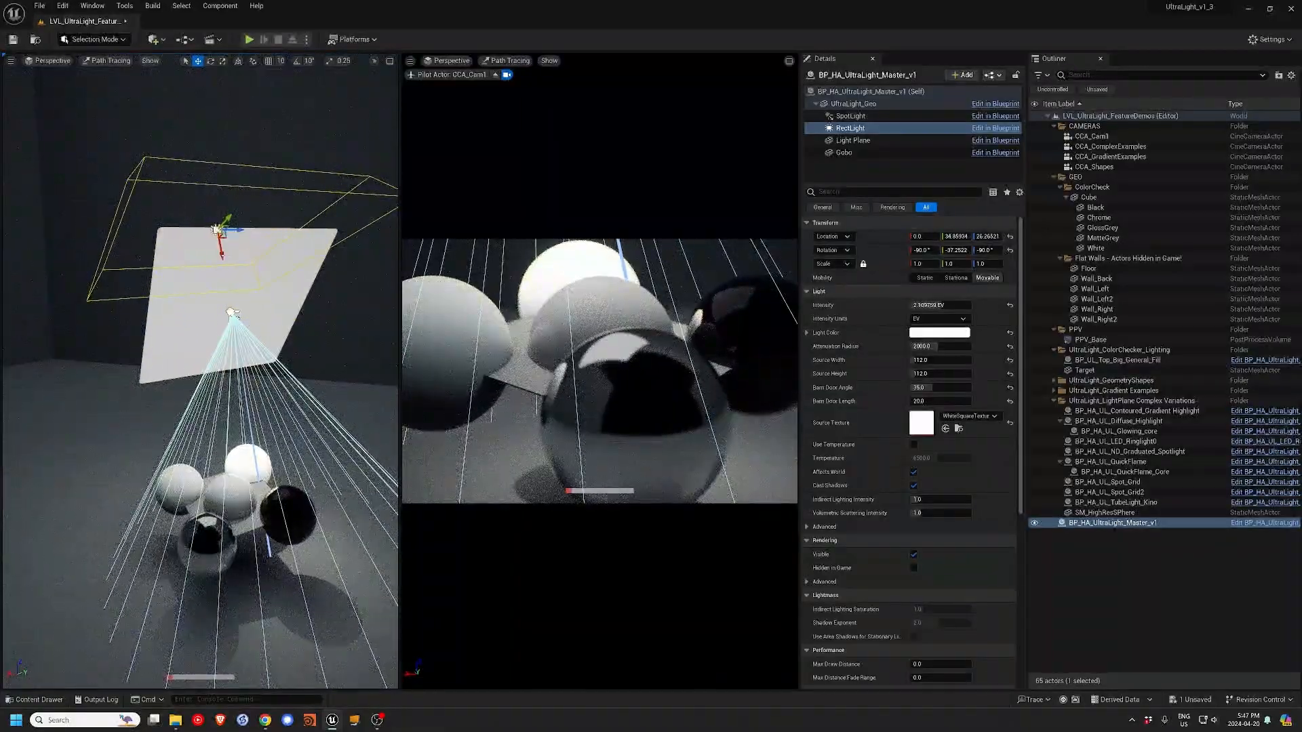
- Turn off Use Light Plane and move the whole UltraLight actor down to about X 12.3, Y 20, Z 150.5
{"action": "left_click", "coordinate": [882, 90]}
{"action": "mouse_move", "coordinate": [231, 309]}
{"action": "left_mouse_down"}
{"action": "mouse_move", "coordinate": [234, 326]}
{"action": "mouse_move", "coordinate": [220, 327]}
{"action": "left_mouse_up"}
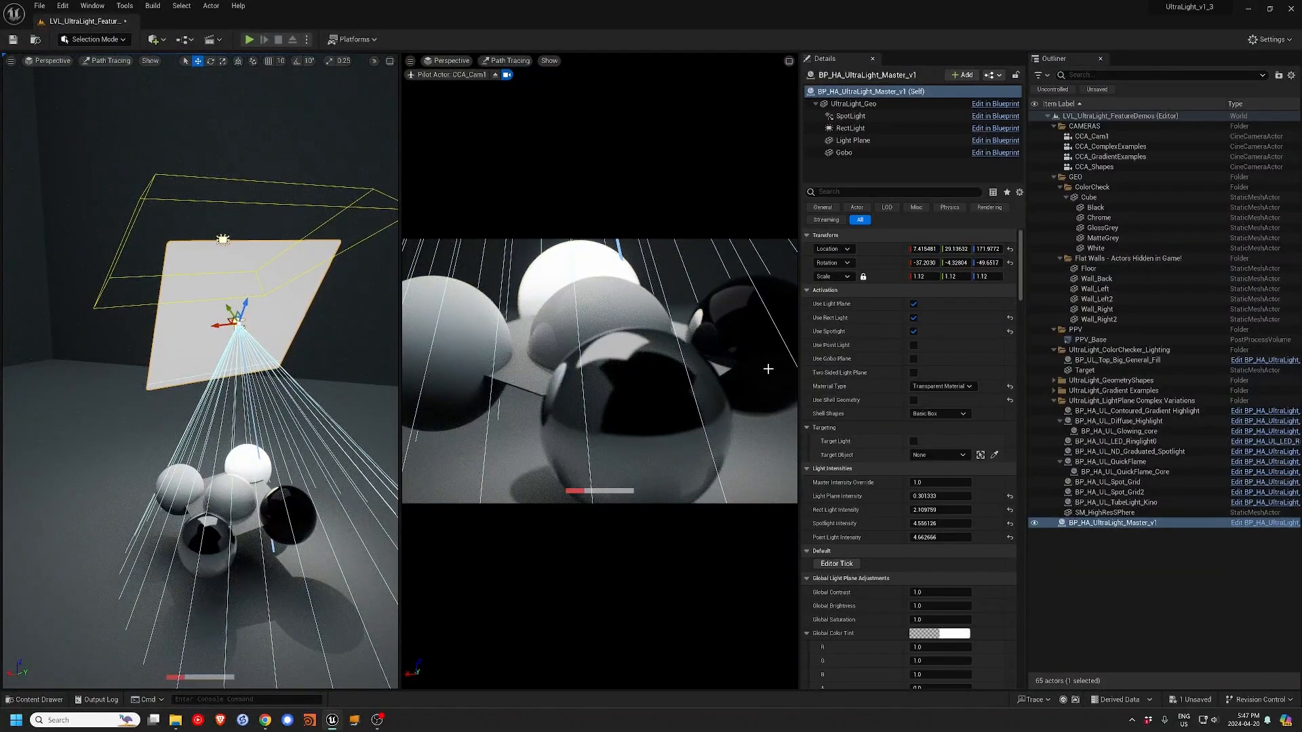
{"action": "left_click", "coordinate": [914, 304]}
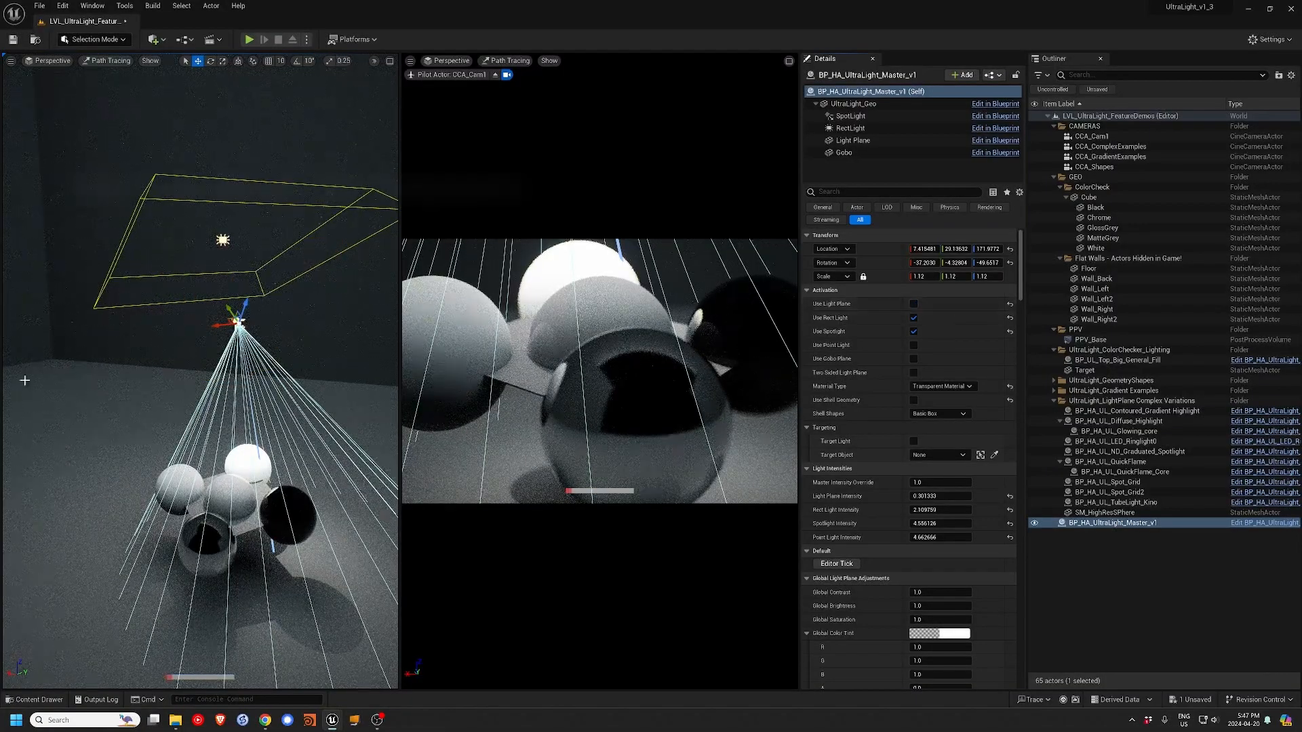
{"action": "mouse_move", "coordinate": [236, 312]}
{"action": "left_mouse_down"}
{"action": "mouse_move", "coordinate": [219, 287]}
{"action": "mouse_move", "coordinate": [244, 329]}
{"action": "left_mouse_up"}
{"action": "left_click_drag", "start_coordinate": [271, 293], "coordinate": [205, 345]}
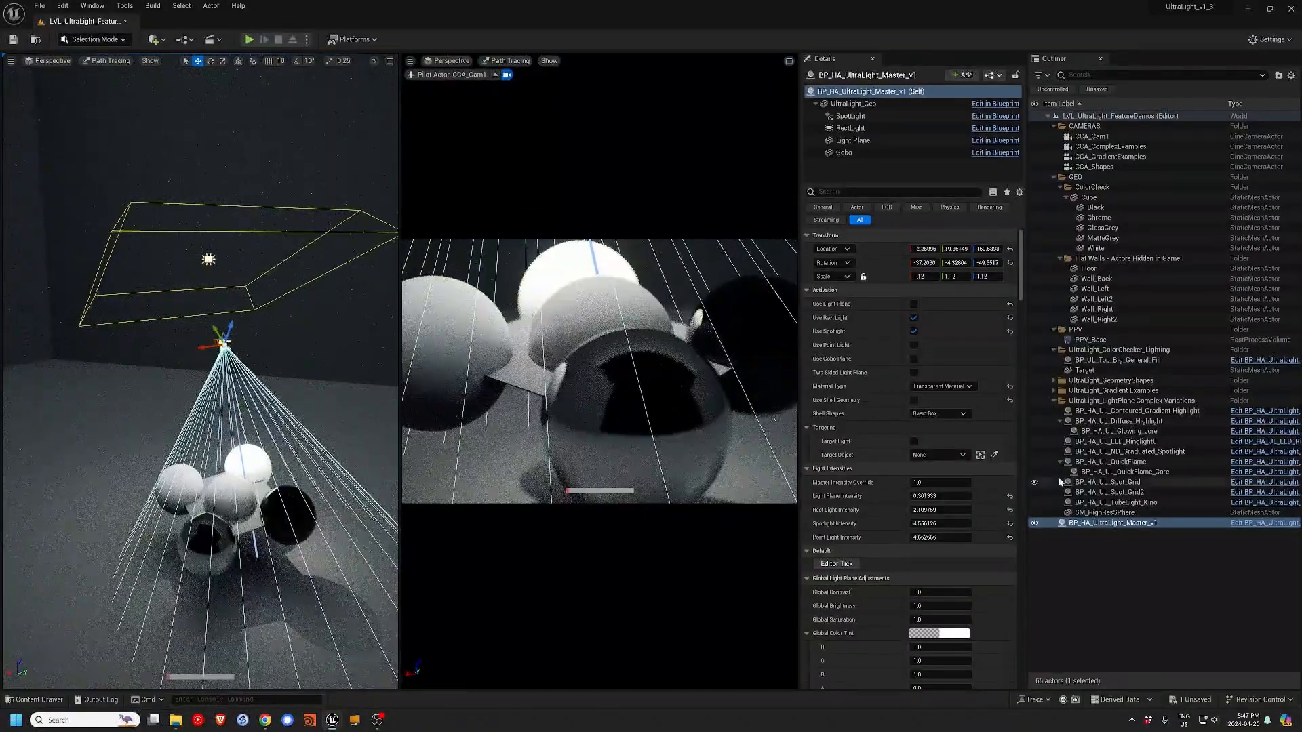
- Preview a light purple Global Color Tint on the rect light and spotlight, and discard it
{"action": "left_click", "coordinate": [952, 635]}
{"action": "left_click_drag", "start_coordinate": [997, 518], "coordinate": [1020, 493]}
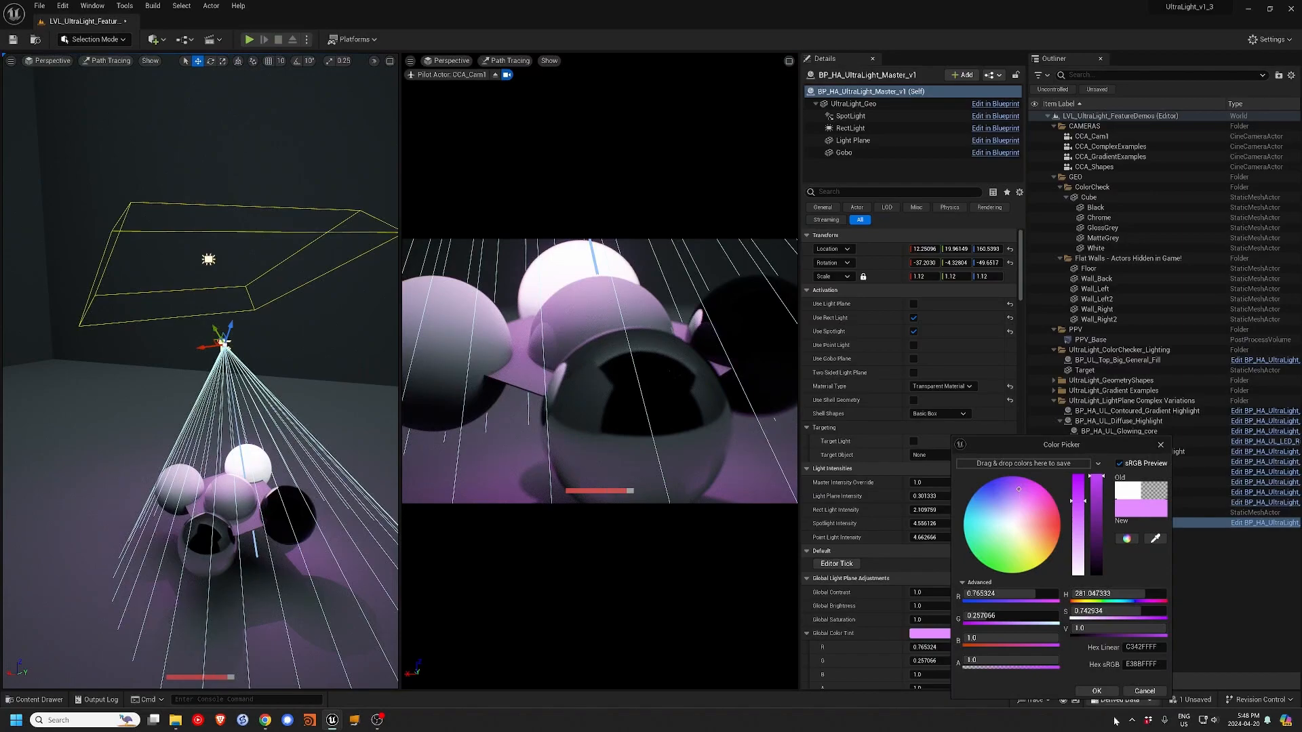
{"action": "left_click", "coordinate": [1143, 693]}
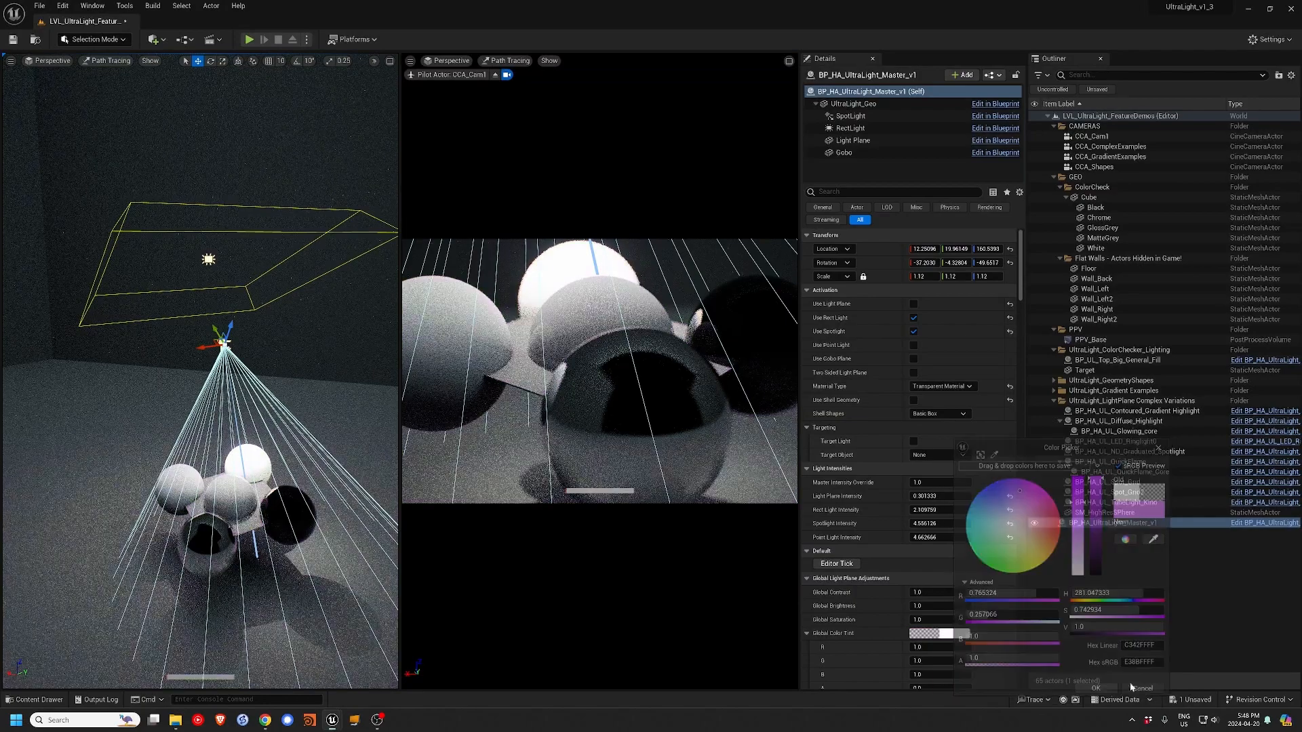
- Turn off the rect light and compare the light plane alone with the spotlight alone, keeping only Use Spotlight enabled
{"action": "left_click", "coordinate": [913, 304]}
{"action": "left_click", "coordinate": [913, 317]}
{"action": "left_click", "coordinate": [914, 331]}
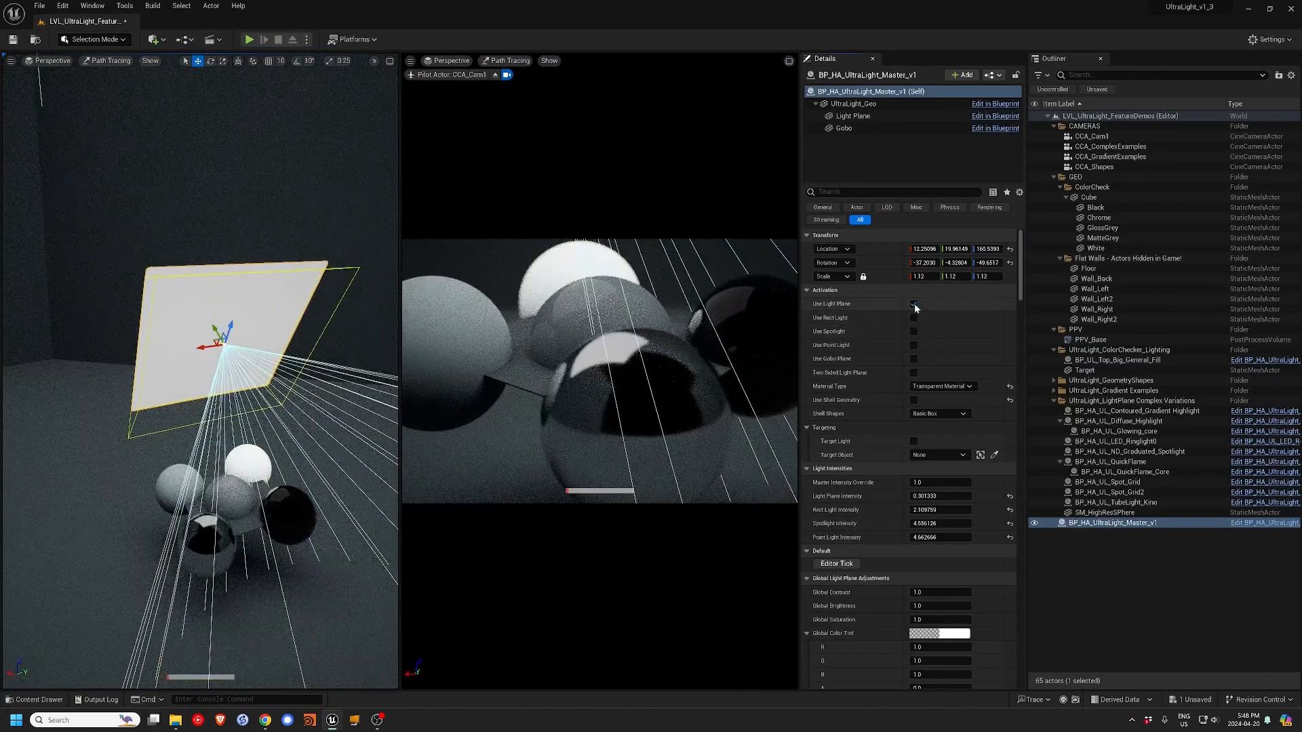
{"action": "left_click", "coordinate": [914, 304]}
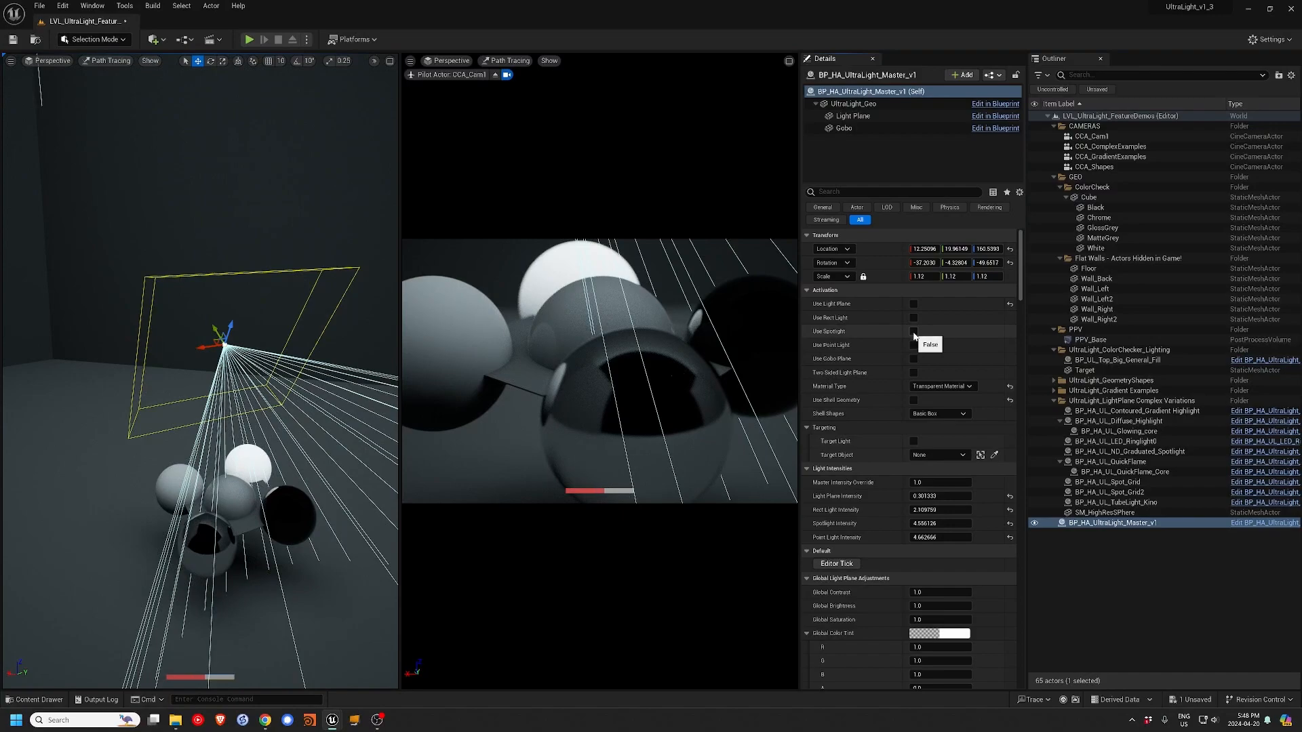
{"action": "left_click", "coordinate": [913, 331]}
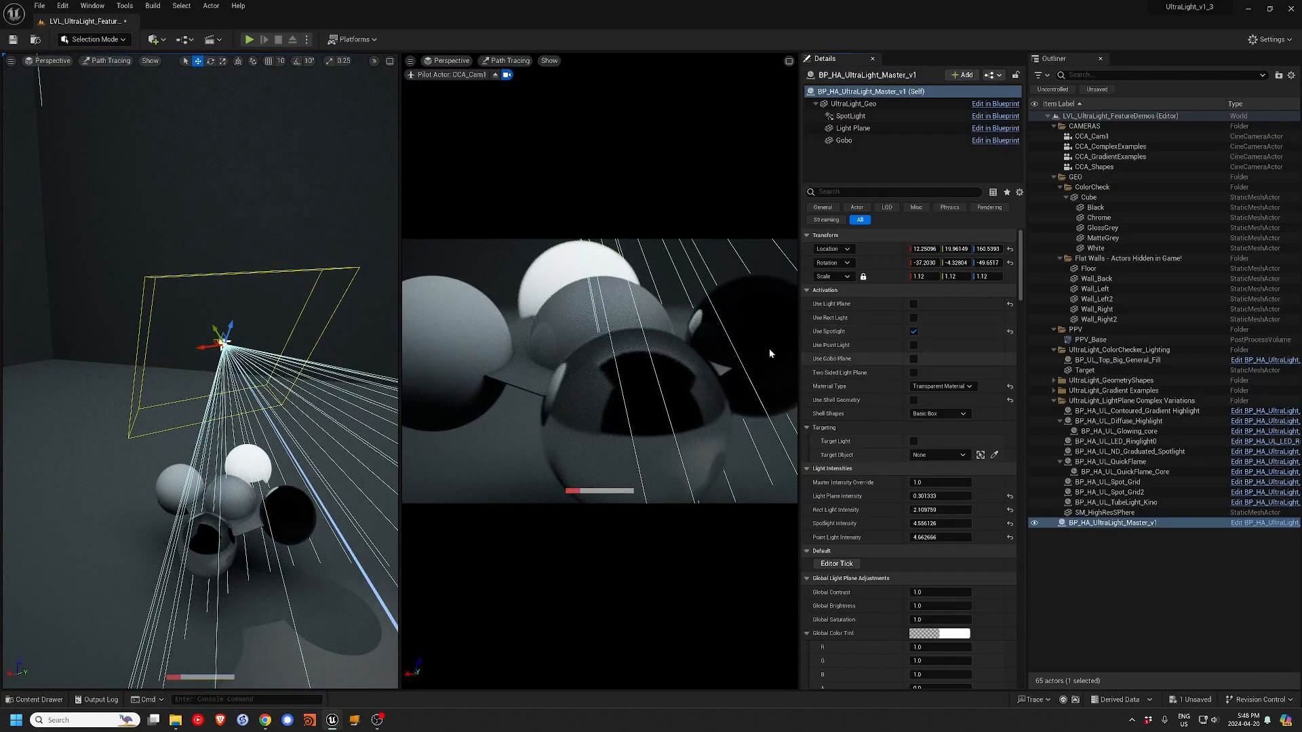
- Compare the rect light with the spotlight on the UltraLight actor, and disable both so only Use Light Plane is enabled
{"action": "left_click", "coordinate": [163, 335]}
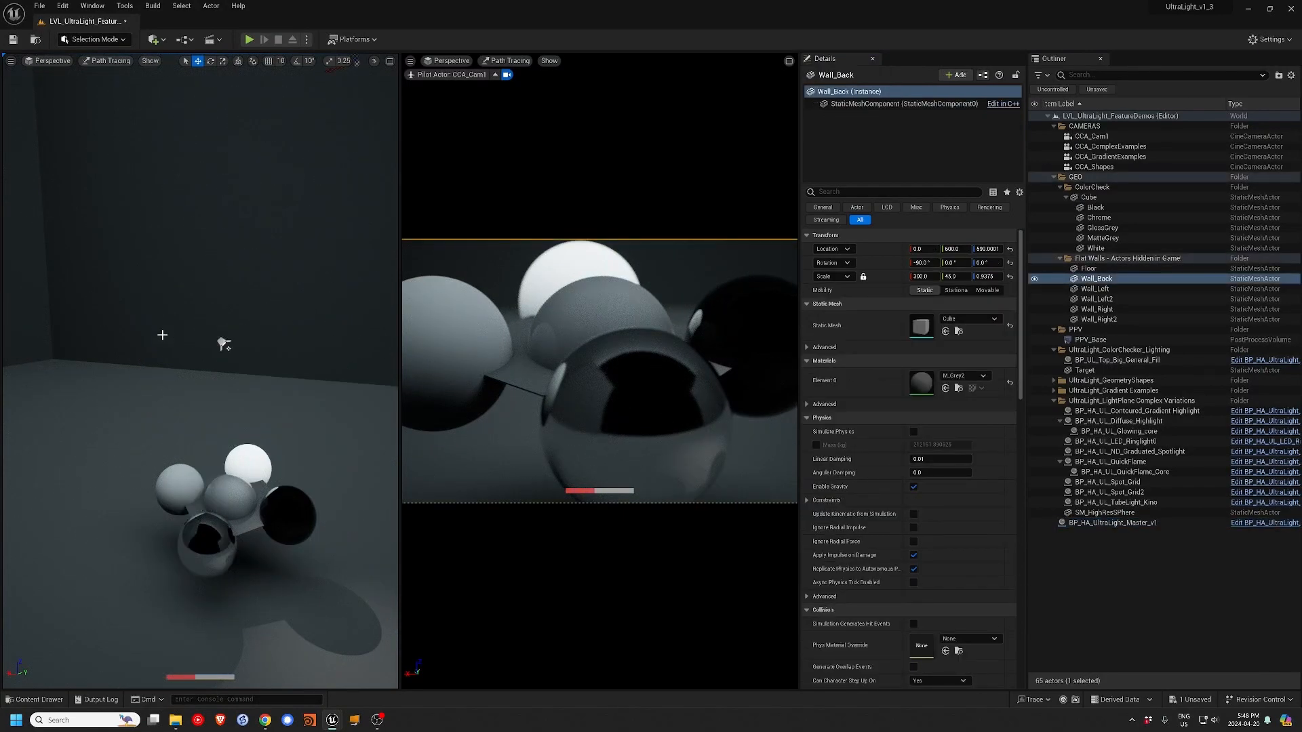
{"action": "left_click", "coordinate": [223, 343]}
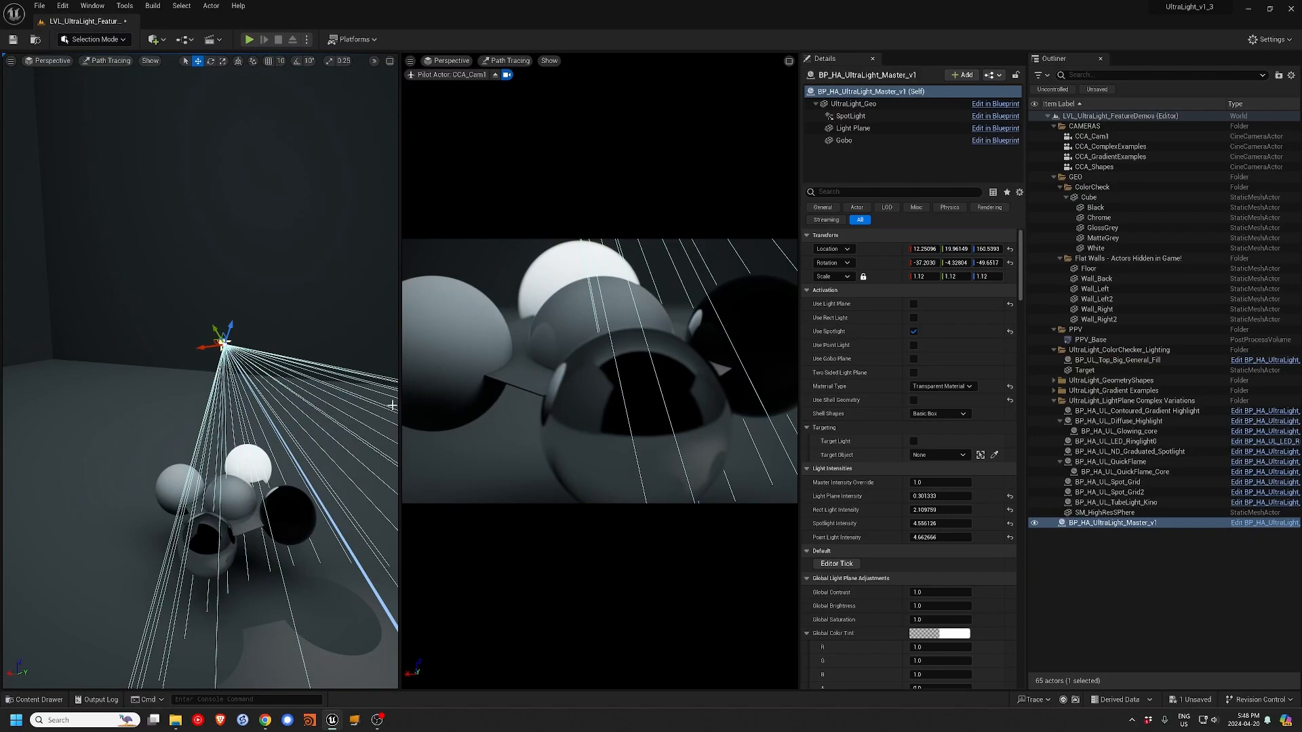
{"action": "left_click", "coordinate": [913, 318]}
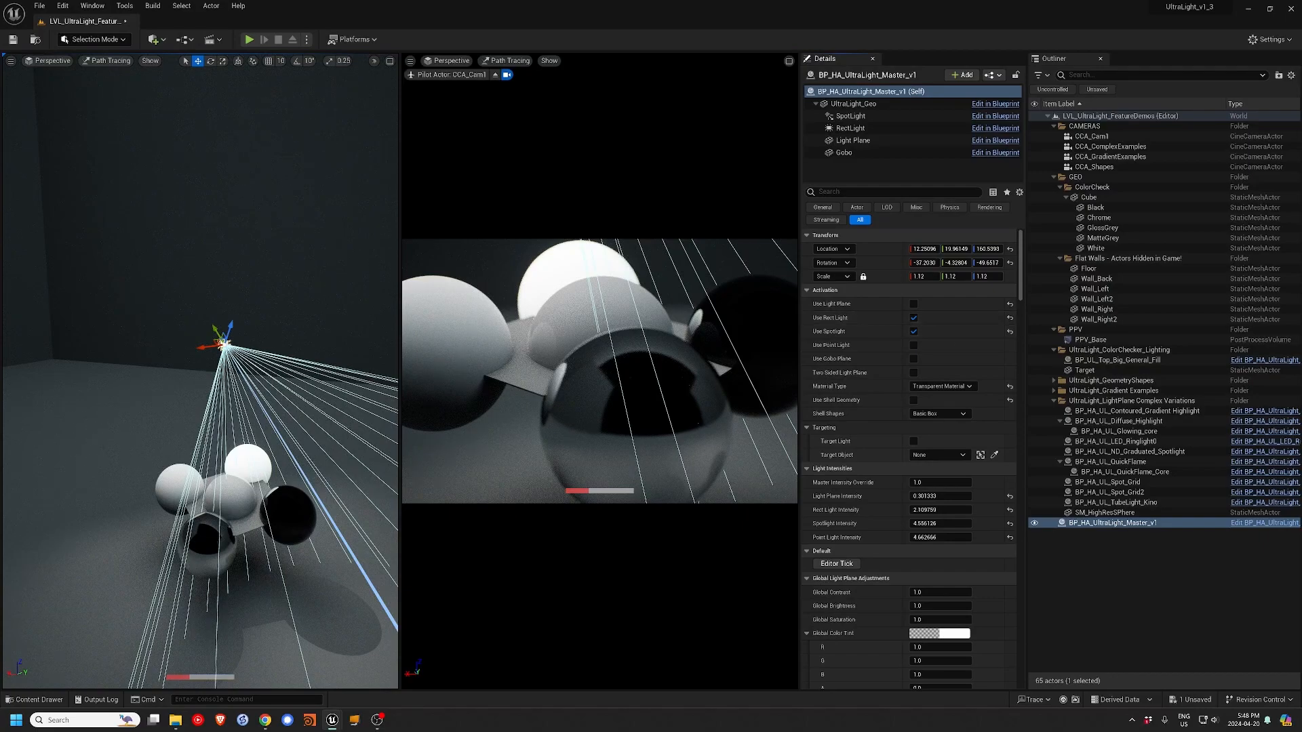
{"action": "left_click", "coordinate": [914, 331]}
{"action": "left_click", "coordinate": [913, 318]}
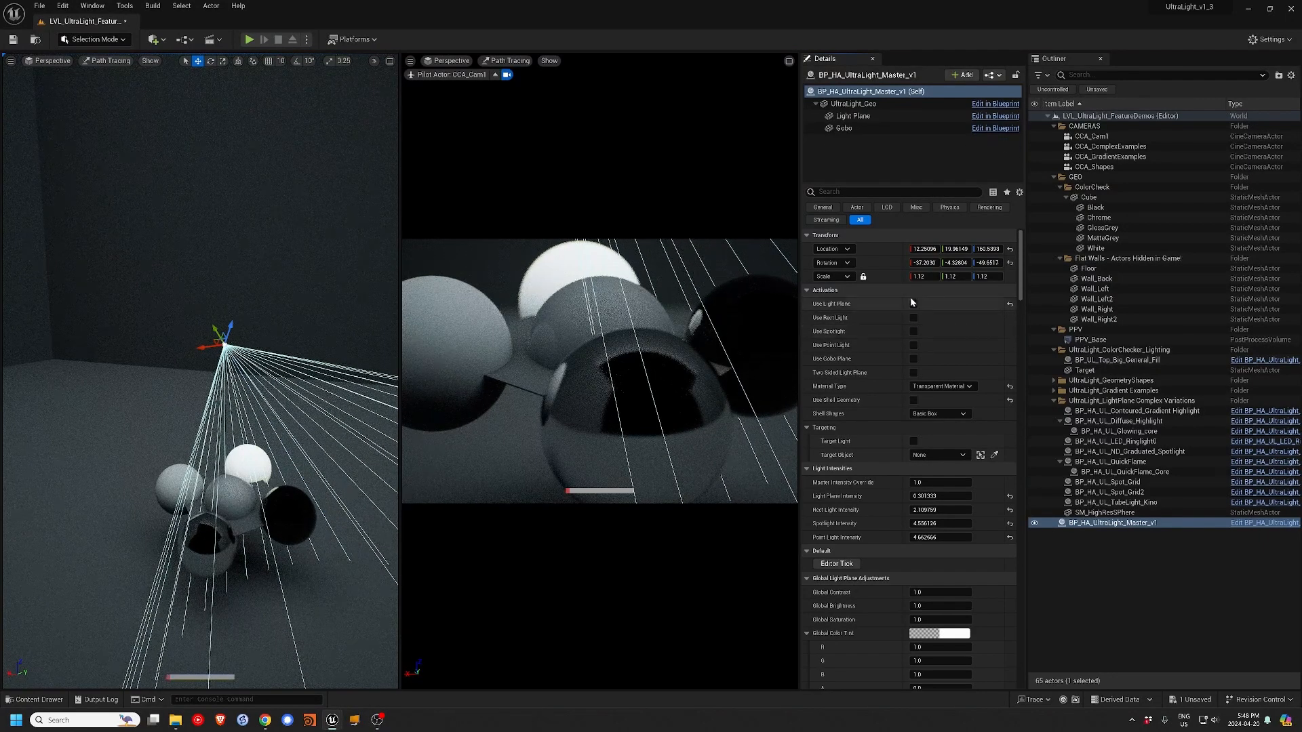
{"action": "left_click", "coordinate": [913, 304]}
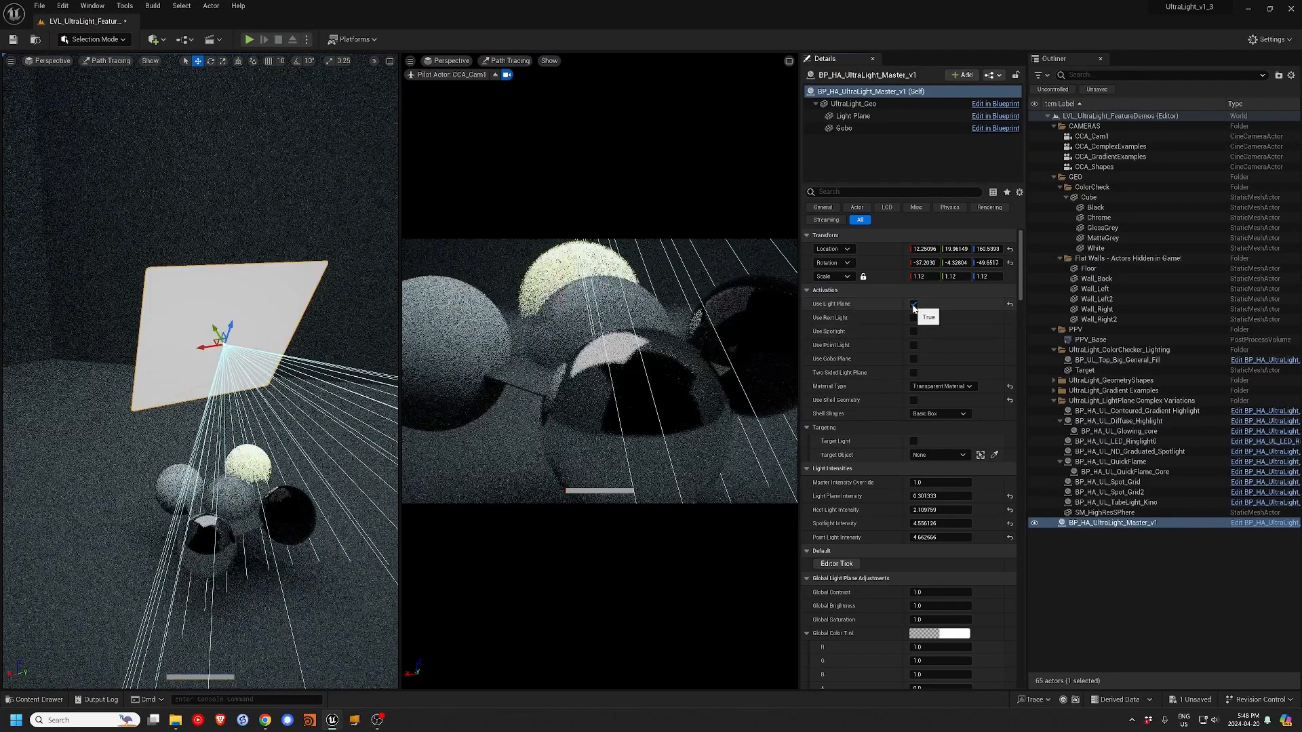
- Set the light's Material Type to Opaque Material and enable Use Shell Geometry
{"action": "left_click", "coordinate": [939, 386]}
{"action": "left_click", "coordinate": [927, 416]}
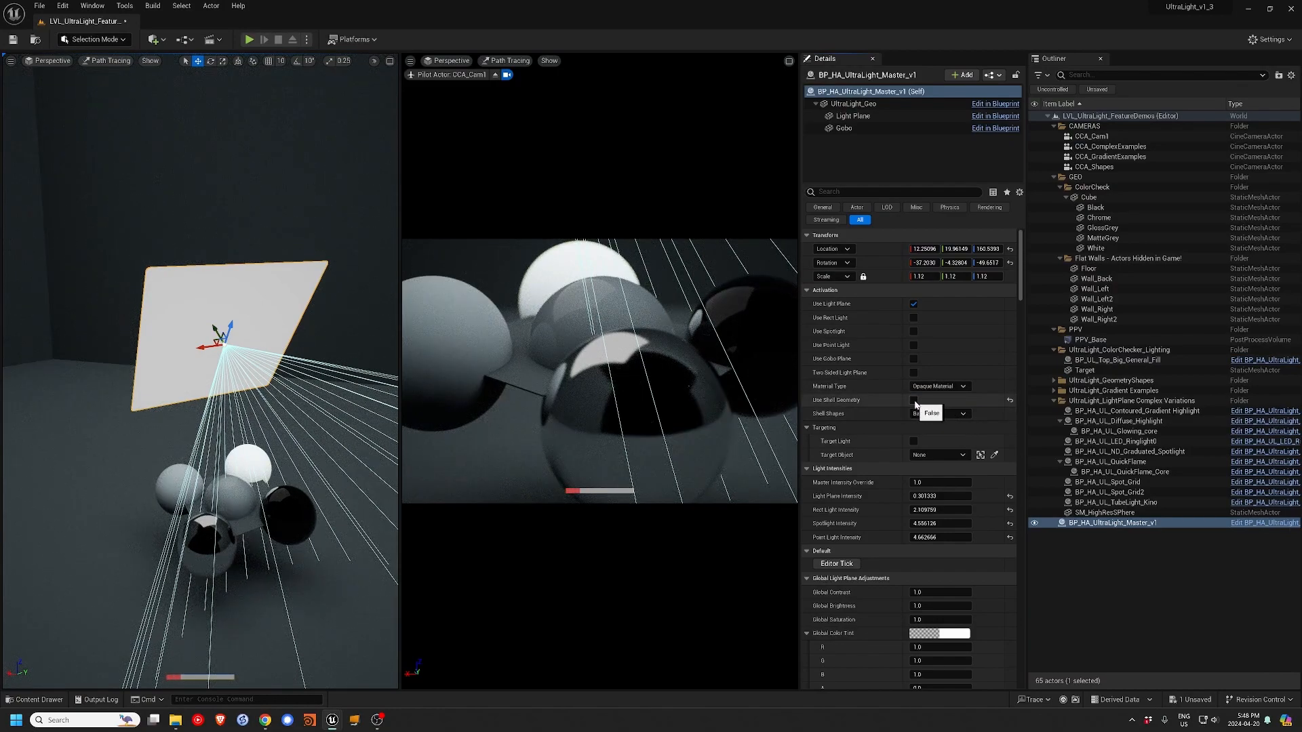
{"action": "left_click", "coordinate": [913, 400]}
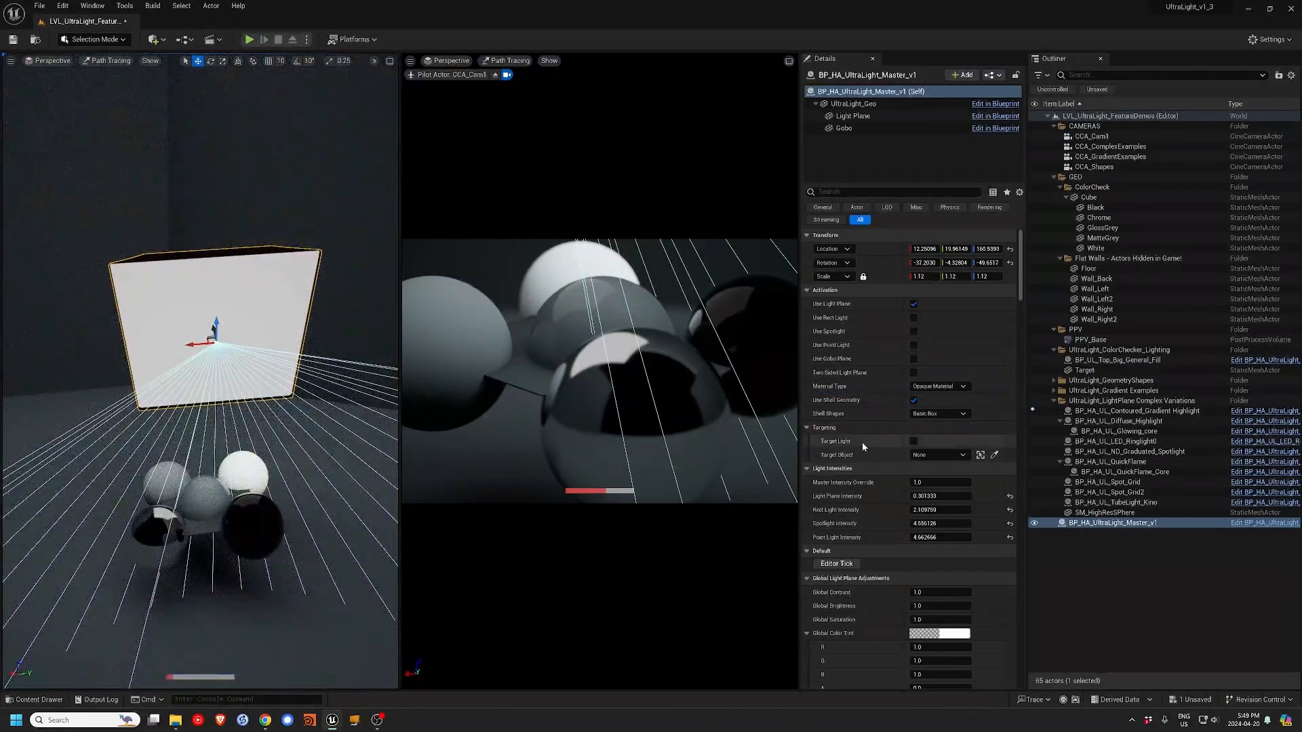
- Try the Hex Box and Octo Box shell shapes on the light
{"action": "left_click", "coordinate": [934, 415]}
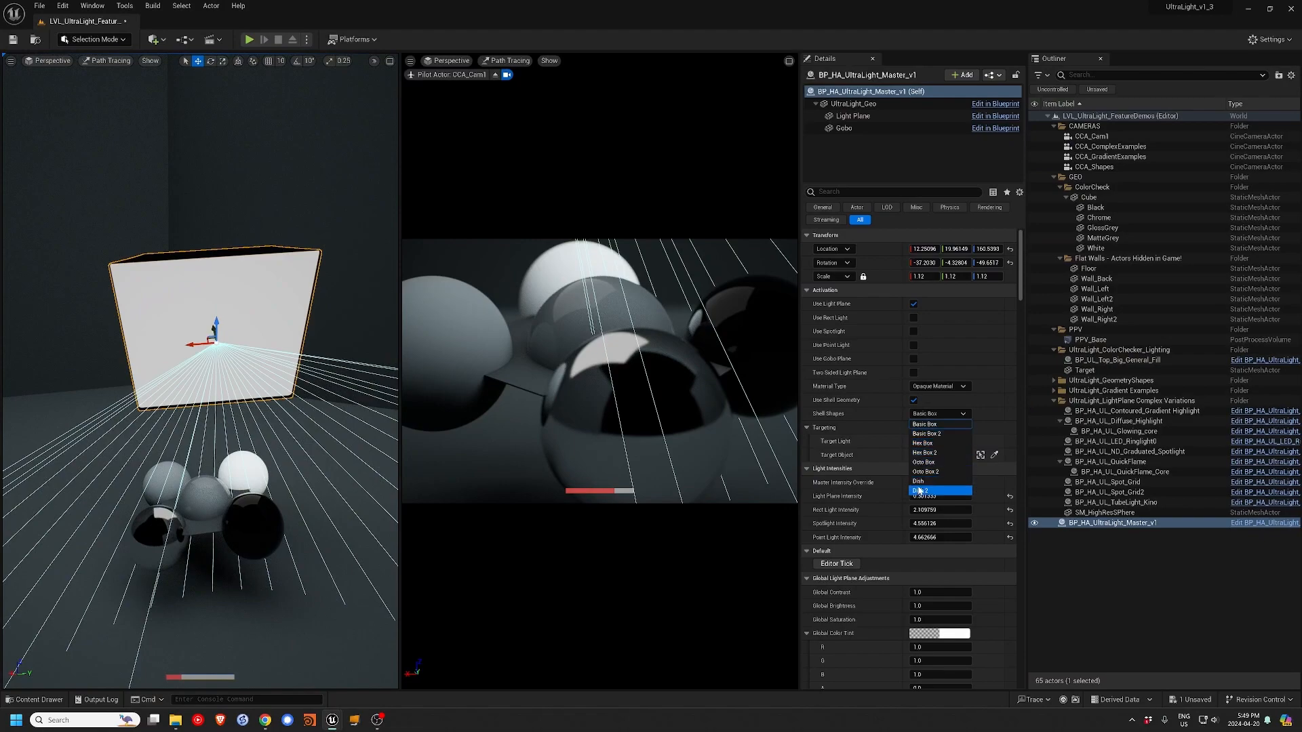
{"action": "left_click", "coordinate": [930, 444]}
{"action": "left_click", "coordinate": [939, 385]}
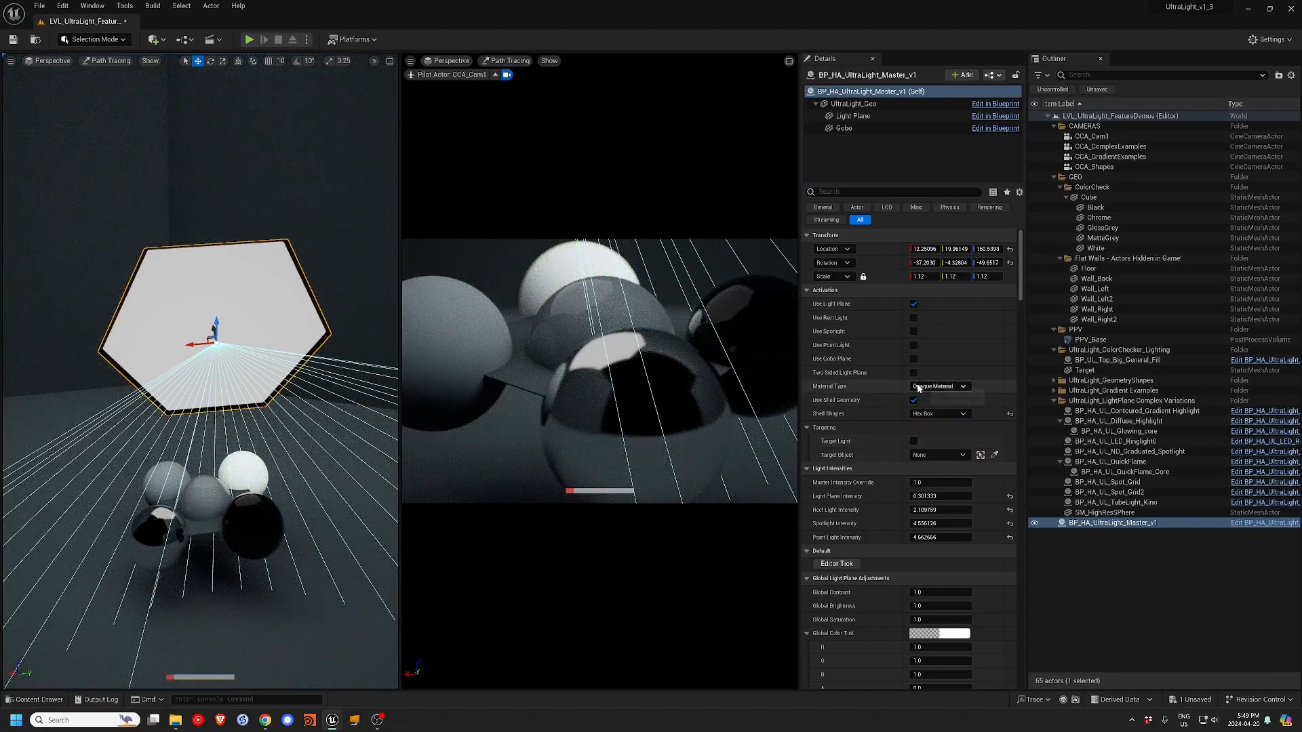
{"action": "left_click", "coordinate": [904, 429]}
{"action": "left_click", "coordinate": [939, 414]}
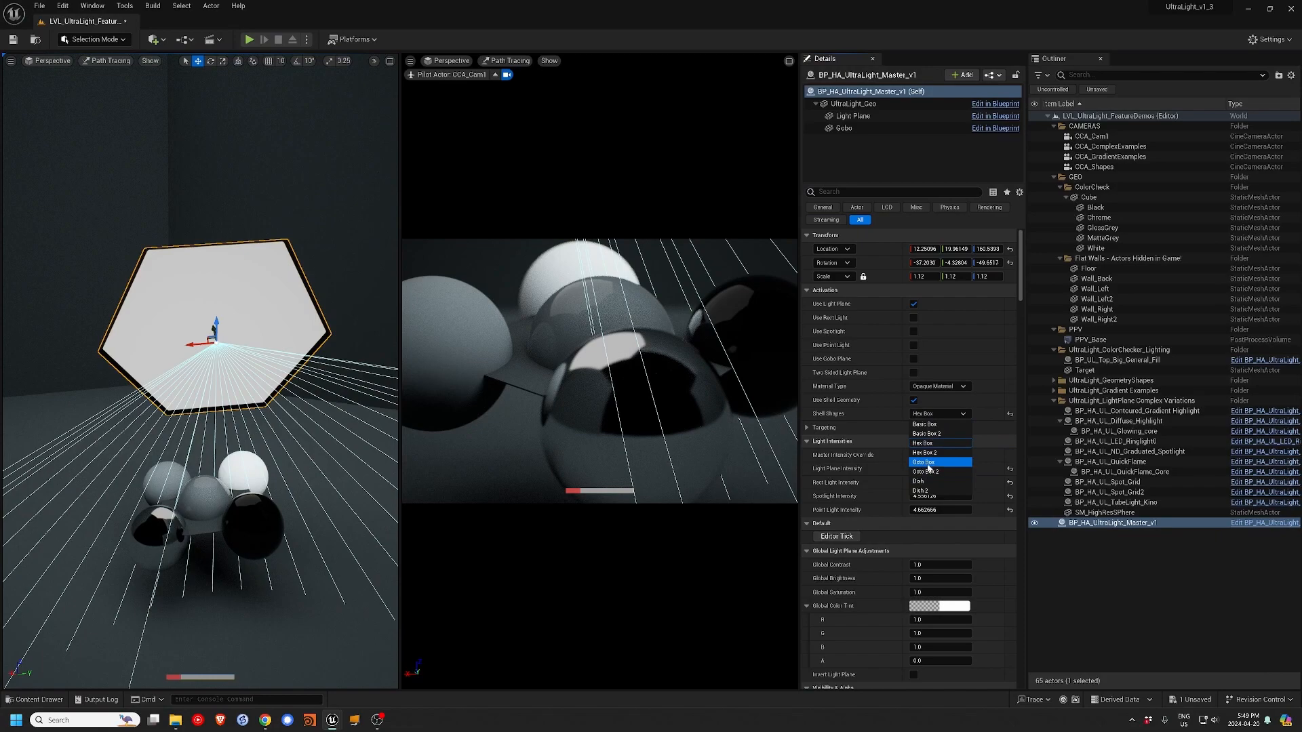
{"action": "left_click", "coordinate": [928, 463]}
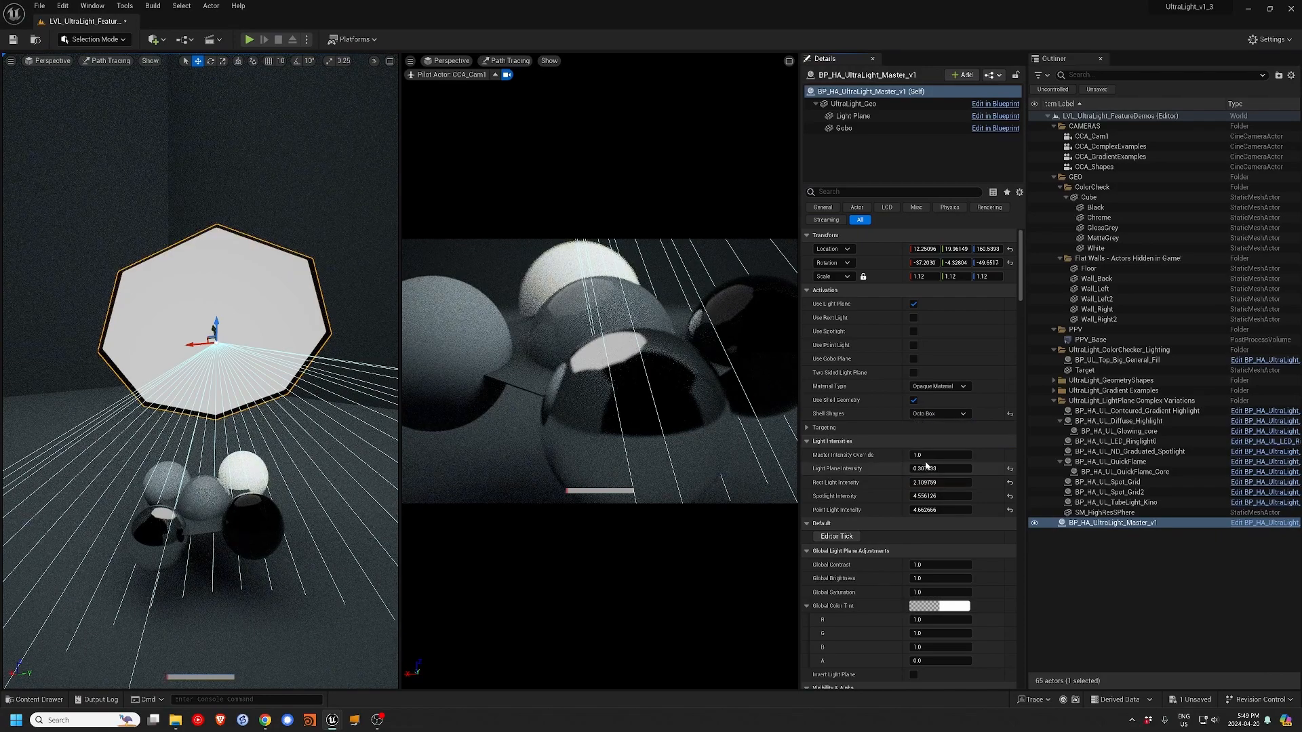
- Switch the shell shape to Octo Box 2 and examine the shell's rim up close
{"action": "left_click", "coordinate": [930, 414]}
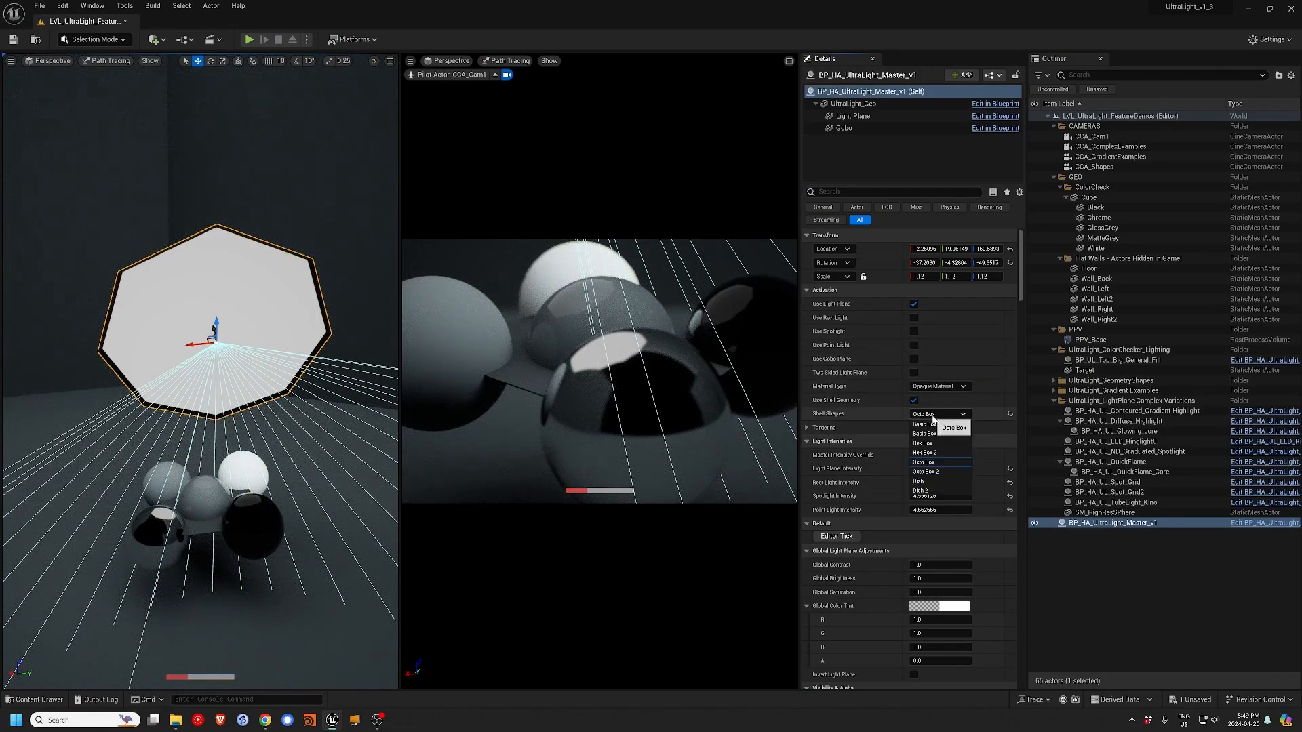
{"action": "left_click", "coordinate": [927, 470]}
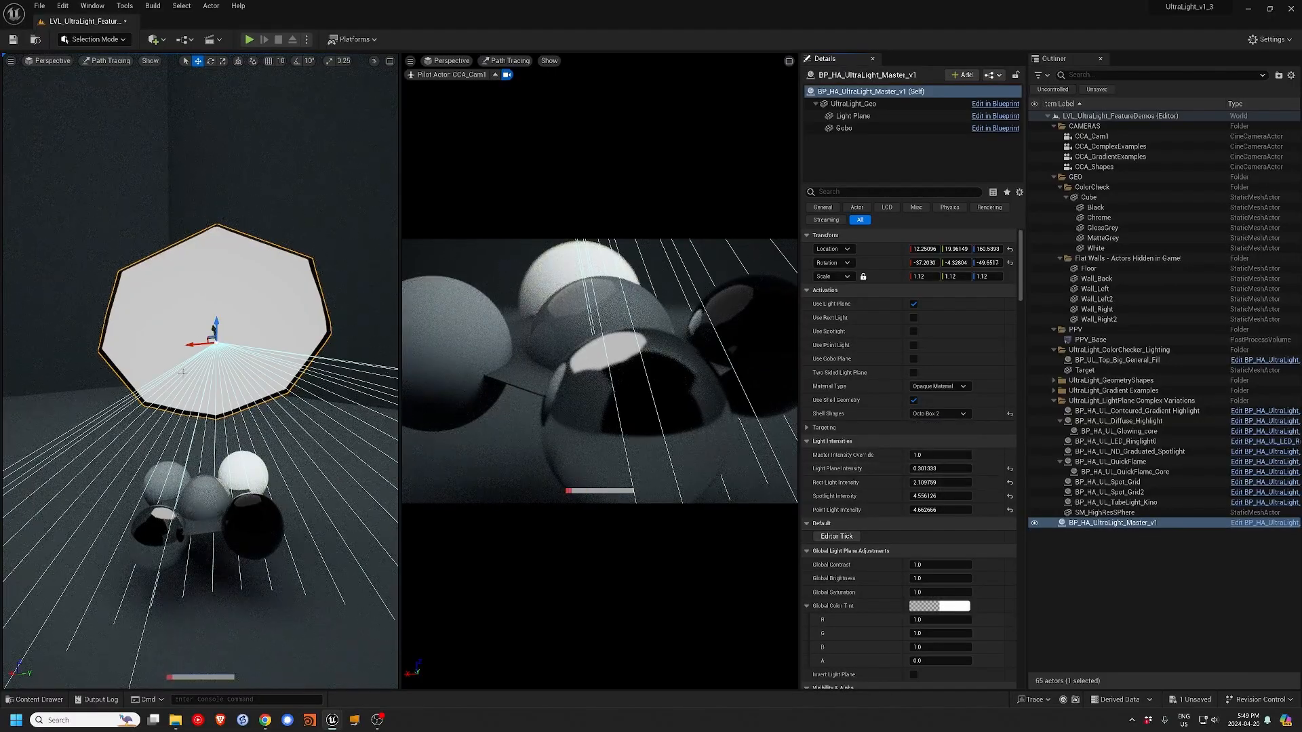
{"action": "left_click_drag", "start_coordinate": [216, 378], "coordinate": [213, 327], "text": "alt"}
{"action": "scroll", "coordinate": [213, 354], "scroll_direction": "up", "scroll_amount": 5}
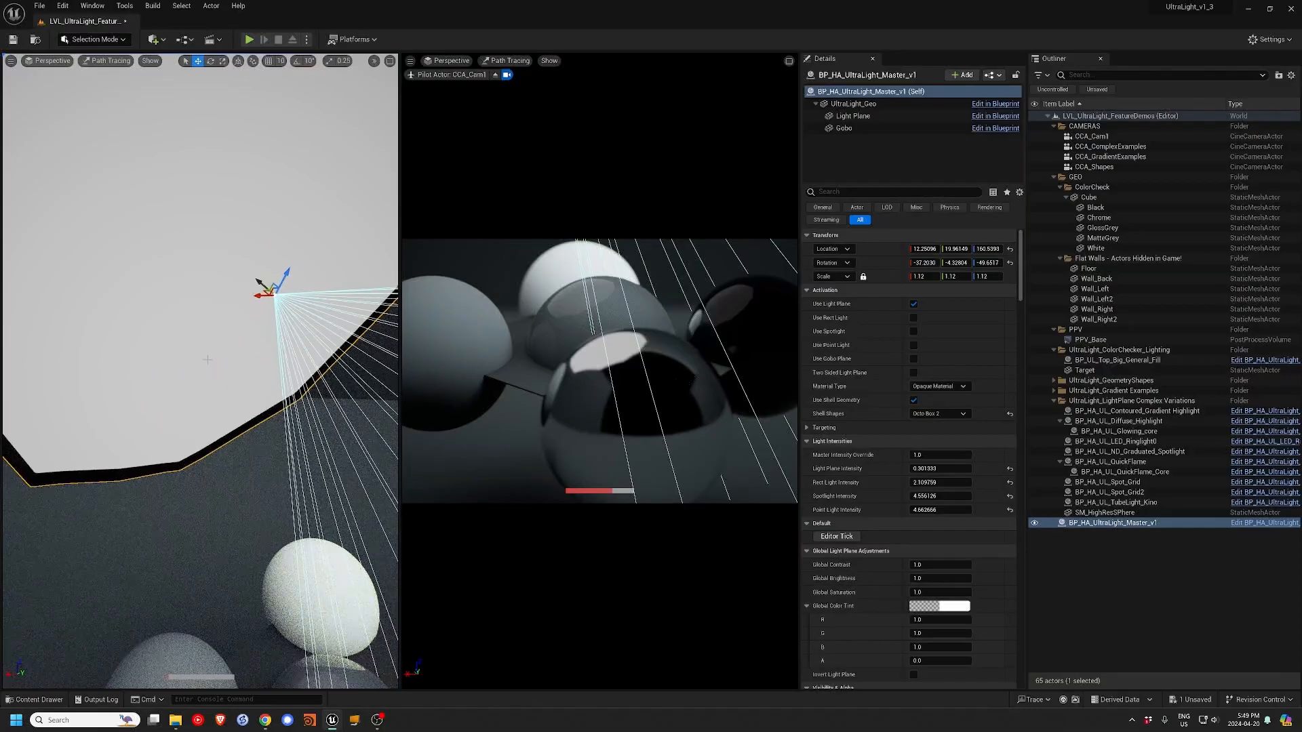
{"action": "scroll", "coordinate": [213, 327], "scroll_direction": "down", "scroll_amount": 6}
{"action": "scroll", "coordinate": [224, 331], "scroll_direction": "up", "scroll_amount": 6}
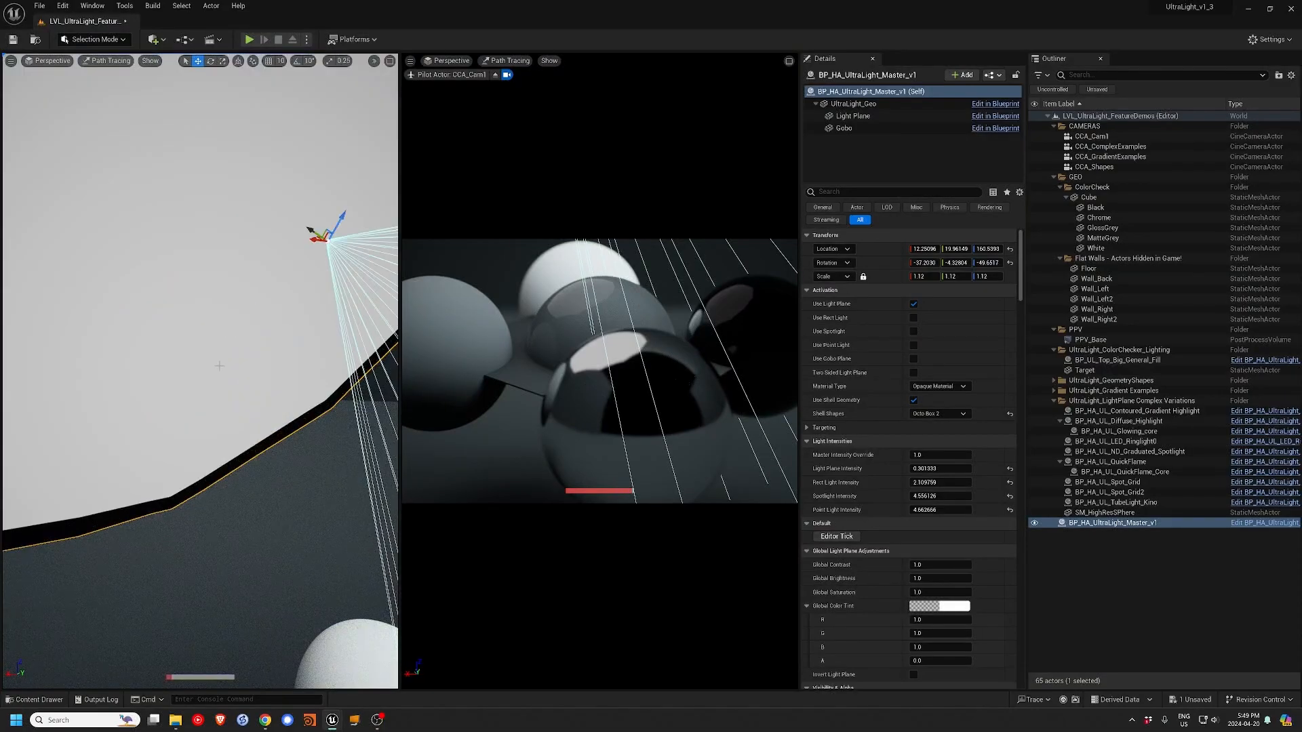
{"action": "scroll", "coordinate": [227, 464], "scroll_direction": "down", "scroll_amount": 6}
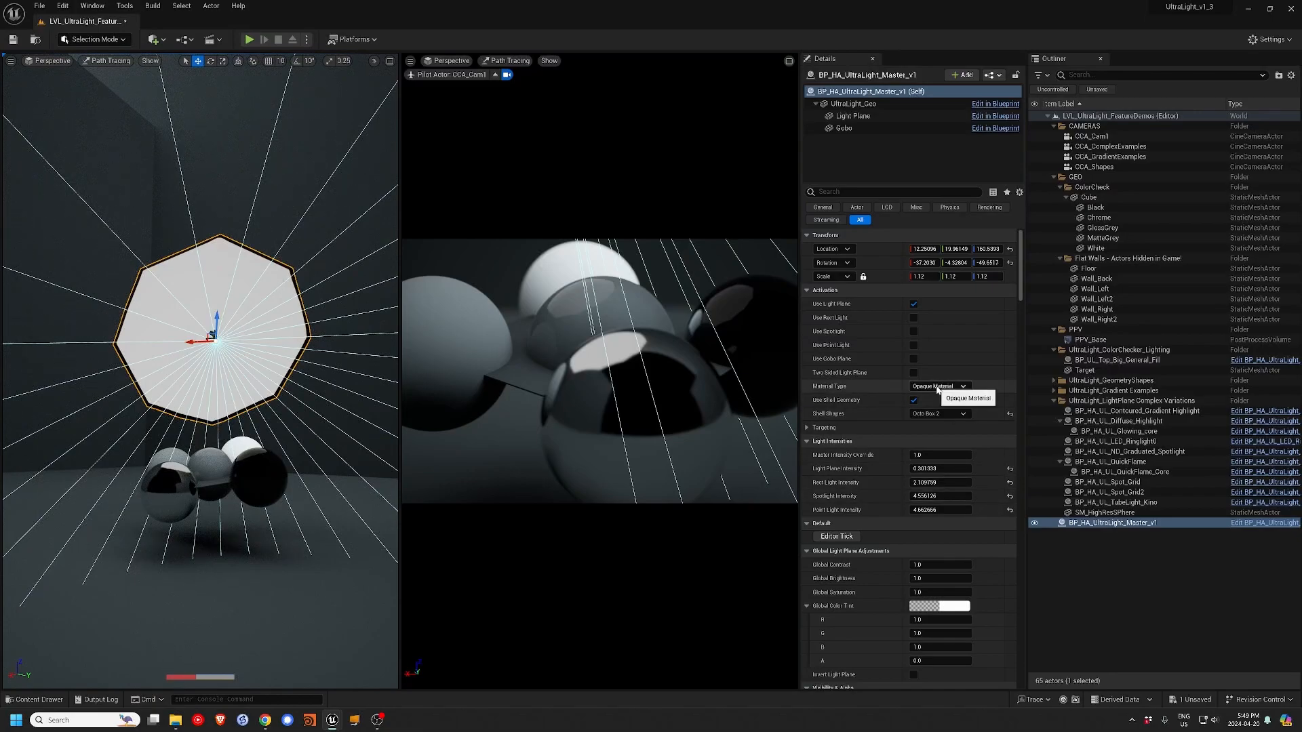
- Compare the Basic Box and Basic Box 2 shell shapes on the light, leaving Basic Box 2 selected
{"action": "left_click", "coordinate": [937, 413]}
{"action": "left_click", "coordinate": [933, 434]}
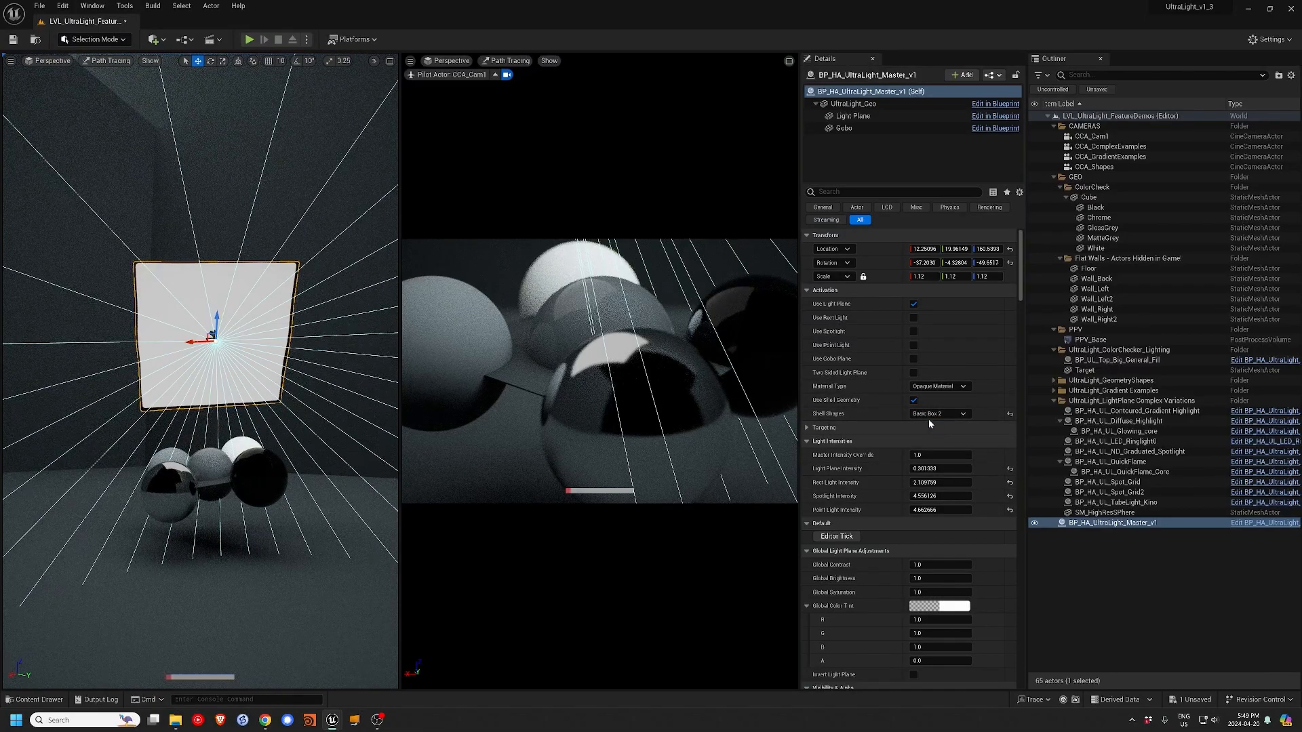
{"action": "left_click", "coordinate": [931, 416]}
{"action": "left_click", "coordinate": [934, 423]}
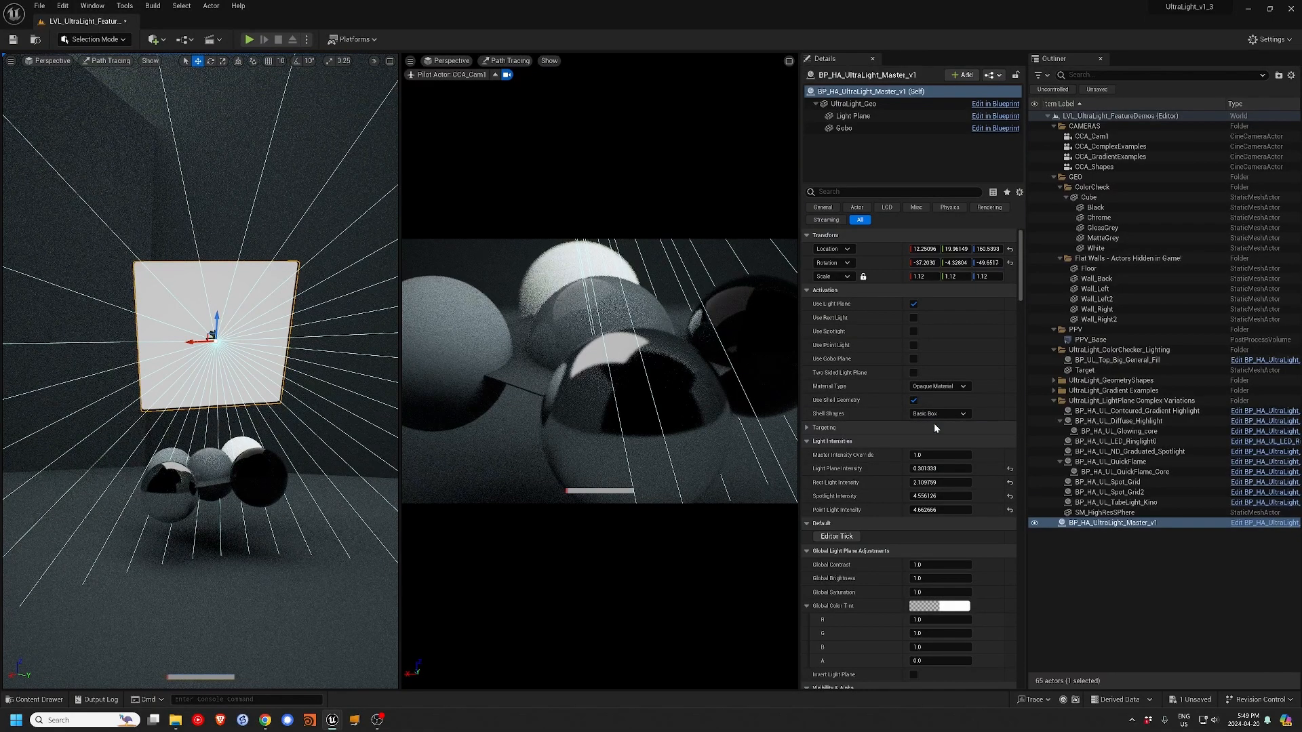
{"action": "left_click", "coordinate": [934, 414]}
{"action": "left_click", "coordinate": [934, 434]}
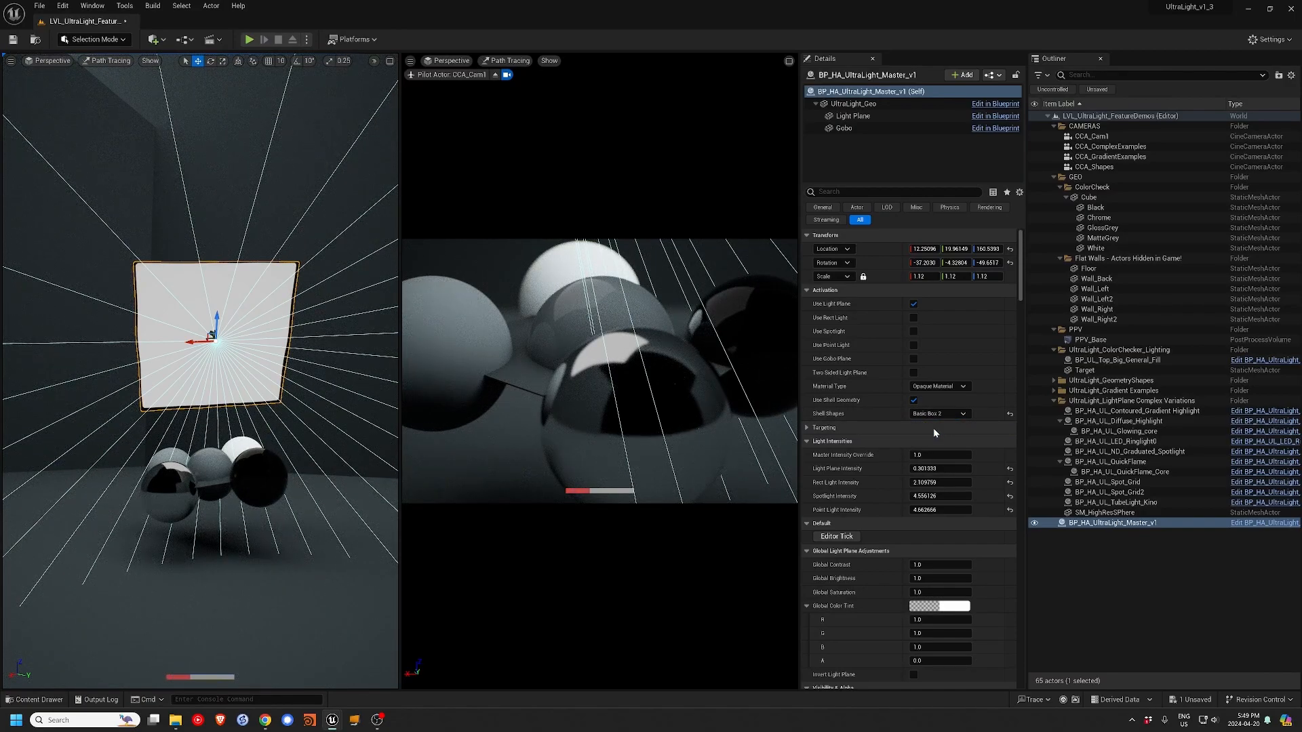
- Try the Dish shell shape on the light and switch it to Dish 2
{"action": "left_click", "coordinate": [934, 415]}
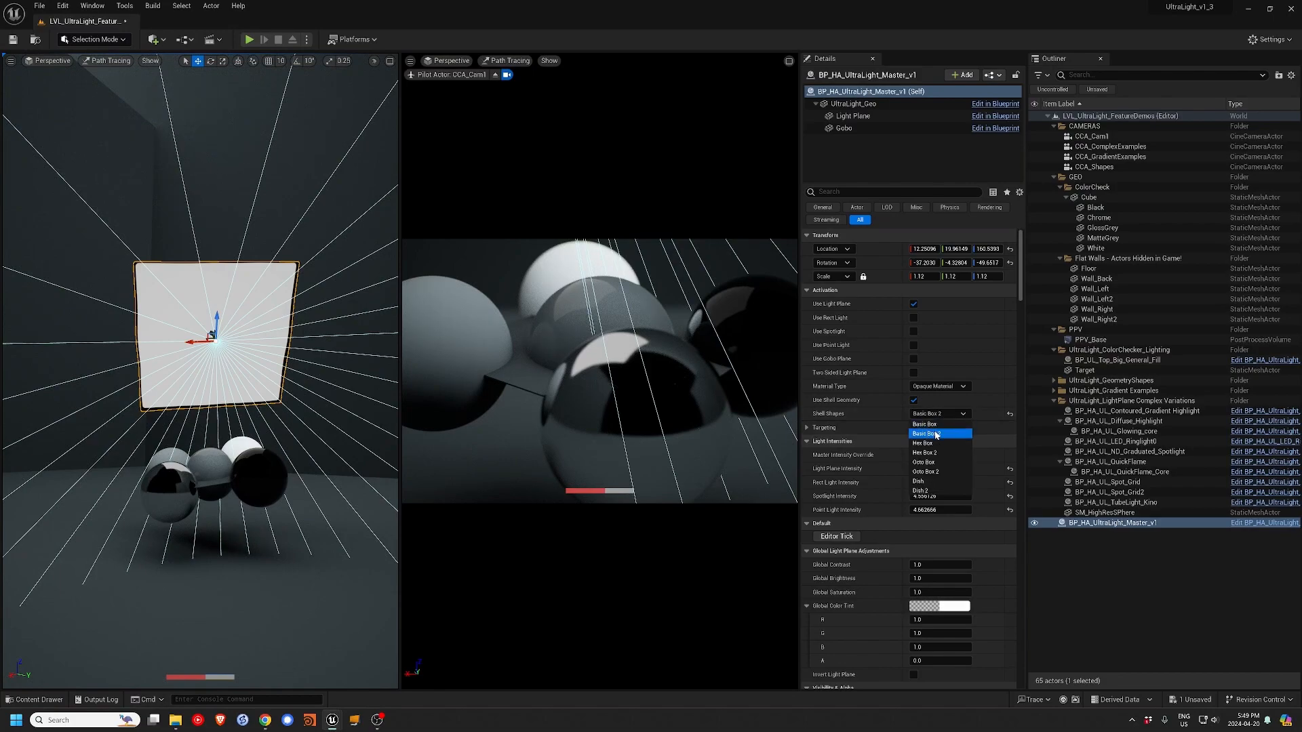
{"action": "left_click", "coordinate": [933, 480]}
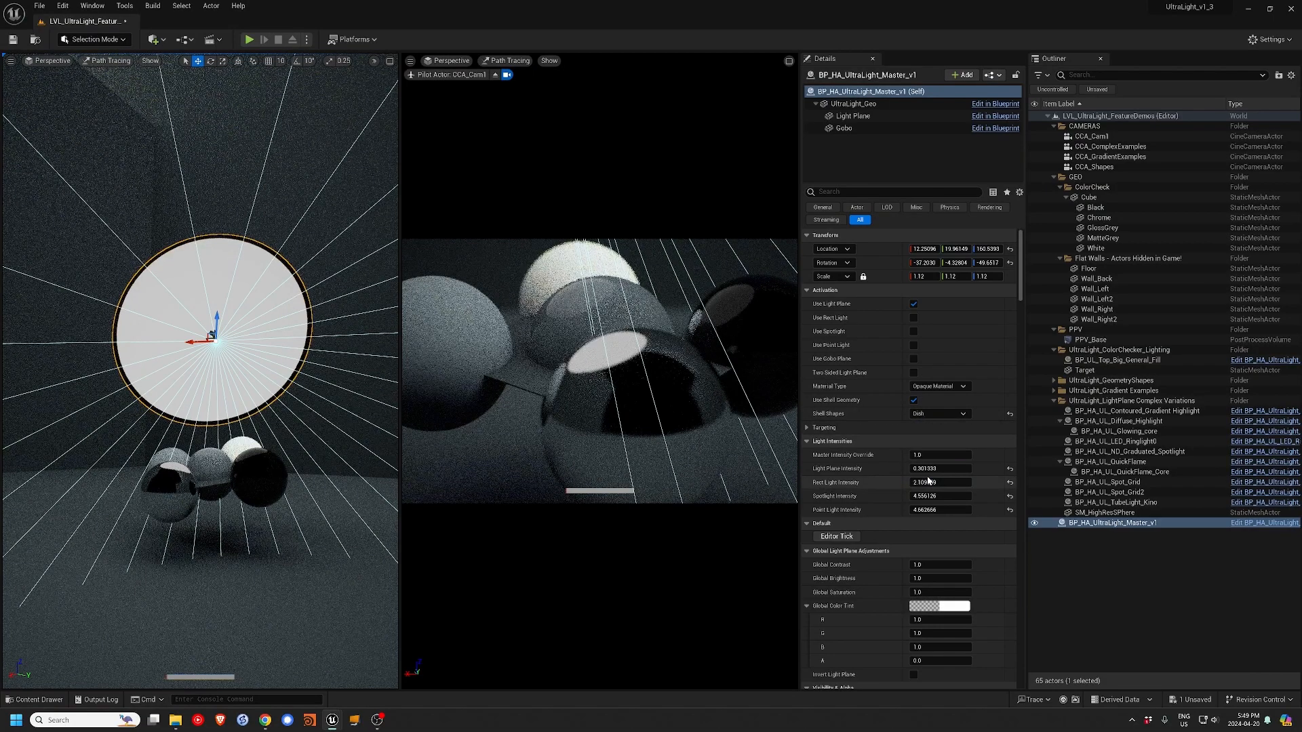
{"action": "left_click", "coordinate": [932, 415]}
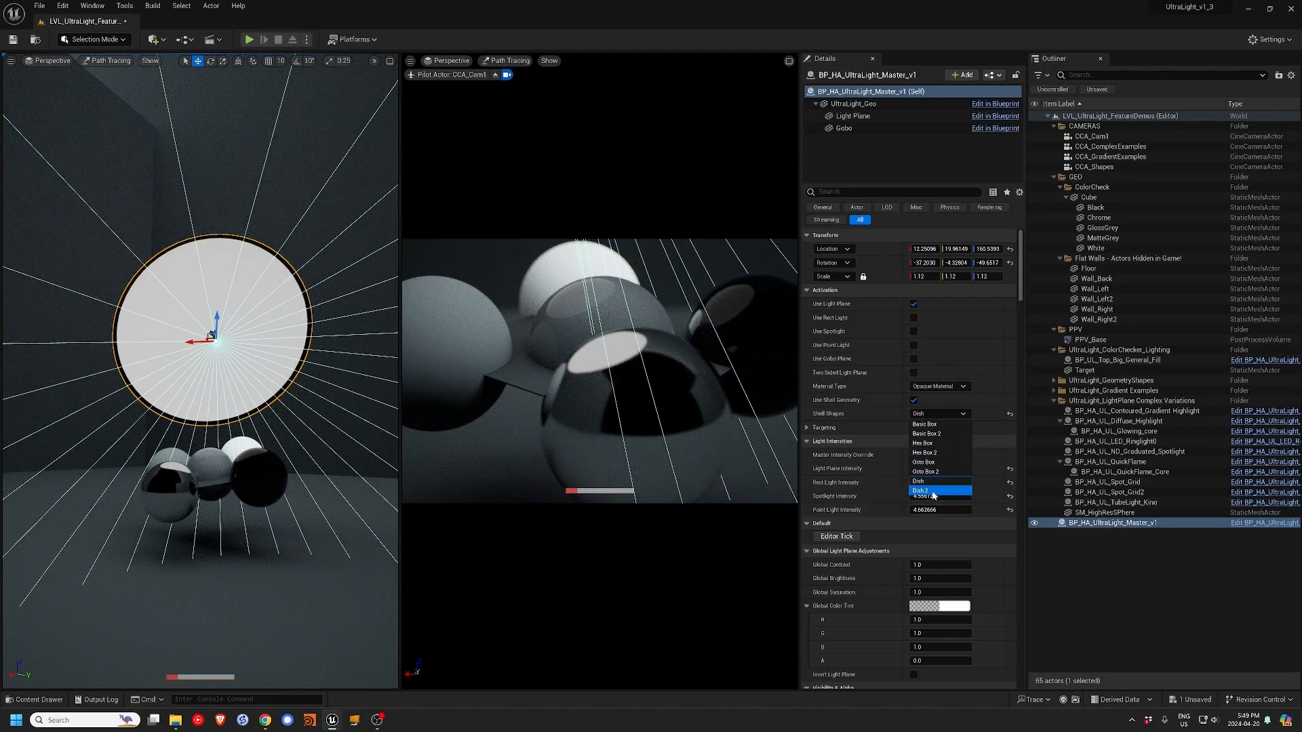
{"action": "left_click", "coordinate": [933, 490]}
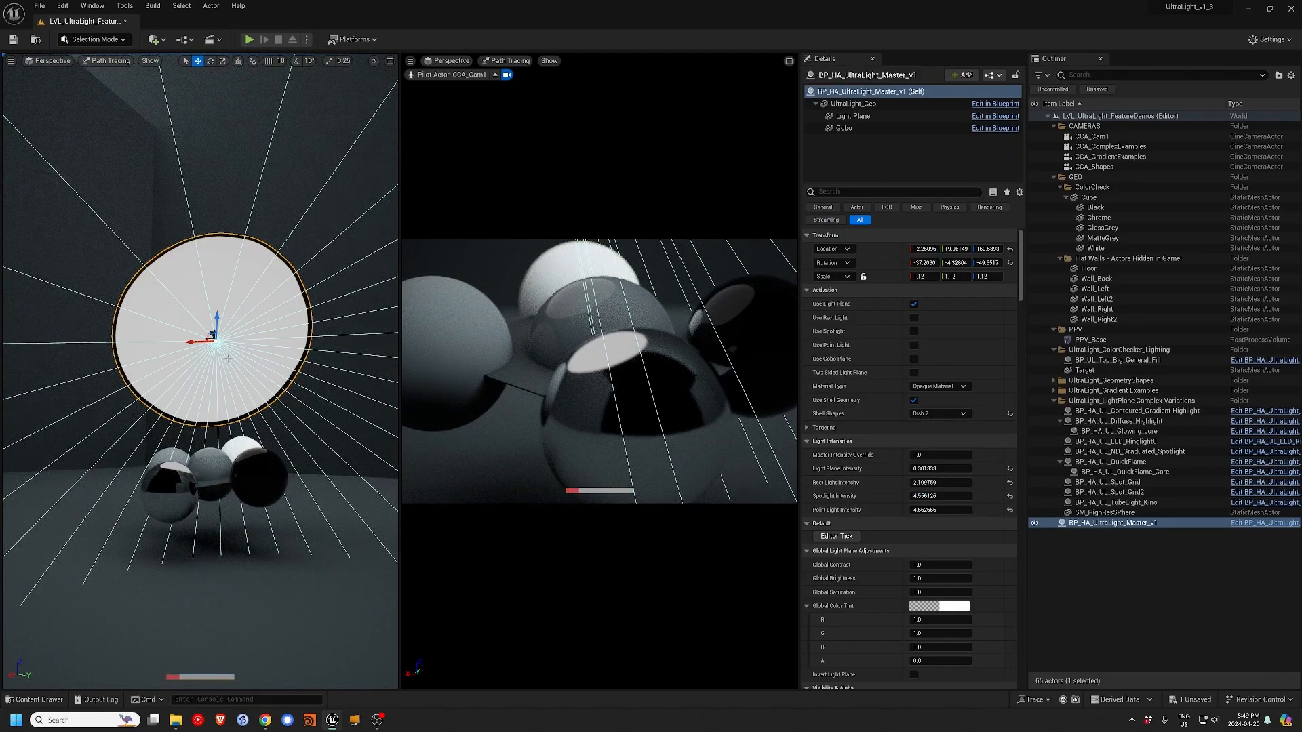
- Duplicate the UltraLight actor and place the copy above and beside the original at about X -89.7, Y 60.3, Z 236
{"action": "left_click_drag", "start_coordinate": [210, 336], "coordinate": [359, 322], "text": "alt"}
{"action": "left_click_drag", "start_coordinate": [330, 428], "coordinate": [265, 427], "text": "alt"}
{"action": "scroll", "coordinate": [329, 427], "scroll_direction": "down", "scroll_amount": 3}
{"action": "left_click_drag", "start_coordinate": [328, 321], "coordinate": [321, 215]}
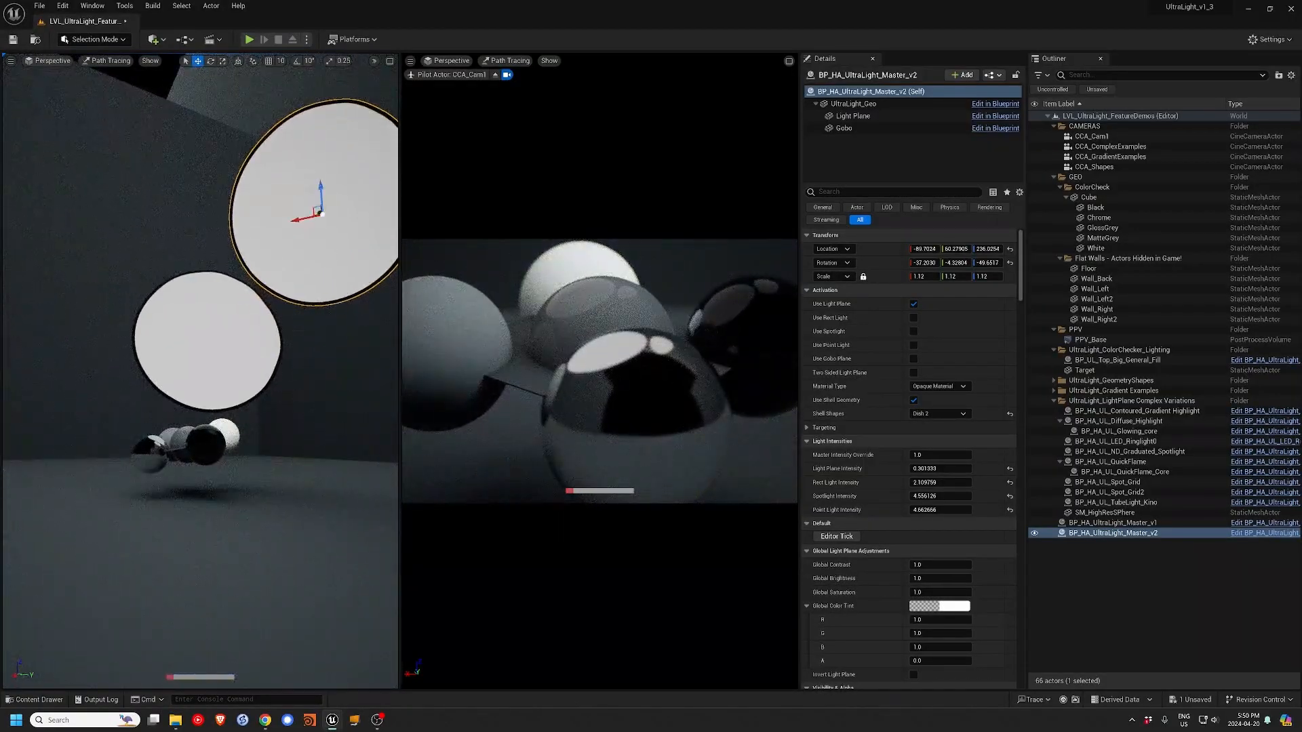
- Try the Basic Box, Hex Box, Octo Box and Dish shell shapes on the duplicate light, and remove the duplicate
{"action": "left_click", "coordinate": [937, 414]}
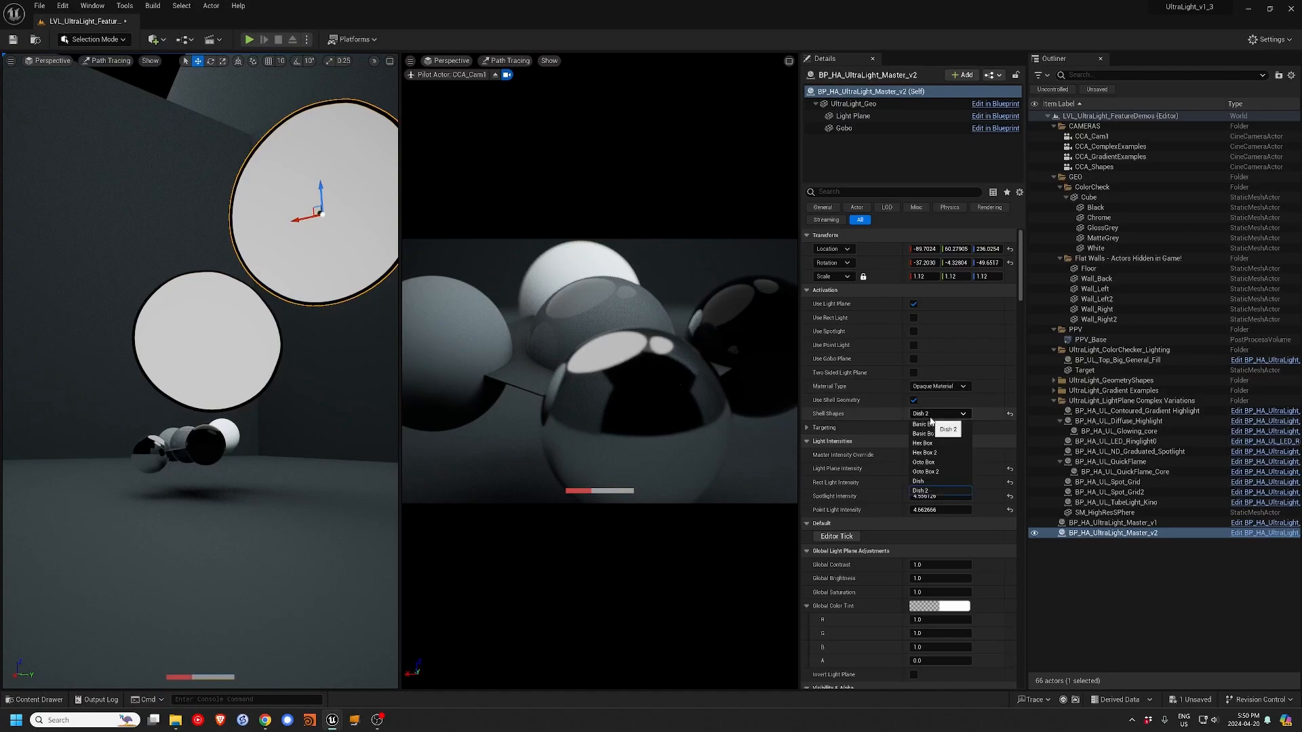
{"action": "left_click", "coordinate": [928, 424]}
{"action": "left_click", "coordinate": [930, 415]}
{"action": "left_click", "coordinate": [930, 442]}
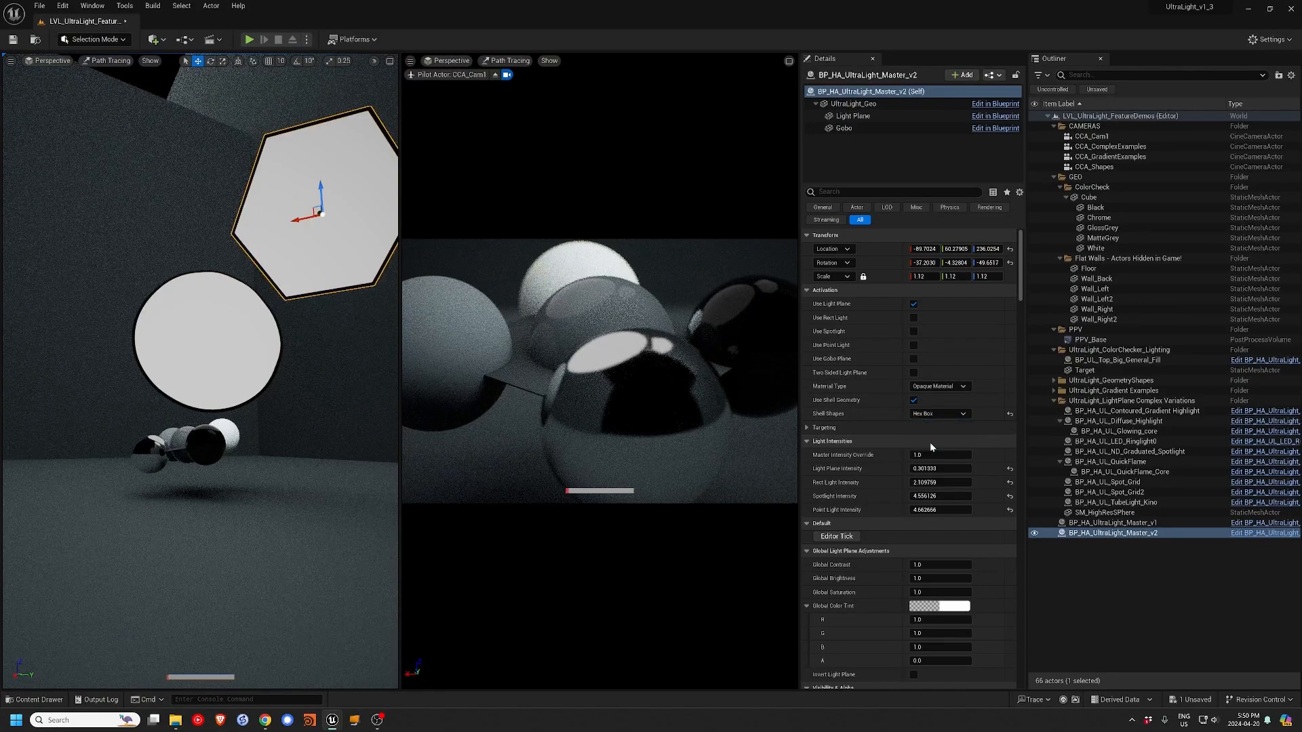
{"action": "left_click", "coordinate": [937, 412]}
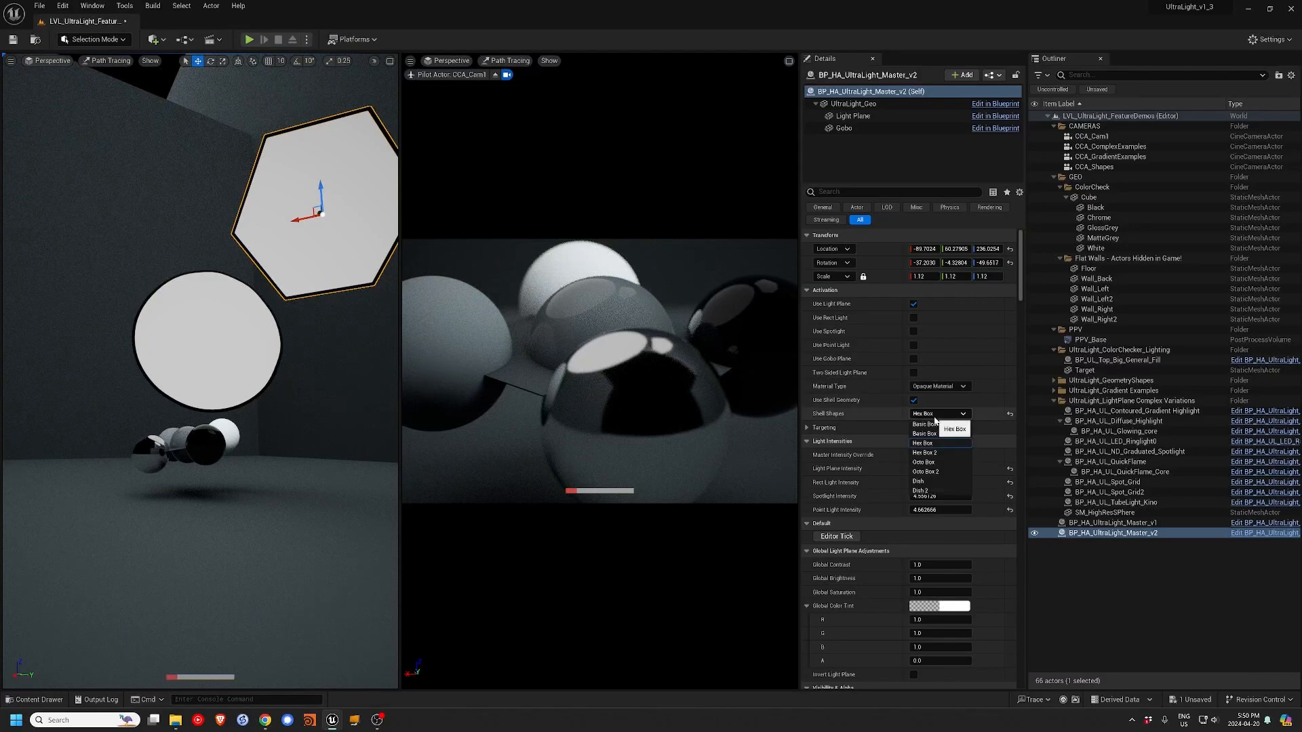
{"action": "left_click", "coordinate": [931, 454]}
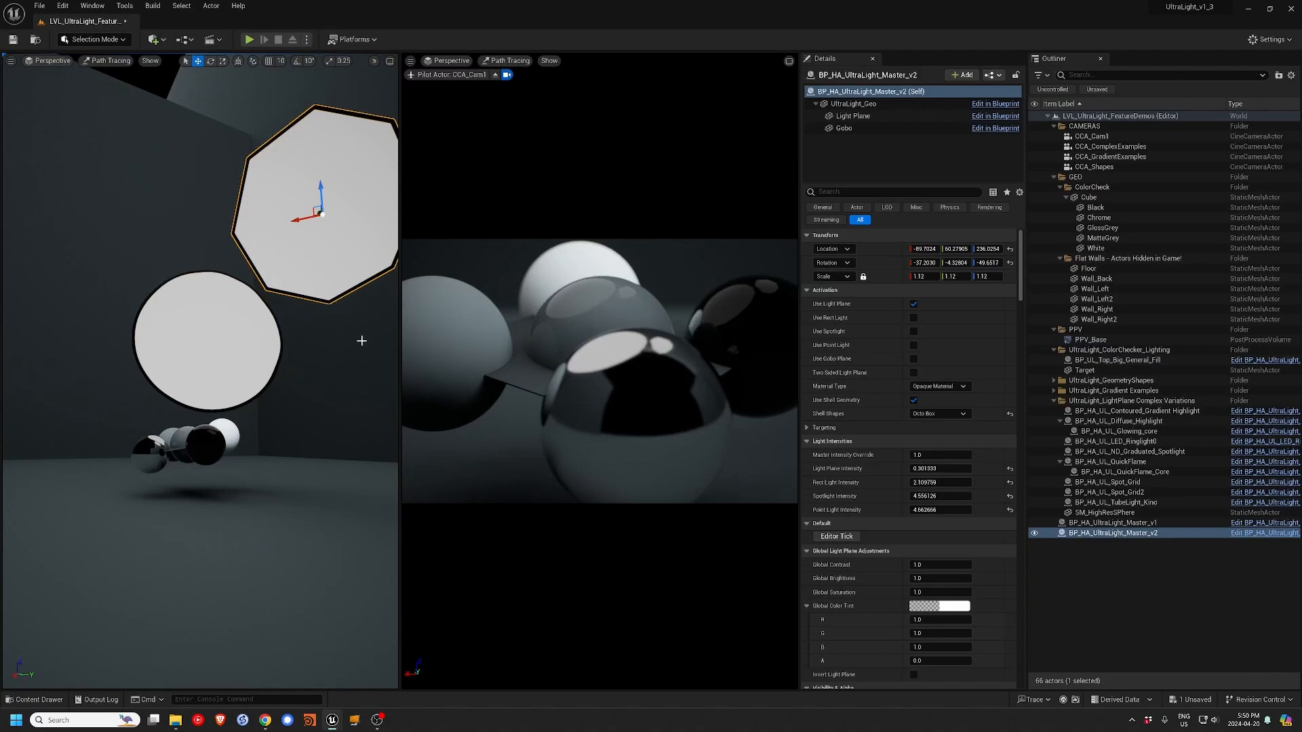
{"action": "left_click", "coordinate": [933, 414]}
{"action": "left_click", "coordinate": [923, 482]}
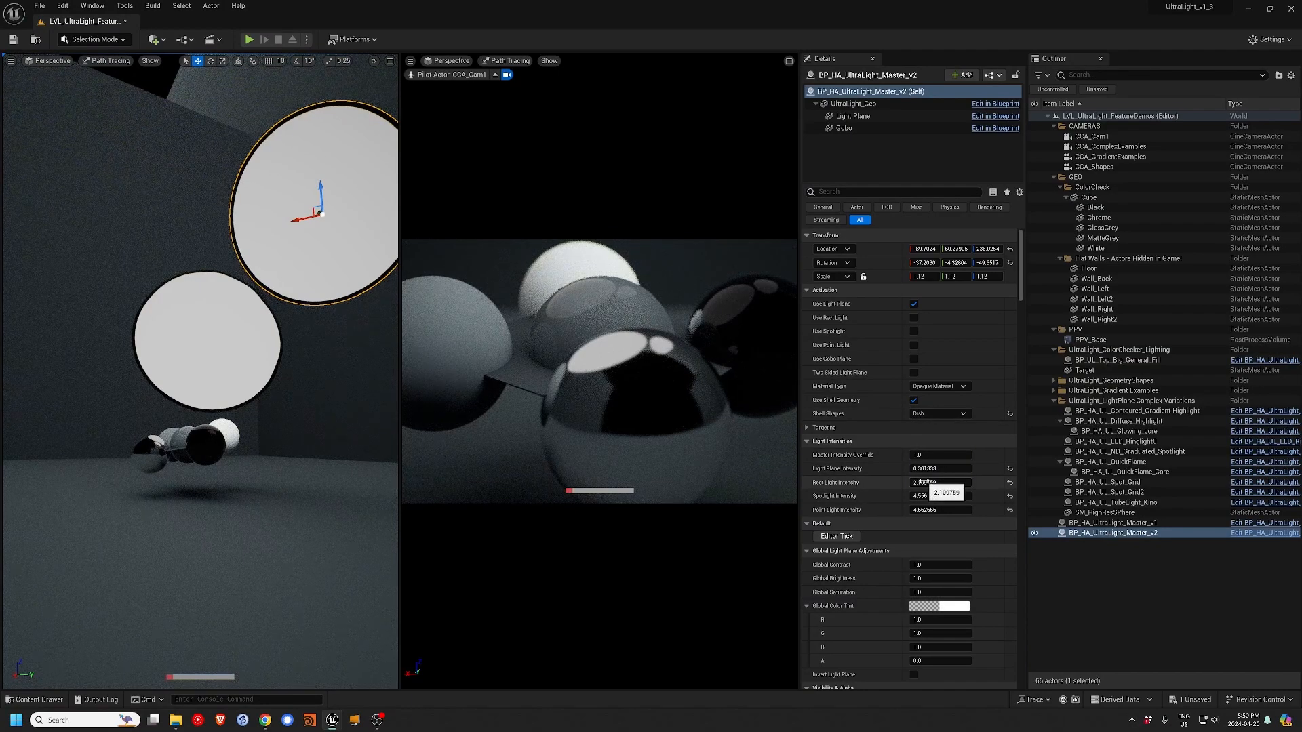
{"action": "left_click", "coordinate": [932, 414]}
{"action": "left_click", "coordinate": [927, 428]}
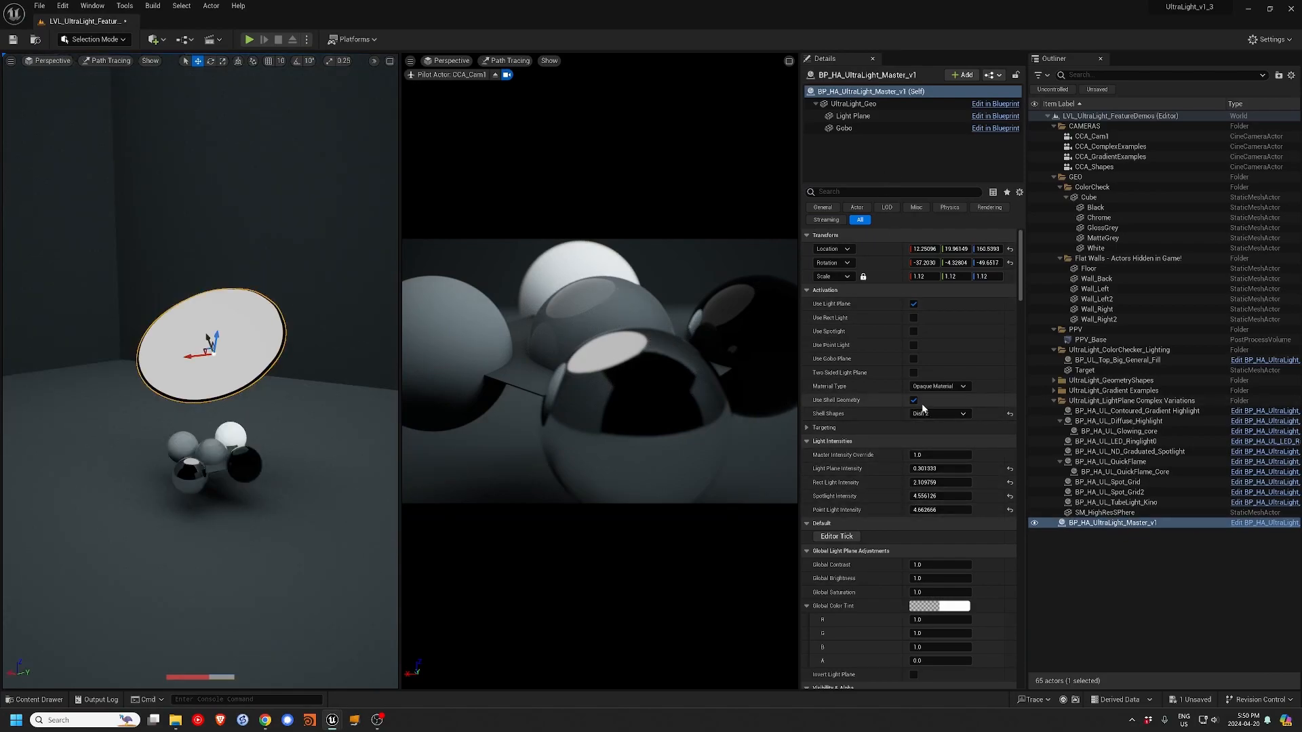
- Turn off Use Shell Geometry on the original light, set its shell shape to Basic Box 2, and deselect the light
{"action": "left_click", "coordinate": [913, 400]}
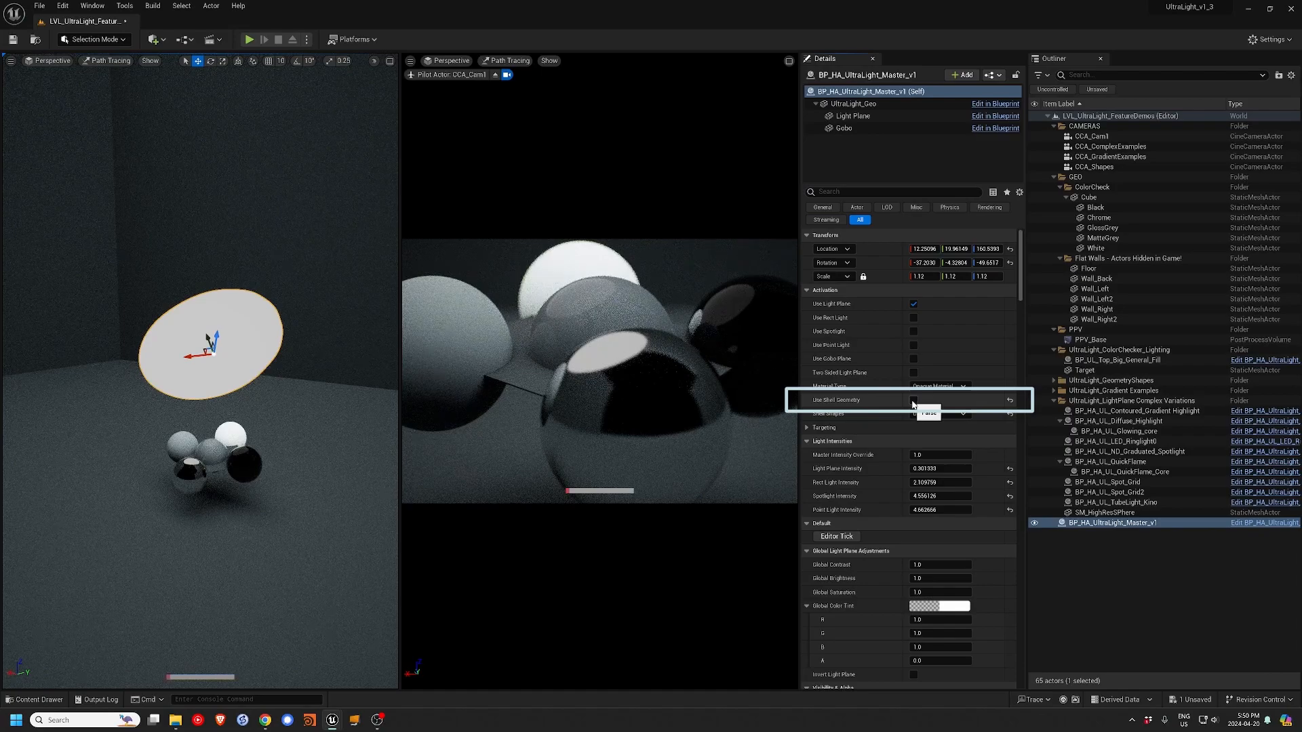
{"action": "left_click", "coordinate": [928, 414]}
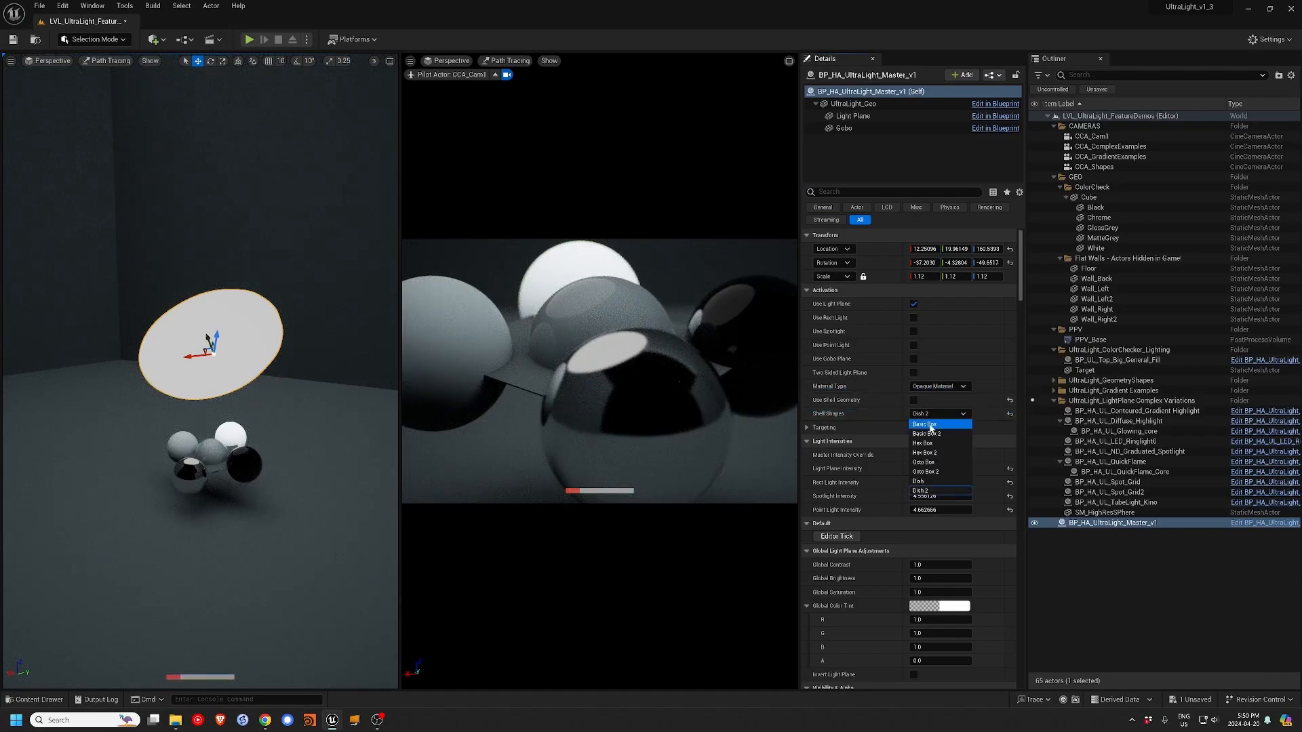
{"action": "left_click", "coordinate": [930, 425]}
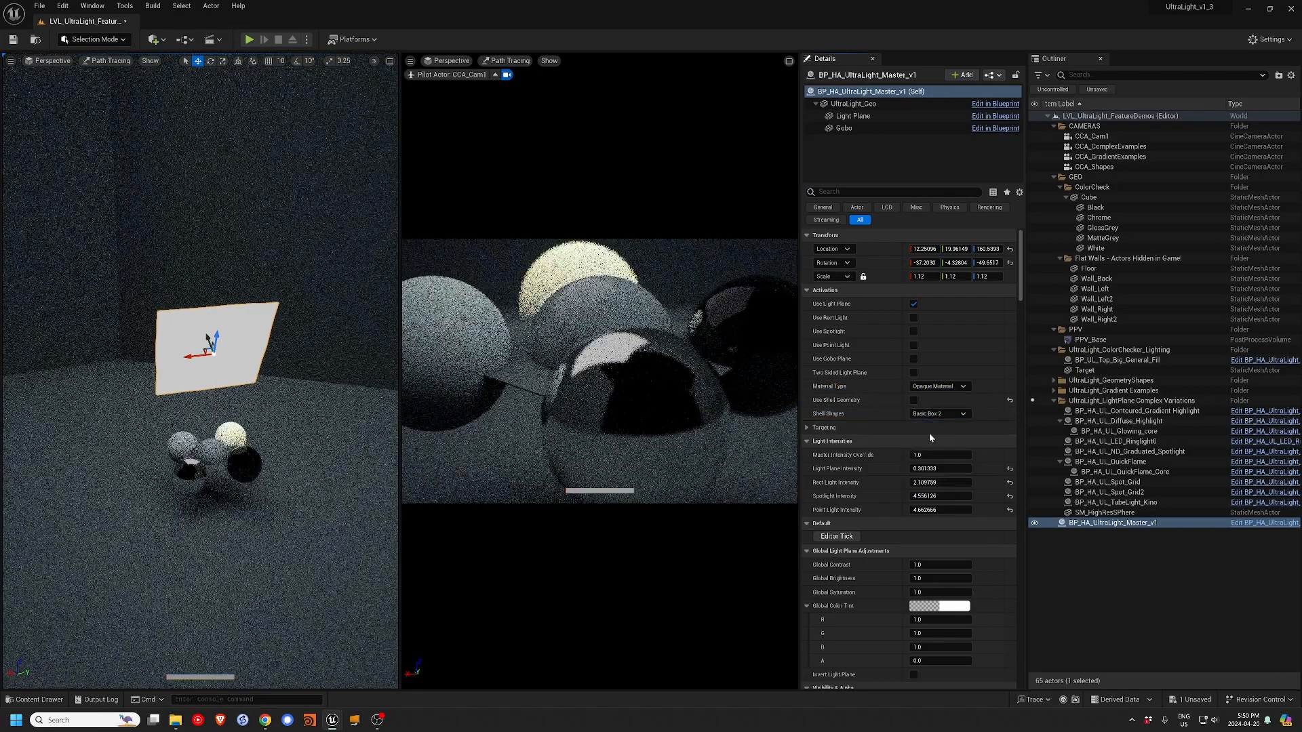
{"action": "key", "text": "super"}
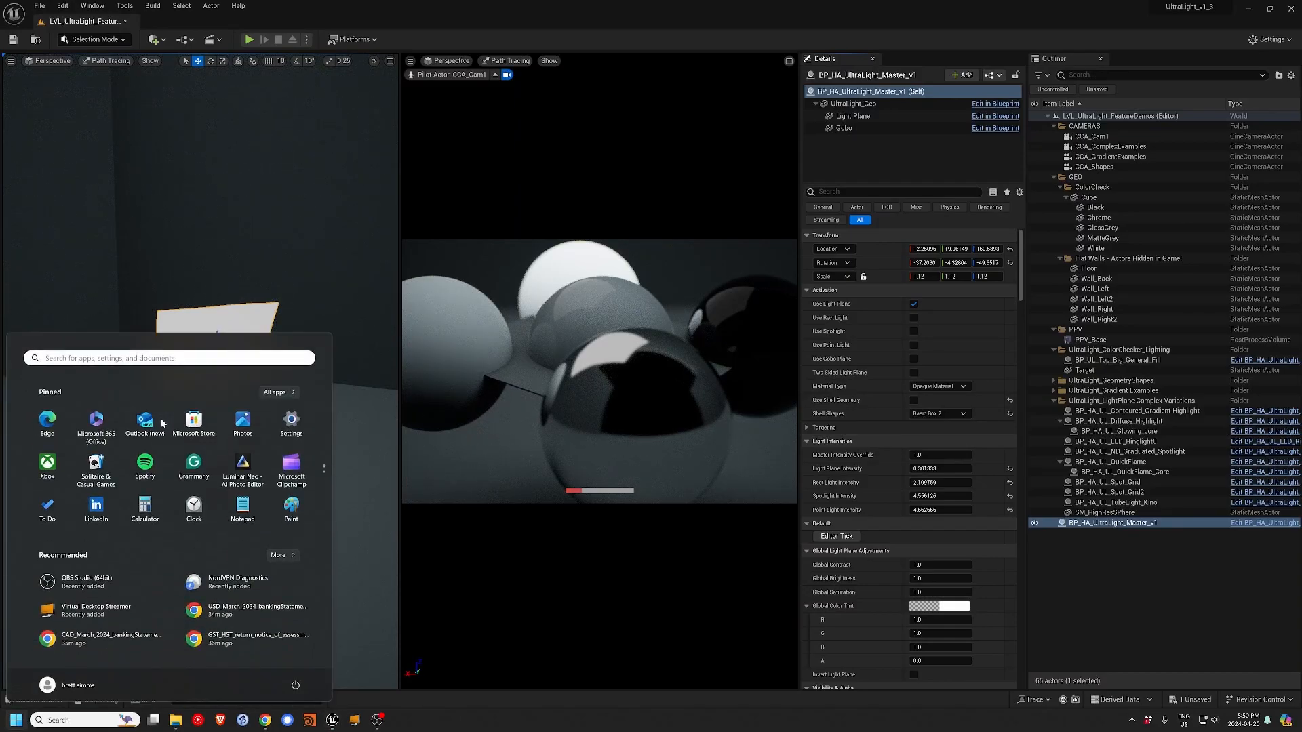
{"action": "left_click", "coordinate": [190, 299]}
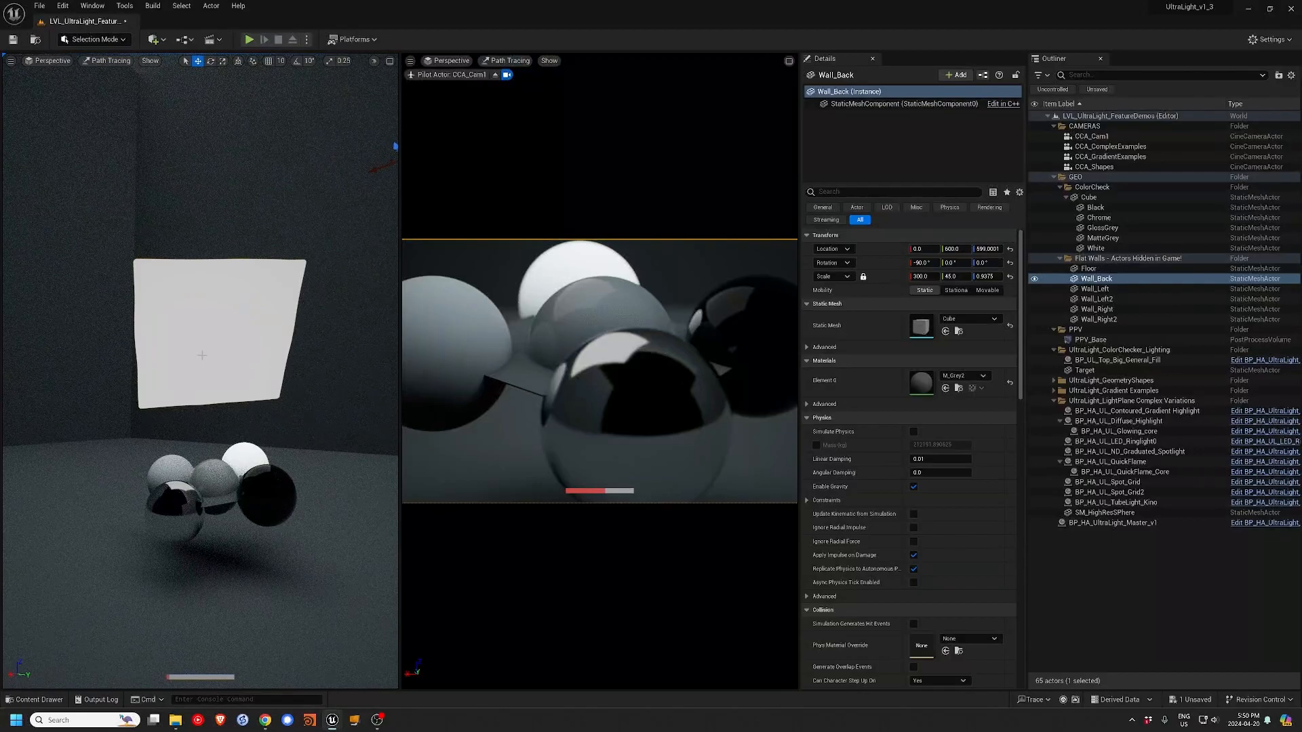
- Select the light plane above the spheres, try the Dish shell shape, switch it to Dish 2 and turn on Use Shell Geometry
{"action": "key", "text": "f"}
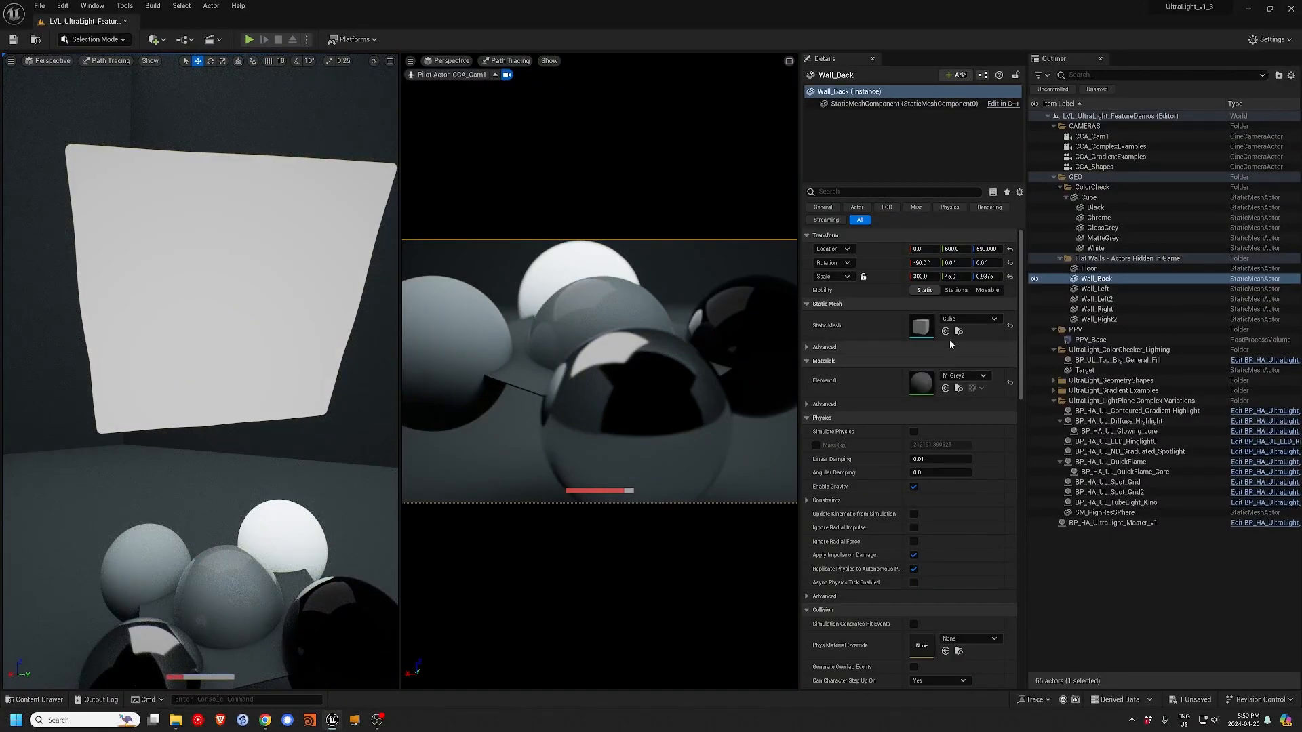
{"action": "left_click", "coordinate": [233, 292]}
{"action": "left_click", "coordinate": [953, 414]}
{"action": "left_click", "coordinate": [939, 481]}
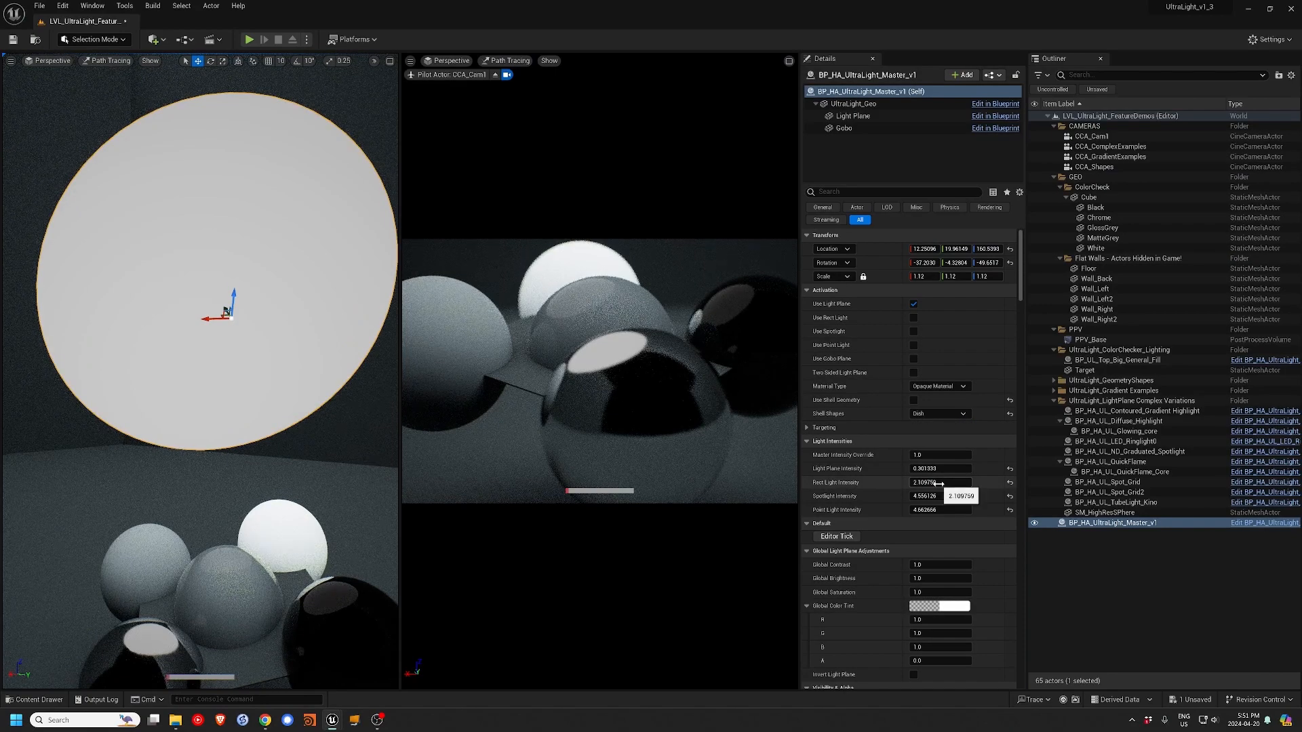
{"action": "left_click", "coordinate": [935, 414]}
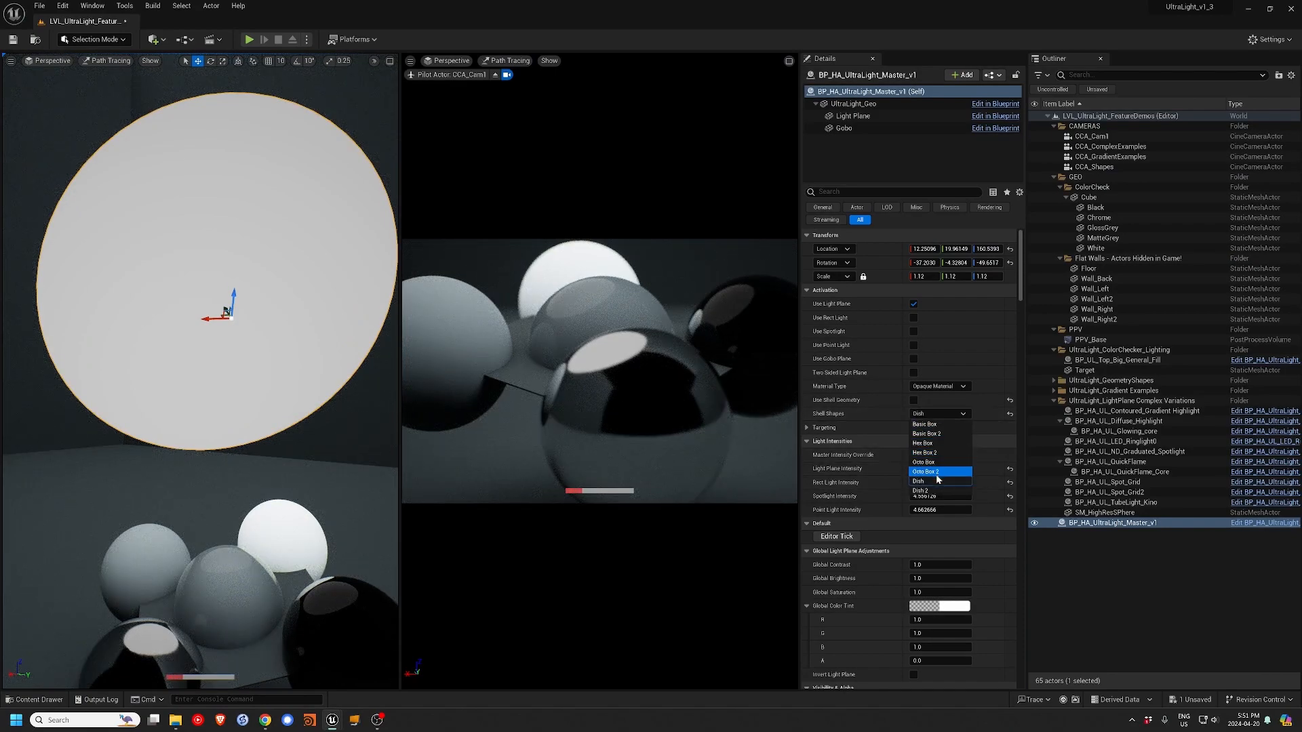
{"action": "left_click", "coordinate": [923, 491]}
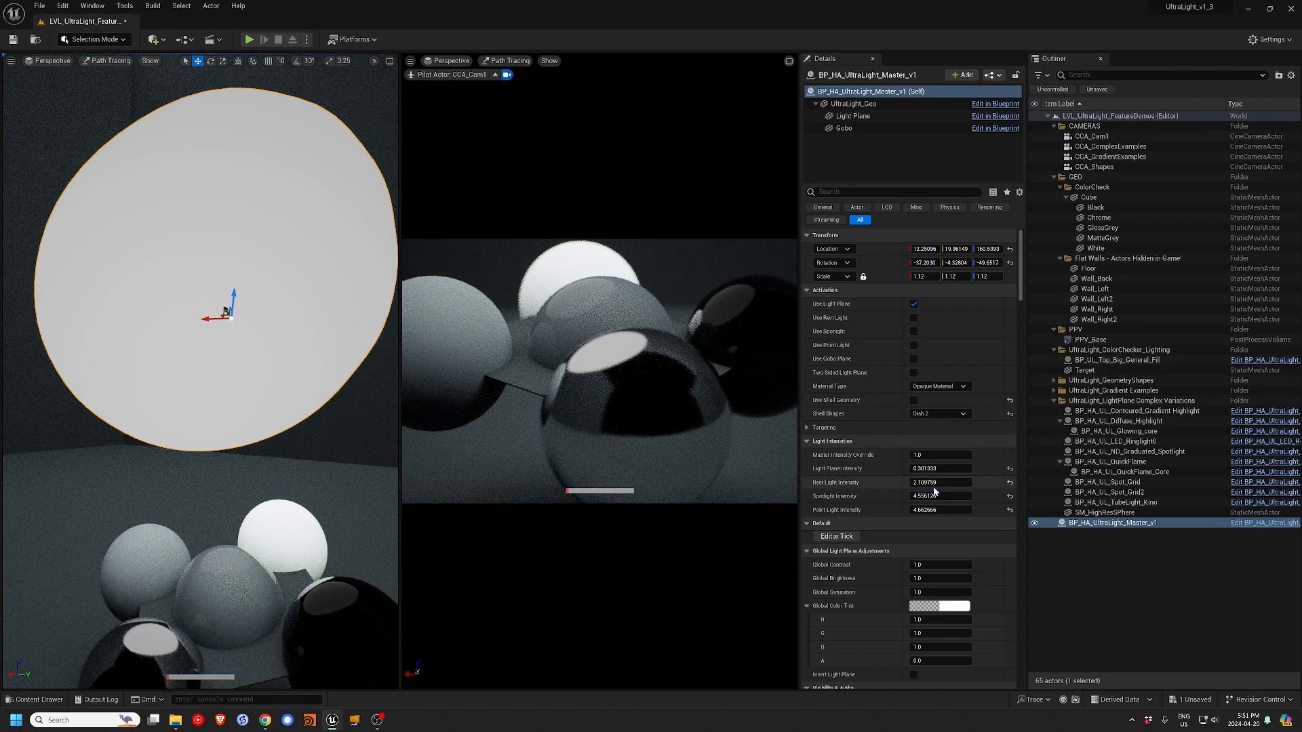
{"action": "left_click", "coordinate": [914, 401]}
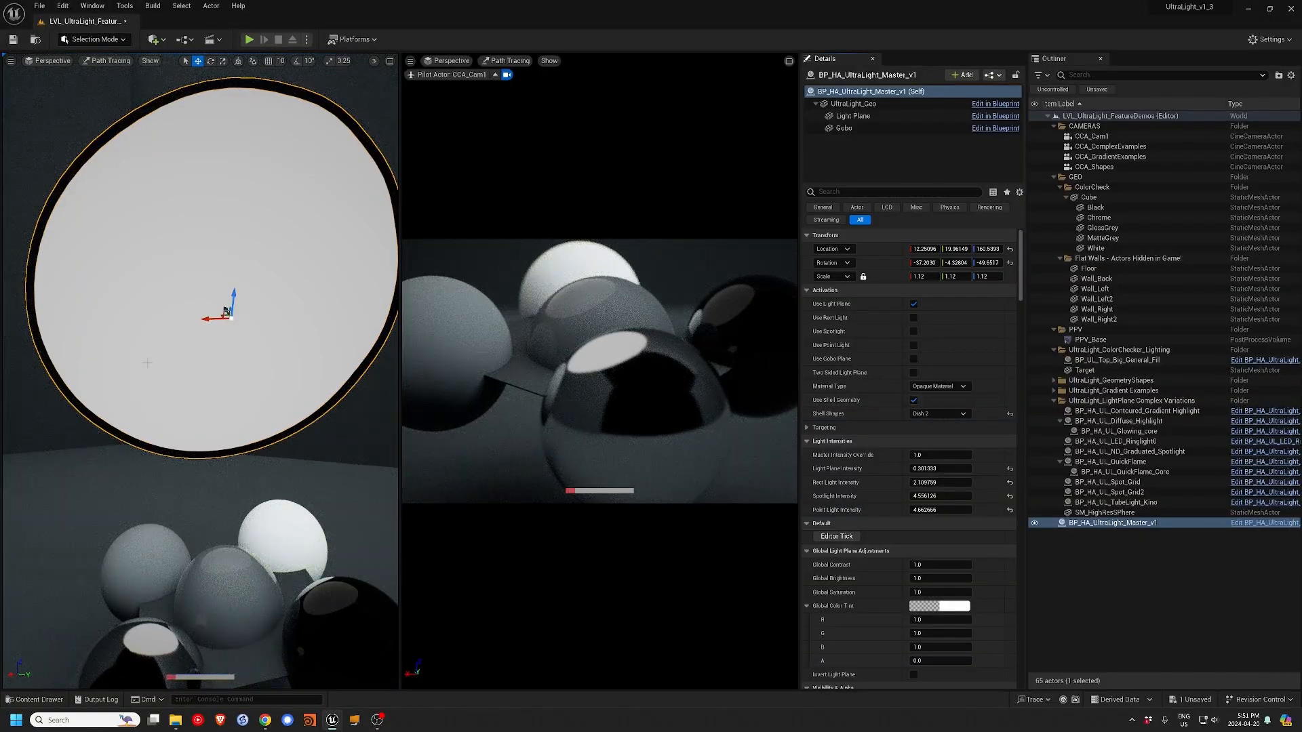
- Expand the light's targeting settings, turn on Target Light and pick the White sphere in the scene as the target object
{"action": "scroll", "coordinate": [147, 363], "scroll_direction": "down", "scroll_amount": 10}
{"action": "mouse_move", "coordinate": [143, 362]}
{"action": "left_mouse_down", "text": "alt"}
{"action": "mouse_move", "coordinate": [204, 359]}
{"action": "mouse_move", "coordinate": [158, 356]}
{"action": "left_mouse_up", "text": "alt"}
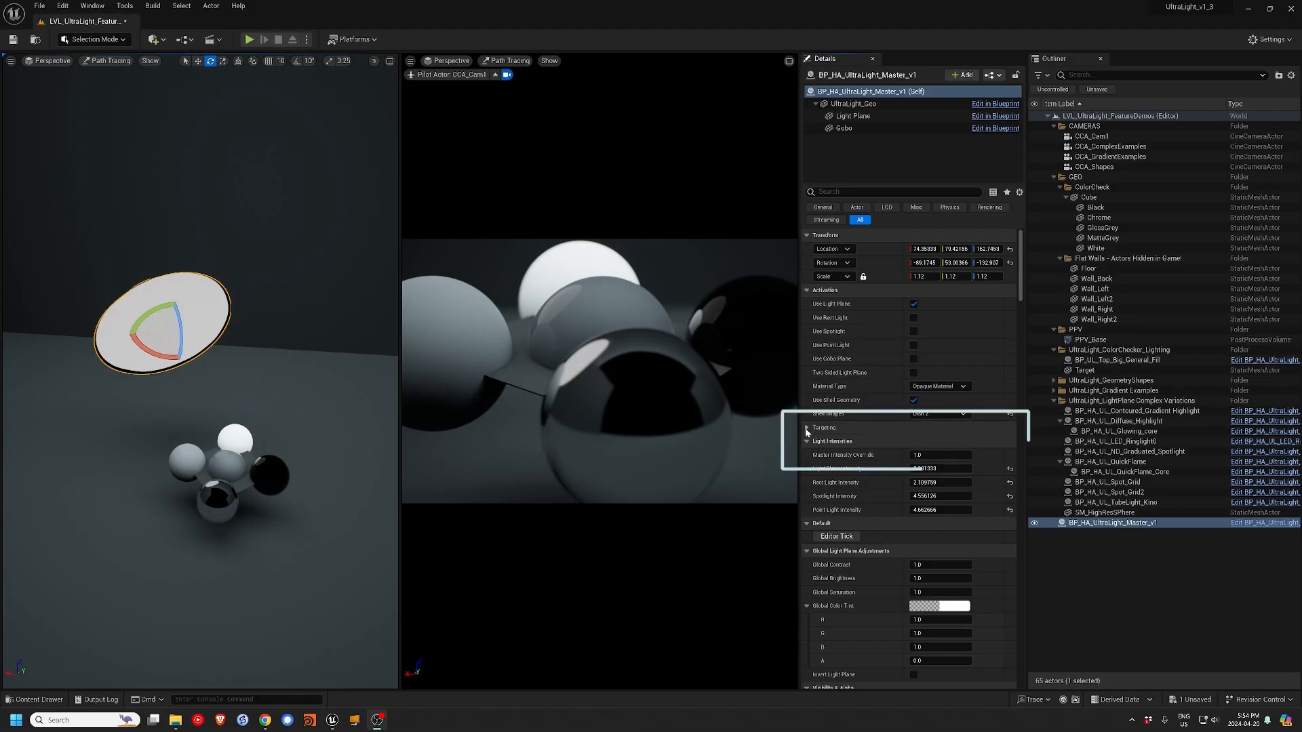
{"action": "left_click", "coordinate": [807, 428]}
{"action": "left_click", "coordinate": [914, 442]}
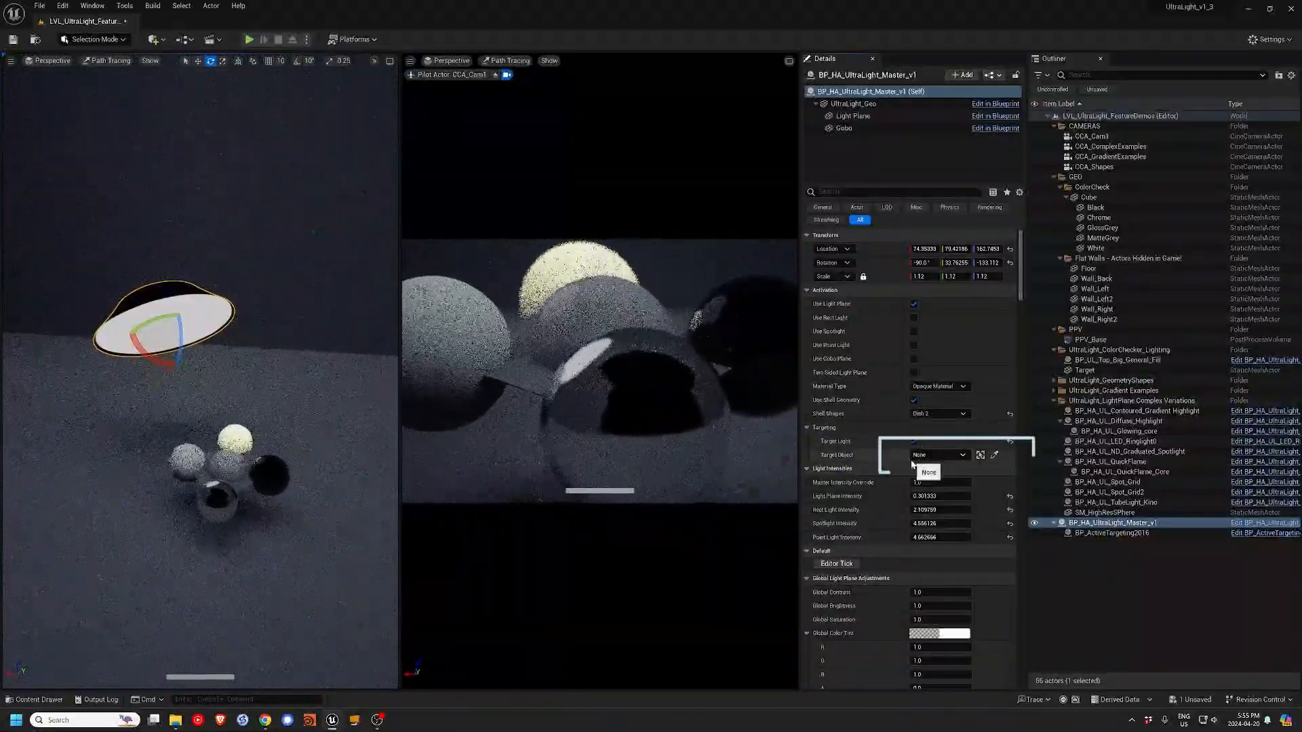
{"action": "left_click", "coordinate": [994, 454]}
{"action": "left_click", "coordinate": [224, 461]}
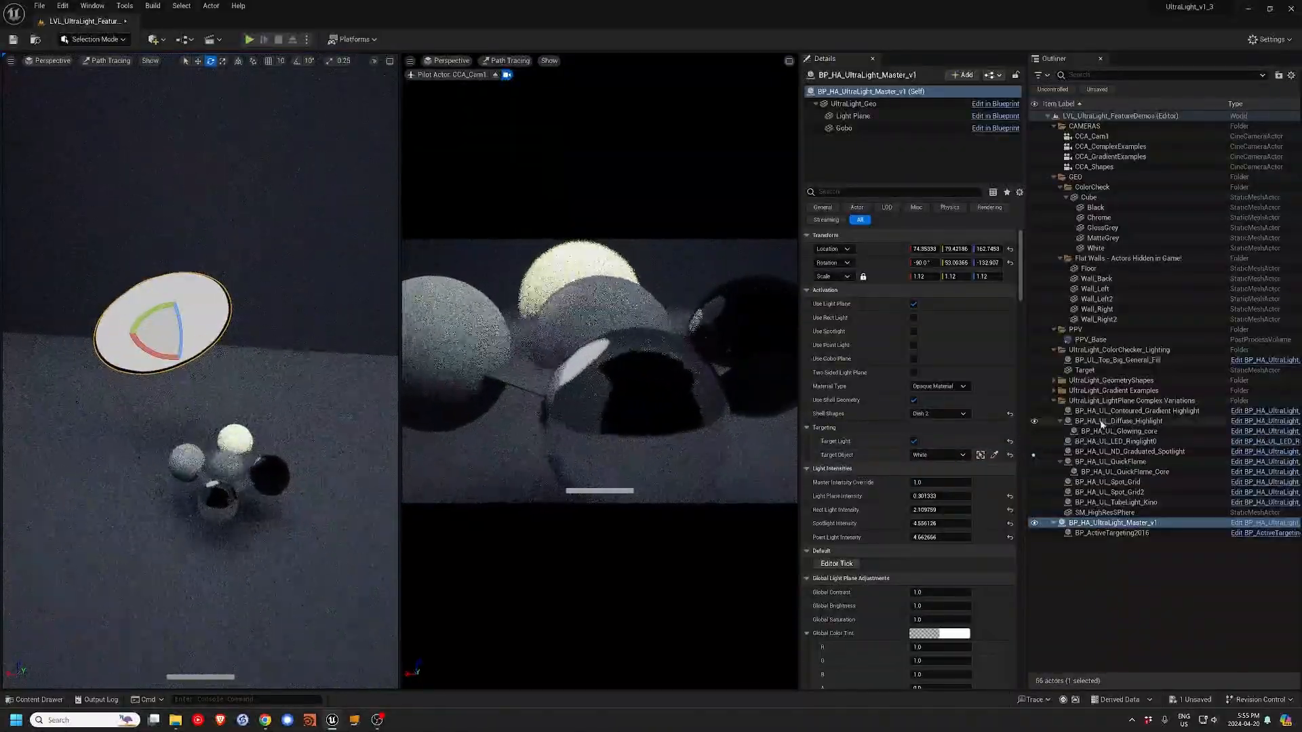
- Change the light's target object to the Chrome sphere
{"action": "left_click", "coordinate": [962, 455]}
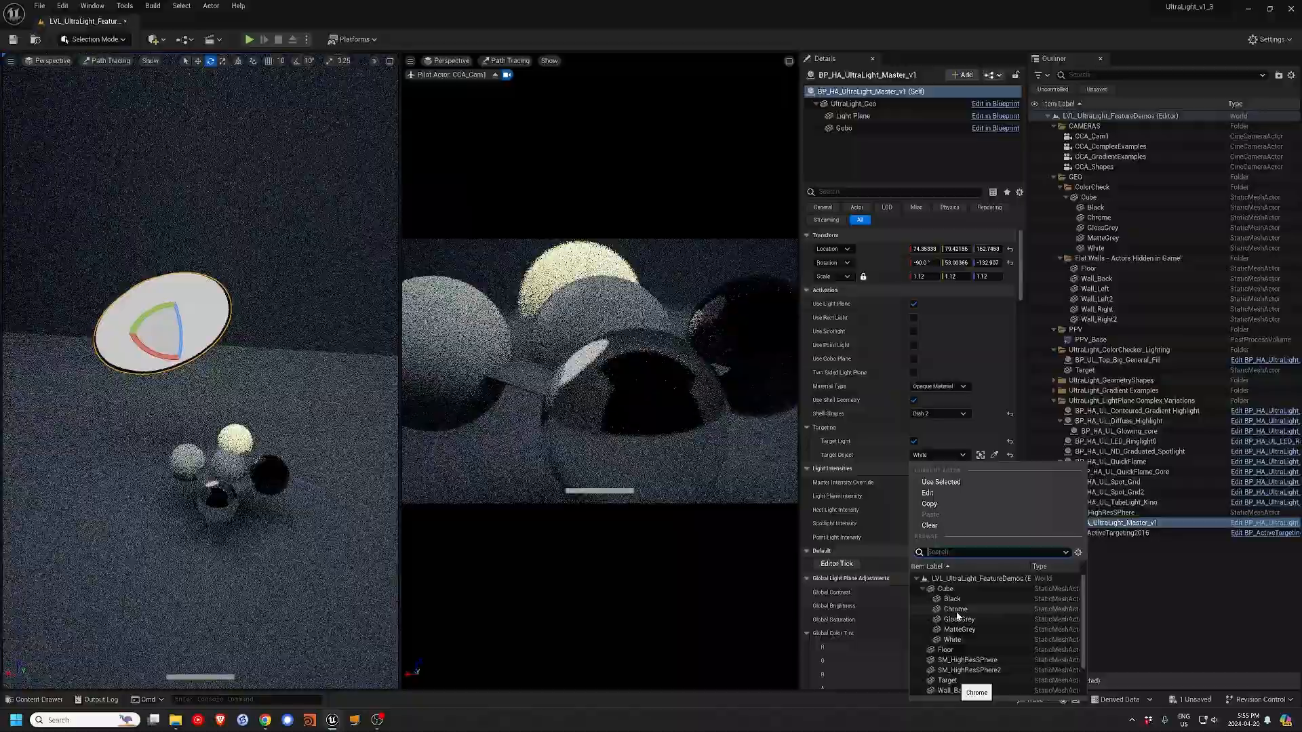
{"action": "left_click", "coordinate": [946, 583]}
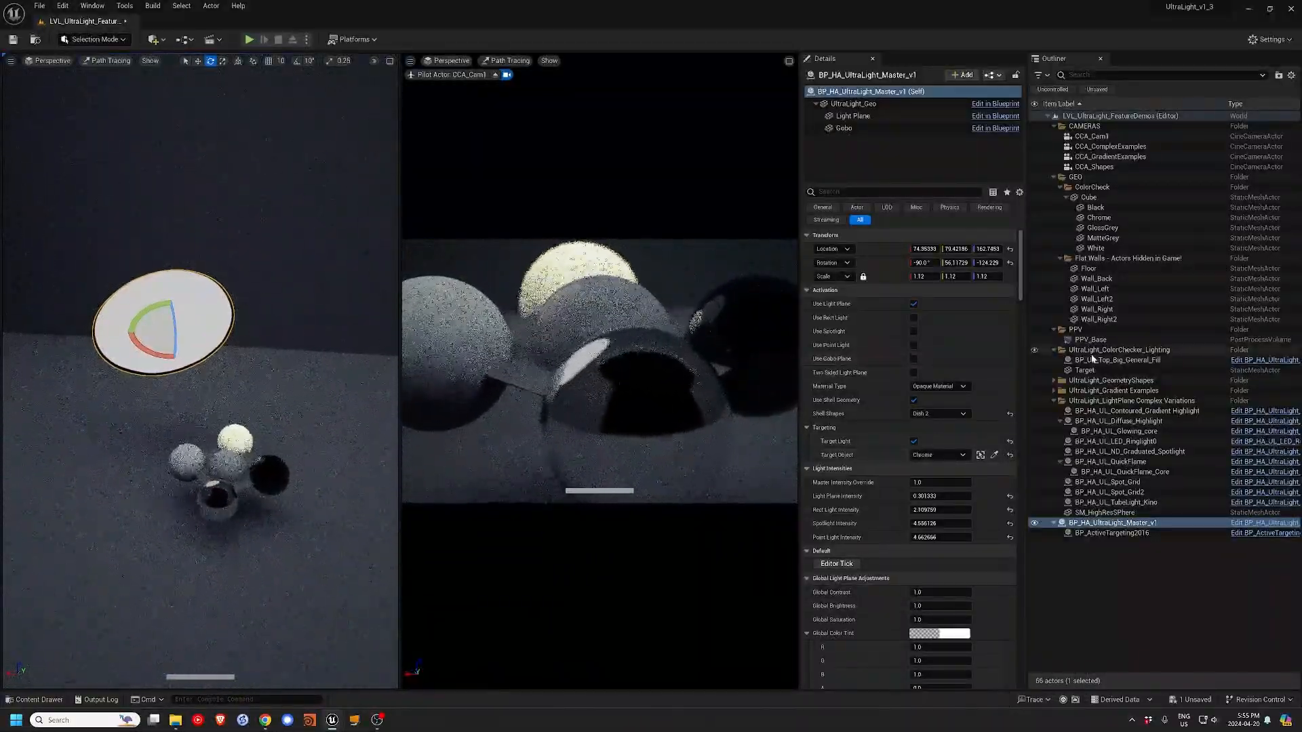
{"action": "left_click_drag", "start_coordinate": [1085, 369], "coordinate": [1093, 375]}
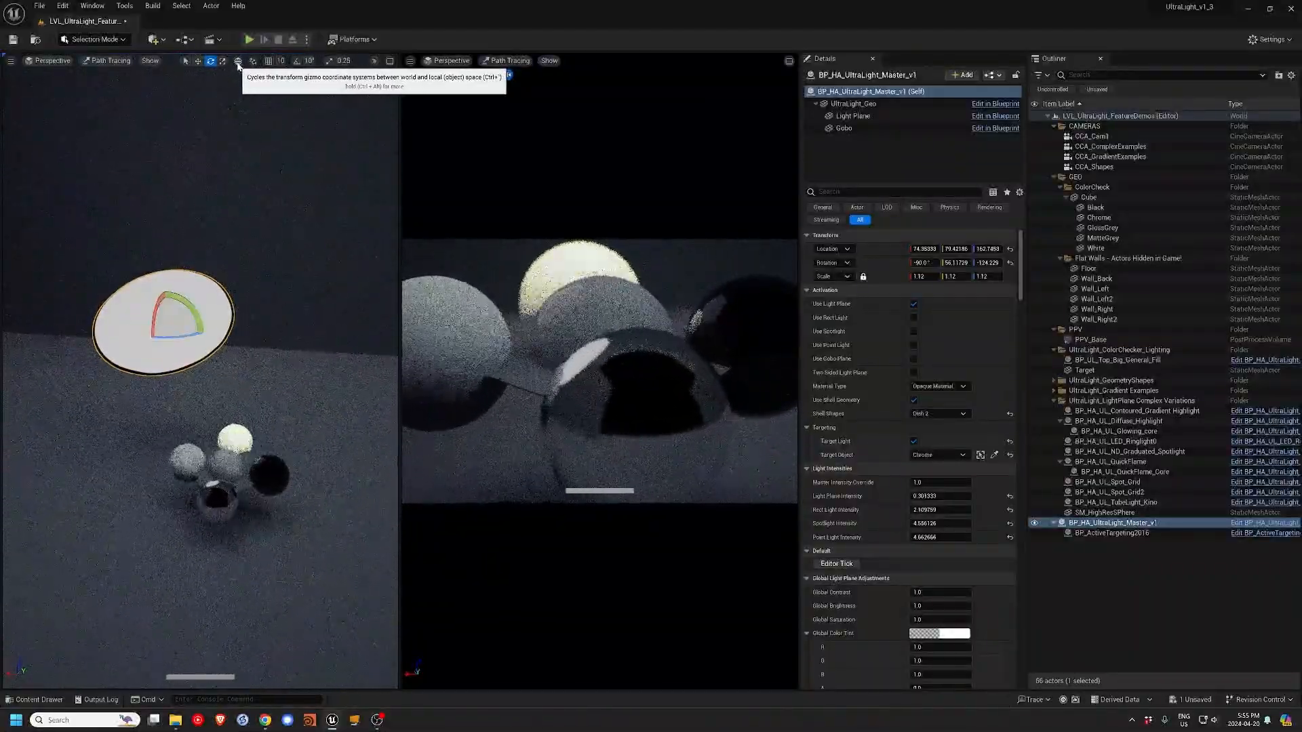
- Move the targeted light around the spheres, over to the black sphere's side at about Y 37, Z 146
{"action": "left_click_drag", "start_coordinate": [180, 409], "coordinate": [180, 481], "text": "alt"}
{"action": "key", "text": "w"}
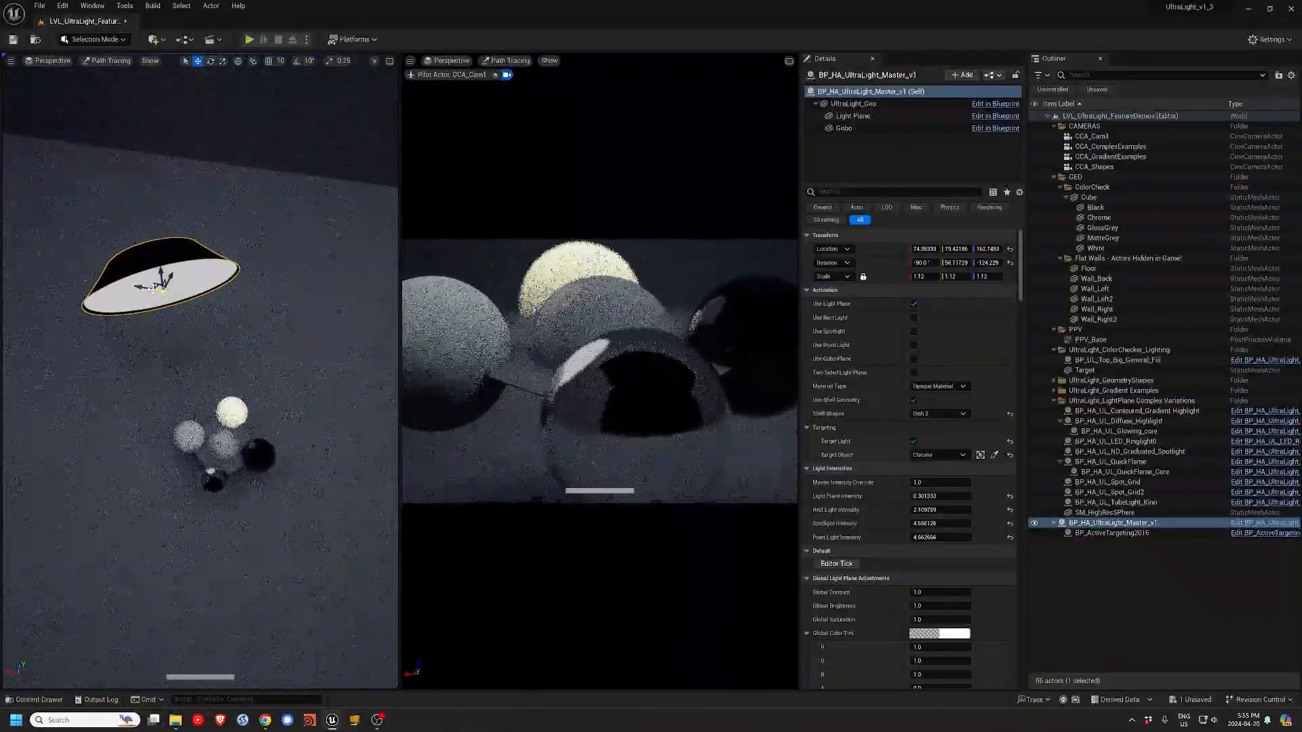
{"action": "left_click_drag", "start_coordinate": [160, 286], "coordinate": [140, 321]}
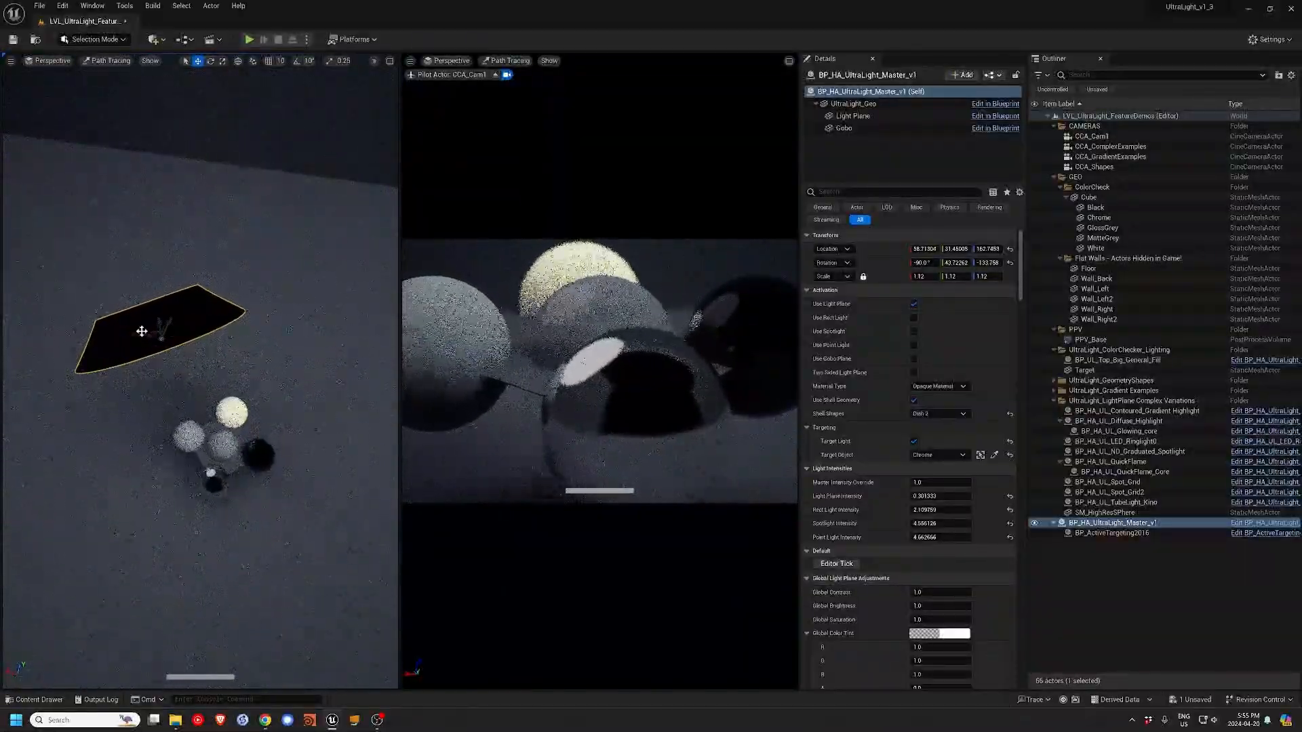
{"action": "scroll", "coordinate": [141, 336], "scroll_direction": "up", "scroll_amount": 4}
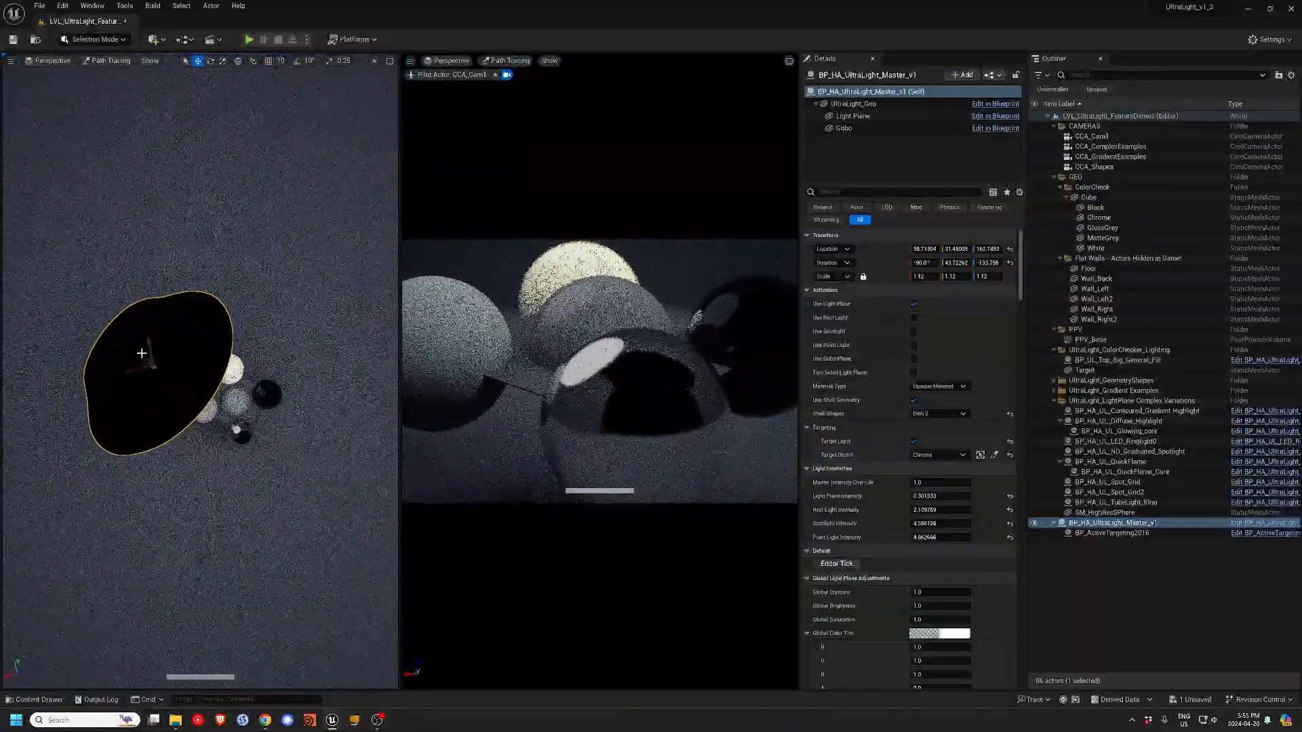
{"action": "left_click_drag", "start_coordinate": [143, 360], "coordinate": [283, 293]}
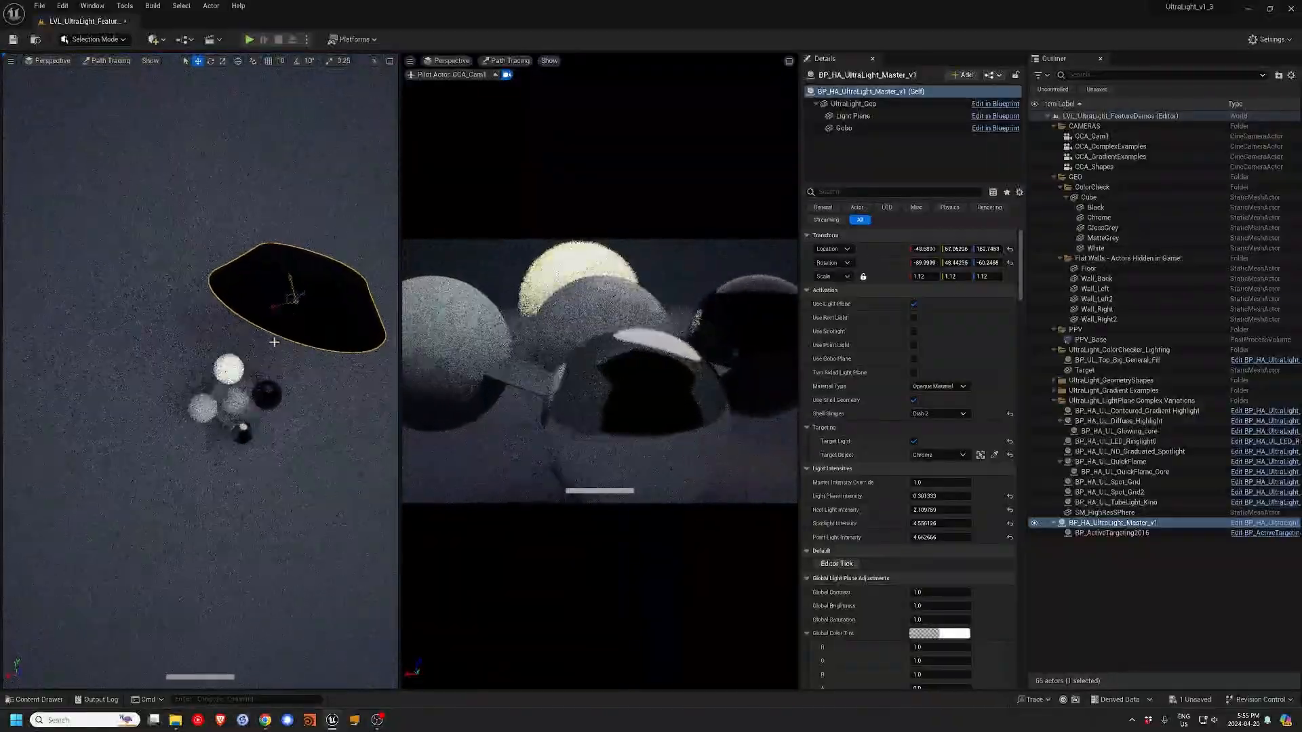
{"action": "right_click_drag", "start_coordinate": [262, 363], "coordinate": [262, 325]}
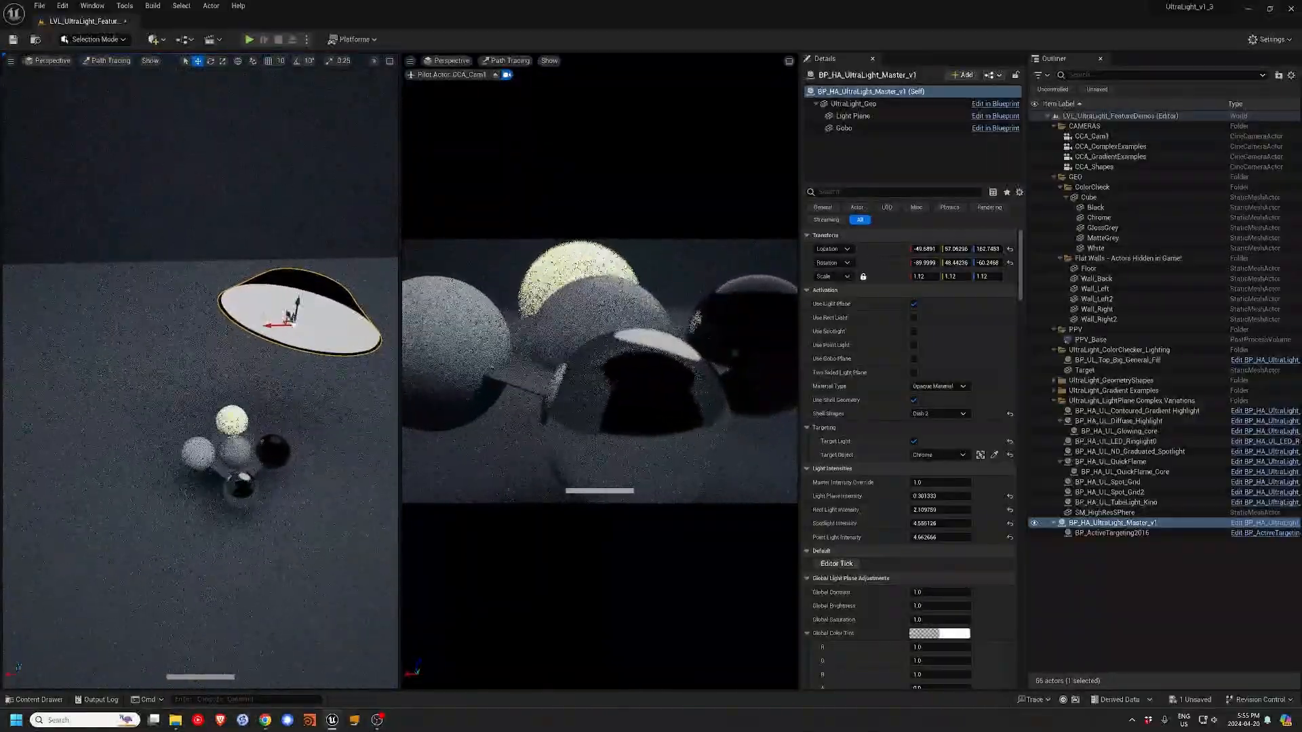
{"action": "left_click_drag", "start_coordinate": [270, 327], "coordinate": [337, 347]}
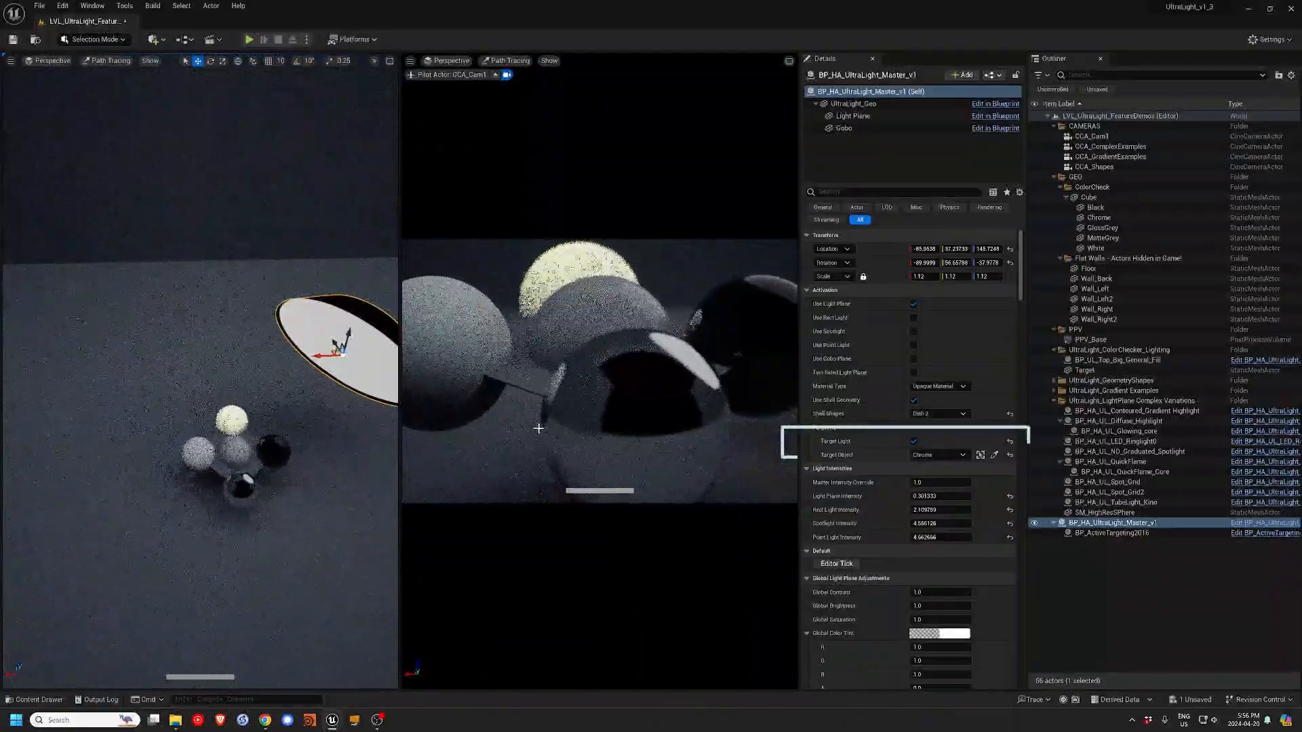
- Turn off Target Light, switch the gizmo's coordinate system and rotate the light freely to about -122°, -3°, -16°
{"action": "left_click", "coordinate": [914, 441]}
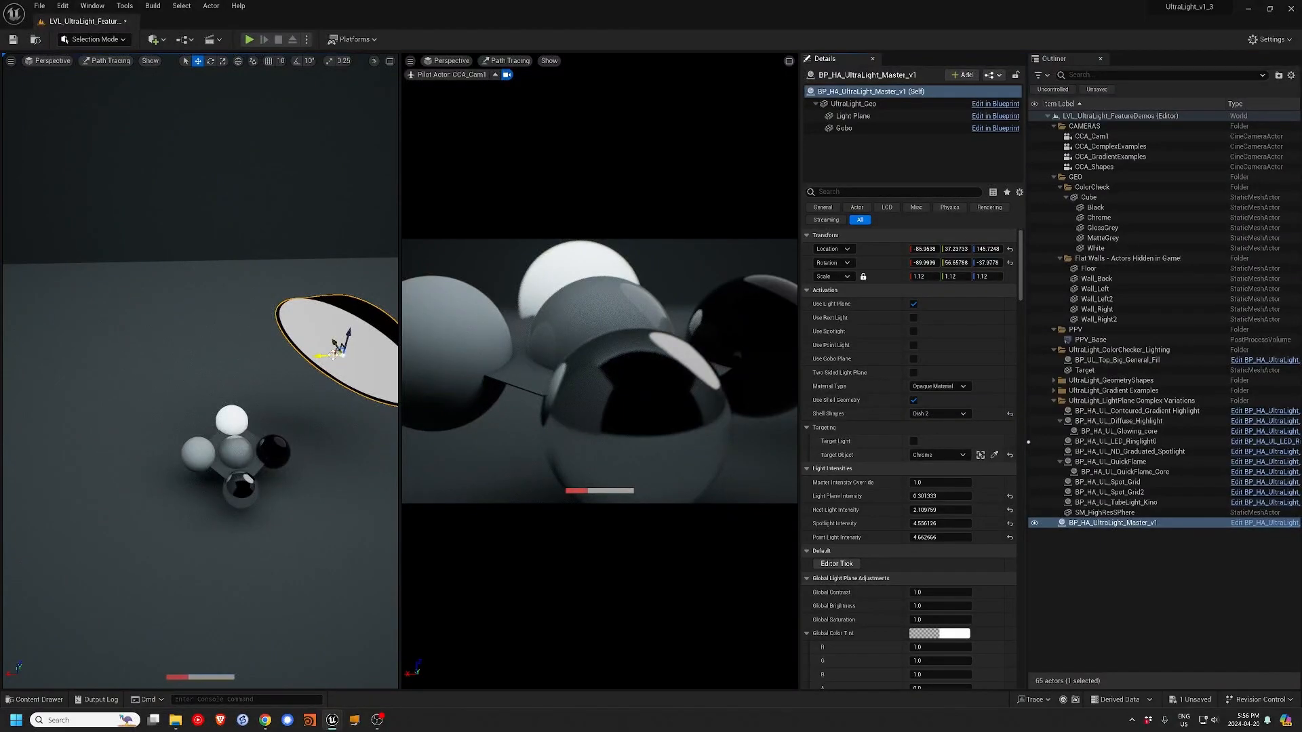
{"action": "right_click_drag", "start_coordinate": [324, 360], "coordinate": [356, 357]}
{"action": "key", "text": "e"}
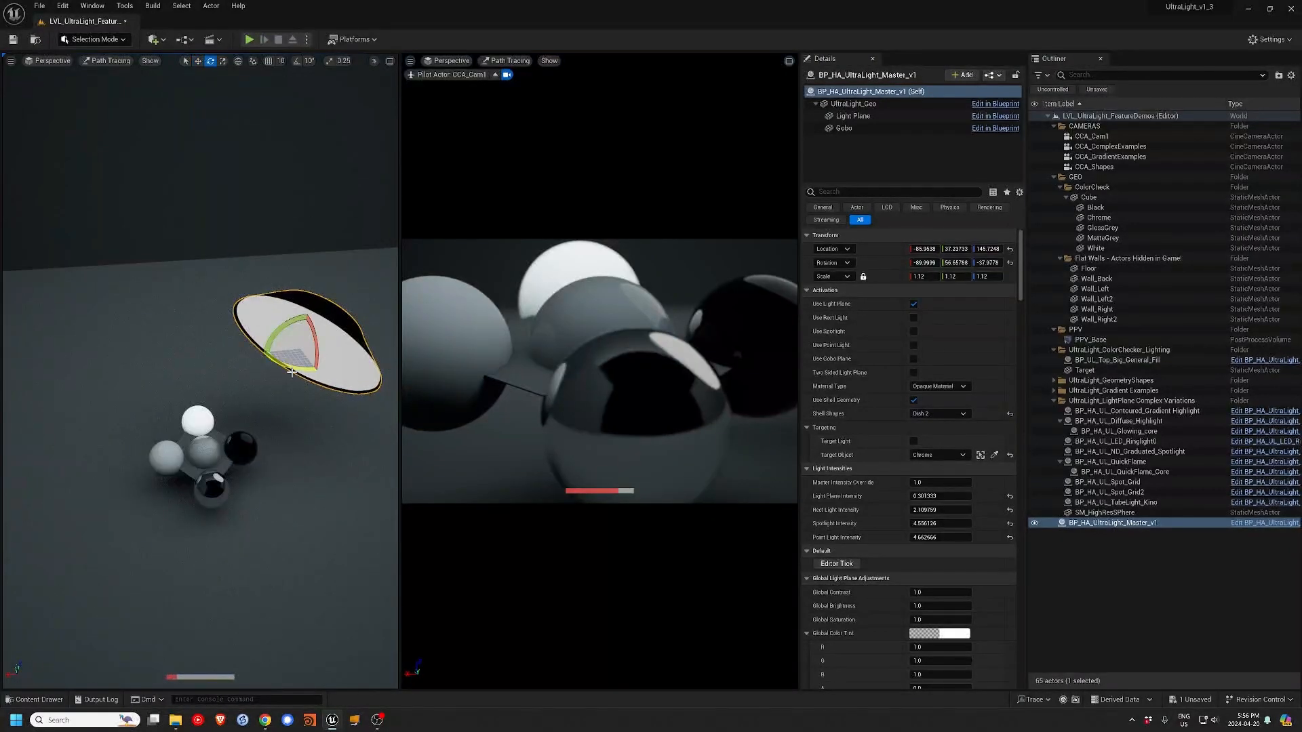
{"action": "left_click", "coordinate": [237, 60]}
{"action": "mouse_move", "coordinate": [317, 374]}
{"action": "left_mouse_down"}
{"action": "mouse_move", "coordinate": [341, 373]}
{"action": "mouse_move", "coordinate": [338, 336]}
{"action": "mouse_move", "coordinate": [342, 369]}
{"action": "mouse_move", "coordinate": [283, 345]}
{"action": "mouse_move", "coordinate": [294, 327]}
{"action": "mouse_move", "coordinate": [308, 371]}
{"action": "mouse_move", "coordinate": [296, 368]}
{"action": "mouse_move", "coordinate": [324, 373]}
{"action": "mouse_move", "coordinate": [329, 351]}
{"action": "left_mouse_up"}
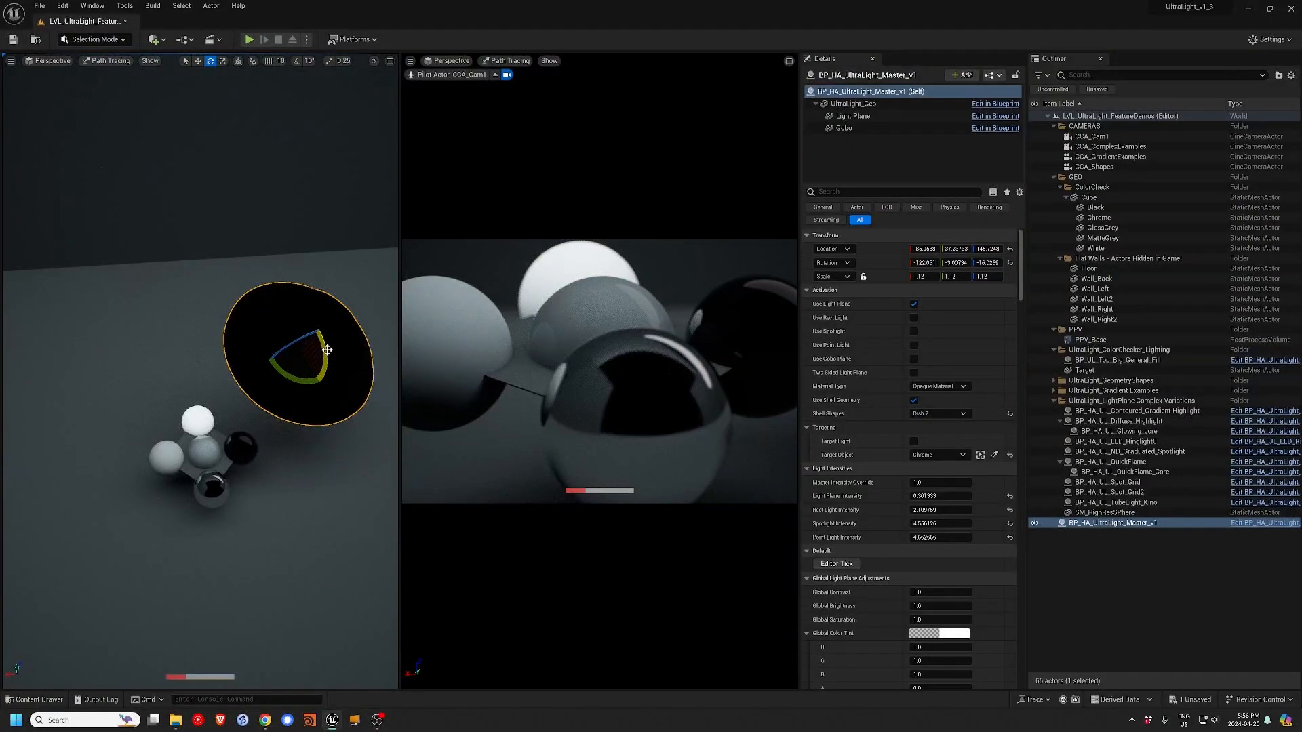
- Set the light's target object to the Target actor and turn Target Light on
{"action": "left_click", "coordinate": [964, 414]}
{"action": "left_click", "coordinate": [968, 401]}
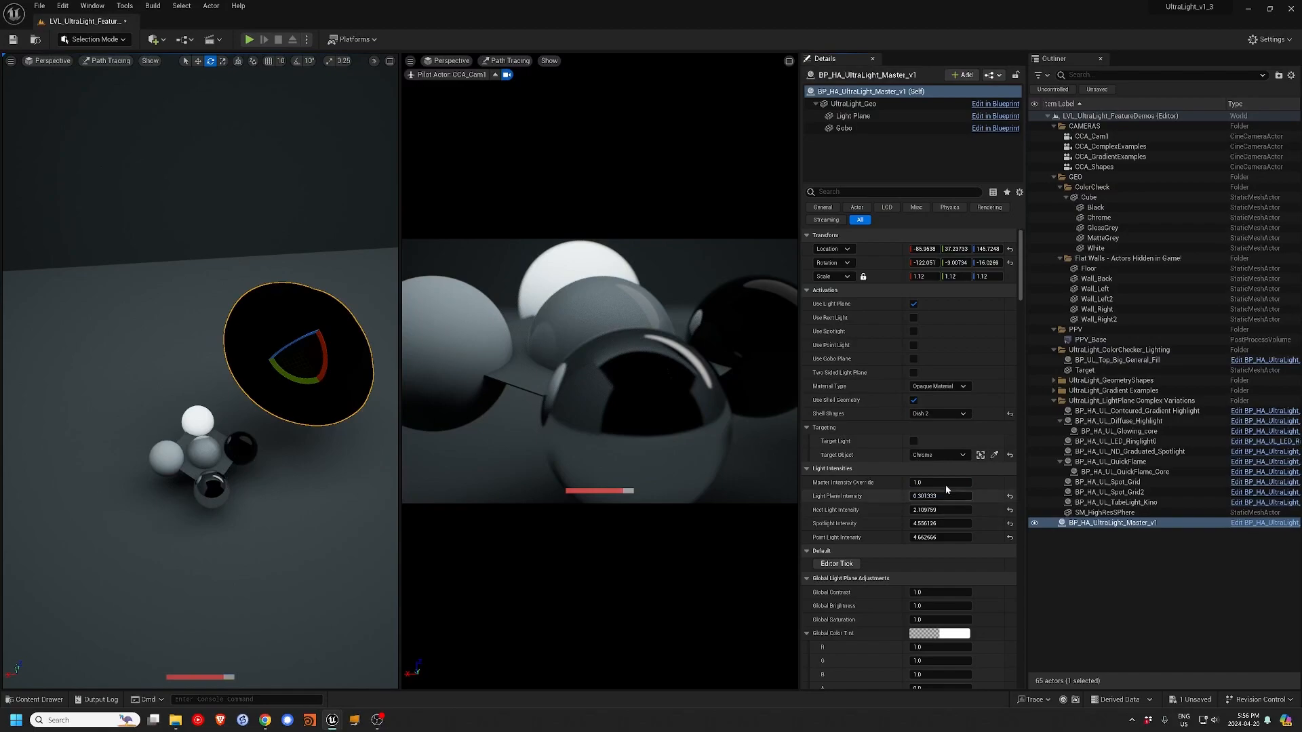
{"action": "left_click", "coordinate": [960, 457]}
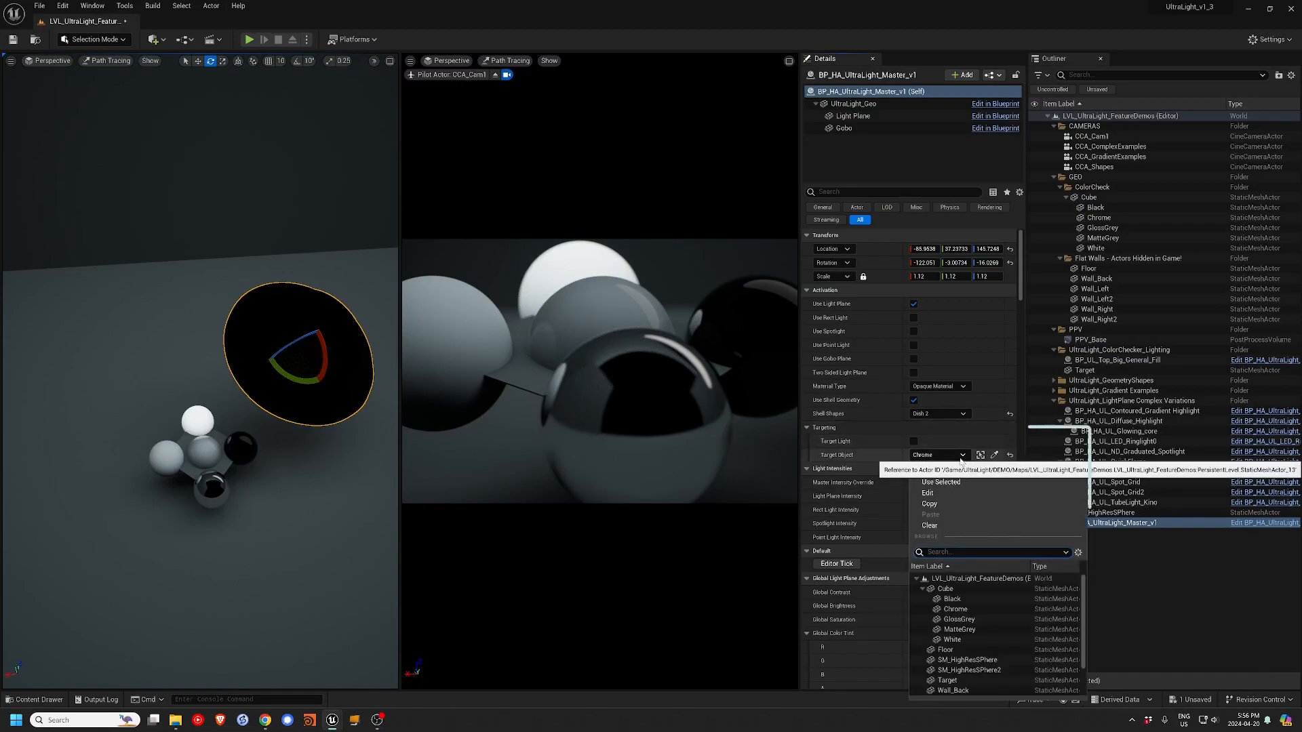
{"action": "type", "text": "targ"}
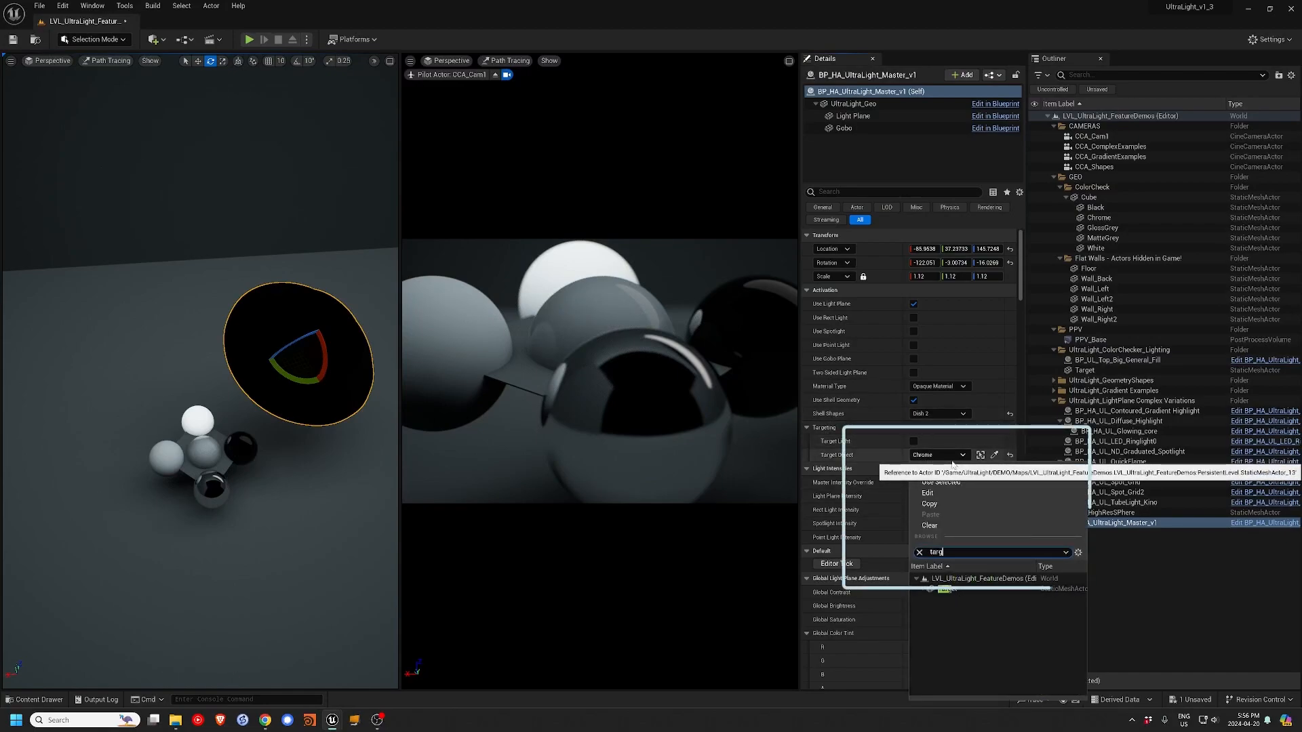
{"action": "left_click", "coordinate": [946, 590]}
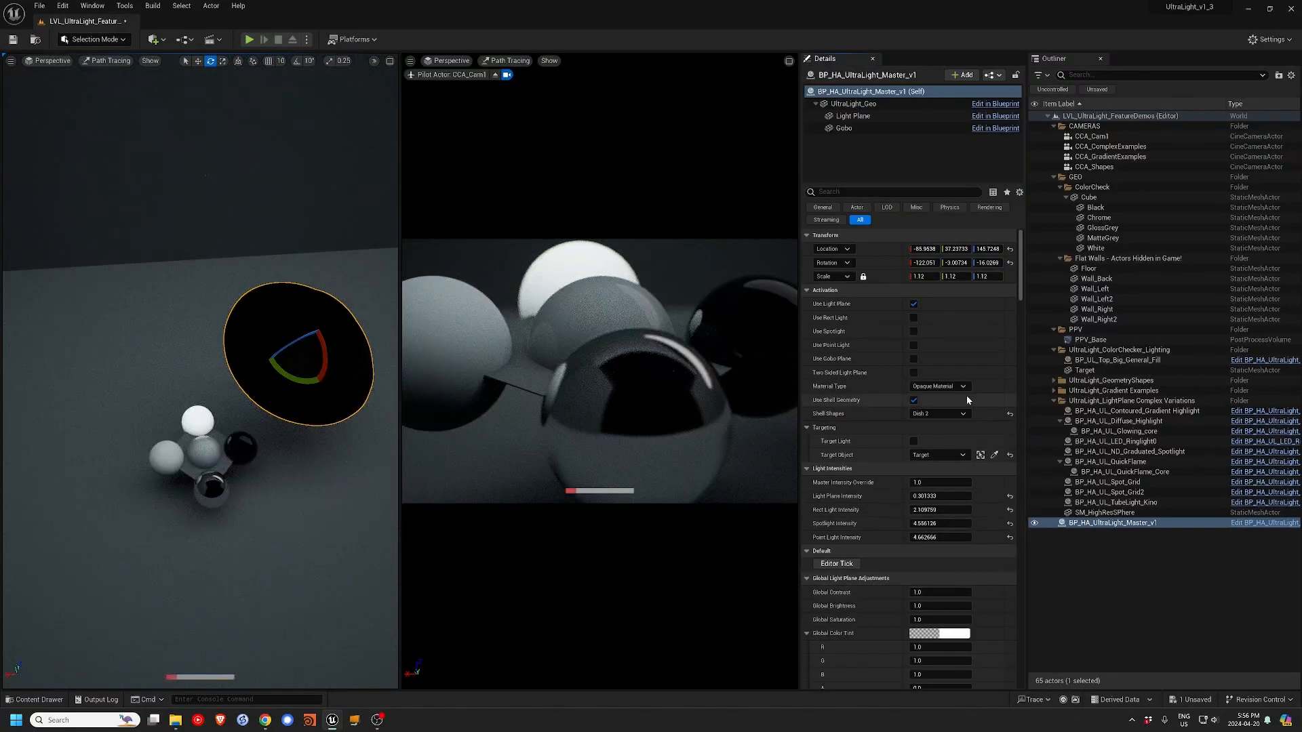
{"action": "left_click", "coordinate": [1083, 371]}
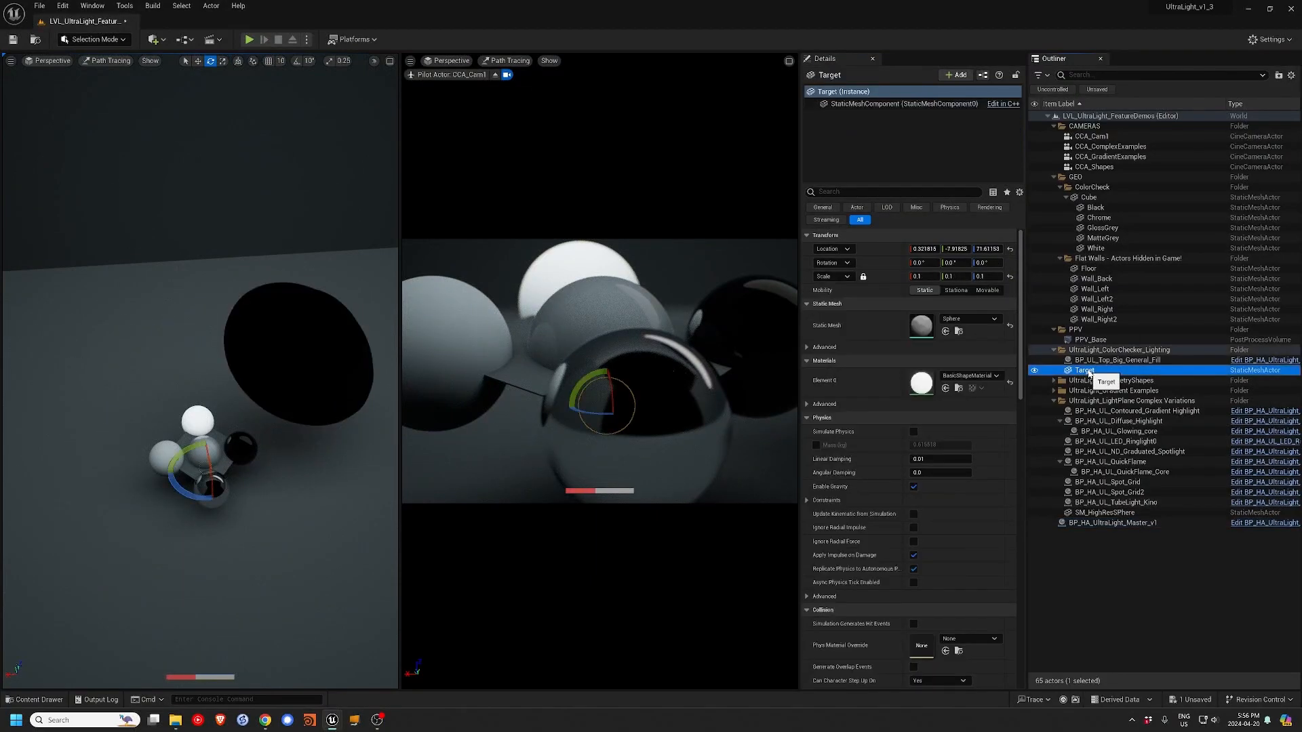
{"action": "left_click", "coordinate": [282, 352]}
{"action": "left_click", "coordinate": [913, 441]}
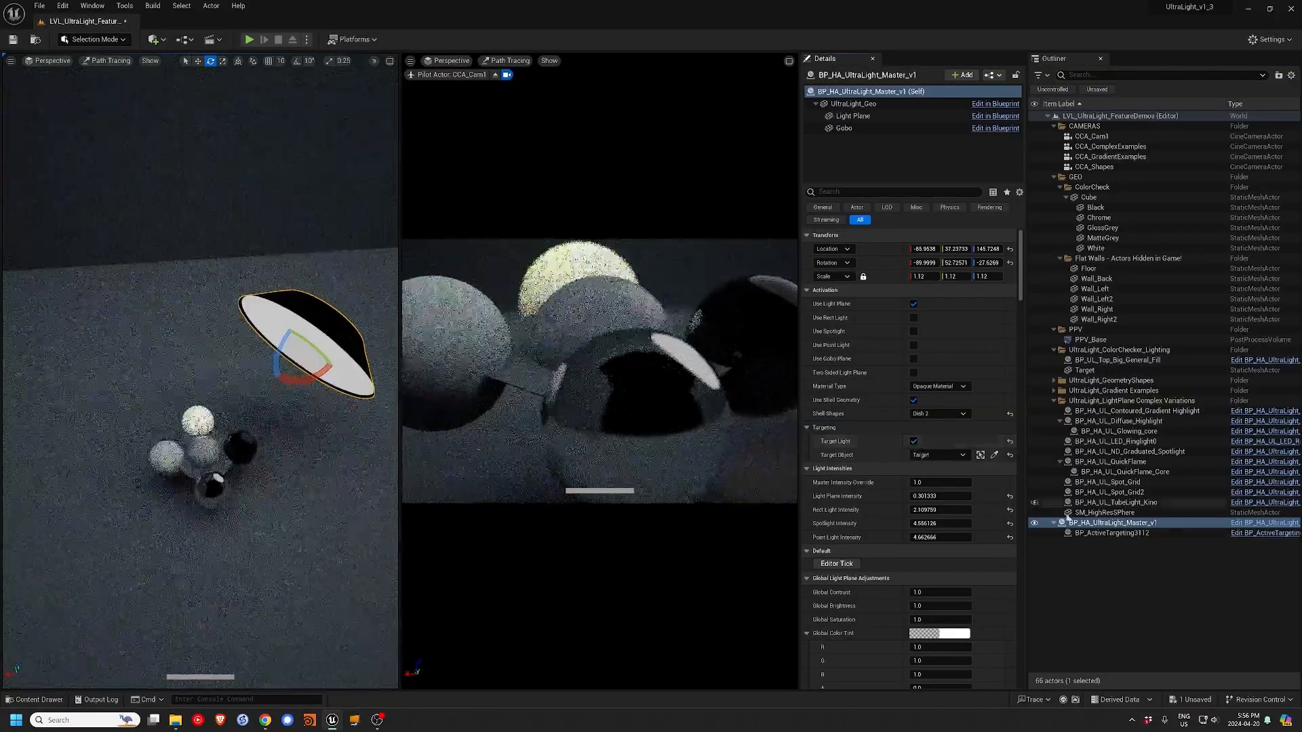
- Select the Target actor and move it onto the matte grey sphere, to about X 27, Y -8
{"action": "left_click", "coordinate": [1057, 370]}
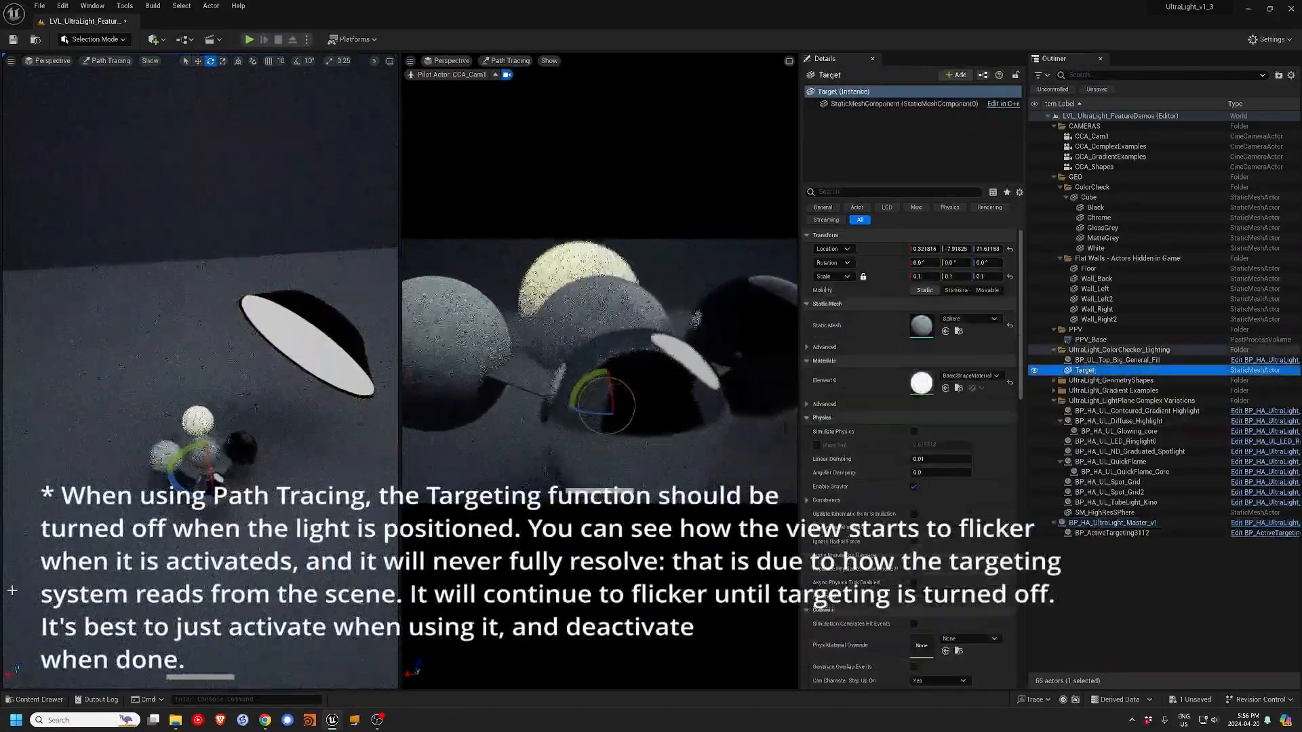
{"action": "left_click", "coordinate": [187, 454]}
{"action": "key", "text": "w"}
{"action": "left_click_drag", "start_coordinate": [183, 472], "coordinate": [170, 444]}
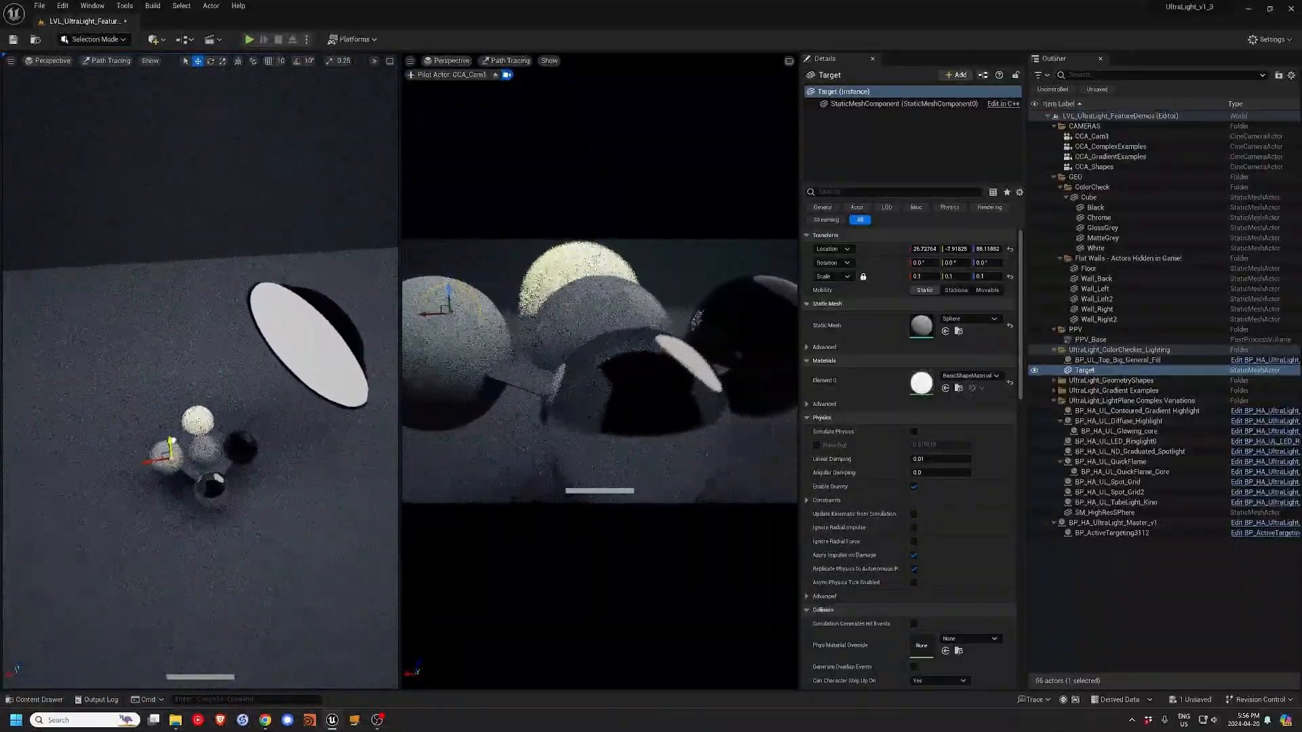
- Move the Target actor above the spheres to about X 2, Y -4, try shifting it to X -12 and undo that shift
{"action": "left_click_drag", "start_coordinate": [150, 534], "coordinate": [196, 604], "text": "alt"}
{"action": "left_click_drag", "start_coordinate": [190, 448], "coordinate": [218, 399]}
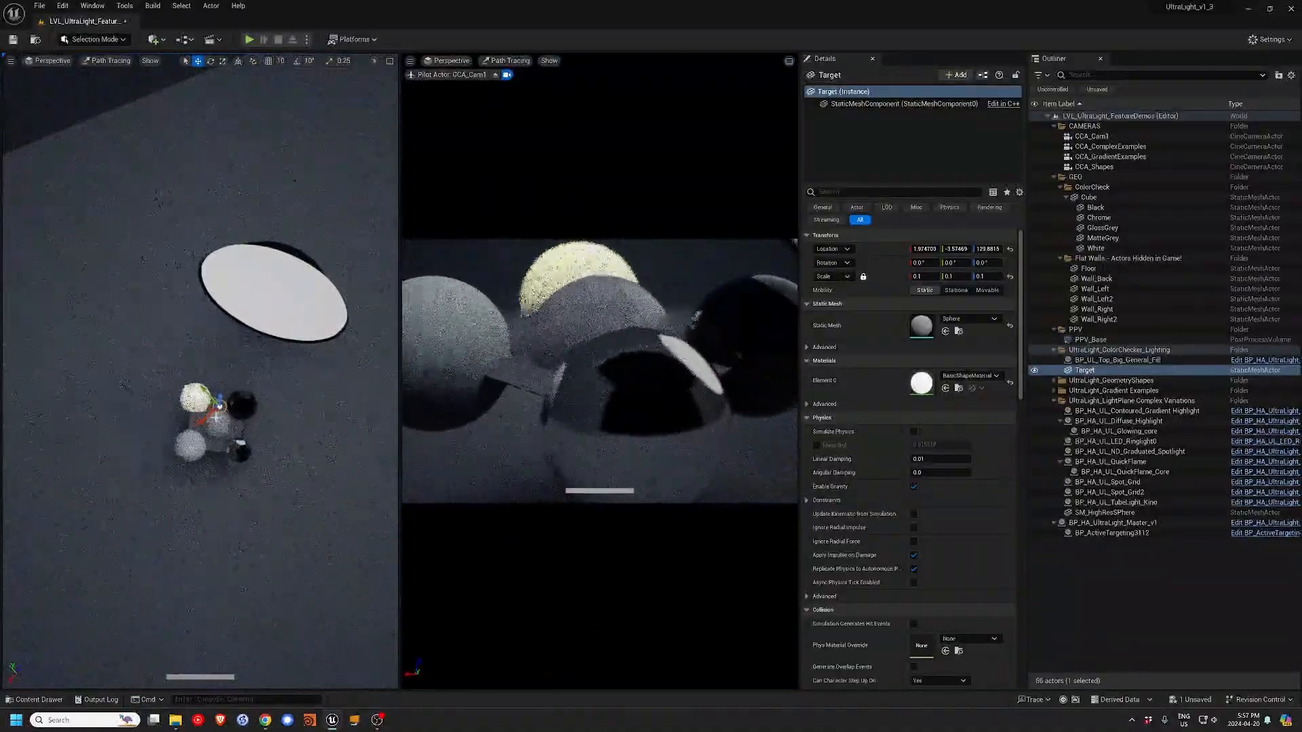
{"action": "left_click_drag", "start_coordinate": [221, 400], "coordinate": [233, 394]}
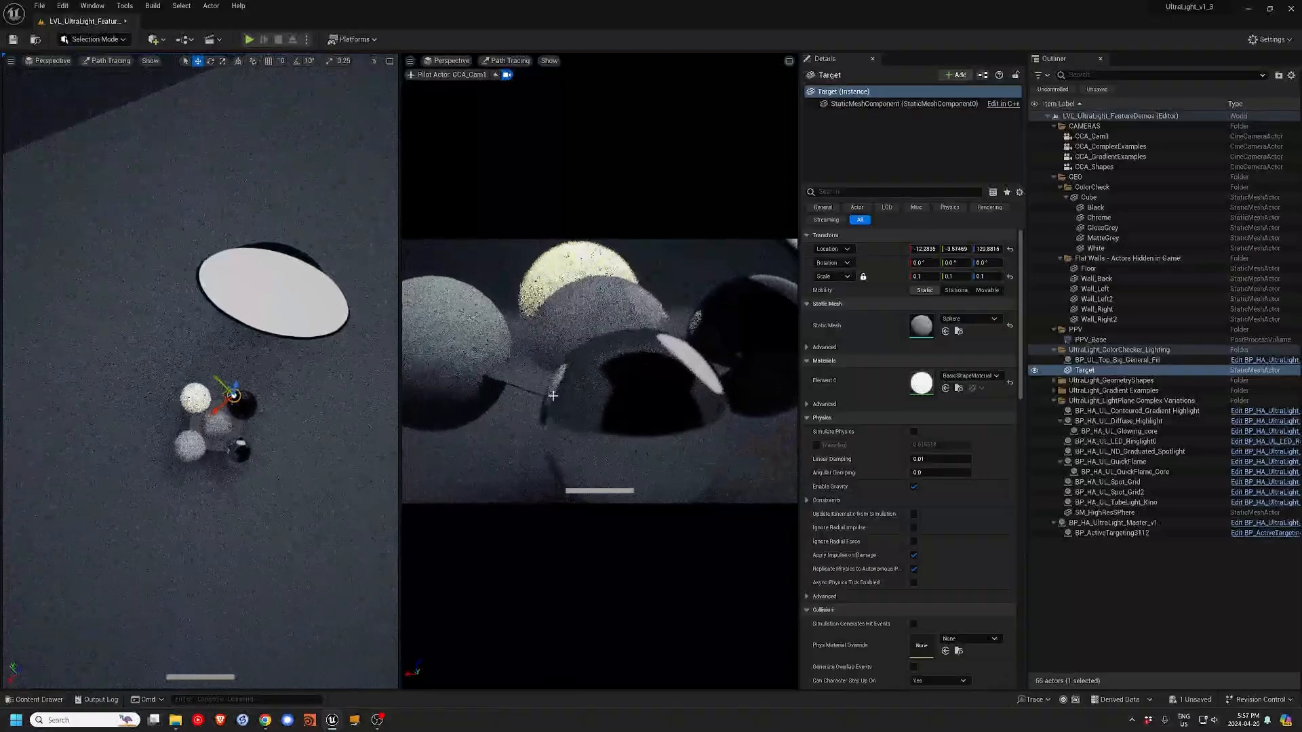
{"action": "key", "text": "ctrl+z"}
- Turn on Use Rect Light for the UltraLight and raise its Master Intensity Override slightly above 1.0
{"action": "left_click", "coordinate": [919, 455]}
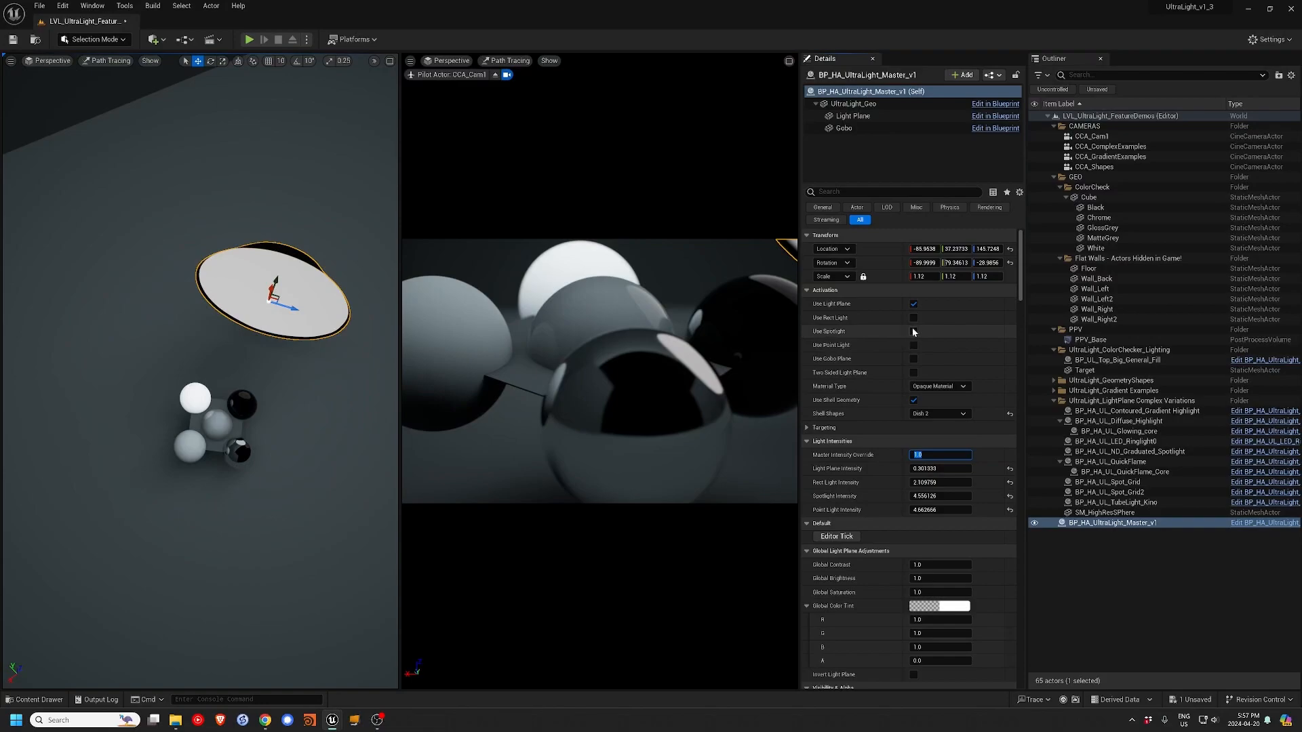
{"action": "left_click", "coordinate": [913, 318]}
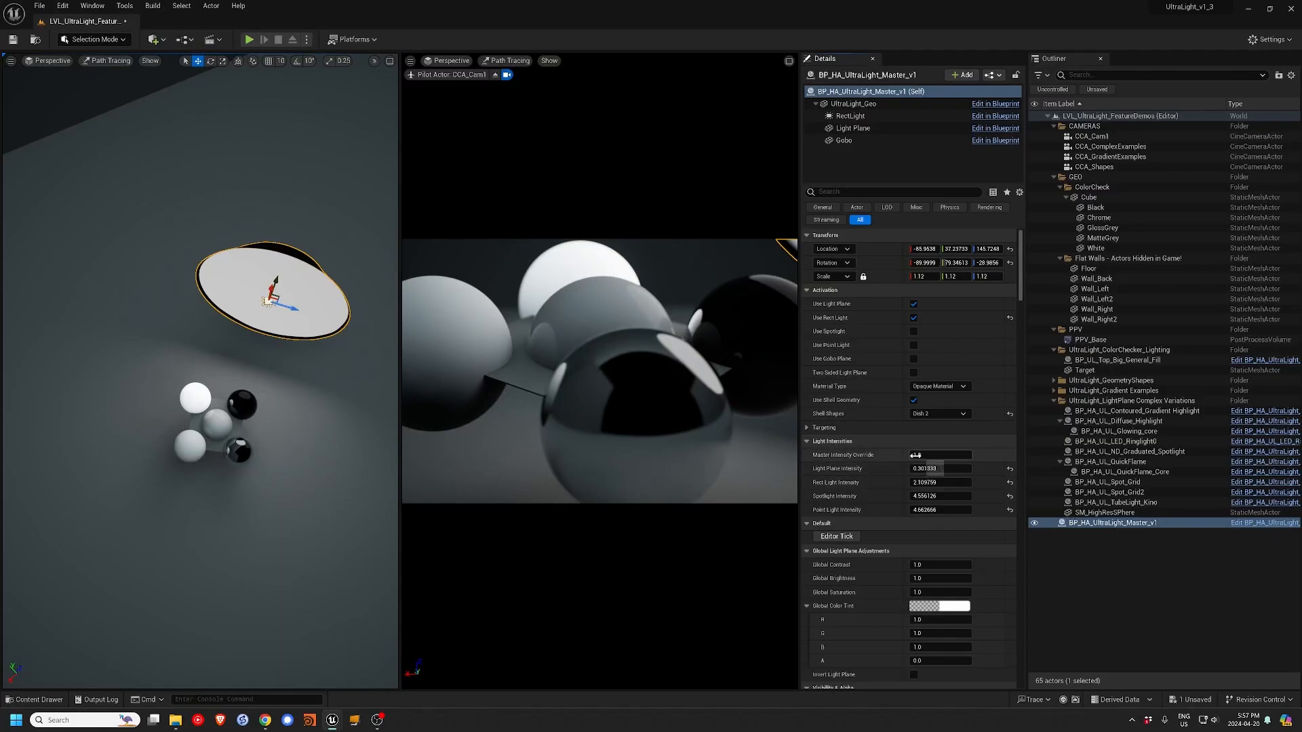
{"action": "left_click_drag", "start_coordinate": [915, 455], "coordinate": [923, 455]}
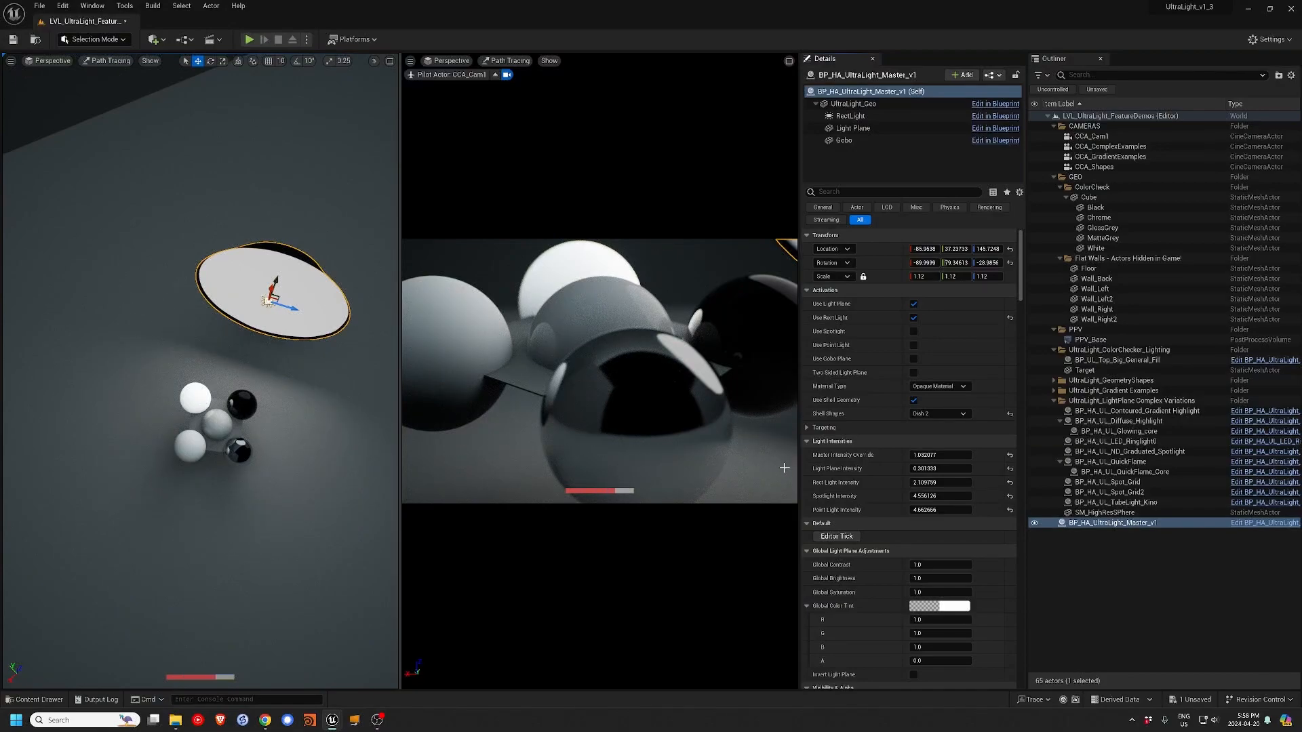
- Raise the Light Plane Intensity to about 0.77, and toggle Use Light Plane off and back on
{"action": "mouse_move", "coordinate": [935, 467]}
{"action": "left_mouse_down"}
{"action": "mouse_move", "coordinate": [970, 467]}
{"action": "mouse_move", "coordinate": [933, 469]}
{"action": "left_mouse_up"}
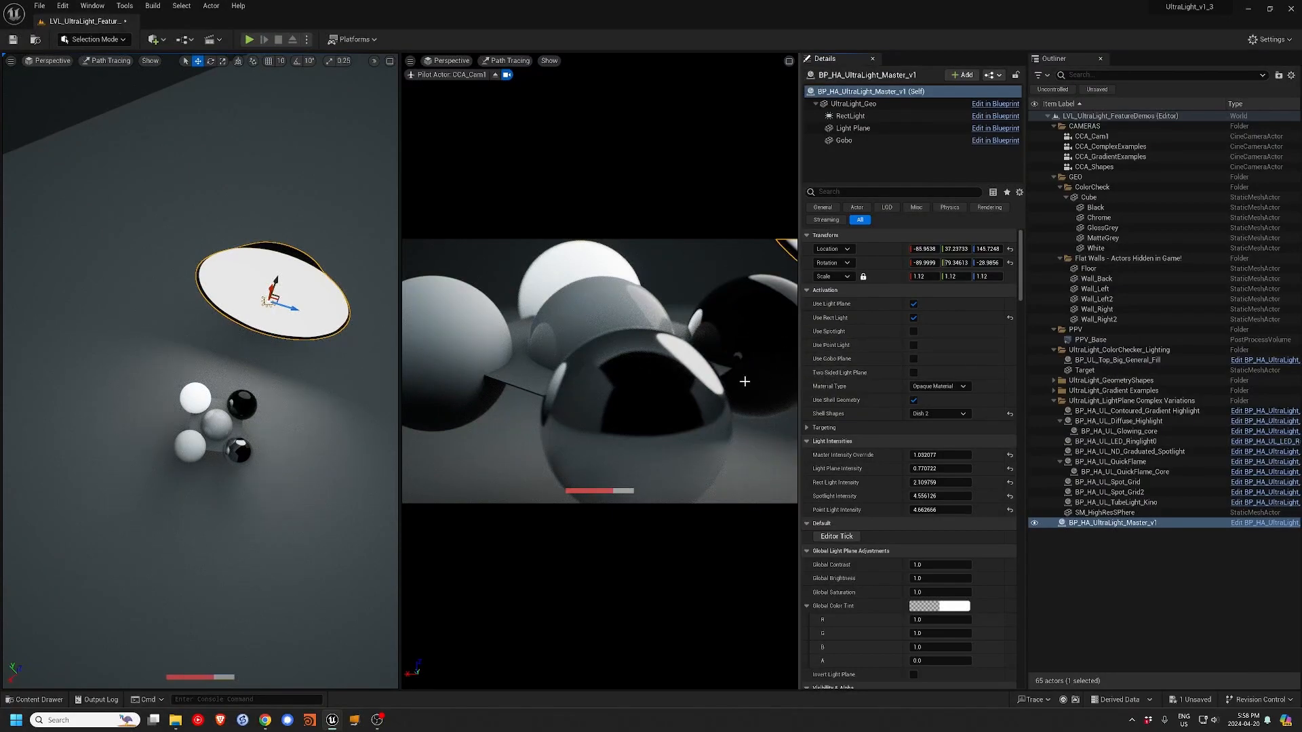
{"action": "left_click", "coordinate": [913, 304]}
{"action": "left_click", "coordinate": [913, 305]}
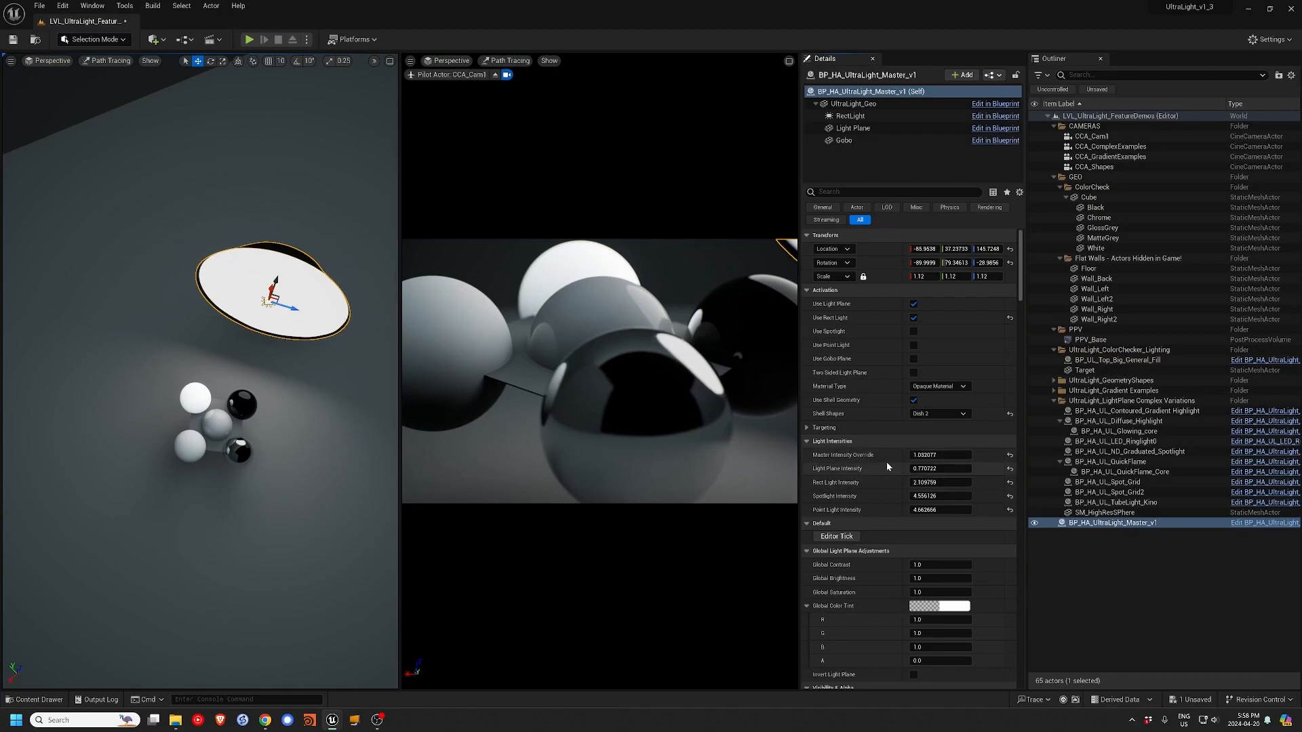
- Turn on Use Spotlight, raise the Spotlight Intensity, and increase the Master Intensity Override to about 1.56
{"action": "mouse_move", "coordinate": [929, 455]}
{"action": "left_mouse_down"}
{"action": "mouse_move", "coordinate": [989, 455]}
{"action": "mouse_move", "coordinate": [937, 455]}
{"action": "left_mouse_up"}
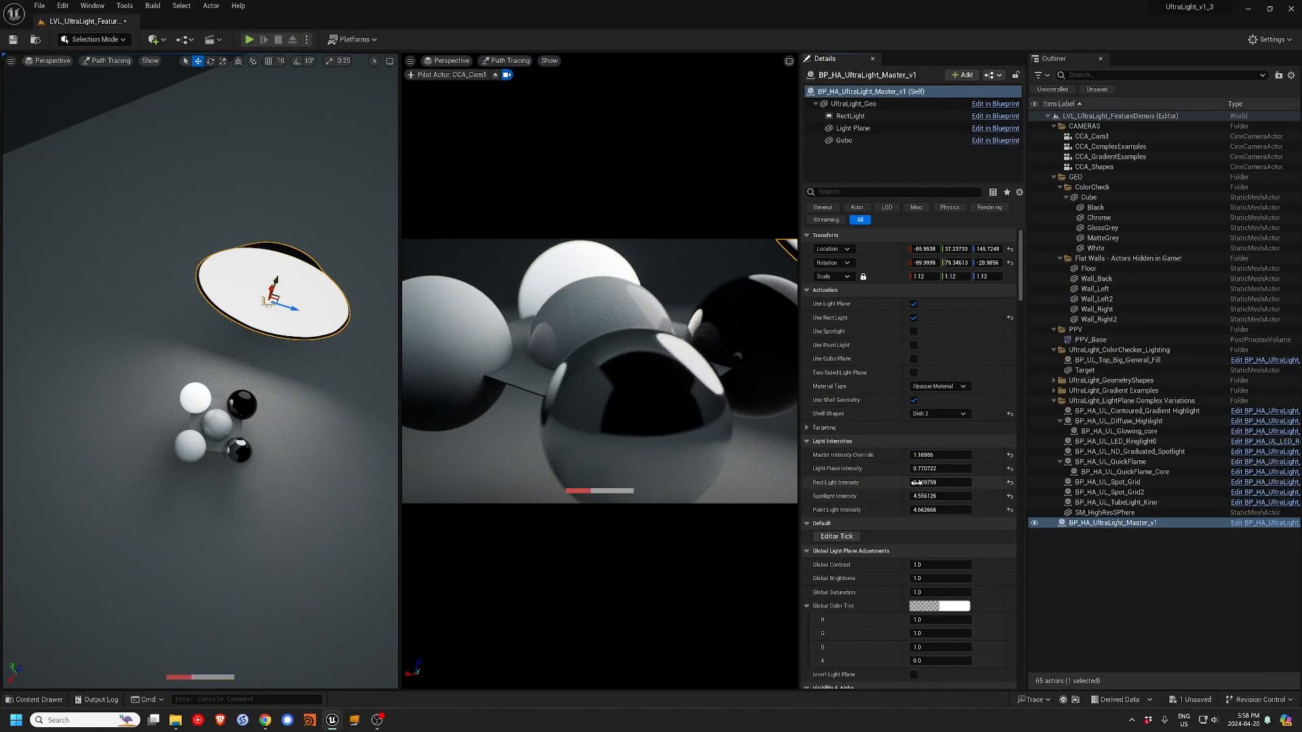
{"action": "left_click", "coordinate": [914, 332]}
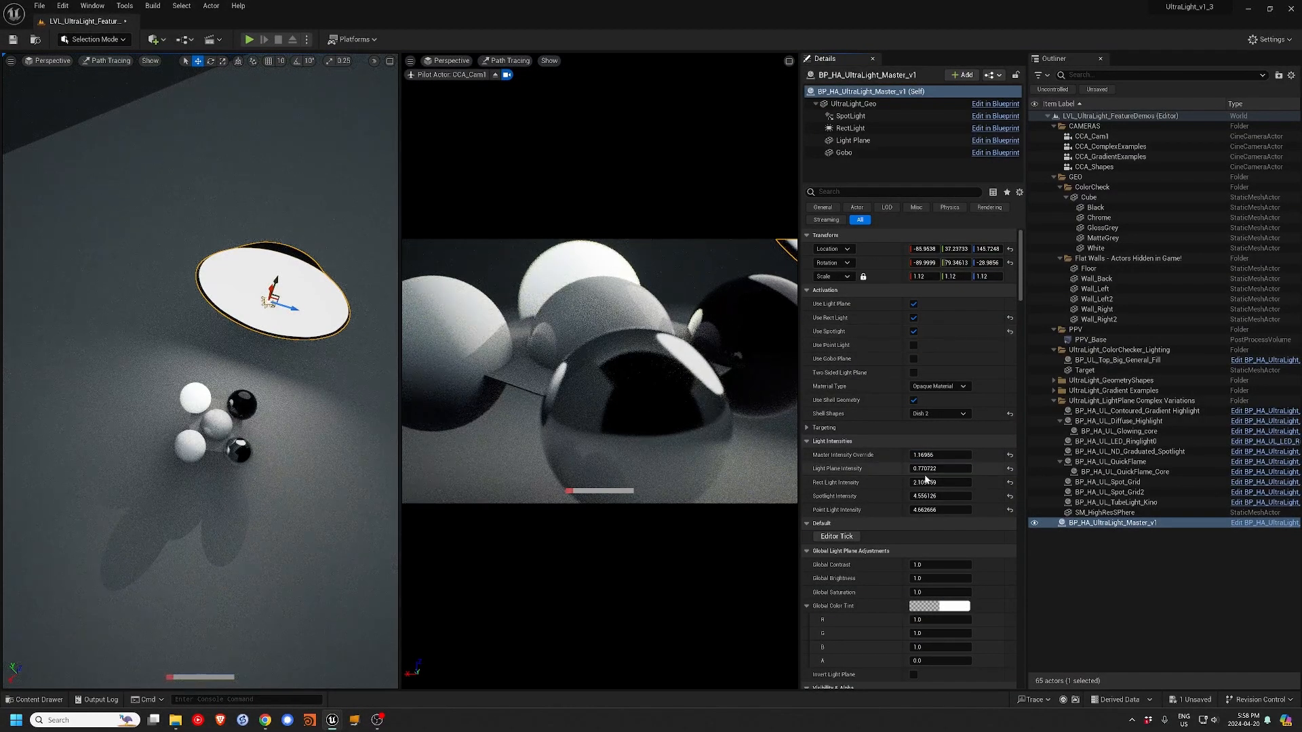
{"action": "left_click_drag", "start_coordinate": [931, 495], "coordinate": [983, 496]}
{"action": "mouse_move", "coordinate": [921, 455]}
{"action": "left_mouse_down"}
{"action": "mouse_move", "coordinate": [963, 455]}
{"action": "mouse_move", "coordinate": [949, 455]}
{"action": "left_mouse_up"}
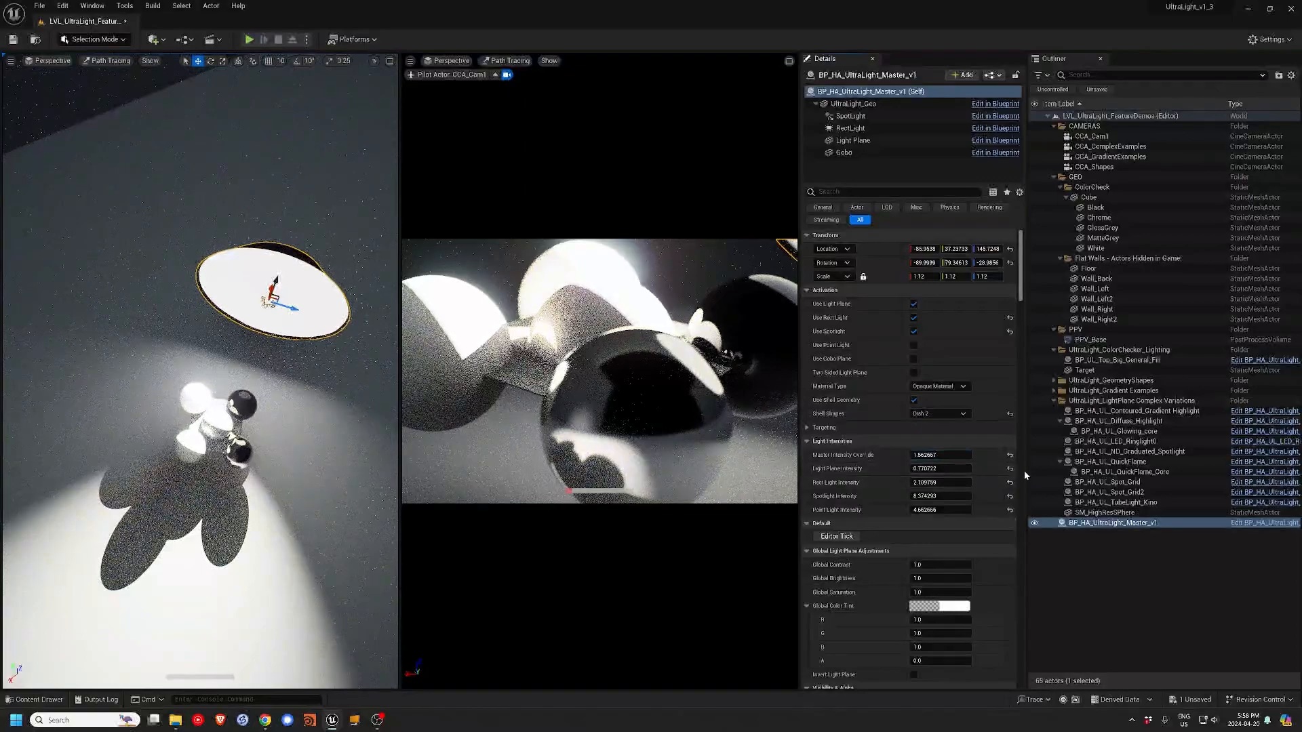
- Reset the Master Intensity Override, Rect Light Intensity and Spotlight Intensity to their defaults, and turn off Use Spotlight
{"action": "left_click", "coordinate": [1010, 455]}
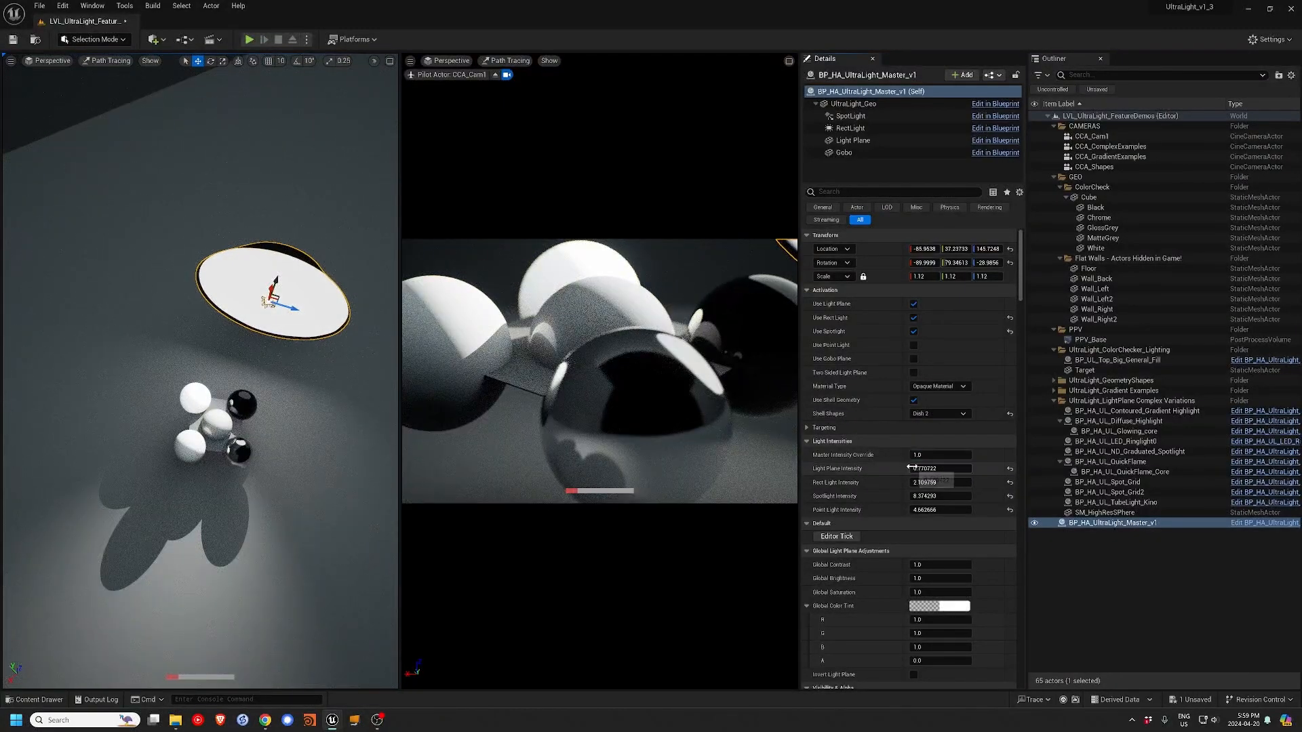
{"action": "left_click", "coordinate": [1010, 482]}
{"action": "left_click", "coordinate": [1009, 496]}
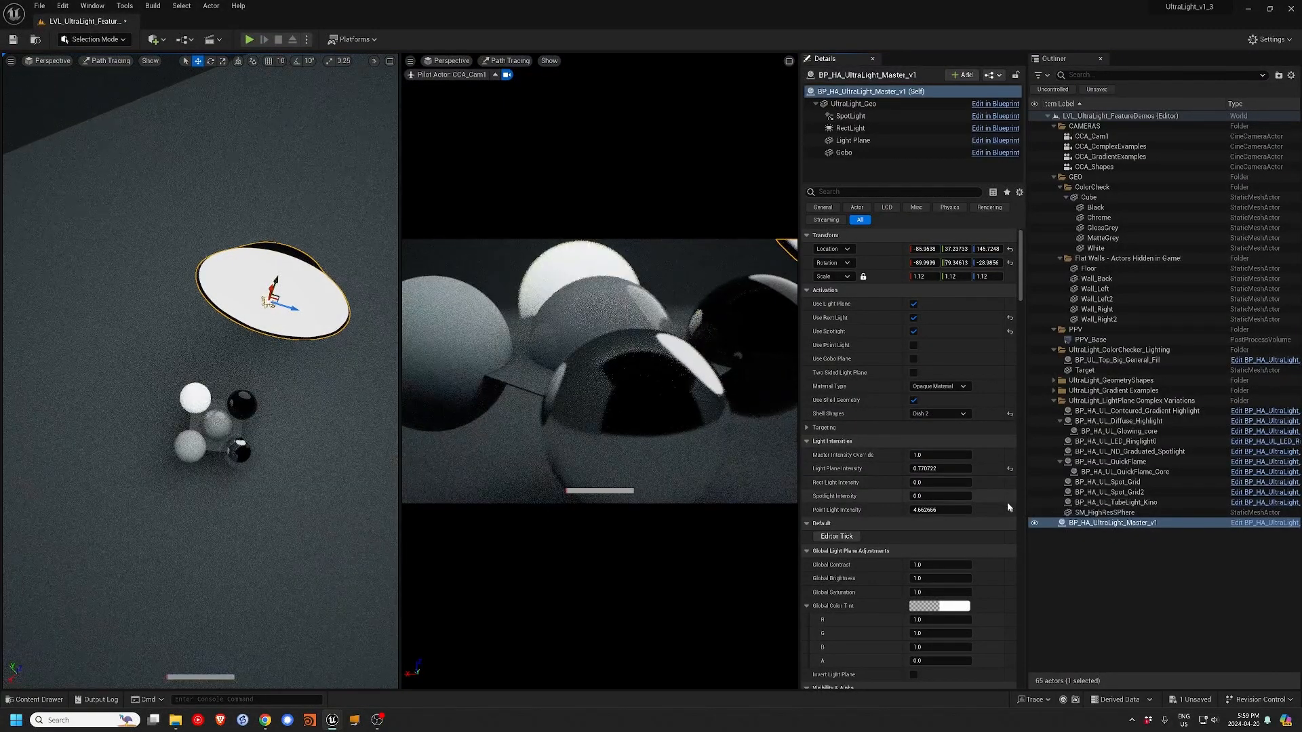
{"action": "left_click", "coordinate": [913, 331]}
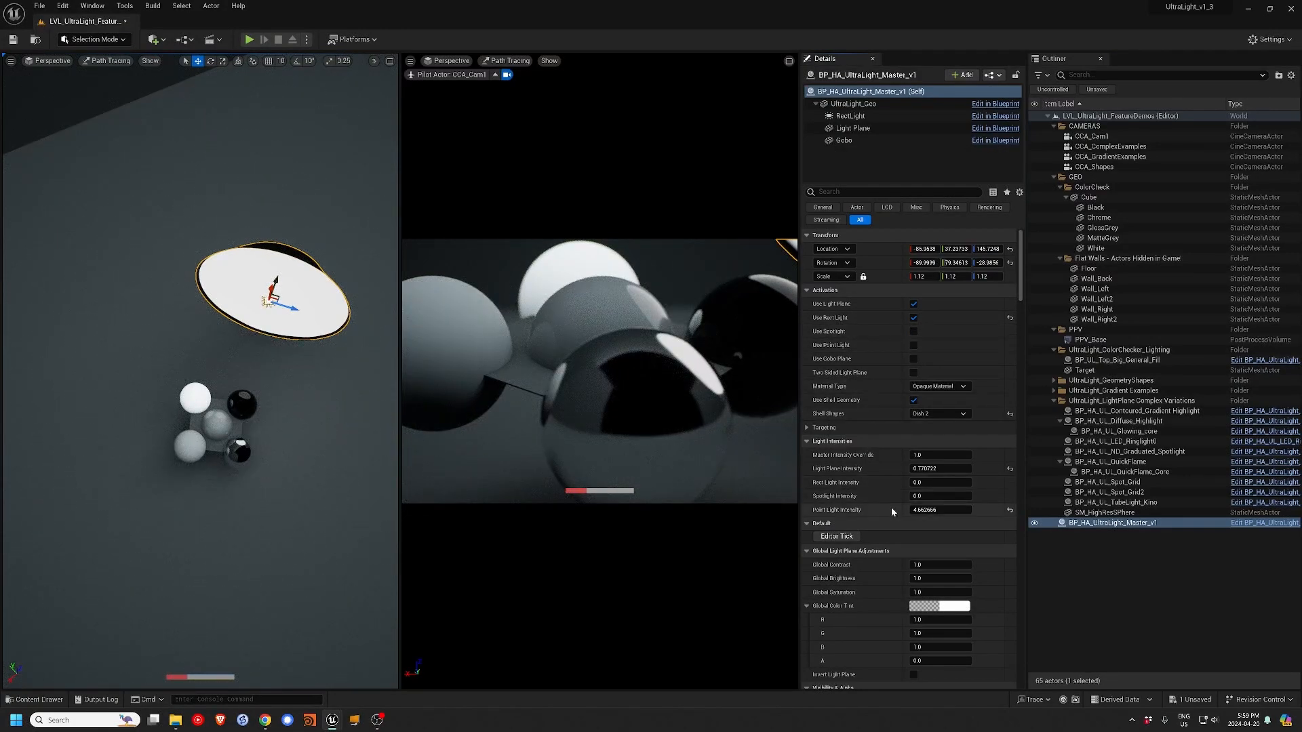
- Collapse the Default section and the Global Color Tint channels in the UltraLight's details
{"action": "scroll", "coordinate": [889, 507], "scroll_direction": "down", "scroll_amount": 2}
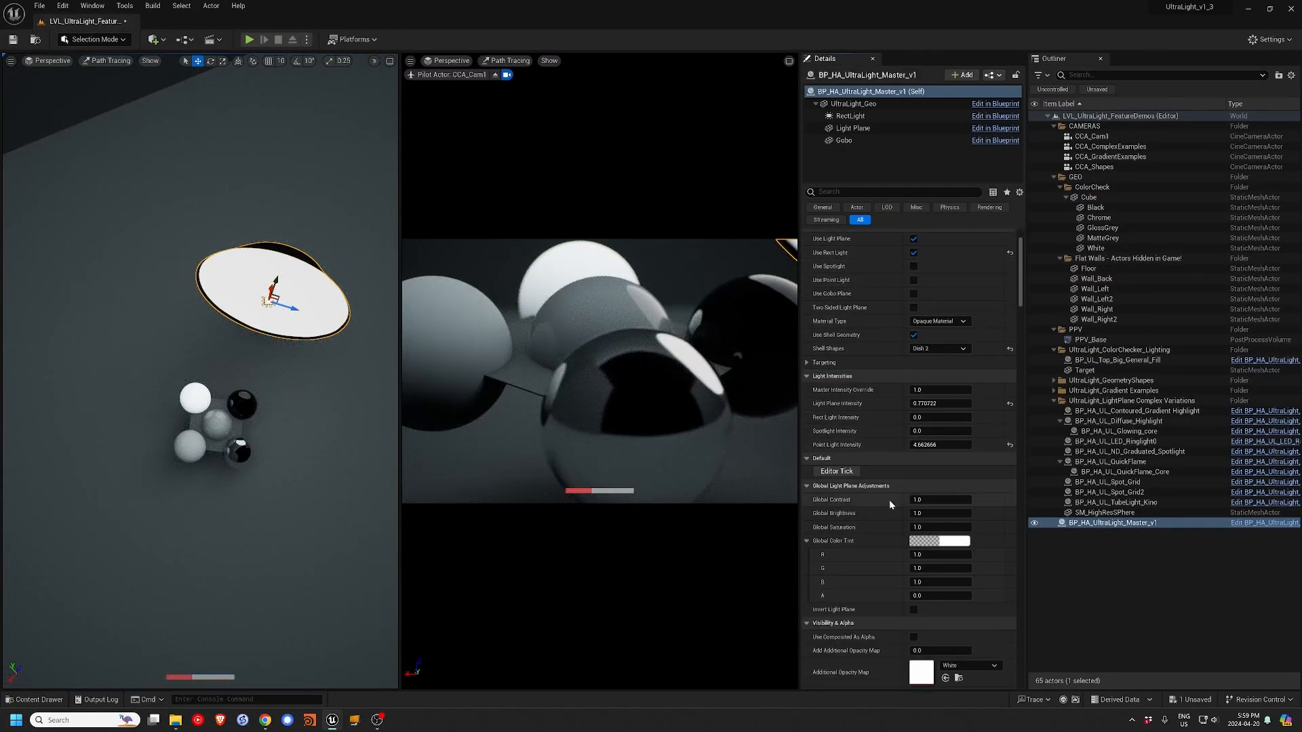
{"action": "left_click", "coordinate": [807, 459]}
{"action": "scroll", "coordinate": [878, 475], "scroll_direction": "down", "scroll_amount": 4}
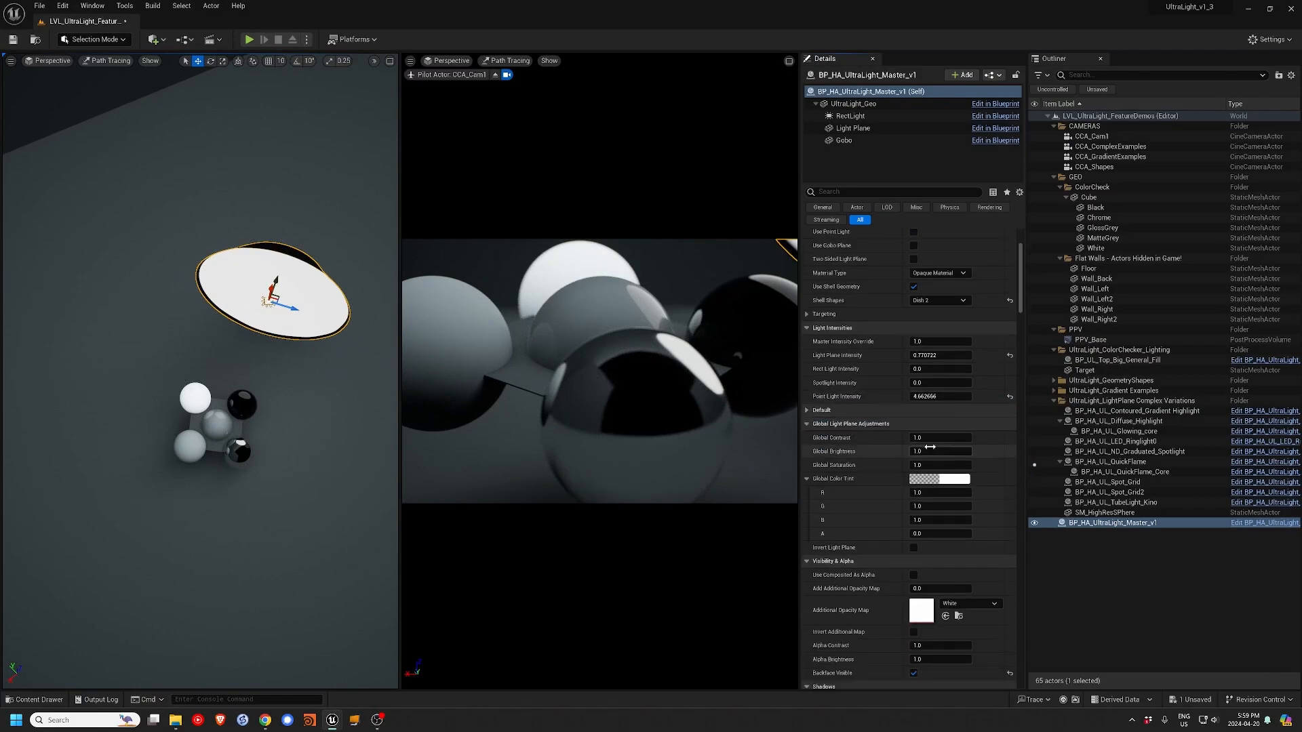
{"action": "scroll", "coordinate": [920, 370], "scroll_direction": "down", "scroll_amount": 1}
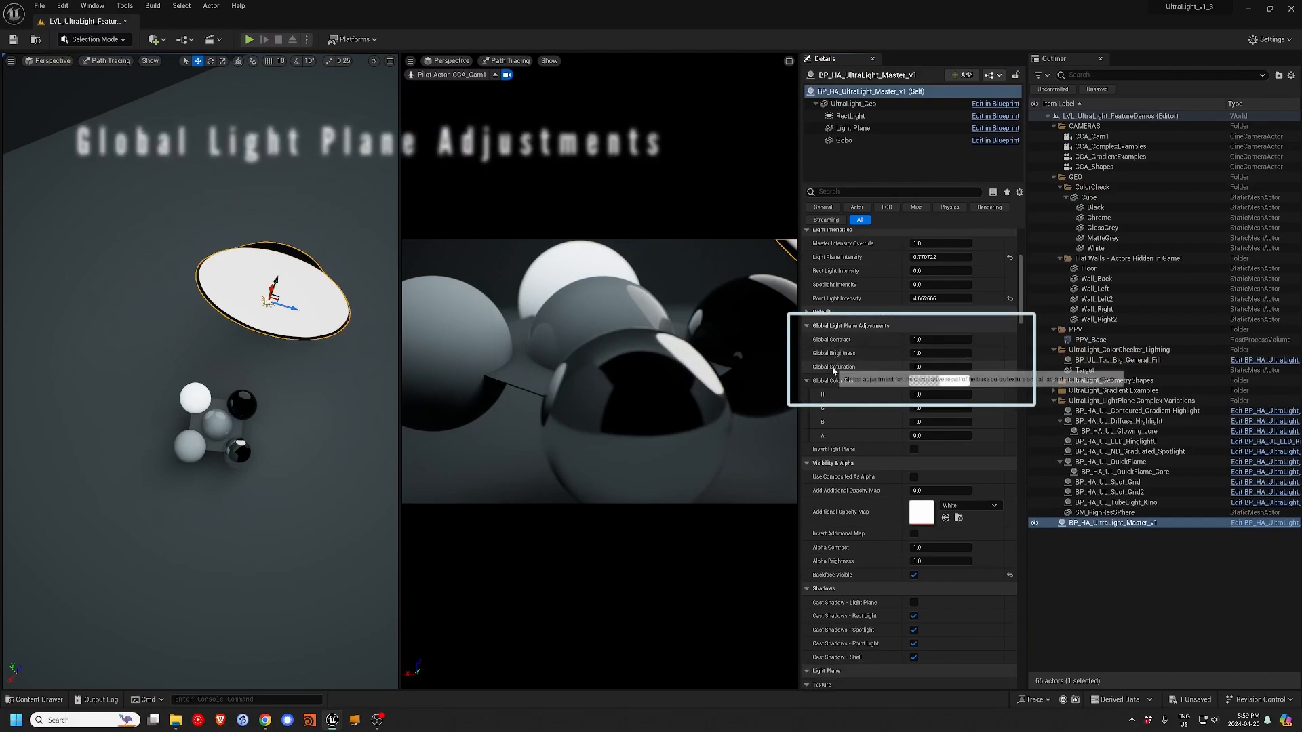
{"action": "left_click", "coordinate": [806, 381]}
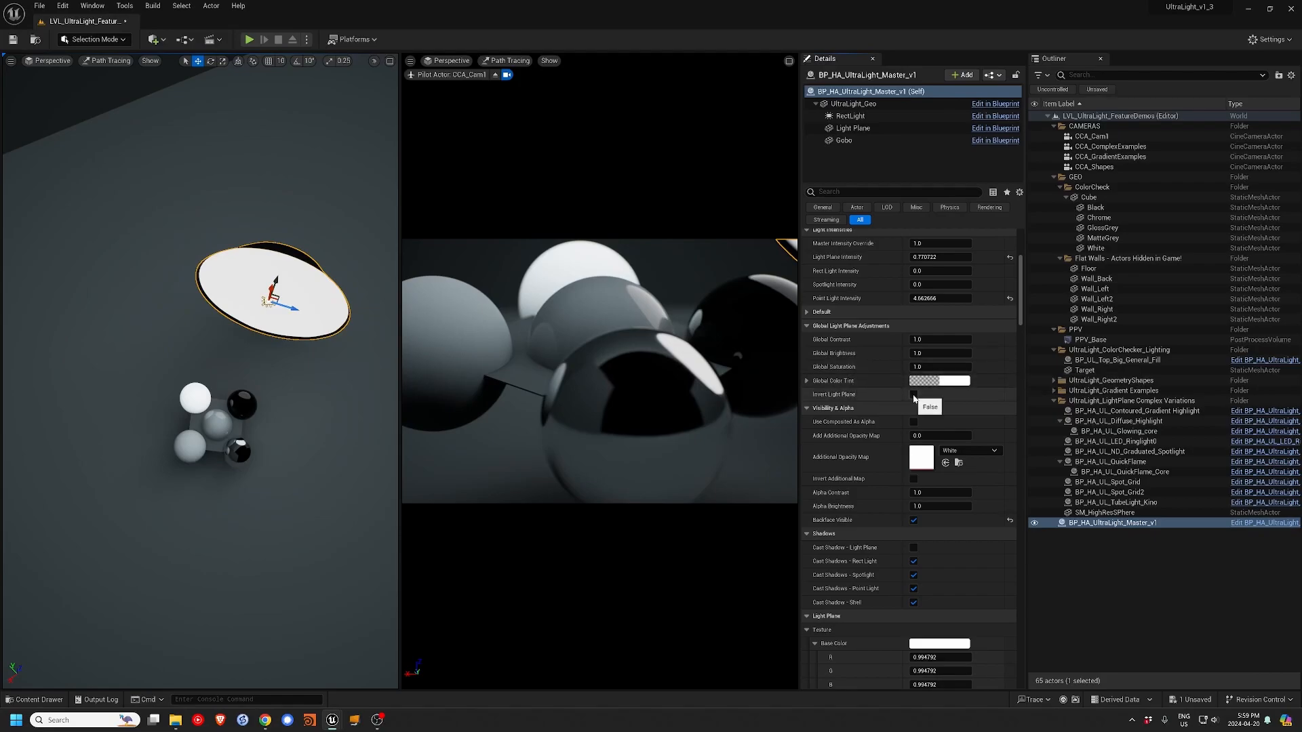
- Toggle Invert Light Plane on and off several times, ending with it off
{"action": "left_click", "coordinate": [913, 395]}
{"action": "left_click", "coordinate": [913, 395]}
{"action": "left_click", "coordinate": [914, 395]}
{"action": "left_click", "coordinate": [913, 395]}
{"action": "left_click", "coordinate": [914, 395]}
{"action": "left_click", "coordinate": [913, 395]}
- Lower the Global Brightness of the light plane slightly, and set it back to 1
{"action": "mouse_move", "coordinate": [920, 354]}
{"action": "left_mouse_down"}
{"action": "mouse_move", "coordinate": [855, 353]}
{"action": "mouse_move", "coordinate": [896, 353]}
{"action": "left_mouse_up"}
{"action": "left_click", "coordinate": [924, 353]}
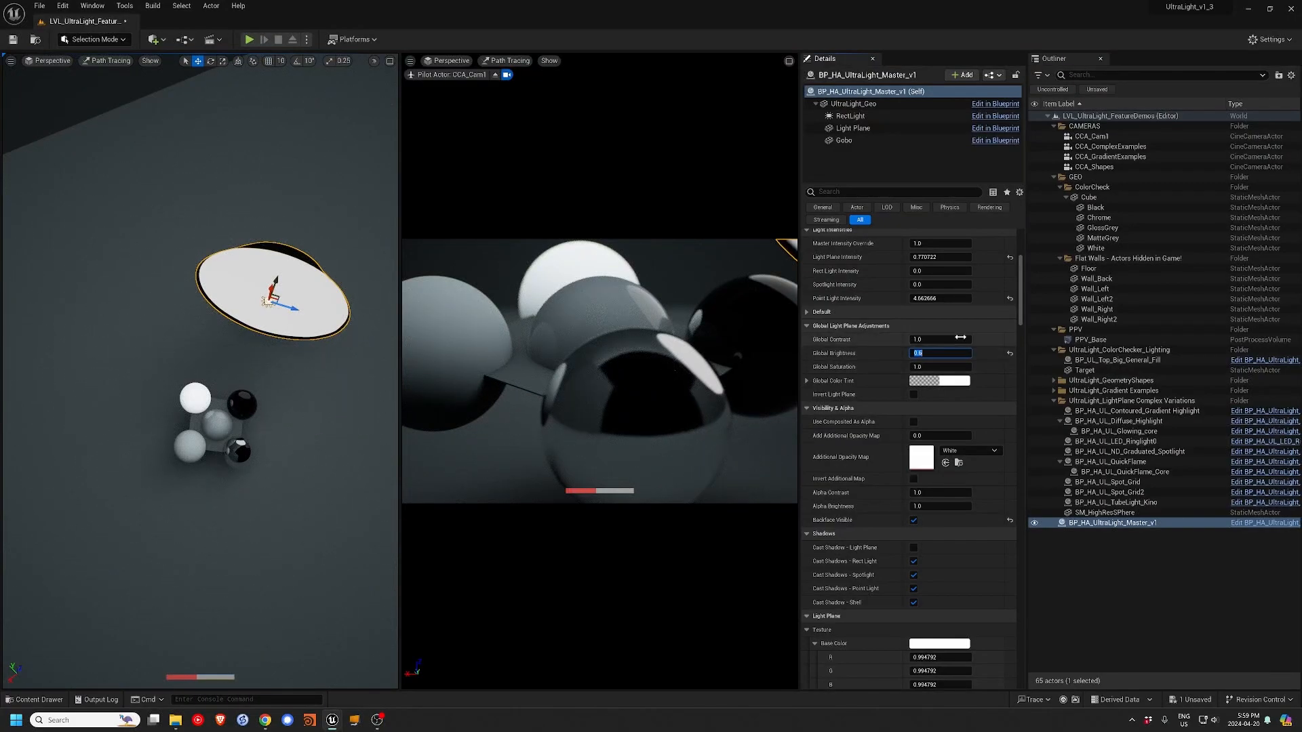
{"action": "type", "text": "1"}
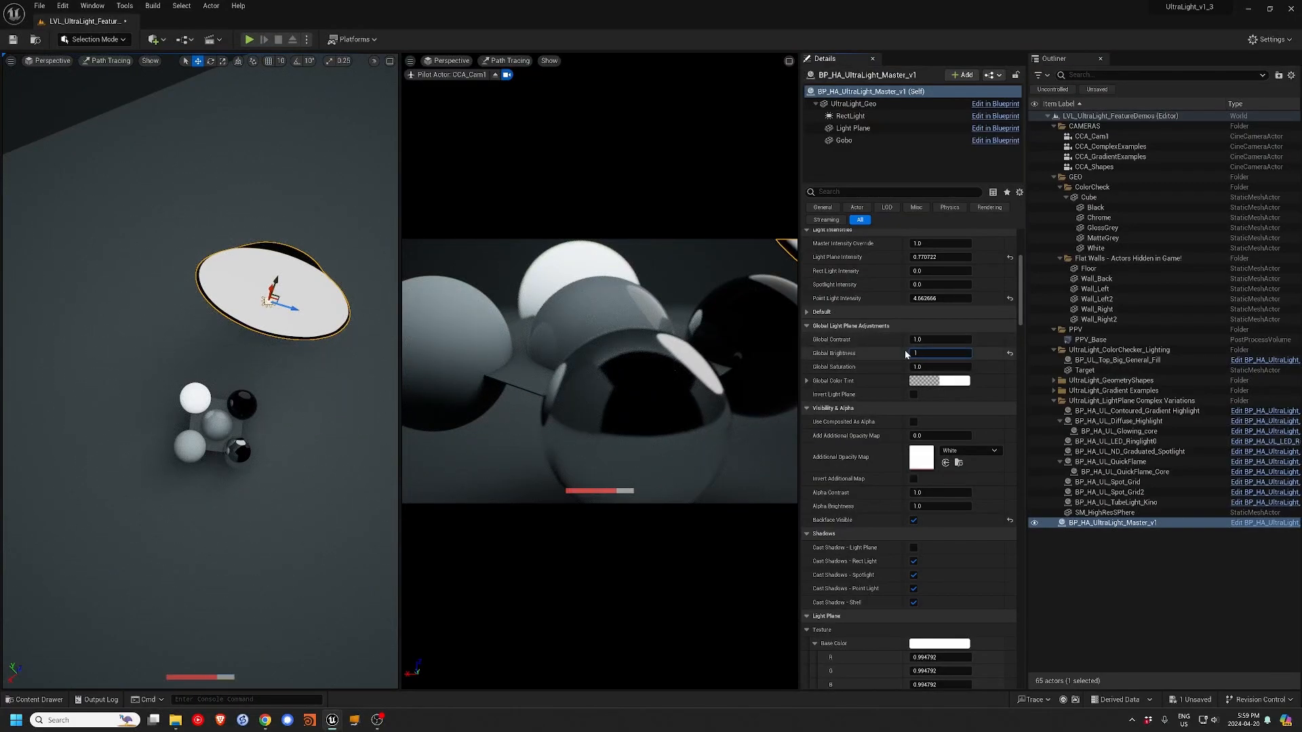
{"action": "key", "text": "Return"}
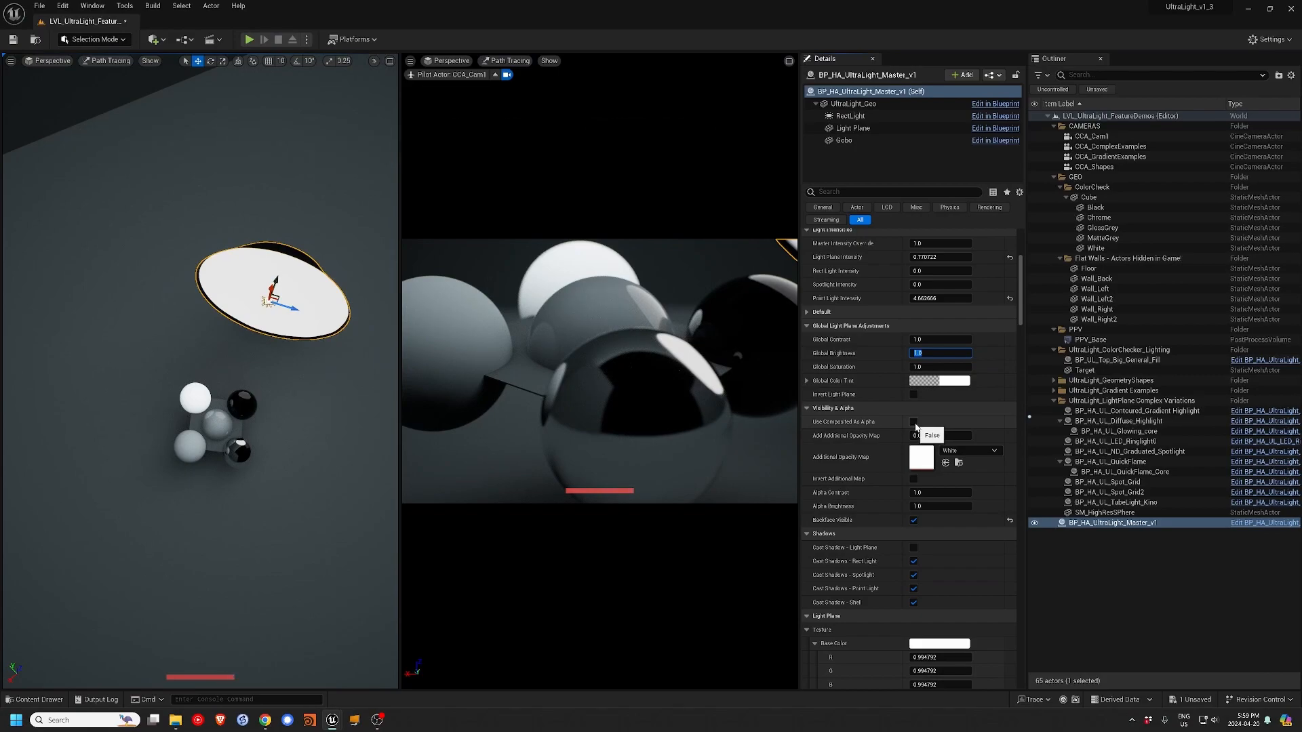
- Change the UltraLight's Material Type to Transparent Material and turn off Use Shell Geometry
{"action": "scroll", "coordinate": [934, 302], "scroll_direction": "up", "scroll_amount": 4}
{"action": "left_click", "coordinate": [937, 289]}
{"action": "left_click", "coordinate": [930, 305]}
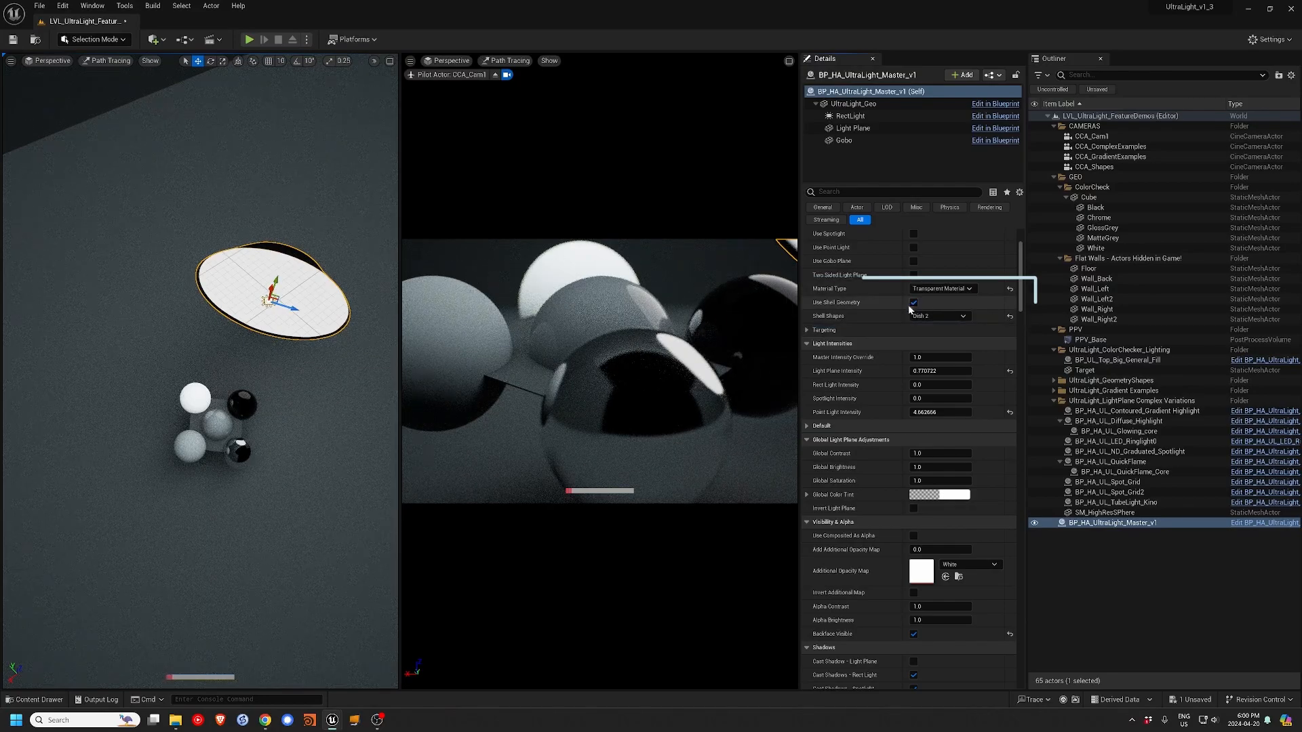
{"action": "left_click", "coordinate": [913, 303]}
- Filter the details for "radial", set the light plane's Radial Opacity to 1, and lower Radial Contrast to about 0.59 along with Radial Global Scale
{"action": "scroll", "coordinate": [923, 434], "scroll_direction": "down", "scroll_amount": 2}
{"action": "left_click", "coordinate": [855, 191]}
{"action": "type", "text": "radial"}
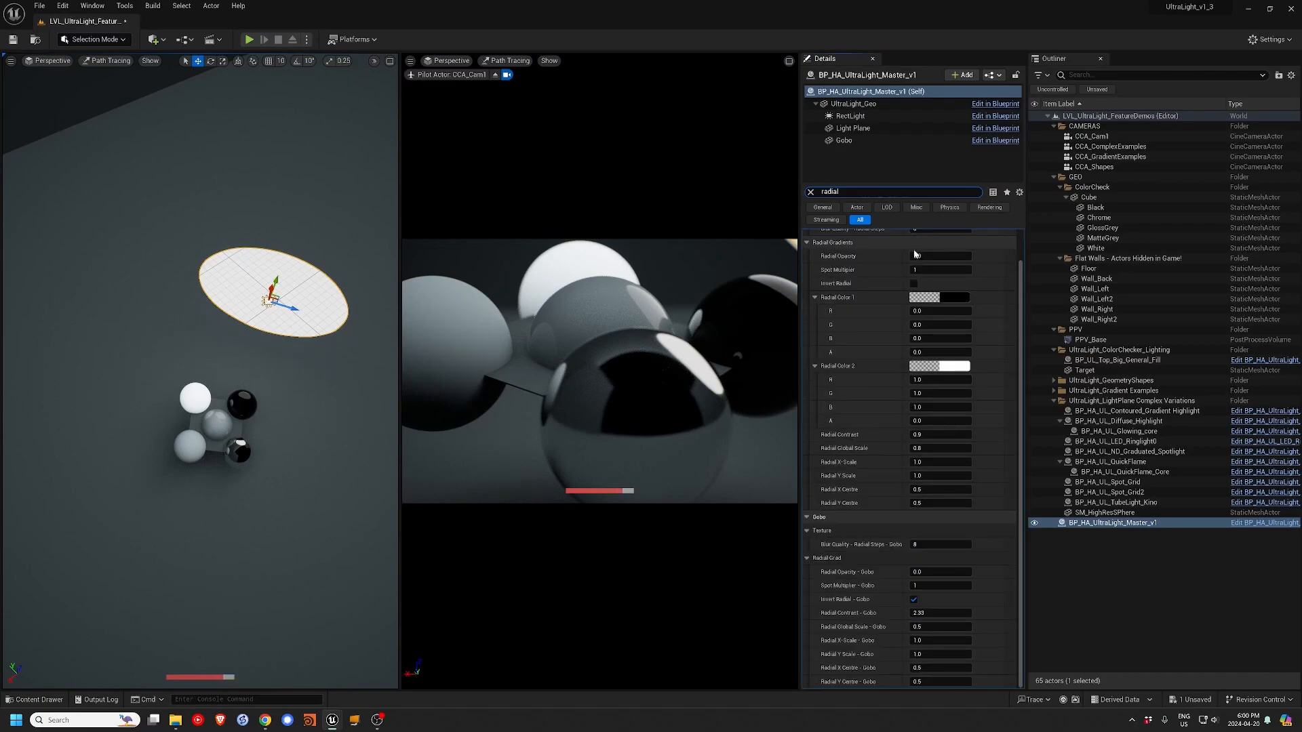
{"action": "left_click", "coordinate": [922, 256]}
{"action": "type", "text": "1"}
{"action": "key", "text": "Return"}
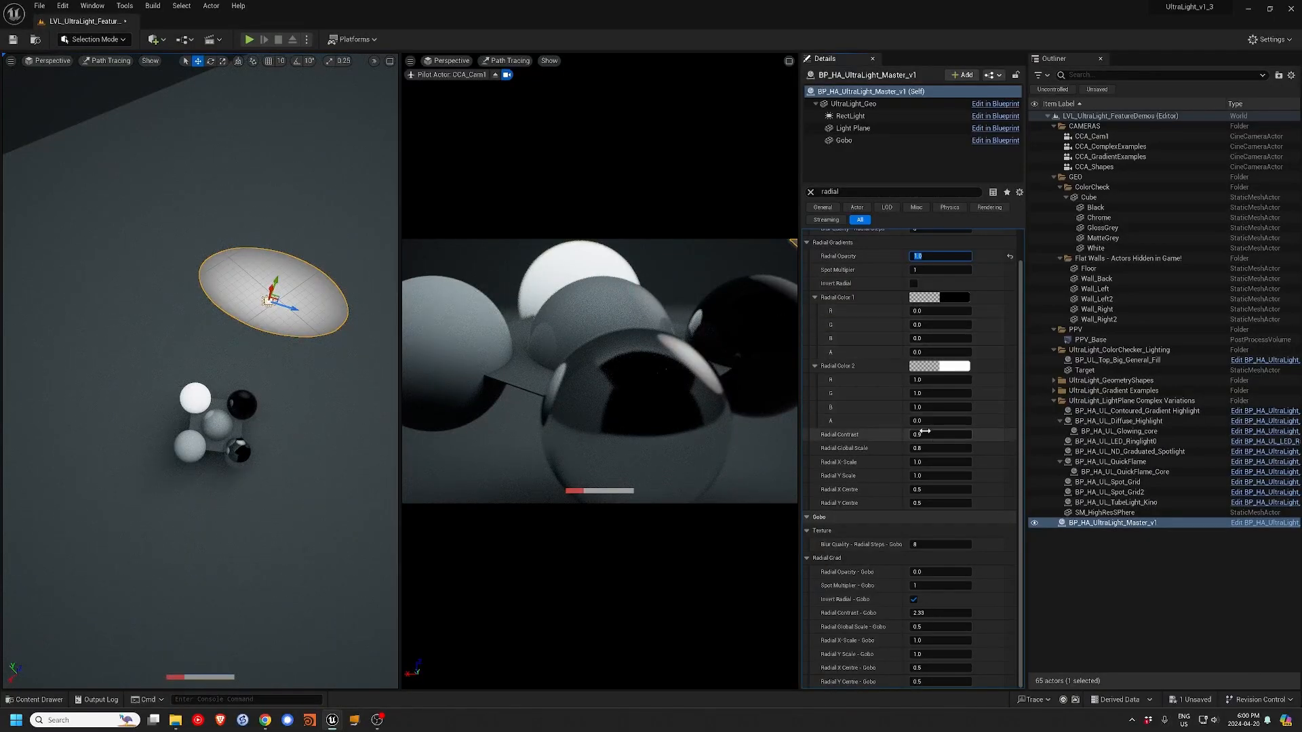
{"action": "mouse_move", "coordinate": [928, 435]}
{"action": "left_mouse_down"}
{"action": "mouse_move", "coordinate": [939, 434]}
{"action": "mouse_move", "coordinate": [910, 448]}
{"action": "left_mouse_up"}
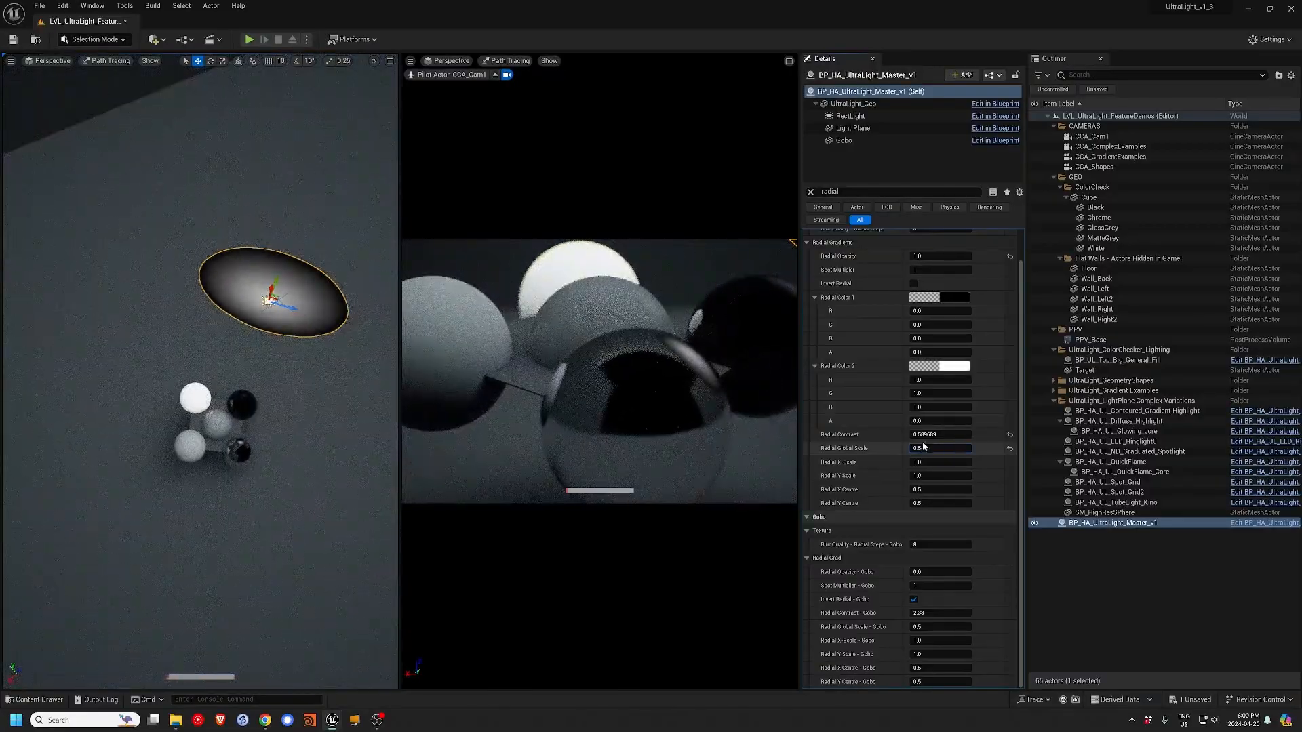
{"action": "left_click", "coordinate": [810, 192]}
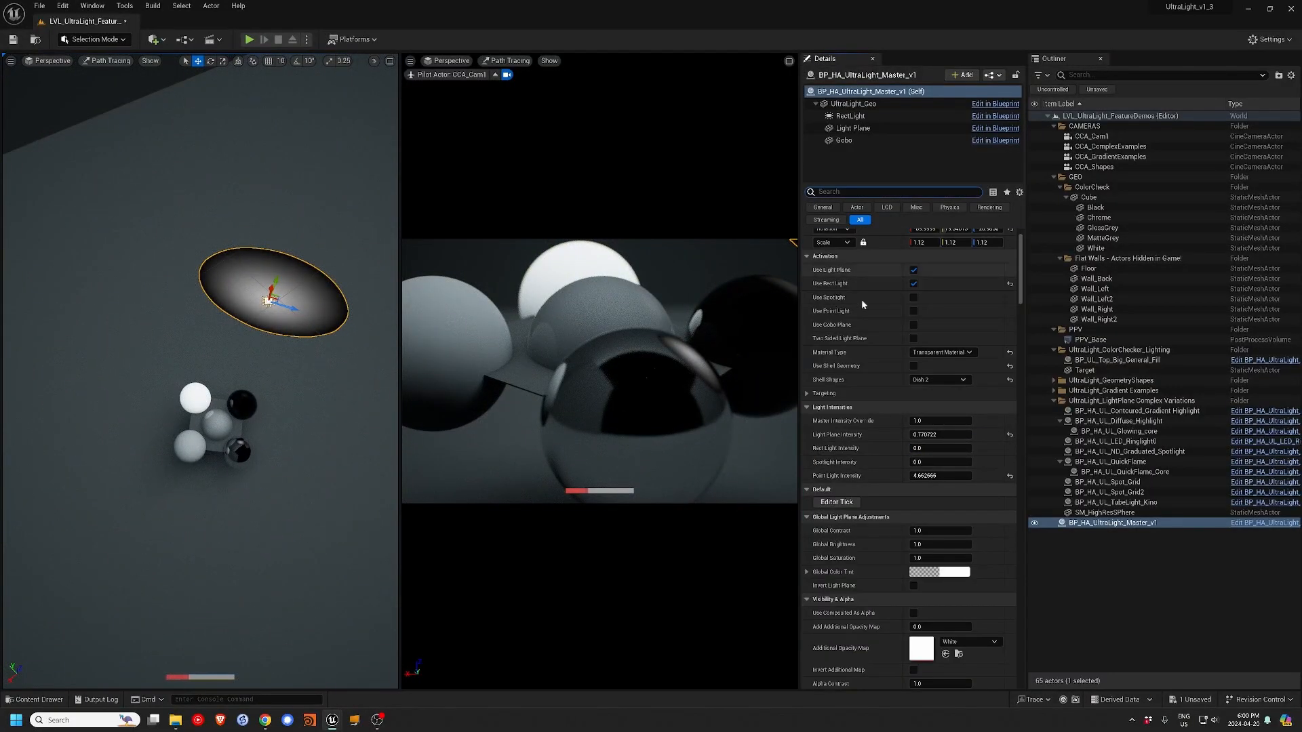
- Turn on Use Composited As Alpha, lower the Alpha Contrast to about 0.37 and raise the Alpha Brightness
{"action": "scroll", "coordinate": [878, 450], "scroll_direction": "down", "scroll_amount": 5}
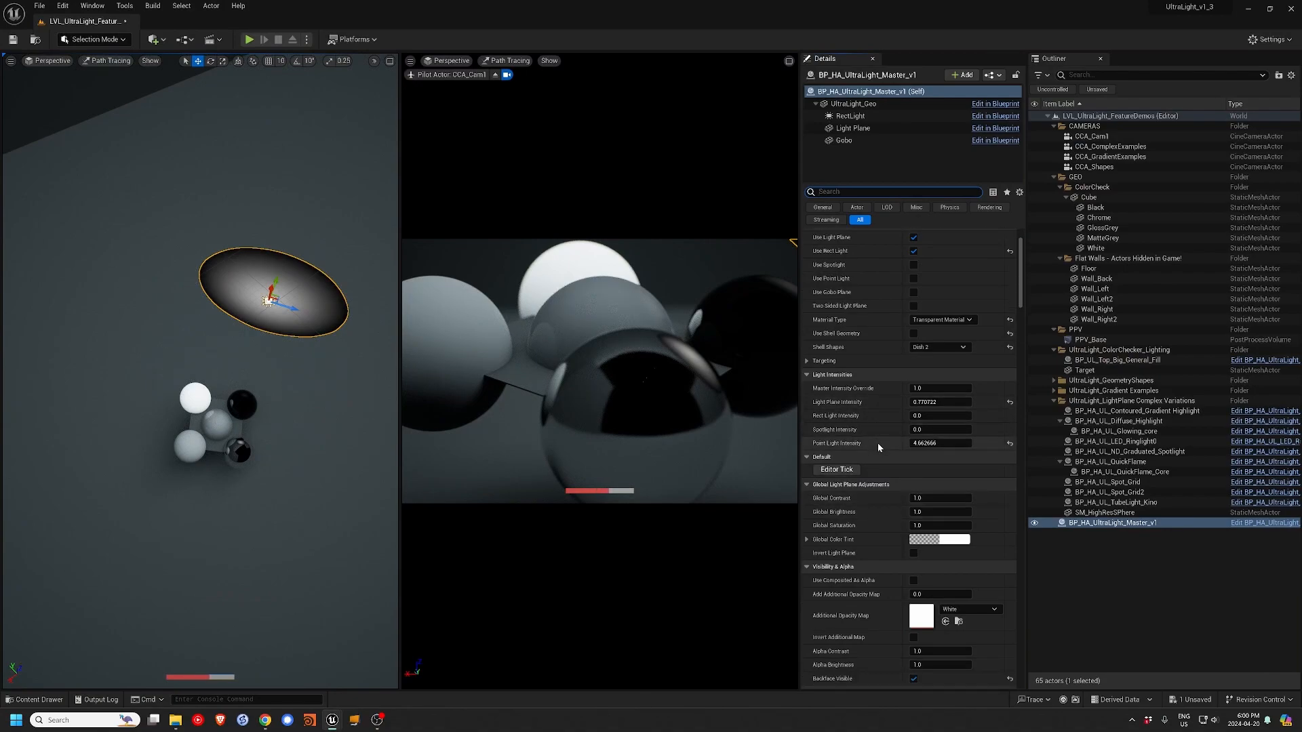
{"action": "left_click", "coordinate": [917, 450]}
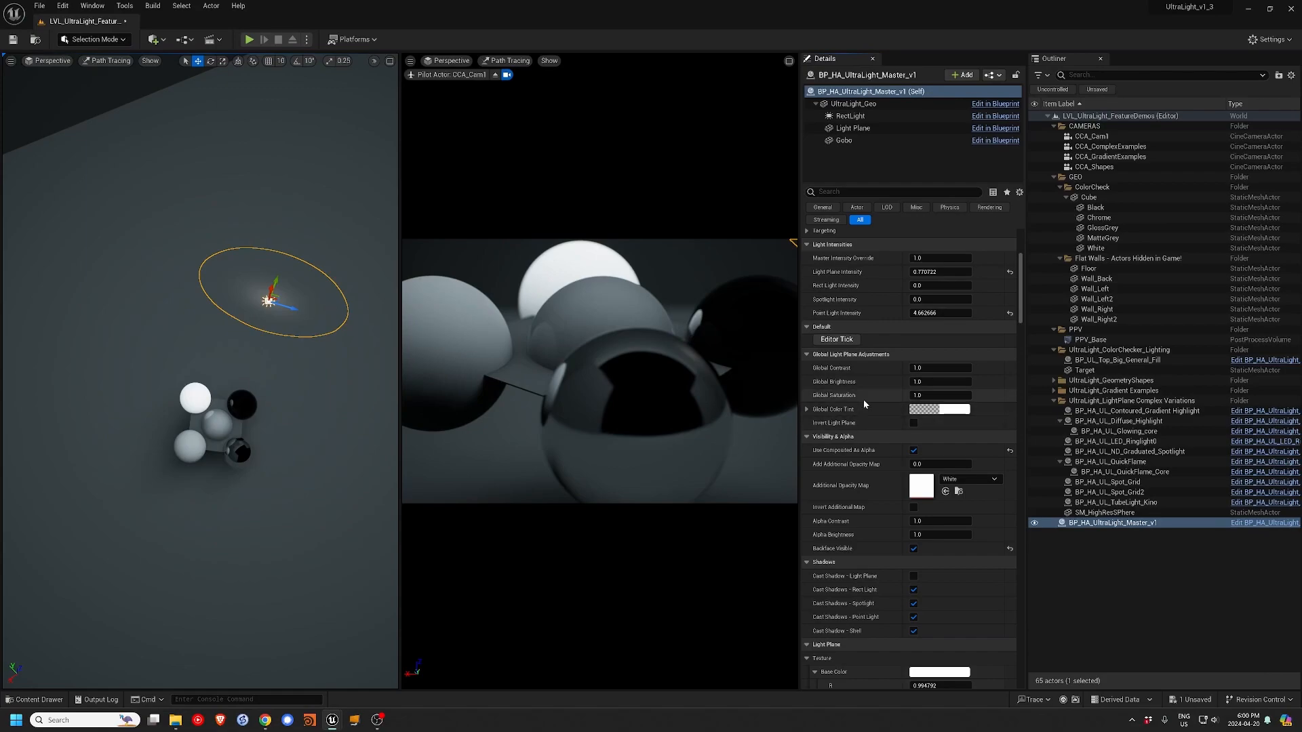
{"action": "mouse_move", "coordinate": [921, 528]}
{"action": "left_mouse_down"}
{"action": "mouse_move", "coordinate": [908, 542]}
{"action": "mouse_move", "coordinate": [971, 535]}
{"action": "mouse_move", "coordinate": [903, 522]}
{"action": "left_mouse_up"}
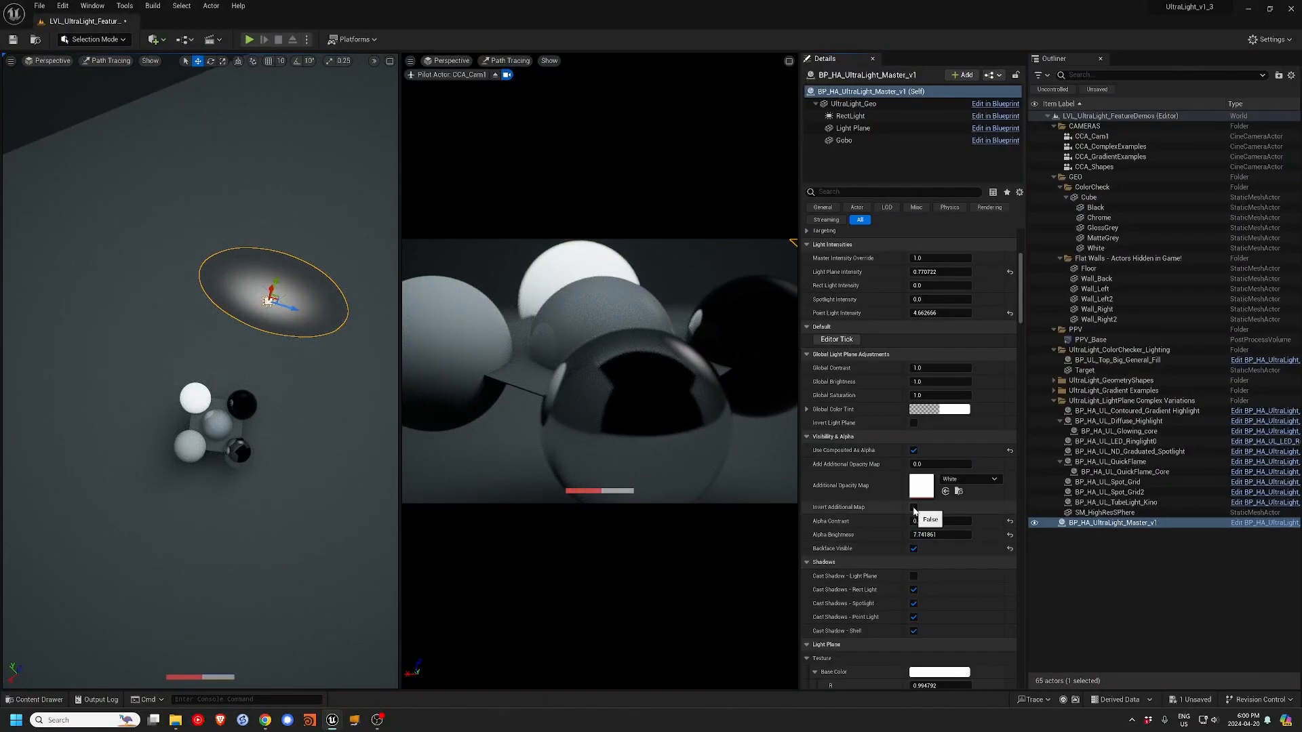
- Set Add Additional Opacity Map to 1 with the T_GridChecker_A texture, and lower Alpha Contrast to about 0.20 while adjusting Alpha Brightness
{"action": "left_click", "coordinate": [918, 464]}
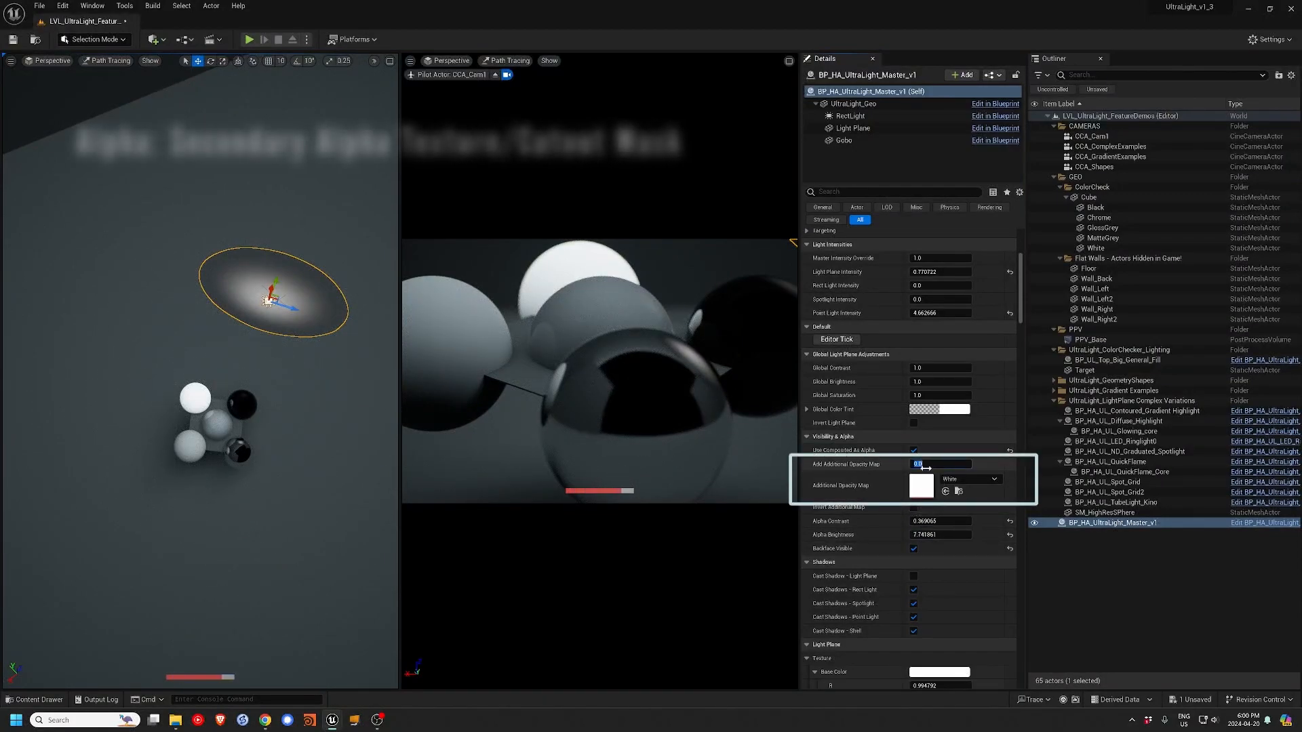
{"action": "type", "text": "1"}
{"action": "key", "text": "Return"}
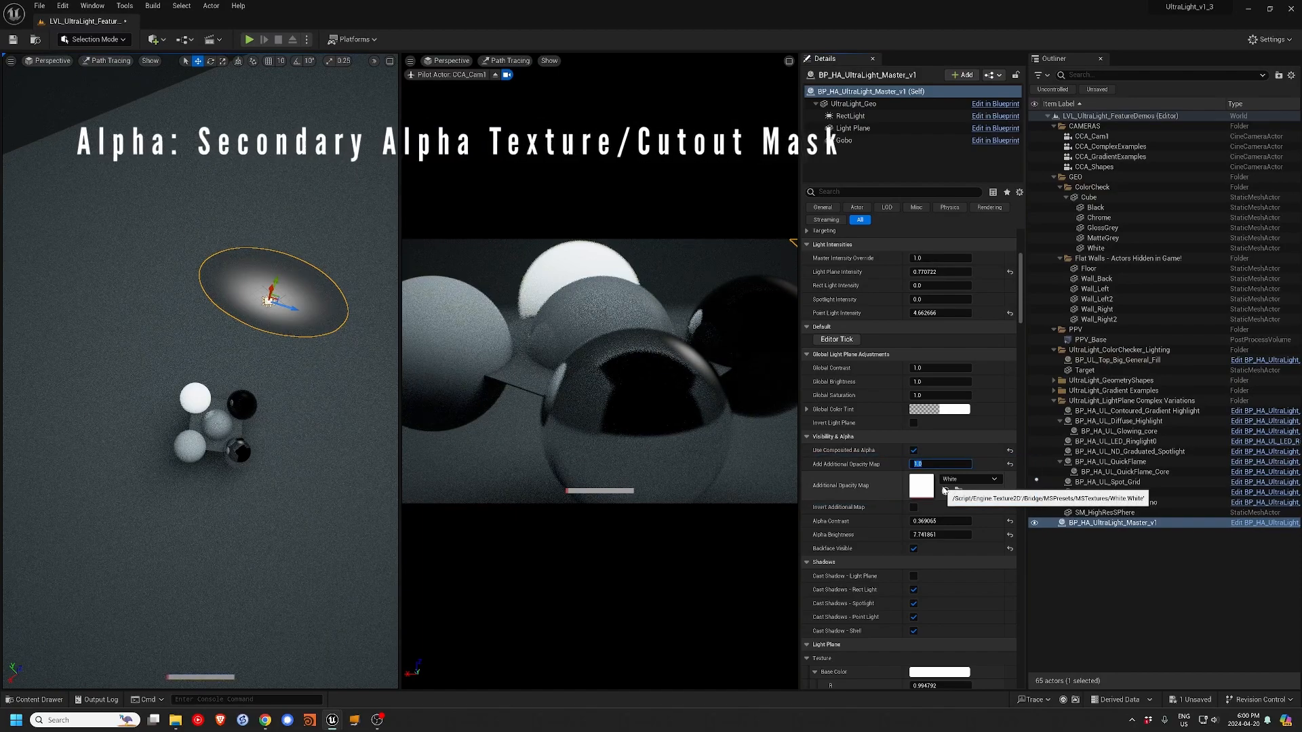
{"action": "left_click", "coordinate": [966, 479]}
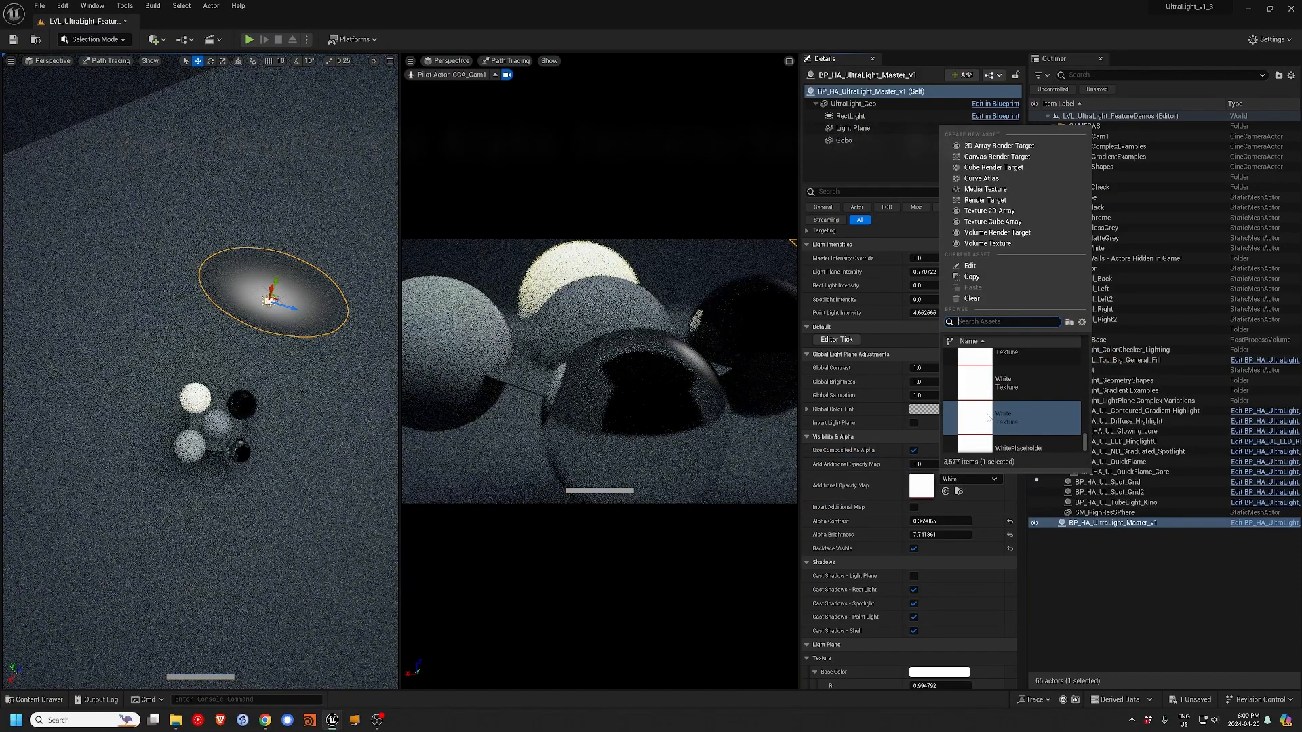
{"action": "type", "text": "check"}
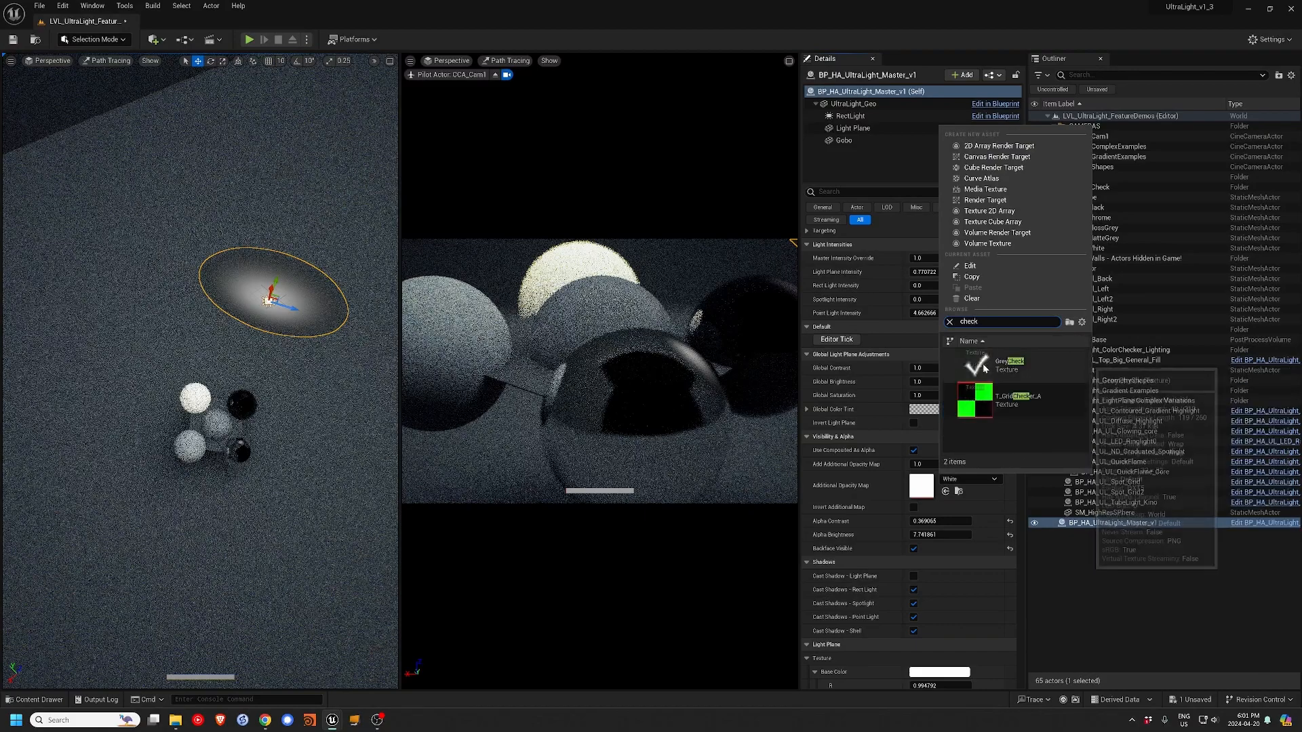
{"action": "left_click", "coordinate": [980, 404]}
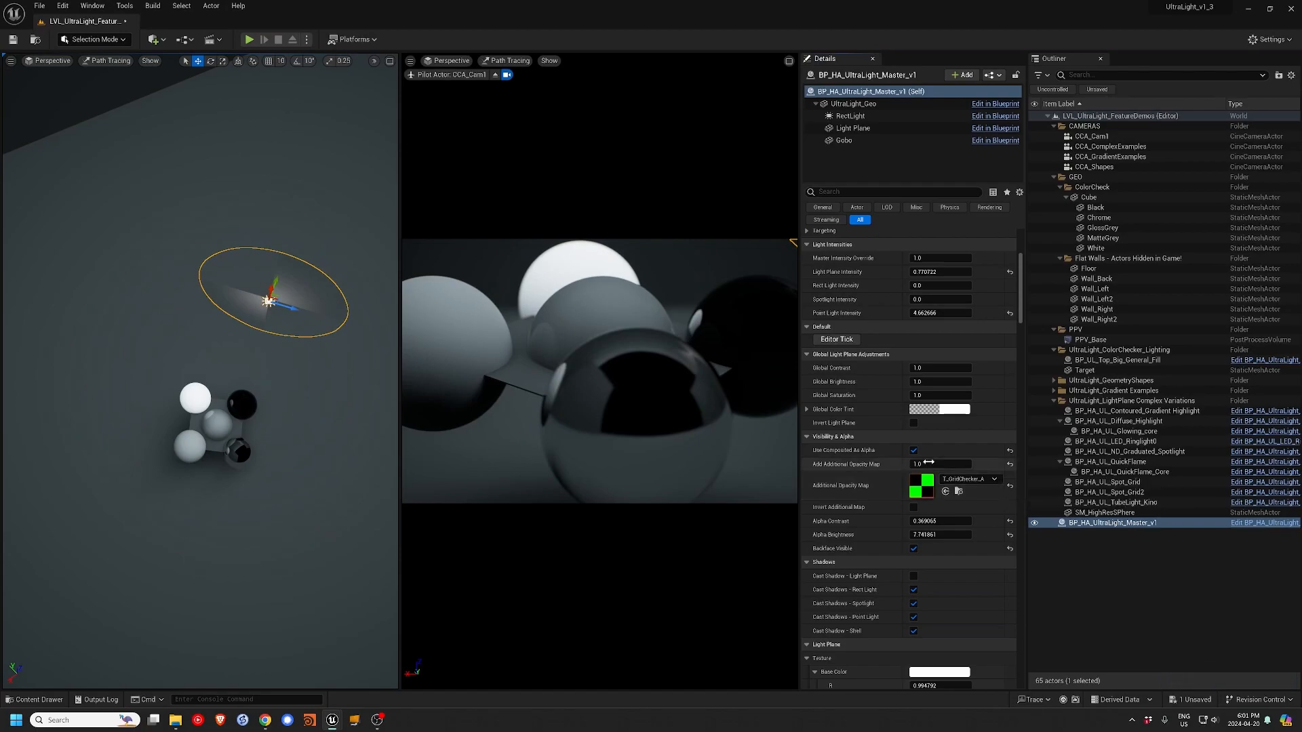
{"action": "mouse_move", "coordinate": [926, 522]}
{"action": "left_mouse_down"}
{"action": "mouse_move", "coordinate": [902, 522]}
{"action": "mouse_move", "coordinate": [923, 521]}
{"action": "mouse_move", "coordinate": [922, 535]}
{"action": "left_mouse_up"}
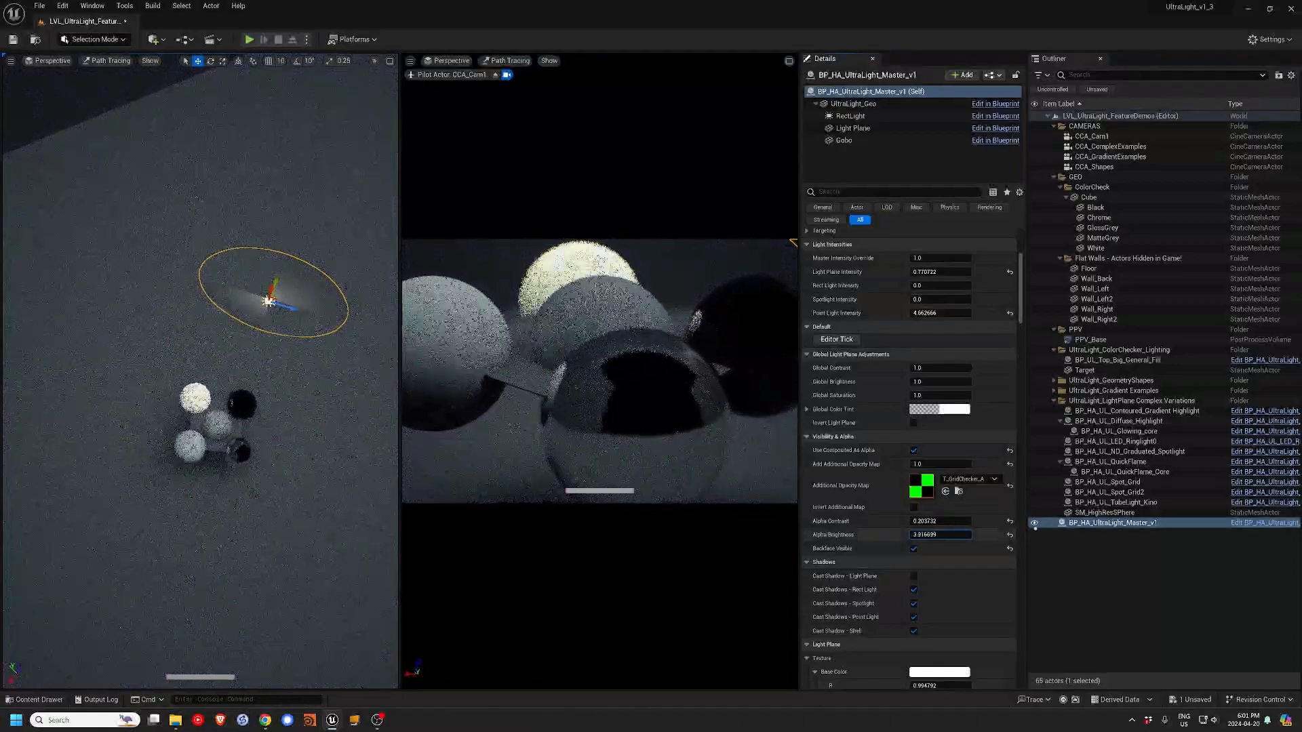
- Collapse the Visibility & Alpha section and toggle shadow casting for the light plane on and back off
{"action": "left_click", "coordinate": [838, 437]}
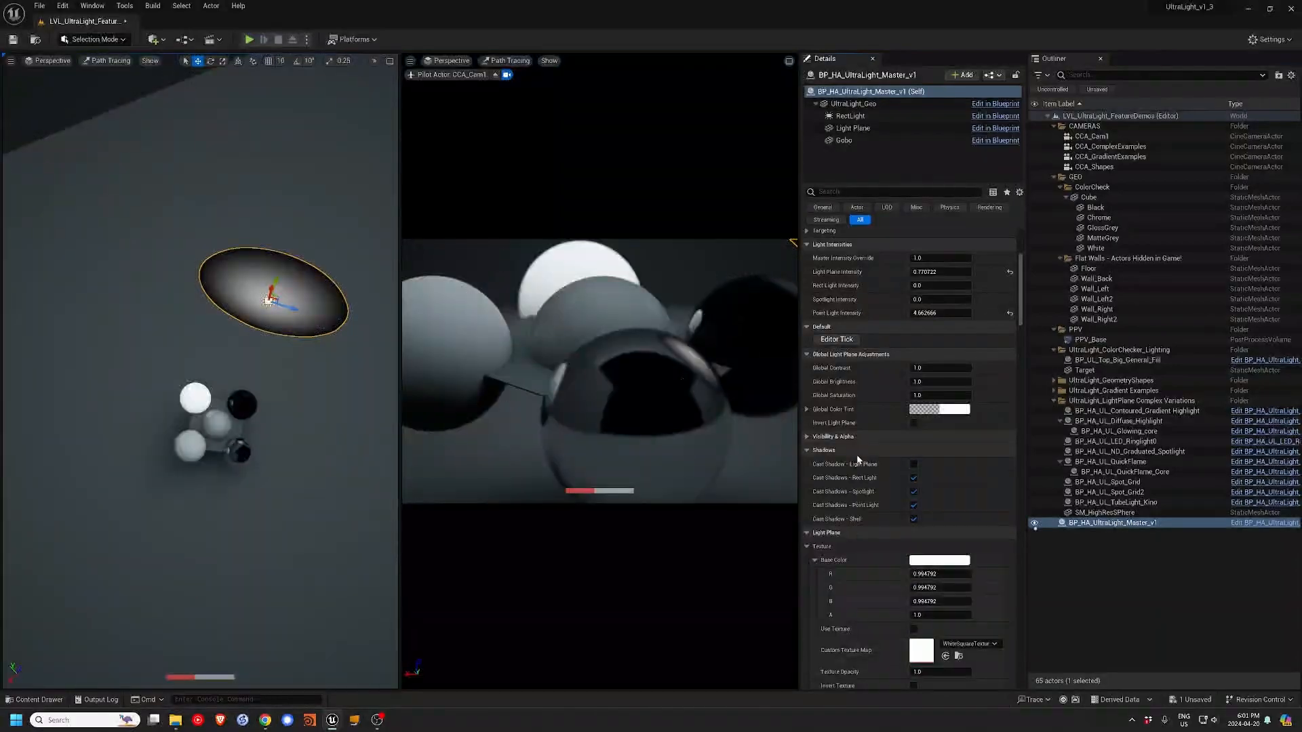
{"action": "left_click", "coordinate": [913, 465]}
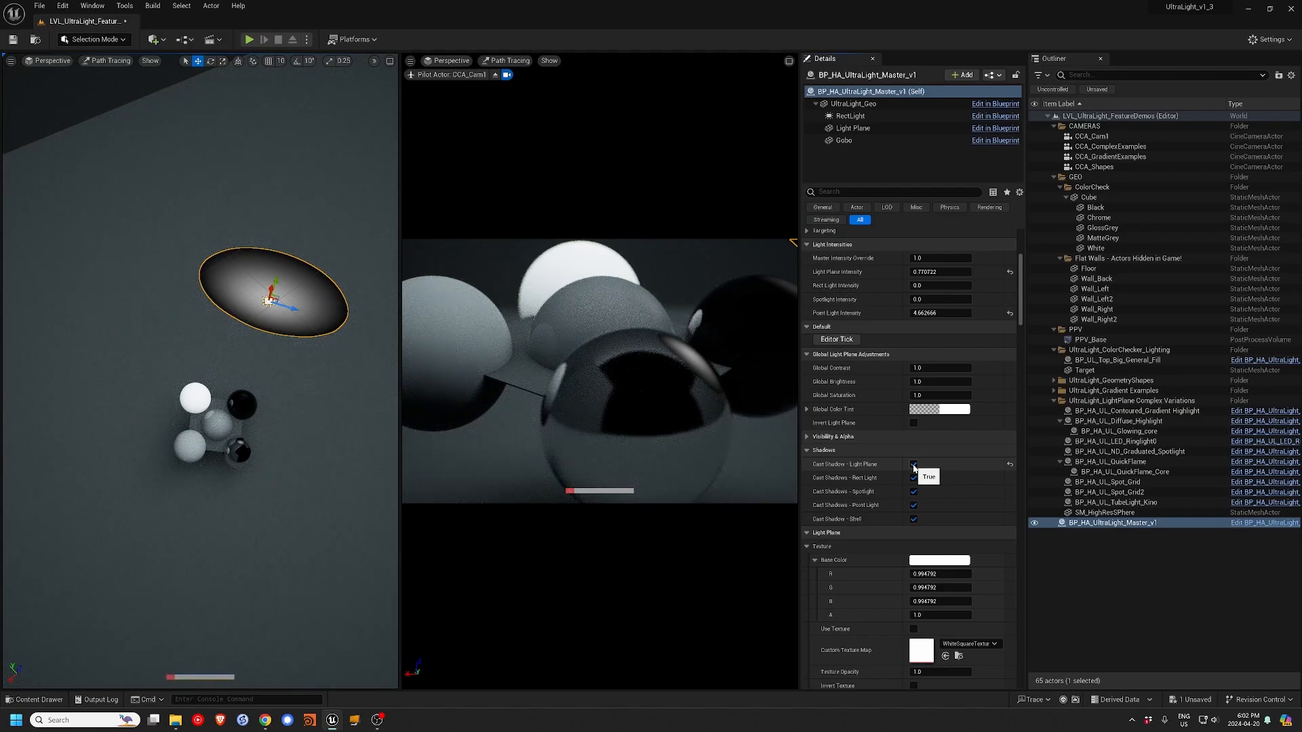
{"action": "left_click", "coordinate": [913, 465]}
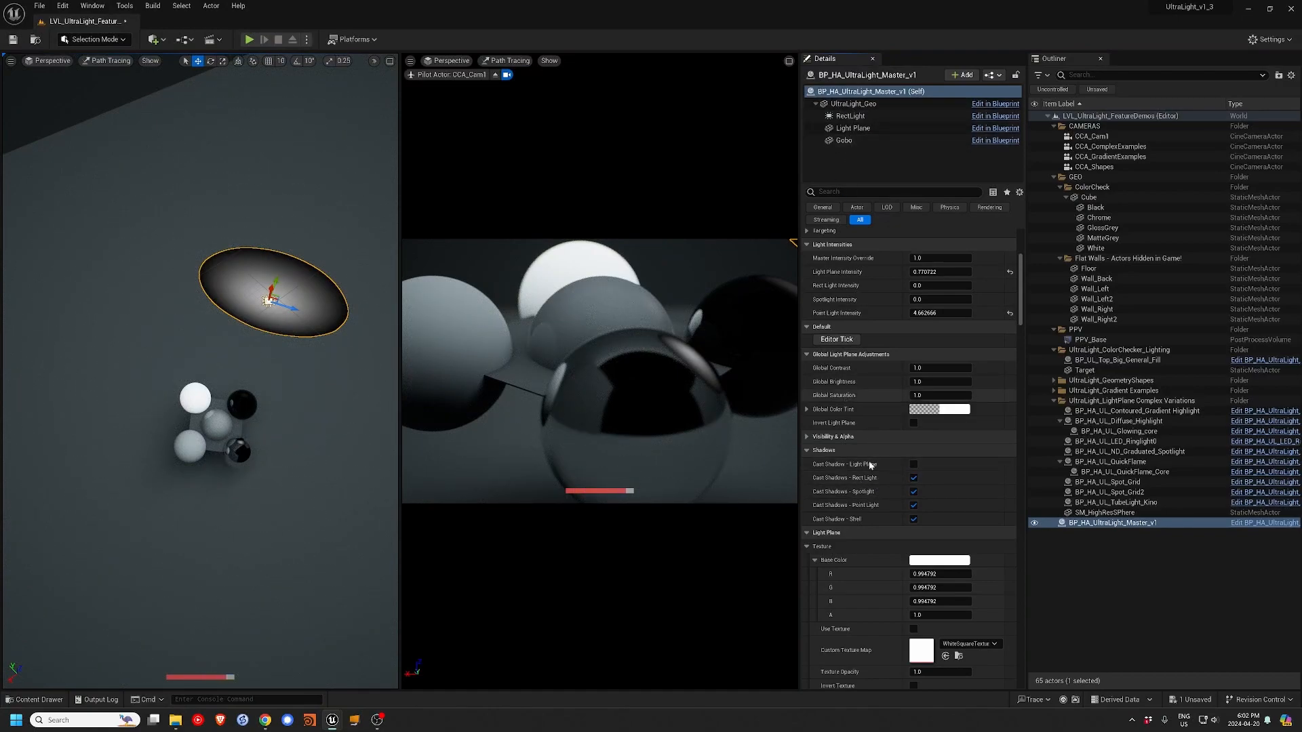
- Turn off shadow casting for the point light, spotlight and rect light, and check the RectLight component's Cast Shadows setting
{"action": "left_click", "coordinate": [913, 505]}
{"action": "left_click", "coordinate": [914, 491]}
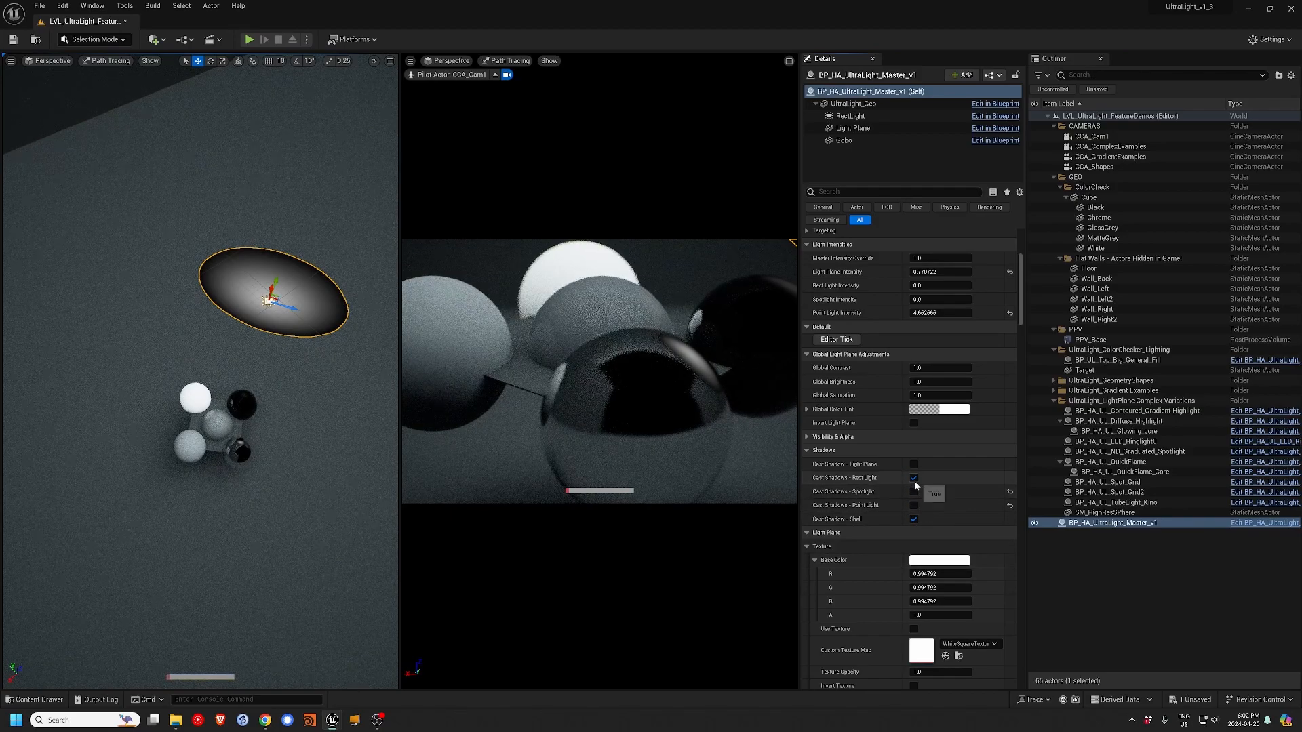
{"action": "left_click", "coordinate": [852, 119]}
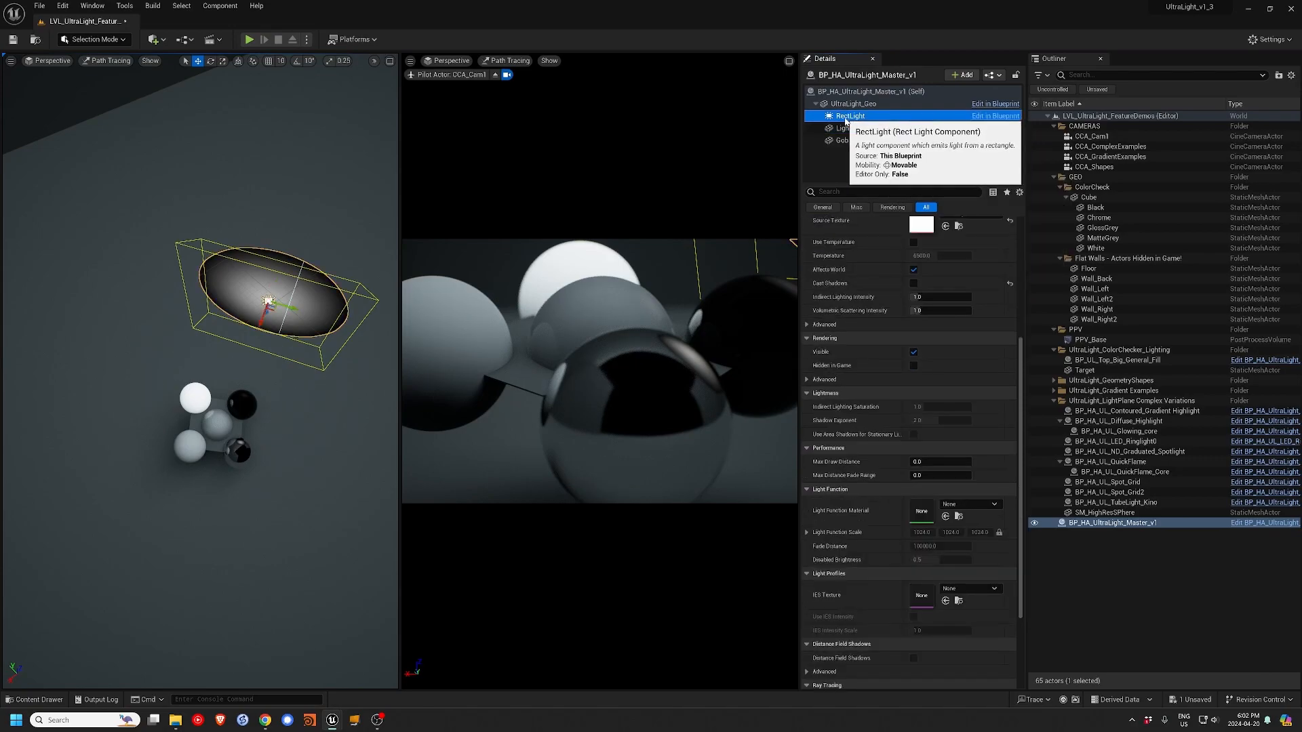
{"action": "left_click", "coordinate": [856, 92]}
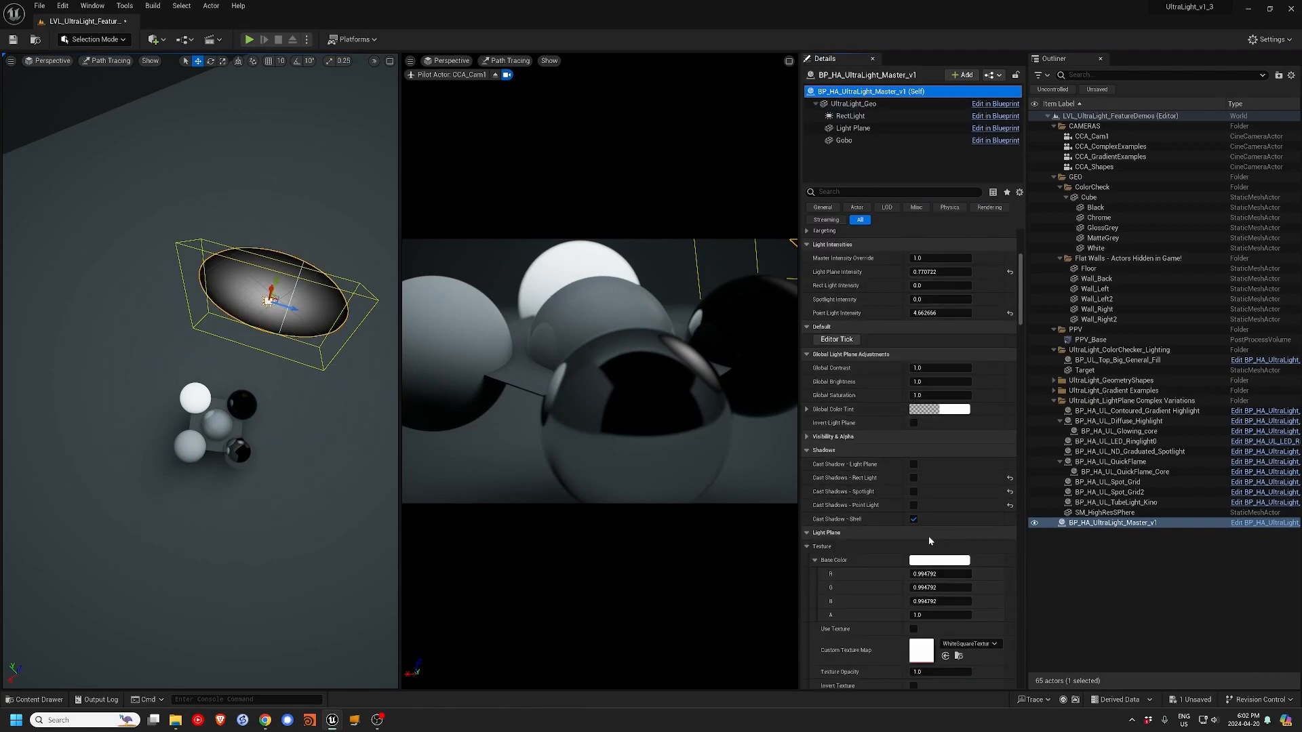
- Toggle the shell's shadow casting off and on, and re-enable shadow casting for the point light, spotlight and rect light
{"action": "left_click", "coordinate": [914, 519]}
{"action": "left_click", "coordinate": [914, 520]}
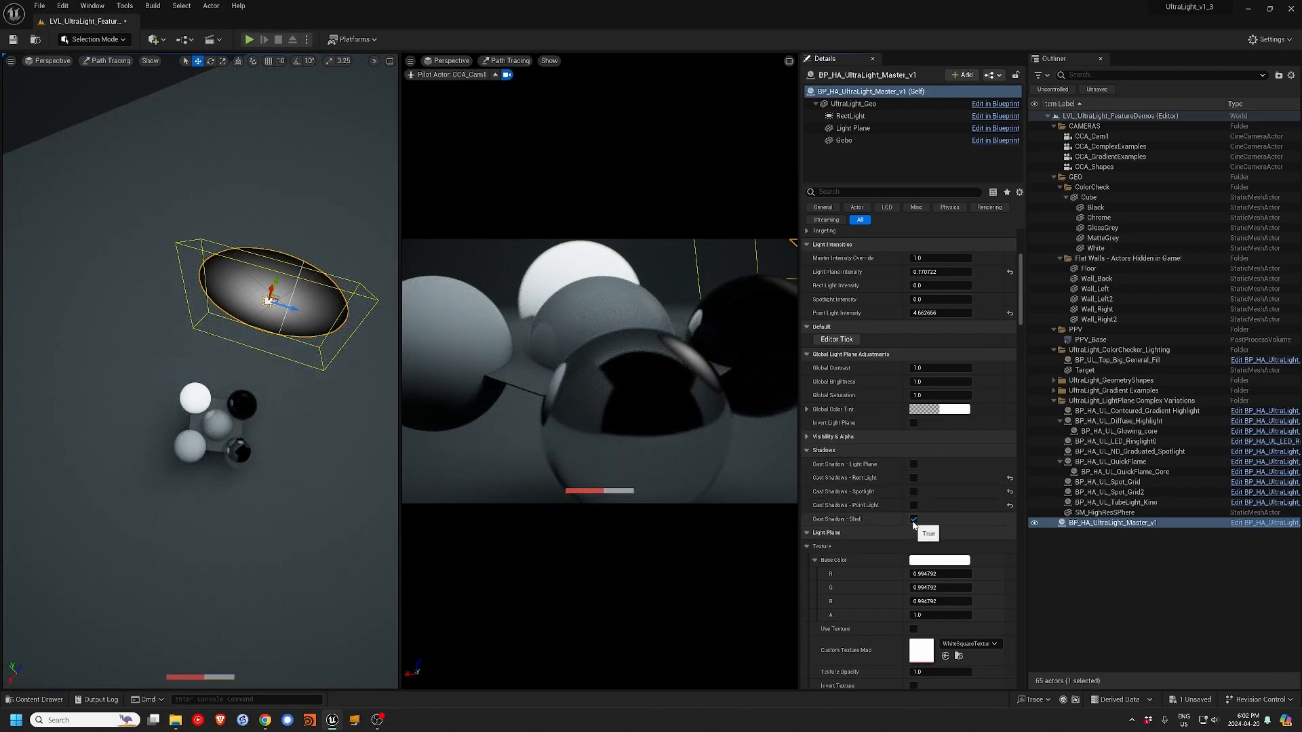
{"action": "left_click", "coordinate": [914, 491]}
{"action": "left_click", "coordinate": [913, 478]}
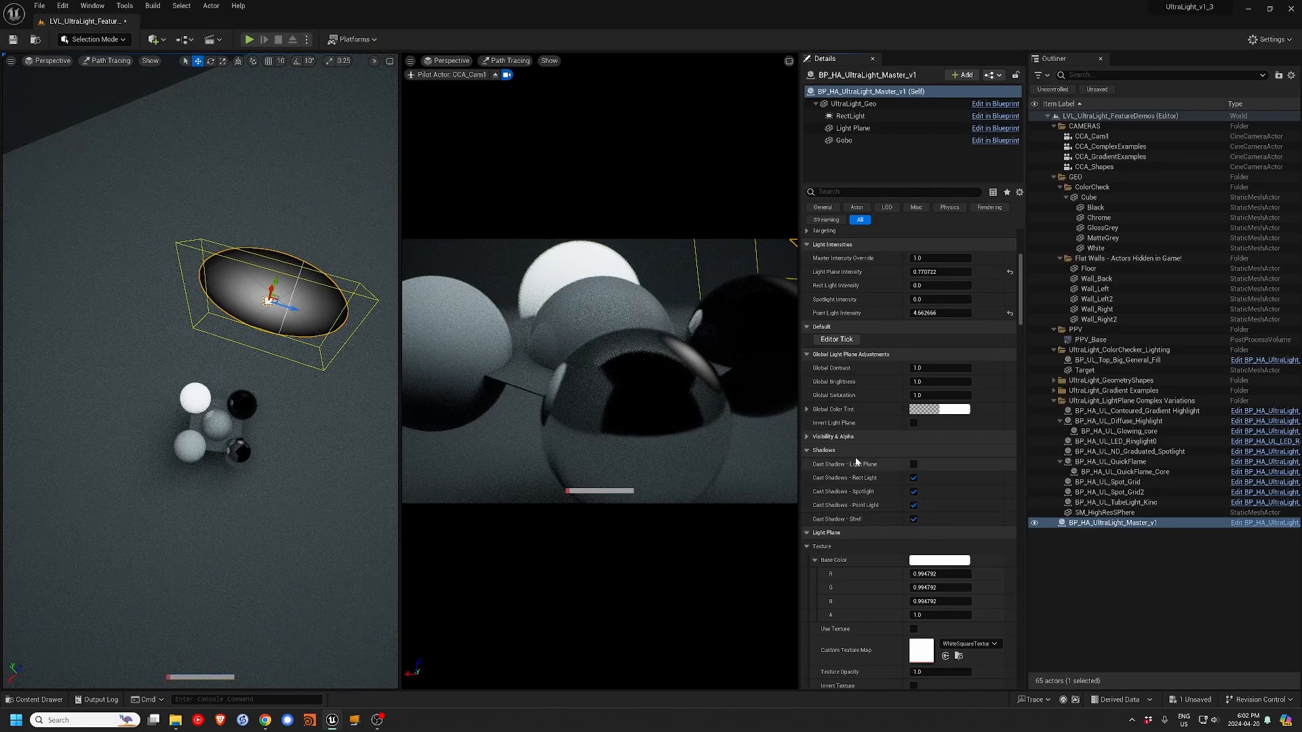
- Collapse the Shadows, Light Plane, lights and Gobo sections in the UltraLight's details
{"action": "left_click", "coordinate": [807, 451]}
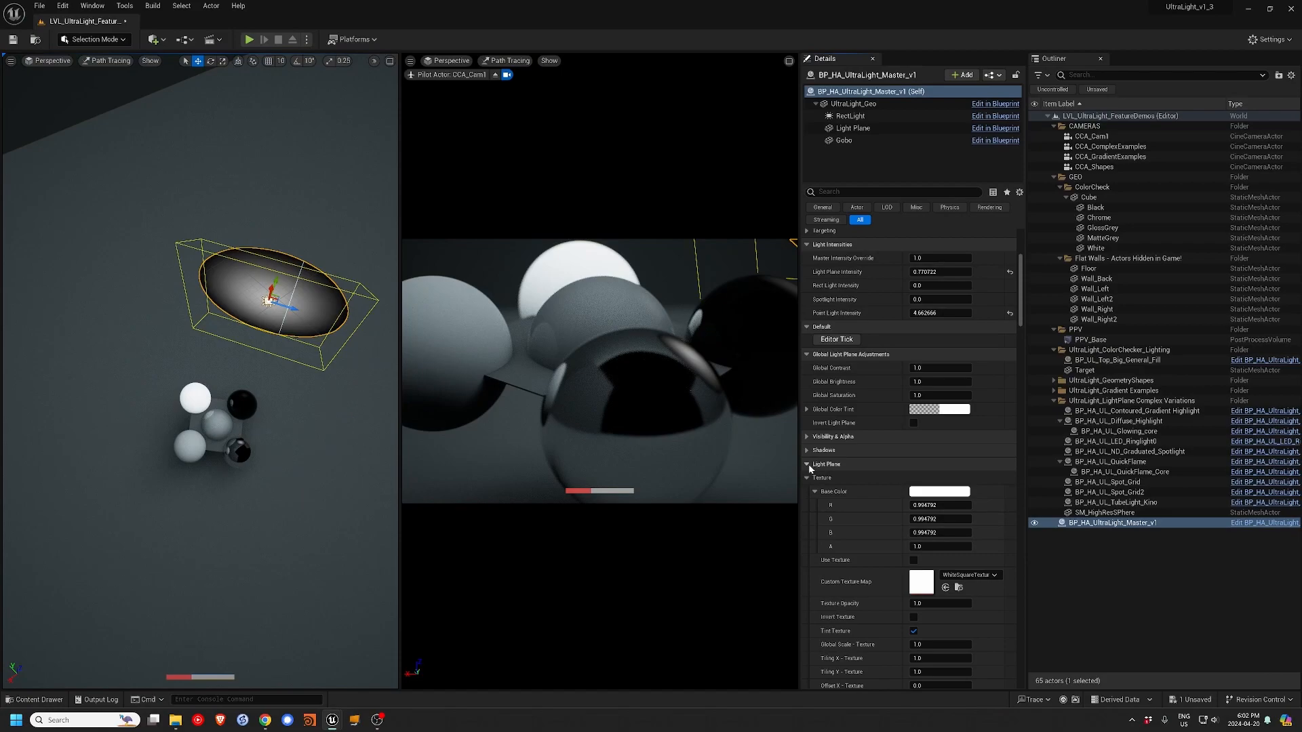
{"action": "left_click", "coordinate": [807, 465]}
{"action": "left_click", "coordinate": [807, 492]}
{"action": "left_click", "coordinate": [807, 492]}
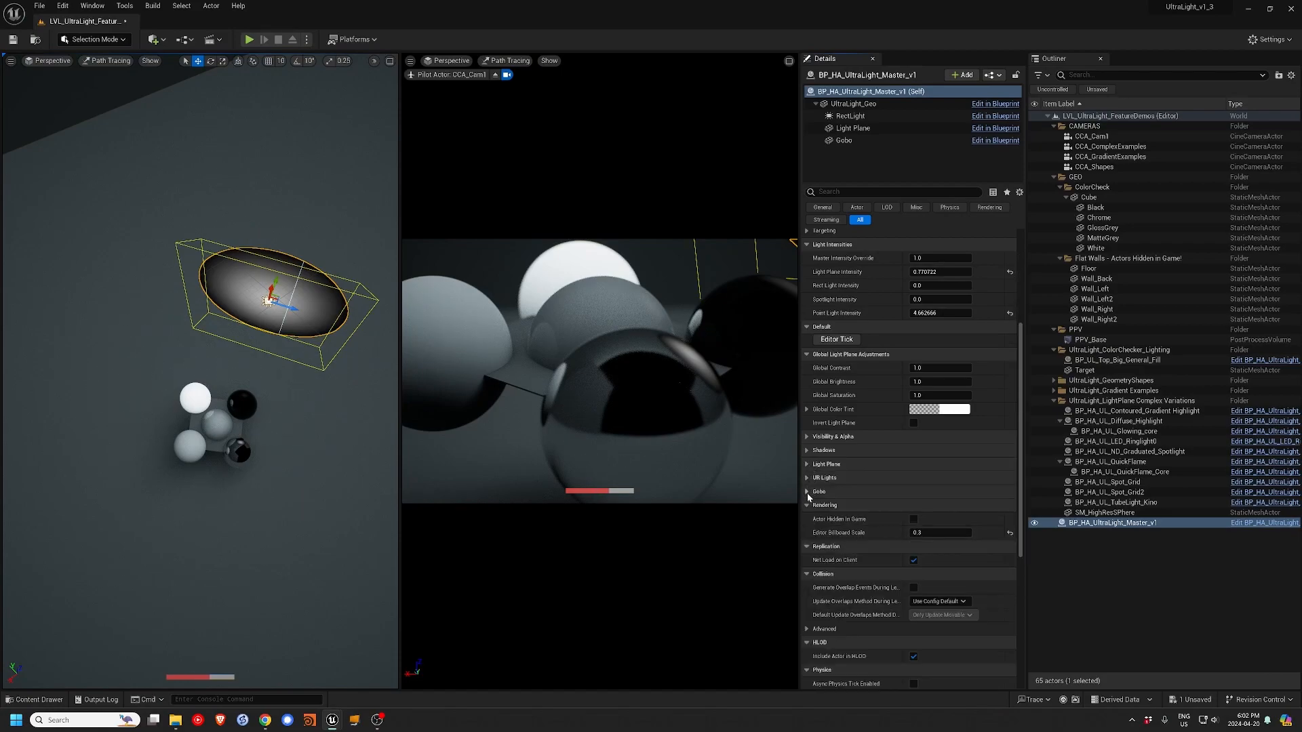
{"action": "left_click", "coordinate": [807, 505]}
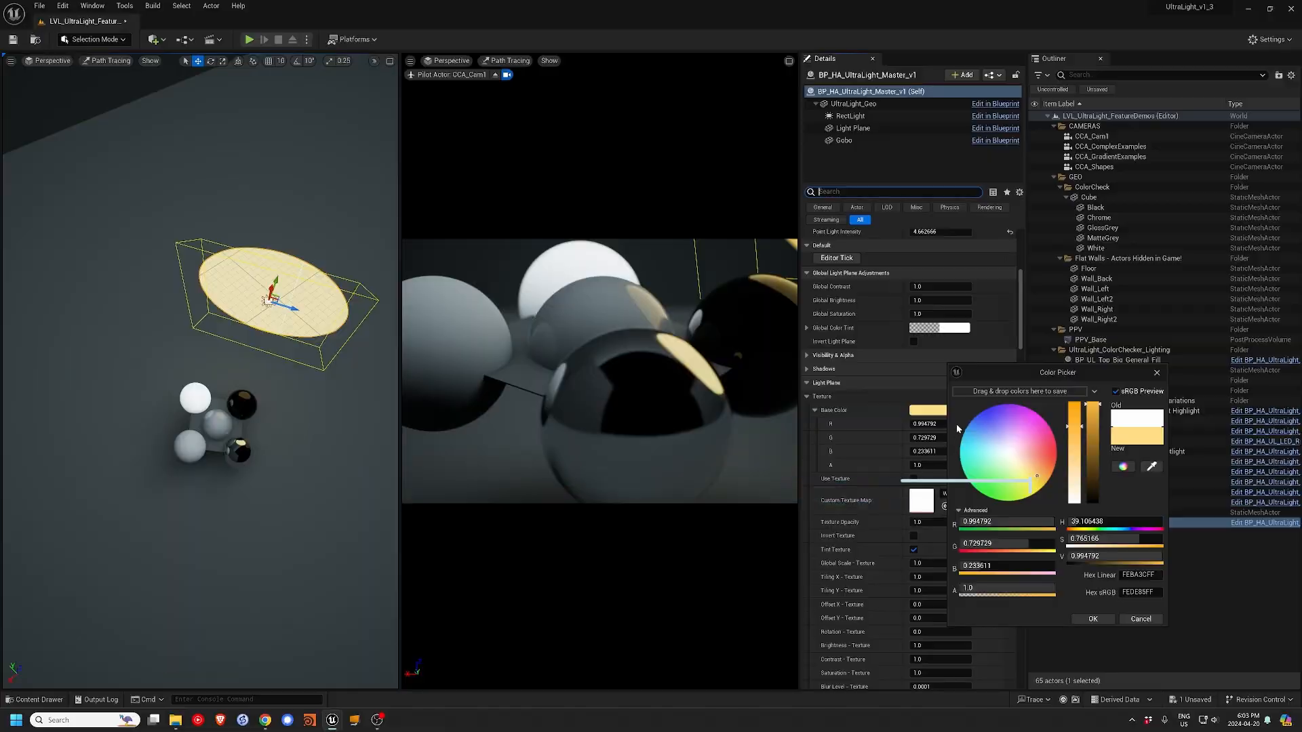
- Set the light plane's Base Color to a light pink of about R 0.99, G 0.45, B 0.49
{"action": "left_click_drag", "start_coordinate": [979, 372], "coordinate": [1055, 328]}
{"action": "left_click", "coordinate": [1109, 402]}
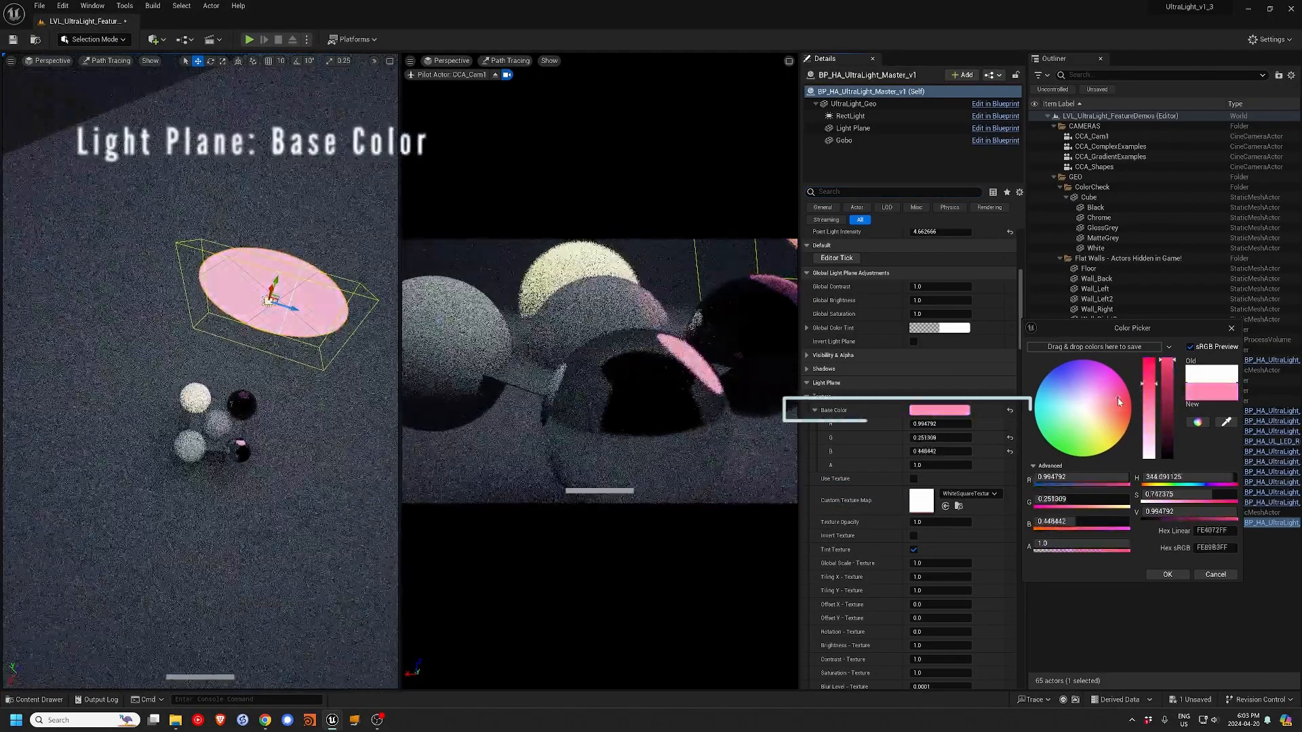
{"action": "mouse_move", "coordinate": [1109, 401]}
{"action": "left_mouse_down"}
{"action": "mouse_move", "coordinate": [1103, 415]}
{"action": "mouse_move", "coordinate": [1110, 406]}
{"action": "left_mouse_up"}
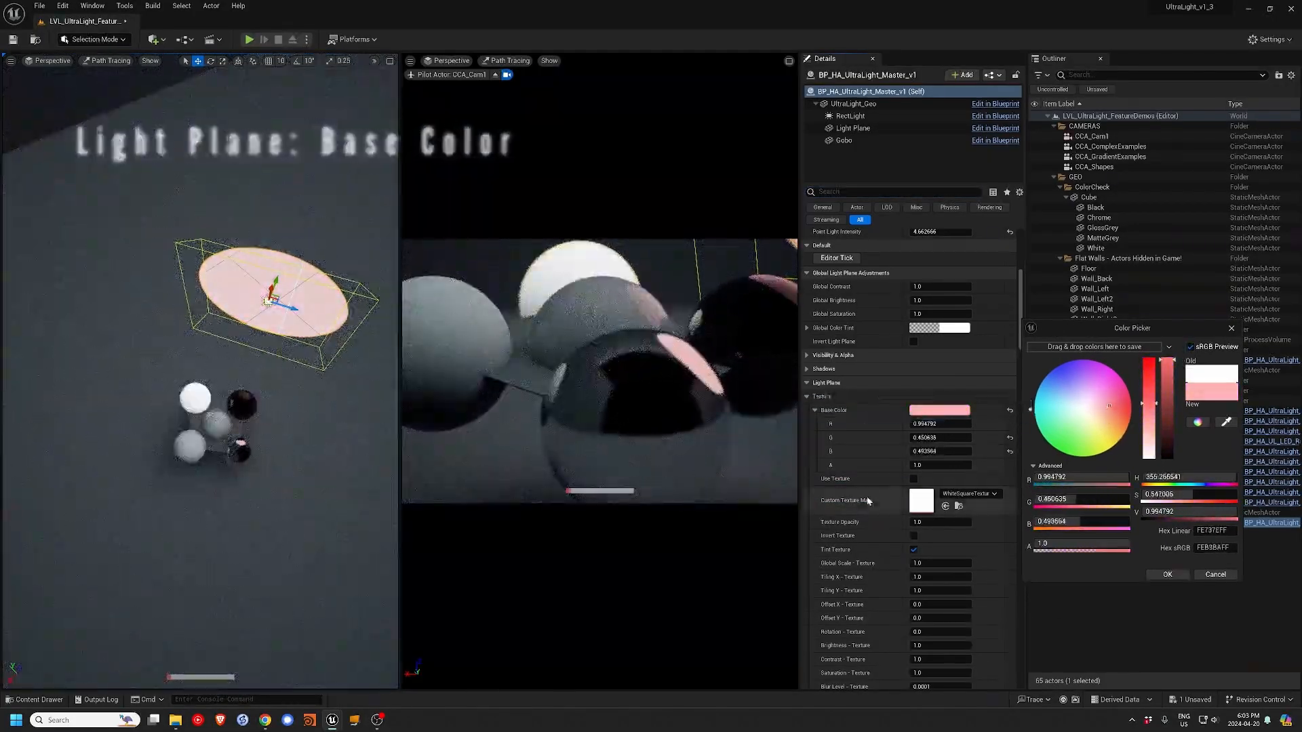
- Enable Use Texture for the light plane and assign T_GridChecker_A as its Custom Texture Map
{"action": "left_click", "coordinate": [913, 479]}
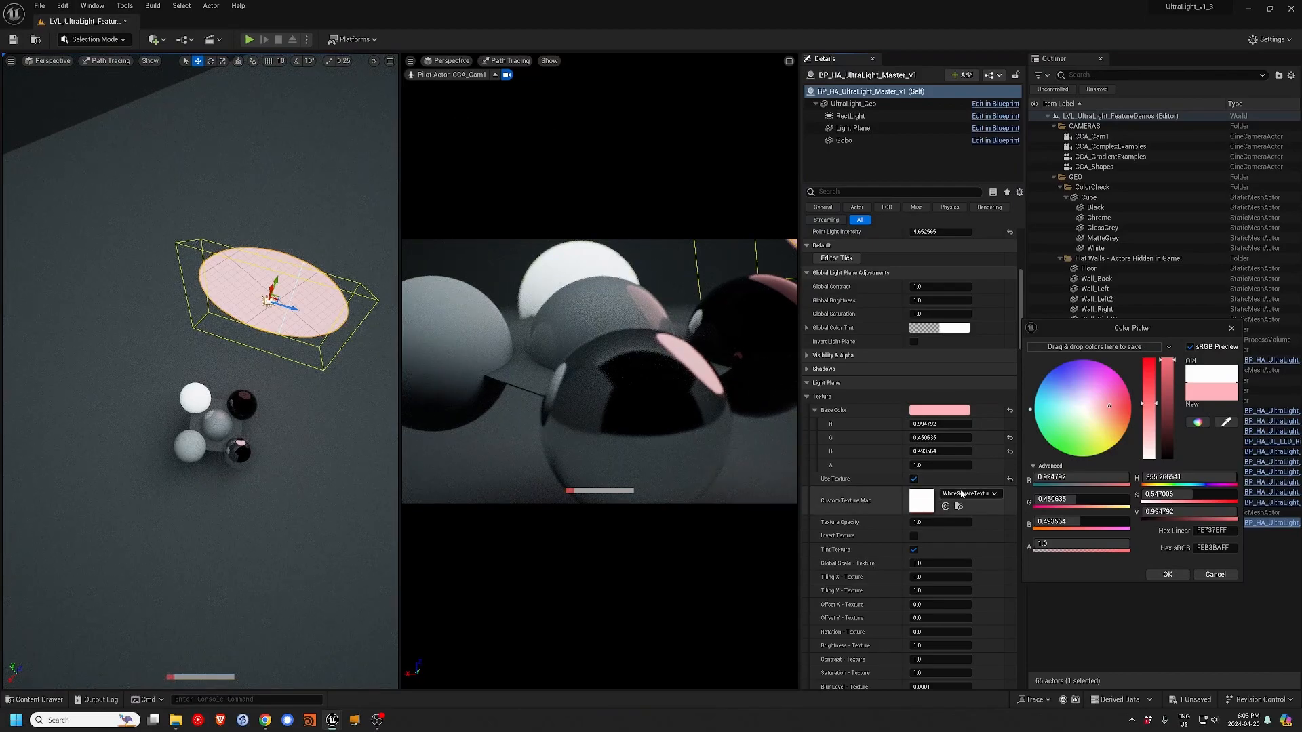
{"action": "left_click", "coordinate": [955, 494]}
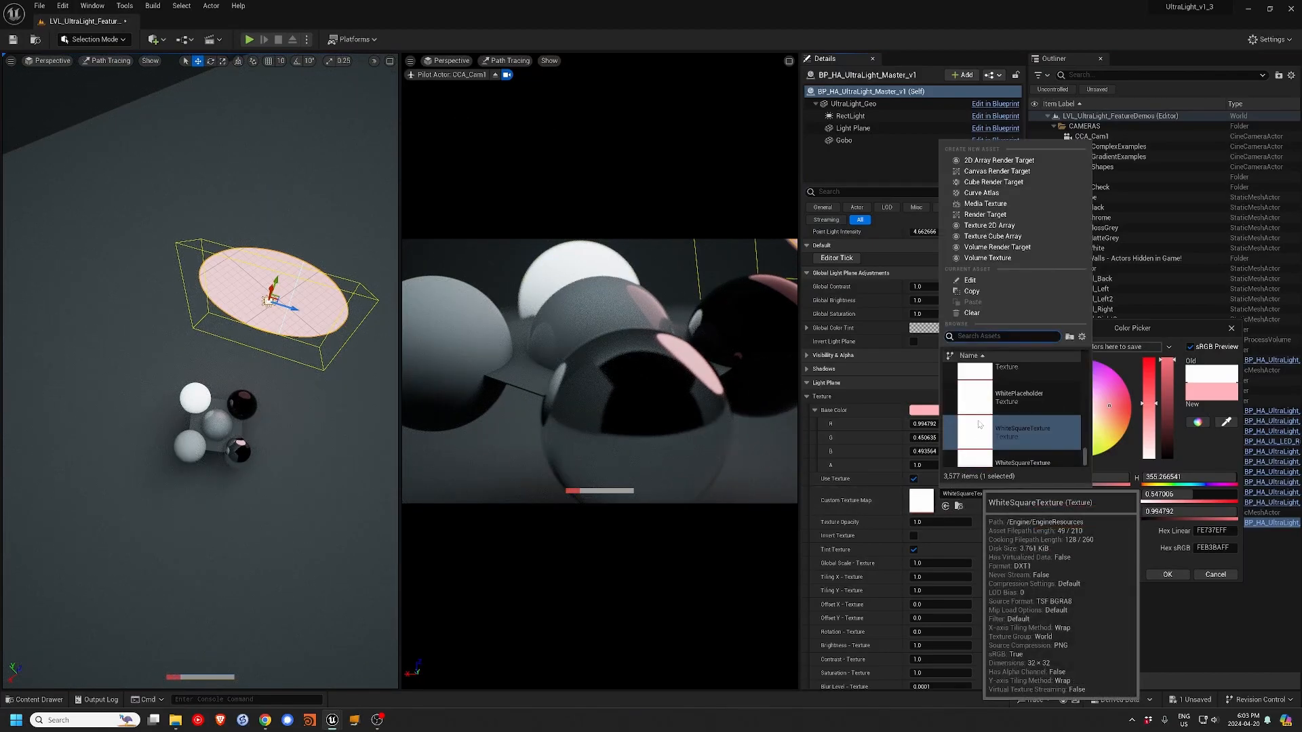
{"action": "type", "text": "check"}
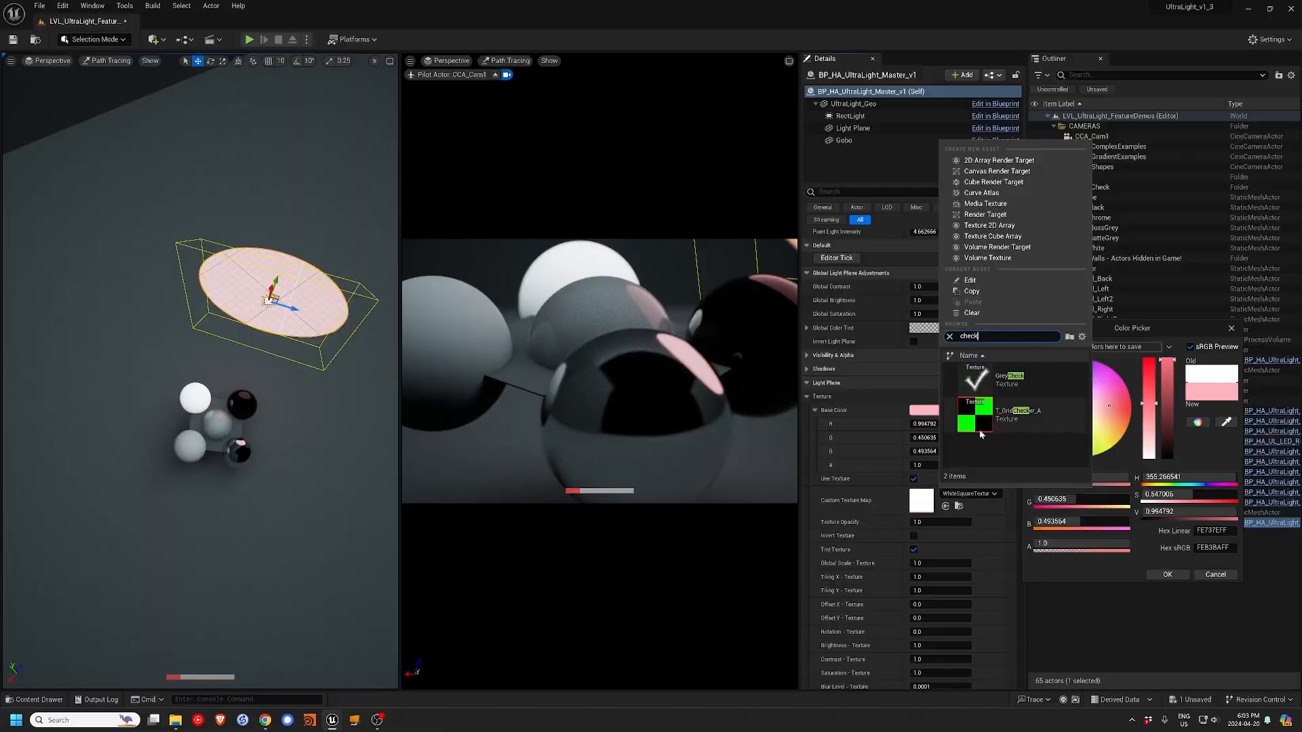
{"action": "left_click", "coordinate": [977, 427]}
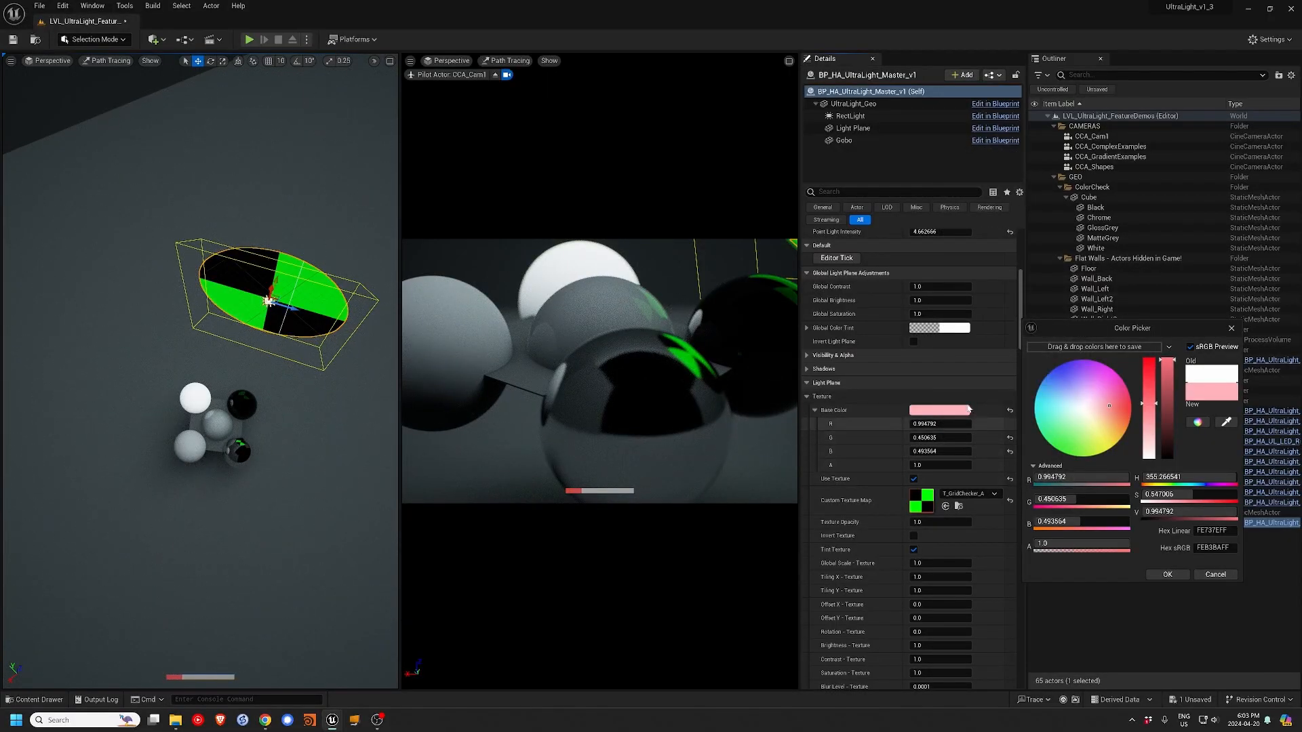
- Try near-white and pink Base Colors on the checkered light plane, and discard the color change
{"action": "left_click_drag", "start_coordinate": [1031, 328], "coordinate": [939, 419]}
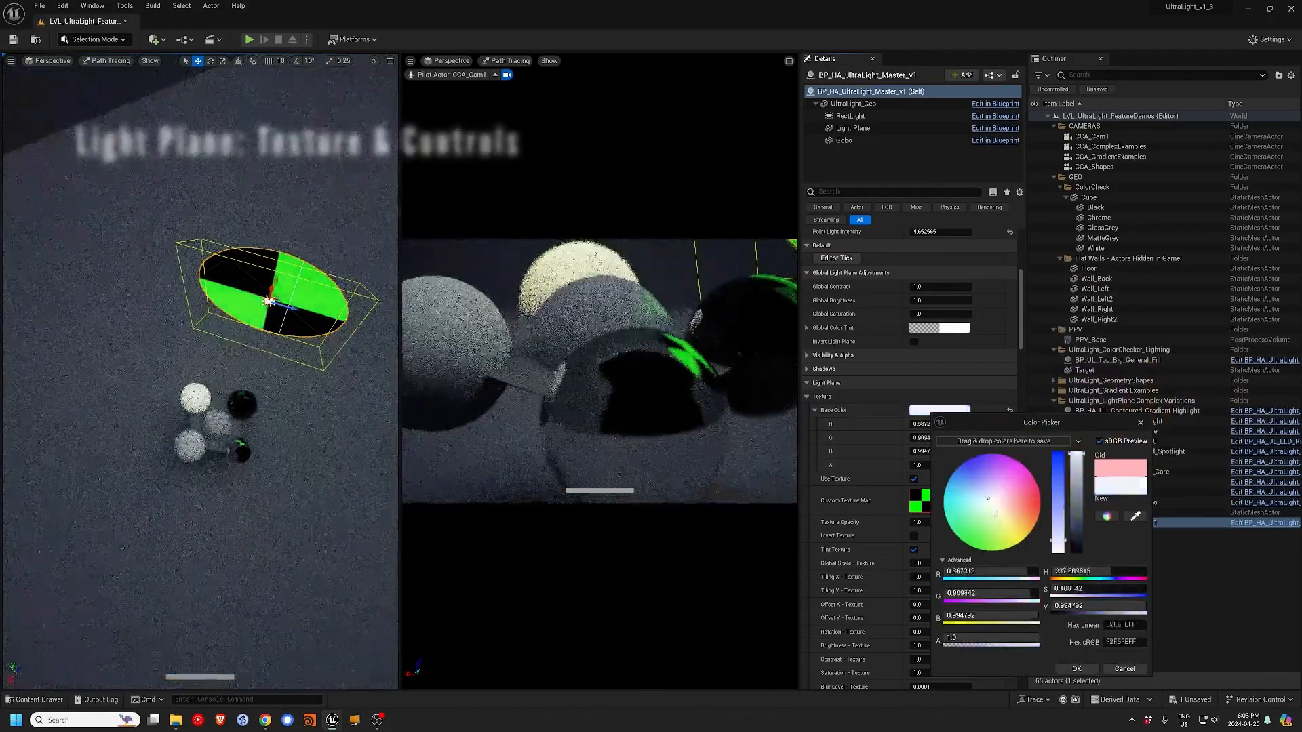
{"action": "left_click_drag", "start_coordinate": [1018, 500], "coordinate": [1055, 472]}
{"action": "mouse_move", "coordinate": [1007, 518]}
{"action": "left_mouse_down"}
{"action": "mouse_move", "coordinate": [977, 514]}
{"action": "mouse_move", "coordinate": [977, 490]}
{"action": "mouse_move", "coordinate": [1017, 491]}
{"action": "left_mouse_up"}
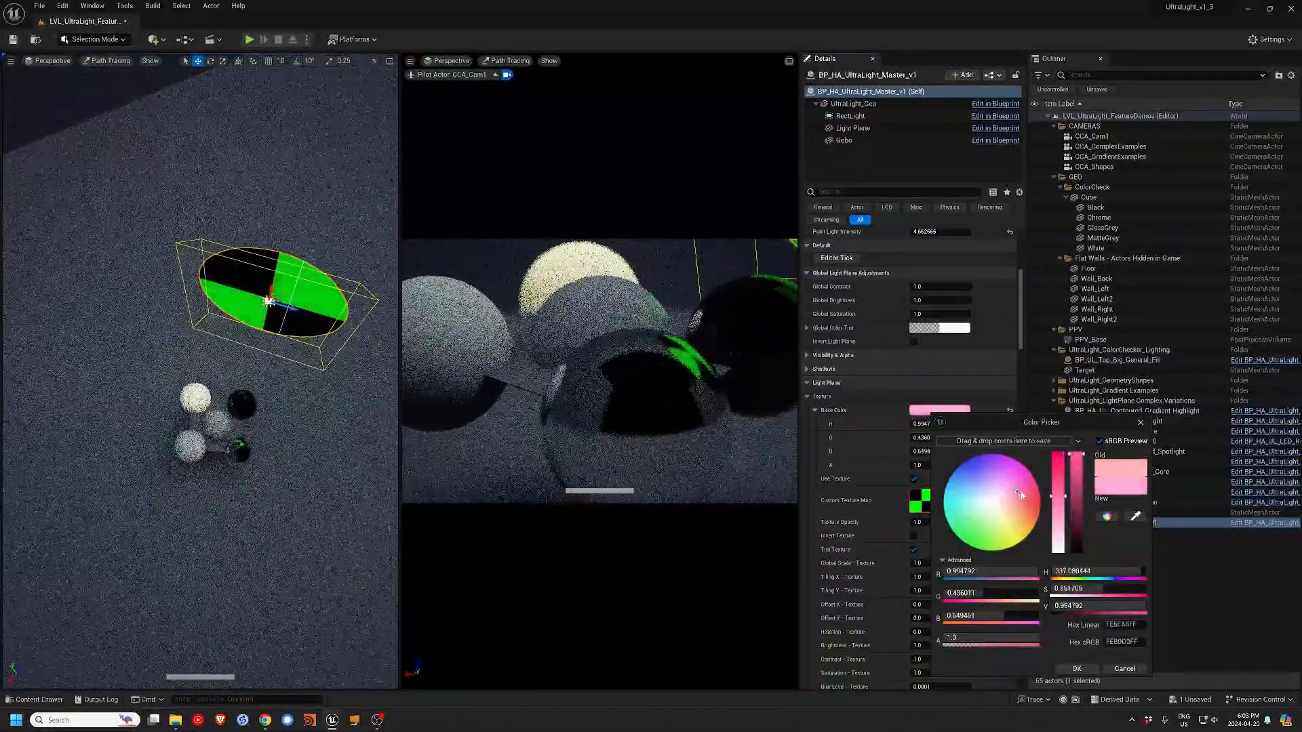
{"action": "left_click", "coordinate": [1124, 669]}
- Replace the Custom Texture Map with T_Imperfections_Stains_Mask and set the Base Color to a pale lavender of about R 0.88, G 0.78, B 0.99
{"action": "left_click", "coordinate": [968, 499]}
{"action": "left_click", "coordinate": [967, 379]}
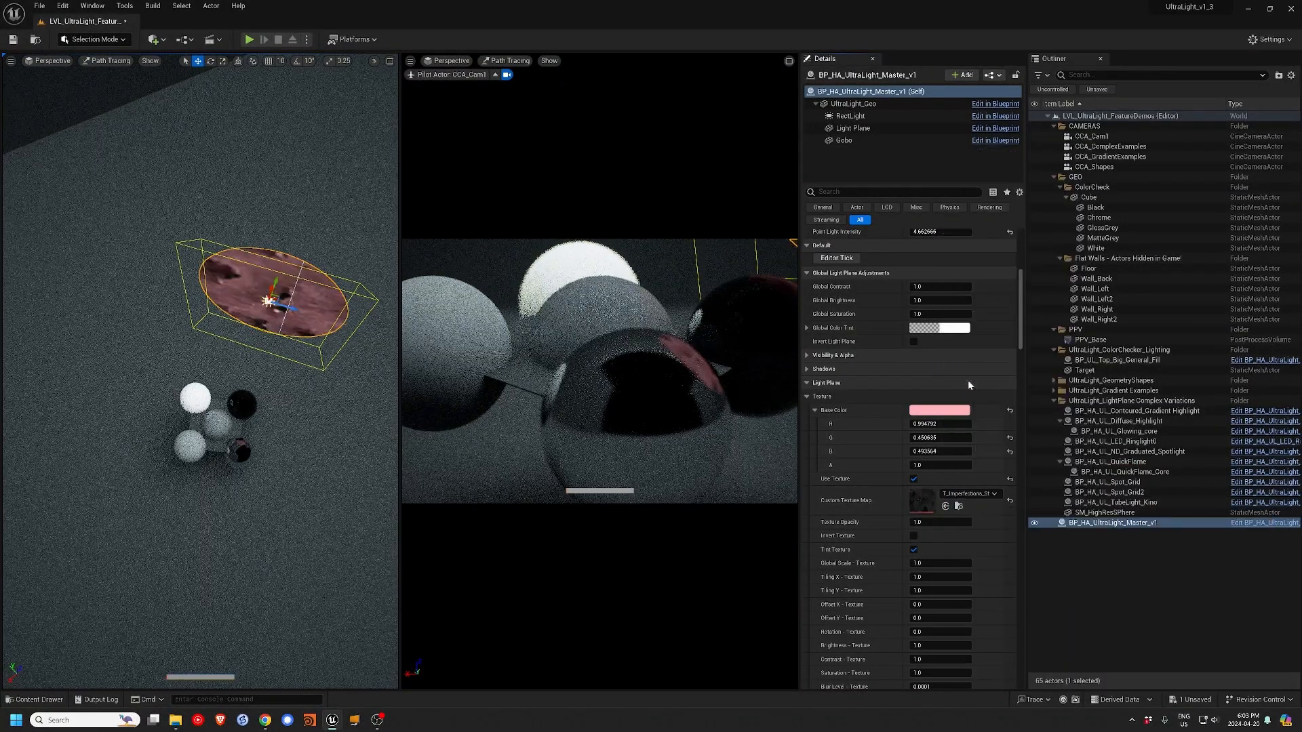
{"action": "left_click", "coordinate": [919, 413]}
{"action": "mouse_move", "coordinate": [979, 482]}
{"action": "left_mouse_down"}
{"action": "mouse_move", "coordinate": [969, 473]}
{"action": "mouse_move", "coordinate": [1009, 489]}
{"action": "mouse_move", "coordinate": [968, 490]}
{"action": "mouse_move", "coordinate": [970, 507]}
{"action": "mouse_move", "coordinate": [985, 490]}
{"action": "left_mouse_up"}
{"action": "left_click", "coordinate": [1068, 667]}
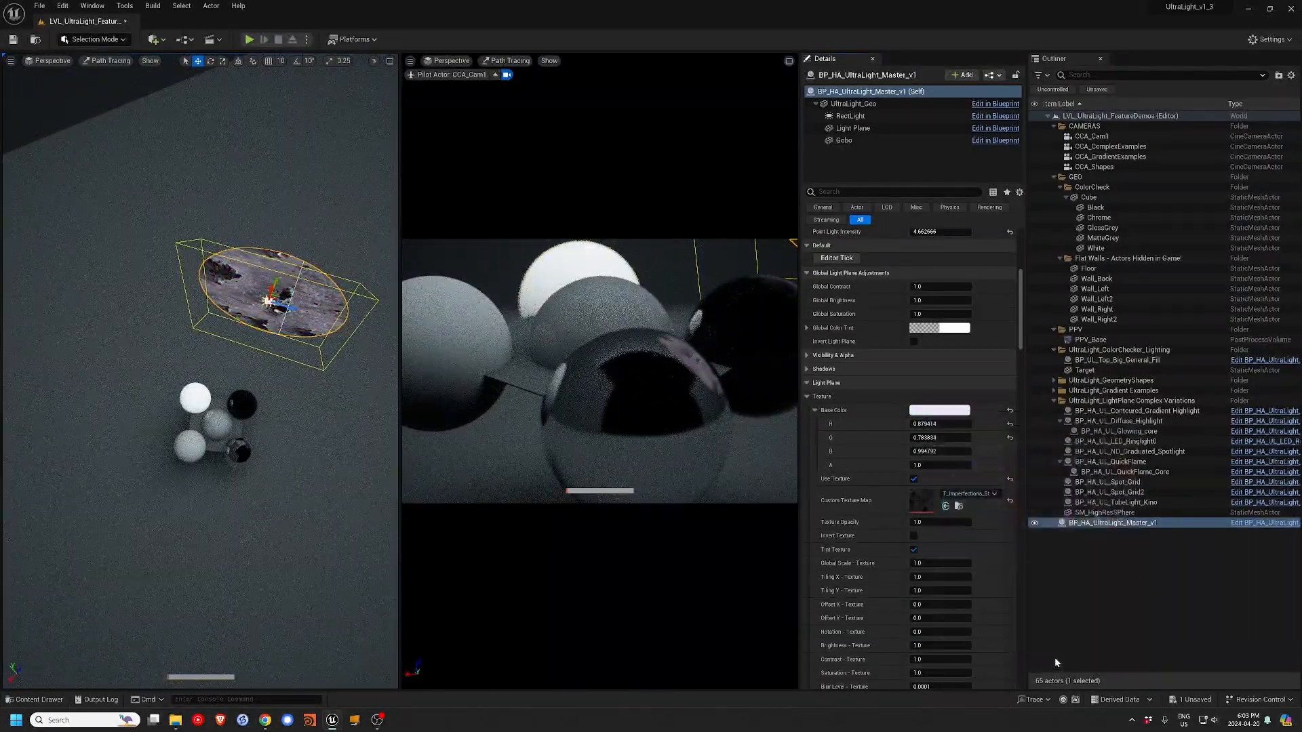
- Turn off Tint Texture and lower the light plane's Texture Opacity to about 0.80
{"action": "scroll", "coordinate": [936, 444], "scroll_direction": "down", "scroll_amount": 3}
{"action": "scroll", "coordinate": [936, 443], "scroll_direction": "down", "scroll_amount": 1}
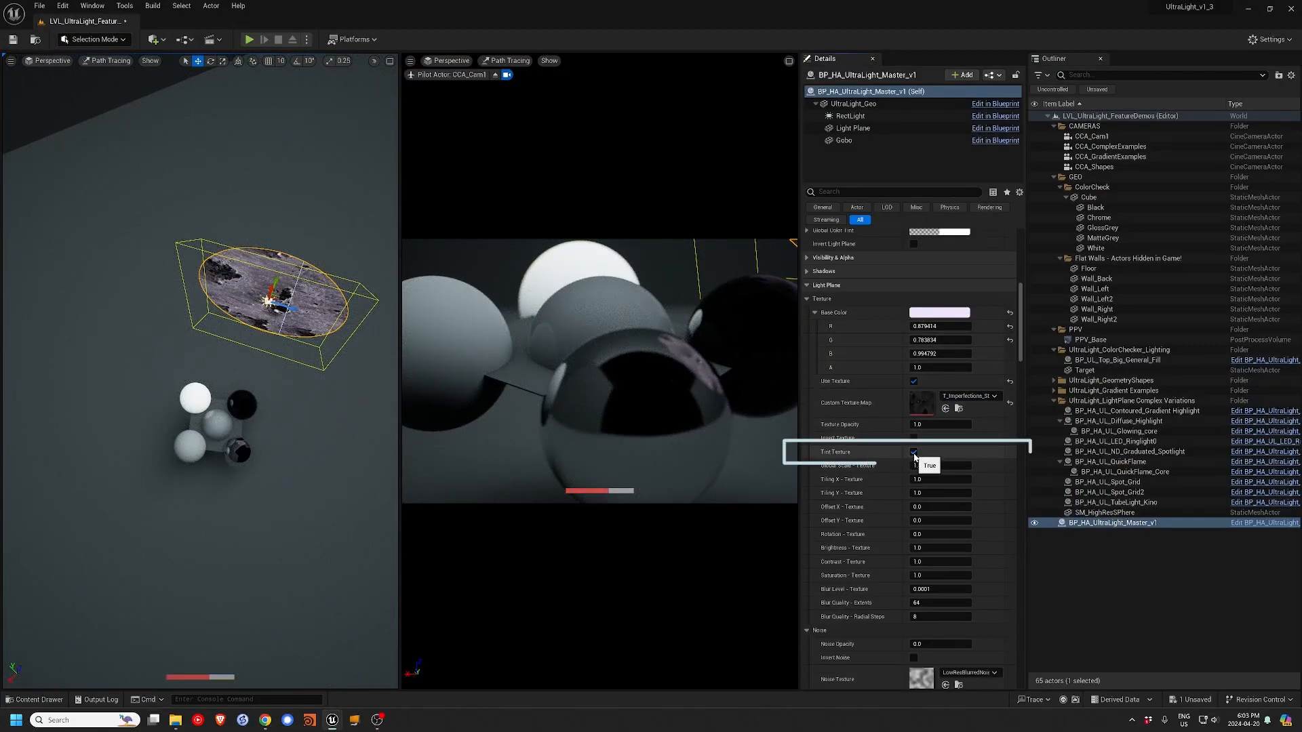
{"action": "left_click", "coordinate": [914, 456]}
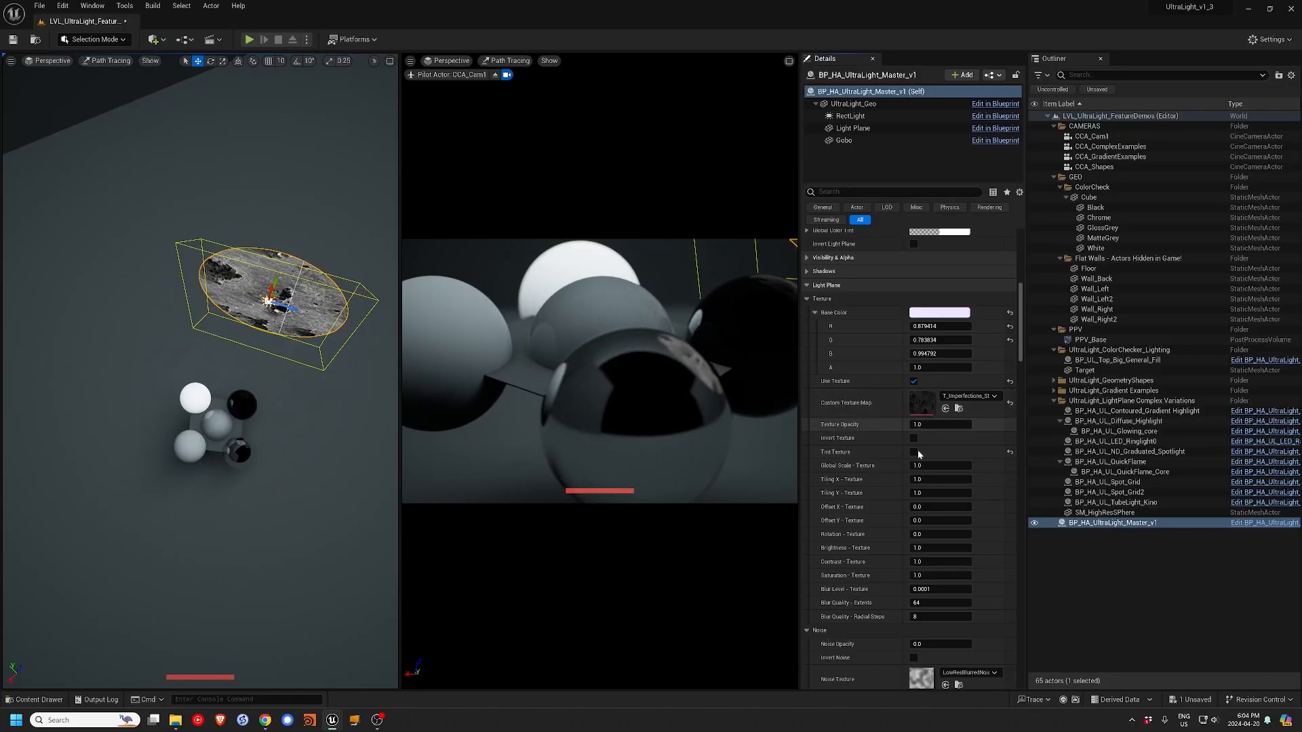
{"action": "left_click_drag", "start_coordinate": [939, 424], "coordinate": [919, 425]}
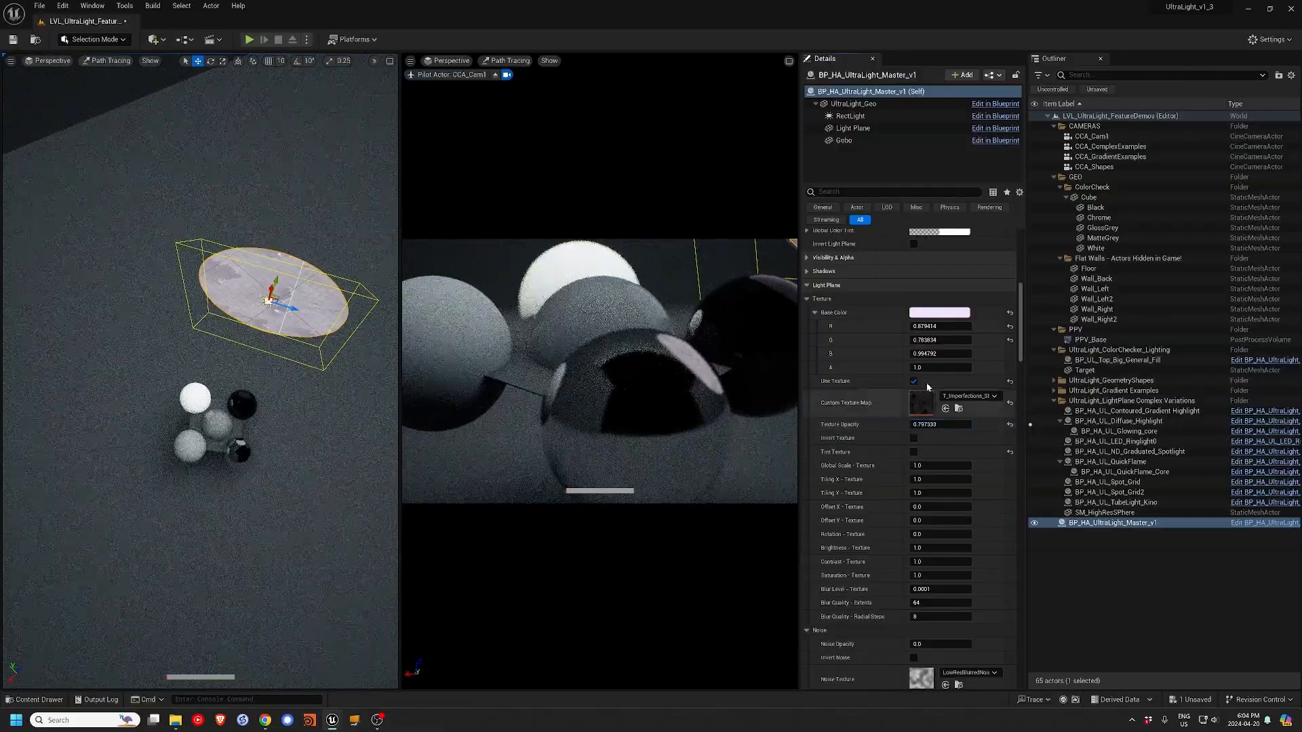
- Set the Base Color to a stronger lavender of about R 0.50, G 0.50, B 0.99, and toggle Tint Texture on and back off
{"action": "left_click", "coordinate": [939, 313]}
{"action": "left_click", "coordinate": [968, 381]}
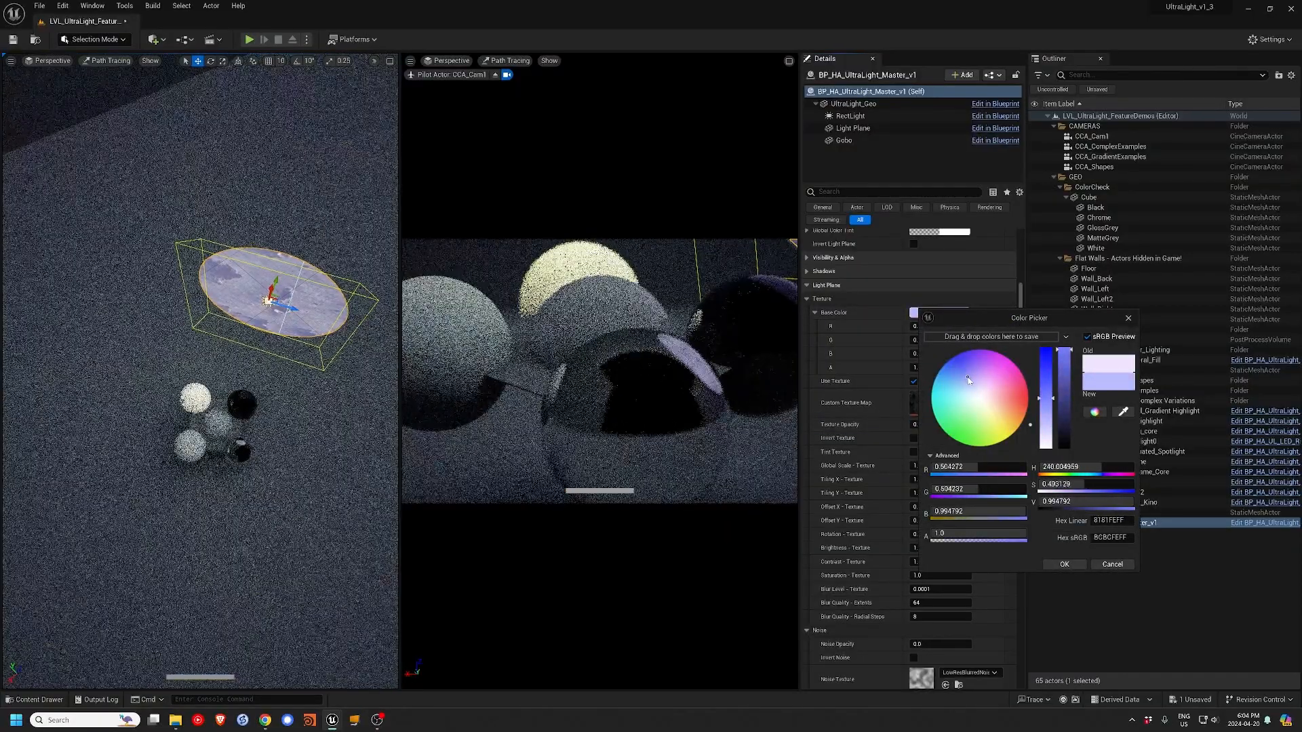
{"action": "left_click", "coordinate": [1063, 564]}
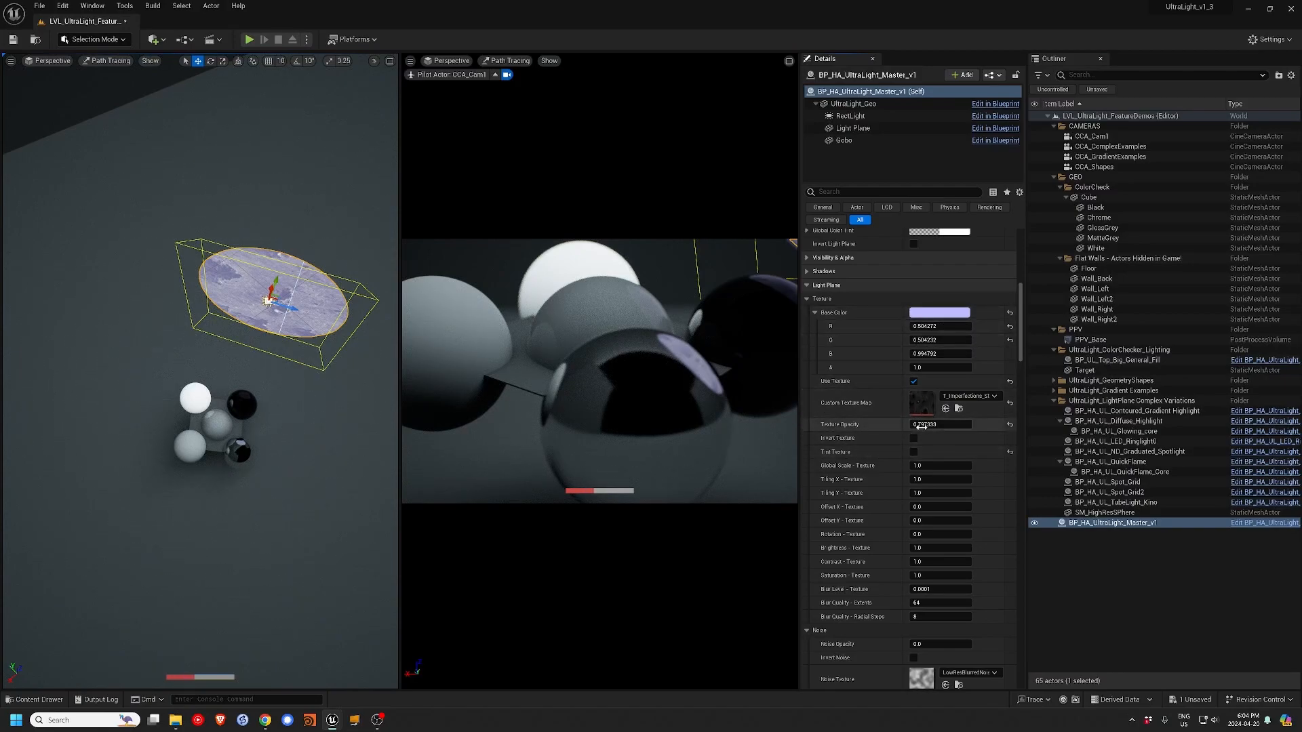
{"action": "left_click", "coordinate": [913, 452]}
{"action": "left_click", "coordinate": [913, 452]}
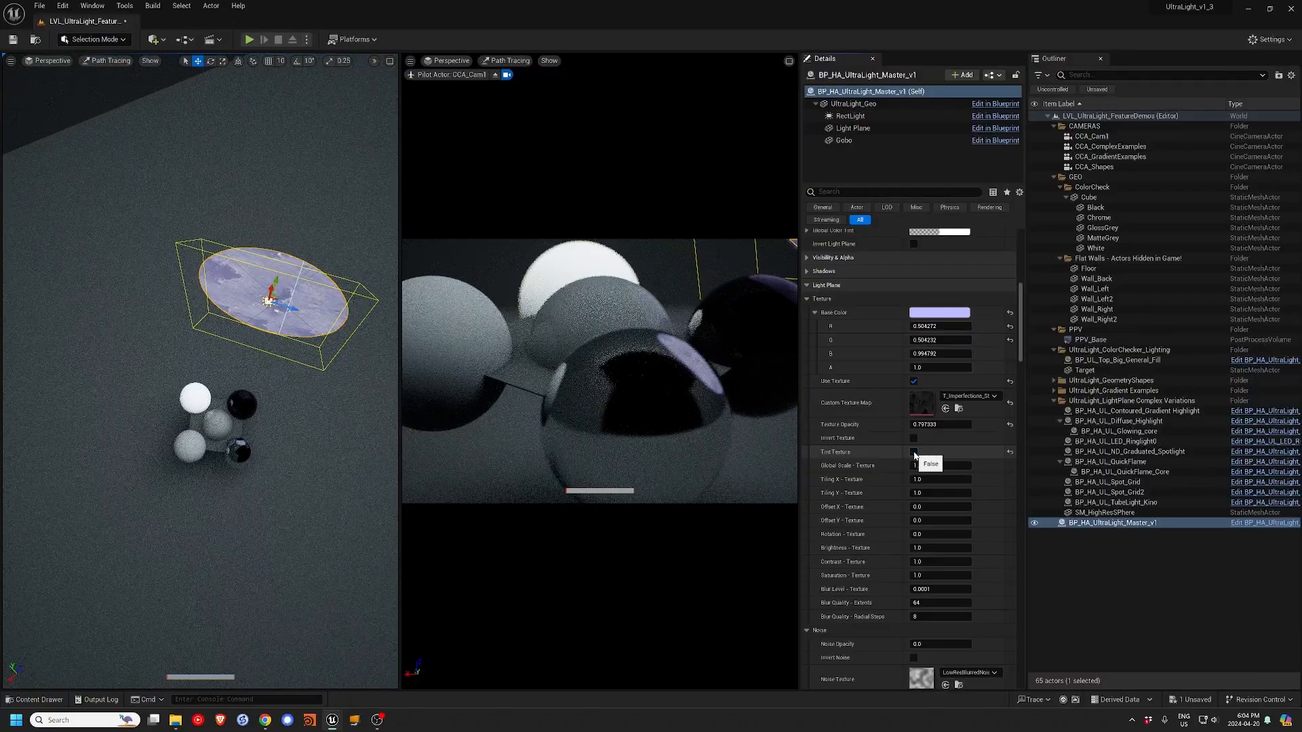
- Lower Texture Opacity to about 0.67, comparing the light plane with Tint Texture on and off
{"action": "mouse_move", "coordinate": [919, 425]}
{"action": "left_mouse_down"}
{"action": "mouse_move", "coordinate": [888, 426]}
{"action": "mouse_move", "coordinate": [914, 426]}
{"action": "left_mouse_up"}
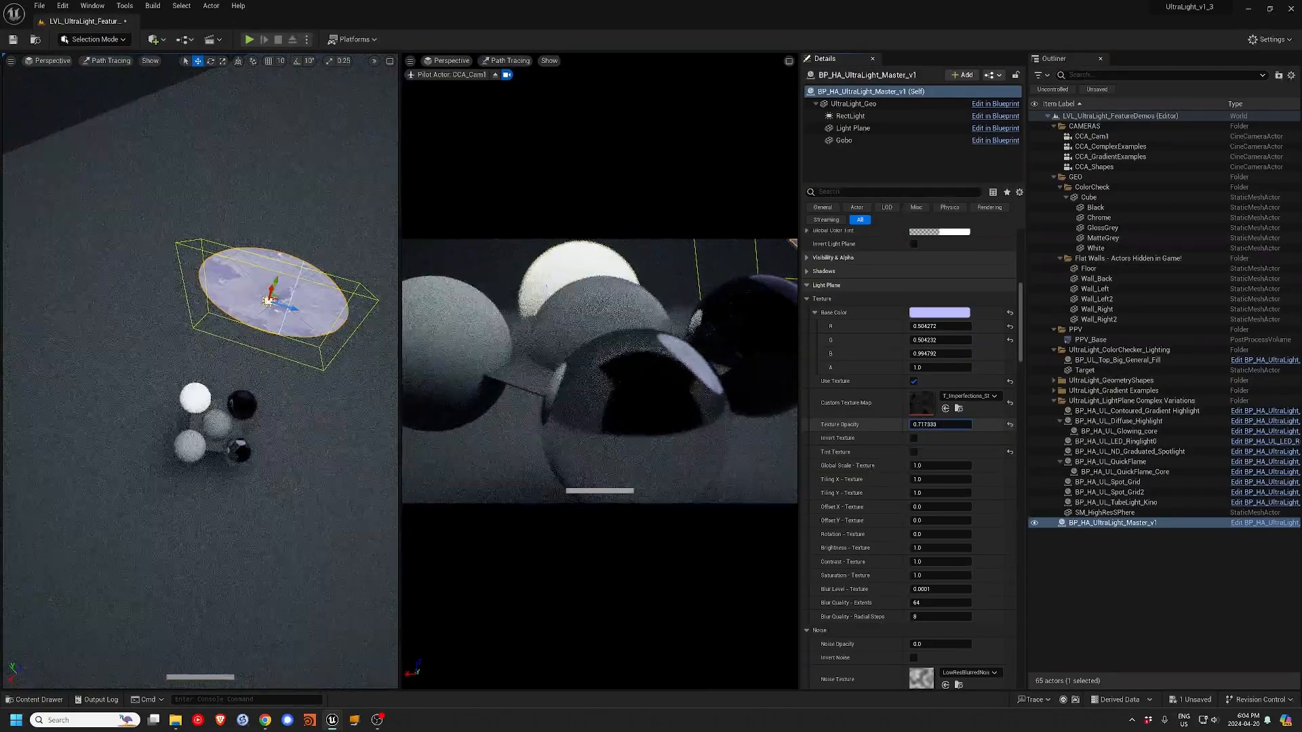
{"action": "left_click", "coordinate": [913, 453]}
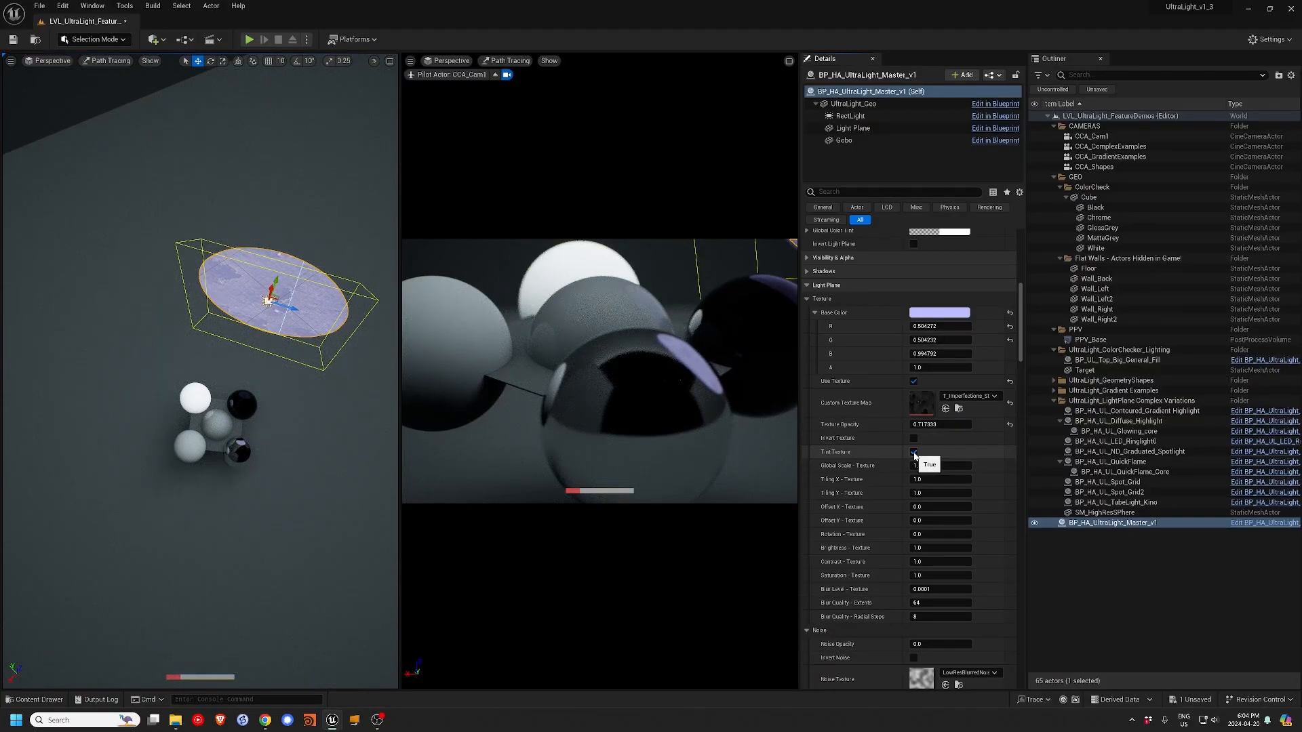
{"action": "left_click", "coordinate": [913, 453]}
{"action": "mouse_move", "coordinate": [930, 426]}
{"action": "left_mouse_down"}
{"action": "mouse_move", "coordinate": [908, 425]}
{"action": "mouse_move", "coordinate": [919, 425]}
{"action": "left_mouse_up"}
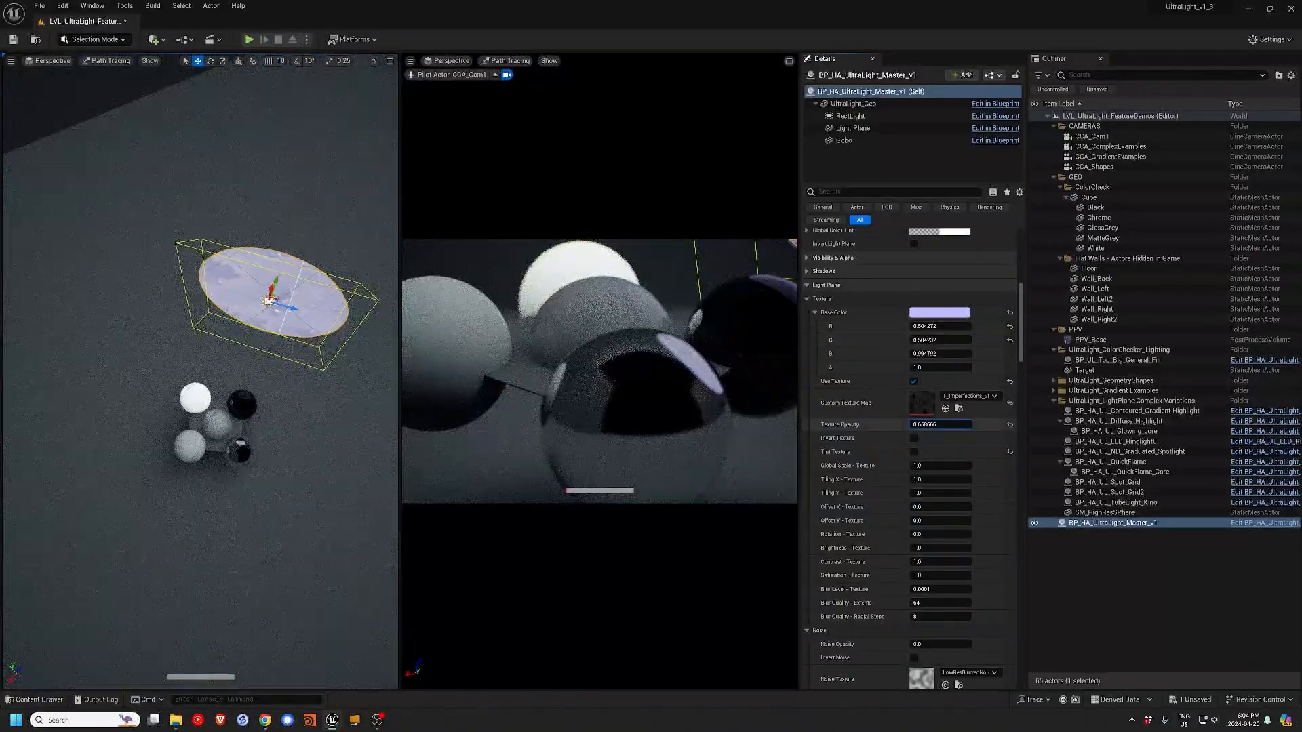
- Invert the stains texture, reset Texture Opacity to 1.0, and lower the texture's brightness to about 0.11
{"action": "left_click", "coordinate": [914, 439]}
{"action": "left_click_drag", "start_coordinate": [939, 424], "coordinate": [956, 424]}
{"action": "left_click", "coordinate": [1010, 427]}
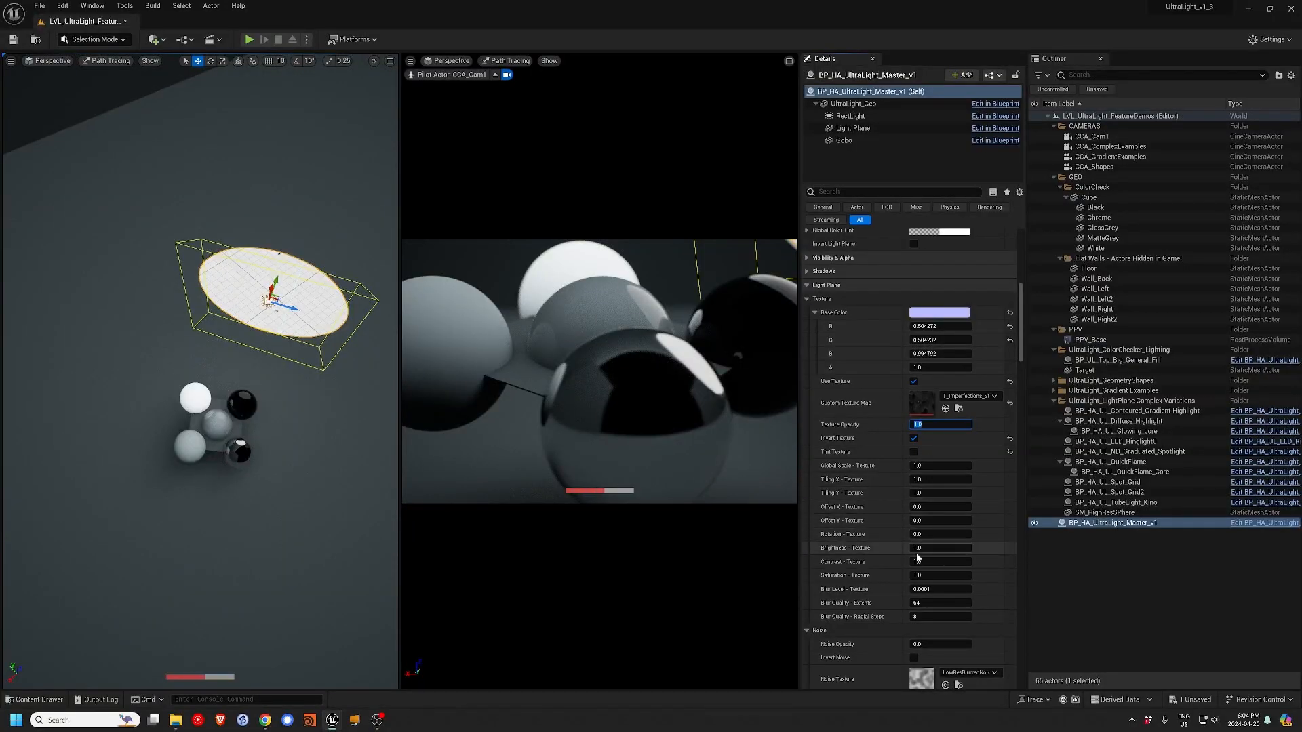
{"action": "left_click_drag", "start_coordinate": [919, 547], "coordinate": [870, 547]}
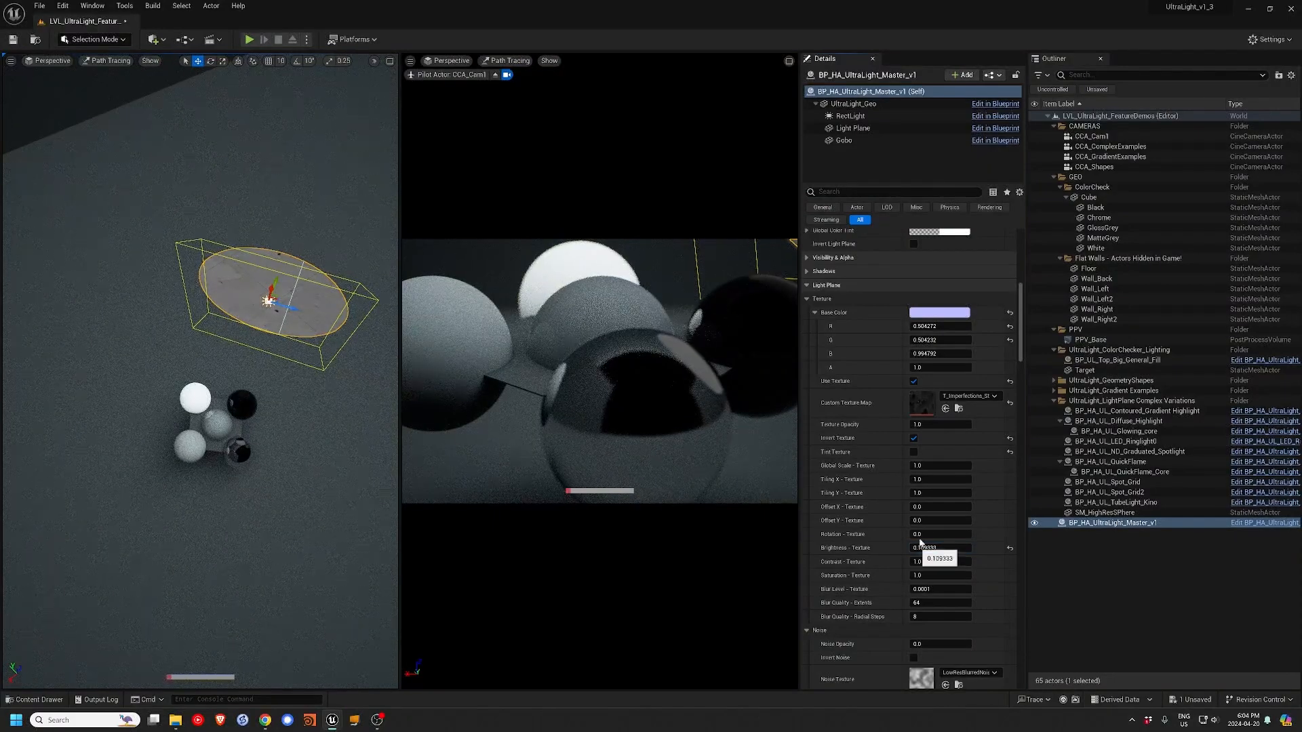
- Assign the WidgetGridVertexColorMaterial texture as the Custom Texture Map, and toggle Invert Texture off and back on
{"action": "left_click", "coordinate": [956, 397]}
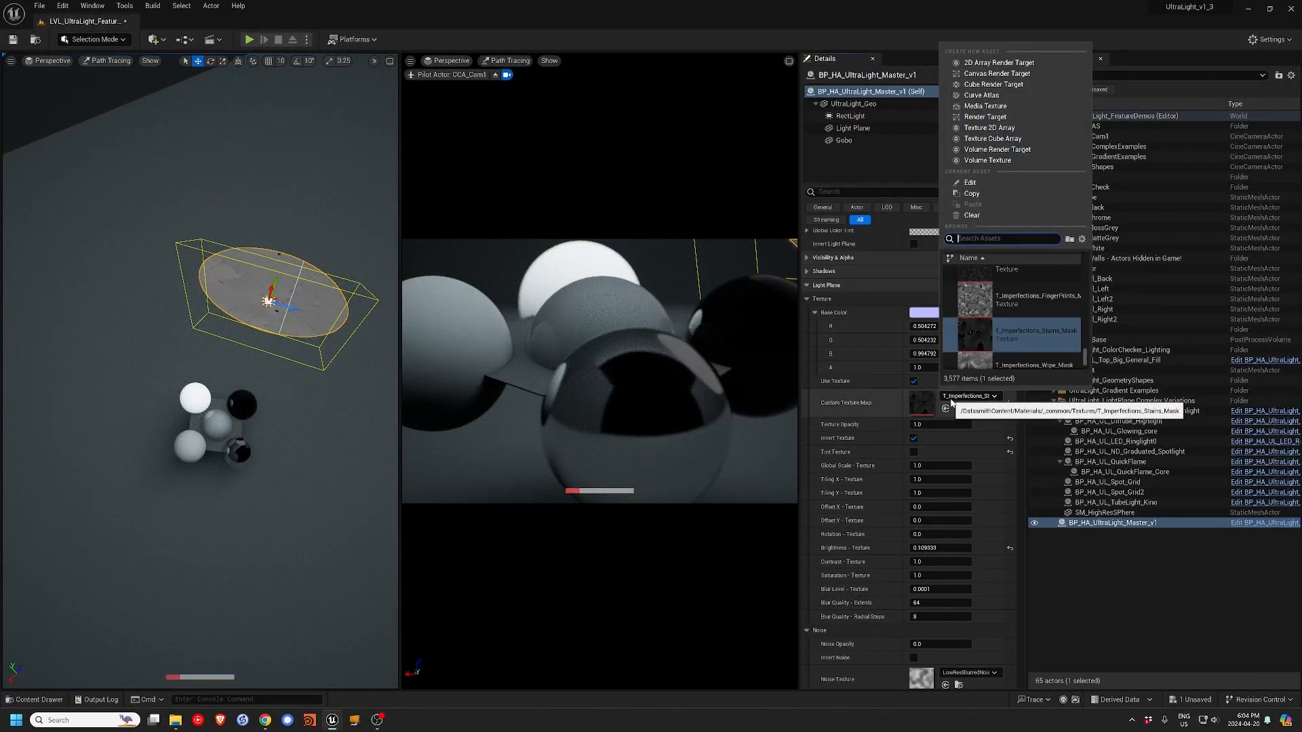
{"action": "type", "text": "grid"}
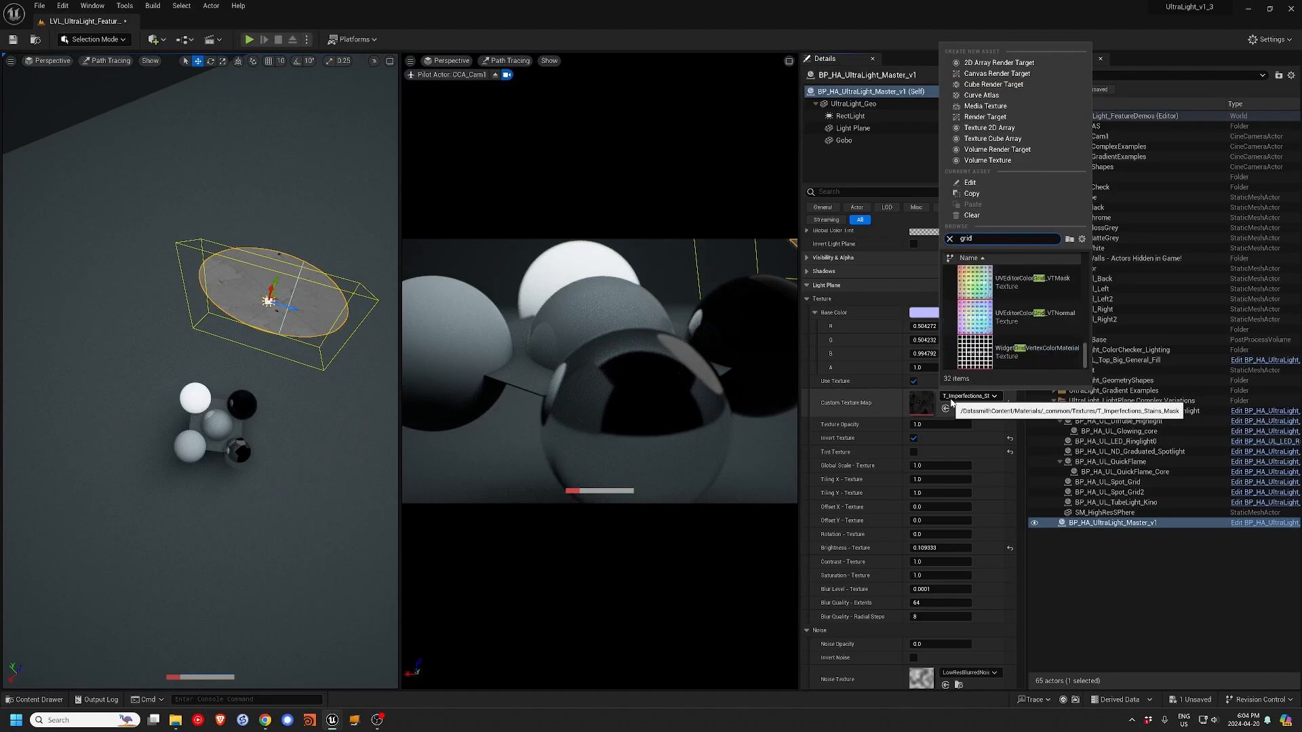
{"action": "left_click", "coordinate": [973, 366]}
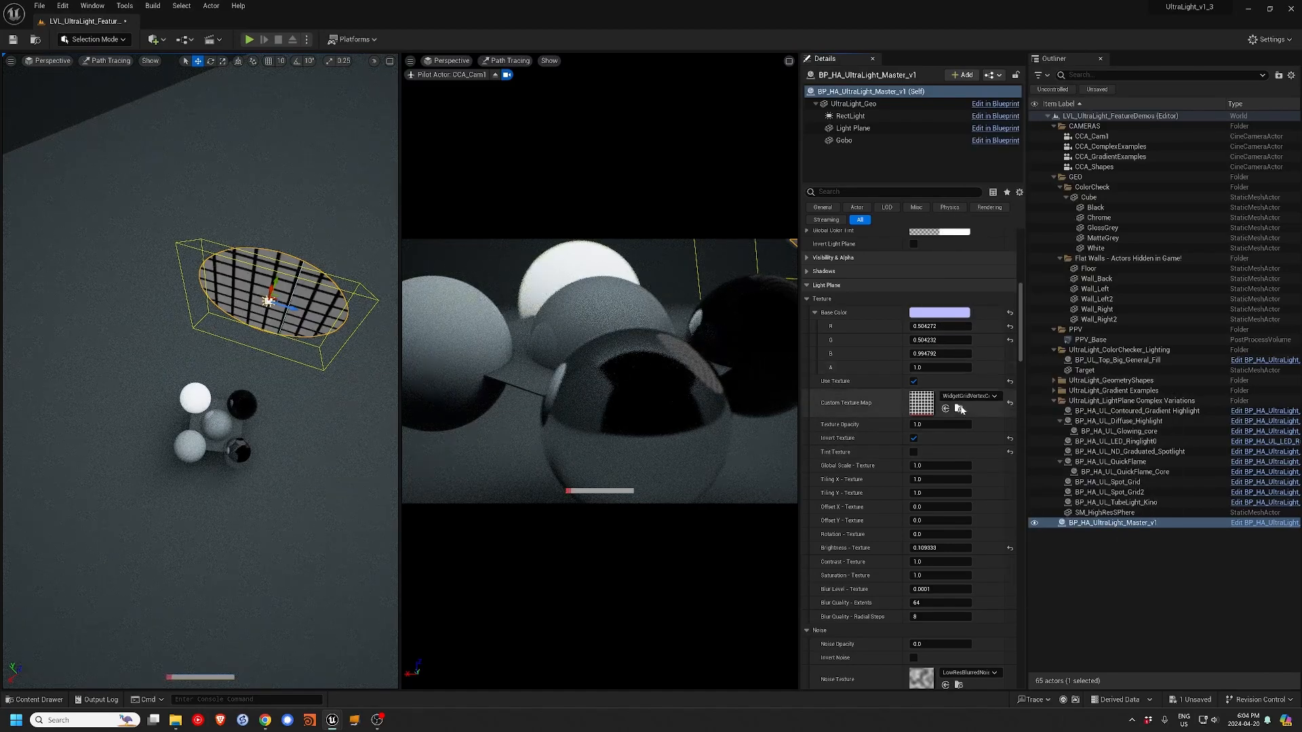
{"action": "left_click", "coordinate": [913, 438]}
{"action": "left_click", "coordinate": [913, 438]}
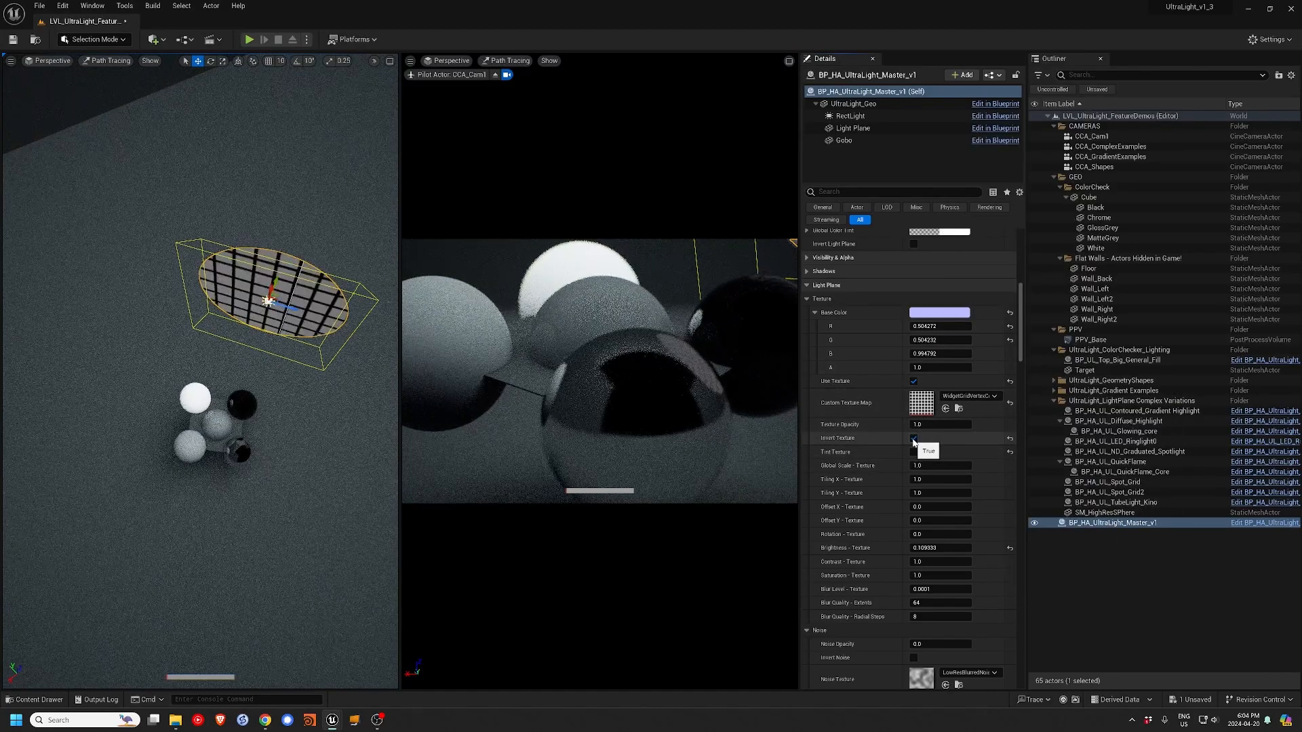
- Reset the texture's brightness, Base Color and Tint Texture to their defaults, and turn off Invert Texture
{"action": "left_click", "coordinate": [1010, 548]}
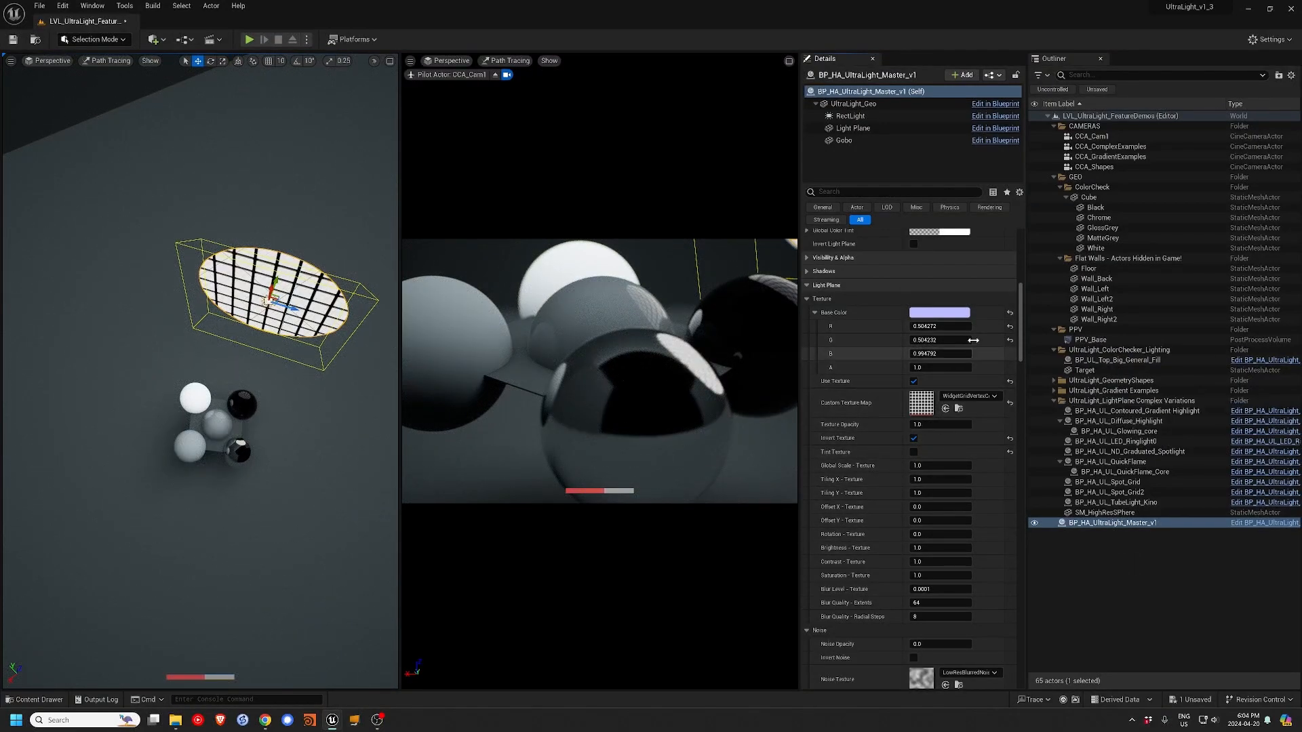
{"action": "left_click", "coordinate": [1010, 313]}
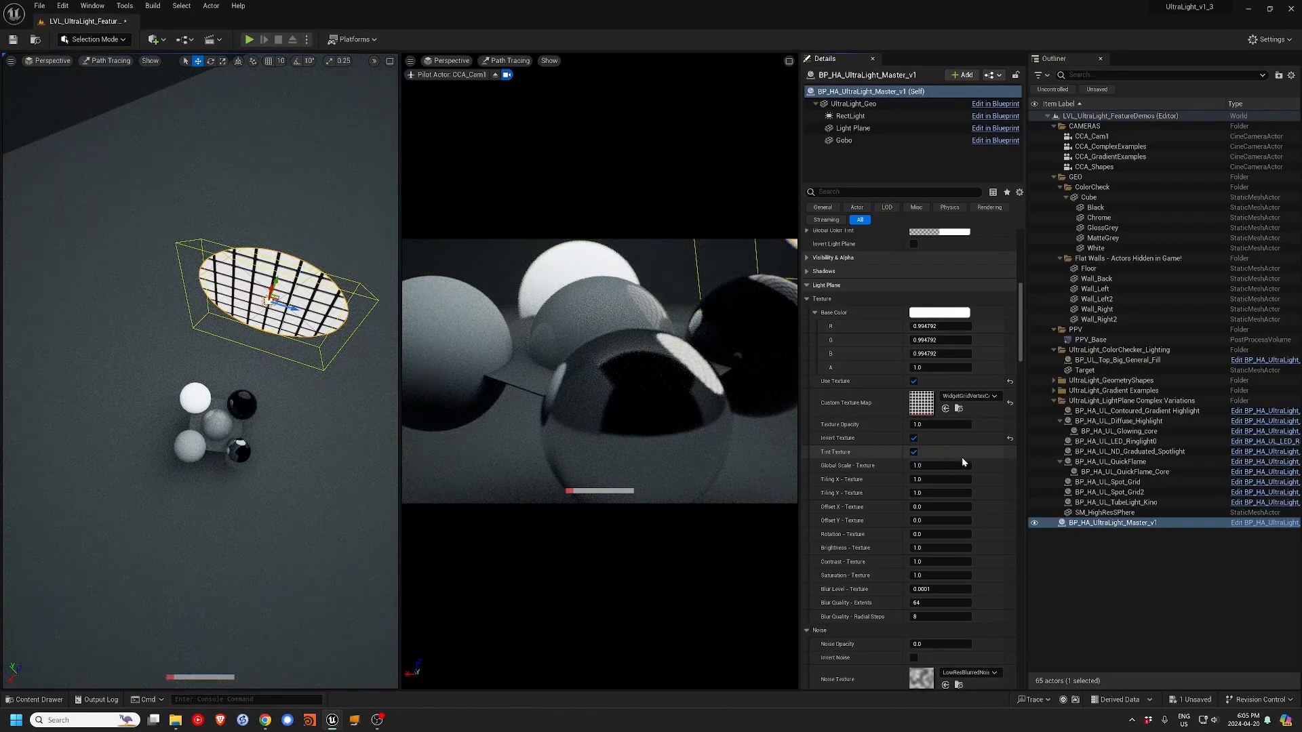
{"action": "left_click", "coordinate": [914, 439]}
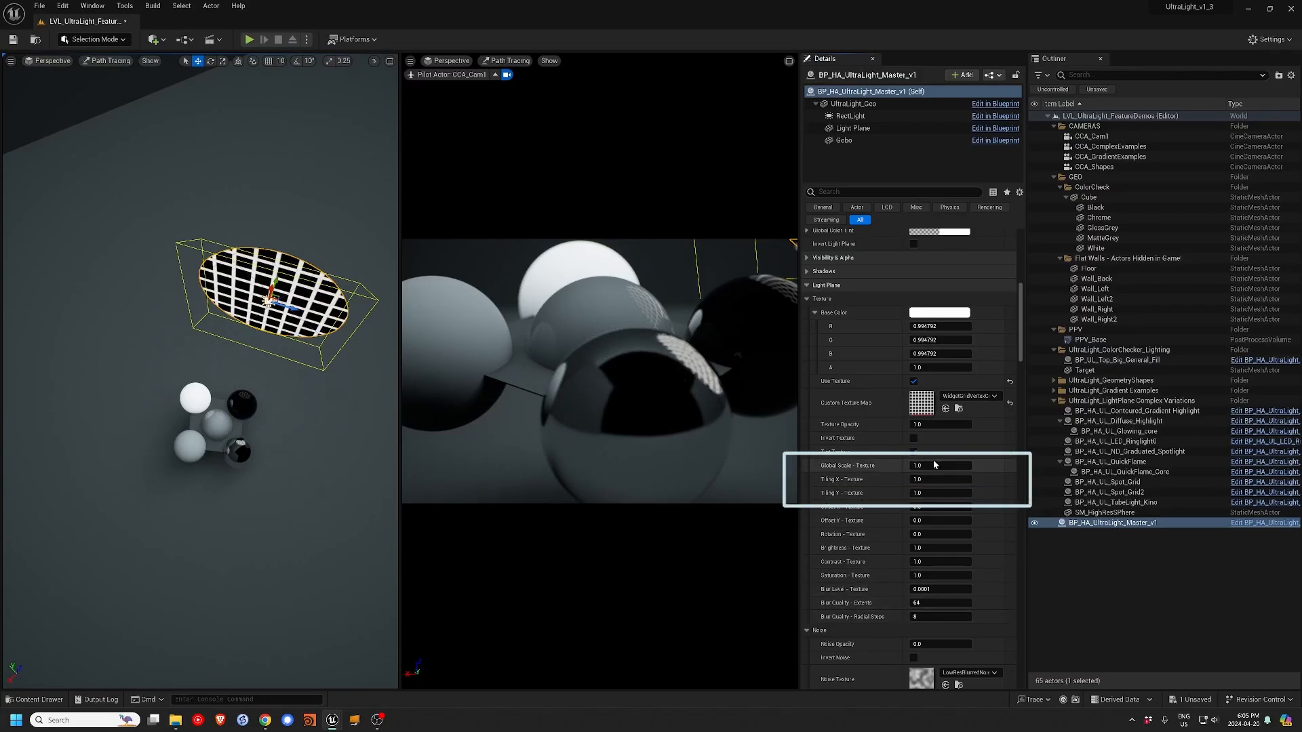
- Set the grid texture's Global Scale to about 1.43 and its X and Y tiling to 2
{"action": "left_click_drag", "start_coordinate": [925, 466], "coordinate": [954, 466]}
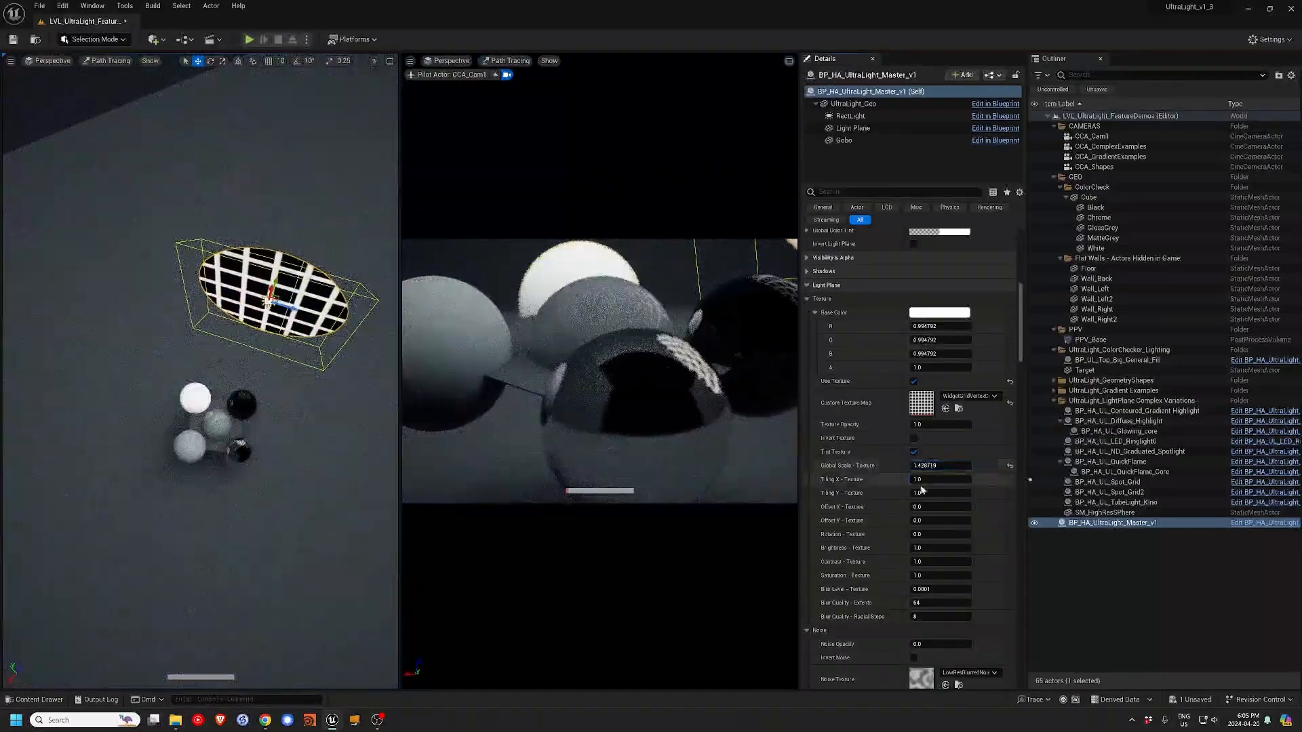
{"action": "key", "text": "Tab"}
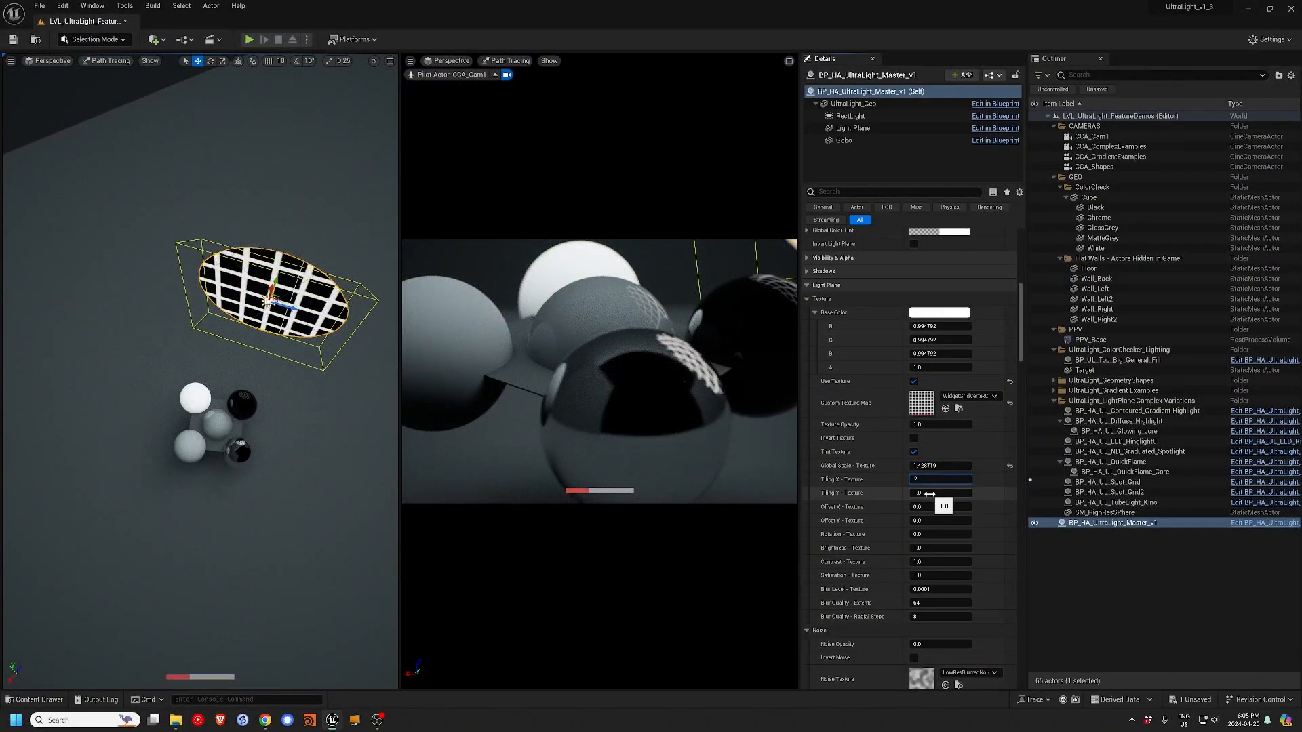
{"action": "type", "text": "2"}
{"action": "key", "text": "Tab"}
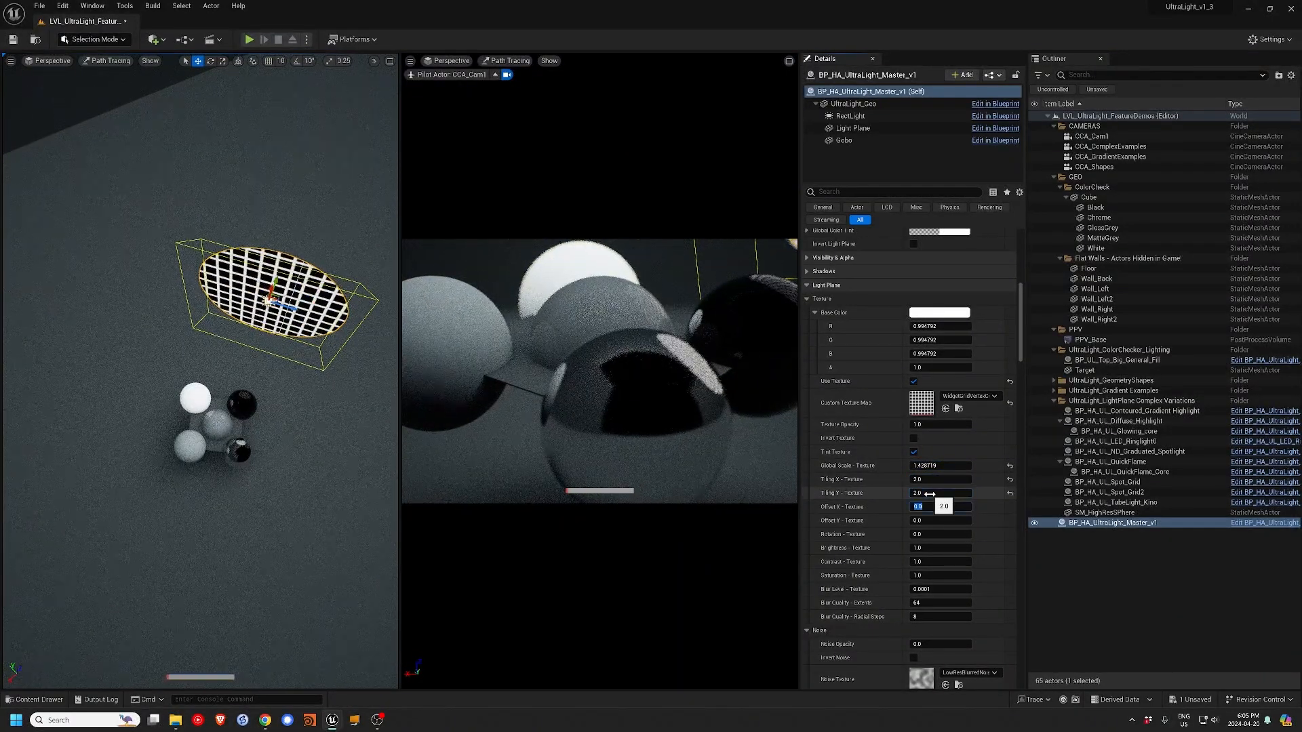
- Set the grid texture's Global Scale to 2 and its X and Y tiling to 1
{"action": "key", "text": "shift+Tab"}
{"action": "key", "text": "shift+Tab"}
{"action": "key", "text": "shift+Tab"}
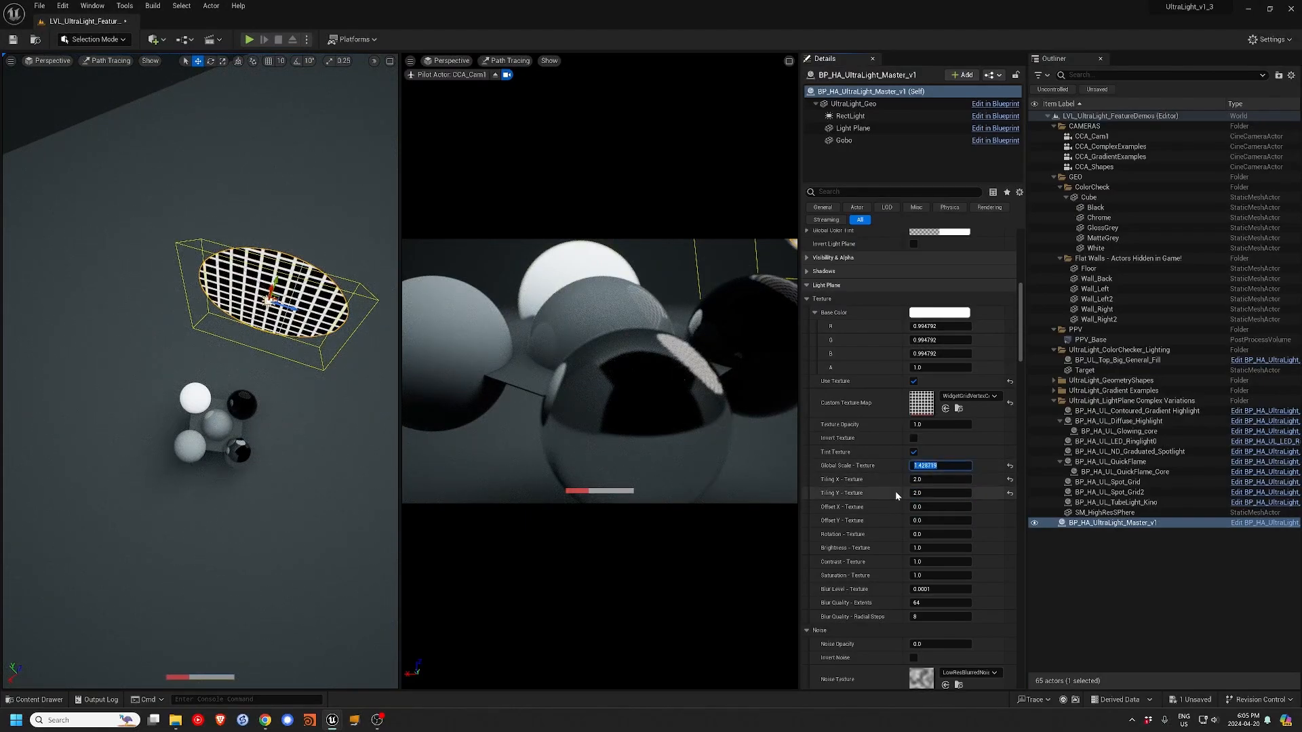
{"action": "key", "text": "Return"}
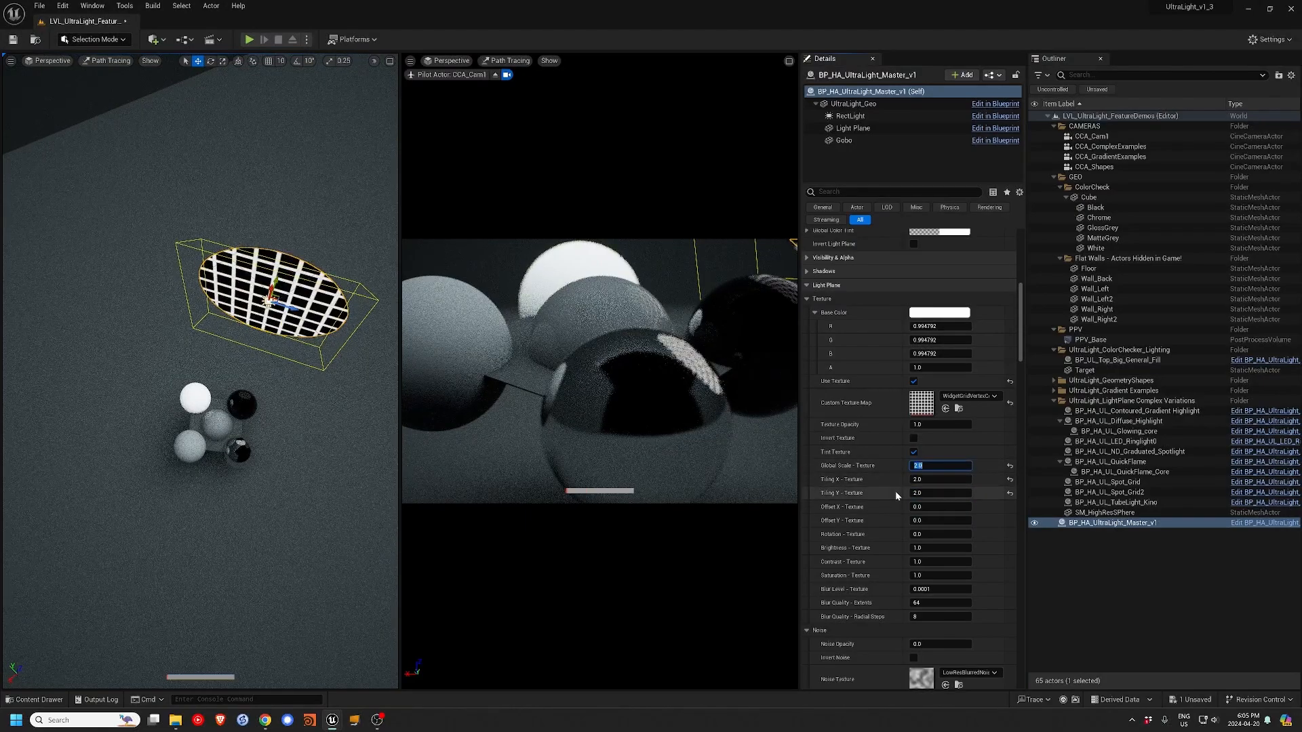
{"action": "left_click", "coordinate": [958, 478]}
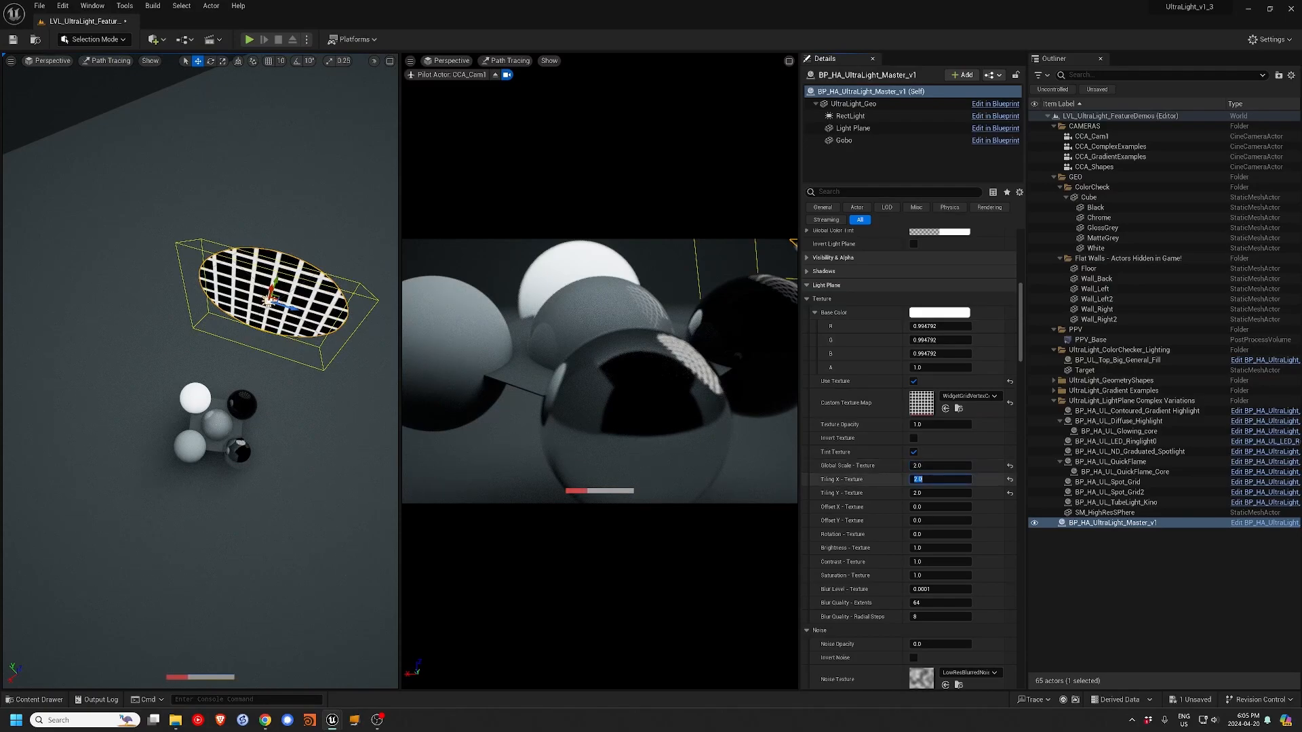
{"action": "type", "text": "1"}
{"action": "key", "text": "Tab"}
{"action": "type", "text": "1"}
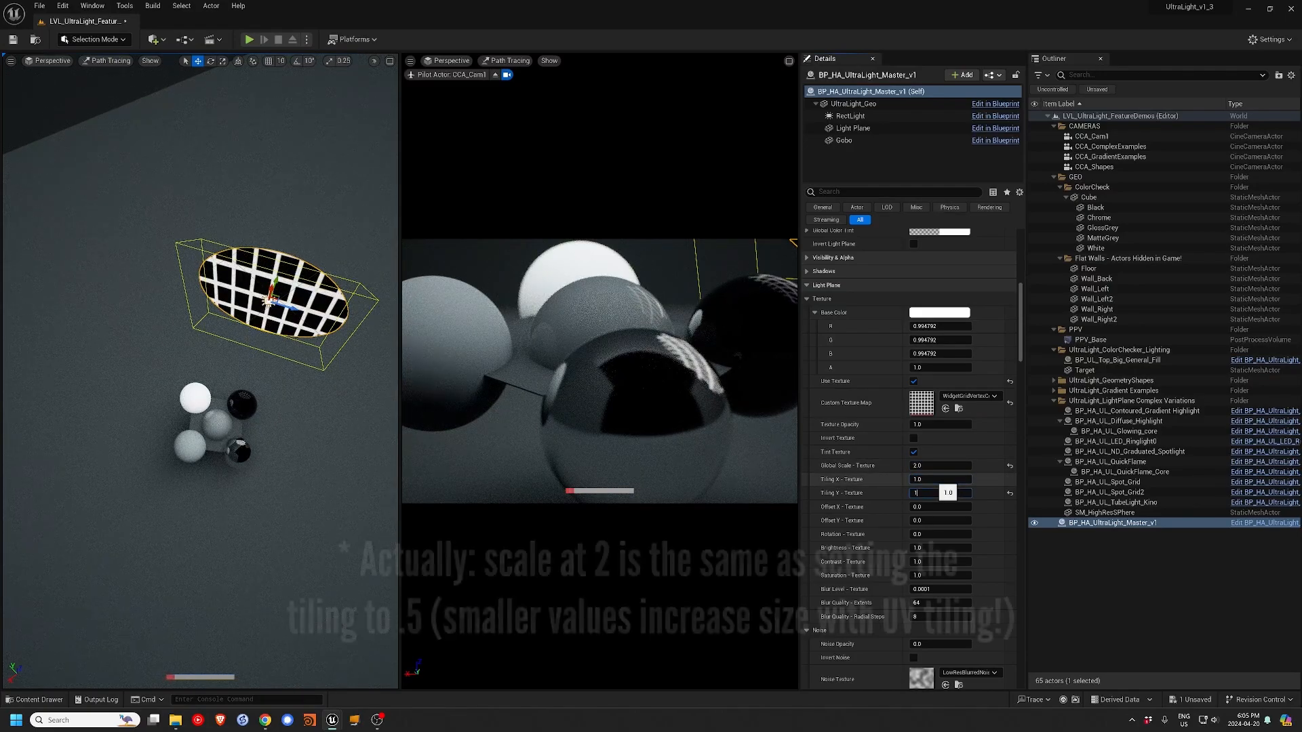
{"action": "key", "text": "Return"}
- Adjust the grid texture to about 0.56 X tiling, 0.69 Y tiling, 3.08 Global Scale and 0.16 rotation, keeping the X offset at 0
{"action": "mouse_move", "coordinate": [940, 479]}
{"action": "left_mouse_down"}
{"action": "mouse_move", "coordinate": [899, 494]}
{"action": "mouse_move", "coordinate": [914, 479]}
{"action": "mouse_move", "coordinate": [902, 480]}
{"action": "left_mouse_up"}
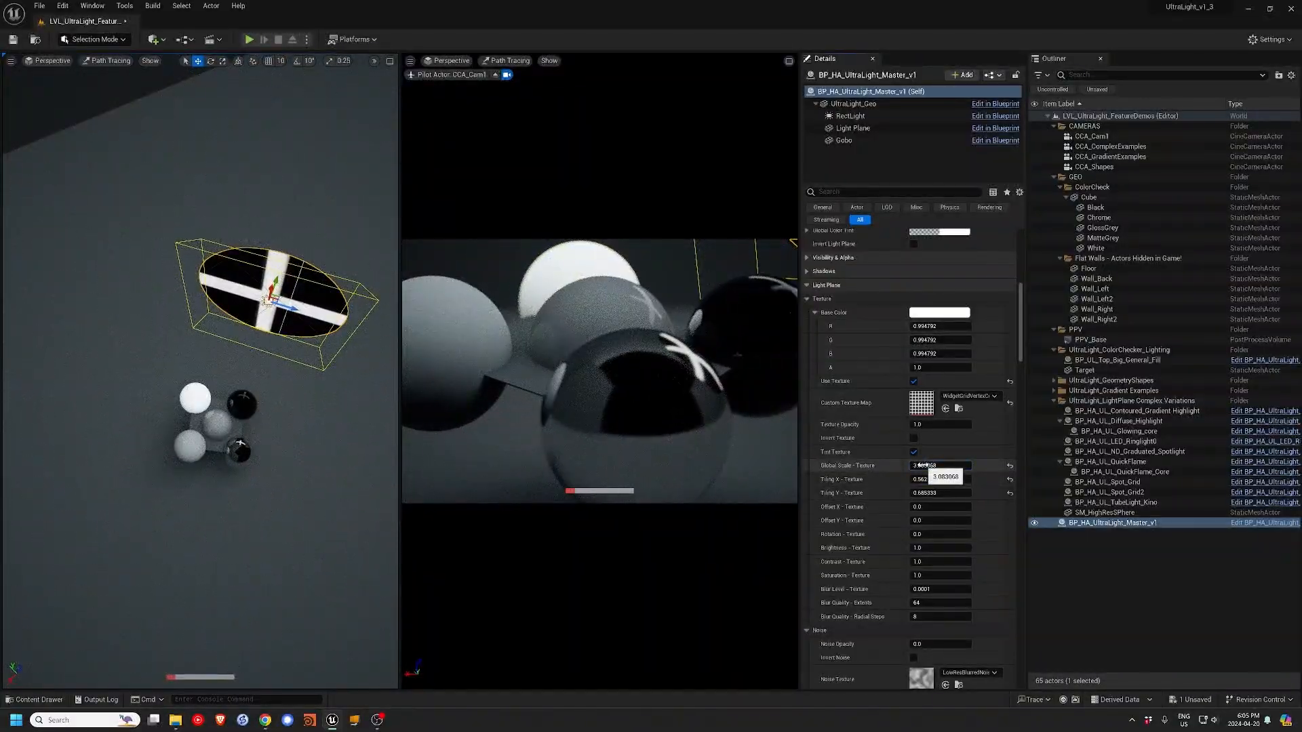
{"action": "left_click_drag", "start_coordinate": [914, 508], "coordinate": [908, 536]}
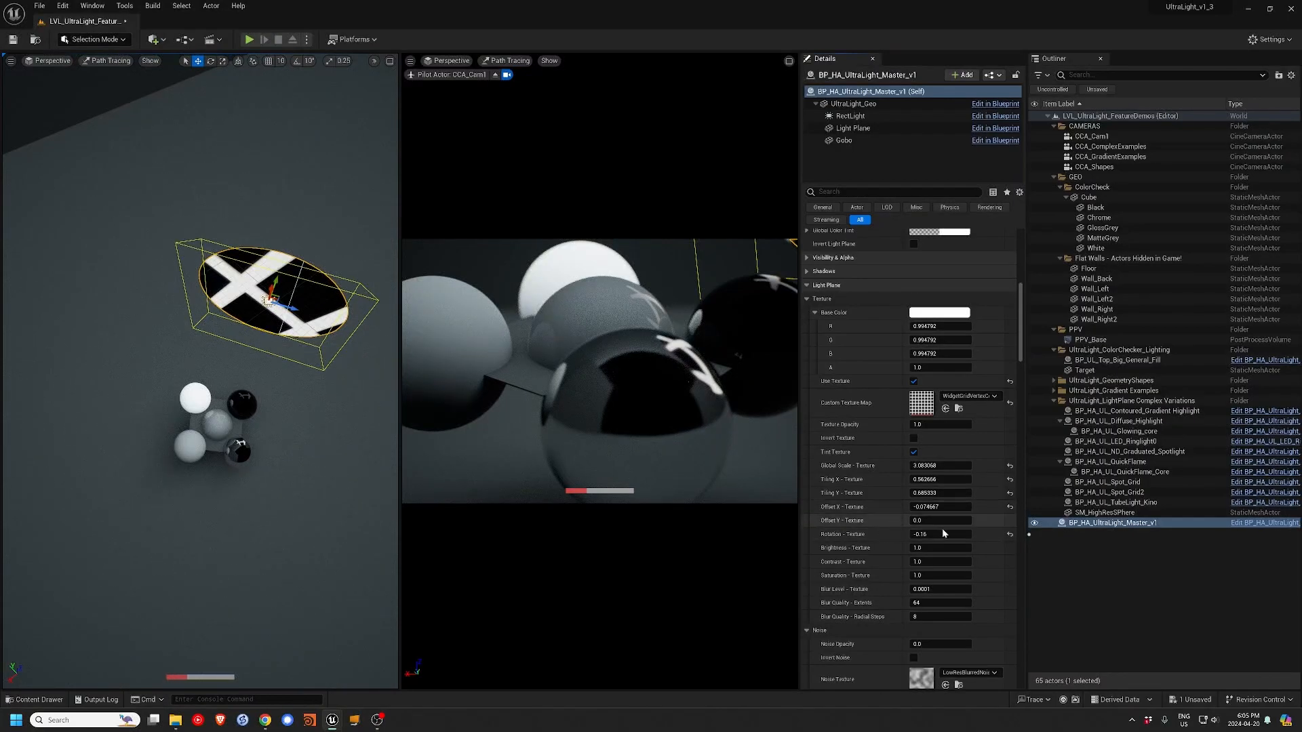
{"action": "left_click", "coordinate": [1009, 506]}
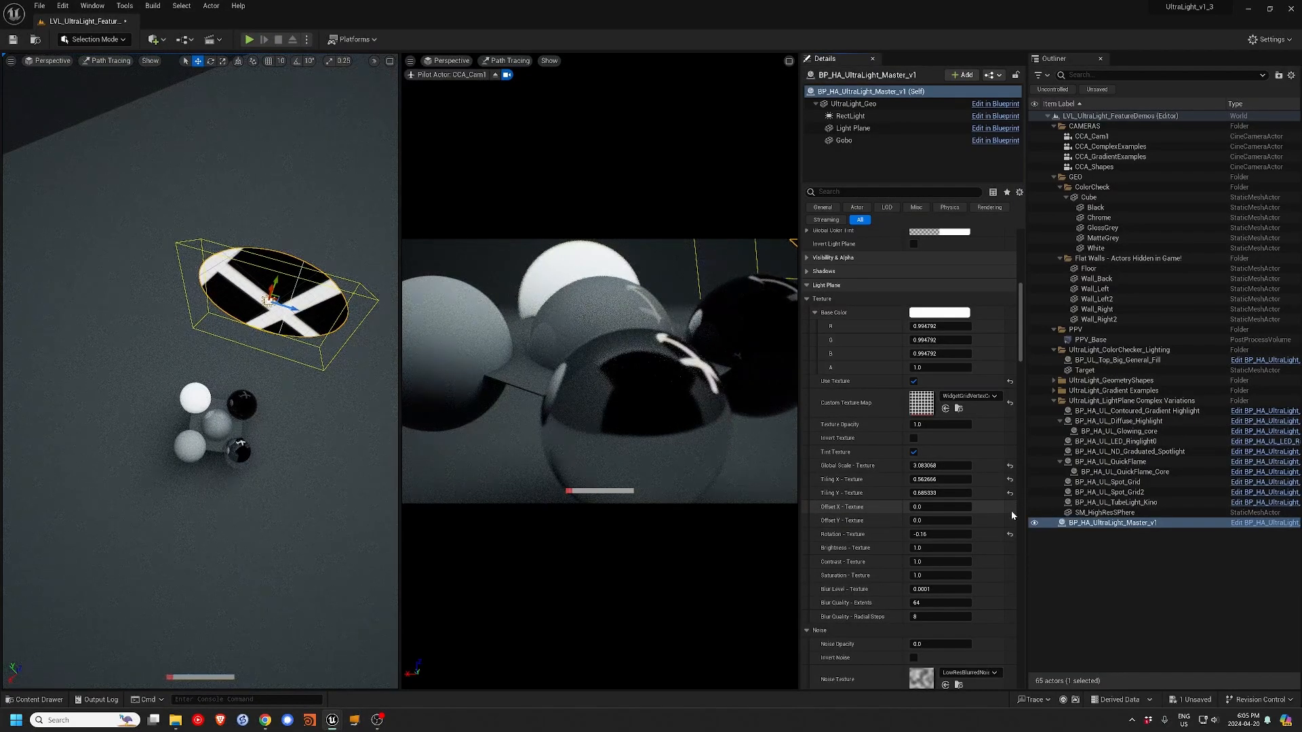
{"action": "left_click_drag", "start_coordinate": [931, 536], "coordinate": [994, 536]}
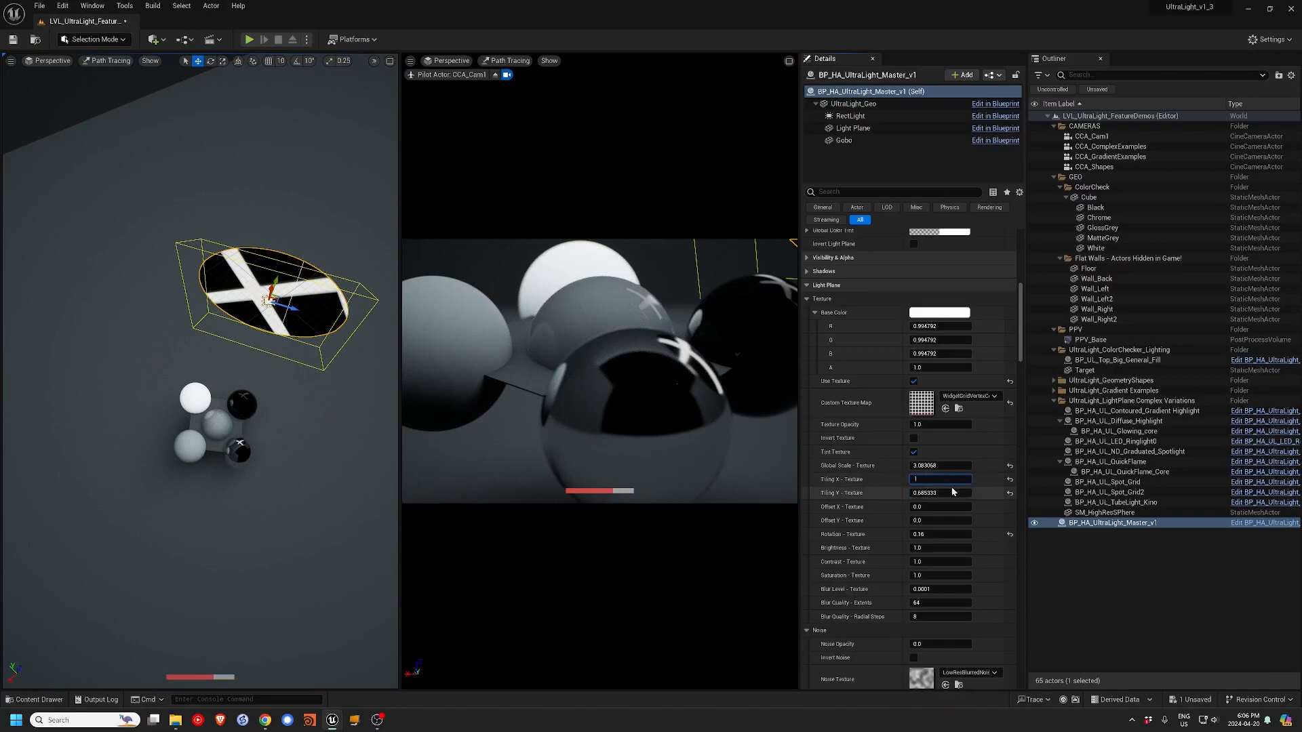
- Vary the texture's tiling, rotation and offsets to about X tiling 0.40, Y tiling 1.33, rotation 0.55, X offset 0.15 and Y offset 0.08
{"action": "left_click", "coordinate": [942, 493]}
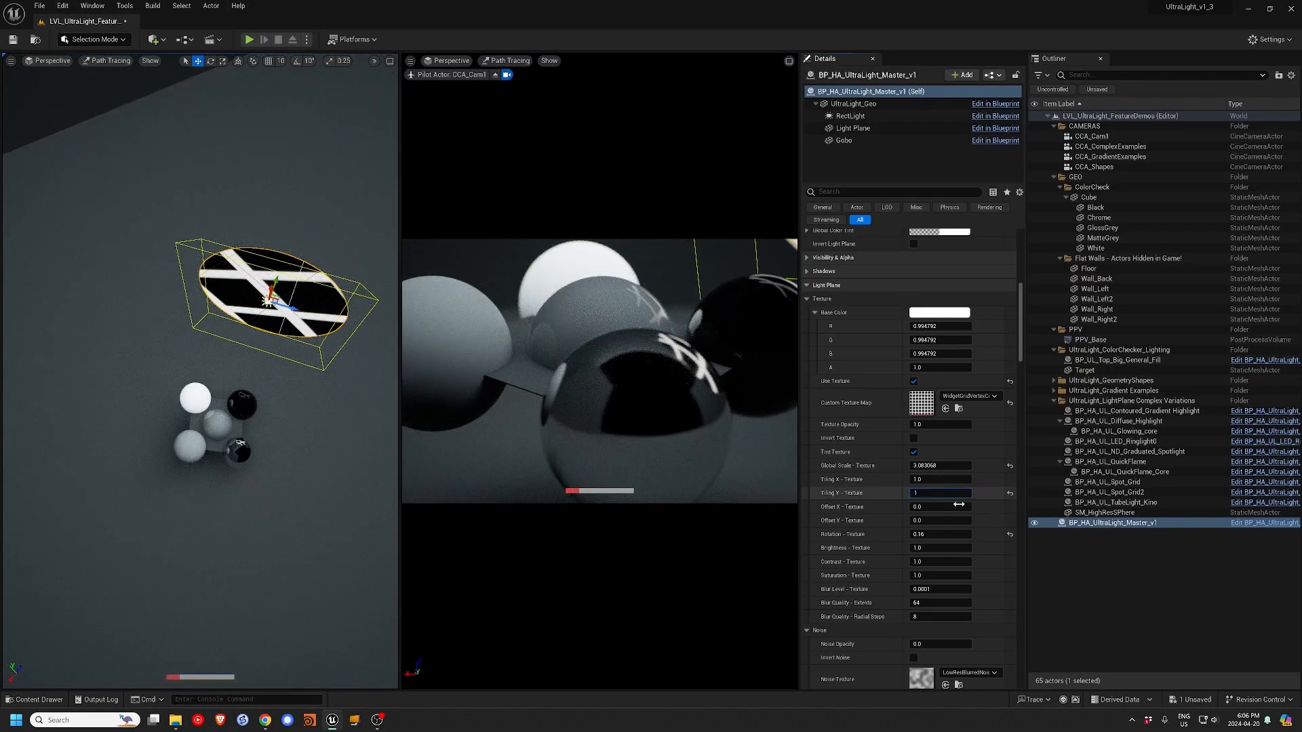
{"action": "key", "text": "Return"}
{"action": "mouse_move", "coordinate": [919, 537]}
{"action": "left_mouse_down"}
{"action": "mouse_move", "coordinate": [969, 537]}
{"action": "mouse_move", "coordinate": [921, 534]}
{"action": "left_mouse_up"}
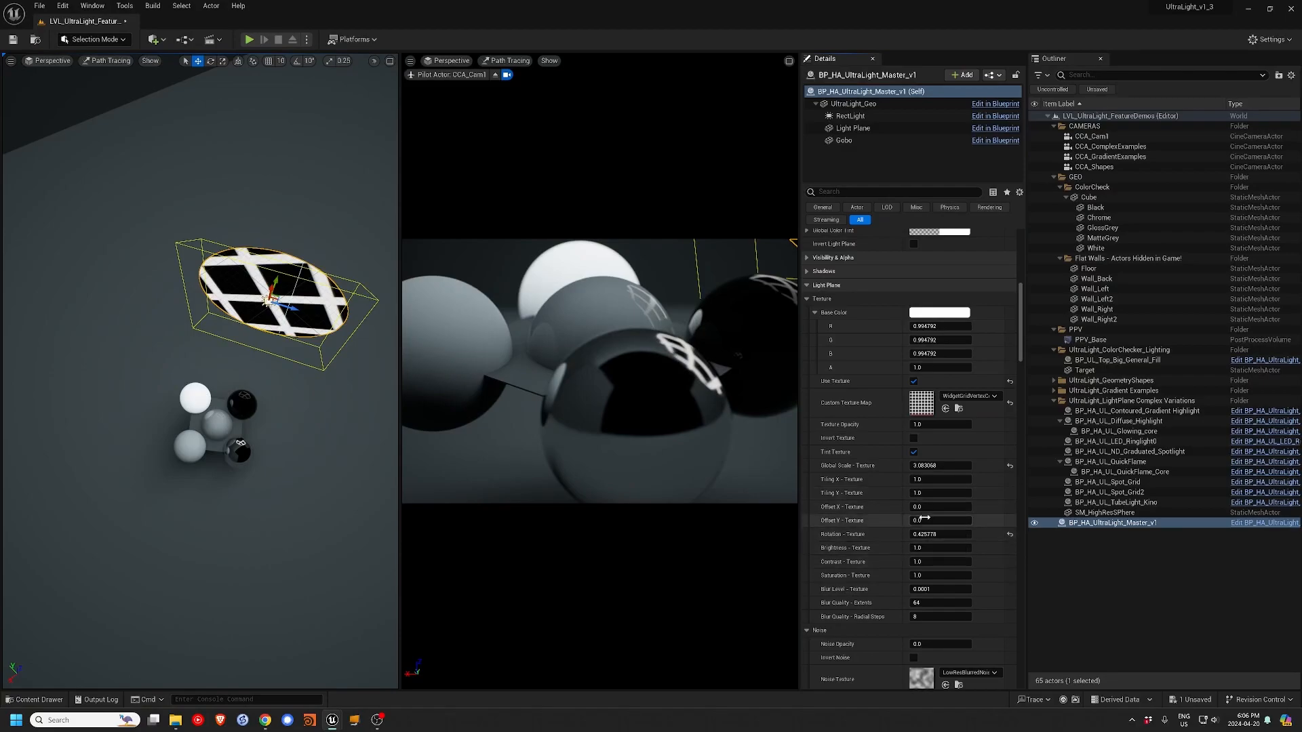
{"action": "left_click_drag", "start_coordinate": [925, 497], "coordinate": [883, 480]}
{"action": "left_click_drag", "start_coordinate": [925, 534], "coordinate": [915, 508]}
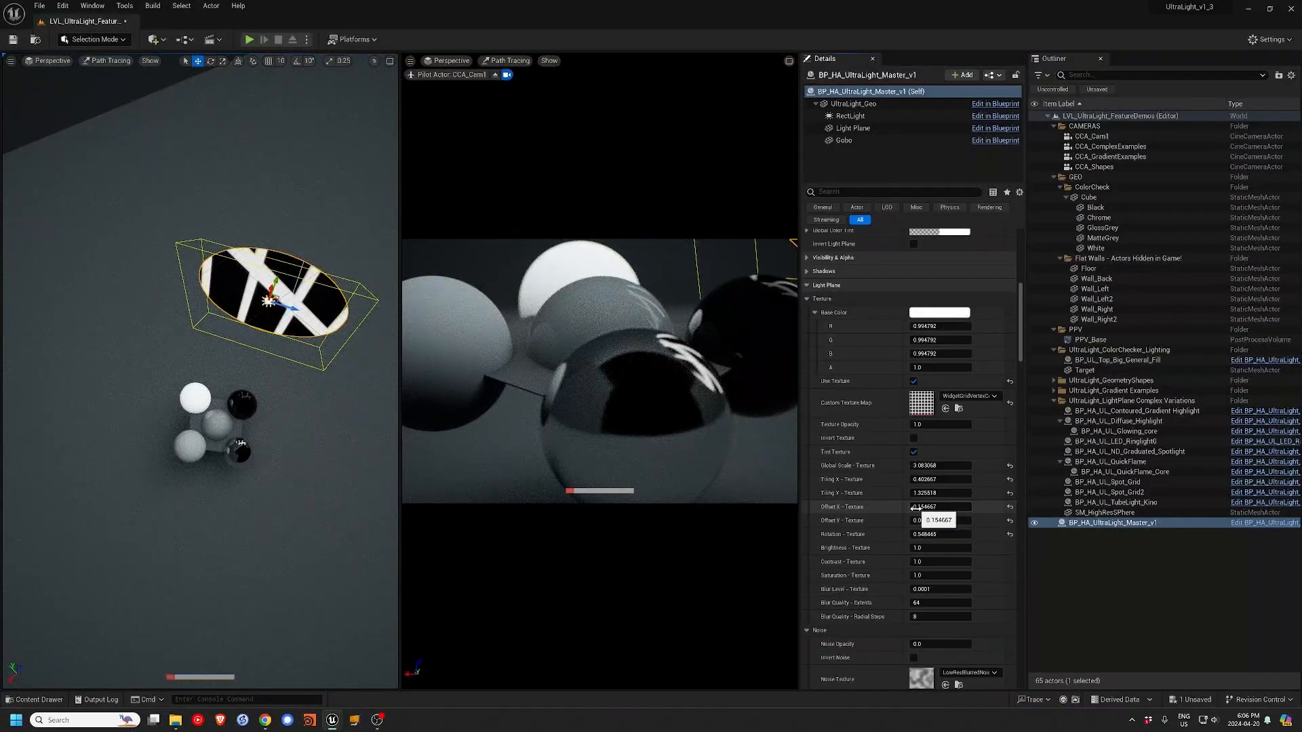
- Reset the texture's rotation, X and Y offsets, X and Y tiling and Global Scale to their defaults
{"action": "left_click", "coordinate": [1010, 534]}
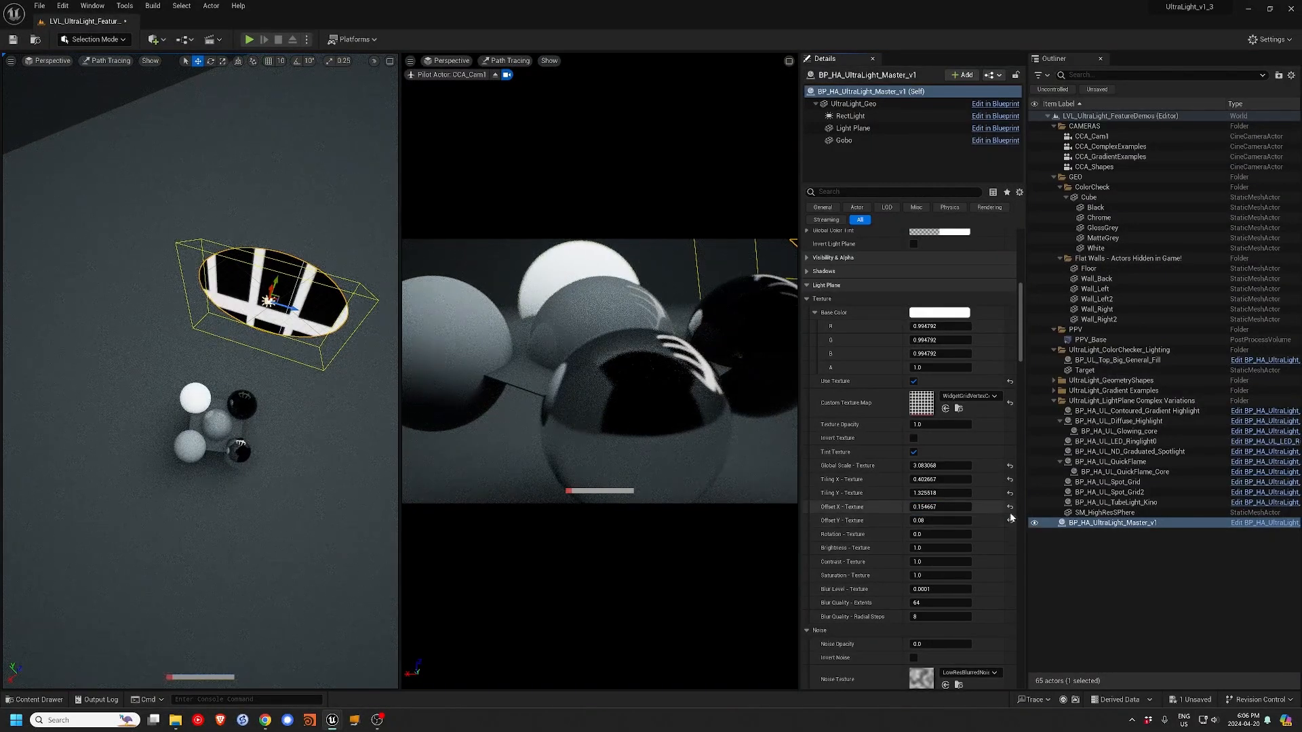
{"action": "left_click", "coordinate": [1009, 521]}
{"action": "left_click", "coordinate": [1010, 507]}
{"action": "left_click", "coordinate": [1010, 493]}
{"action": "left_click", "coordinate": [1009, 479]}
{"action": "left_click", "coordinate": [1009, 466]}
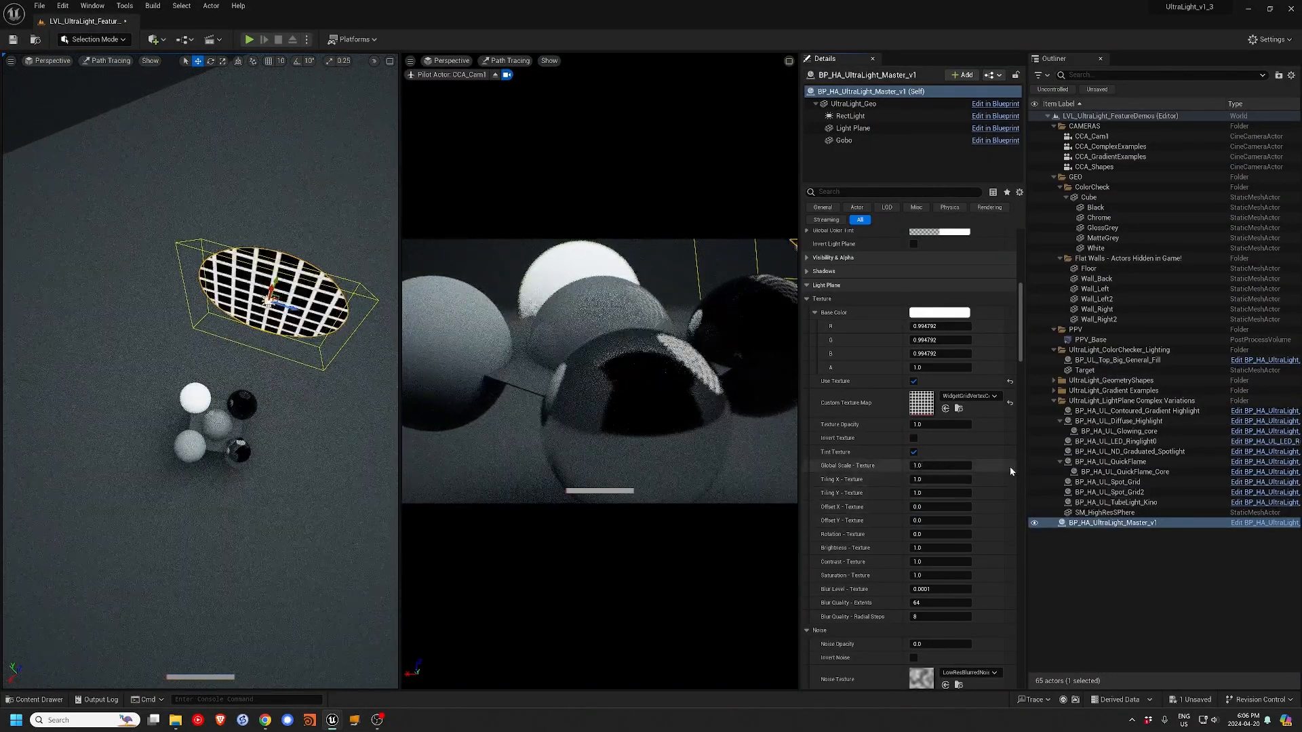
- Raise the texture's brightness to about 1.31 and assign the WidgetBlueprint_16x texture as the Custom Texture Map
{"action": "left_click_drag", "start_coordinate": [949, 547], "coordinate": [968, 548]}
{"action": "scroll", "coordinate": [875, 466], "scroll_direction": "up", "scroll_amount": 1}
{"action": "scroll", "coordinate": [874, 469], "scroll_direction": "up", "scroll_amount": 1}
{"action": "left_click", "coordinate": [968, 434]}
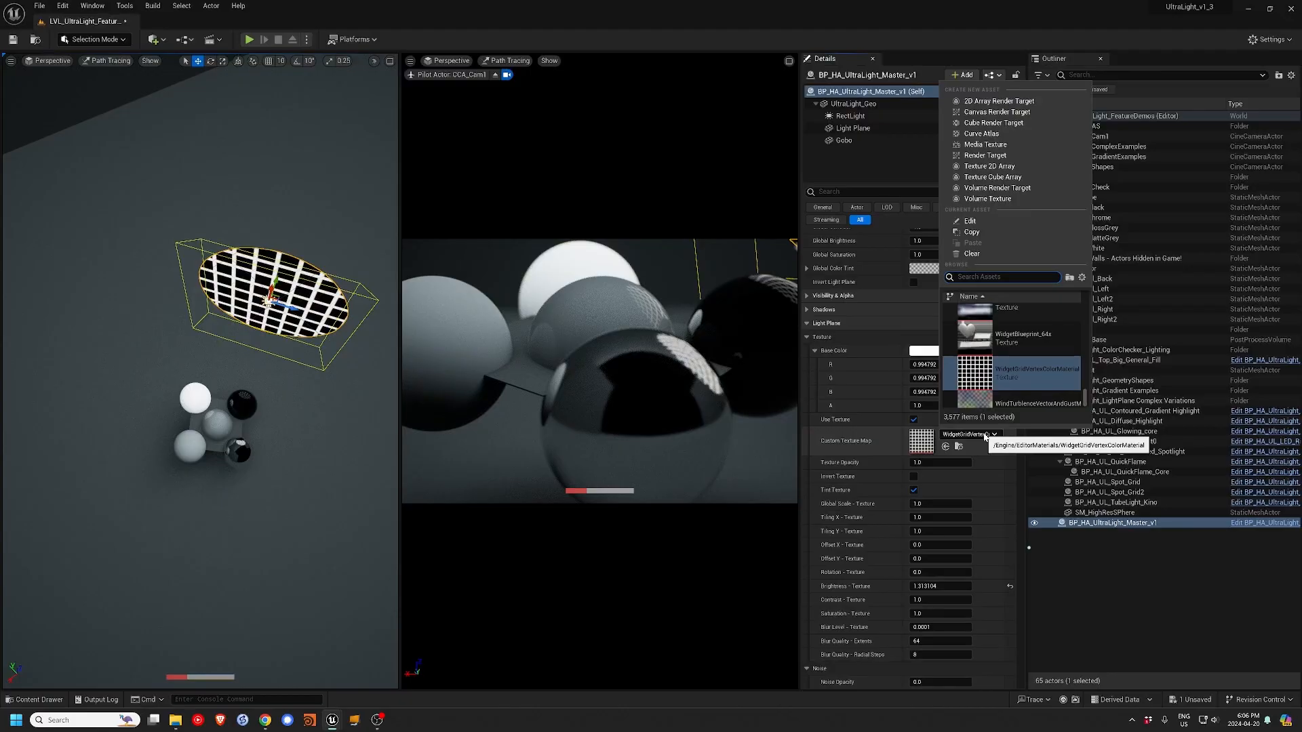
{"action": "scroll", "coordinate": [989, 357], "scroll_direction": "up", "scroll_amount": 1}
{"action": "left_click", "coordinate": [975, 352]}
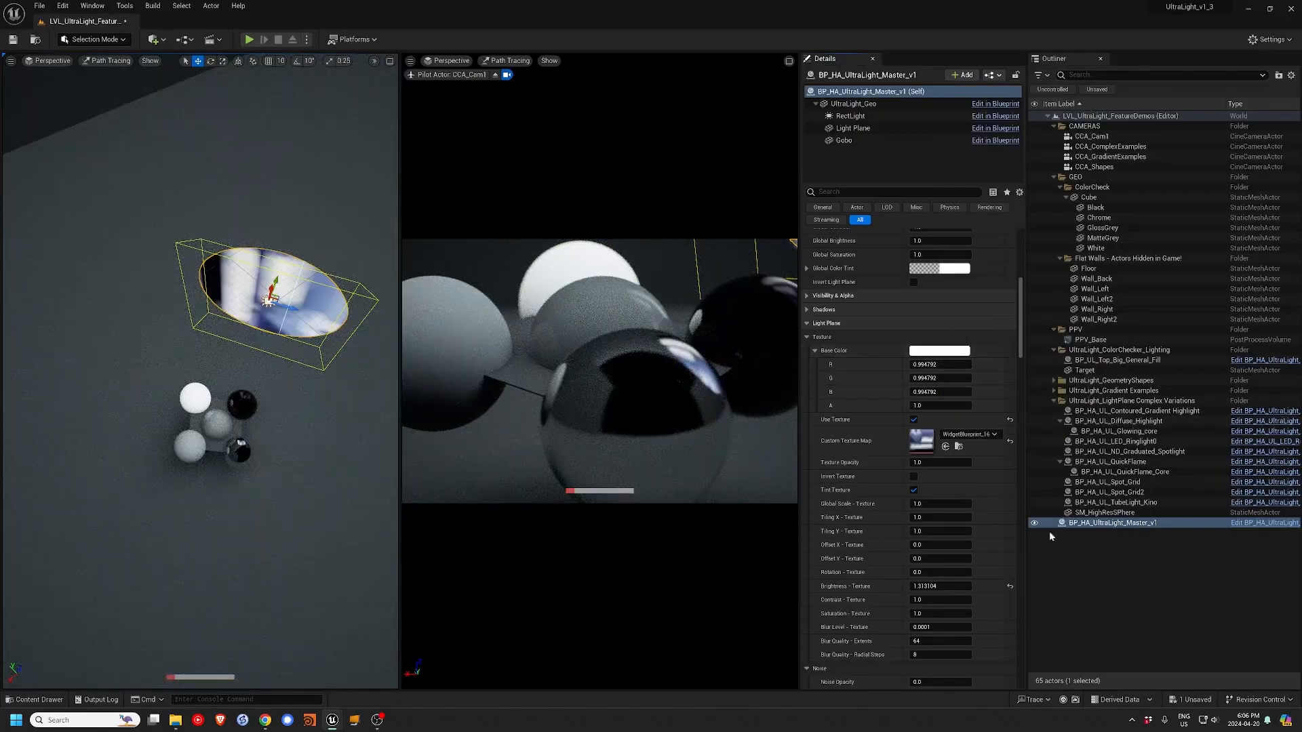
- Set texture brightness to about 2.50, contrast to 2.36, saturation to 0.85 and opacity to 0.87, and adjust the Blur Level
{"action": "scroll", "coordinate": [911, 606], "scroll_direction": "down", "scroll_amount": 3}
{"action": "left_click_drag", "start_coordinate": [928, 521], "coordinate": [944, 548]}
{"action": "left_click_drag", "start_coordinate": [942, 397], "coordinate": [930, 397]}
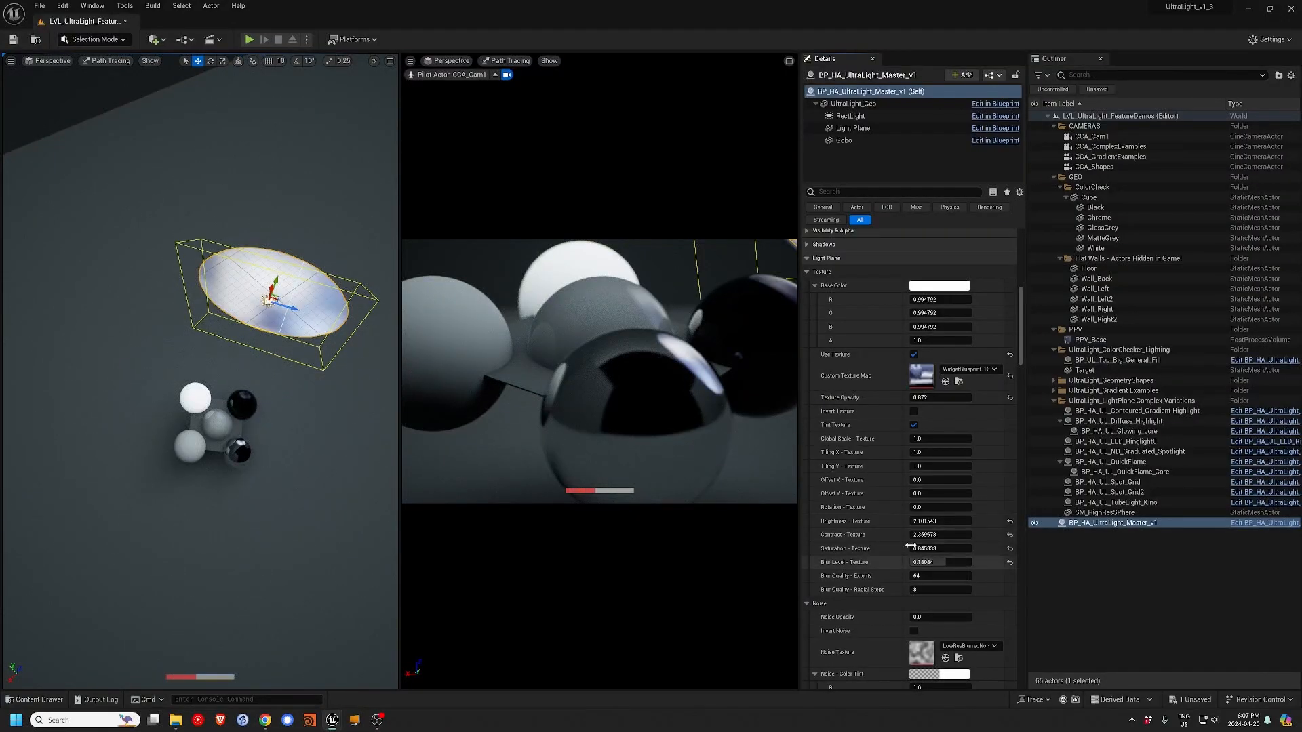
{"action": "left_click_drag", "start_coordinate": [922, 562], "coordinate": [880, 584]}
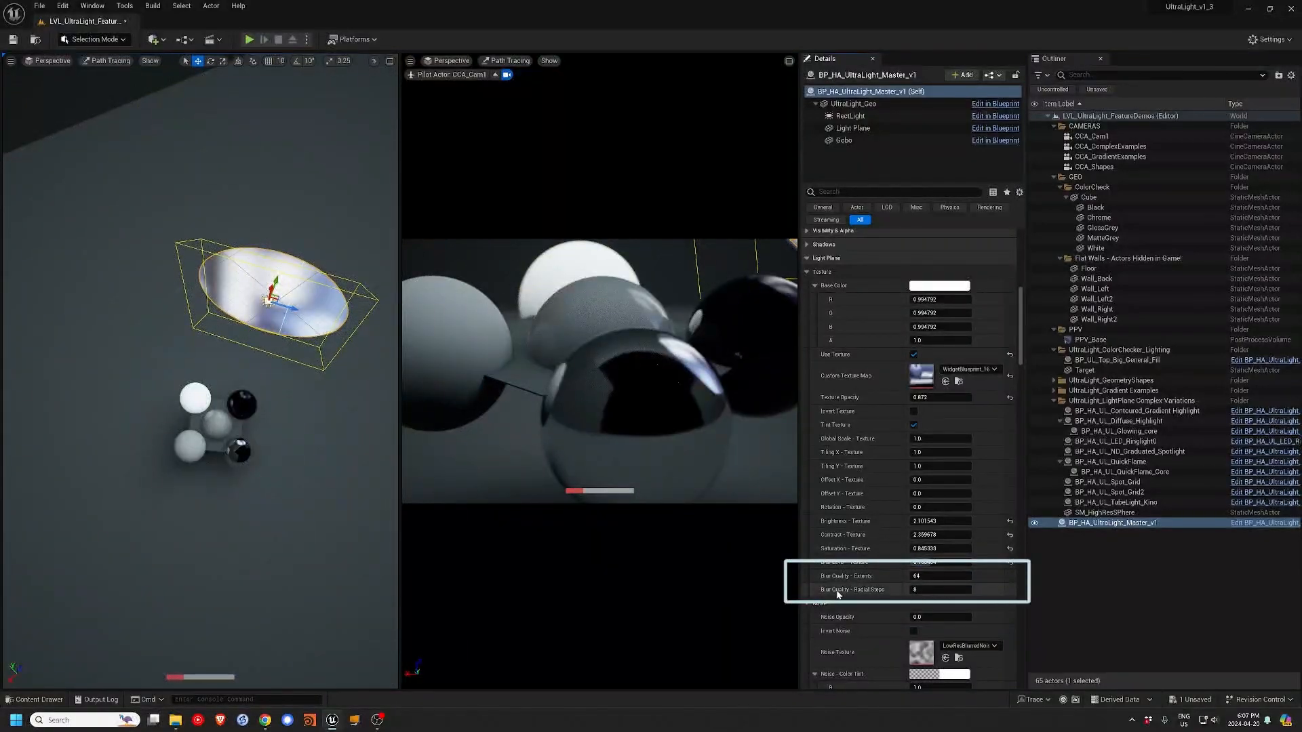
- Assign the WidgetGridVertexColorMaterial texture as the Custom Texture Map again and lower its Blur Level to about 0.04
{"action": "left_click", "coordinate": [947, 383]}
{"action": "scroll", "coordinate": [981, 329], "scroll_direction": "down", "scroll_amount": 1}
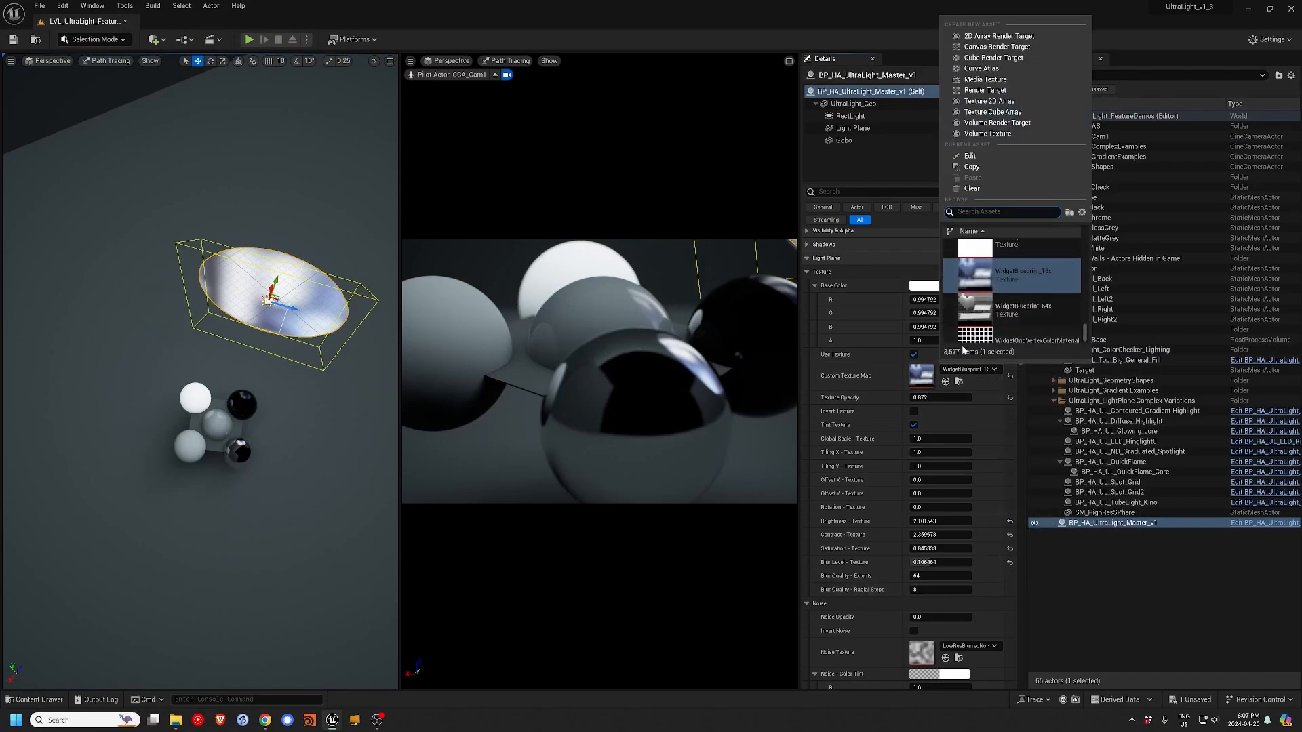
{"action": "left_click", "coordinate": [981, 332]}
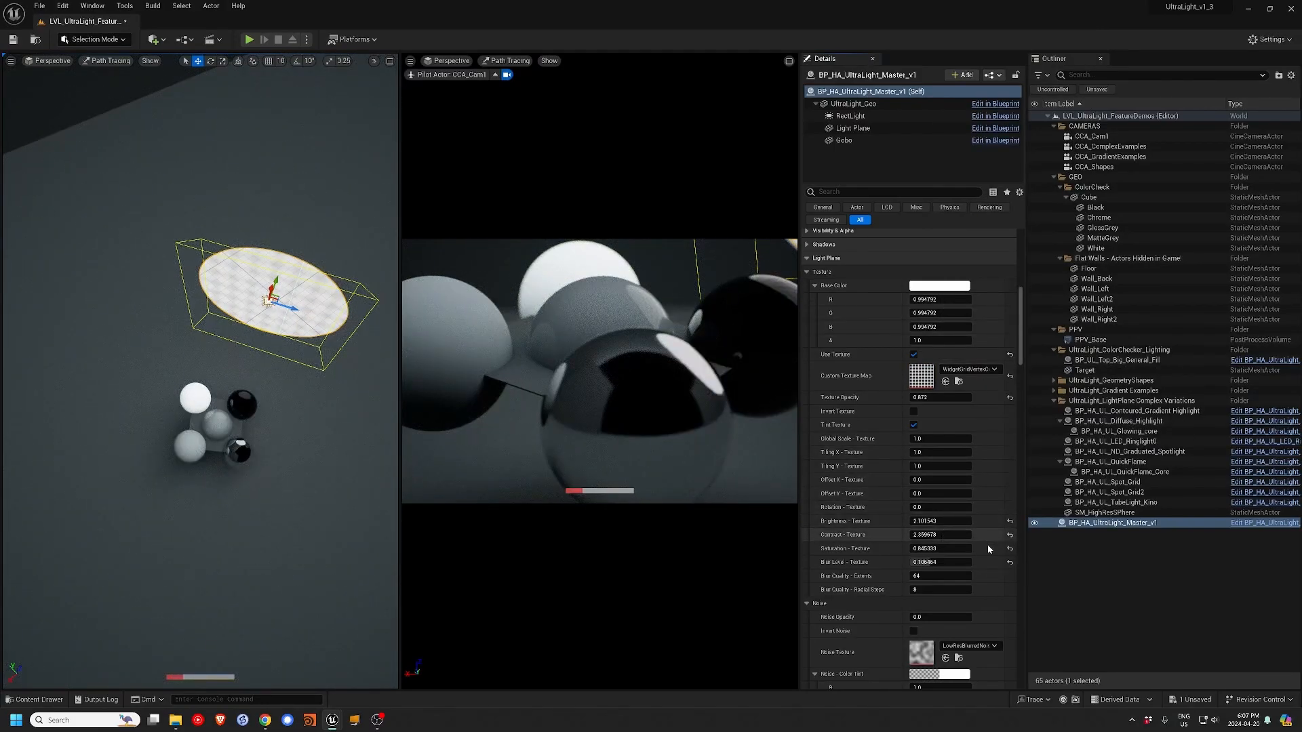
{"action": "left_click_drag", "start_coordinate": [924, 563], "coordinate": [893, 563]}
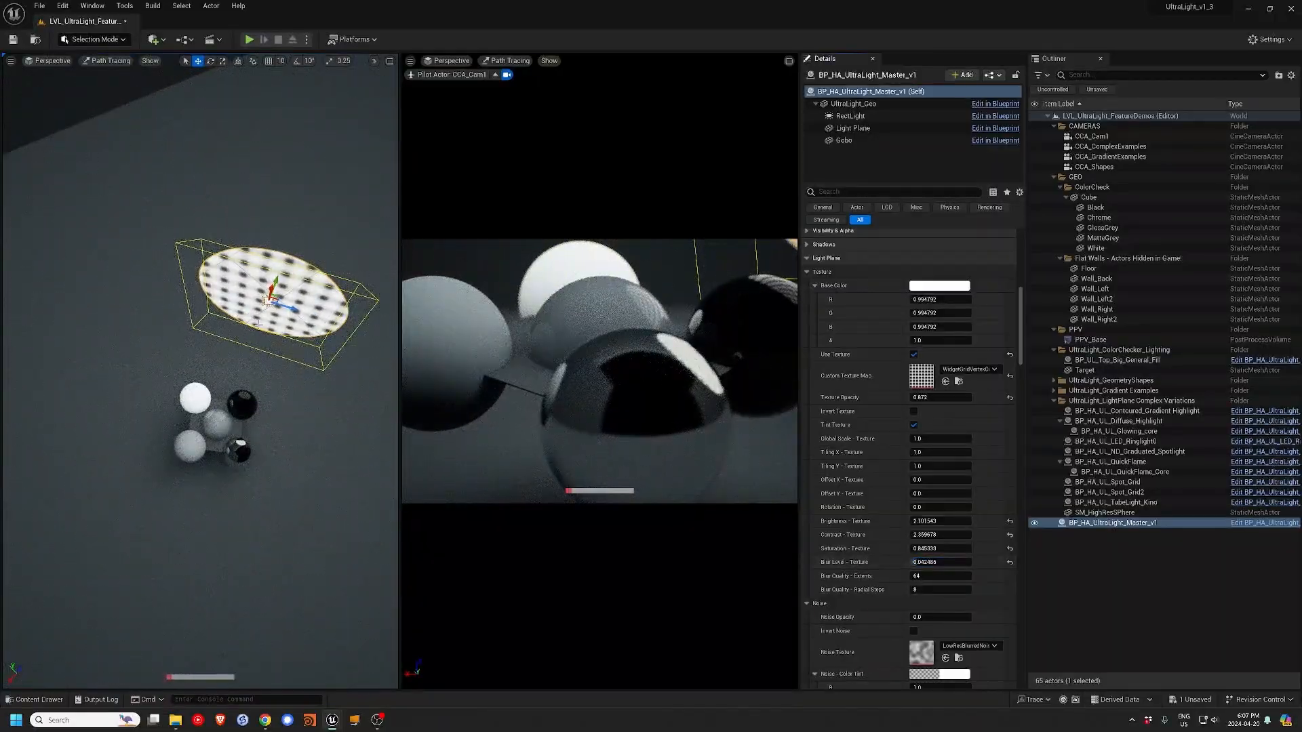
{"action": "scroll", "coordinate": [224, 299], "scroll_direction": "up", "scroll_amount": 6}
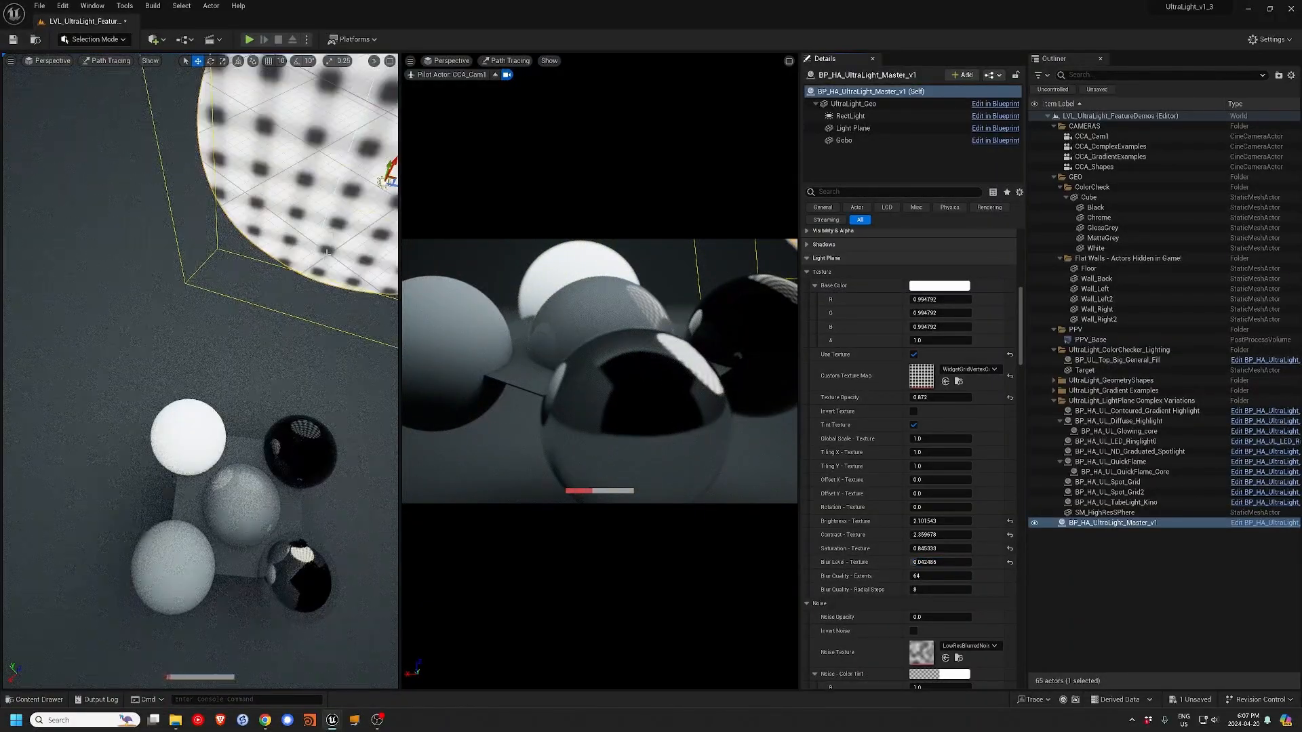
{"action": "middle_click_drag", "start_coordinate": [285, 414], "coordinate": [384, 308]}
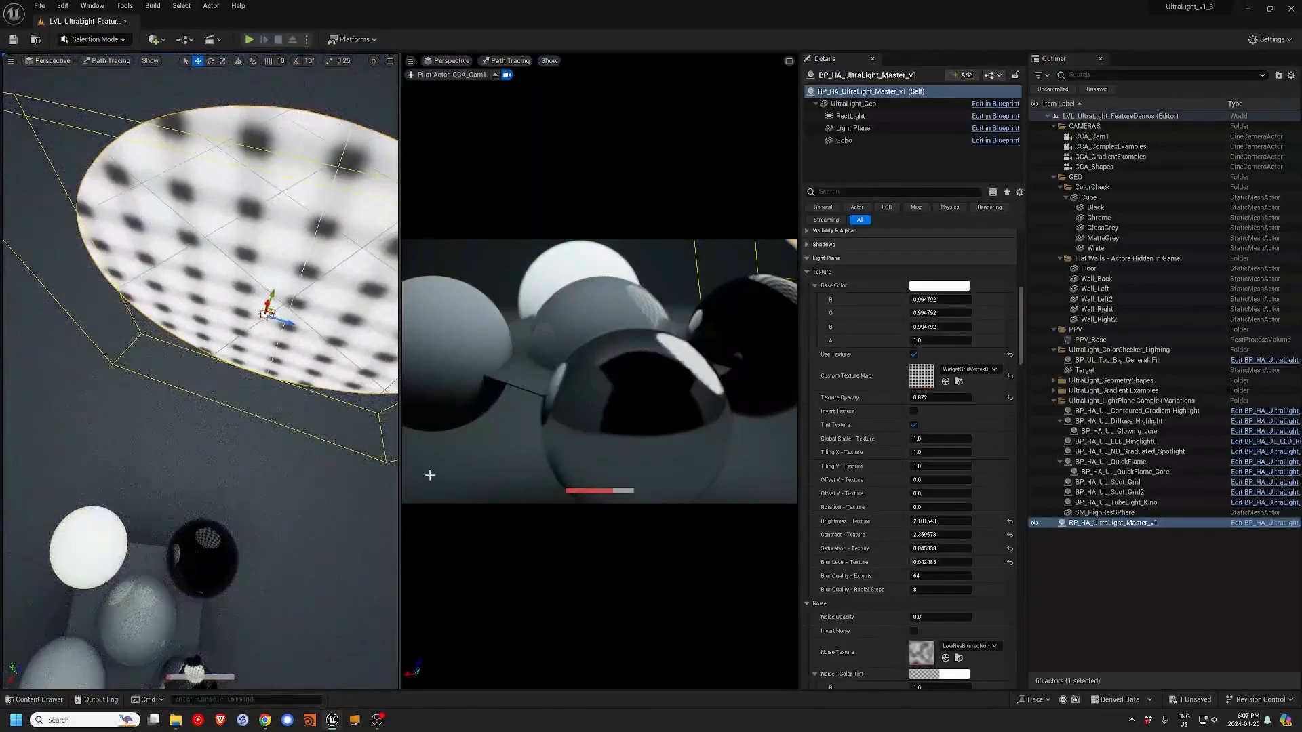
- Lower the texture's Blur Quality Extents to 8 and then 2, and set its Radial Steps to 2
{"action": "left_click", "coordinate": [923, 576]}
{"action": "type", "text": "8"}
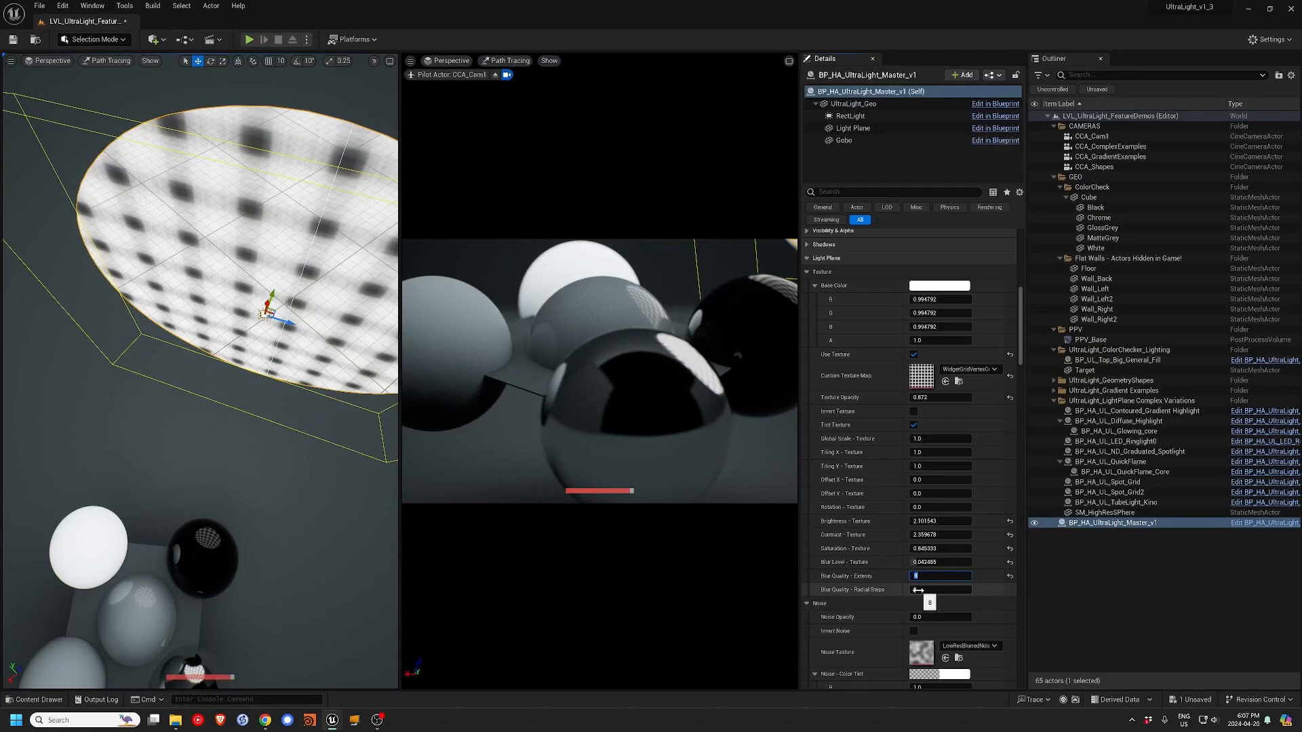
{"action": "type", "text": "2"}
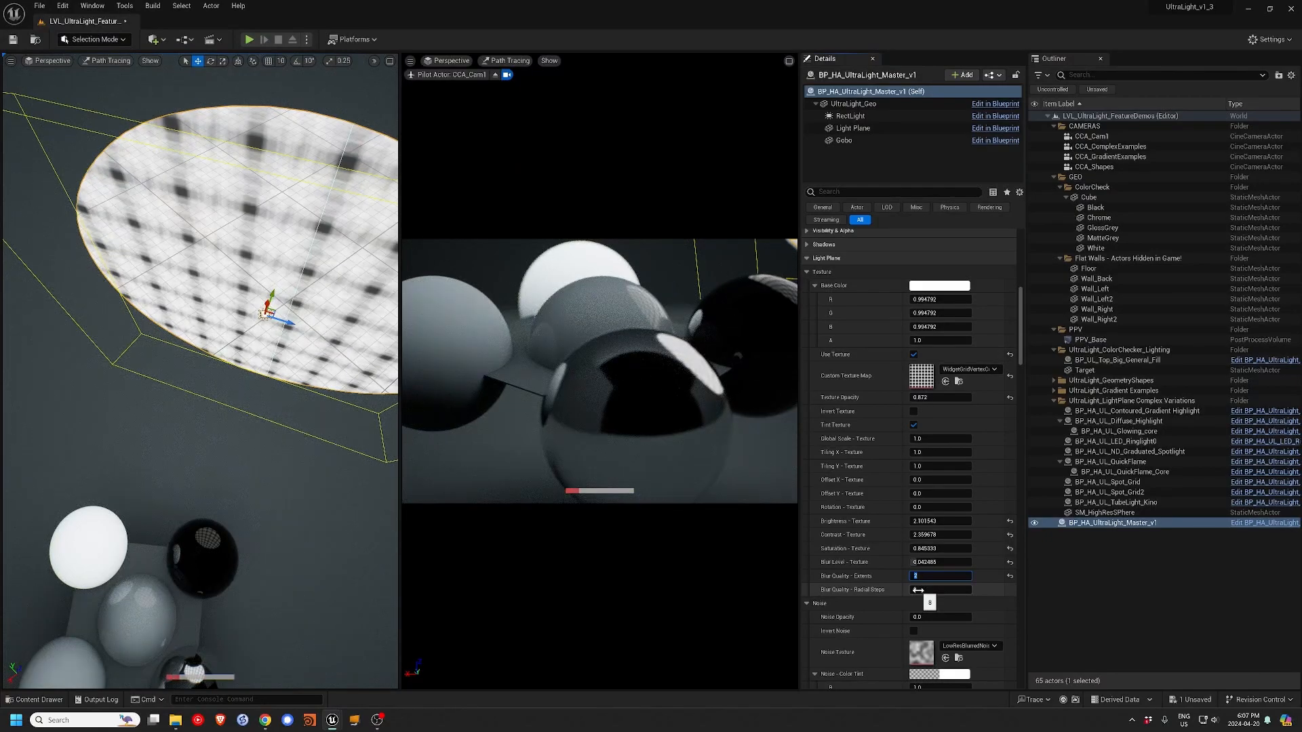
{"action": "left_click", "coordinate": [915, 589]}
{"action": "type", "text": "2"}
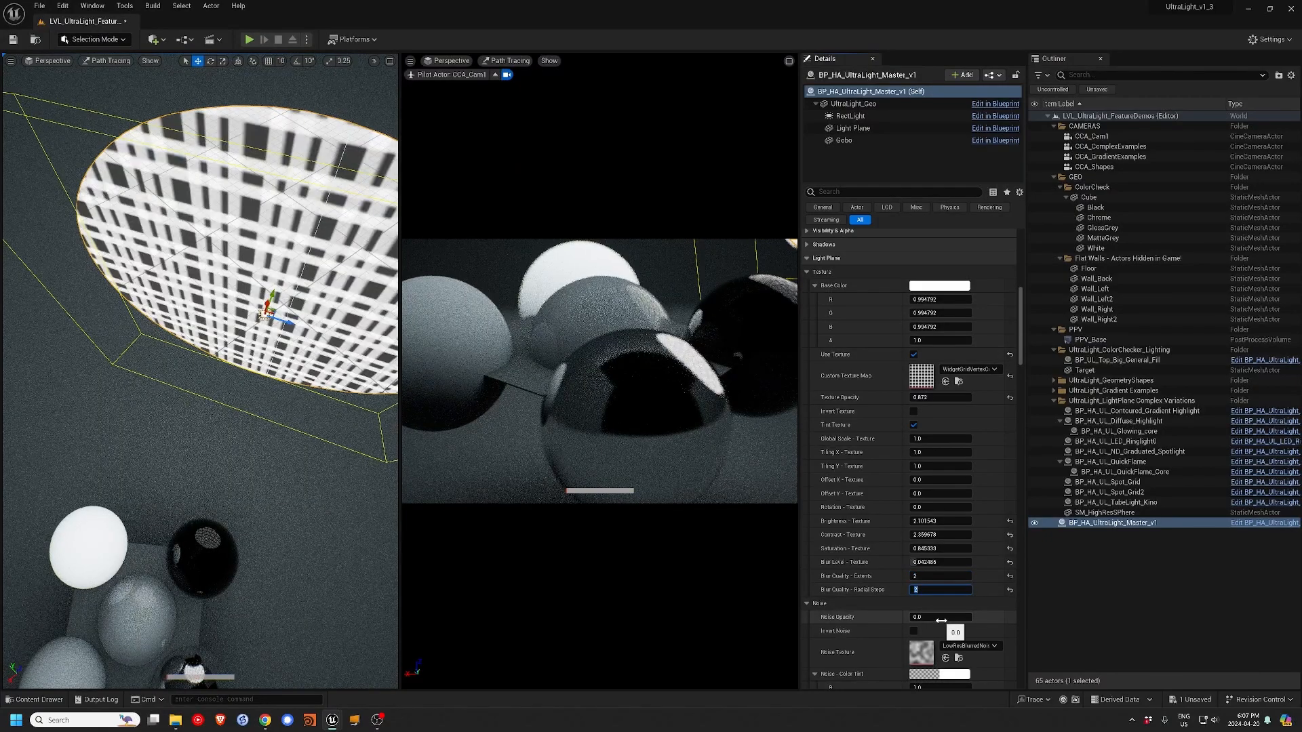
{"action": "key", "text": "Return"}
- Raise the texture's Blur Quality Radial Steps one value at a time from 4 up to 8
{"action": "type", "text": "4"}
{"action": "key", "text": "Return"}
{"action": "type", "text": "5"}
{"action": "key", "text": "Return"}
{"action": "type", "text": "6"}
{"action": "key", "text": "Return"}
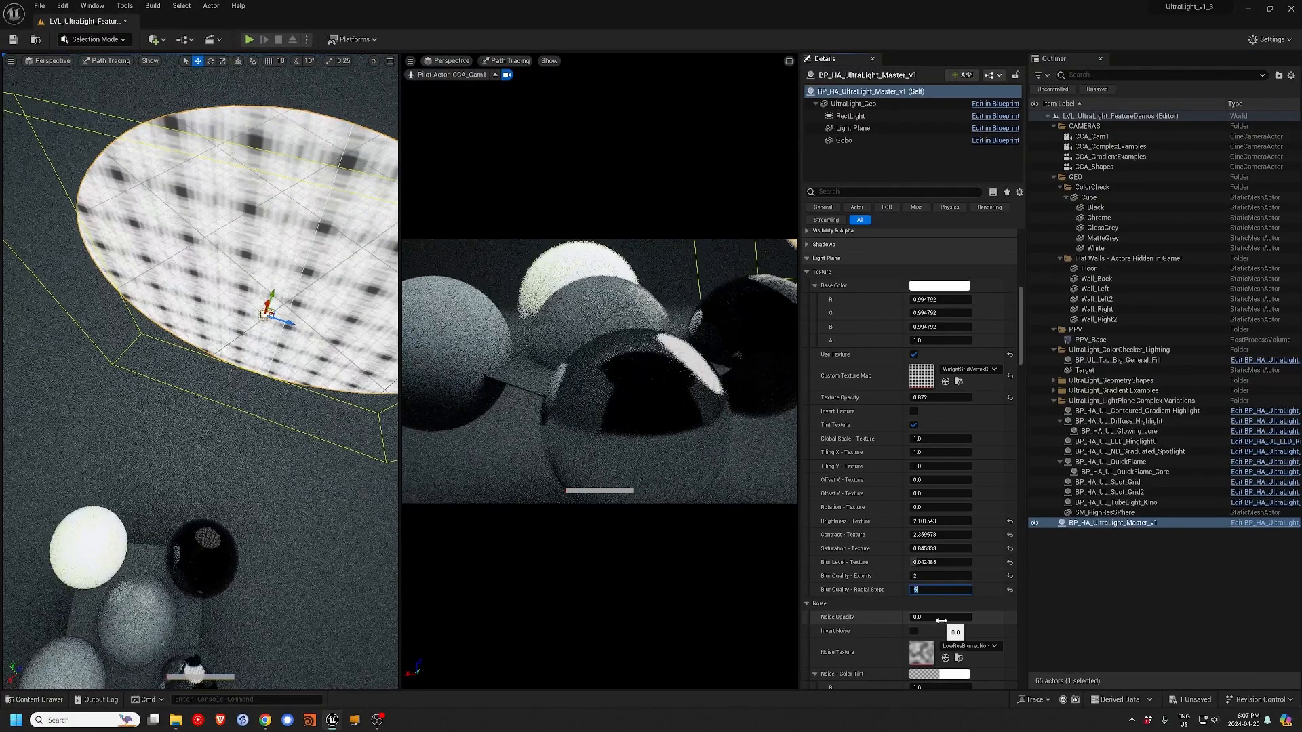
{"action": "type", "text": "7"}
{"action": "key", "text": "Return"}
{"action": "type", "text": "8"}
{"action": "key", "text": "Return"}
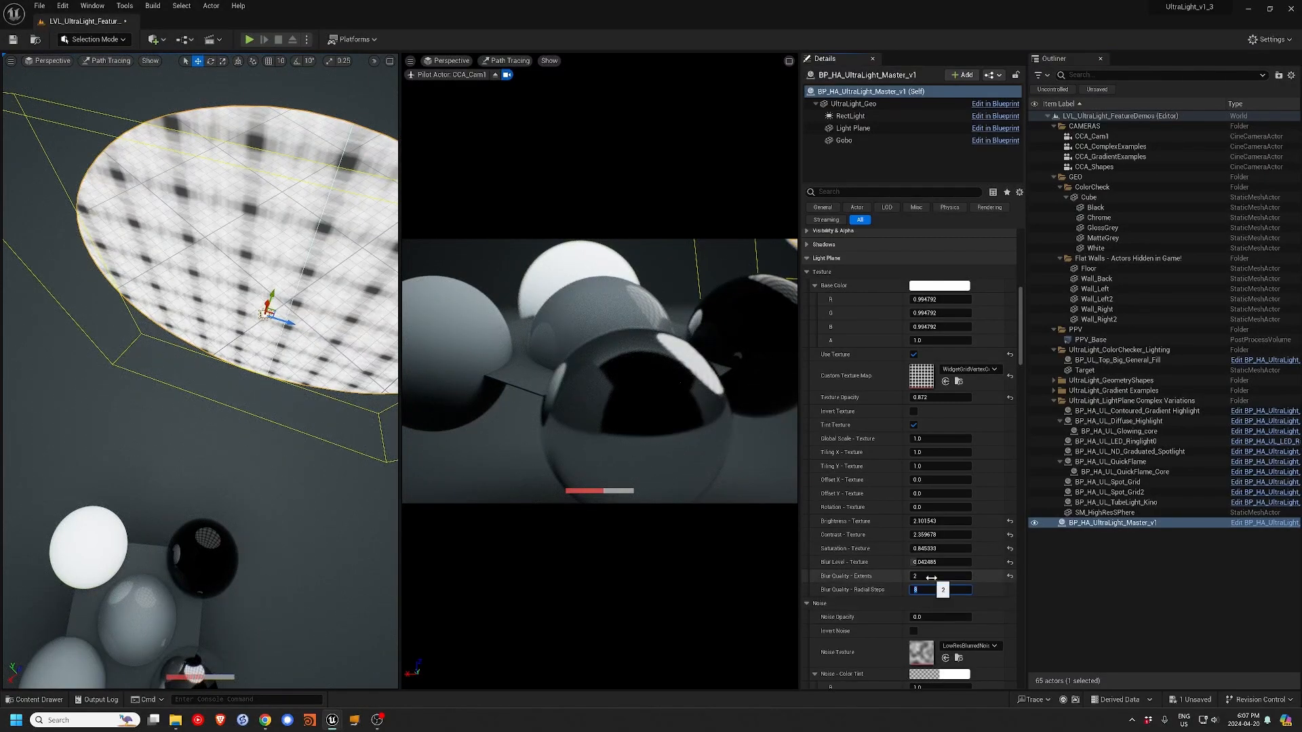
- Reset the texture's Blur Quality Extents, Blur Level, saturation, contrast and brightness to their defaults
{"action": "left_click", "coordinate": [1009, 575]}
{"action": "left_click", "coordinate": [1010, 562]}
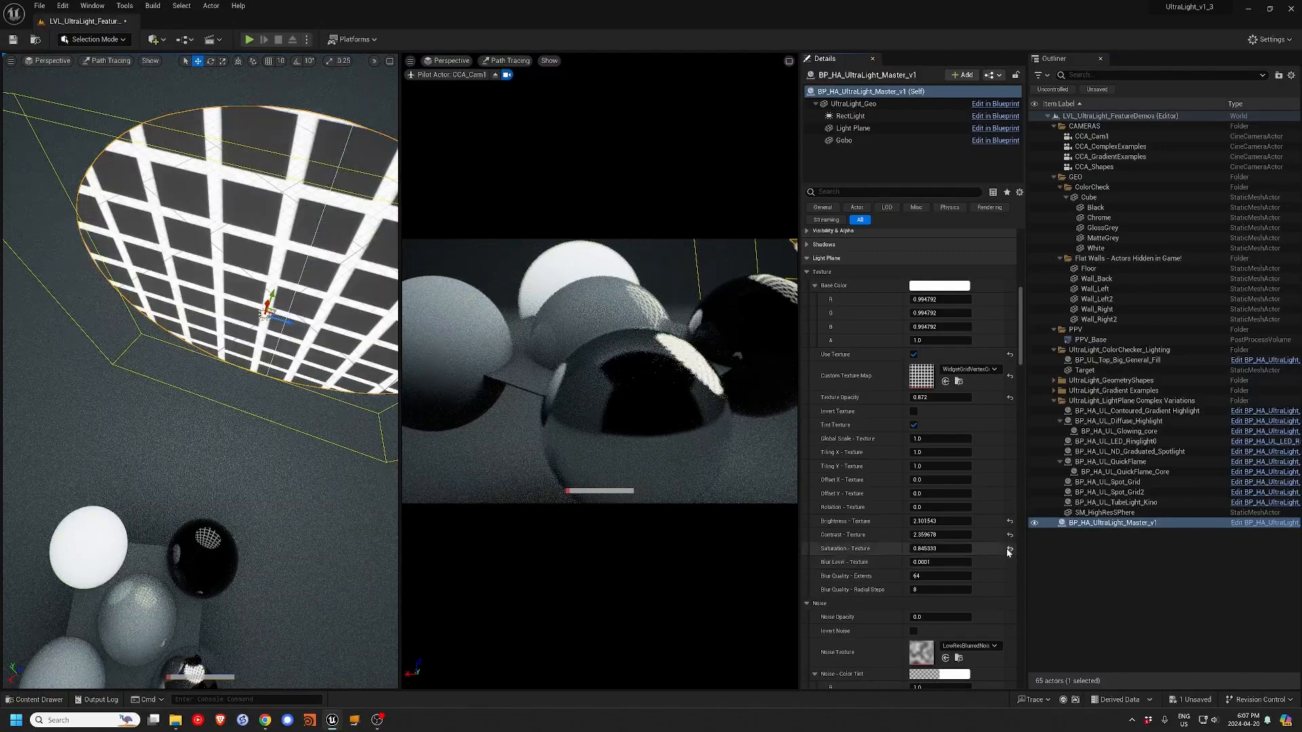
{"action": "left_click", "coordinate": [1010, 549]}
{"action": "left_click", "coordinate": [1009, 534]}
{"action": "left_click", "coordinate": [1010, 521]}
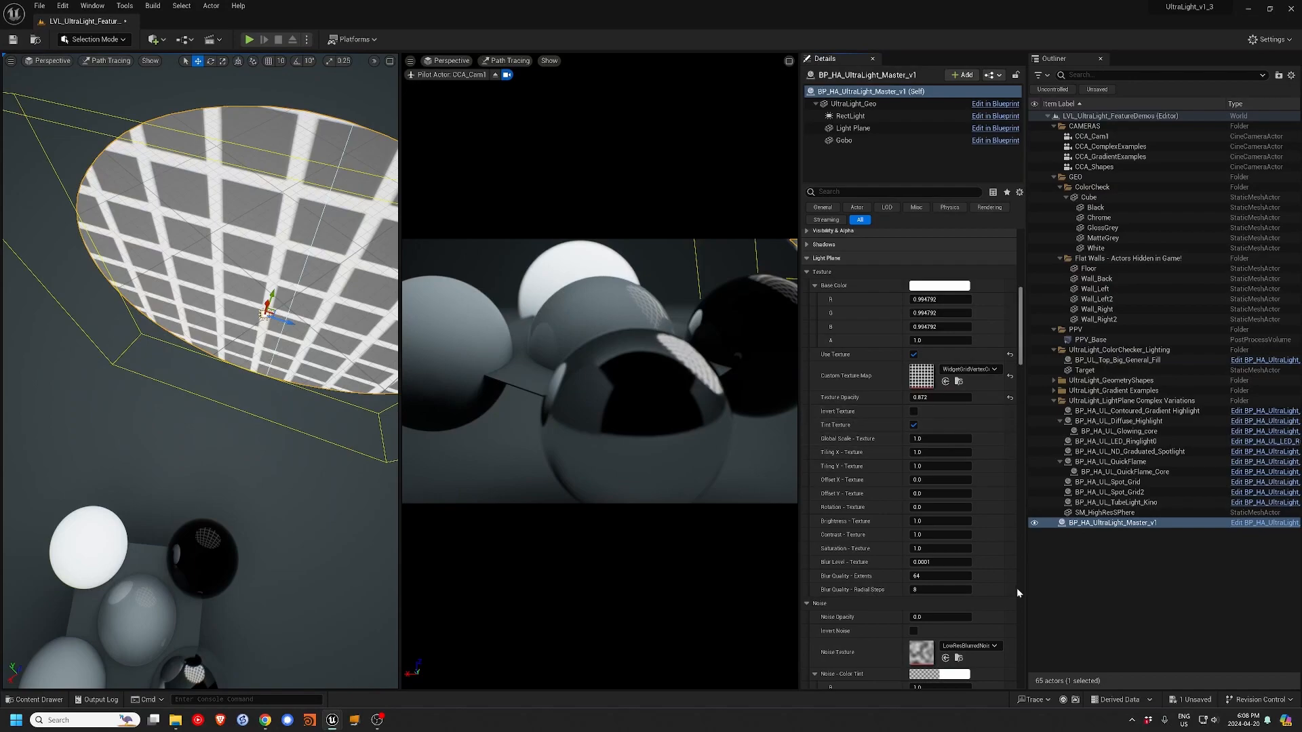
- Set the light plane's Noise Opacity to 1 and assign LUT_Afternoon as the Noise Texture
{"action": "scroll", "coordinate": [997, 465], "scroll_direction": "down", "scroll_amount": 1}
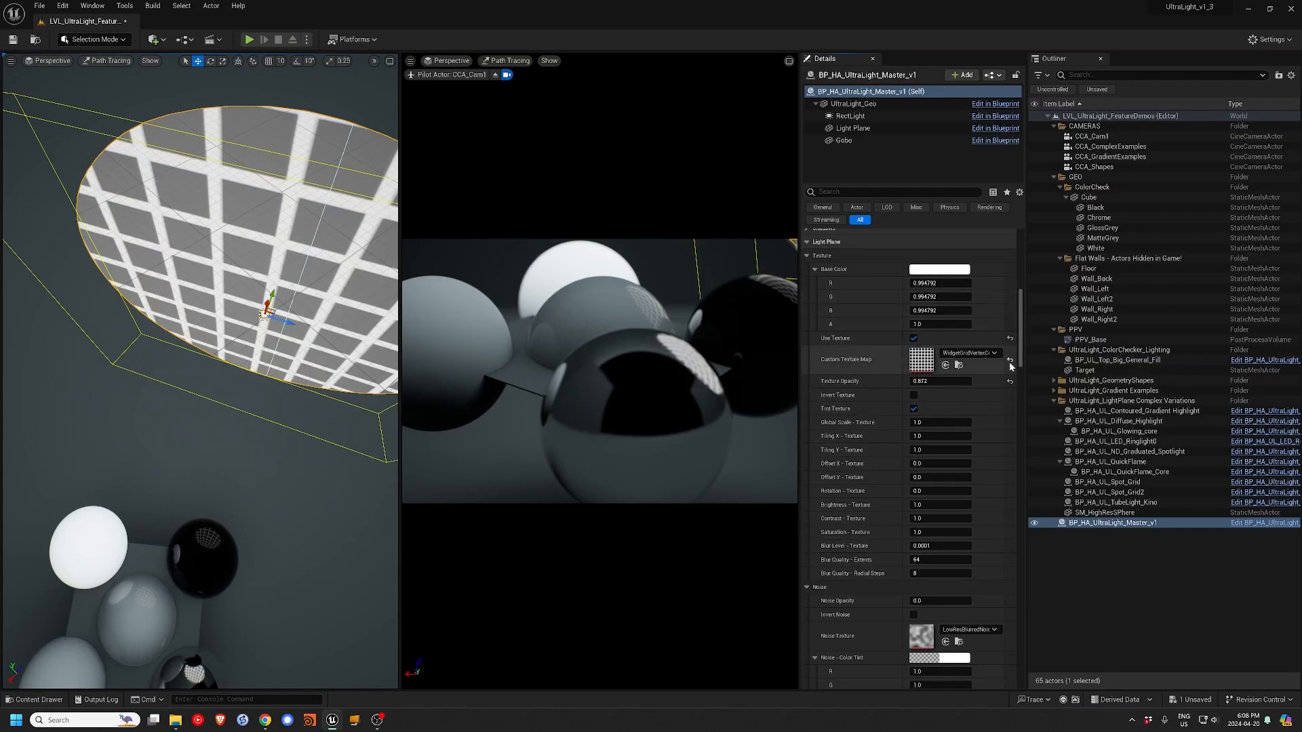
{"action": "scroll", "coordinate": [877, 436], "scroll_direction": "down", "scroll_amount": 6}
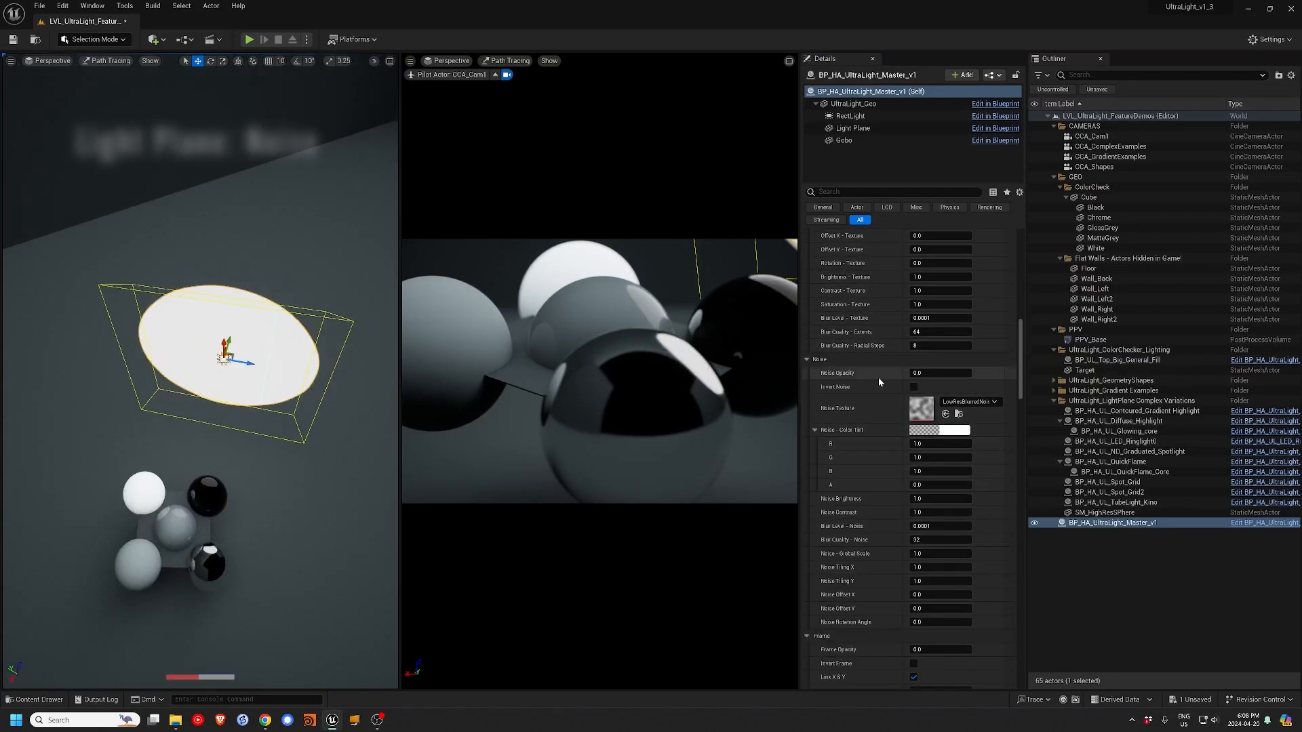
{"action": "left_click", "coordinate": [926, 374]}
{"action": "type", "text": "1"}
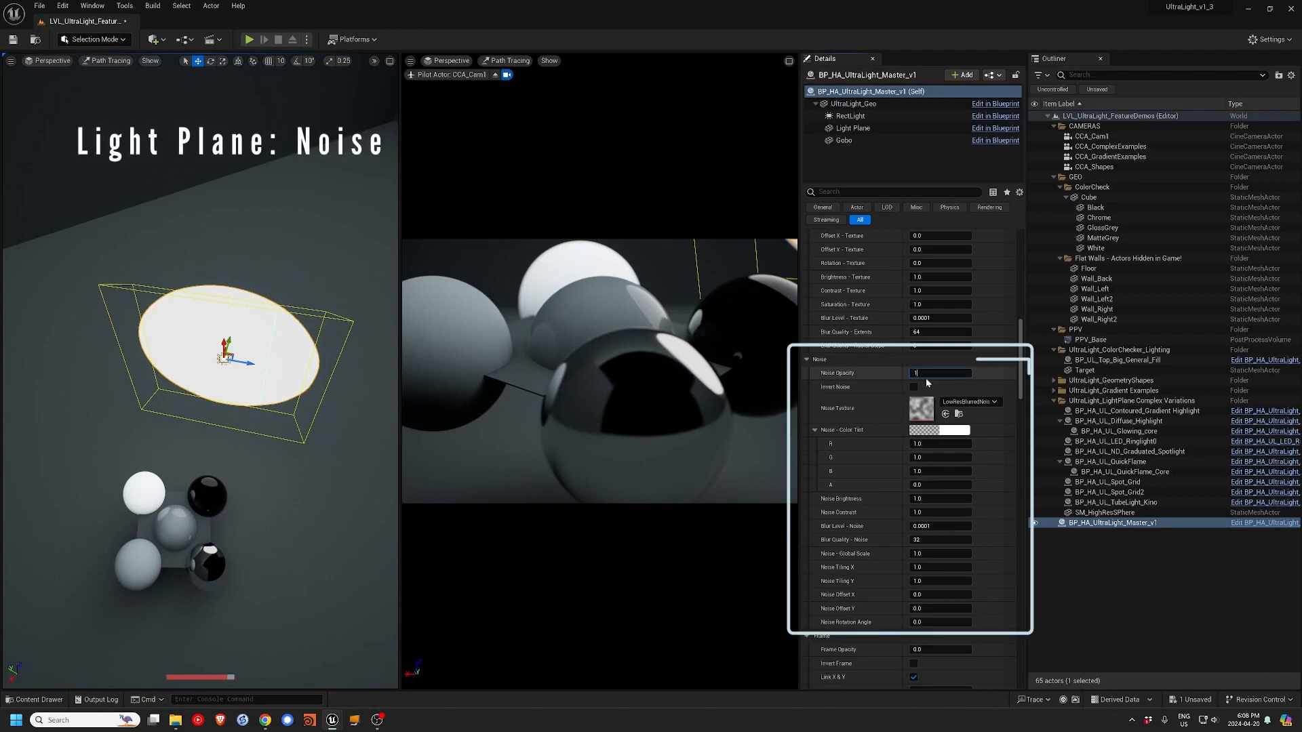
{"action": "key", "text": "Return"}
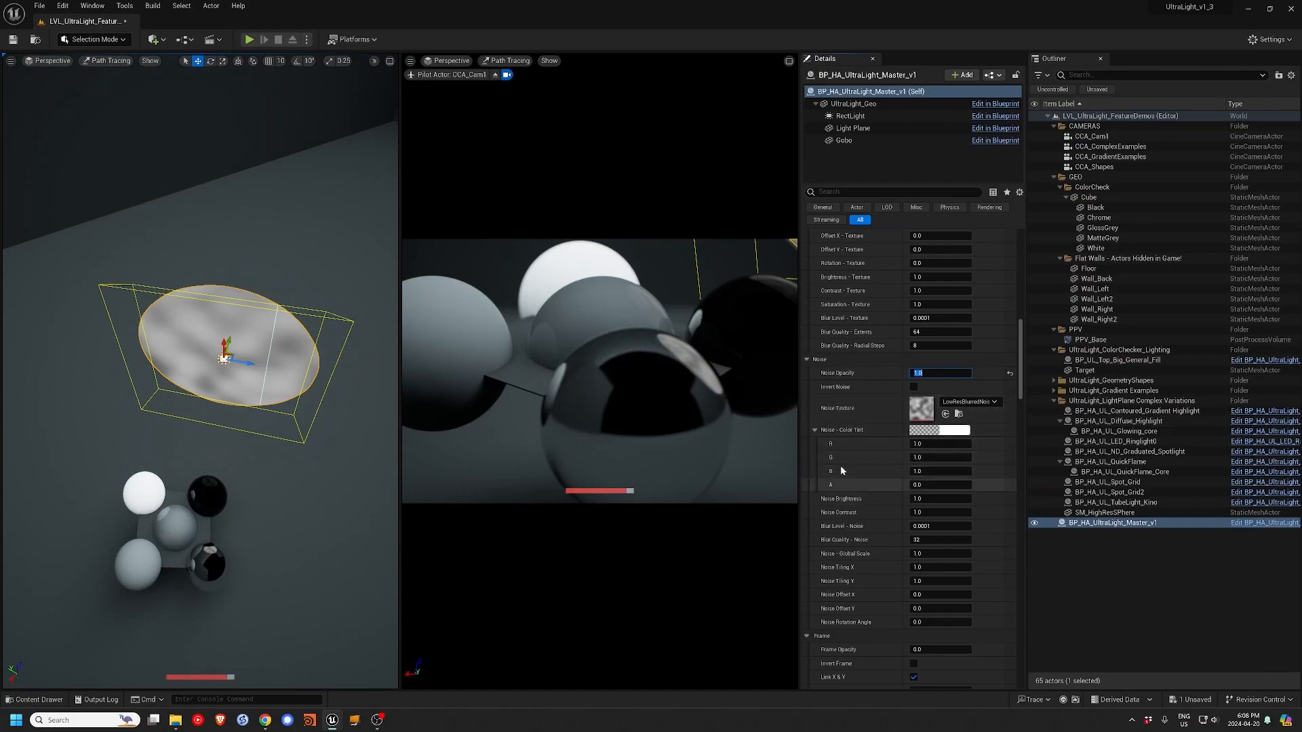
{"action": "left_click", "coordinate": [980, 403]}
{"action": "left_click", "coordinate": [969, 360]}
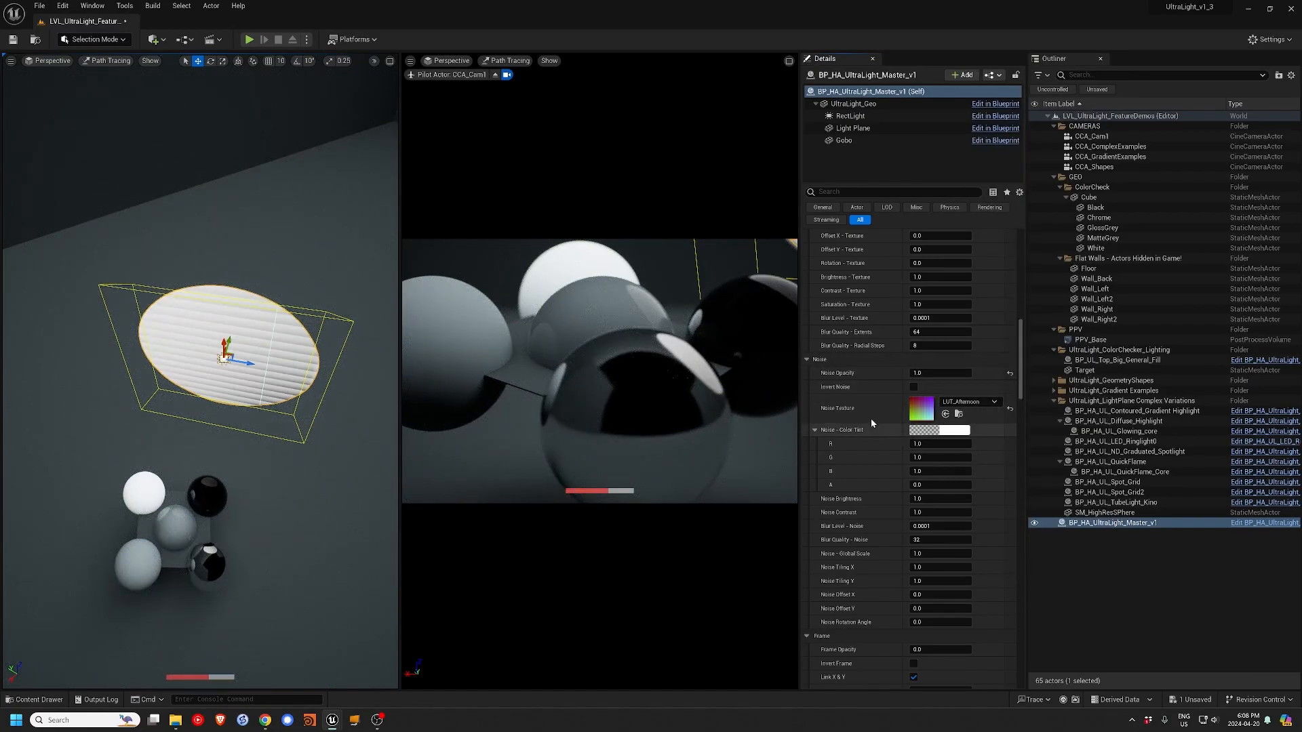
{"action": "left_click", "coordinate": [952, 432]}
{"action": "left_click_drag", "start_coordinate": [1004, 490], "coordinate": [1043, 506]}
{"action": "left_click", "coordinate": [1146, 687]}
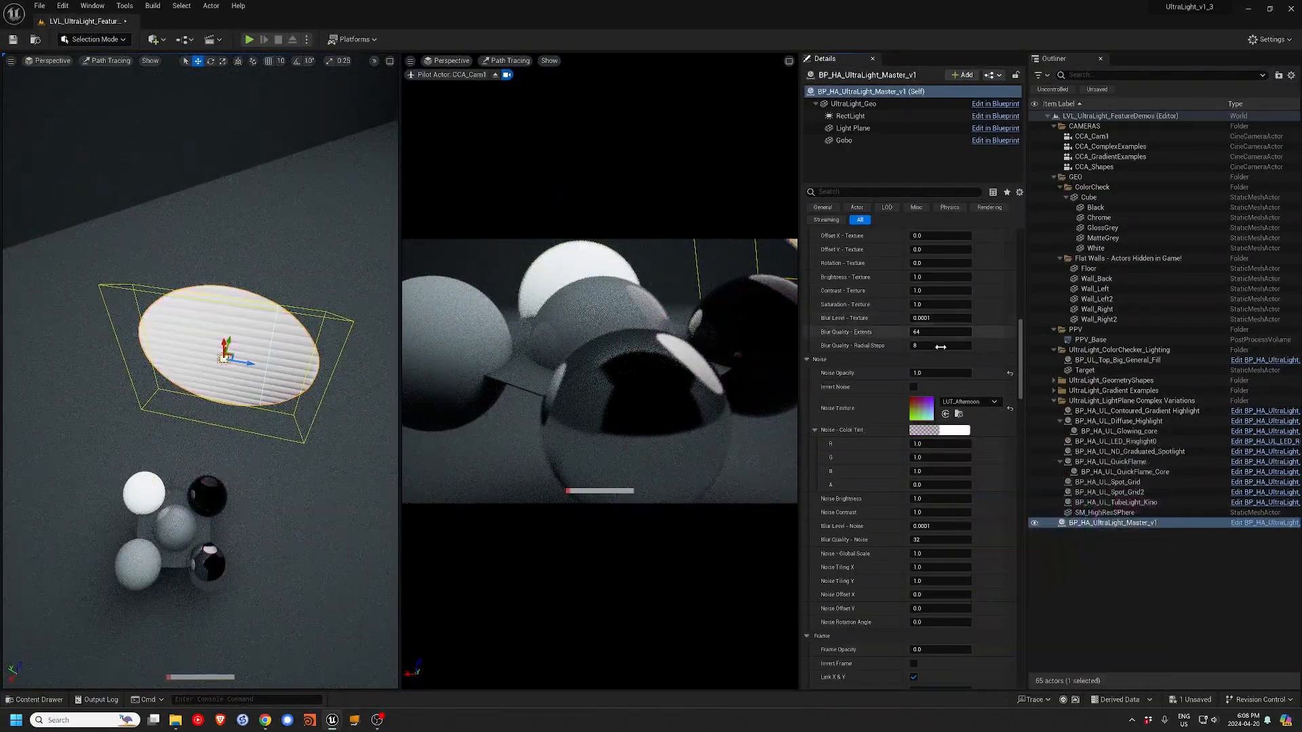
- Assign LowResBlurredNoise as the Noise Texture and set its Global Scale to about 1.46, Tiling X to about 2.97 and Tiling Y to about -0.17
{"action": "left_click", "coordinate": [965, 403]}
{"action": "left_click", "coordinate": [973, 314]}
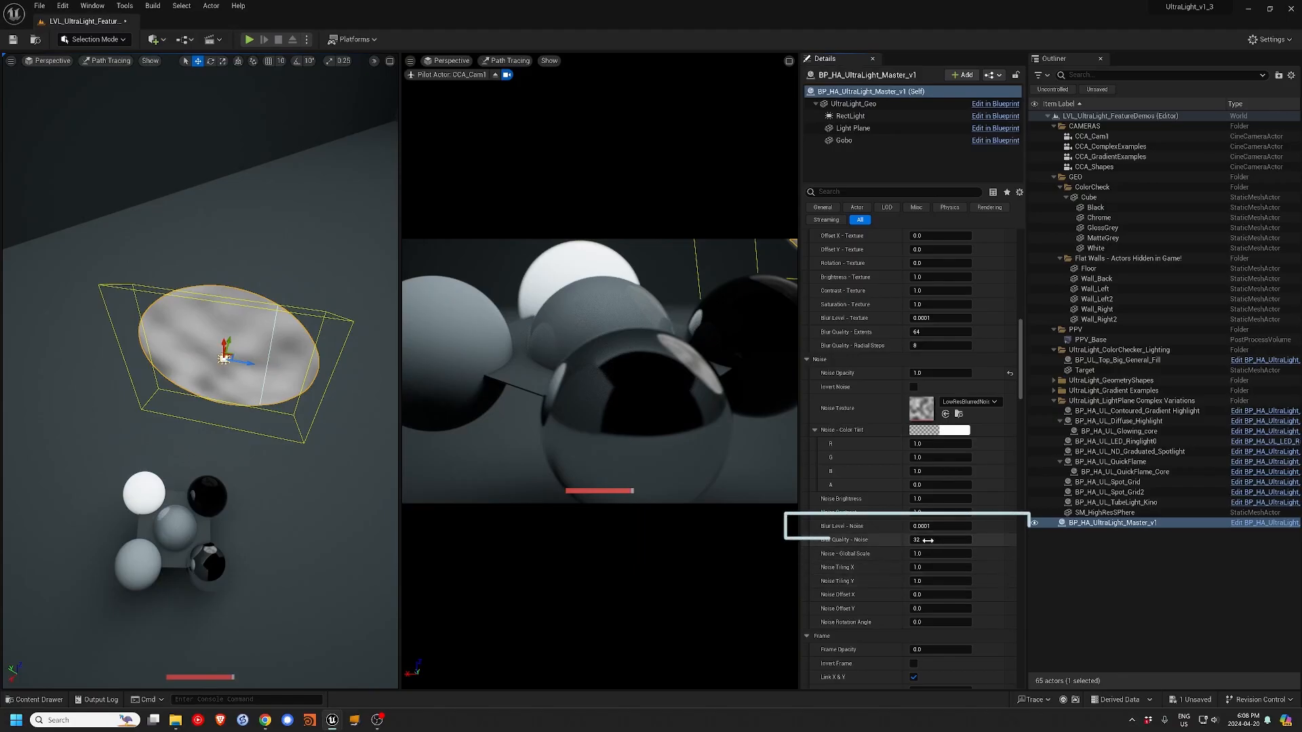
{"action": "left_click_drag", "start_coordinate": [923, 526], "coordinate": [873, 581]}
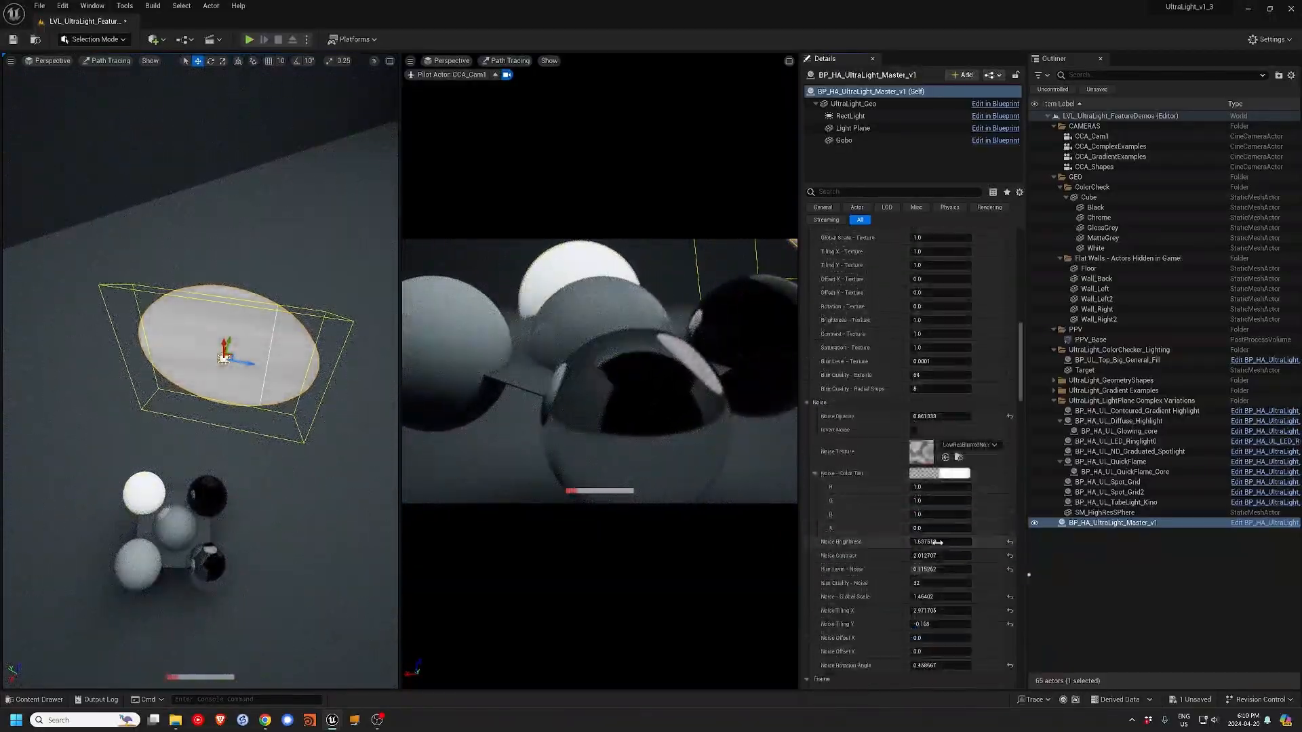
- Adjust the noise to contrast about 6.09, brightness about 3.38, Rotation Angle 0.544, Blur Level about 0.149 and Noise Opacity about 0.717
{"action": "left_click_drag", "start_coordinate": [920, 556], "coordinate": [954, 556]}
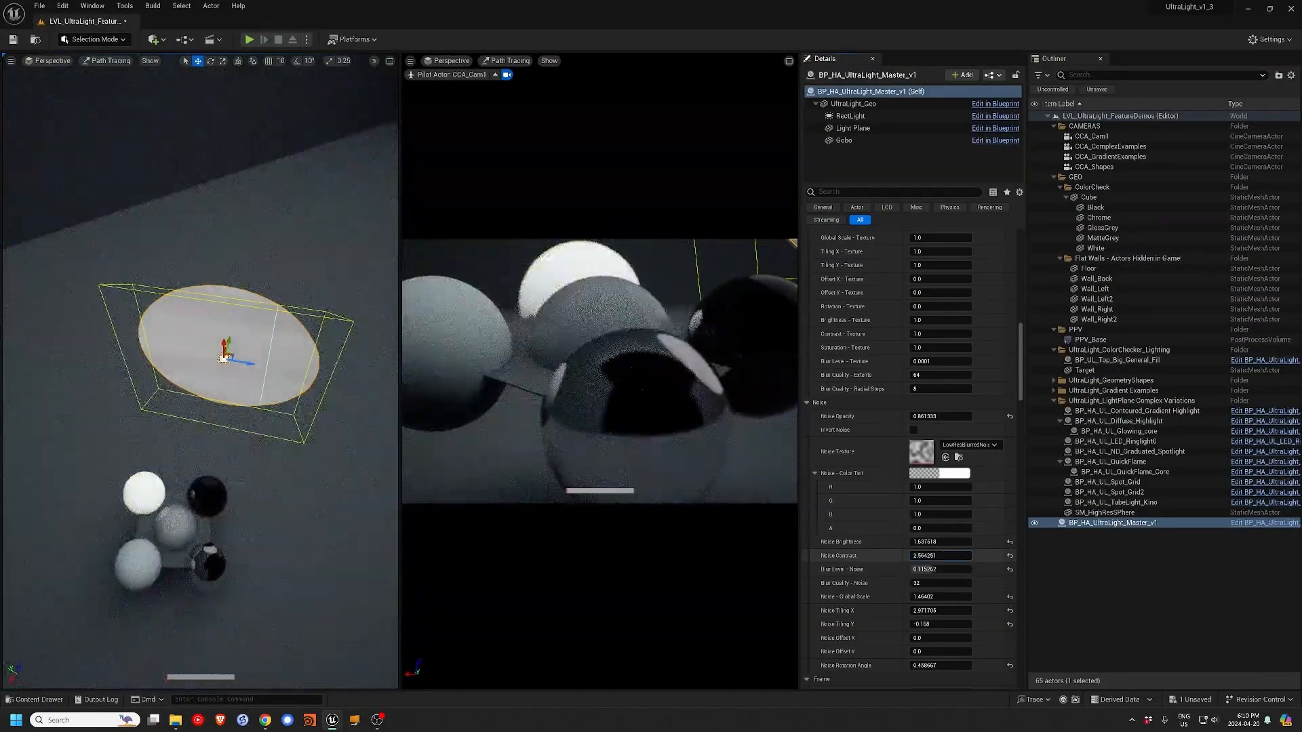
{"action": "left_click_drag", "start_coordinate": [920, 665], "coordinate": [930, 665]}
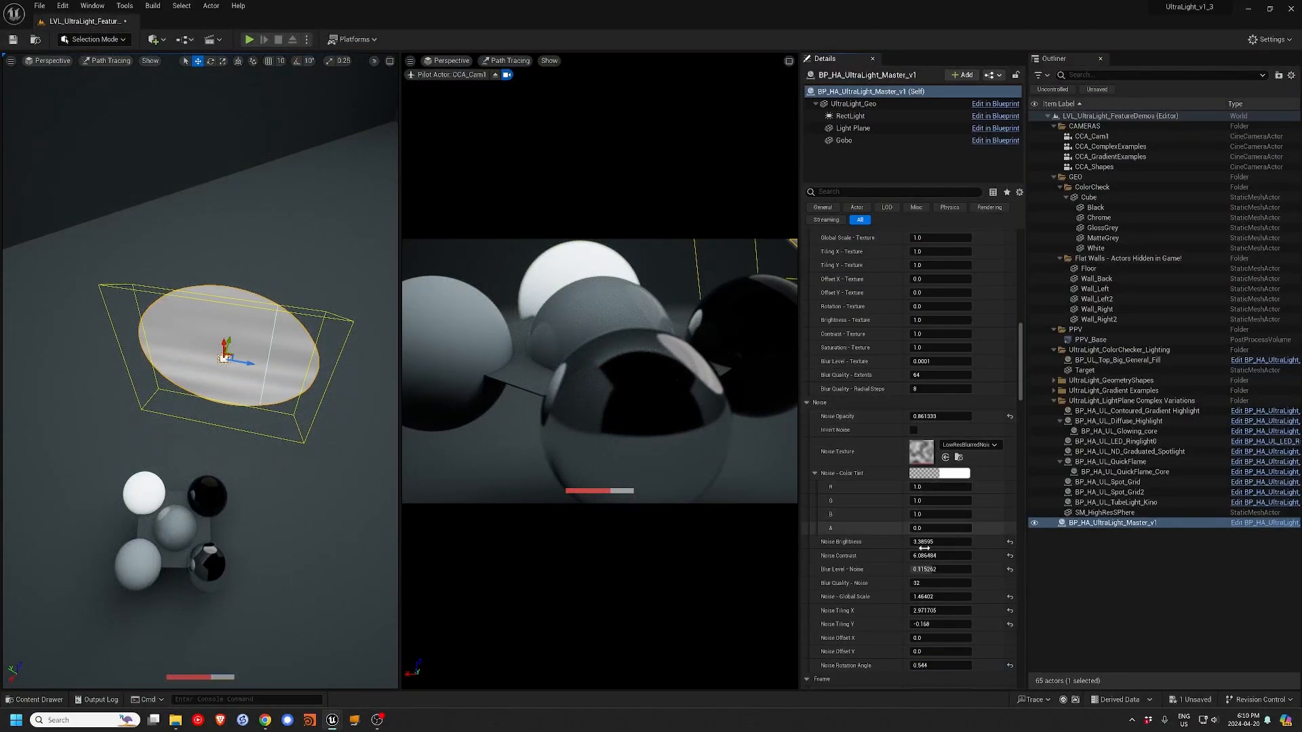
{"action": "left_click_drag", "start_coordinate": [927, 569], "coordinate": [931, 565]}
{"action": "left_click_drag", "start_coordinate": [948, 416], "coordinate": [937, 415]}
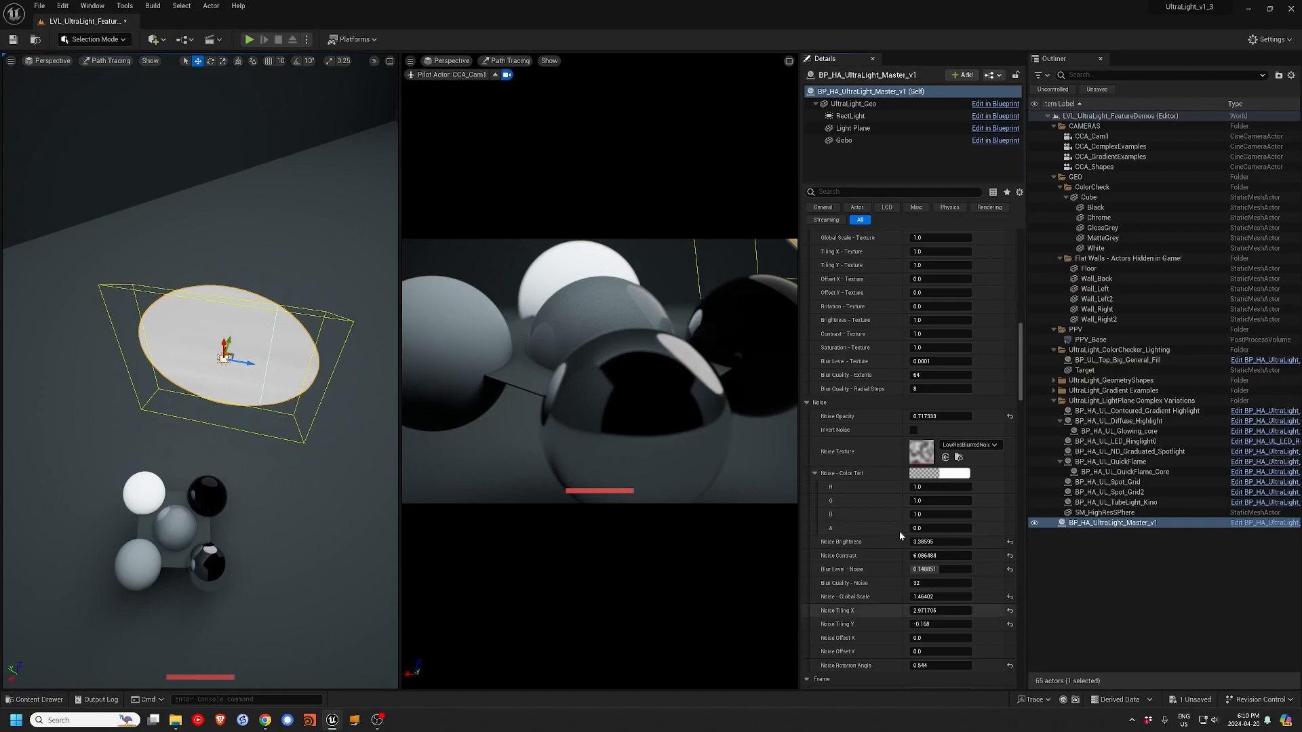
- Reset the Noise Opacity to its default, collapse the noise settings and set the Frame Opacity to 1
{"action": "scroll", "coordinate": [902, 529], "scroll_direction": "down", "scroll_amount": 2}
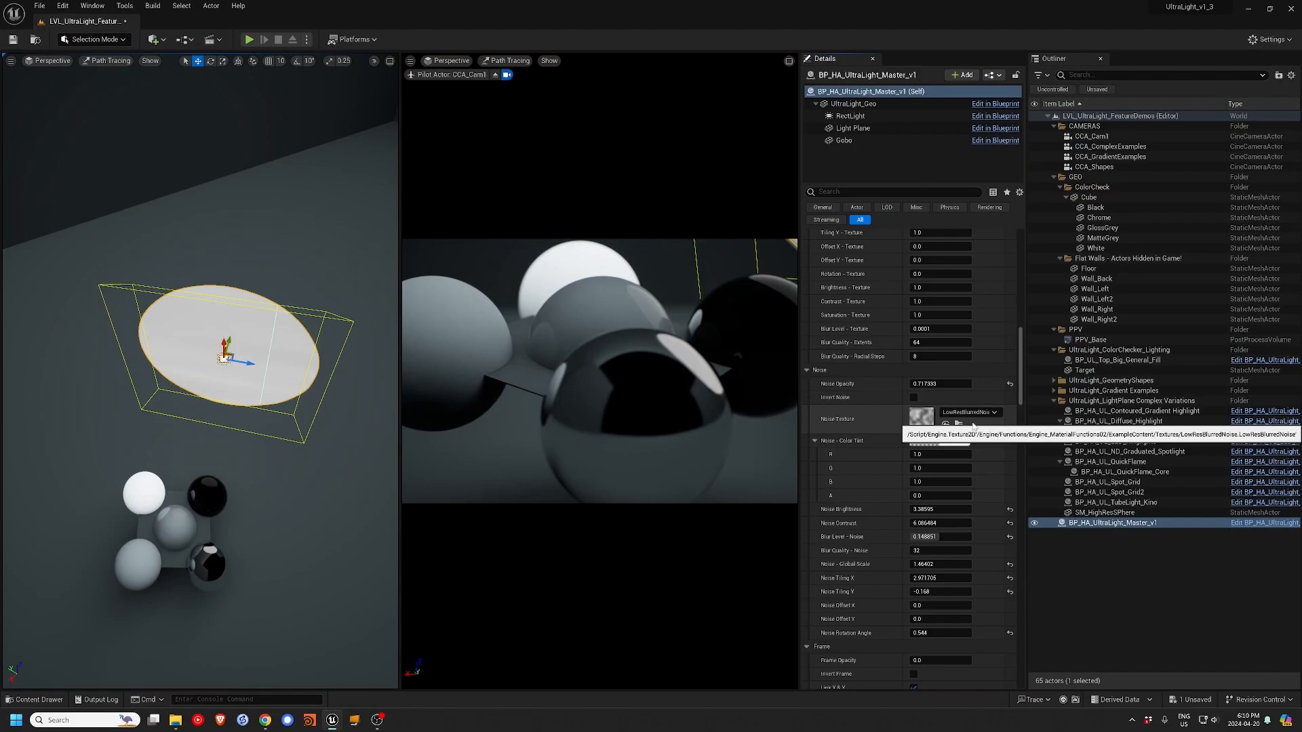
{"action": "left_click", "coordinate": [1008, 385]}
{"action": "left_click", "coordinate": [807, 370]}
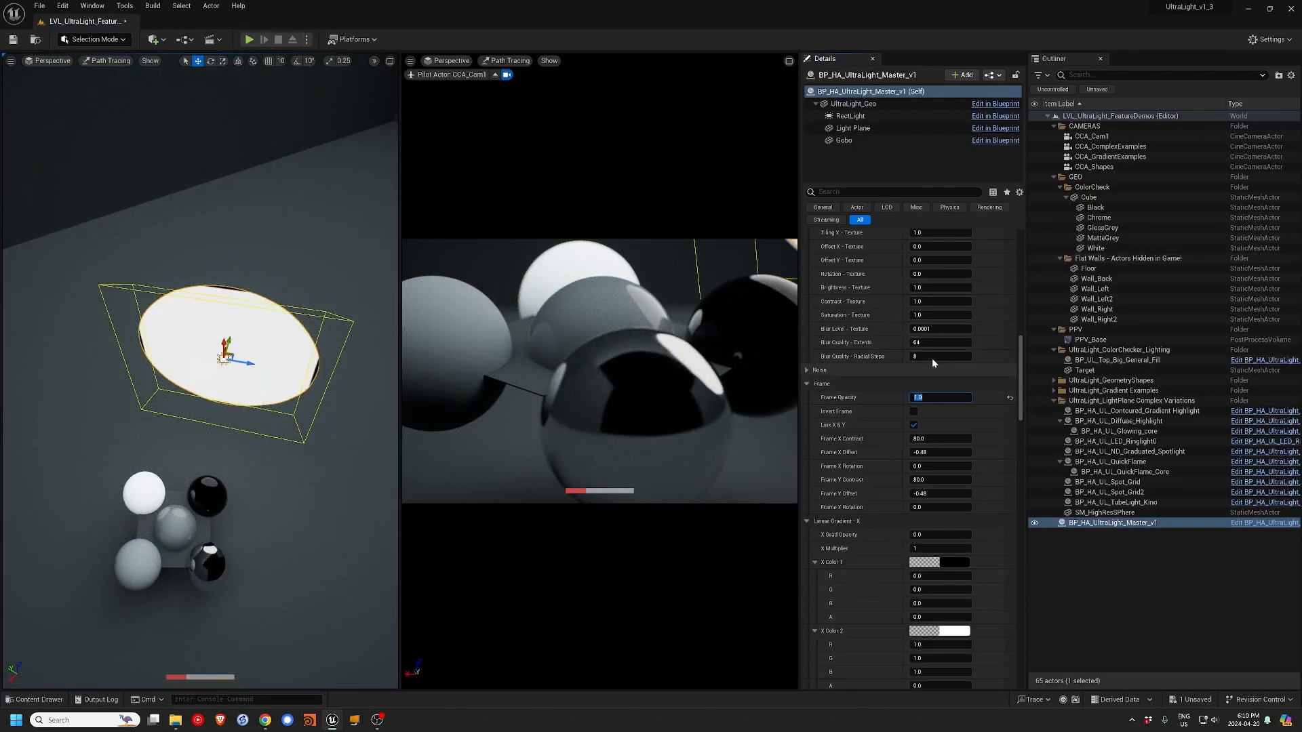
- Change the light's Shell Shape to Basic Box
{"action": "scroll", "coordinate": [999, 375], "scroll_direction": "up", "scroll_amount": 15}
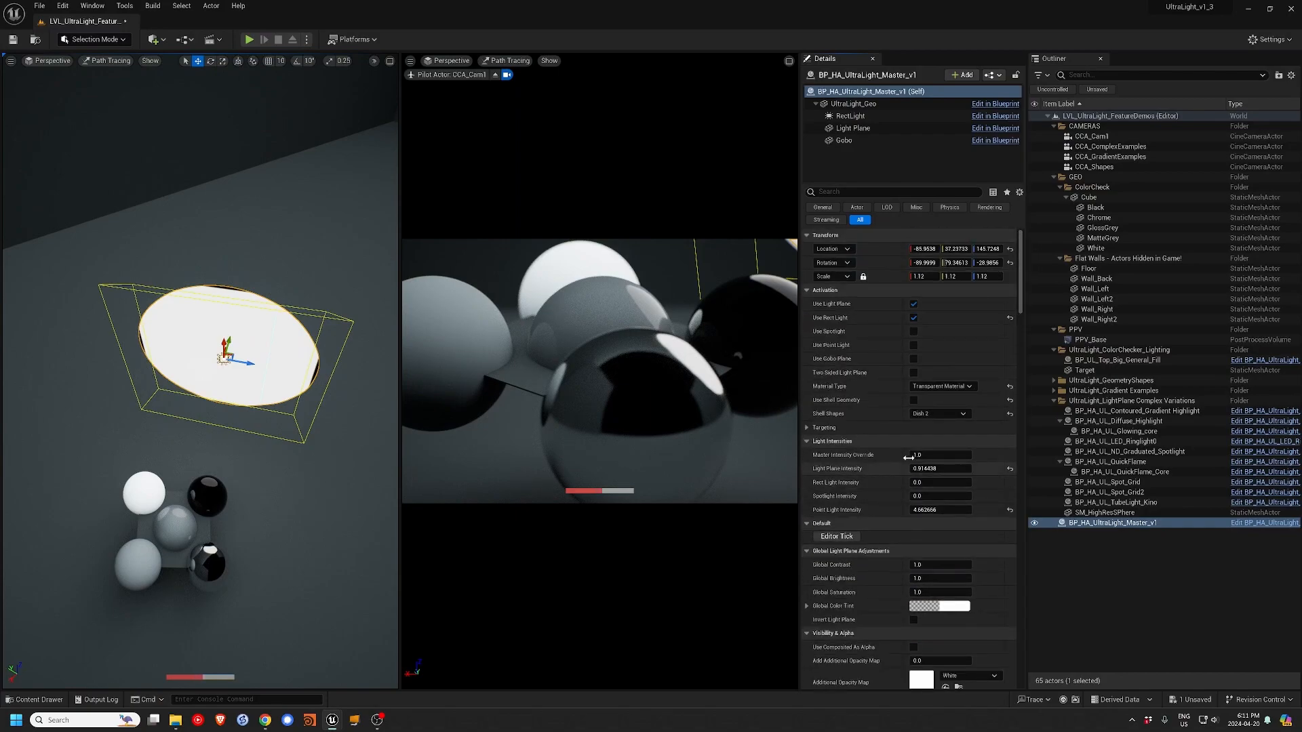
{"action": "left_click", "coordinate": [938, 413]}
{"action": "left_click", "coordinate": [926, 425]}
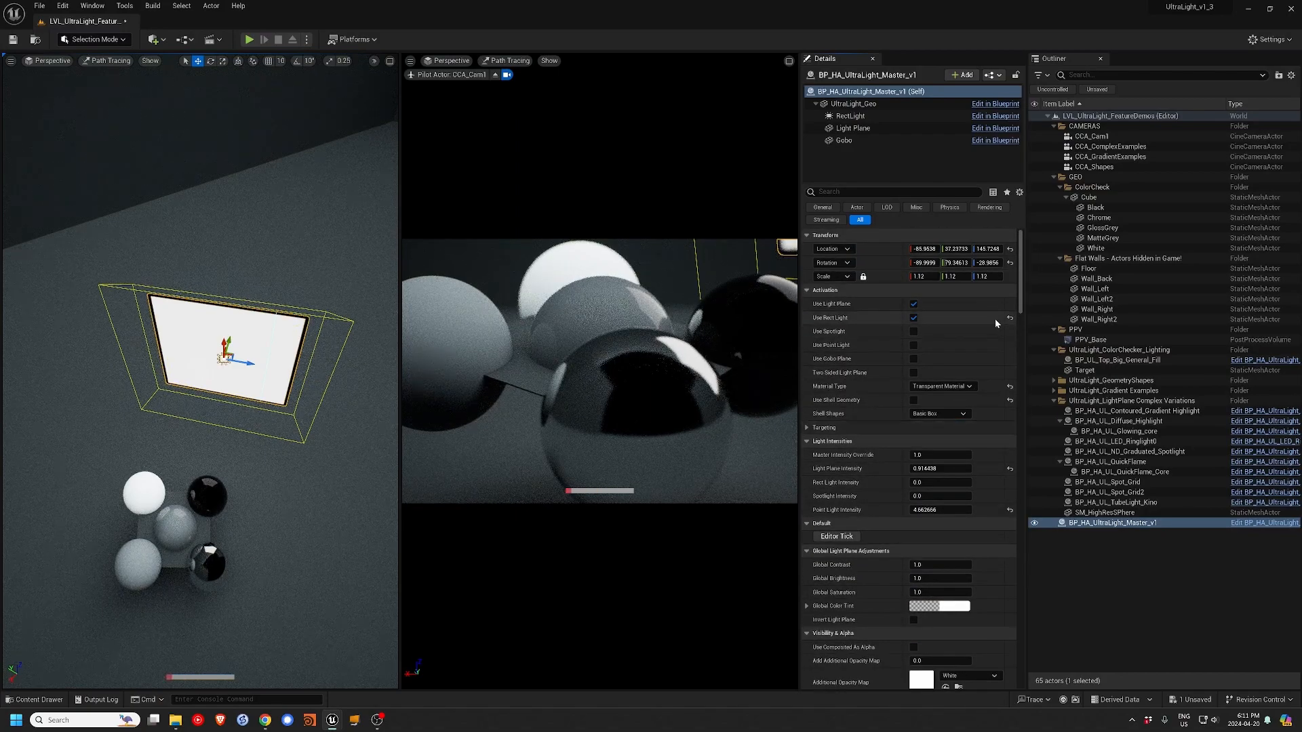
- Turn Invert Frame on and back off to compare the light plane's frame
{"action": "left_click_drag", "start_coordinate": [1019, 305], "coordinate": [1043, 417]}
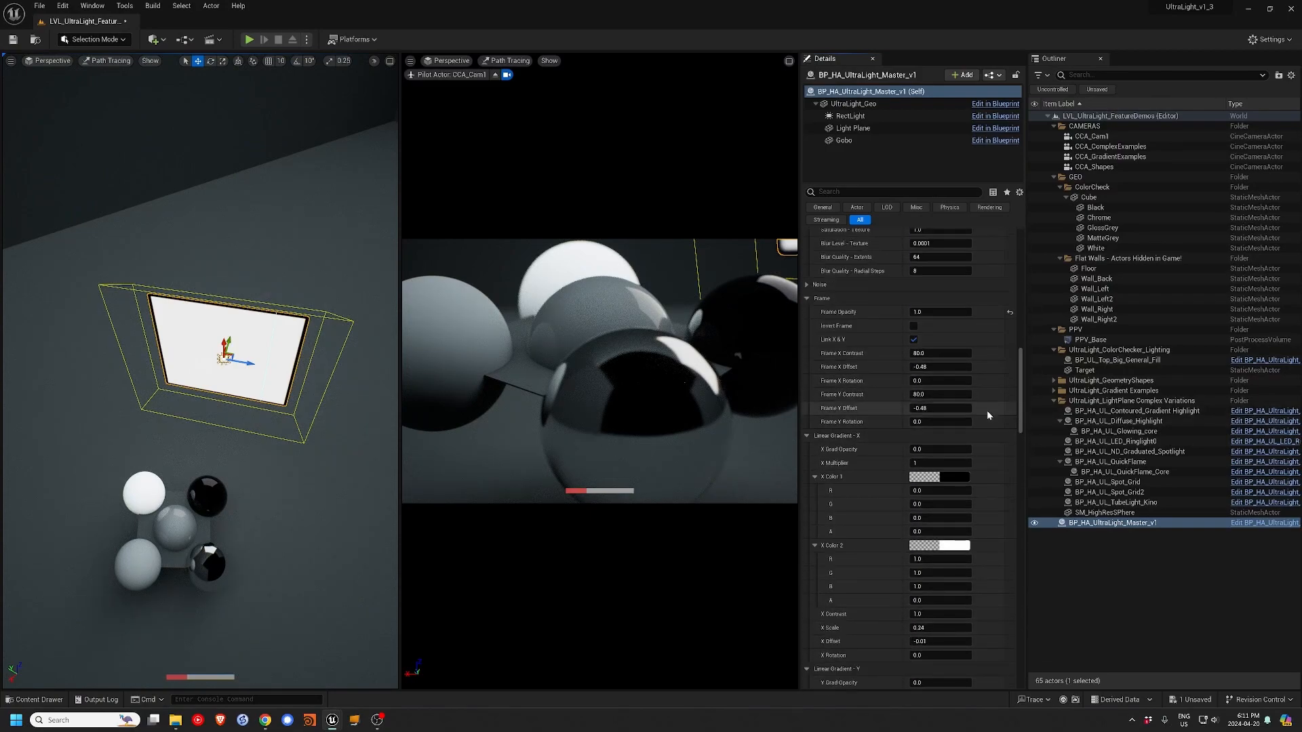
{"action": "left_click", "coordinate": [914, 326]}
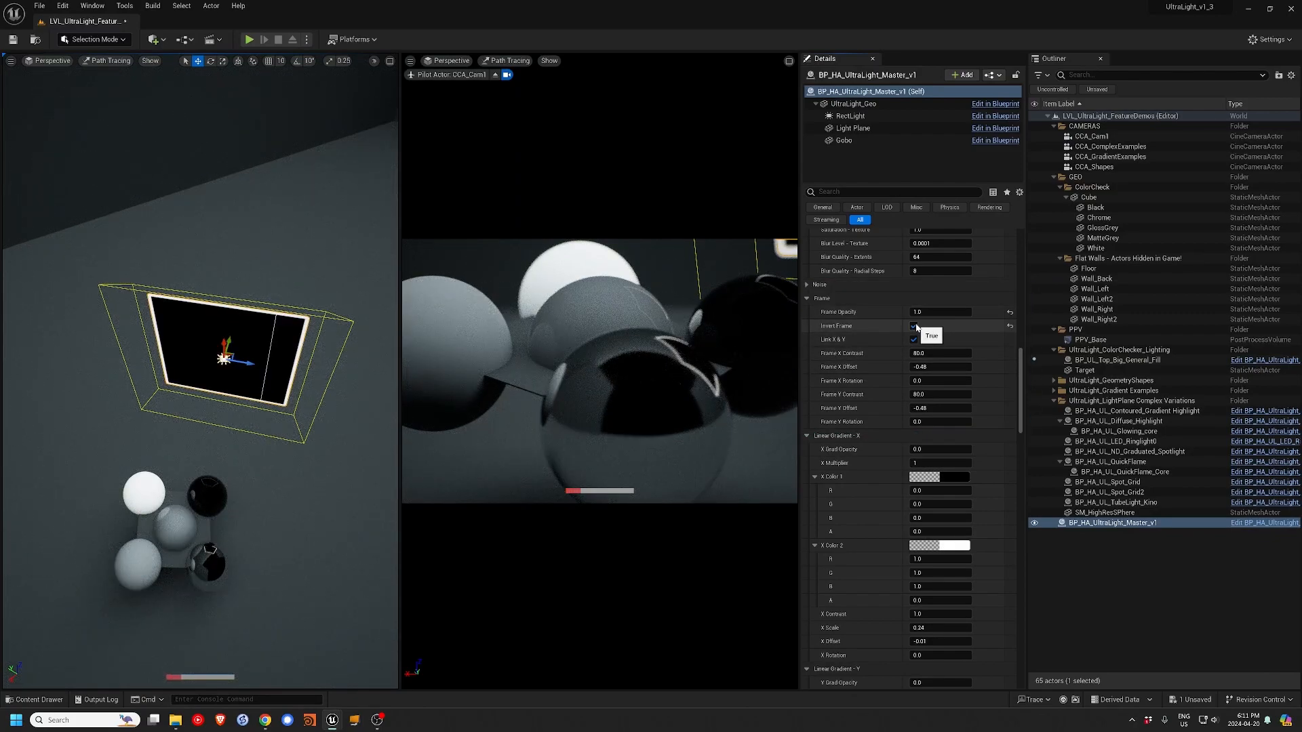
{"action": "left_click", "coordinate": [914, 326]}
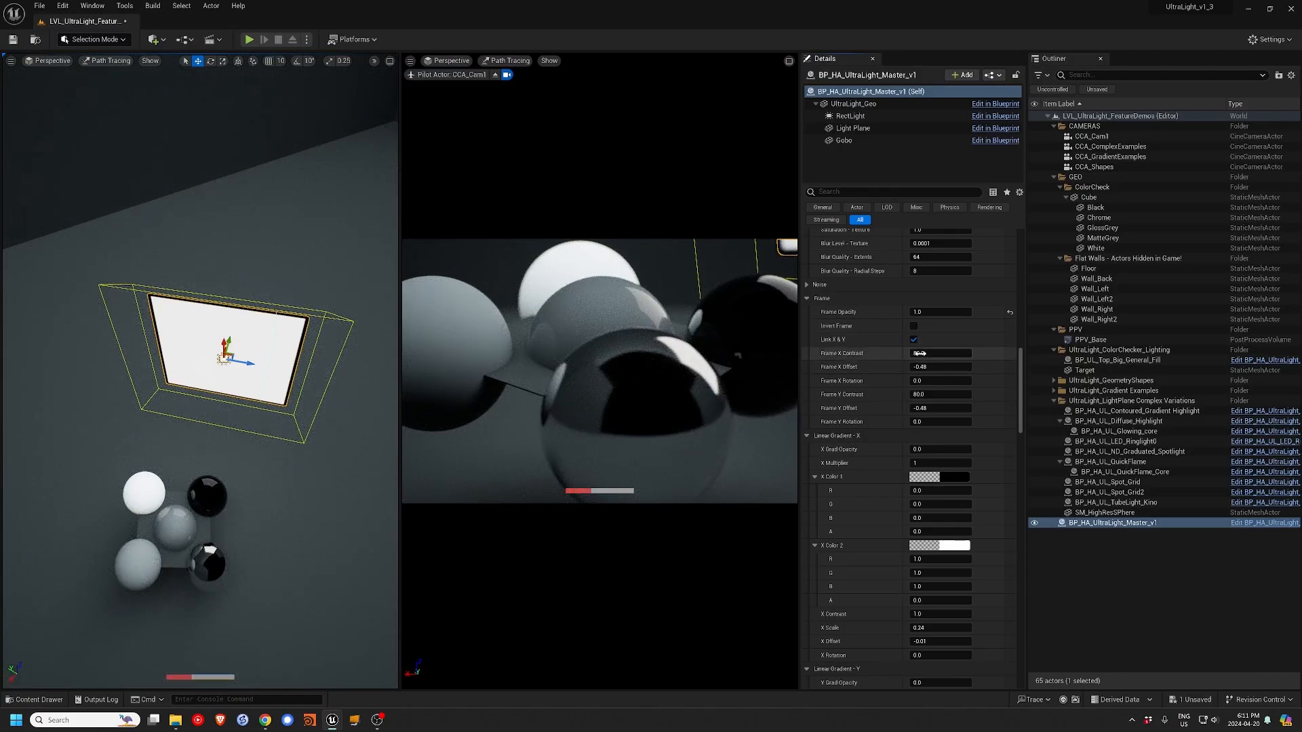
- Set the linked frame's X Contrast to about 5.58, X Offset to about -0.44 and X Rotation to about 0.34
{"action": "left_click_drag", "start_coordinate": [918, 354], "coordinate": [915, 354]}
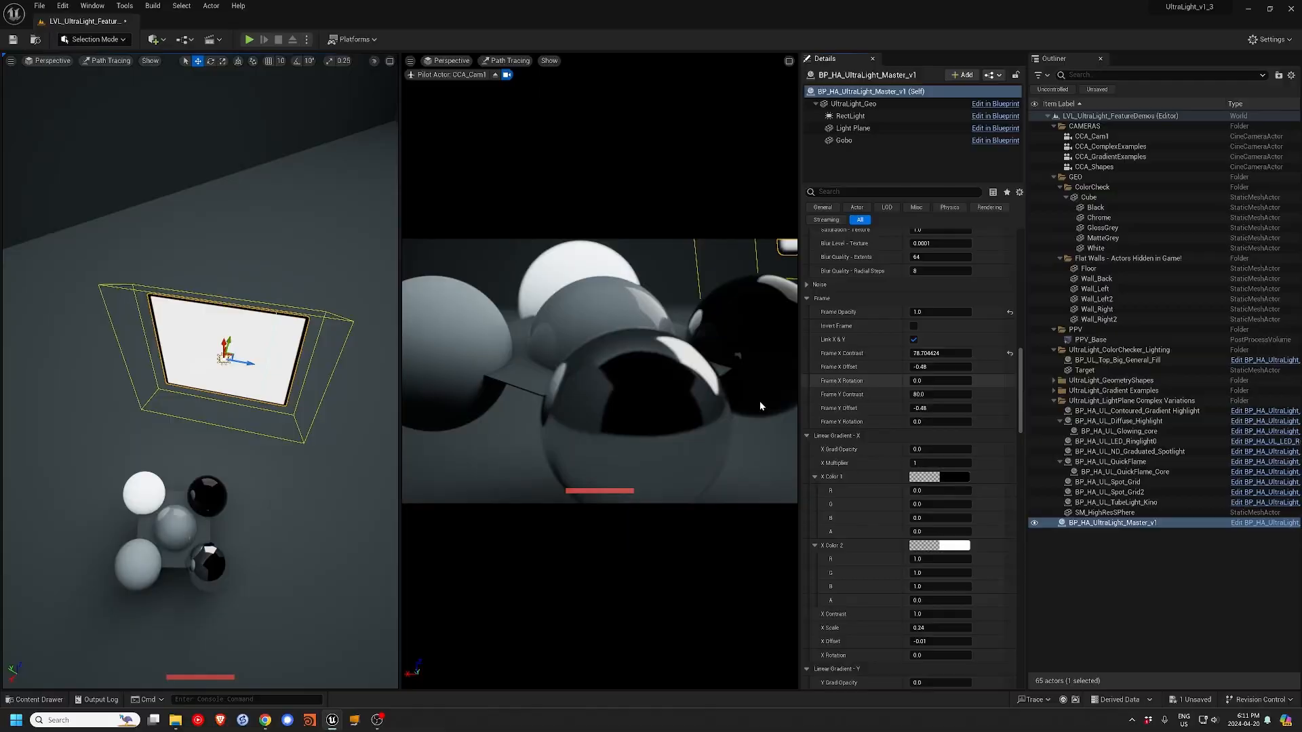
{"action": "left_click_drag", "start_coordinate": [339, 366], "coordinate": [373, 367], "text": "alt"}
{"action": "left_click_drag", "start_coordinate": [259, 366], "coordinate": [260, 339], "text": "alt"}
{"action": "scroll", "coordinate": [260, 339], "scroll_direction": "up", "scroll_amount": 4}
{"action": "scroll", "coordinate": [260, 339], "scroll_direction": "down", "scroll_amount": 3}
{"action": "scroll", "coordinate": [276, 332], "scroll_direction": "up", "scroll_amount": 3}
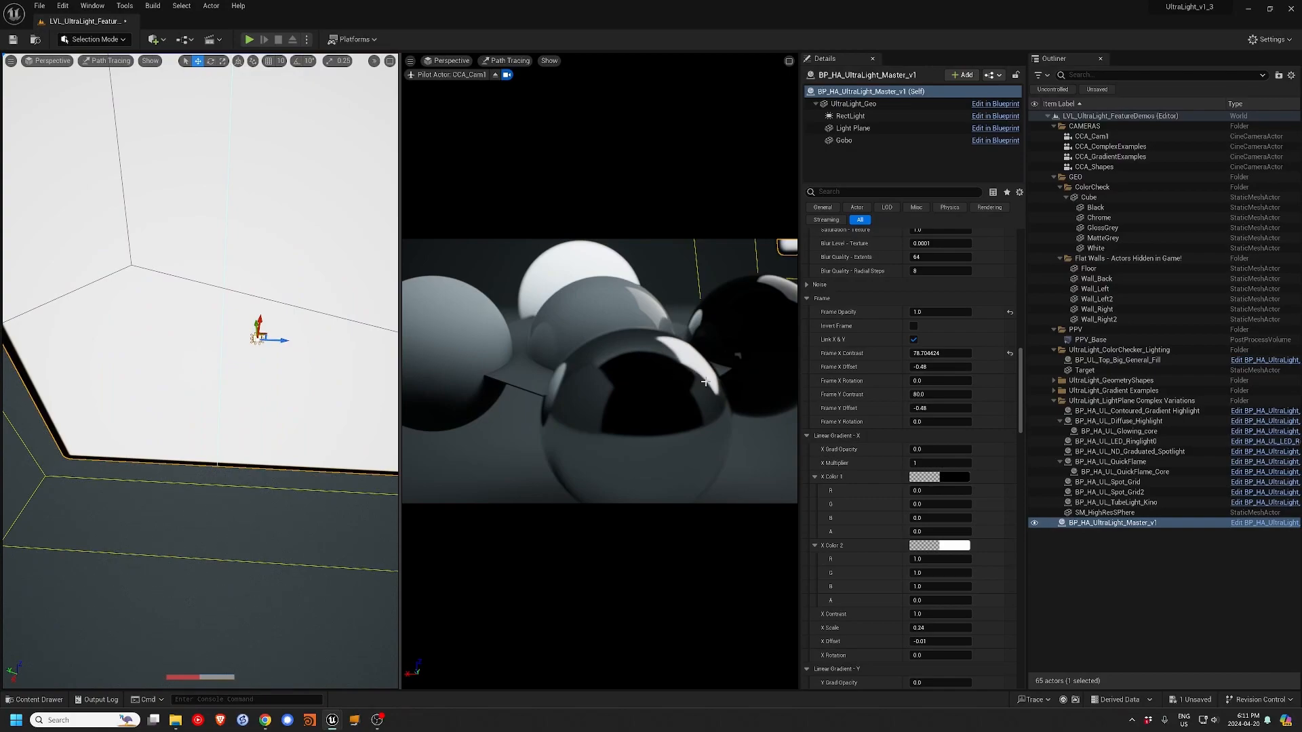
{"action": "scroll", "coordinate": [275, 317], "scroll_direction": "down", "scroll_amount": 3}
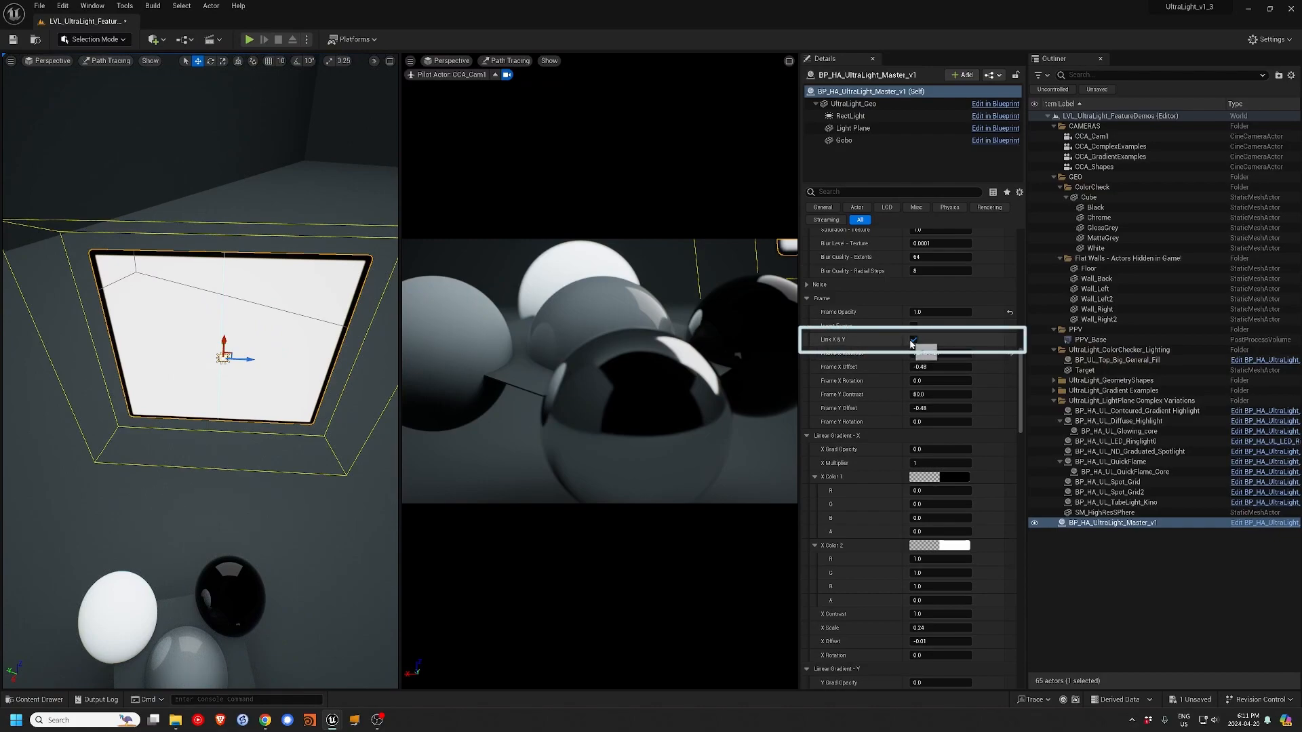
{"action": "mouse_move", "coordinate": [925, 354]}
{"action": "left_mouse_down"}
{"action": "mouse_move", "coordinate": [963, 354]}
{"action": "mouse_move", "coordinate": [916, 353]}
{"action": "mouse_move", "coordinate": [957, 380]}
{"action": "left_mouse_up"}
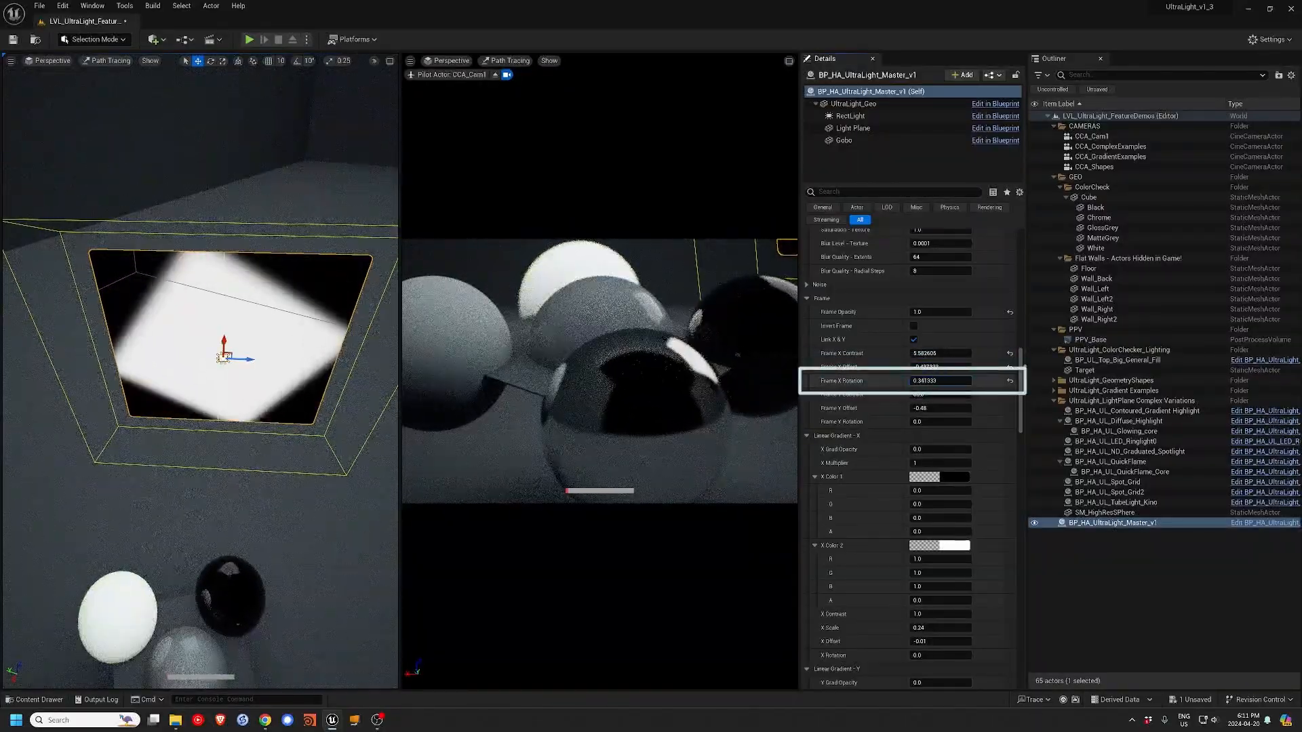
- Unlink the frame's X and Y, then set Y Contrast to about 149, Y Offset about -0.34, Y Rotation about -0.085 and X Contrast about 71.4
{"action": "left_click", "coordinate": [913, 339]}
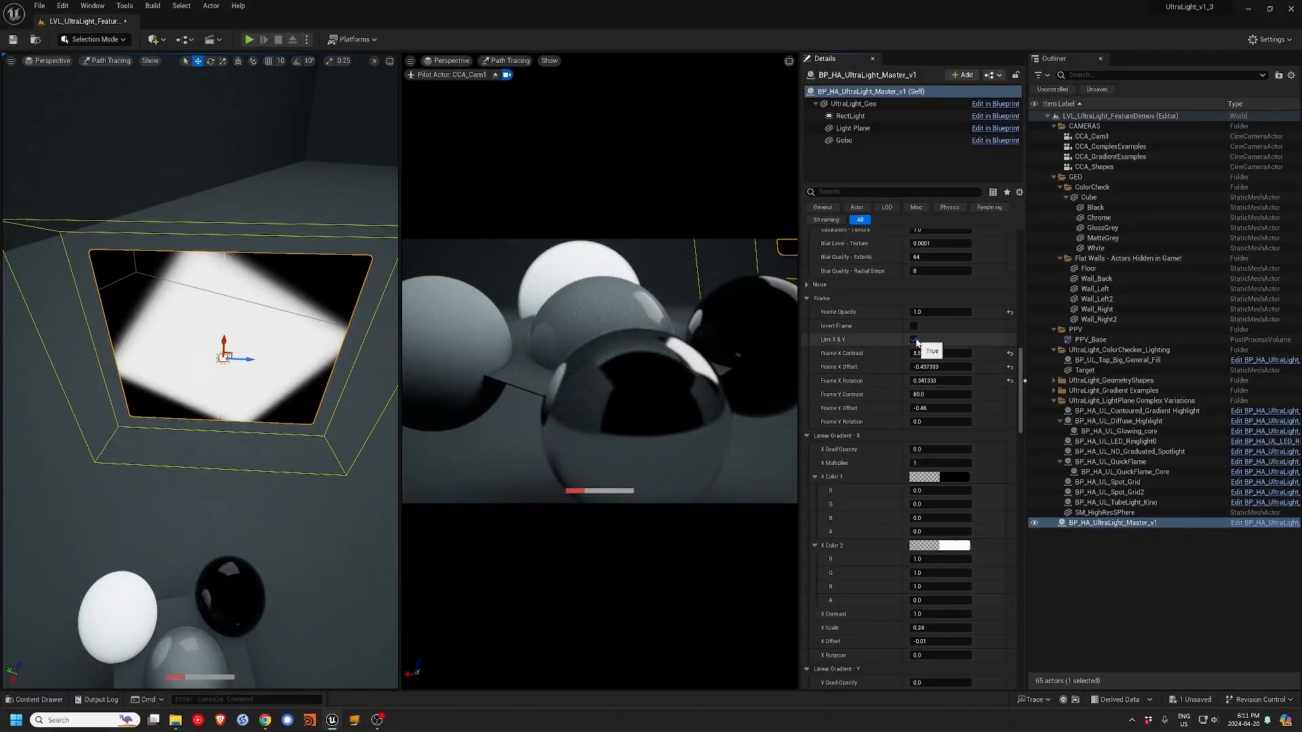
{"action": "left_click_drag", "start_coordinate": [923, 395], "coordinate": [912, 421]}
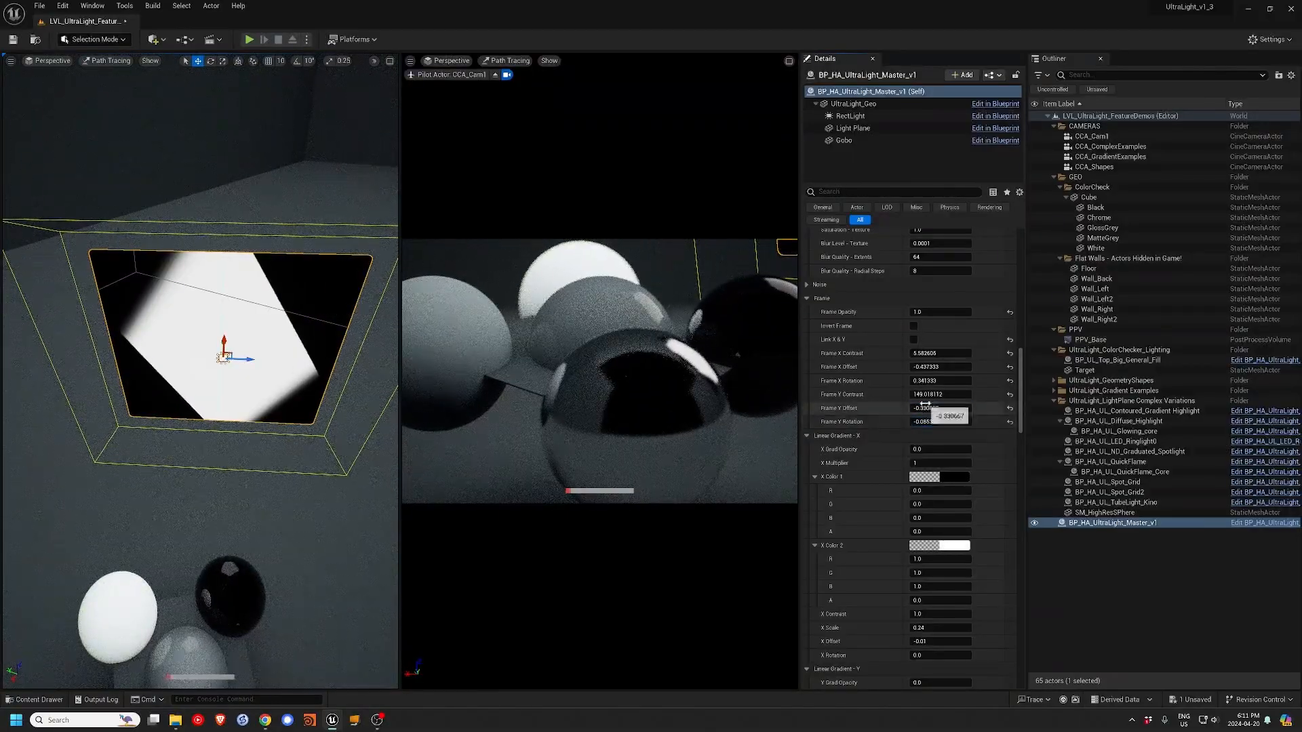
{"action": "left_click_drag", "start_coordinate": [922, 353], "coordinate": [974, 354]}
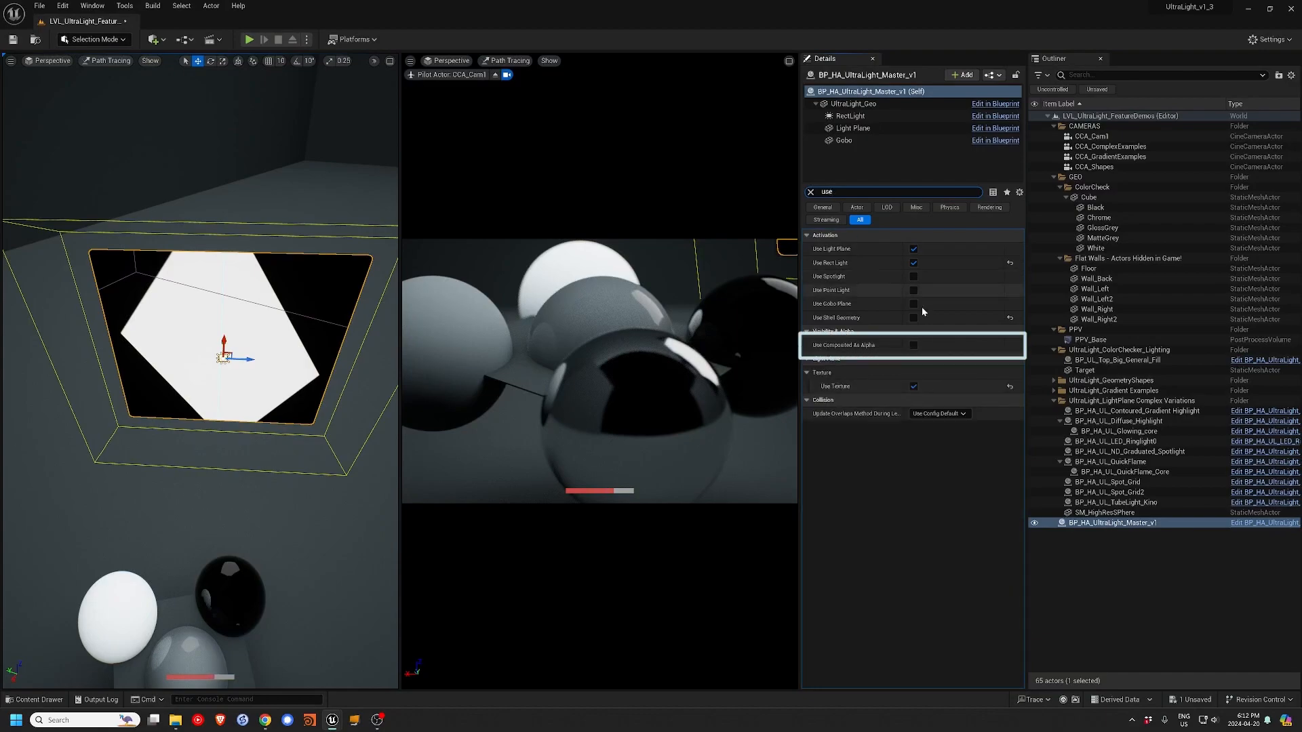
- Enable Use Composited As Alpha and soften the light plane's frame with X Contrast about 2.01 and Y Contrast about 1.74
{"action": "left_click", "coordinate": [914, 345]}
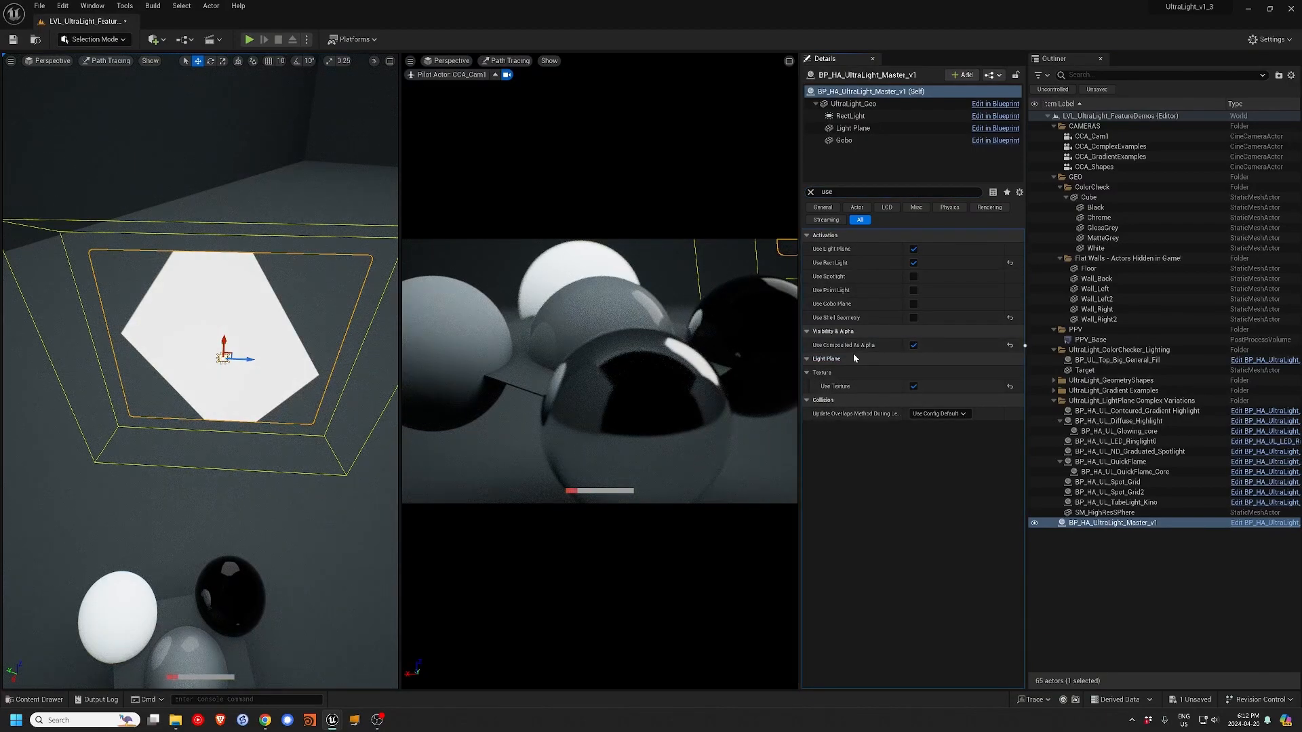
{"action": "left_click", "coordinate": [811, 192]}
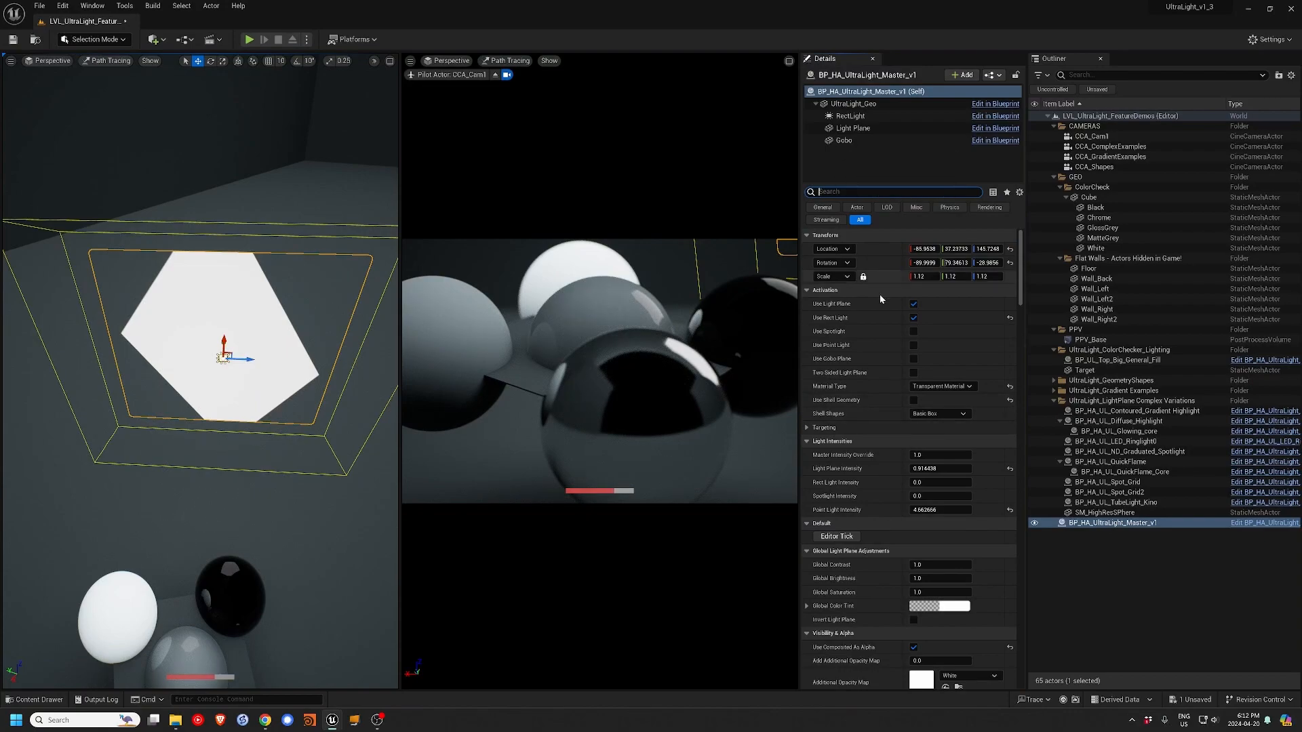
{"action": "type", "text": "fram"}
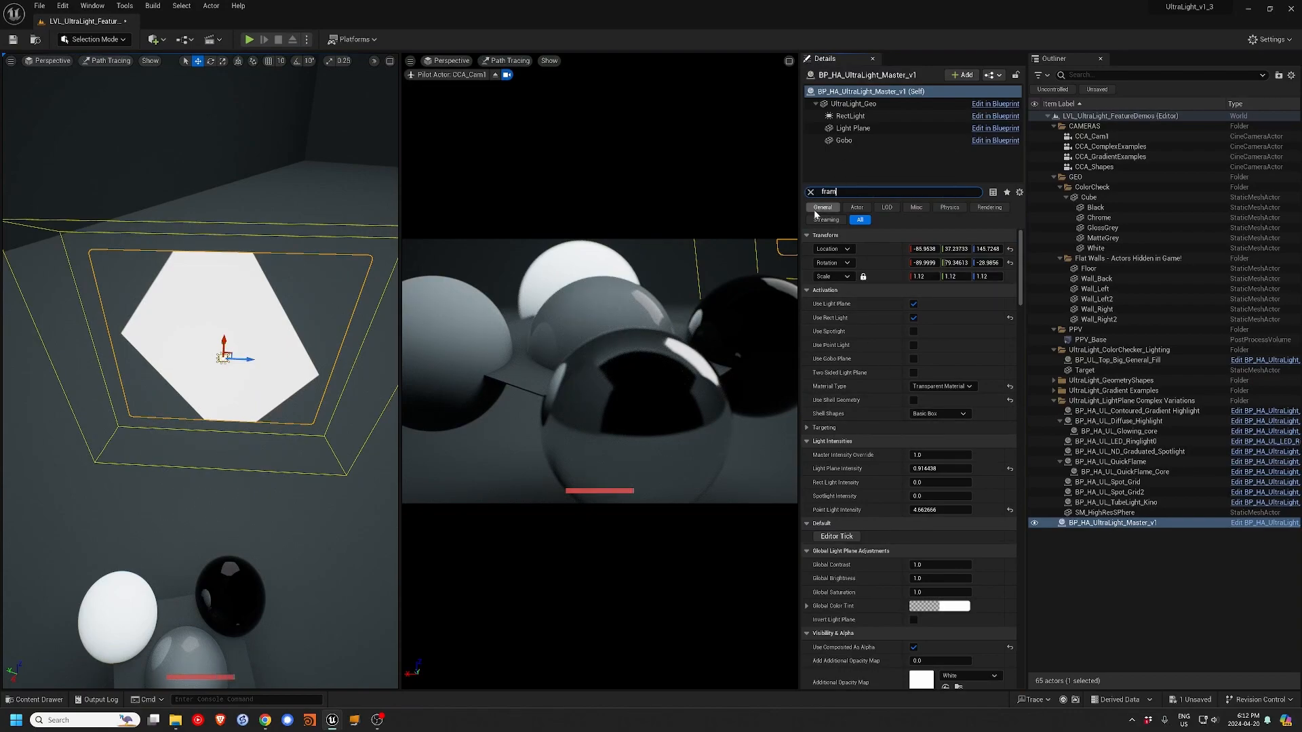
{"action": "type", "text": "e"}
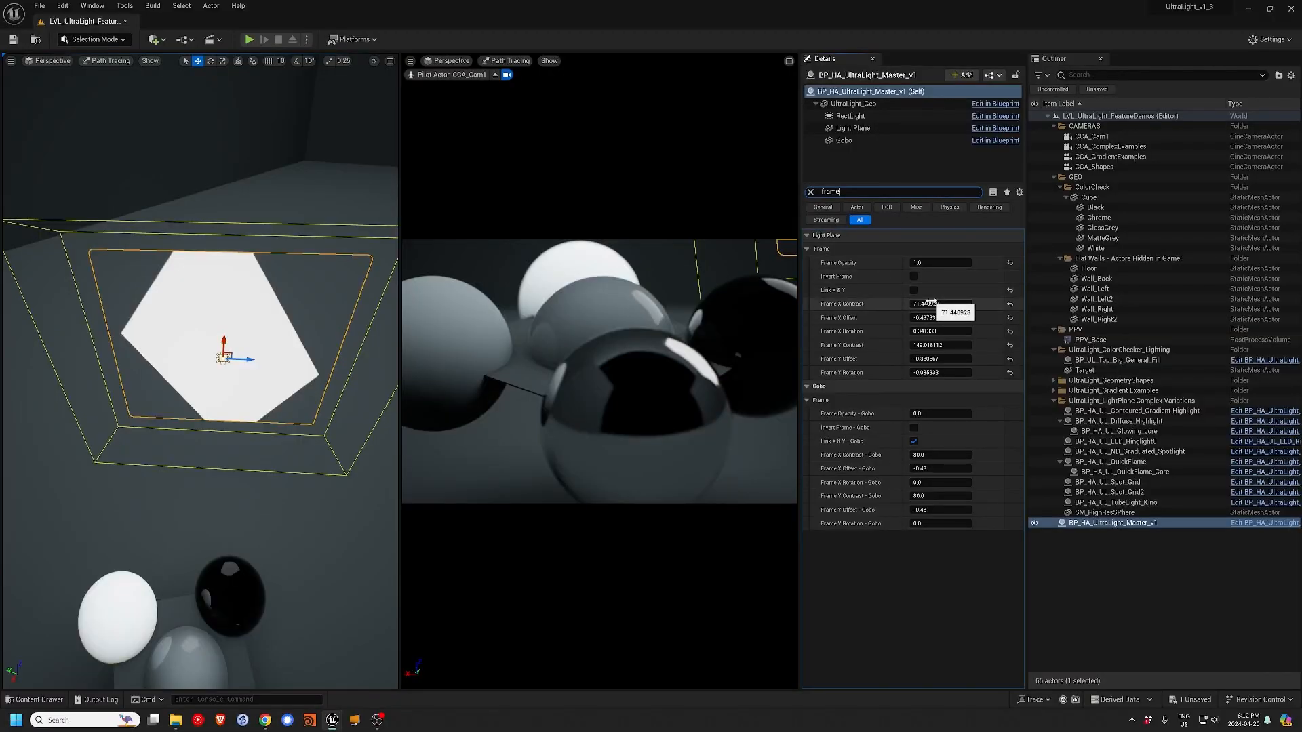
{"action": "left_click_drag", "start_coordinate": [930, 306], "coordinate": [860, 305]}
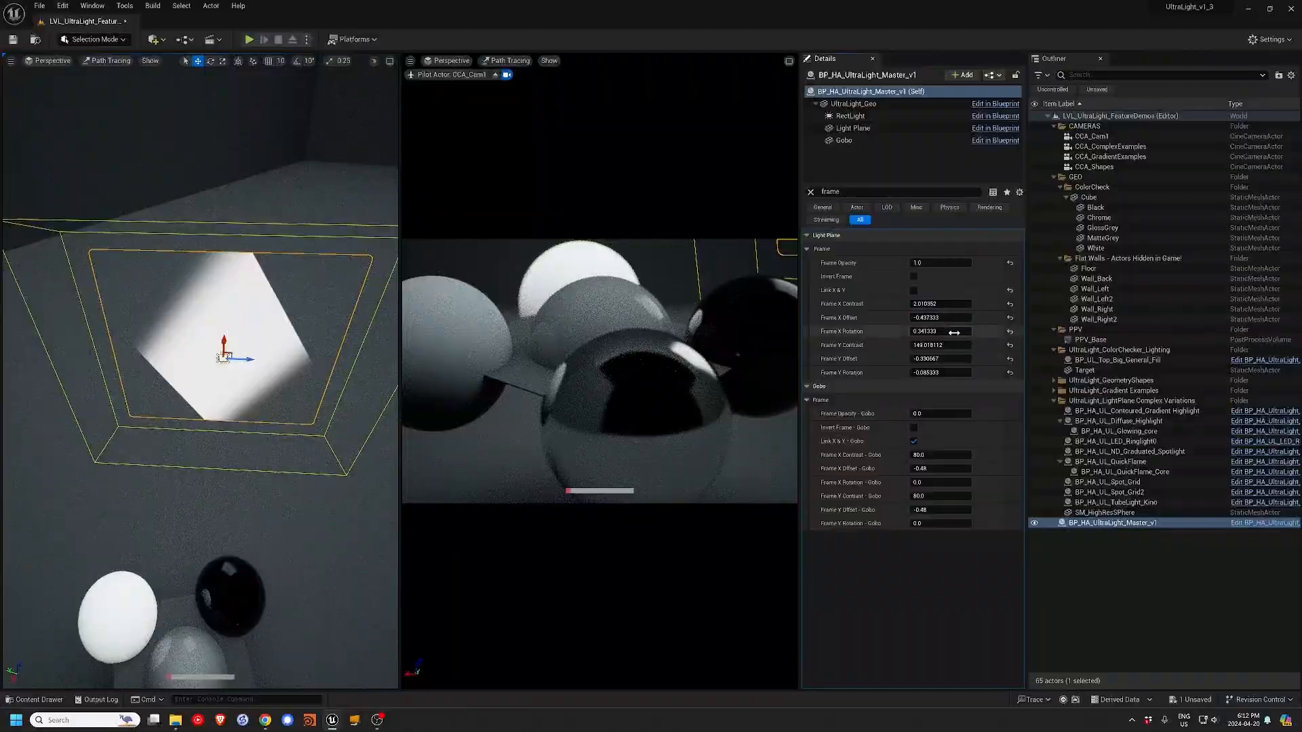
{"action": "left_click_drag", "start_coordinate": [926, 345], "coordinate": [872, 345]}
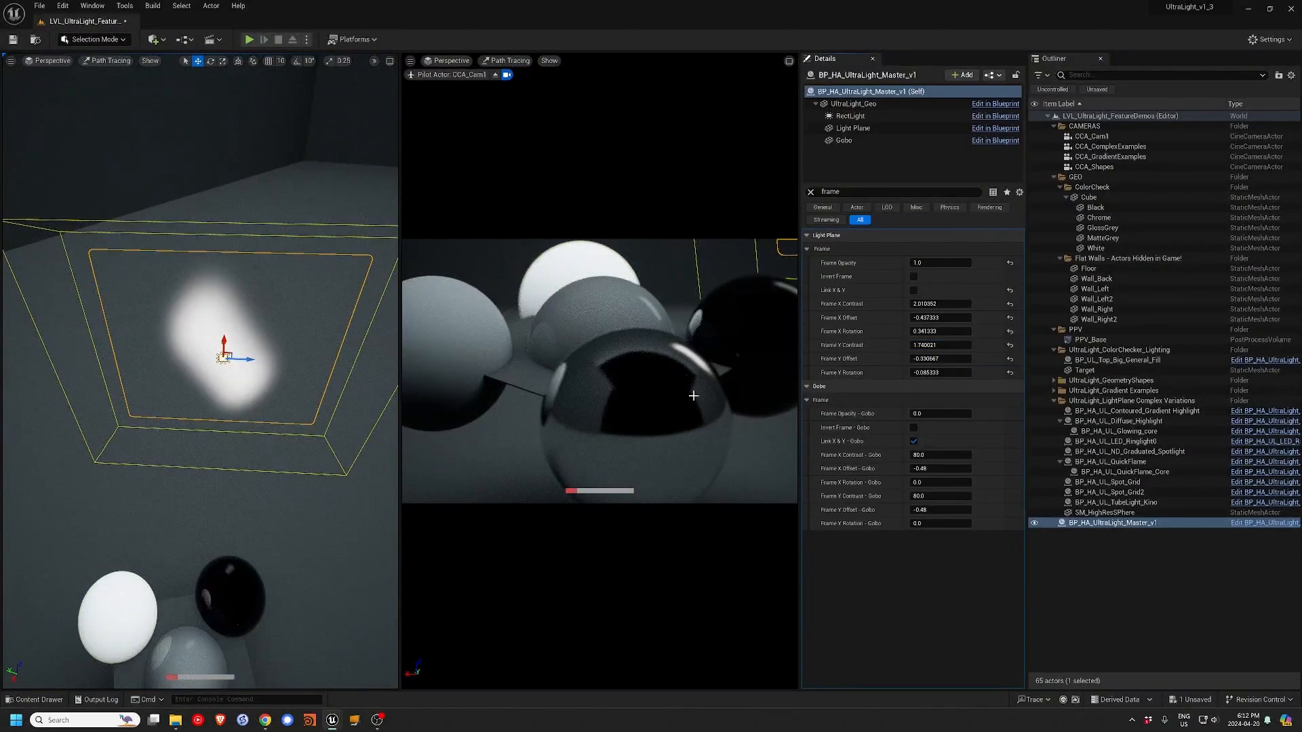
- Reposition and tilt the framed light above the spheres, and duplicate it as a second light
{"action": "mouse_move", "coordinate": [223, 357]}
{"action": "left_mouse_down"}
{"action": "mouse_move", "coordinate": [226, 326]}
{"action": "mouse_move", "coordinate": [206, 387]}
{"action": "mouse_move", "coordinate": [220, 390]}
{"action": "mouse_move", "coordinate": [232, 332]}
{"action": "left_mouse_up"}
{"action": "key", "text": "e"}
{"action": "key", "text": "w"}
- Set the duplicate light's Frame Opacity to 0 and raise it above the original light
{"action": "left_click", "coordinate": [947, 263]}
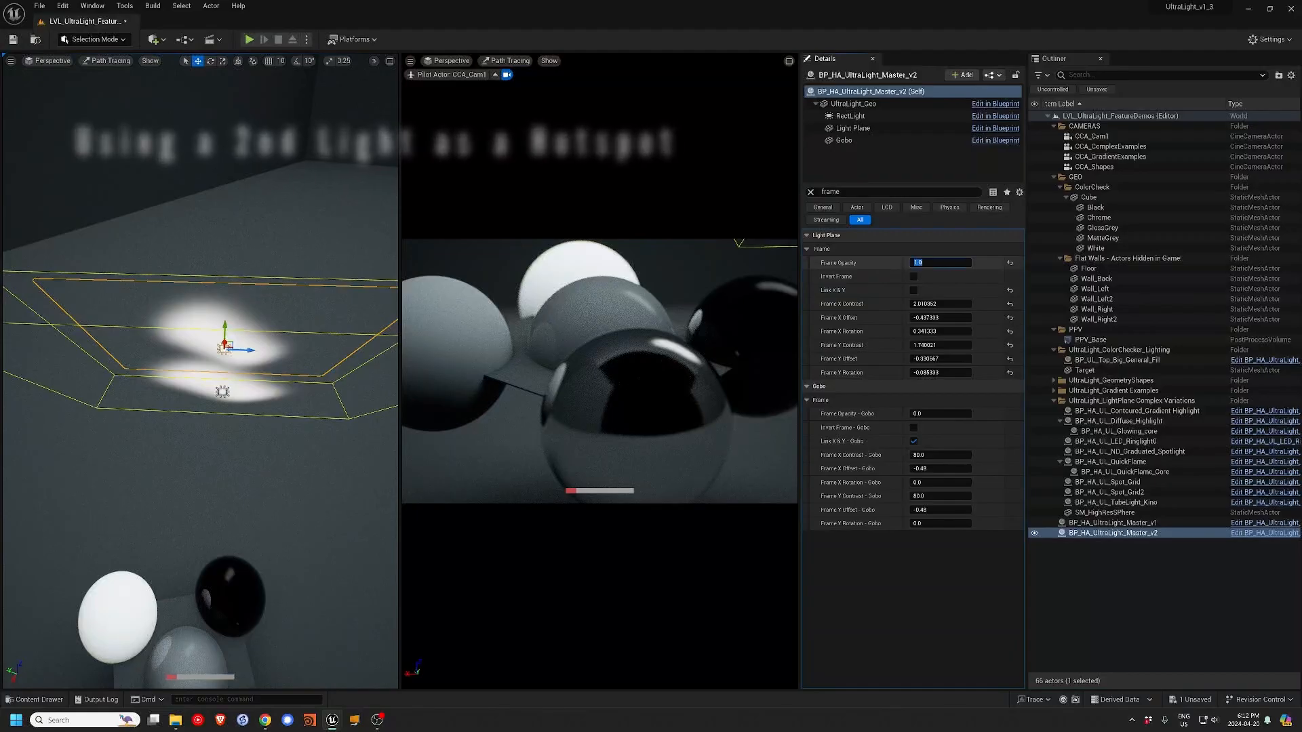
{"action": "type", "text": "0"}
{"action": "key", "text": "Return"}
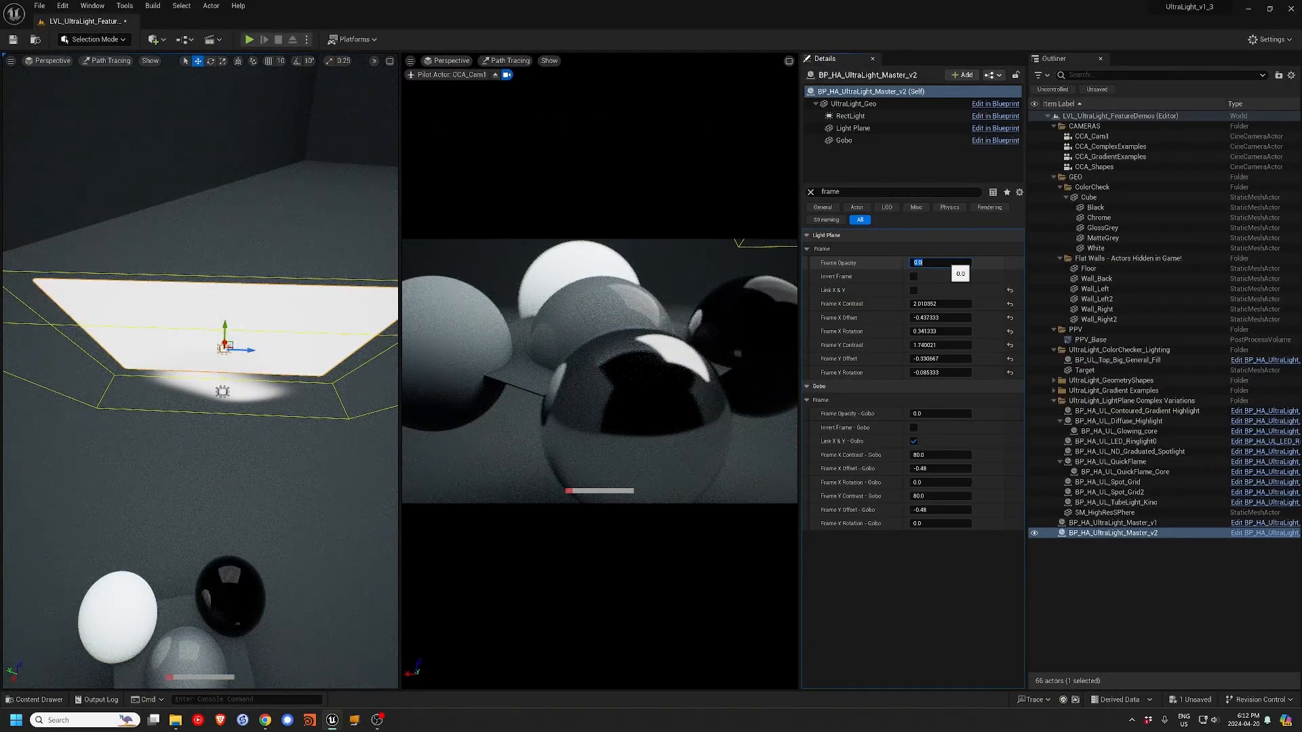
{"action": "left_click_drag", "start_coordinate": [224, 323], "coordinate": [225, 290]}
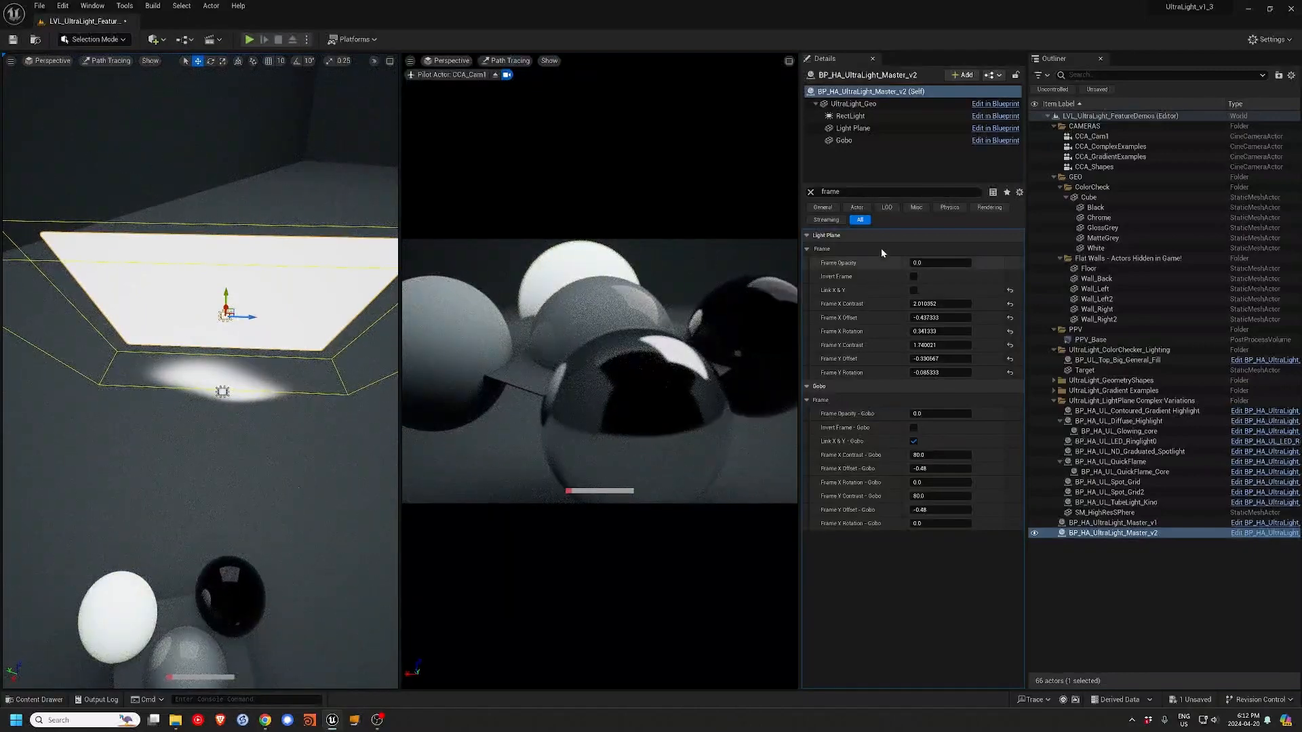
- Lower the duplicate light's Light Plane Intensity to about 0.477
{"action": "left_click", "coordinate": [805, 191]}
{"action": "type", "text": "int"}
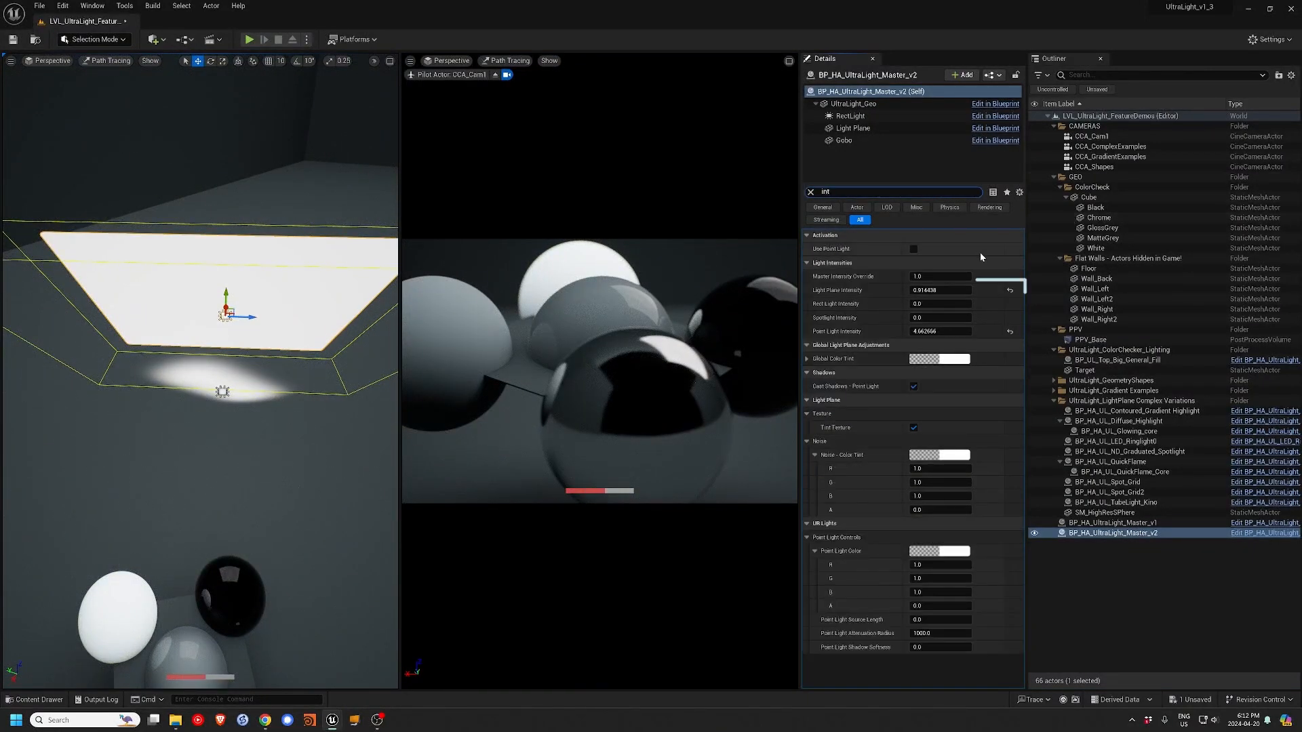
{"action": "left_click_drag", "start_coordinate": [918, 290], "coordinate": [888, 290]}
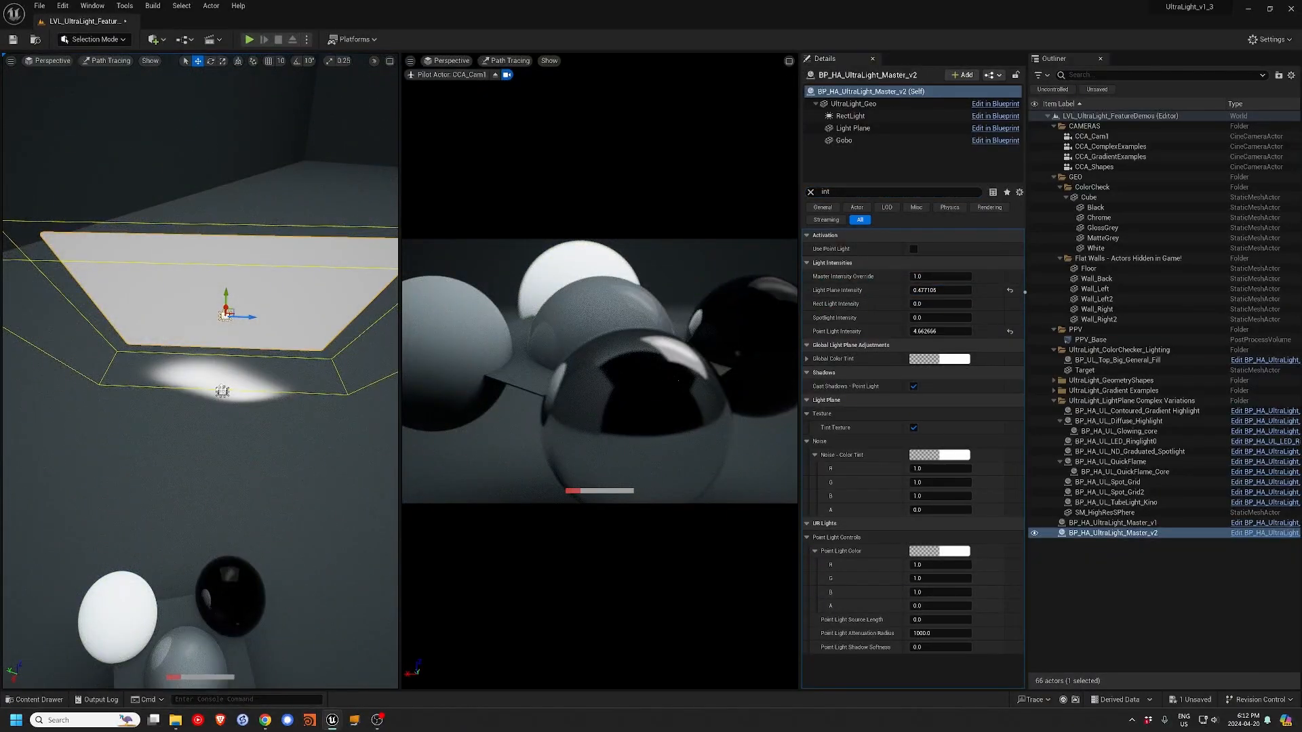
- Set the original framed light's Material Type to Additive Material and shift it sideways beneath the second light as a hotspot
{"action": "left_click", "coordinate": [222, 391]}
{"action": "left_click_drag", "start_coordinate": [223, 377], "coordinate": [307, 406]}
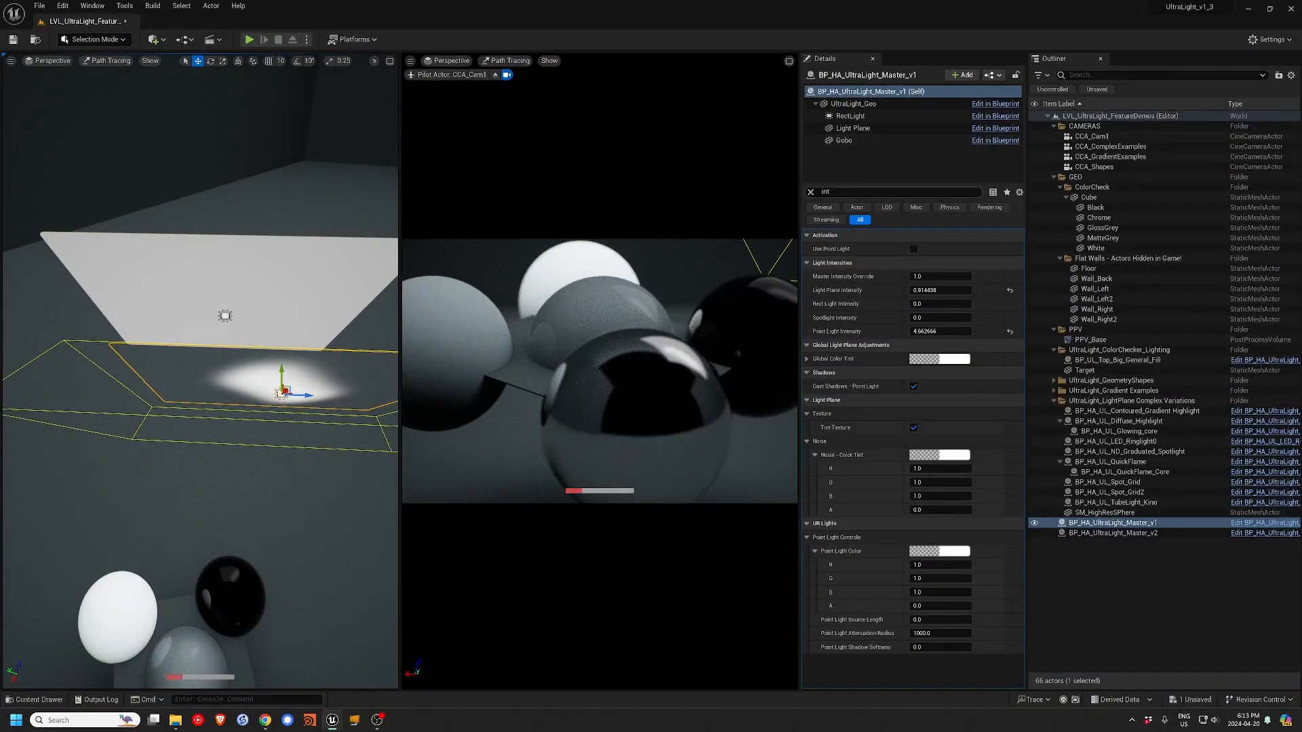
{"action": "left_click", "coordinate": [812, 192]}
{"action": "left_click", "coordinate": [956, 387]}
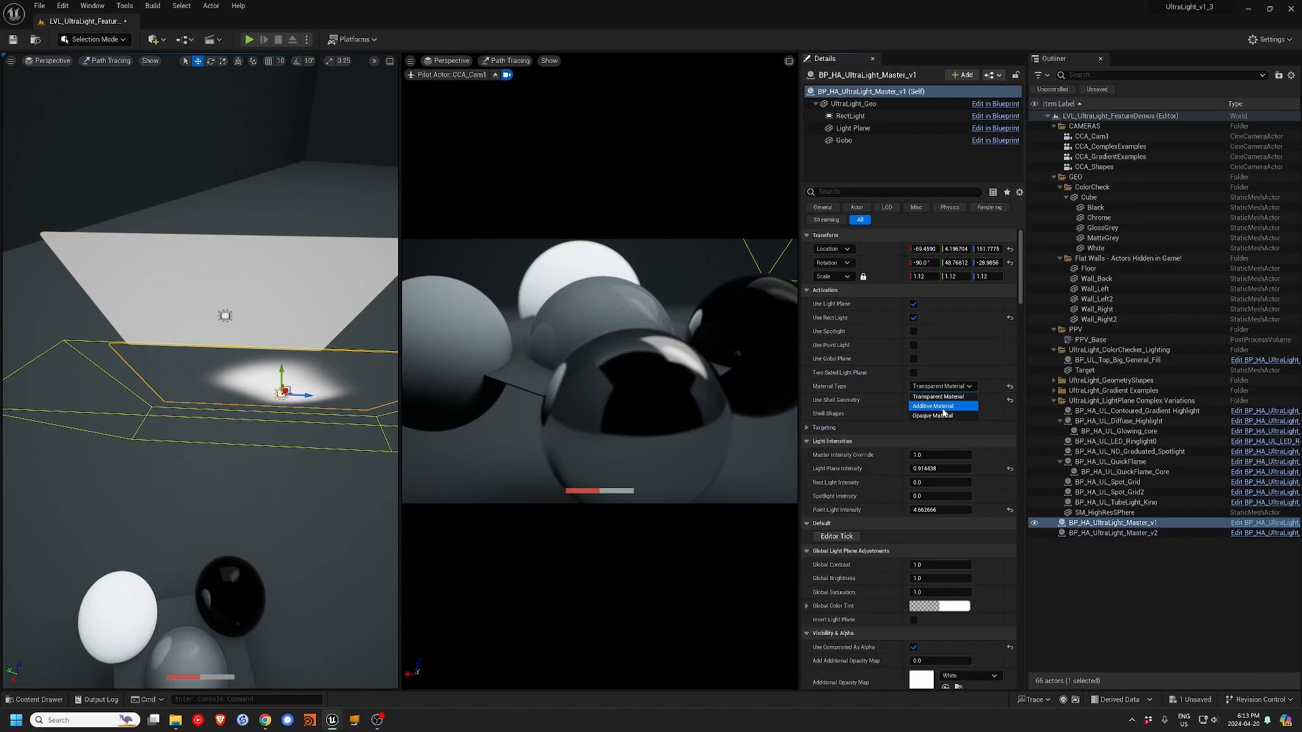
{"action": "left_click", "coordinate": [943, 407]}
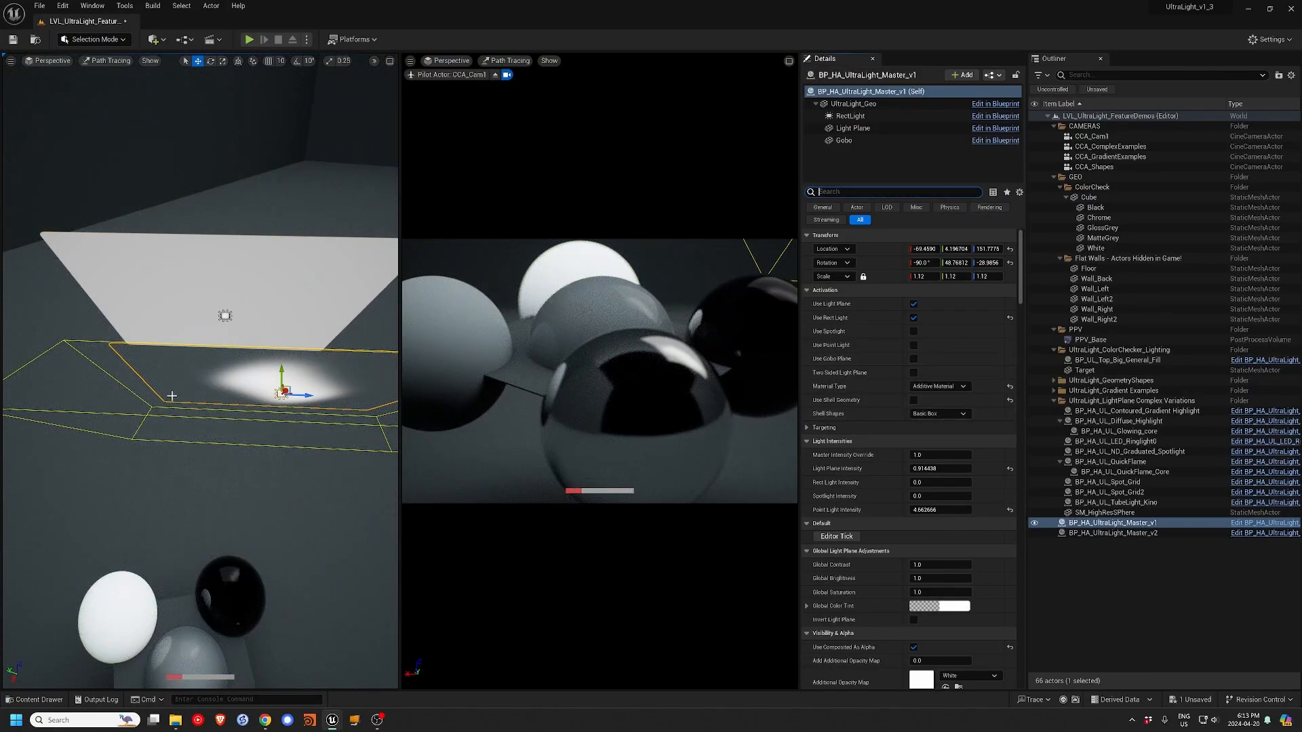
{"action": "left_click_drag", "start_coordinate": [305, 396], "coordinate": [221, 393]}
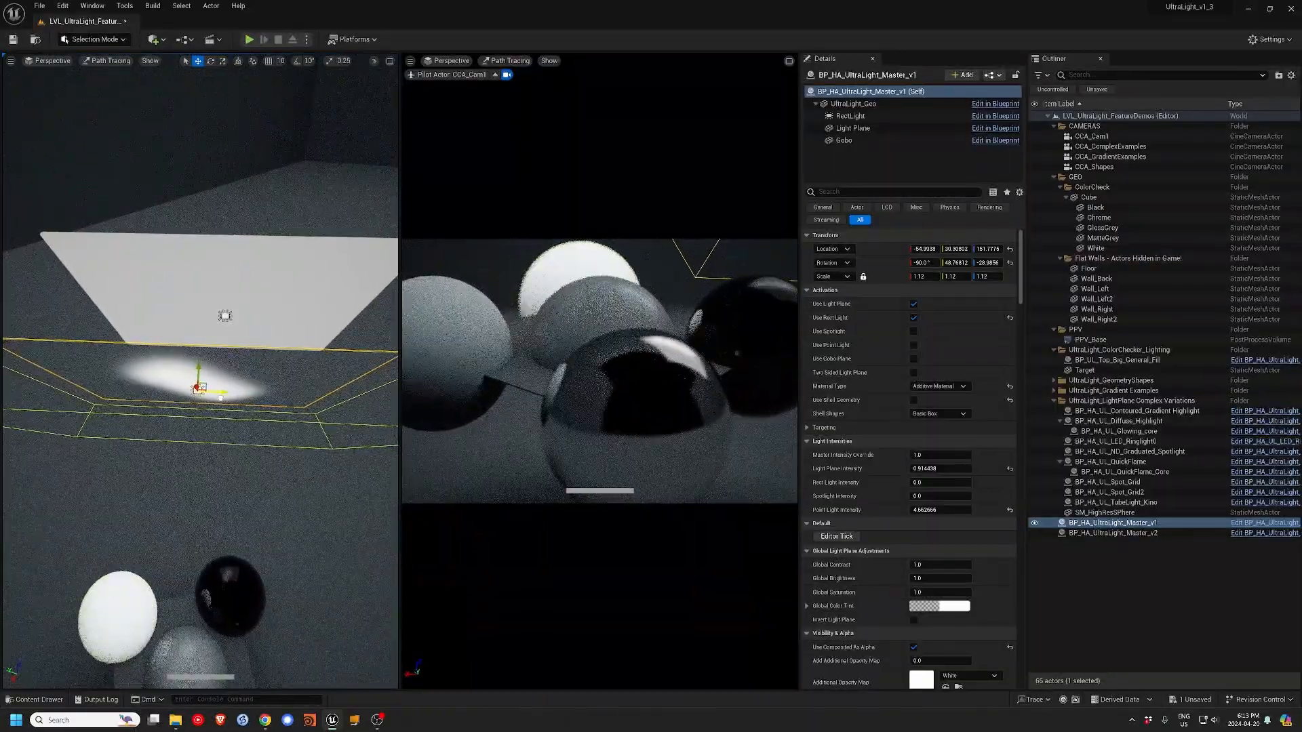
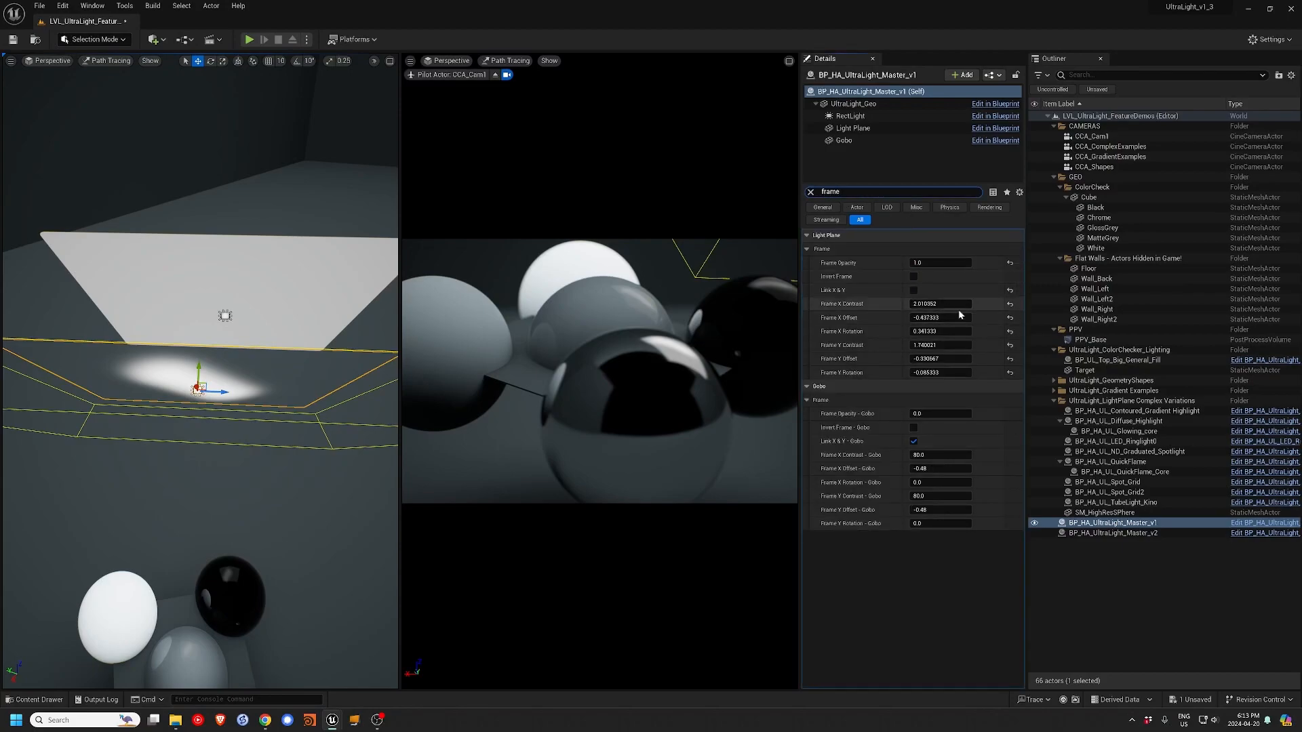
- Reset the hotspot light's Frame X and Y Contrast, Offset and Rotation values to their defaults
{"action": "left_click", "coordinate": [1009, 304]}
{"action": "left_click", "coordinate": [1010, 318]}
{"action": "left_click", "coordinate": [1009, 331]}
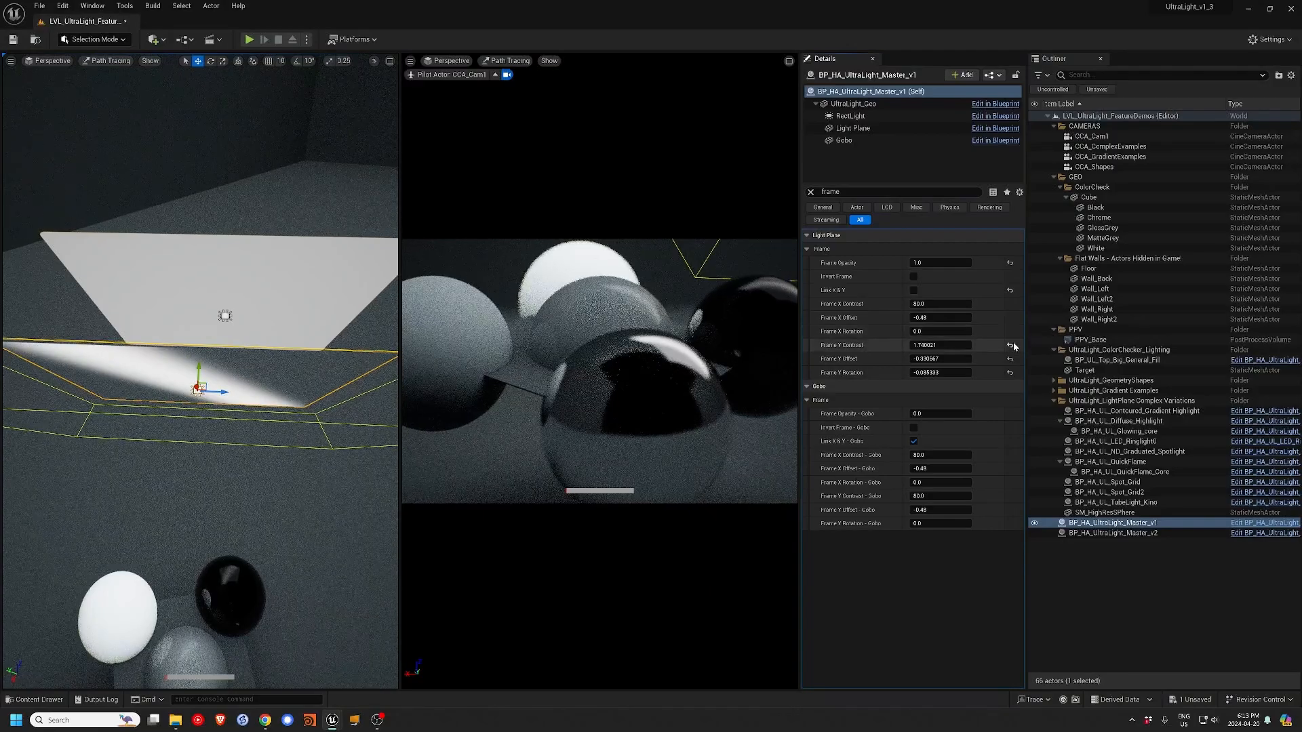
{"action": "left_click", "coordinate": [1009, 345]}
{"action": "left_click", "coordinate": [1010, 359]}
{"action": "left_click", "coordinate": [1009, 372]}
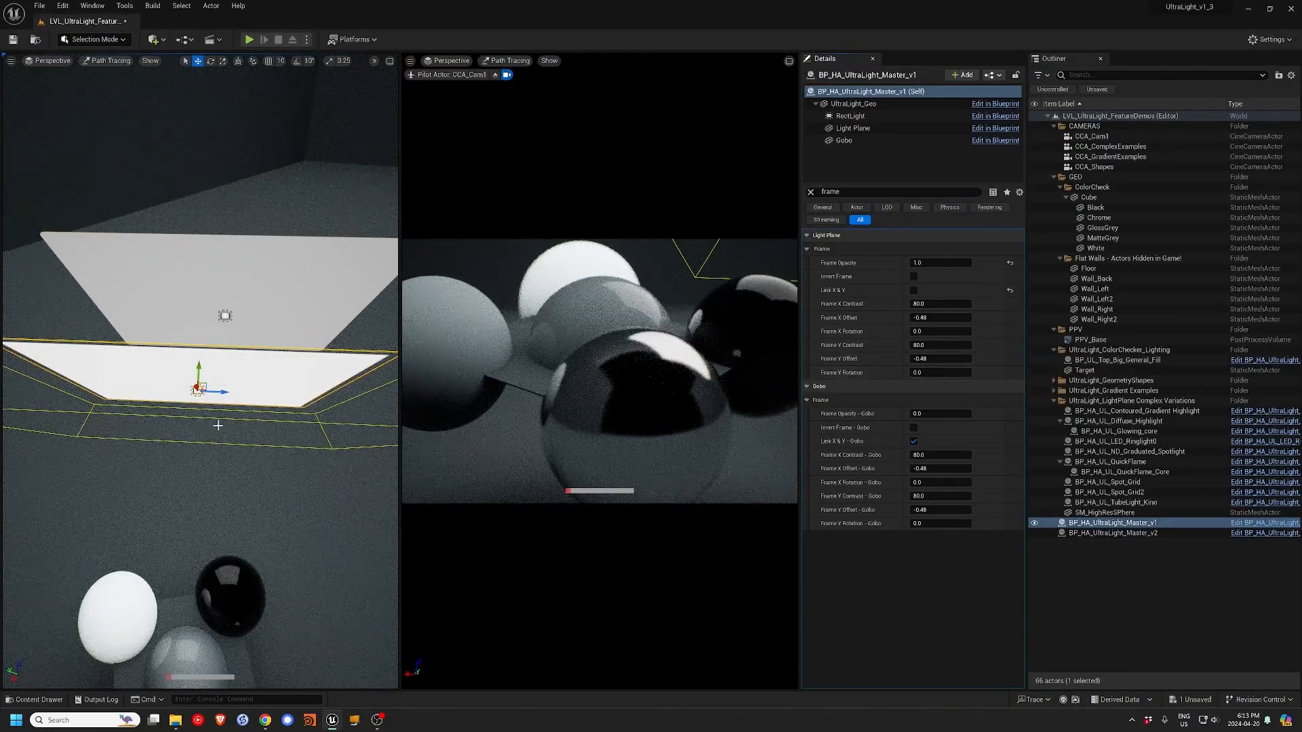
{"action": "key", "text": "f"}
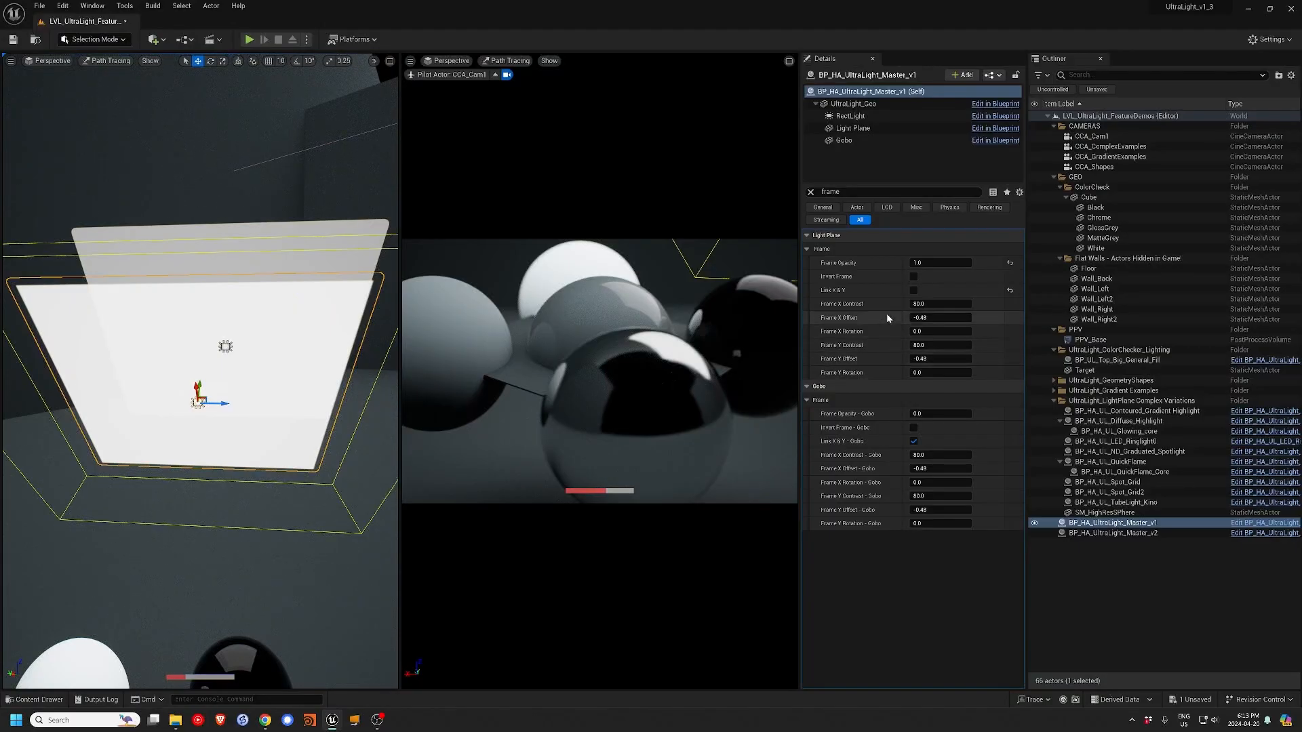
- Set the hotspot light's Frame X Contrast to about 35.4 and Frame X Offset to about -0.283, and disable Use Composited As Alpha
{"action": "mouse_move", "coordinate": [925, 317]}
{"action": "left_mouse_down"}
{"action": "mouse_move", "coordinate": [975, 317]}
{"action": "mouse_move", "coordinate": [882, 304]}
{"action": "mouse_move", "coordinate": [936, 305]}
{"action": "left_mouse_up"}
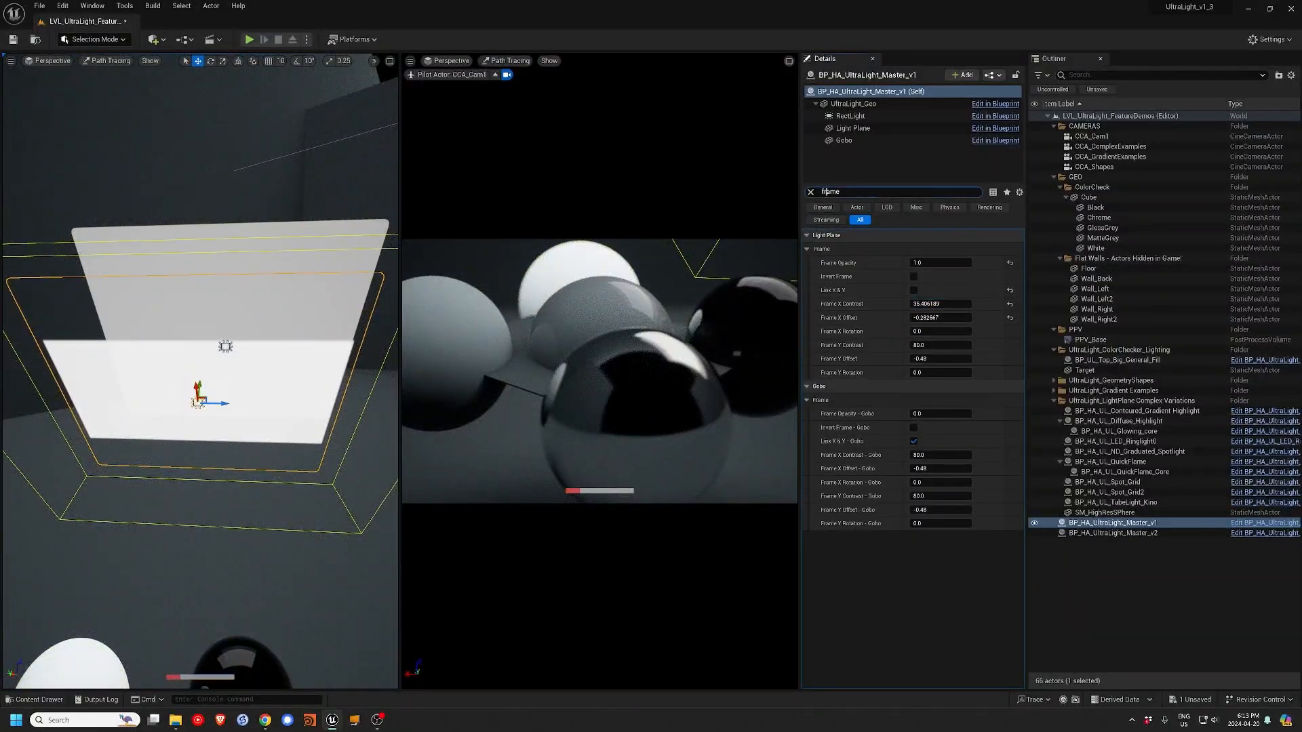
{"action": "type", "text": "alph"}
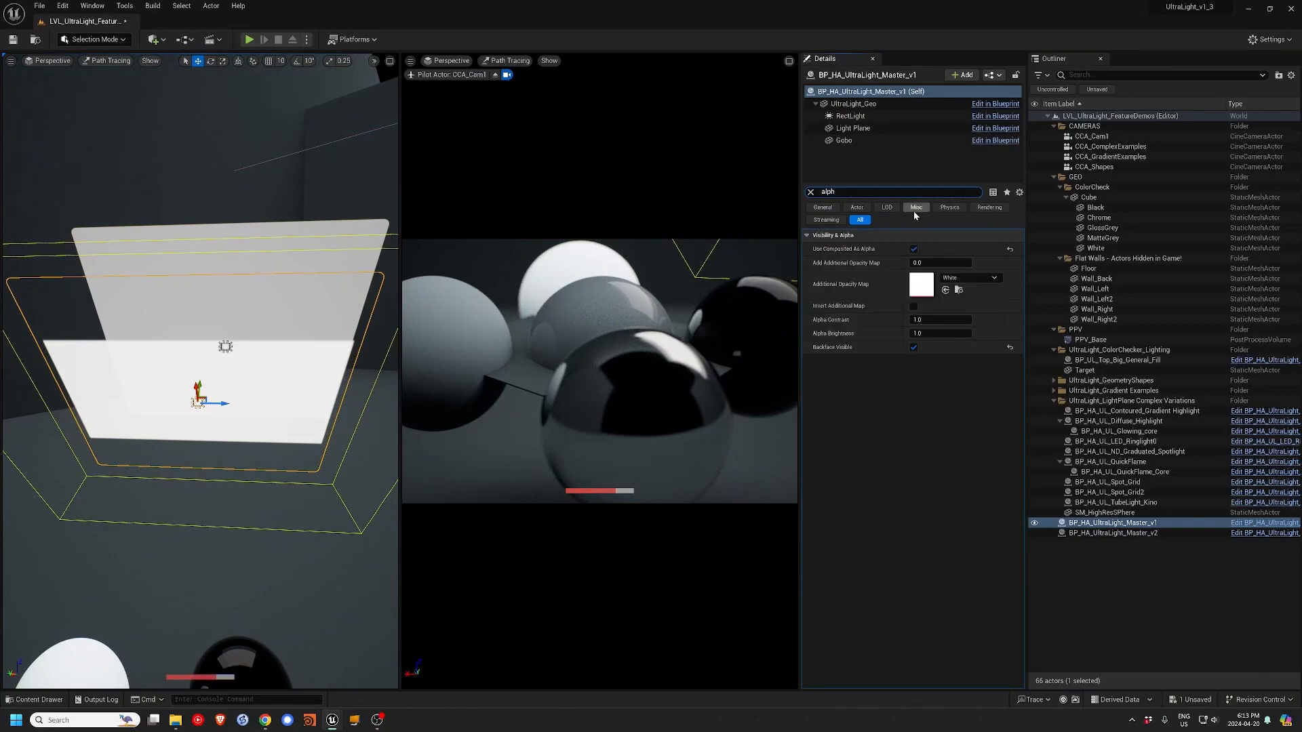
{"action": "left_click", "coordinate": [913, 248]}
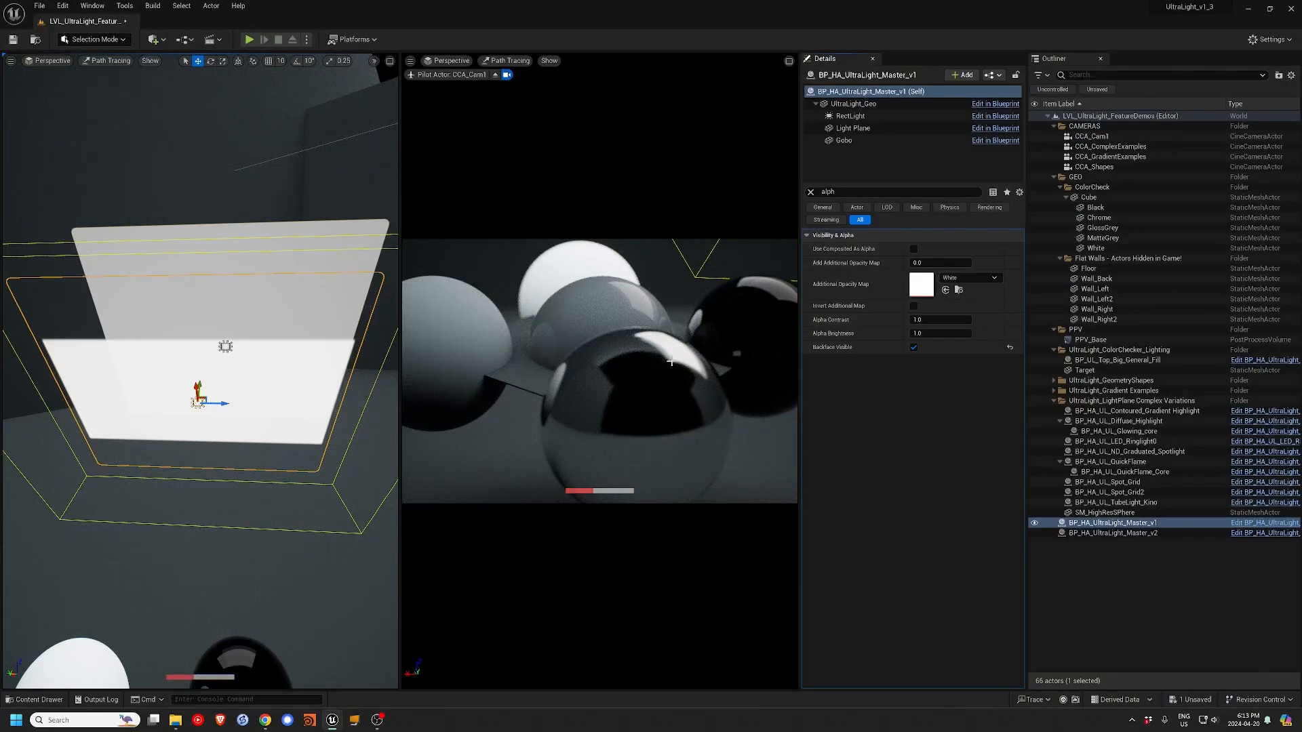
- Remove BP_HA_UltraLight_Master_v1 and set the remaining light's Linear Gradient X Grad Opacity to 1
{"action": "left_click", "coordinate": [811, 192]}
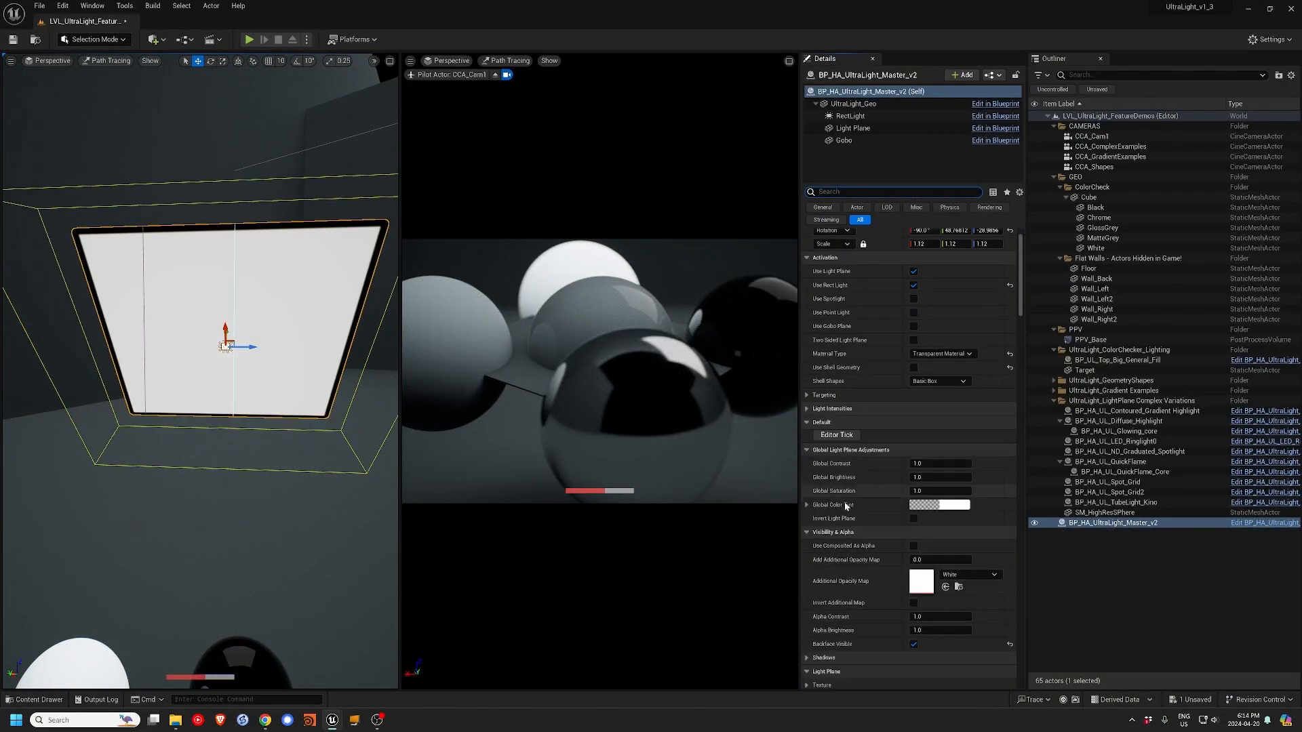
{"action": "scroll", "coordinate": [852, 485], "scroll_direction": "down", "scroll_amount": 5}
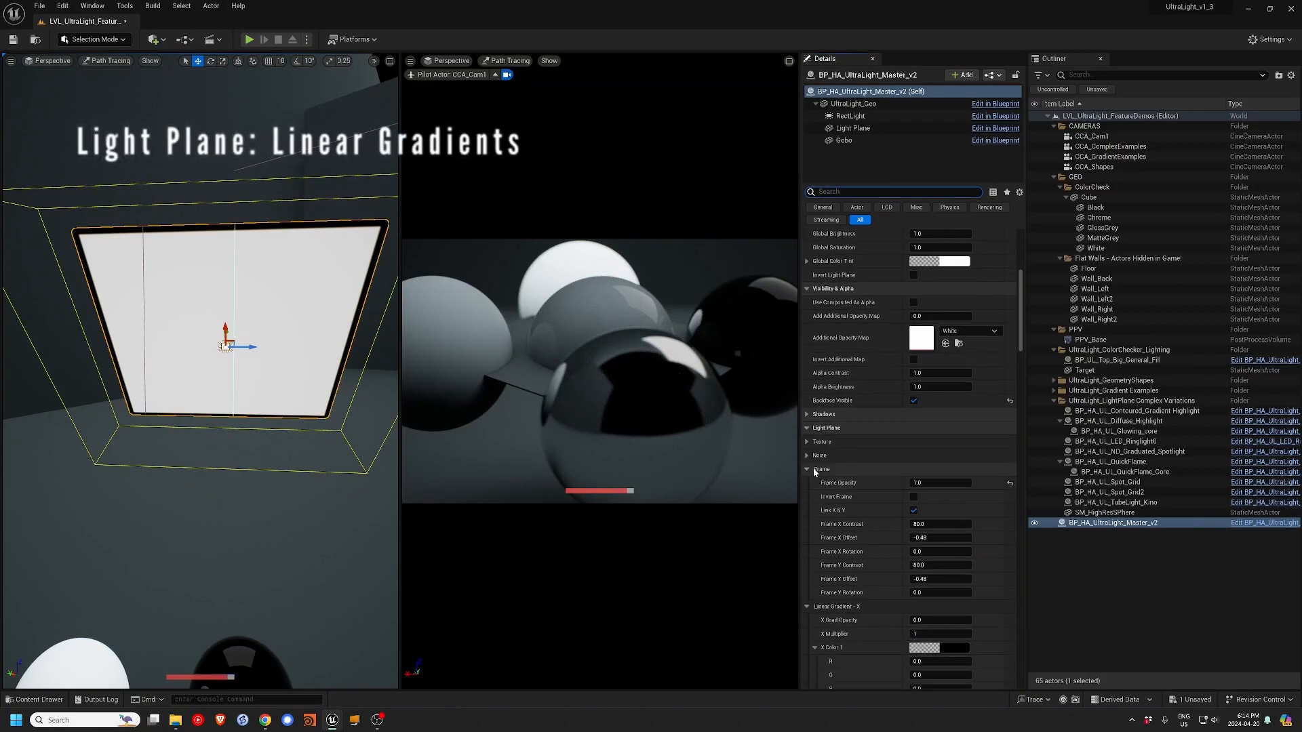
{"action": "left_click", "coordinate": [815, 472]}
{"action": "scroll", "coordinate": [932, 394], "scroll_direction": "down", "scroll_amount": 2}
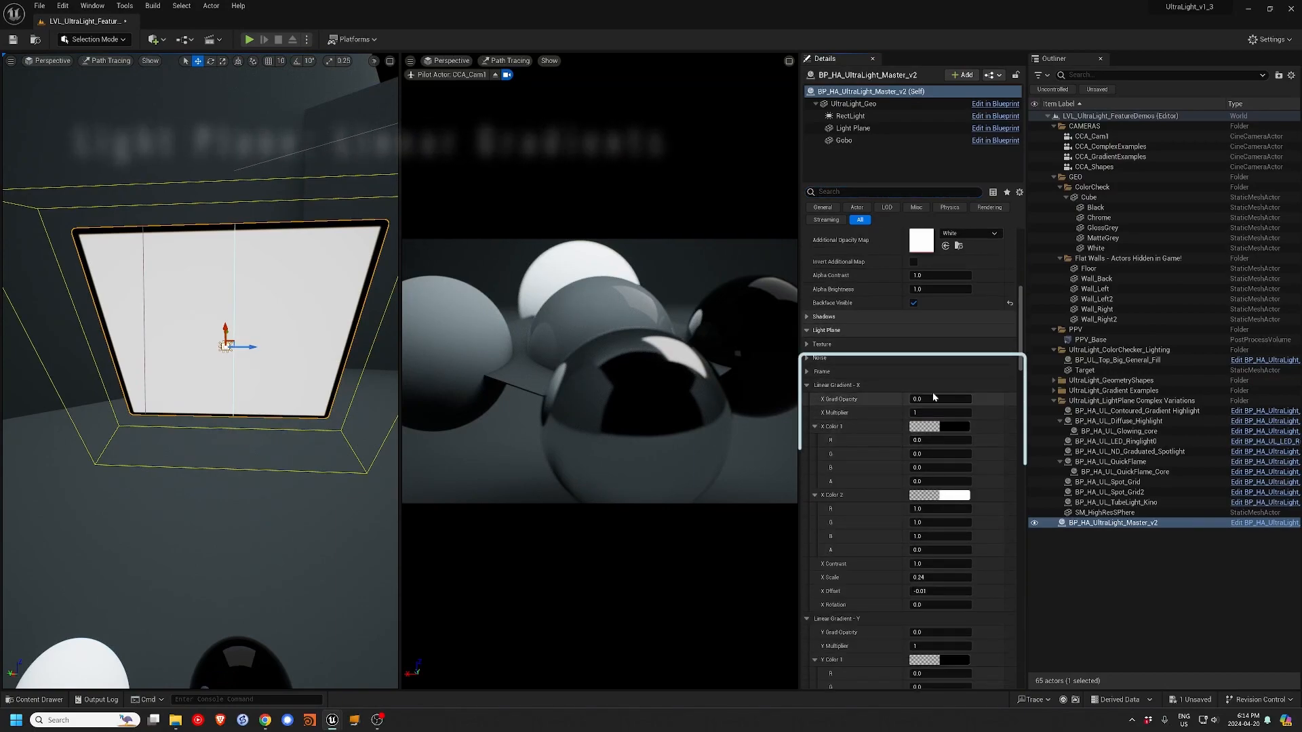
{"action": "scroll", "coordinate": [933, 394], "scroll_direction": "down", "scroll_amount": 1}
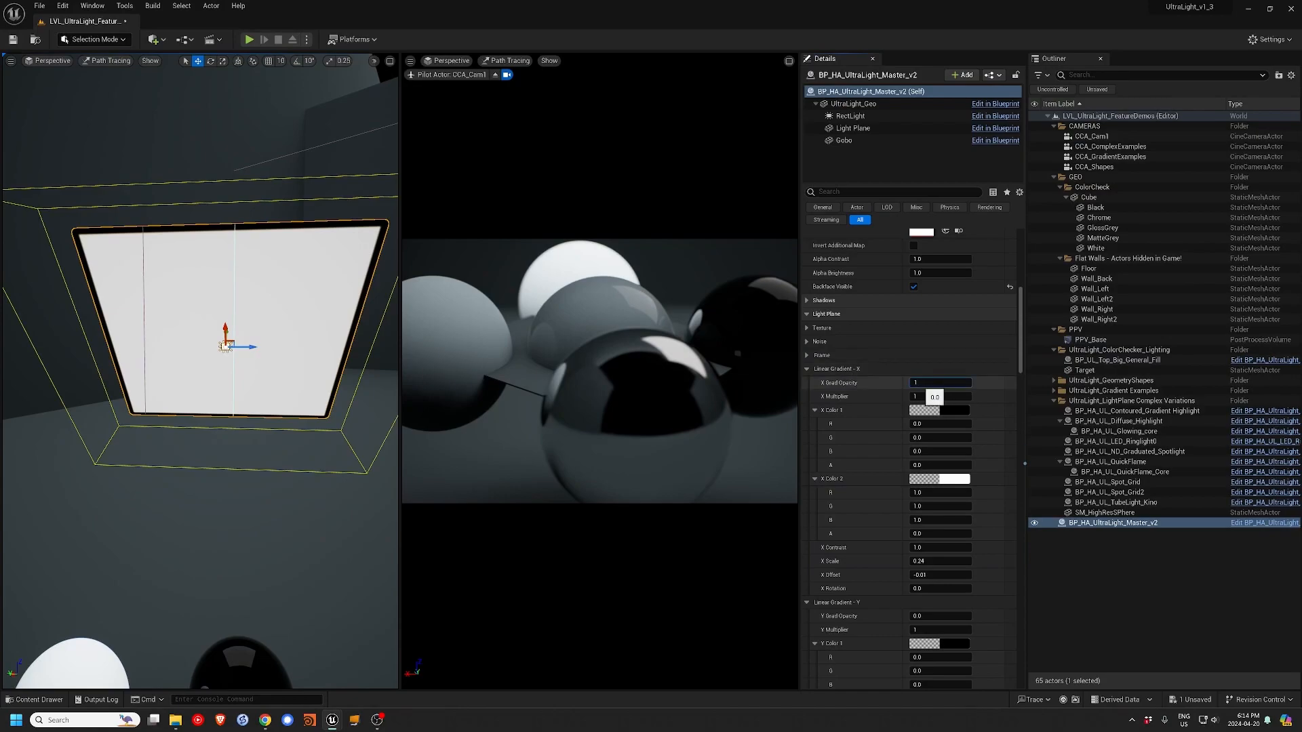
{"action": "key", "text": "Return"}
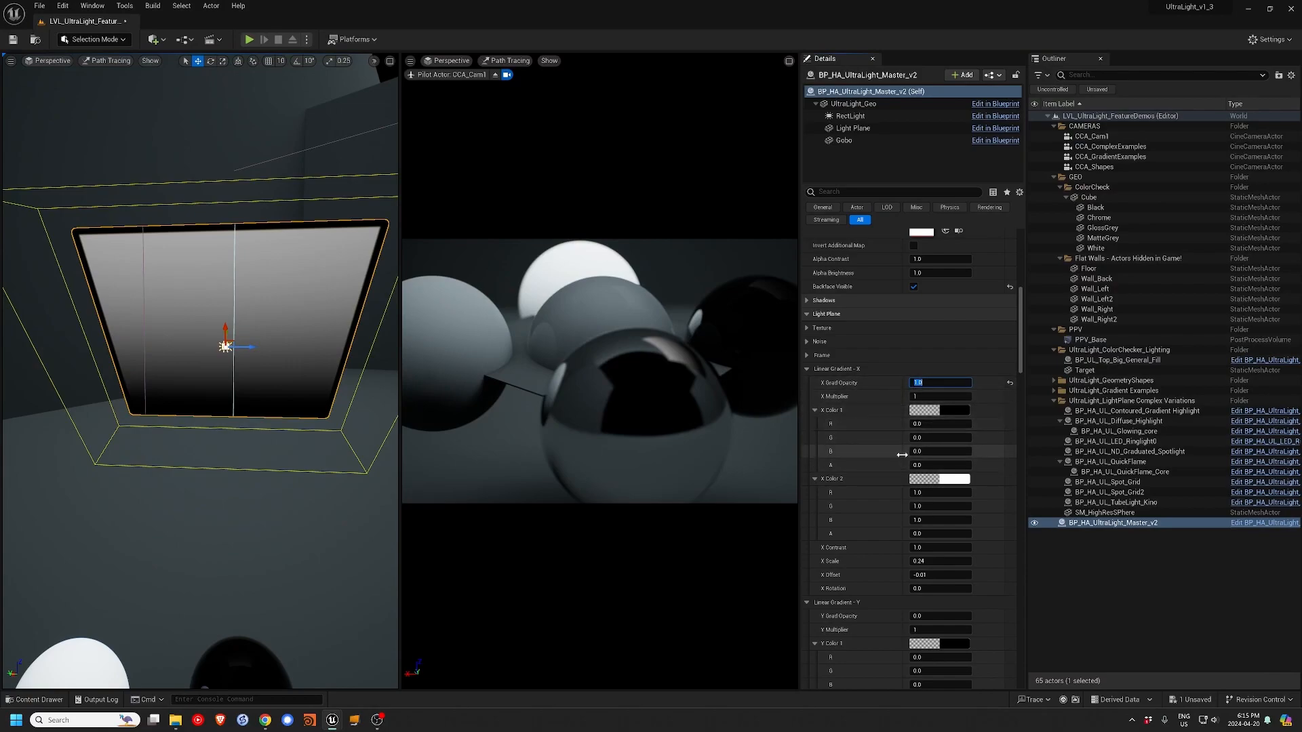
- Collapse the X Color 1 and X Color 2 channel values and set X Color 1 to a light violet
{"action": "left_click", "coordinate": [814, 410]}
{"action": "left_click", "coordinate": [814, 424]}
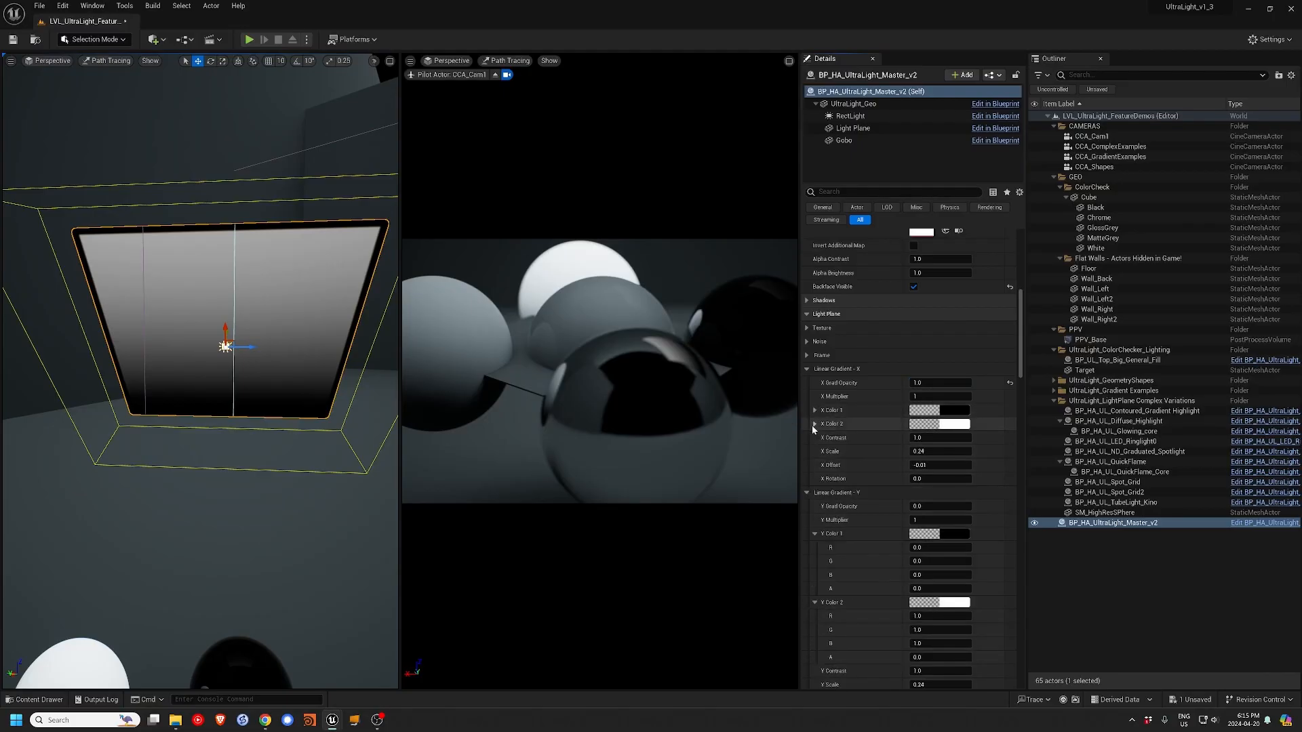
{"action": "left_click", "coordinate": [956, 410]}
{"action": "left_click", "coordinate": [1015, 473]}
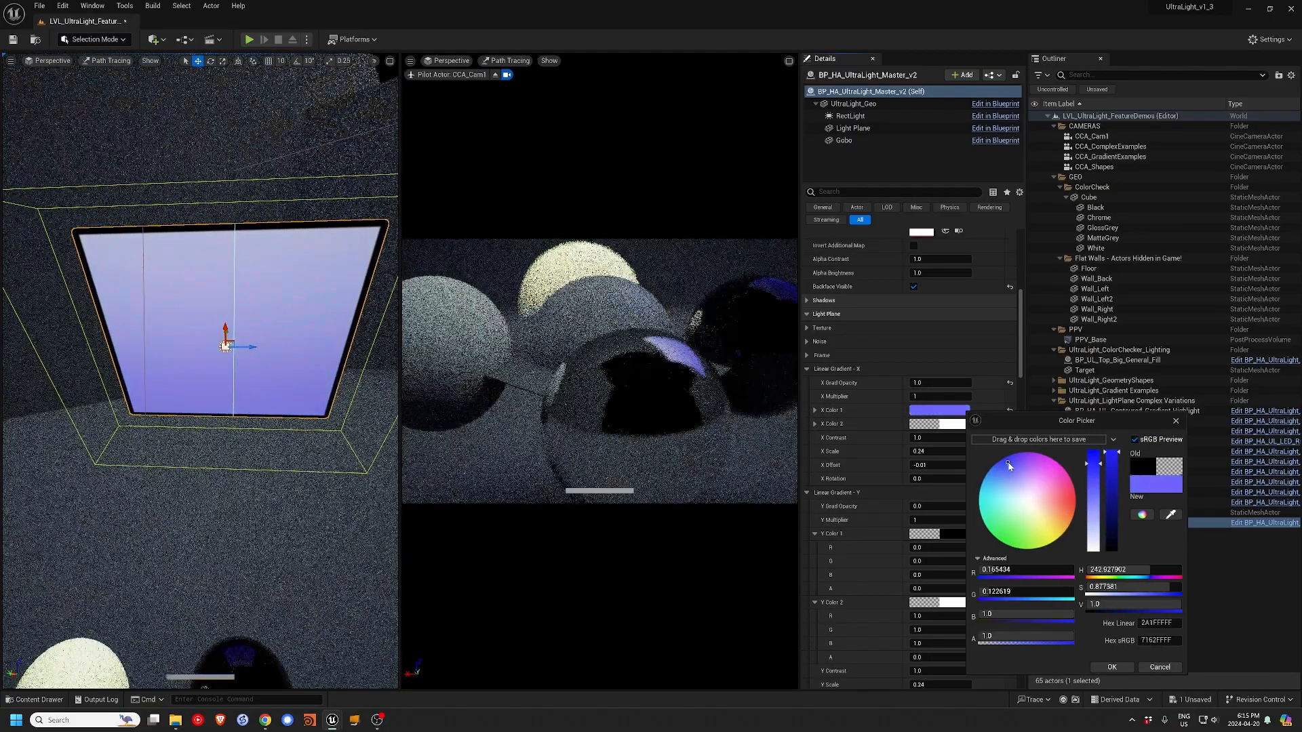
{"action": "left_click", "coordinate": [1112, 667]}
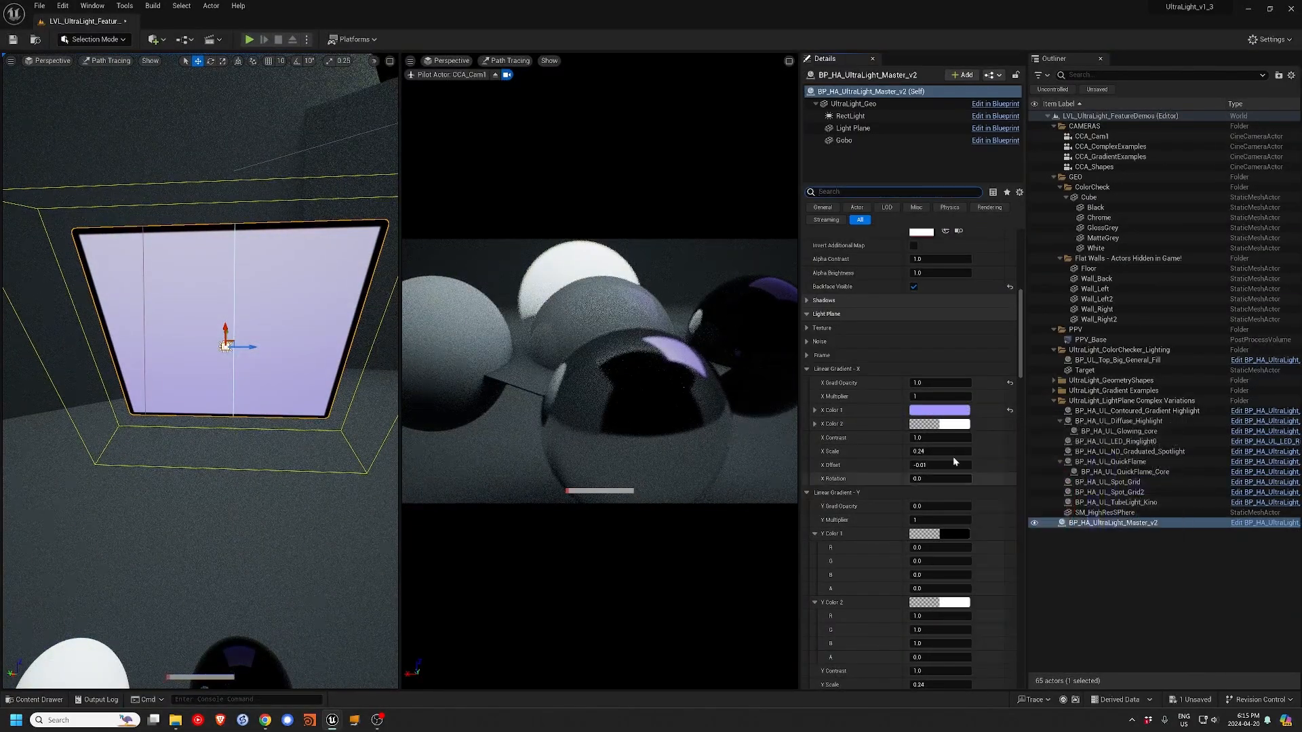
- Set the linear gradient's X Color 2 to a bright pink
{"action": "left_click", "coordinate": [939, 424]}
{"action": "left_click", "coordinate": [1008, 494]}
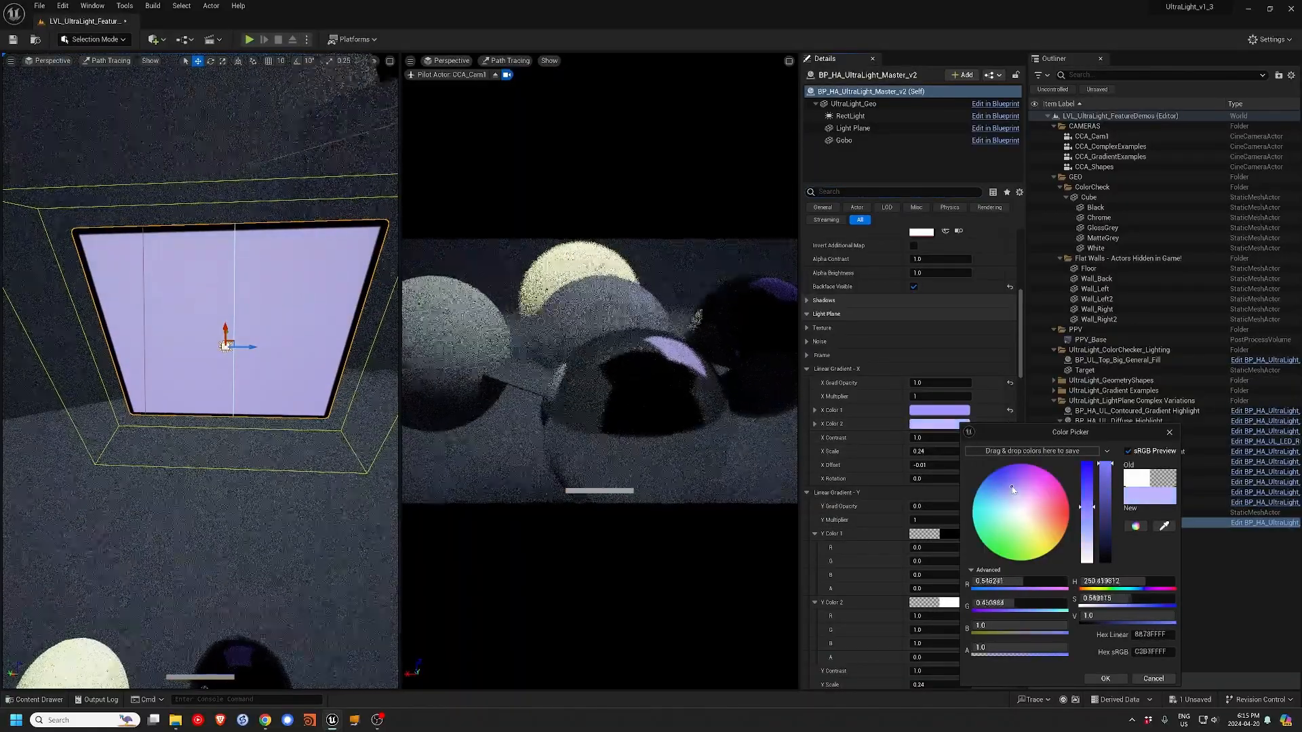
{"action": "left_click", "coordinate": [1035, 486]}
{"action": "left_click_drag", "start_coordinate": [1036, 486], "coordinate": [1035, 480]}
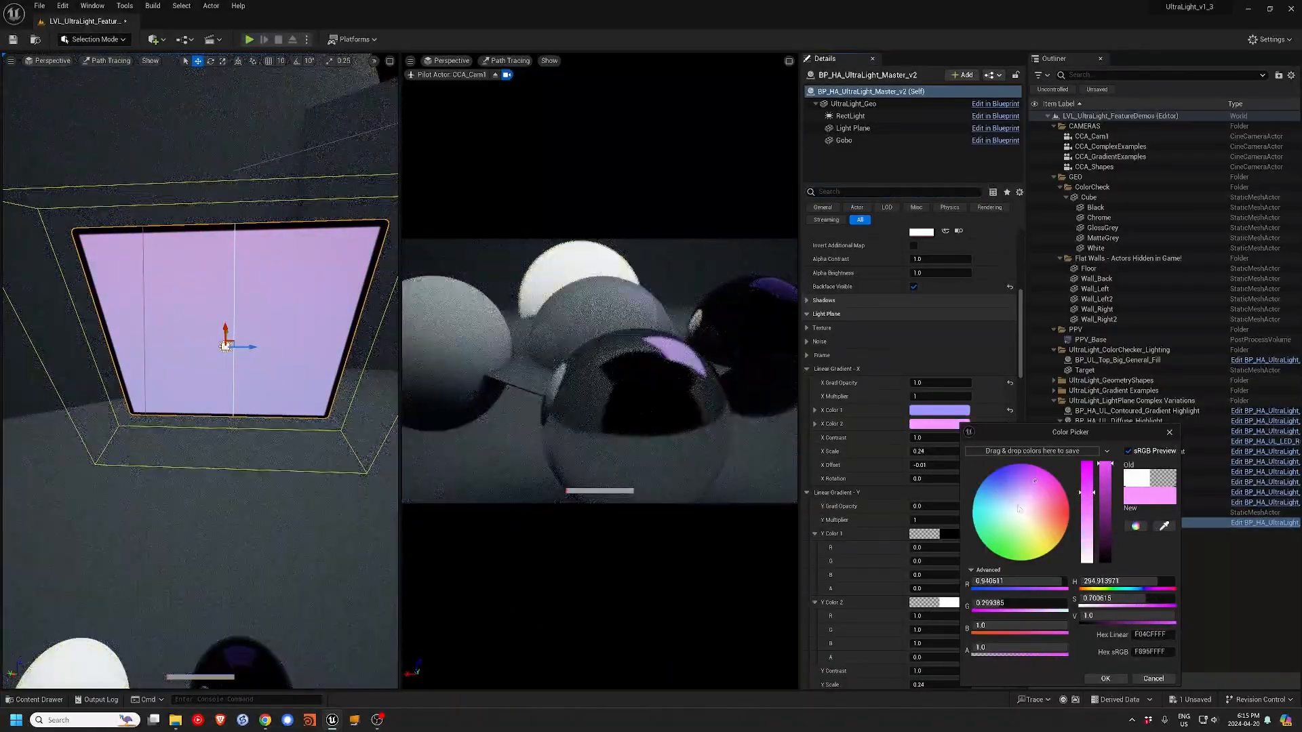
{"action": "left_click", "coordinate": [1114, 680]}
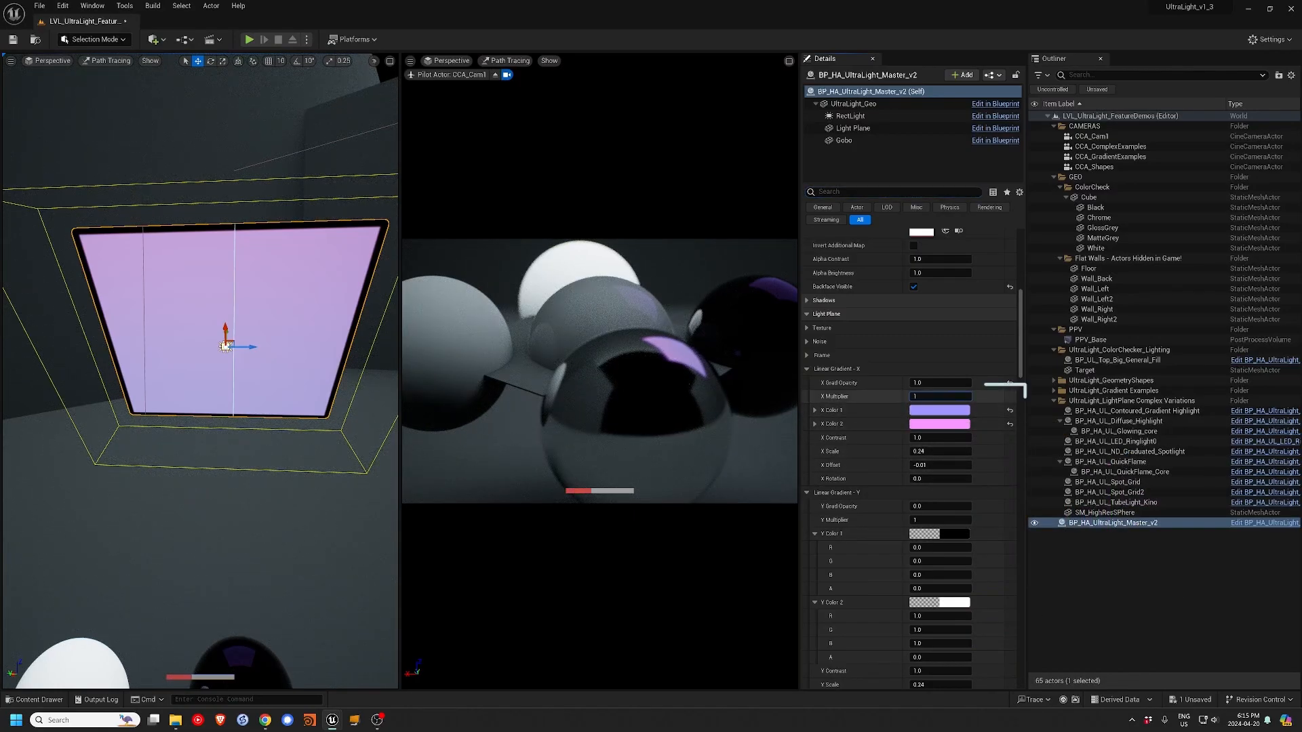
- Raise the linear gradient's X Multiplier to 17 and reset X Color 1 and X Color 2 to their defaults
{"action": "left_click_drag", "start_coordinate": [940, 397], "coordinate": [967, 397]}
{"action": "left_click", "coordinate": [1010, 410]}
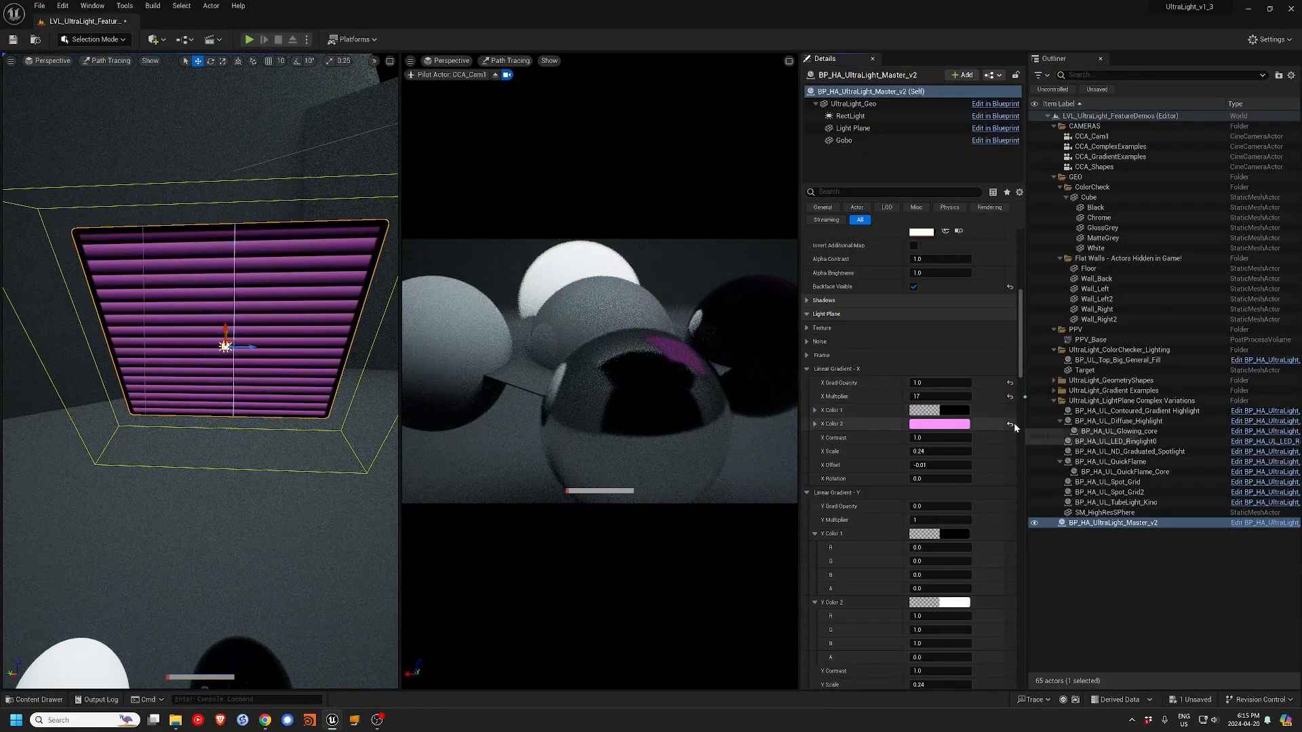
{"action": "left_click", "coordinate": [1009, 423]}
- Reset the X Multiplier to 1 and tune the X gradient to Scale about 0.389, Offset 0.022 and Grad Opacity 0.888
{"action": "right_click", "coordinate": [995, 470]}
{"action": "mouse_move", "coordinate": [924, 452]}
{"action": "left_mouse_down"}
{"action": "mouse_move", "coordinate": [966, 452]}
{"action": "mouse_move", "coordinate": [910, 465]}
{"action": "left_mouse_up"}
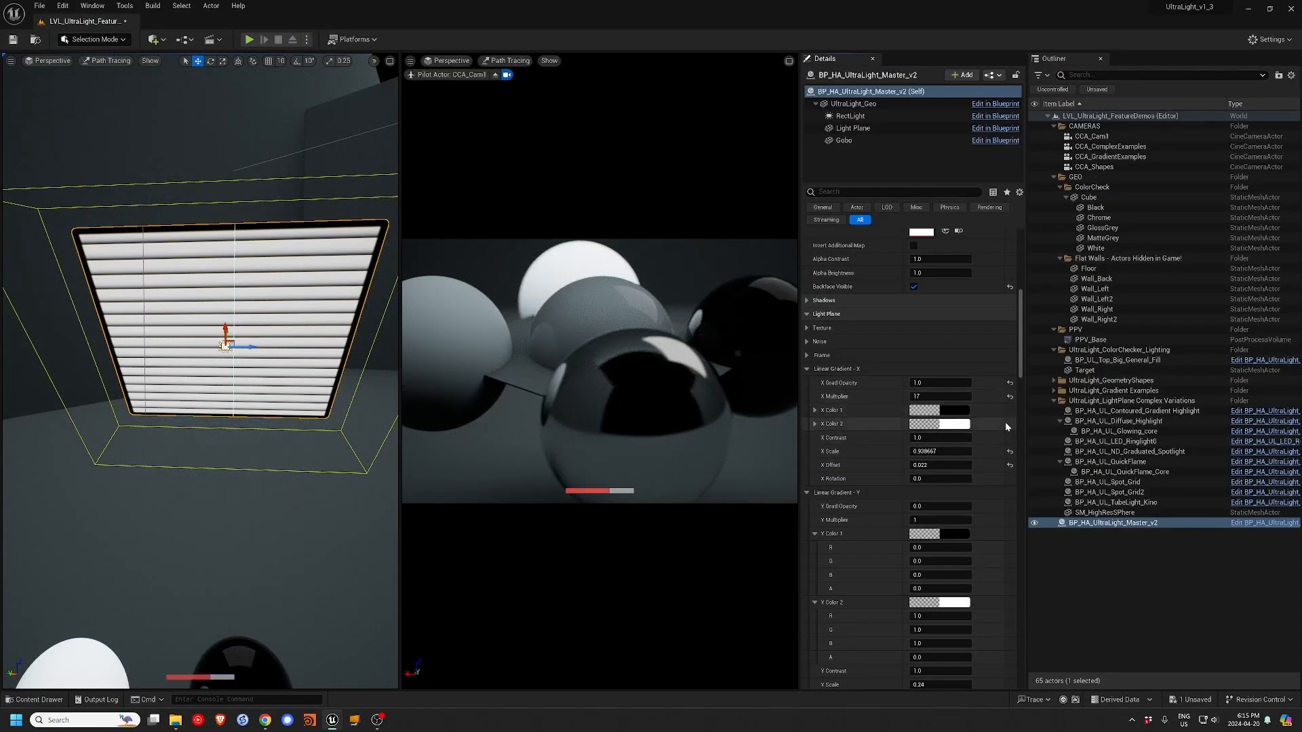
{"action": "left_click", "coordinate": [1010, 398]}
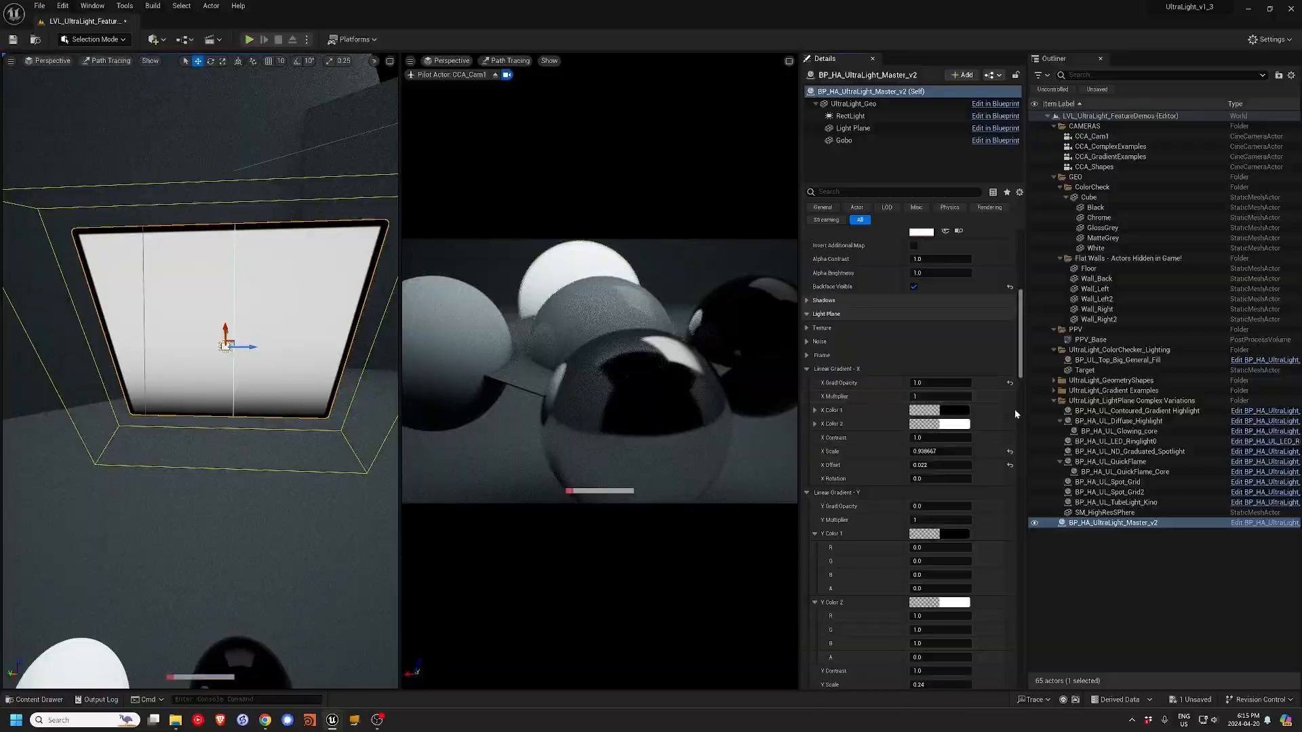
{"action": "left_click_drag", "start_coordinate": [920, 451], "coordinate": [968, 452]}
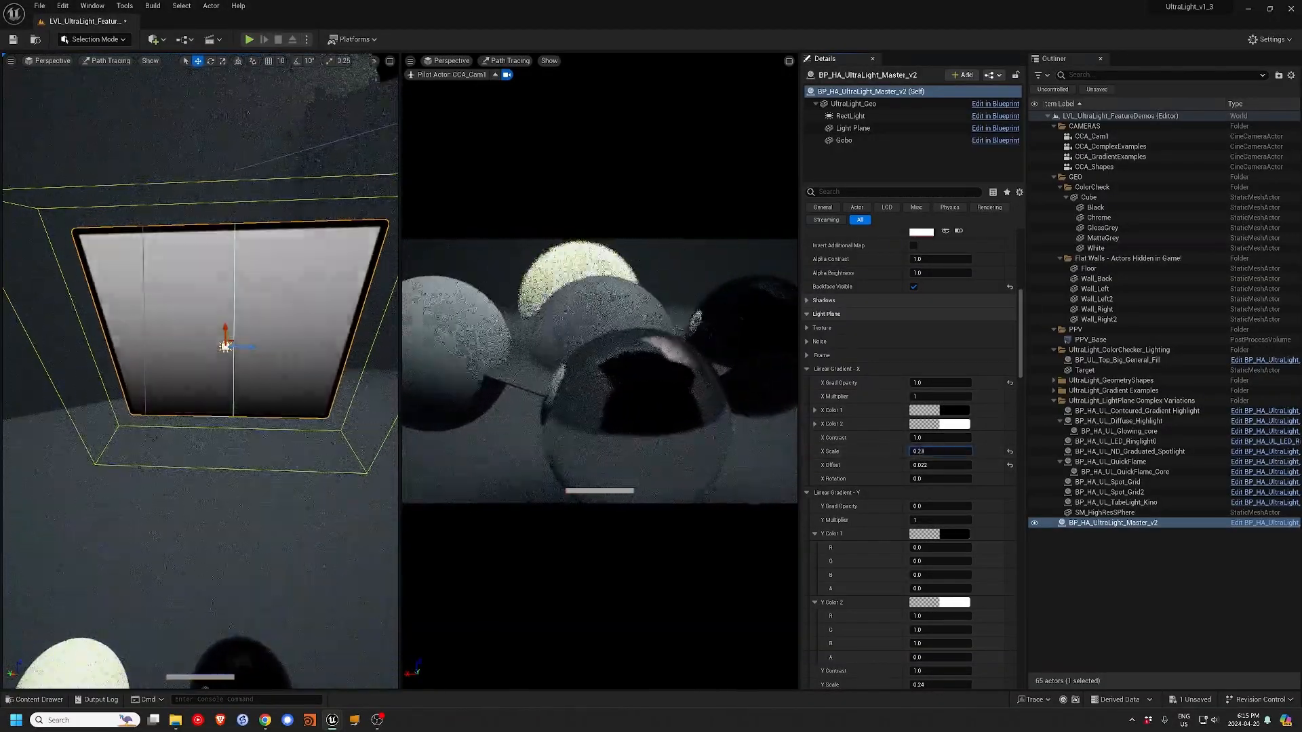
{"action": "left_click_drag", "start_coordinate": [926, 383], "coordinate": [918, 382]}
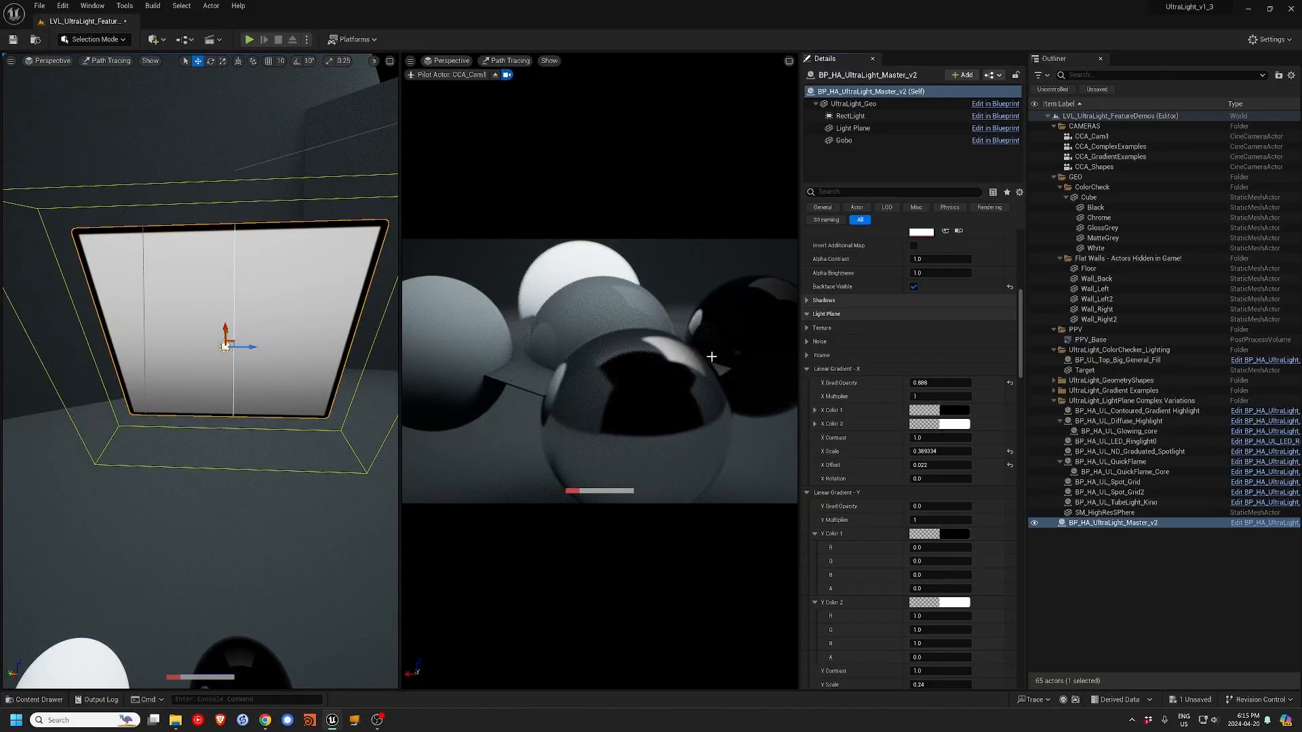
- Try a near-white, slightly bluish X Color 1 on the gradient and reset it to its default
{"action": "left_click", "coordinate": [953, 410]}
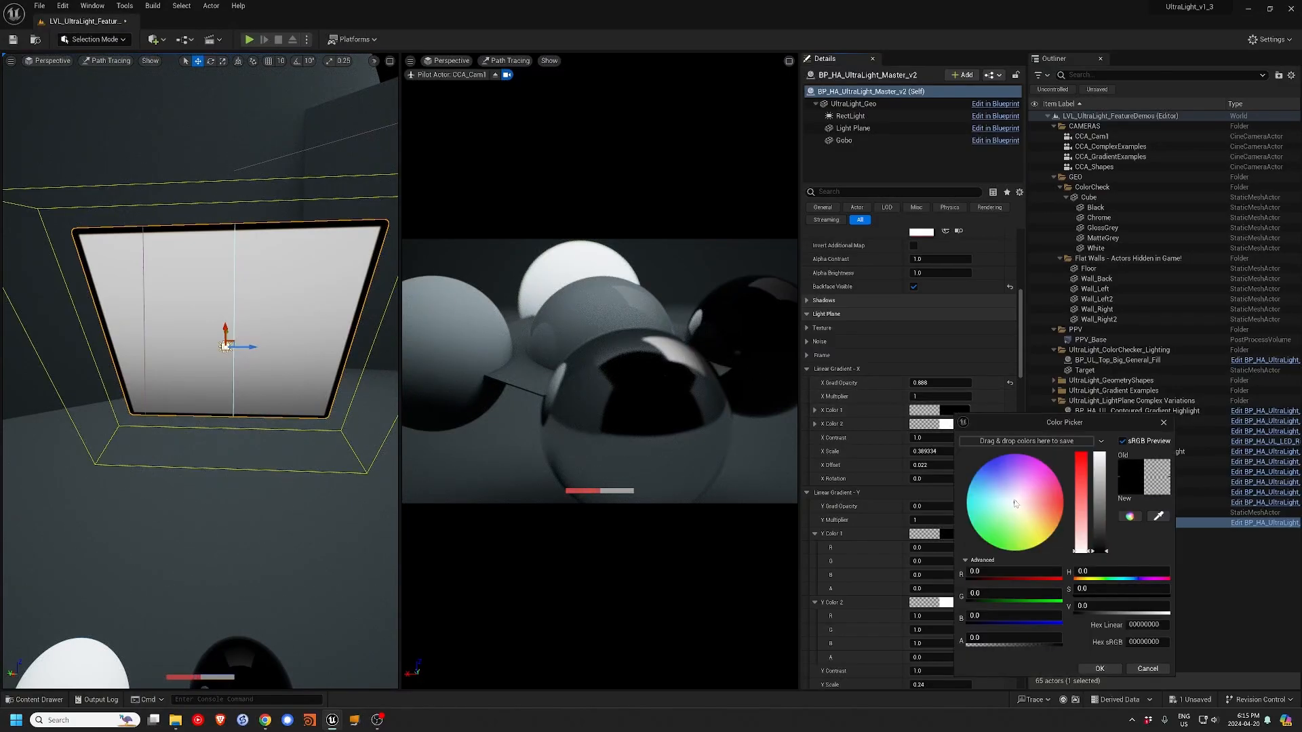
{"action": "left_click", "coordinate": [1012, 499]}
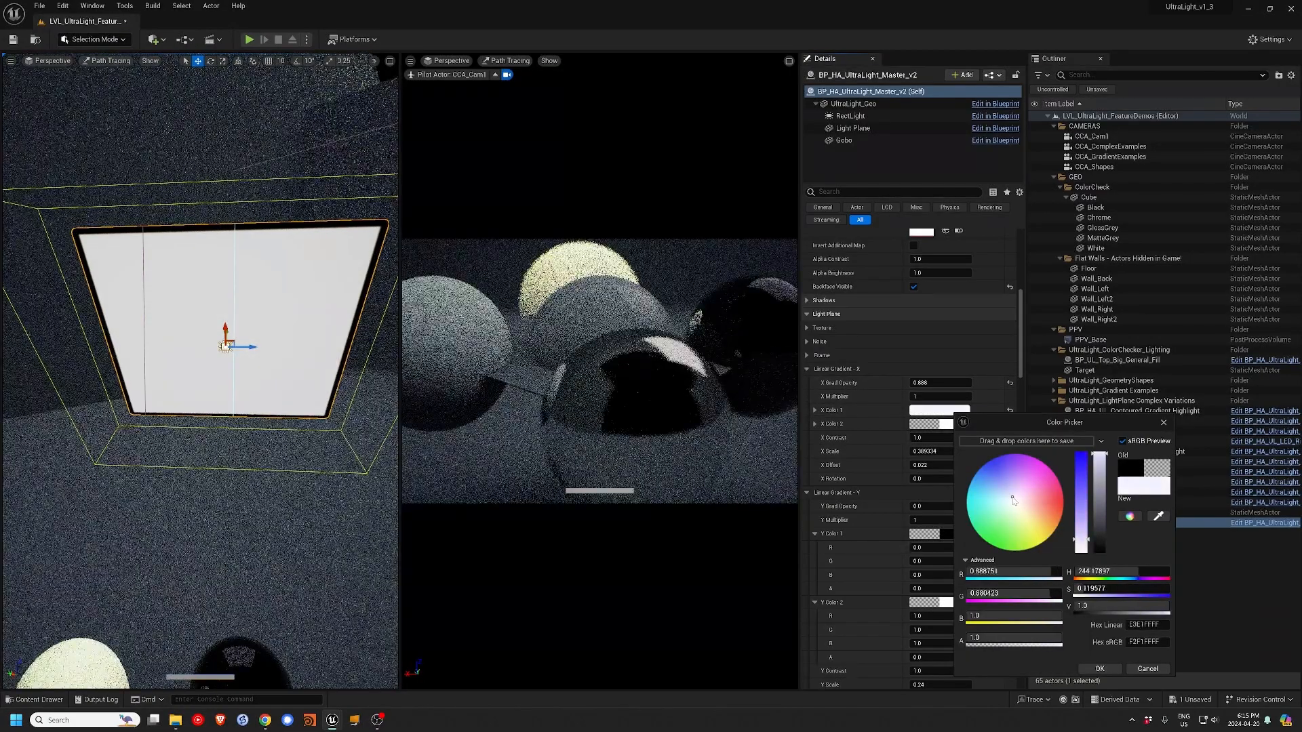
{"action": "left_click", "coordinate": [1104, 669]}
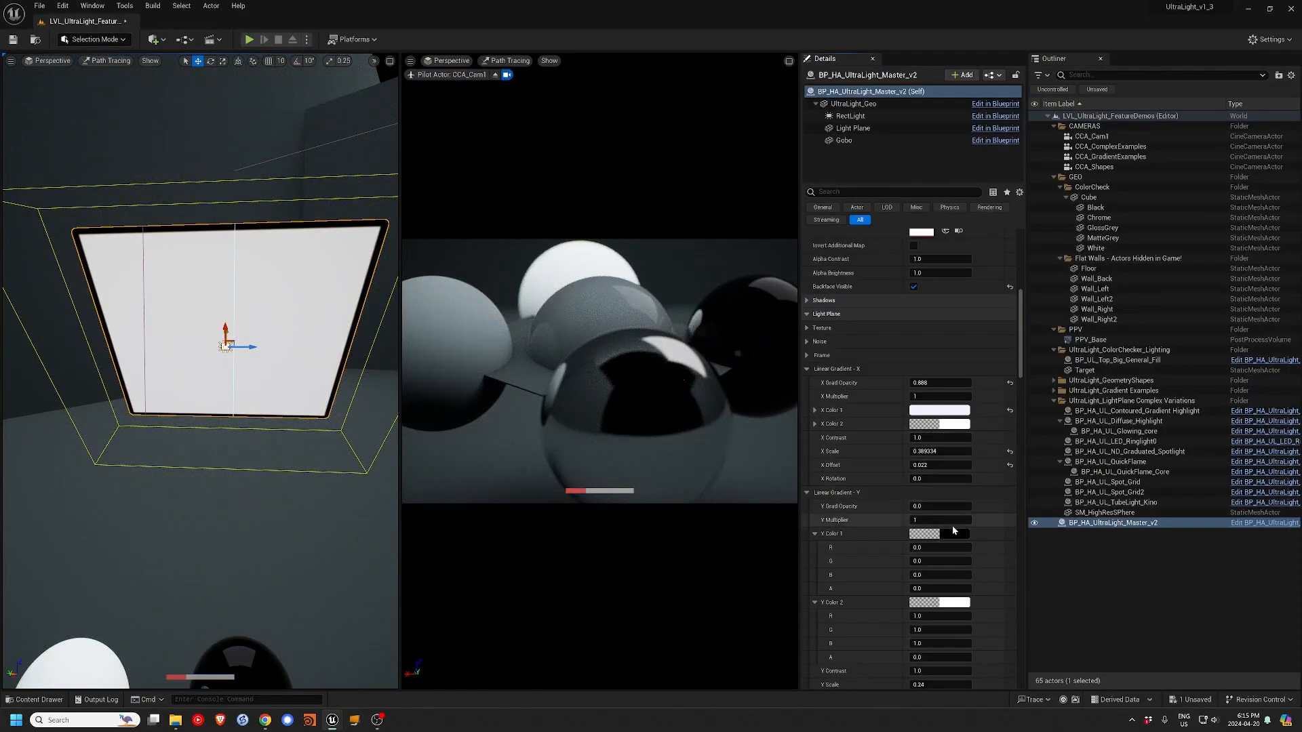
{"action": "left_click", "coordinate": [1009, 410]}
- Set X Color 1 to a very dark blue-violet with a brightness value of about 0.06
{"action": "left_click", "coordinate": [961, 410]}
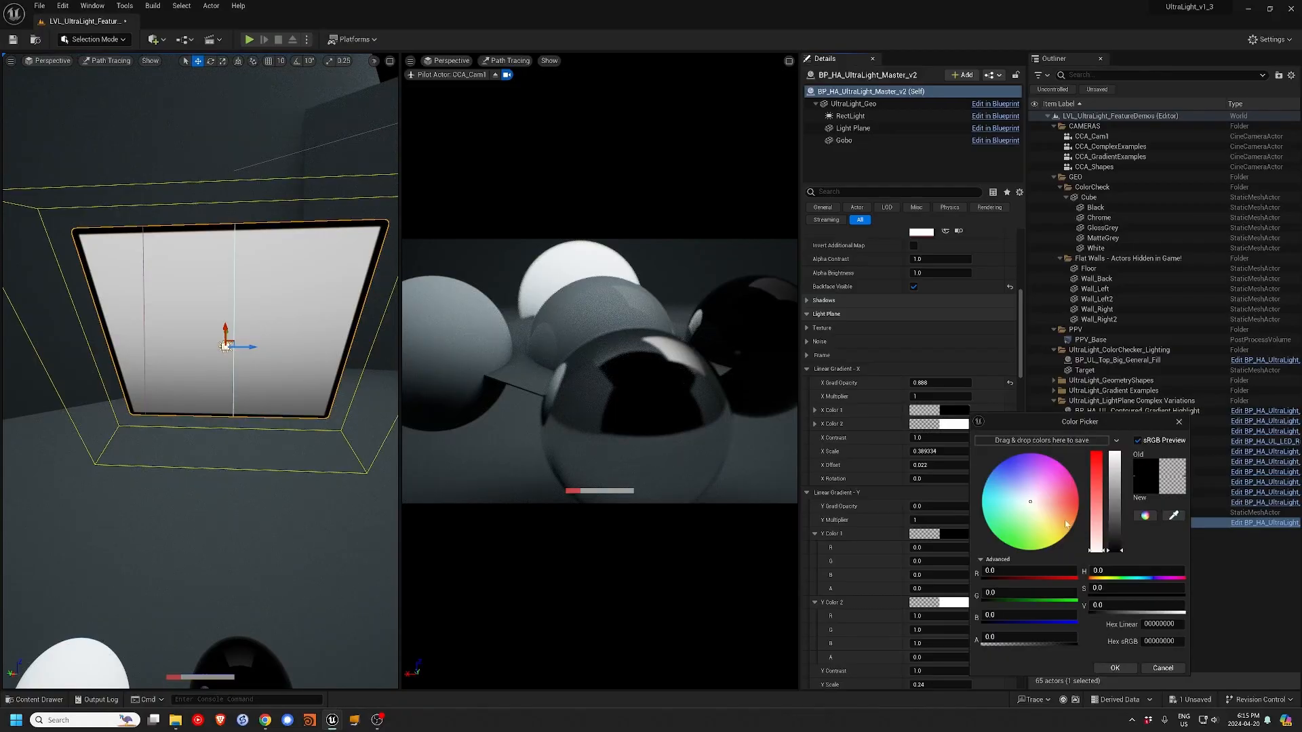
{"action": "left_click", "coordinate": [1120, 543]}
{"action": "left_click", "coordinate": [1013, 467]}
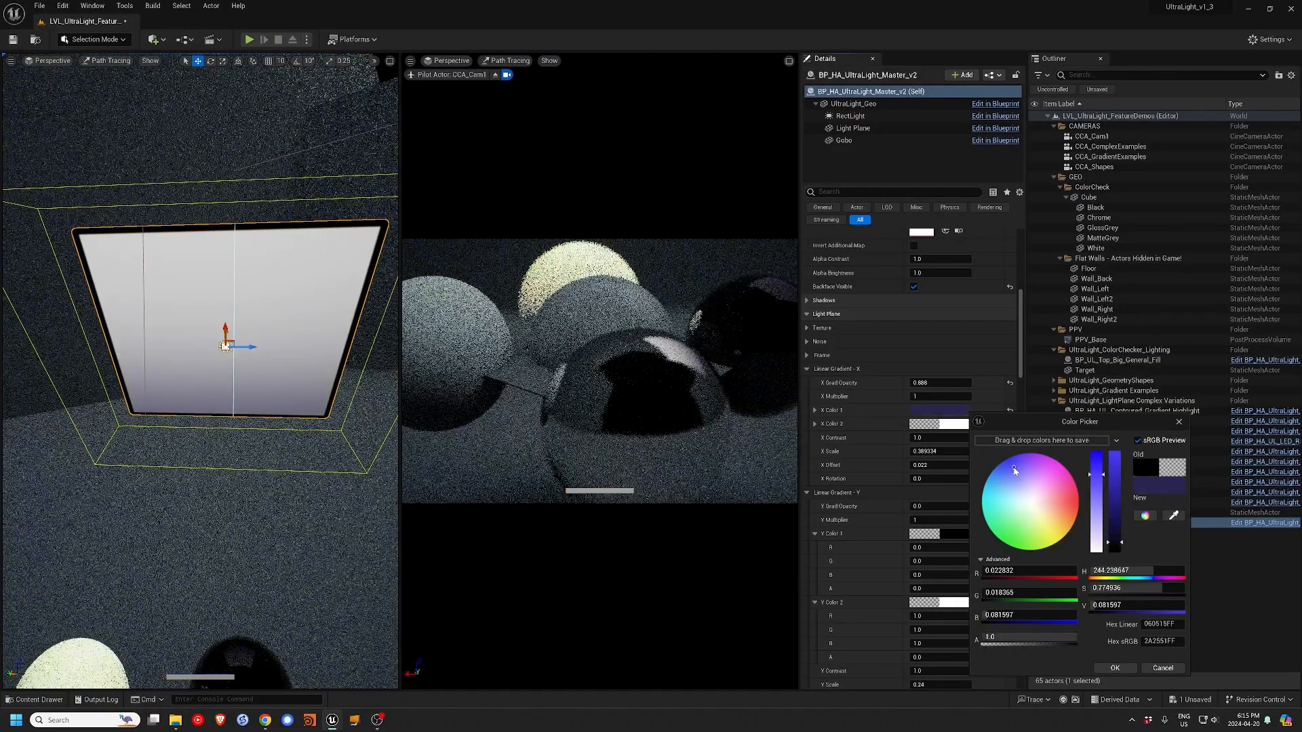
{"action": "left_click_drag", "start_coordinate": [1124, 546], "coordinate": [1118, 543]}
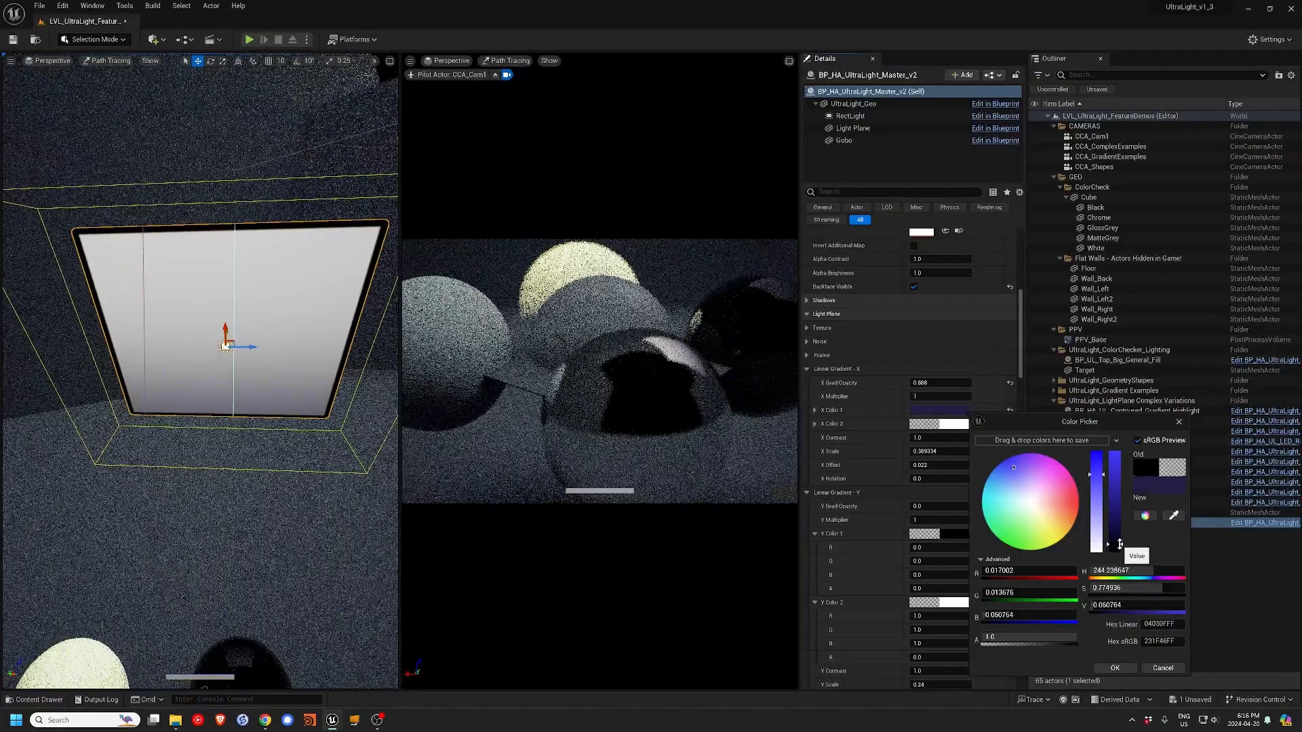
{"action": "left_click", "coordinate": [1122, 669]}
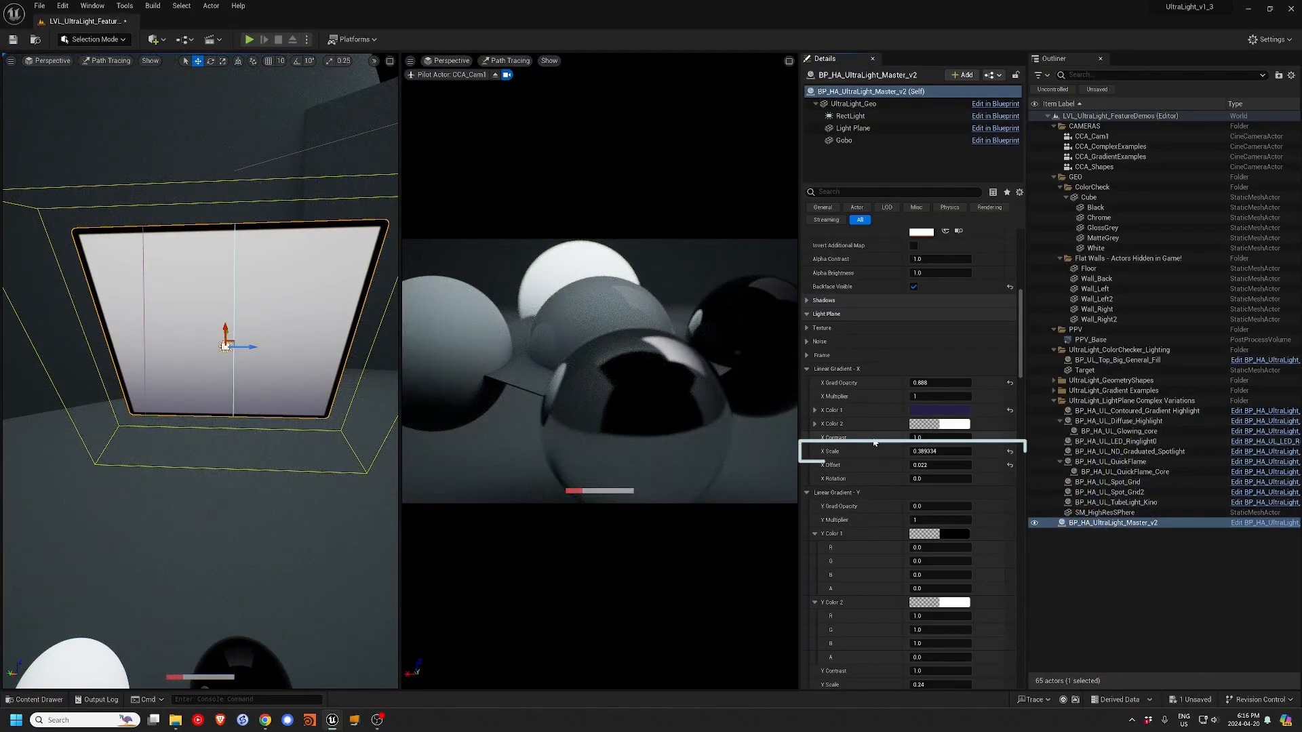
- Set X Contrast to about 65.34, X Scale to about 1.54 and X Offset to about -0.133, and enable Use Composited As Alpha
{"action": "mouse_move", "coordinate": [939, 451]}
{"action": "left_mouse_down"}
{"action": "mouse_move", "coordinate": [968, 451]}
{"action": "mouse_move", "coordinate": [895, 451]}
{"action": "mouse_move", "coordinate": [930, 451]}
{"action": "mouse_move", "coordinate": [922, 465]}
{"action": "mouse_move", "coordinate": [983, 451]}
{"action": "mouse_move", "coordinate": [918, 438]}
{"action": "mouse_move", "coordinate": [970, 451]}
{"action": "mouse_move", "coordinate": [928, 451]}
{"action": "mouse_move", "coordinate": [945, 450]}
{"action": "left_mouse_up"}
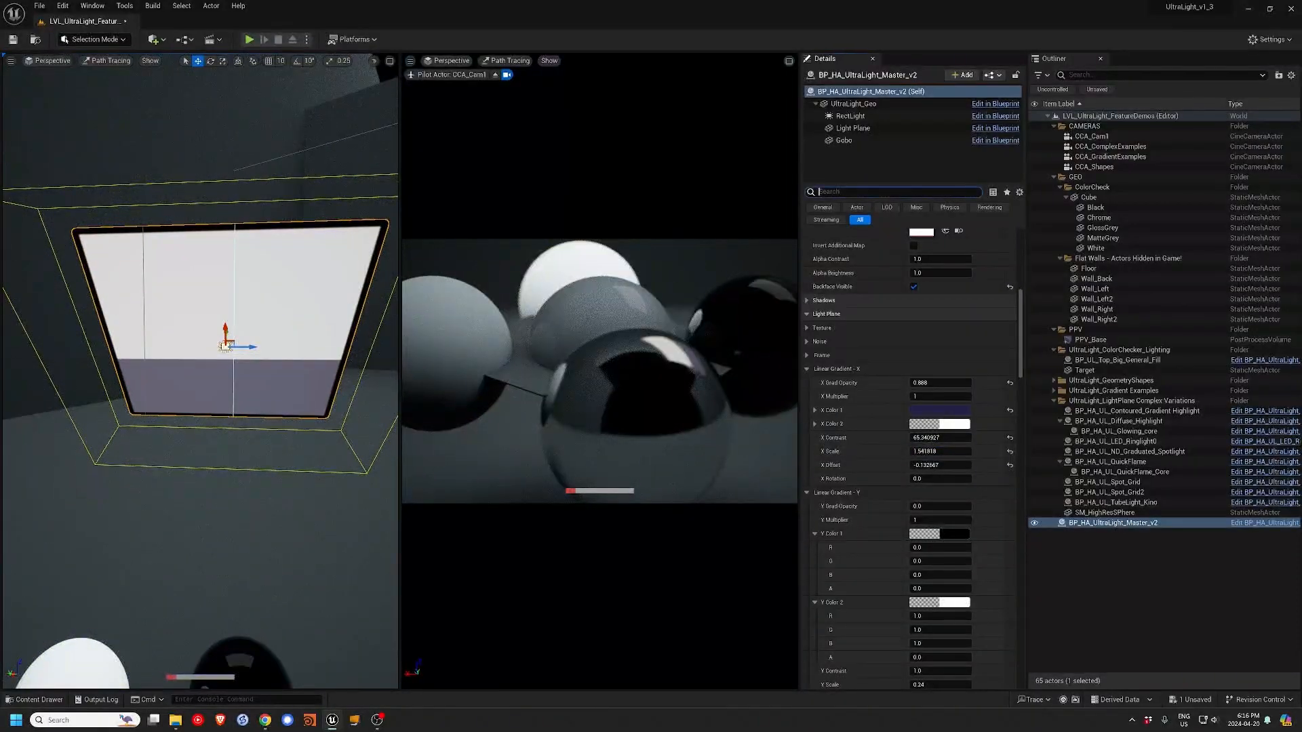
{"action": "type", "text": "use"}
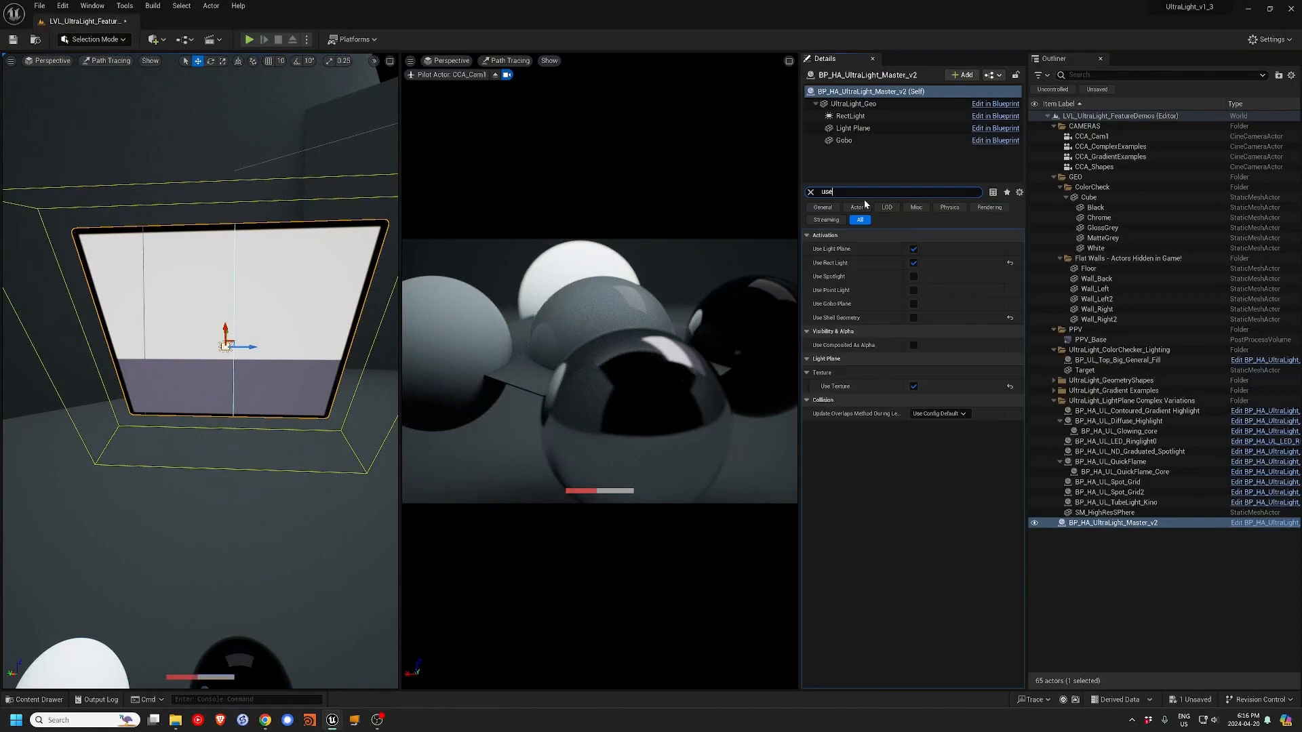
{"action": "left_click", "coordinate": [915, 345]}
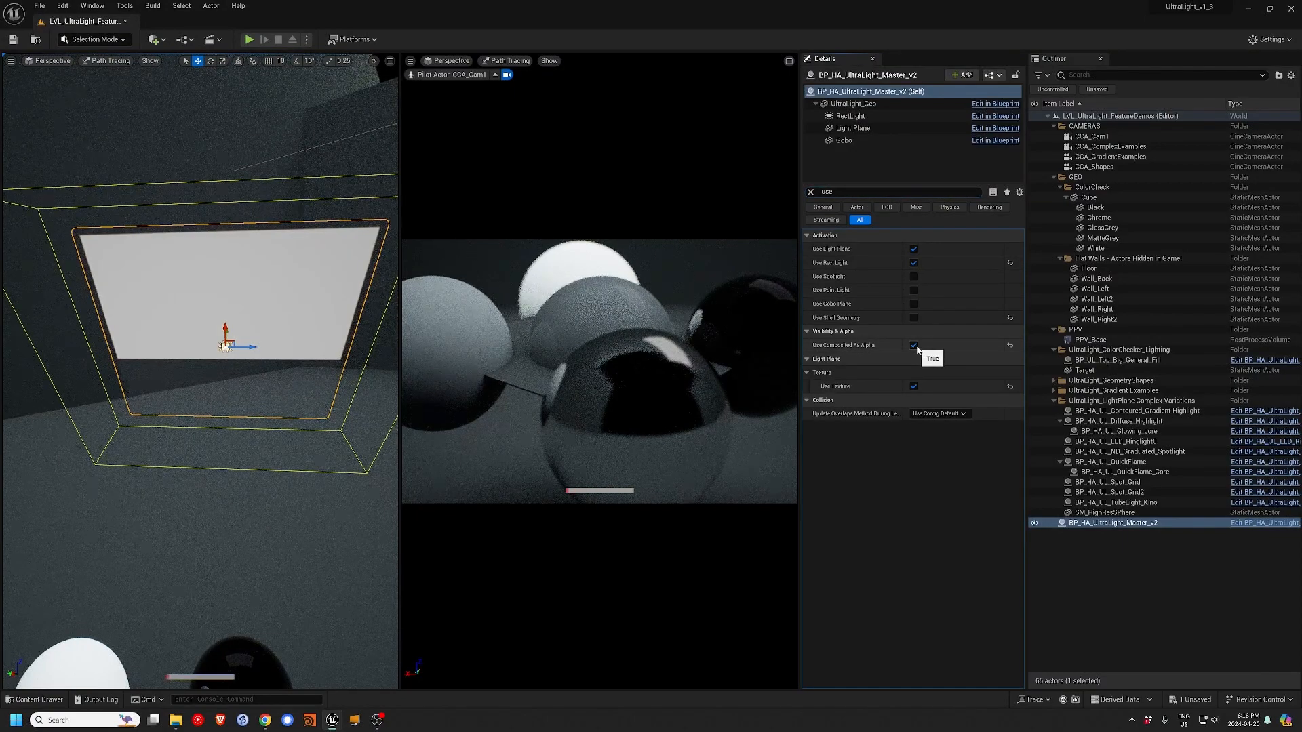
{"action": "left_click", "coordinate": [810, 192]}
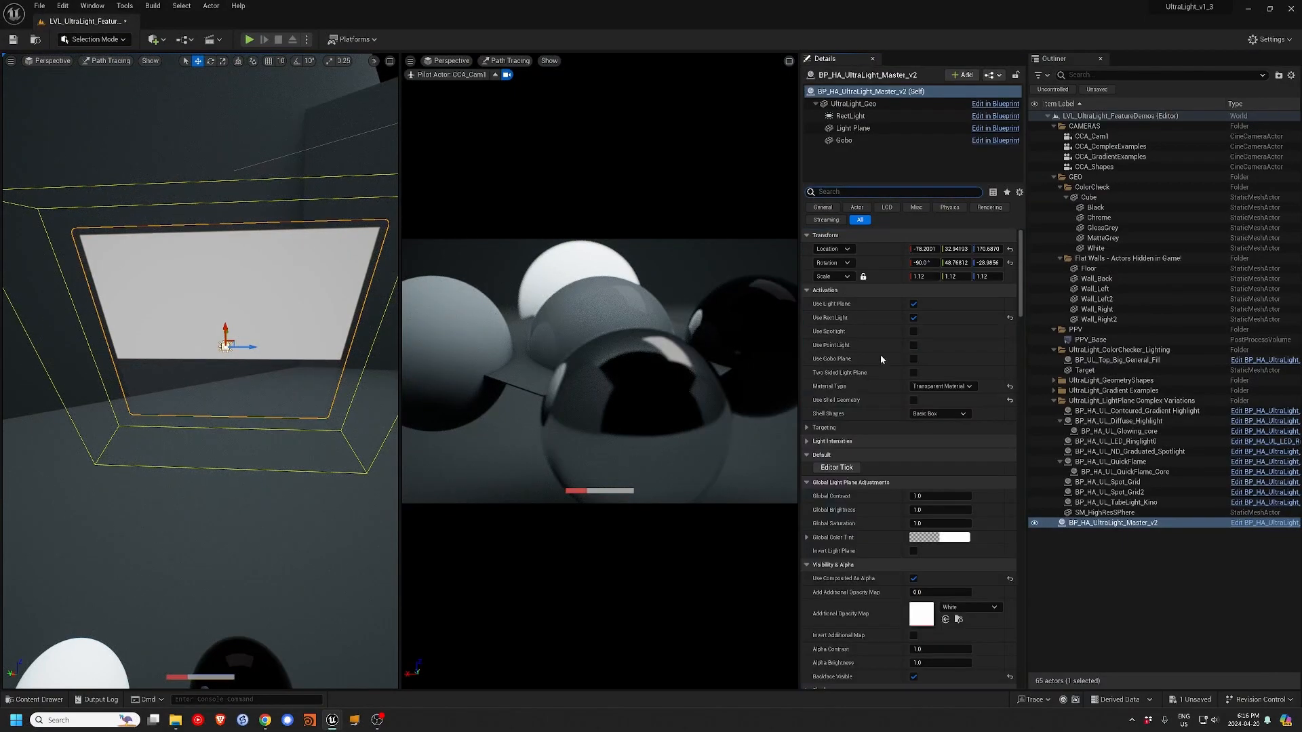
- Lower the linear gradient's X Contrast and adjust its X Offset to soften the light plane's faded alpha edge
{"action": "scroll", "coordinate": [974, 532], "scroll_direction": "down", "scroll_amount": 15}
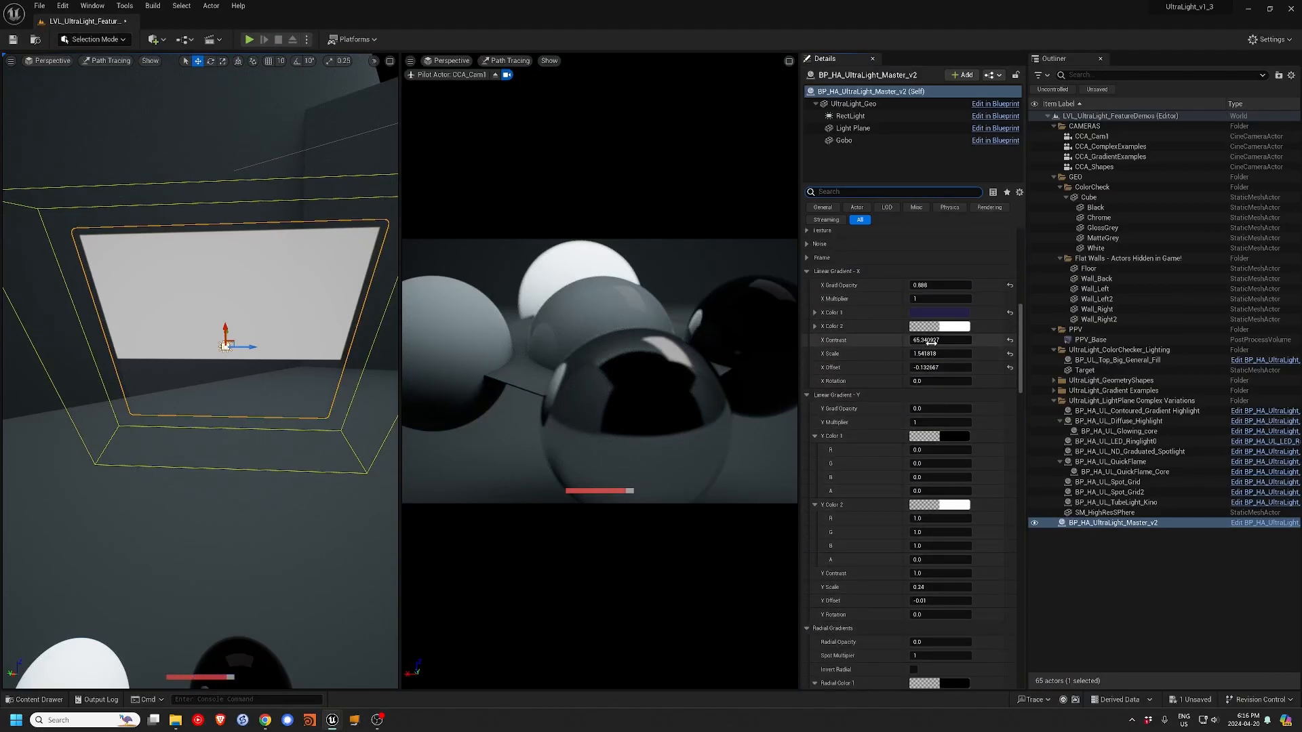
{"action": "left_click_drag", "start_coordinate": [926, 340], "coordinate": [857, 341]}
{"action": "left_click_drag", "start_coordinate": [927, 367], "coordinate": [899, 367]}
- Raise the light plane's intensity to about 1.55
{"action": "type", "text": "inten"}
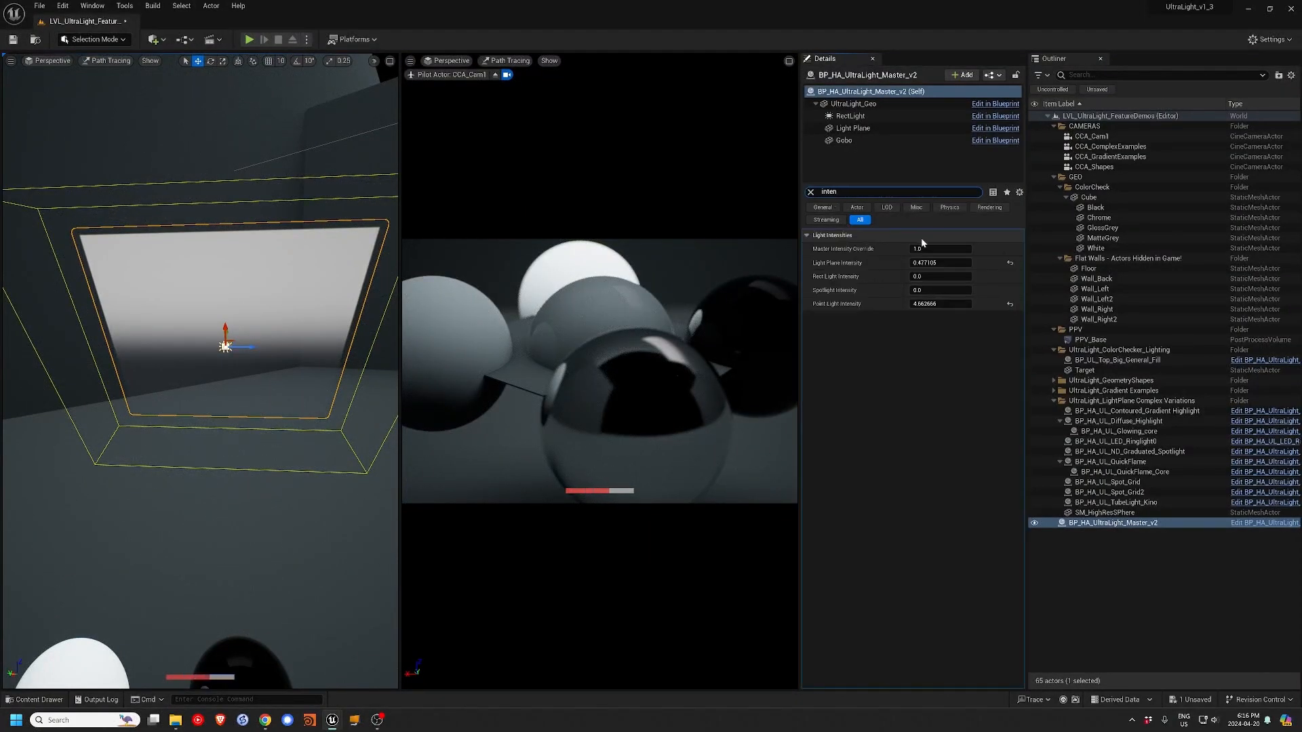
{"action": "mouse_move", "coordinate": [929, 263]}
{"action": "left_mouse_down"}
{"action": "mouse_move", "coordinate": [966, 263]}
{"action": "mouse_move", "coordinate": [942, 262]}
{"action": "left_mouse_up"}
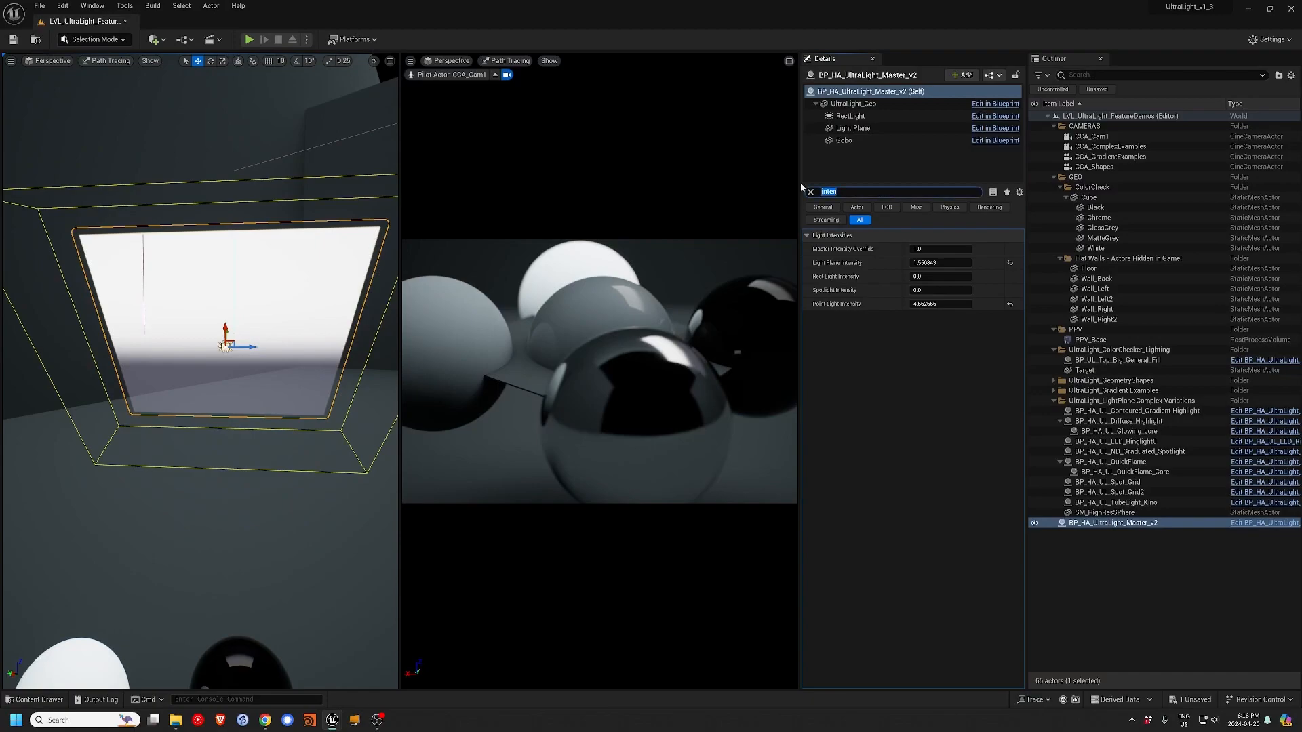
- Set Alpha Contrast to about 1.49 and Alpha Brightness to about 0.53, and disable Use Composited As Alpha
{"action": "type", "text": "alpha"}
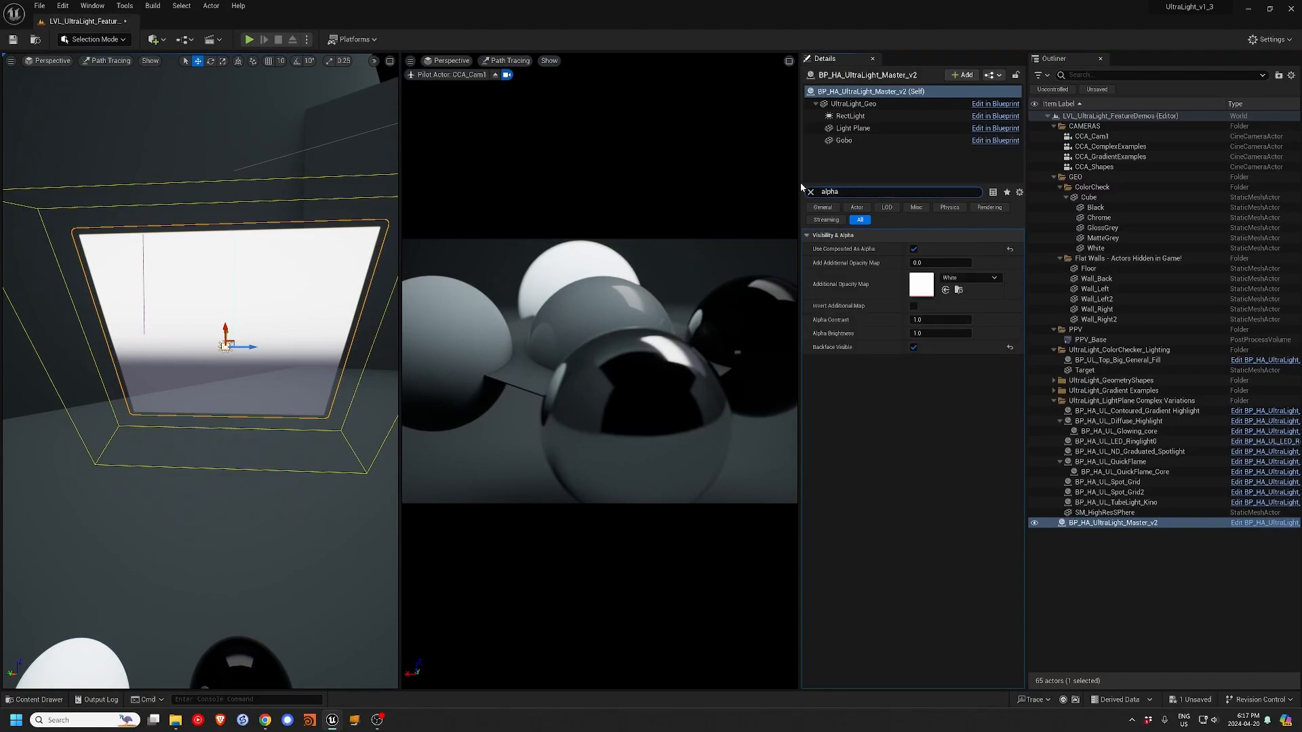
{"action": "mouse_move", "coordinate": [925, 333]}
{"action": "left_mouse_down"}
{"action": "mouse_move", "coordinate": [909, 333]}
{"action": "mouse_move", "coordinate": [913, 319]}
{"action": "mouse_move", "coordinate": [942, 320]}
{"action": "mouse_move", "coordinate": [925, 334]}
{"action": "mouse_move", "coordinate": [938, 334]}
{"action": "mouse_move", "coordinate": [909, 333]}
{"action": "mouse_move", "coordinate": [922, 334]}
{"action": "left_mouse_up"}
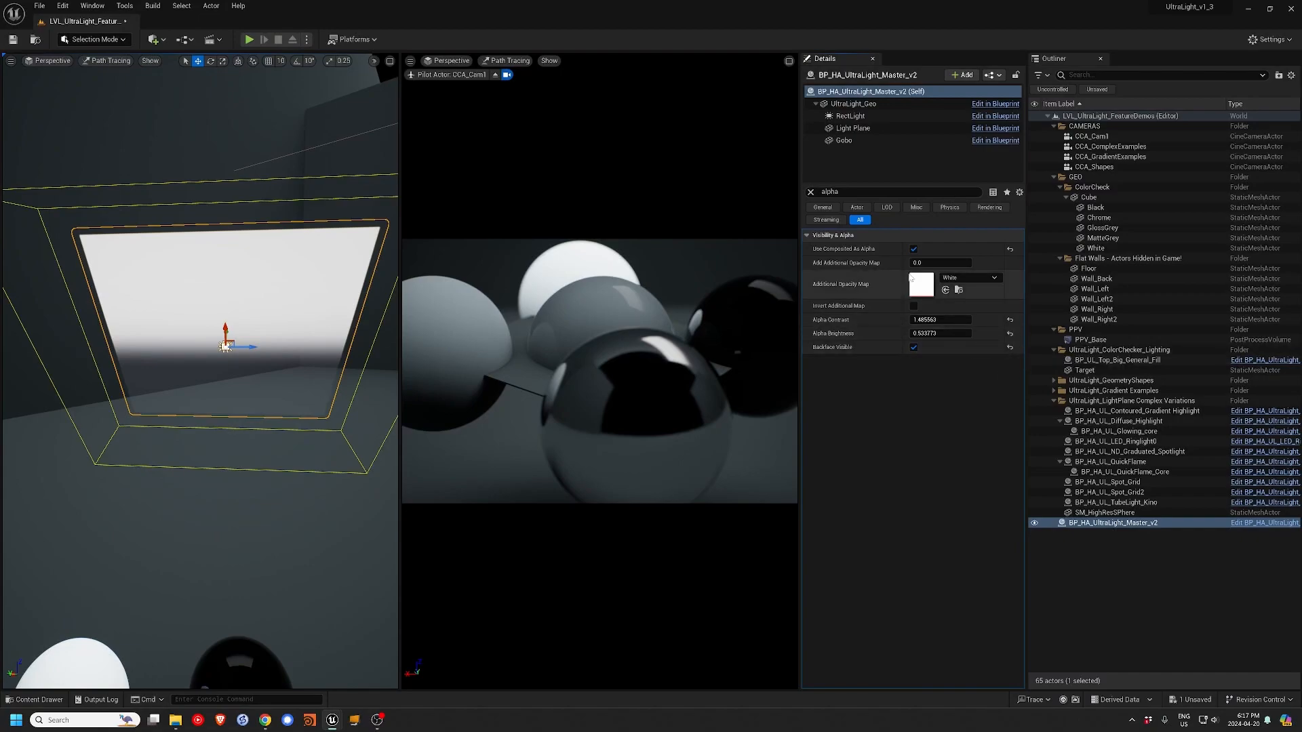
{"action": "left_click", "coordinate": [914, 249]}
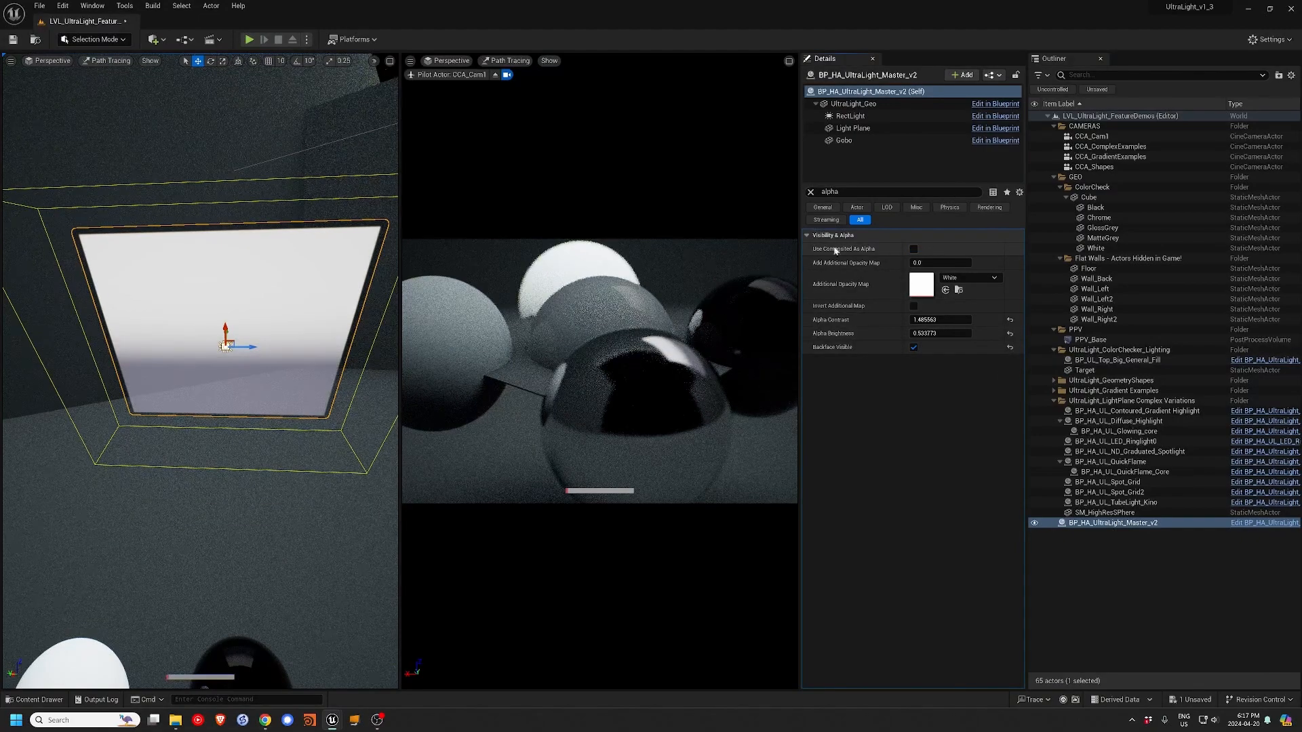
- Filter the details for the linear gradient settings and reset X Color 1 to its default
{"action": "left_click", "coordinate": [811, 192]}
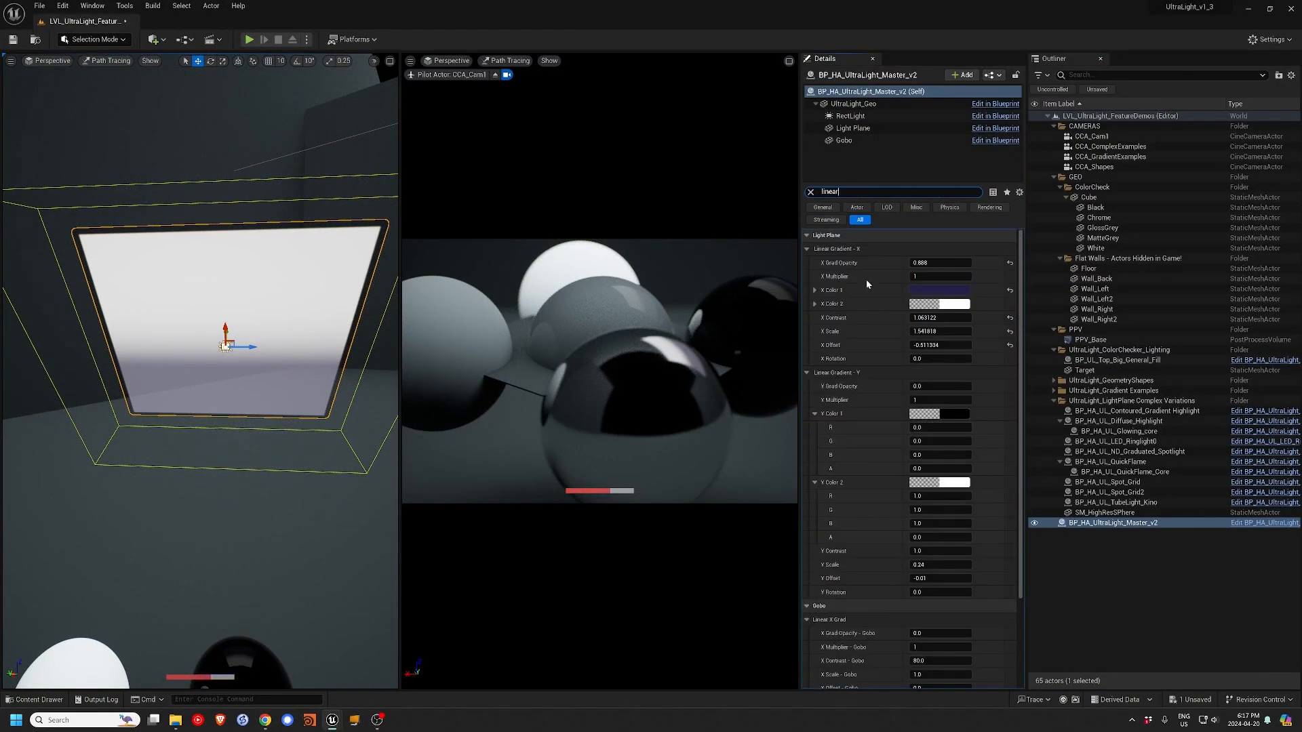
{"action": "left_click", "coordinate": [1009, 290]}
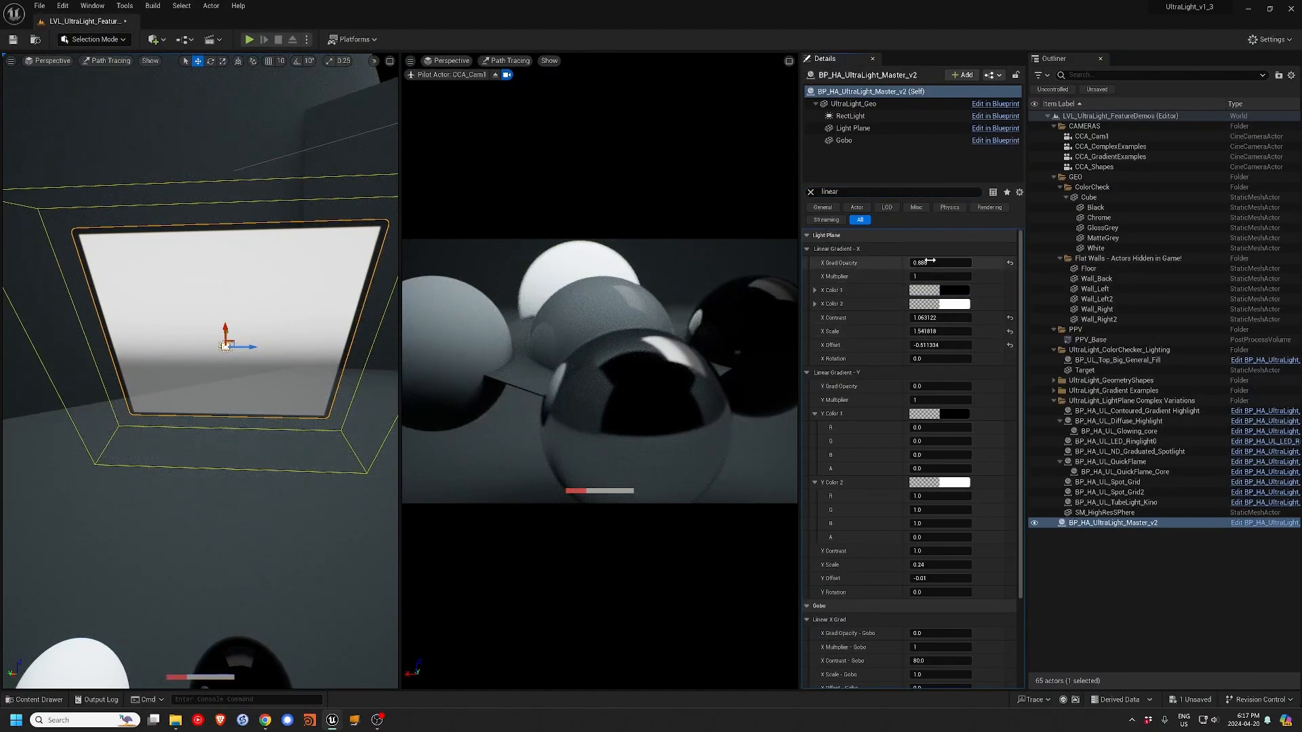
- Set both linear gradients' opacity to 1.0, X rotation to 0.197 and offset 0.006, Y rotation to 0.016, contrast 2.67, scale 0.384 and offset 0.256
{"action": "key", "text": "Return"}
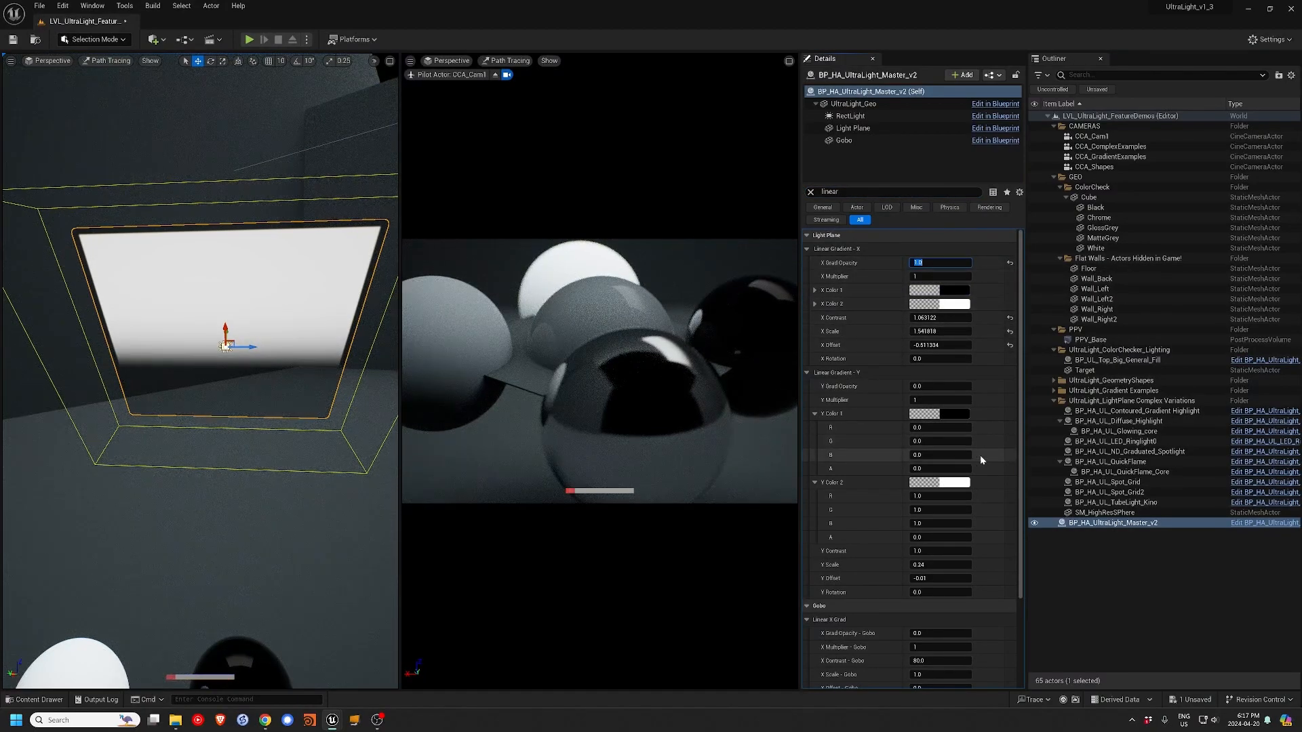
{"action": "left_click_drag", "start_coordinate": [914, 359], "coordinate": [953, 345]}
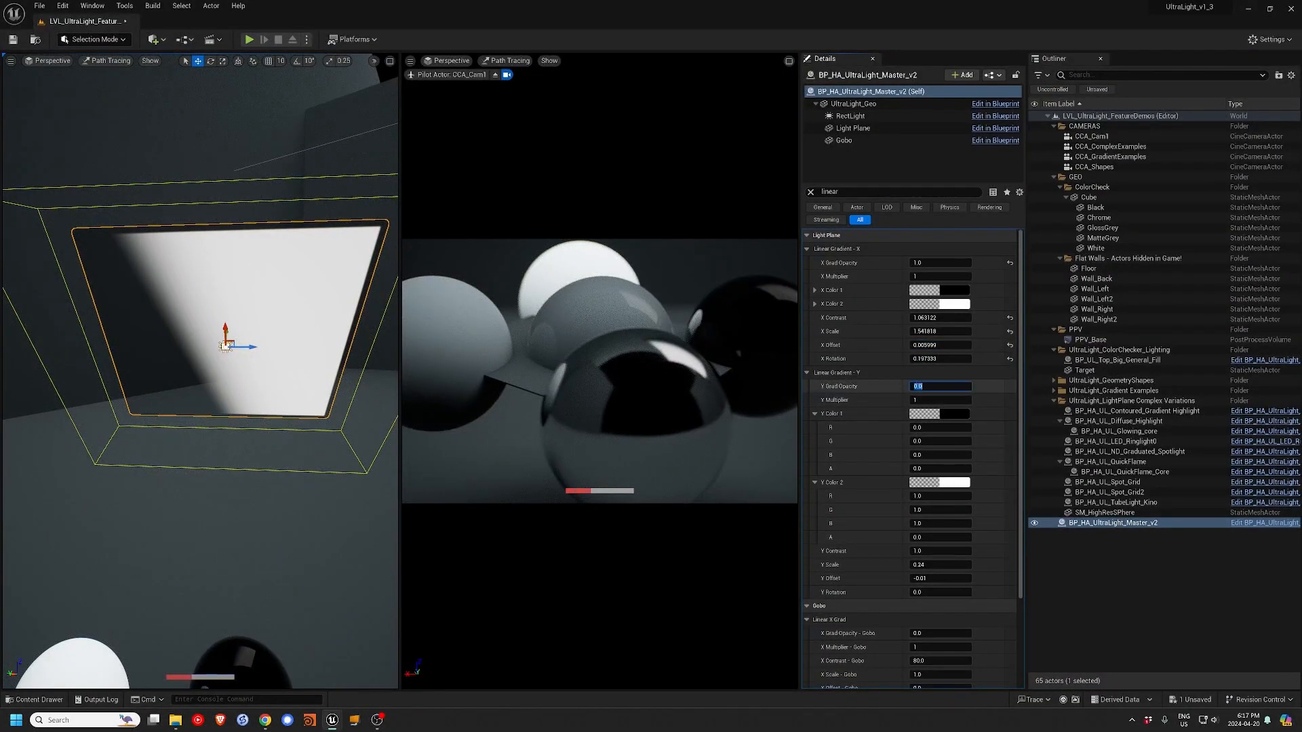
{"action": "left_click_drag", "start_coordinate": [917, 386], "coordinate": [949, 385]}
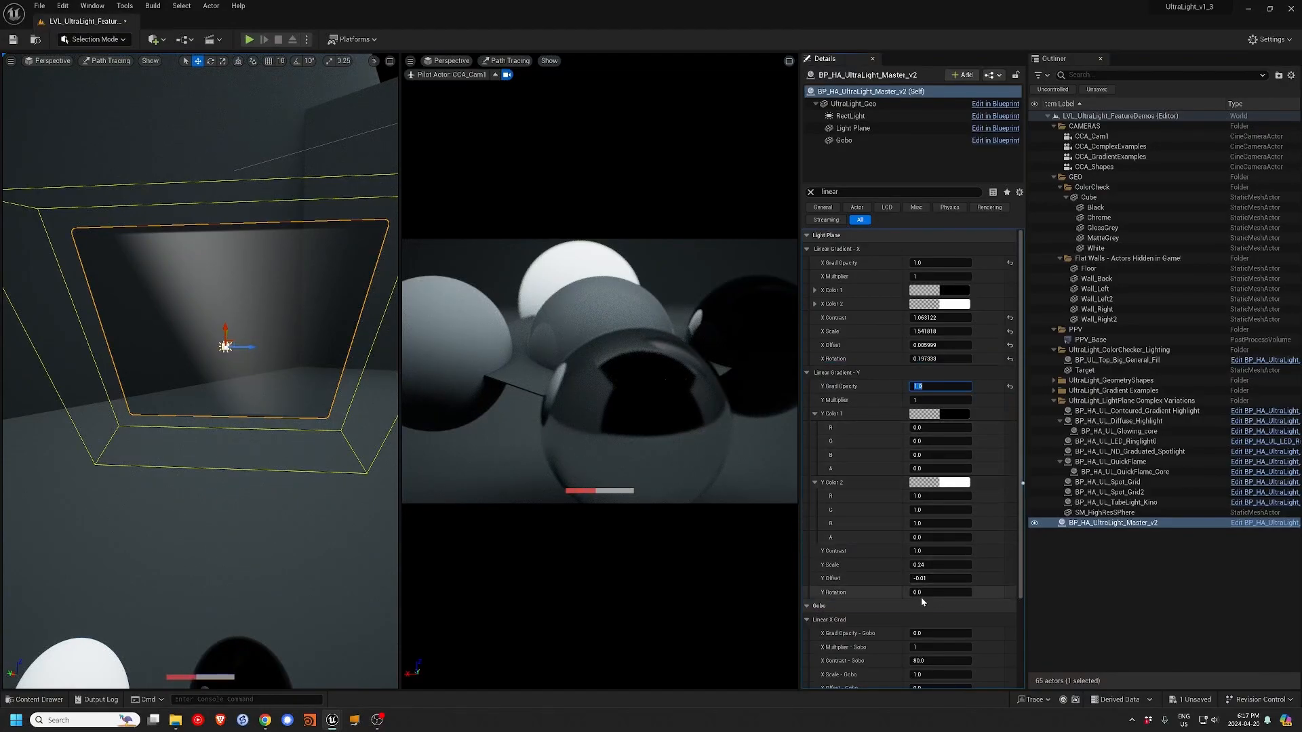
{"action": "mouse_move", "coordinate": [916, 592]}
{"action": "left_mouse_down"}
{"action": "mouse_move", "coordinate": [948, 550]}
{"action": "mouse_move", "coordinate": [918, 578]}
{"action": "mouse_move", "coordinate": [931, 578]}
{"action": "left_mouse_up"}
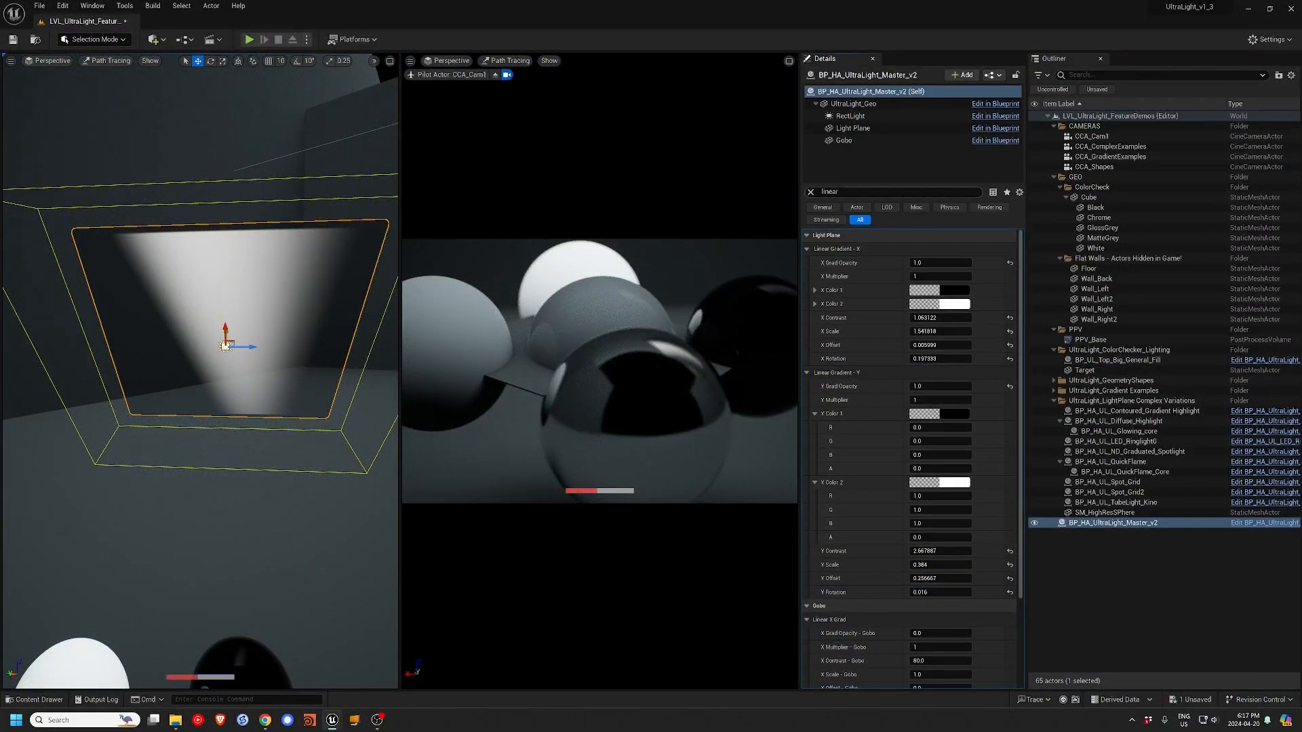
- Enable Use Composited As Alpha for the light plane and set Alpha Contrast to about 2.41 and Alpha Brightness to about 2.95
{"action": "type", "text": "alph"}
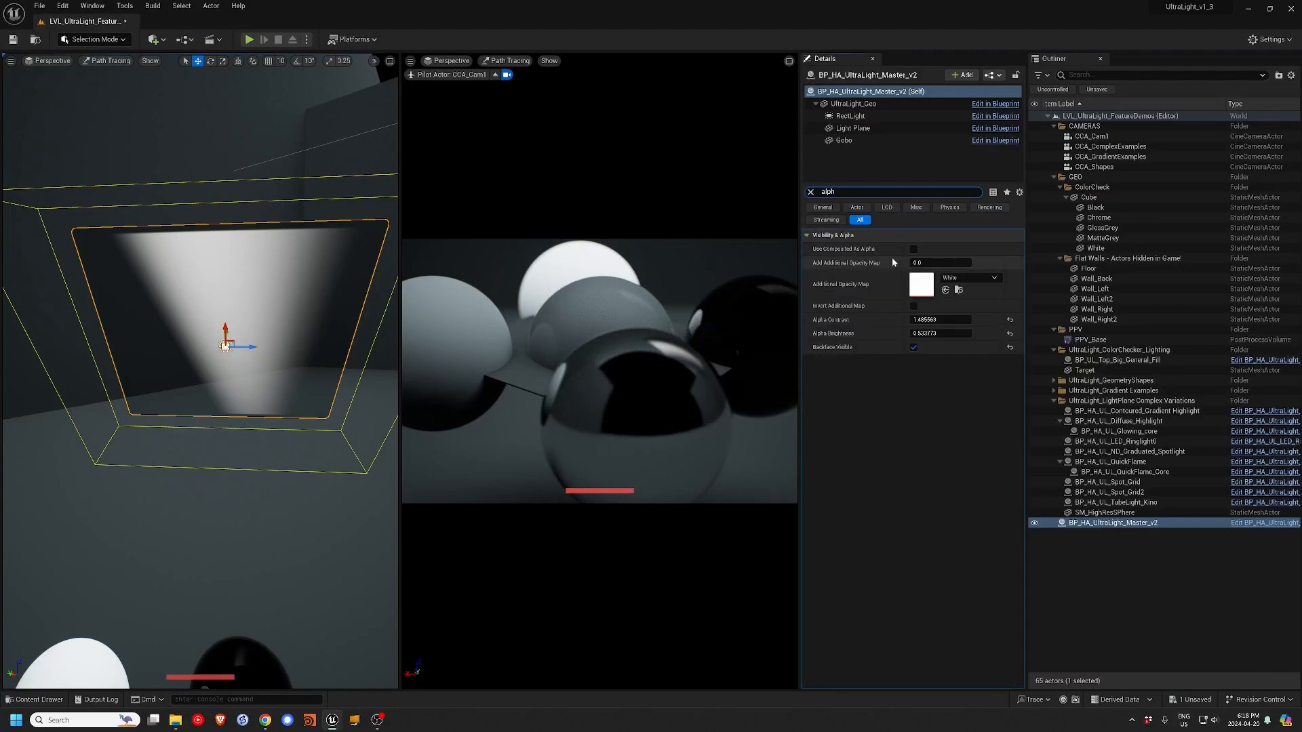
{"action": "left_click", "coordinate": [913, 249]}
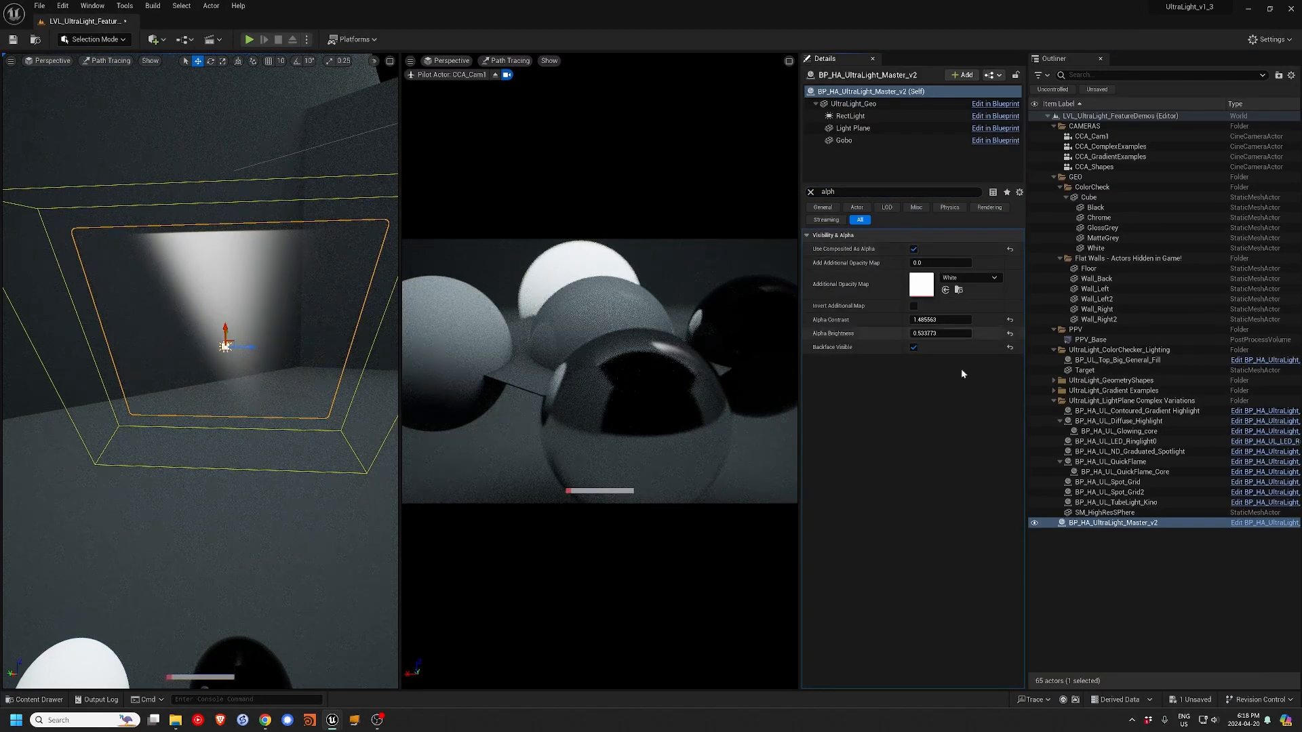
{"action": "mouse_move", "coordinate": [922, 320]}
{"action": "left_mouse_down"}
{"action": "mouse_move", "coordinate": [963, 320]}
{"action": "mouse_move", "coordinate": [936, 336]}
{"action": "mouse_move", "coordinate": [976, 336]}
{"action": "mouse_move", "coordinate": [920, 334]}
{"action": "left_mouse_up"}
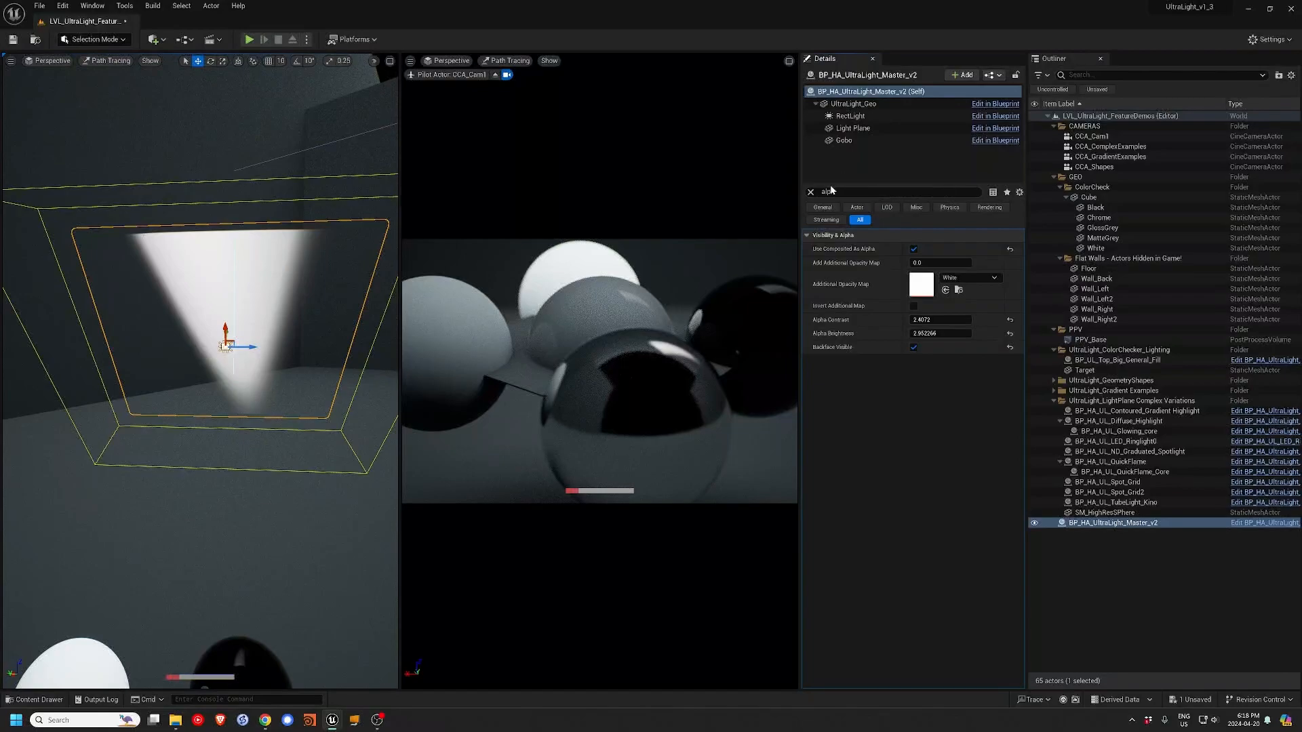
- Filter the light's properties by "linear" and adjust the rotation of the X linear gradient
{"action": "type", "text": "li"}
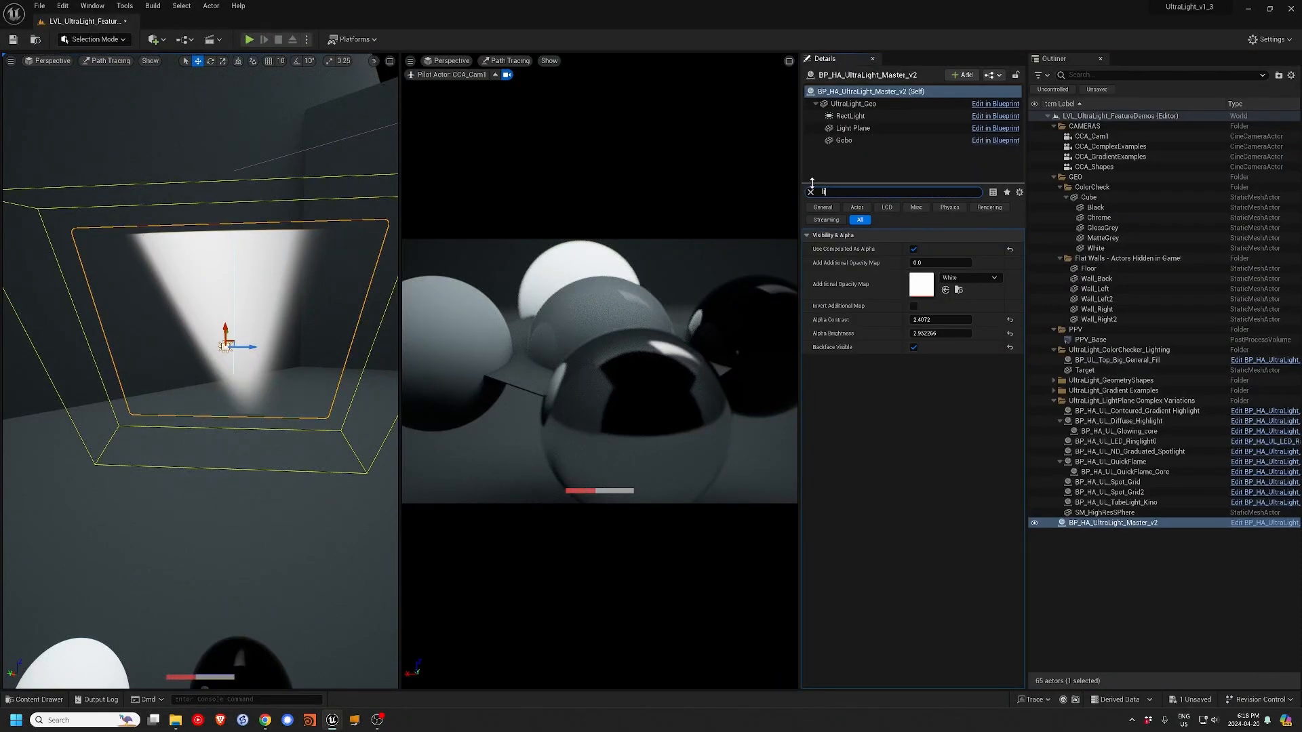
{"action": "type", "text": "near"}
{"action": "mouse_move", "coordinate": [929, 359]}
{"action": "left_mouse_down"}
{"action": "mouse_move", "coordinate": [946, 358]}
{"action": "mouse_move", "coordinate": [922, 359]}
{"action": "left_mouse_up"}
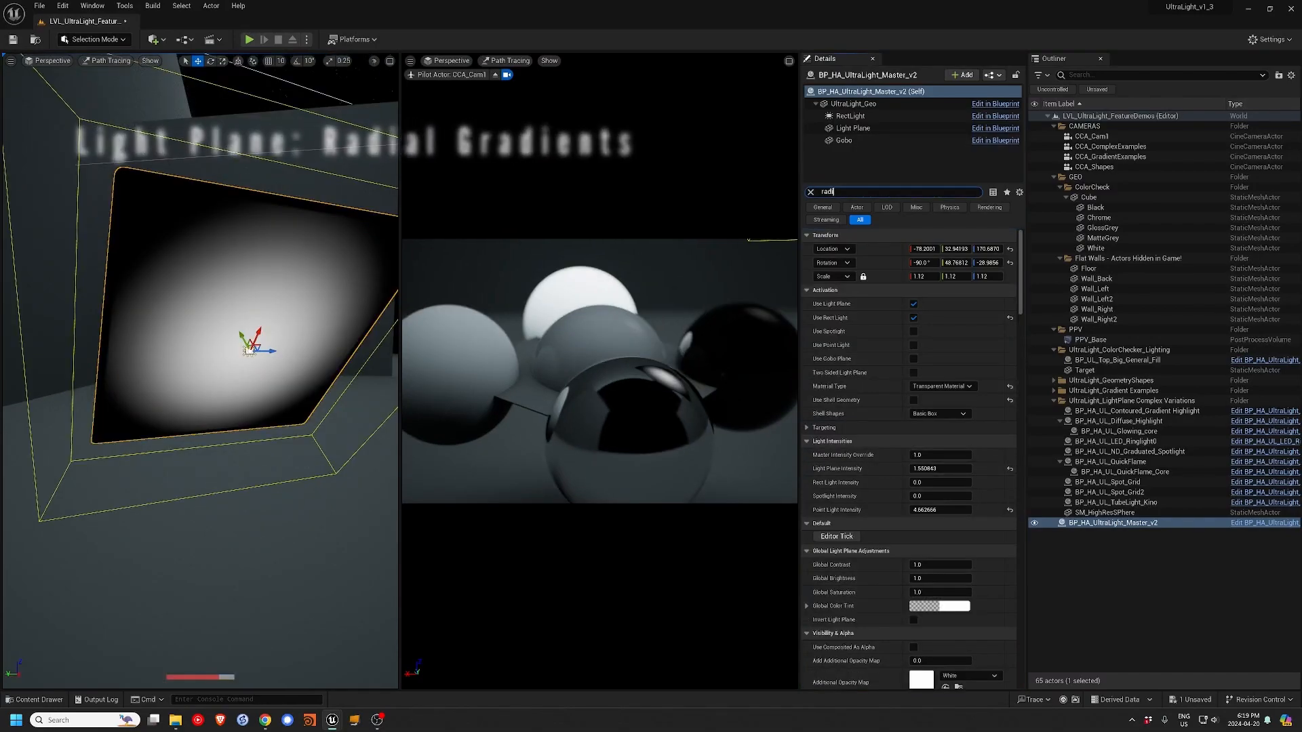
- Filter the light's properties by "radial", enable Invert Radial, and bring the light plane's Radial Opacity down to about -30
{"action": "type", "text": "radial"}
{"action": "mouse_move", "coordinate": [929, 290]}
{"action": "left_mouse_down"}
{"action": "mouse_move", "coordinate": [878, 290]}
{"action": "mouse_move", "coordinate": [927, 290]}
{"action": "left_mouse_up"}
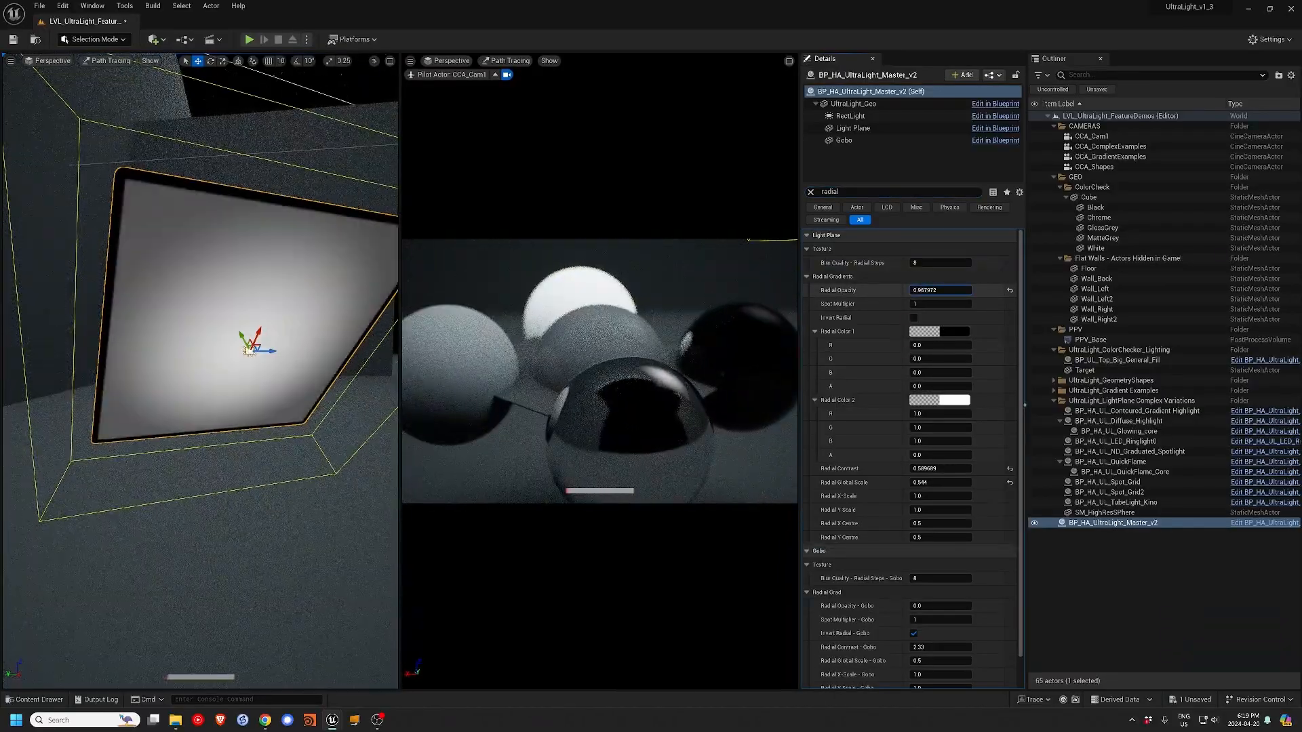
{"action": "left_click", "coordinate": [914, 318]}
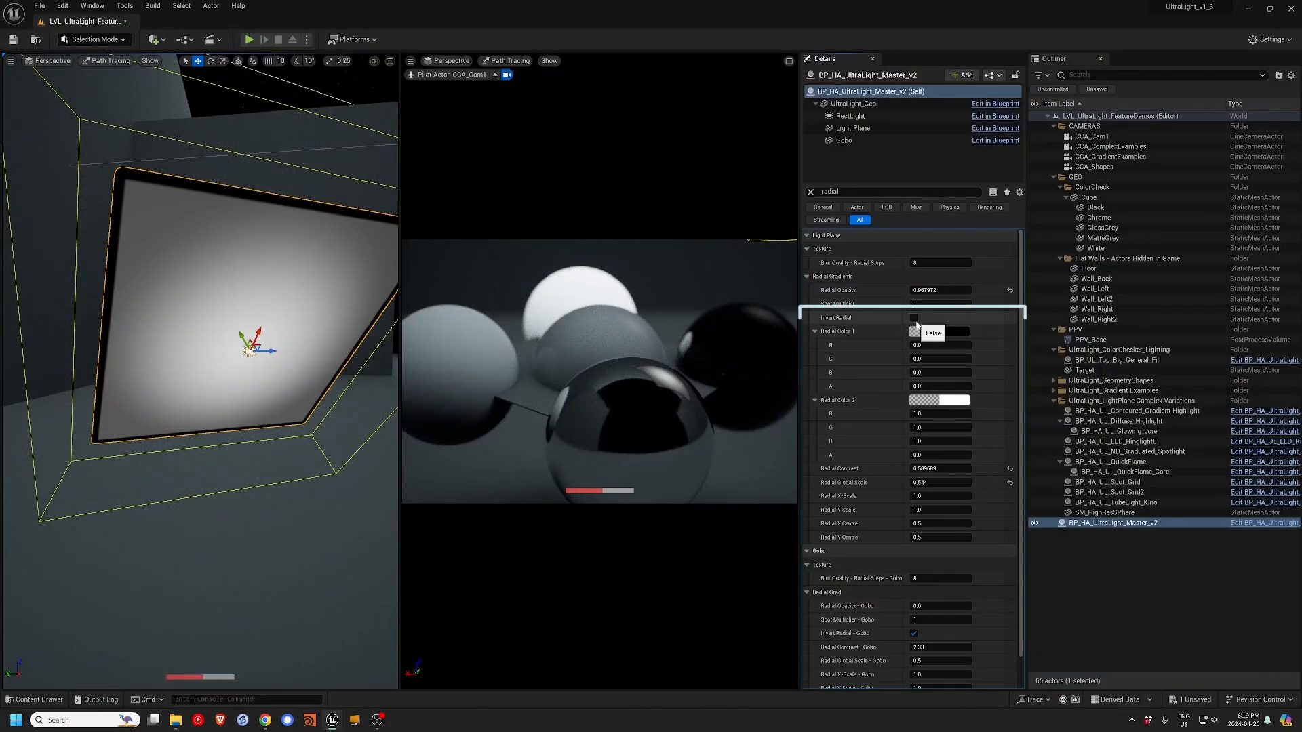
{"action": "mouse_move", "coordinate": [928, 290]}
{"action": "left_mouse_down"}
{"action": "mouse_move", "coordinate": [1037, 291]}
{"action": "mouse_move", "coordinate": [1004, 290]}
{"action": "left_mouse_up"}
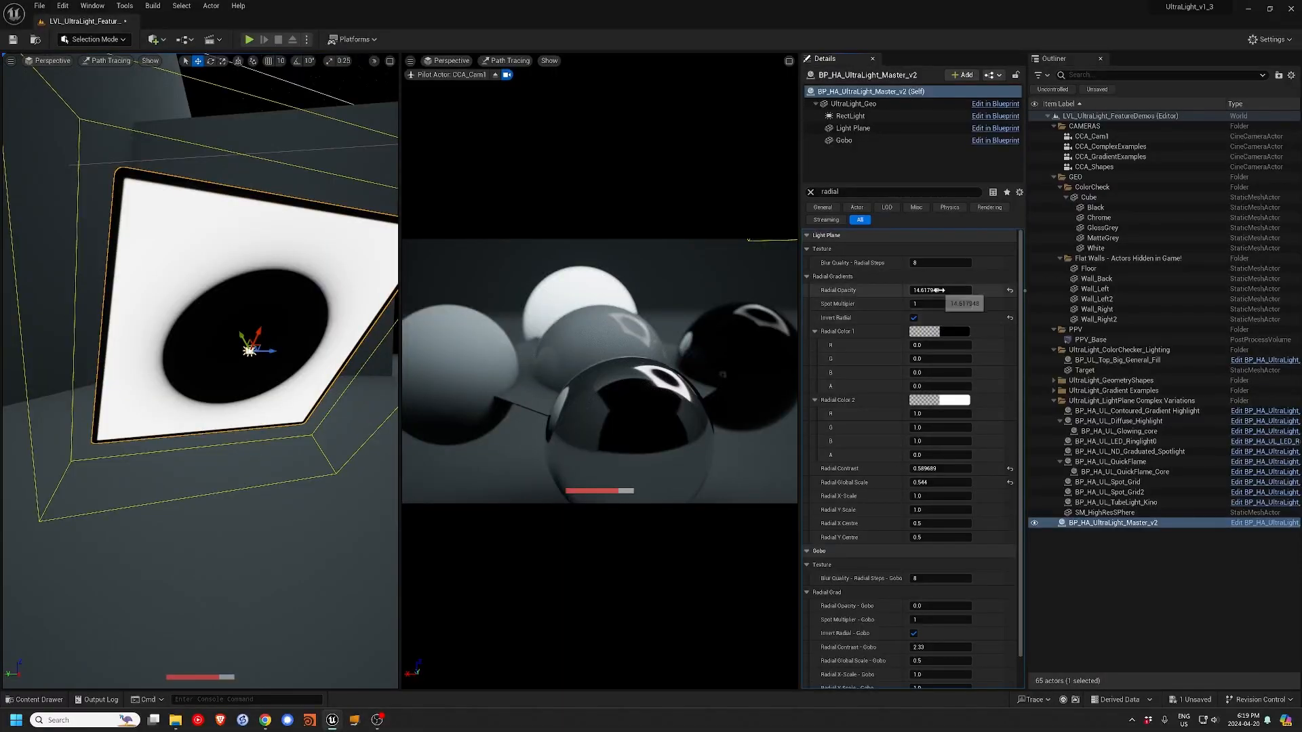
{"action": "left_click_drag", "start_coordinate": [938, 291], "coordinate": [874, 291]}
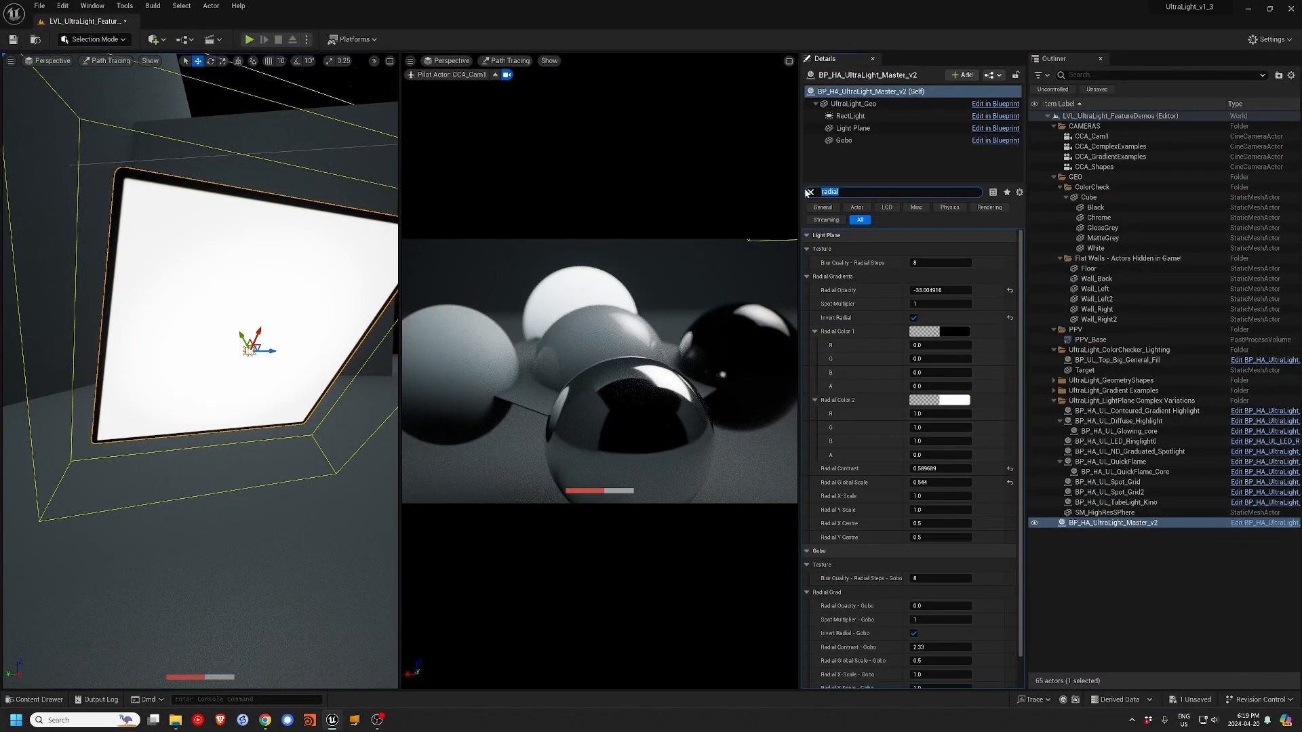
- Lower the Light Plane Intensity to about 0.088 and set the light plane's Radial Opacity to about -42.4
{"action": "type", "text": "int"}
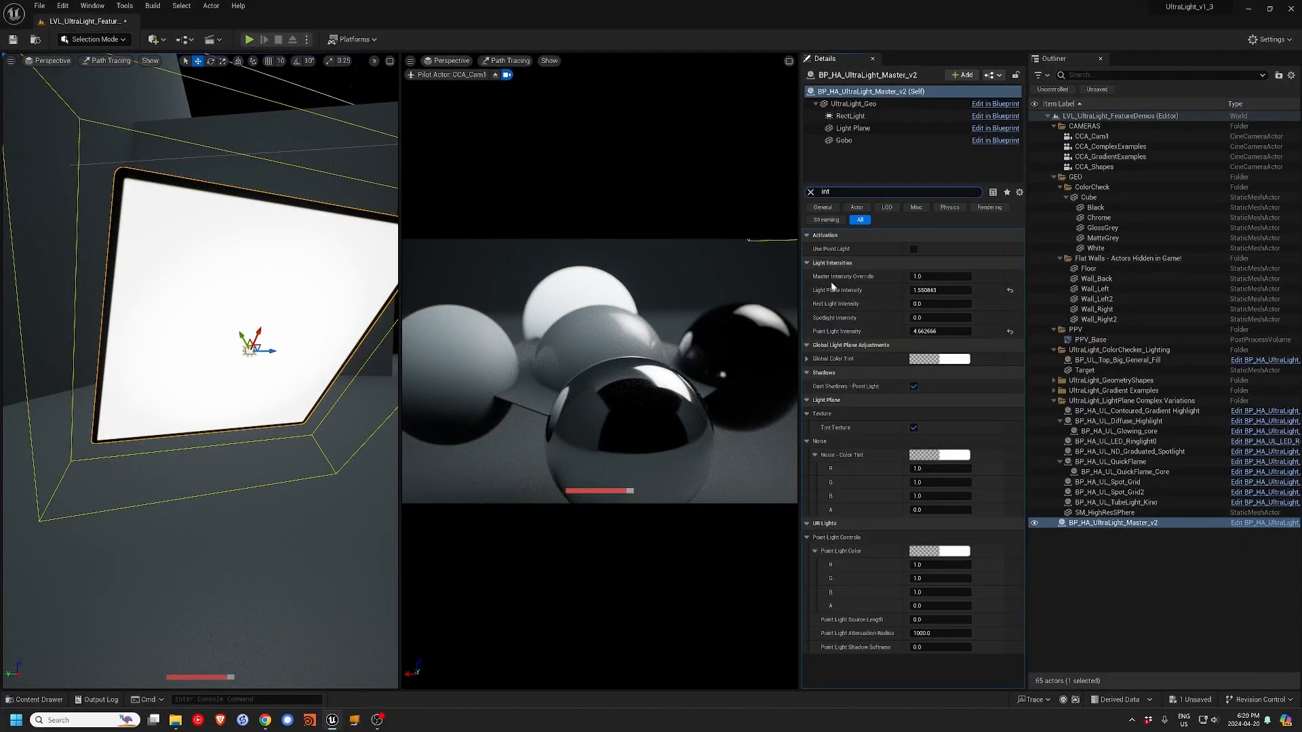
{"action": "left_click_drag", "start_coordinate": [939, 290], "coordinate": [914, 290]}
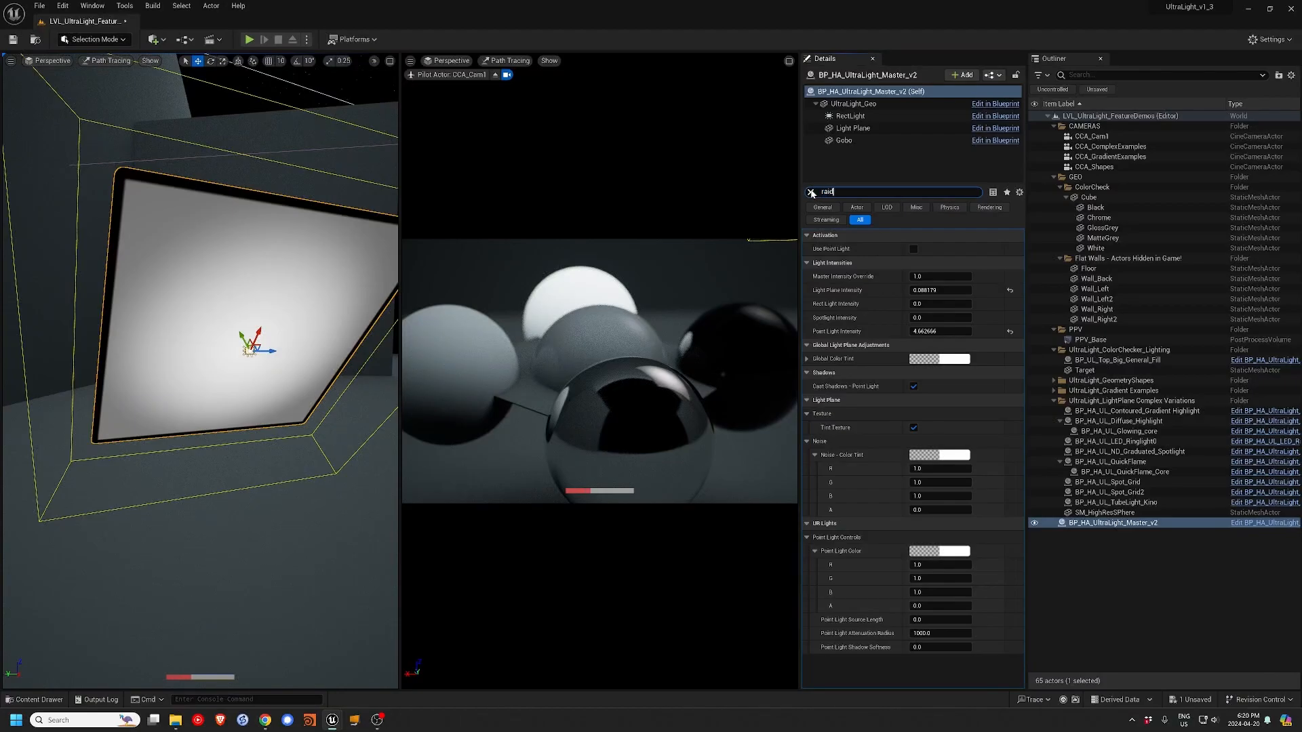
{"action": "type", "text": "ial"}
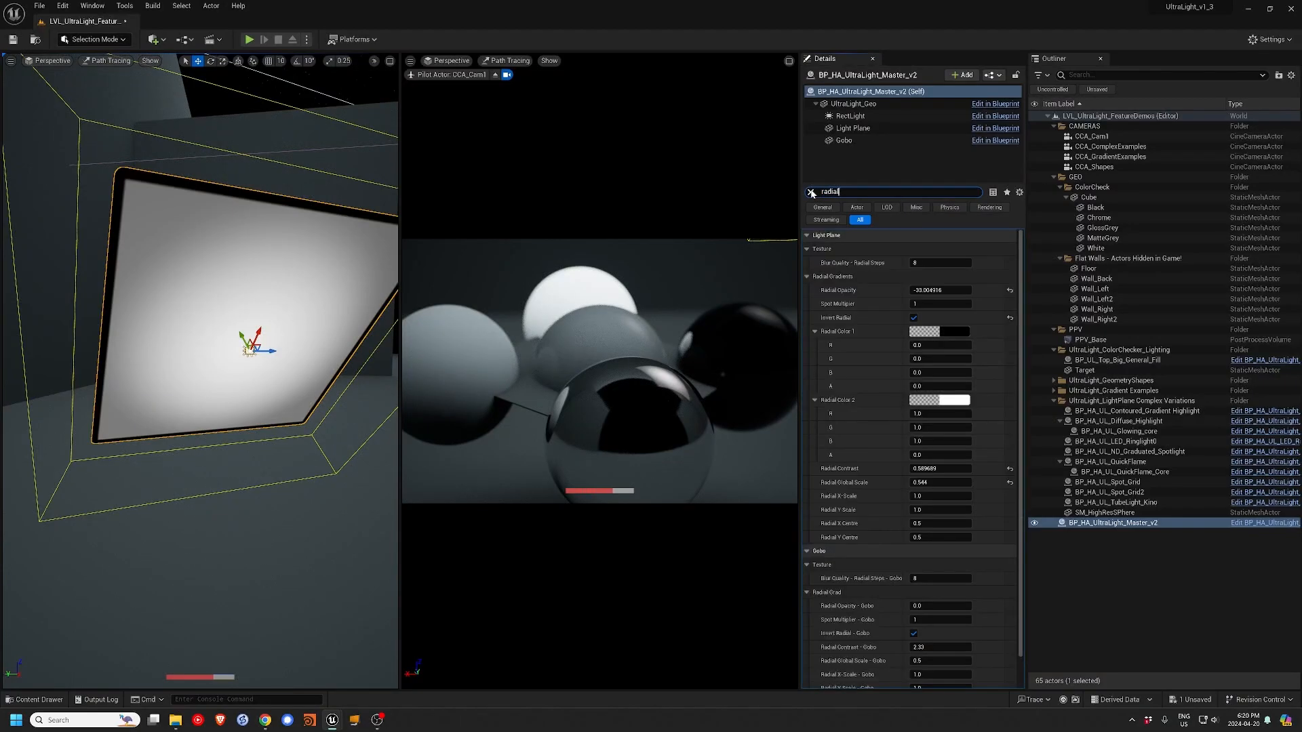
{"action": "left_click_drag", "start_coordinate": [922, 290], "coordinate": [905, 290]}
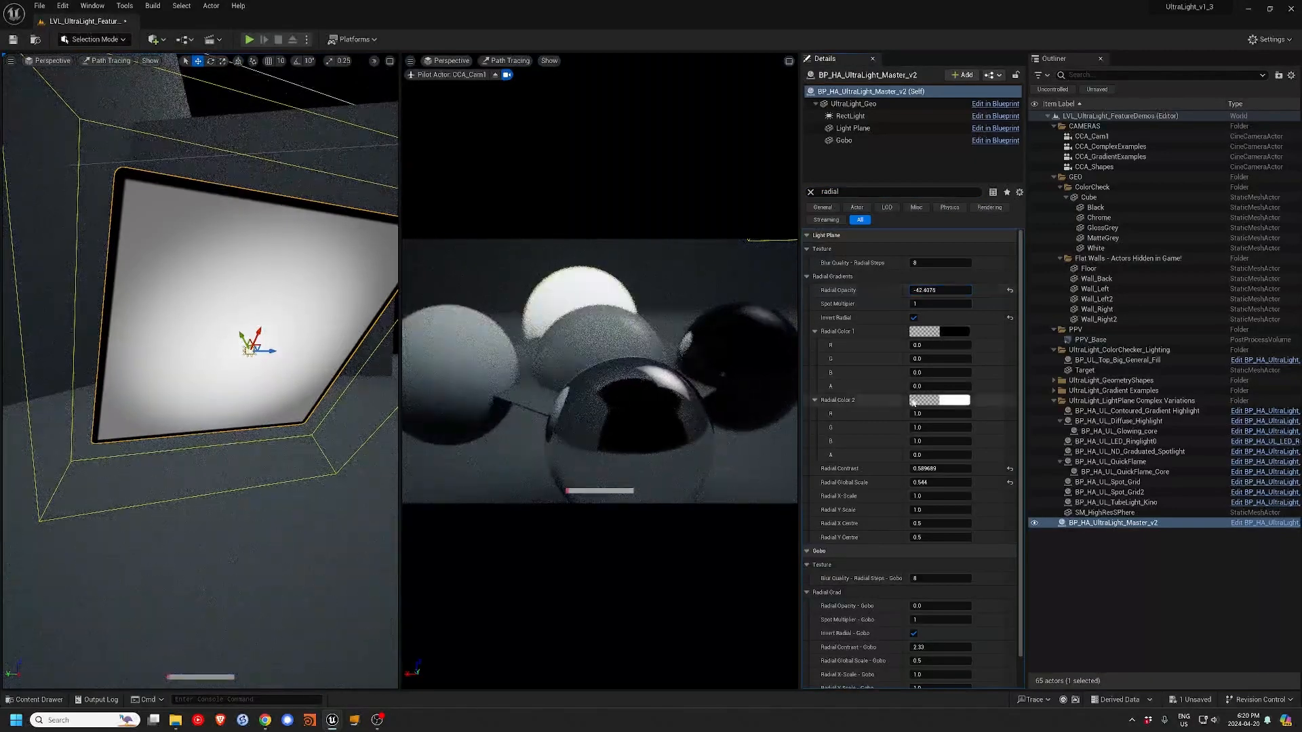
- Try a blue and a yellow Radial Color 1 with a more negative Radial Opacity, and reset the colour to its default
{"action": "left_click", "coordinate": [951, 331]}
{"action": "left_click", "coordinate": [994, 395]}
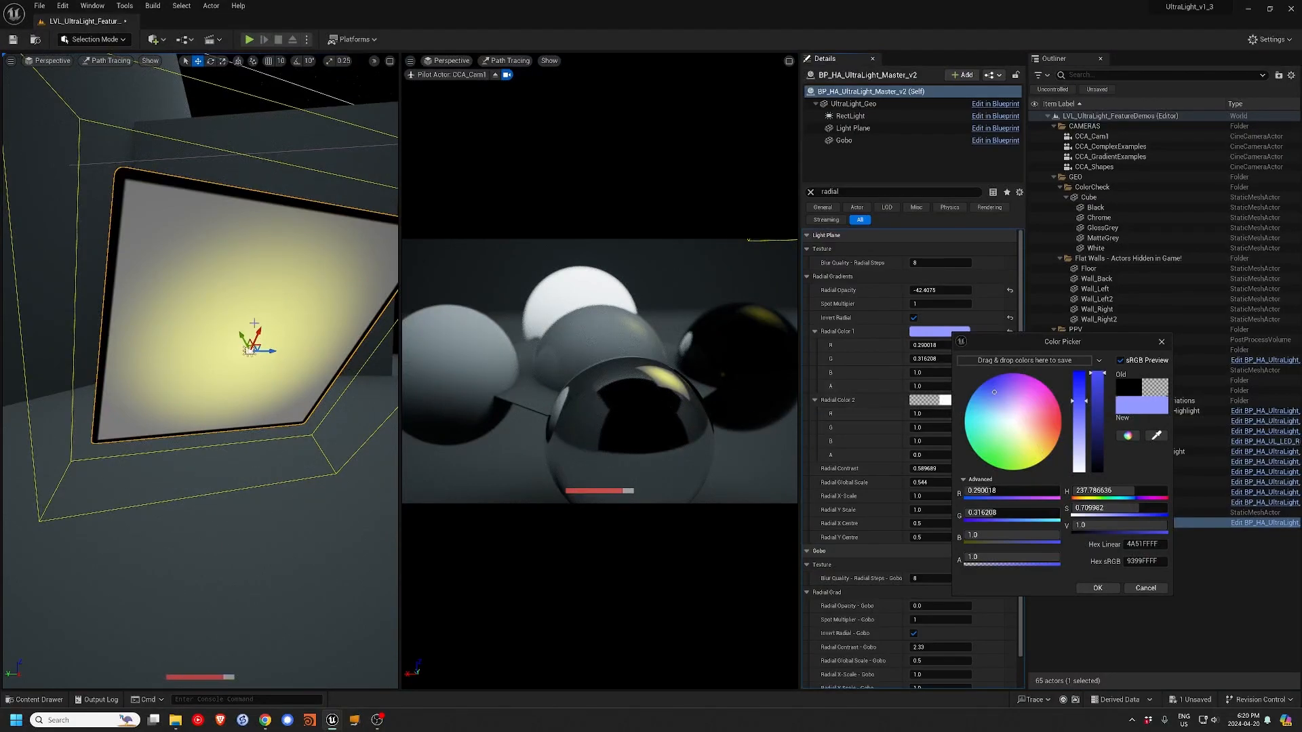
{"action": "left_click", "coordinate": [1034, 462]}
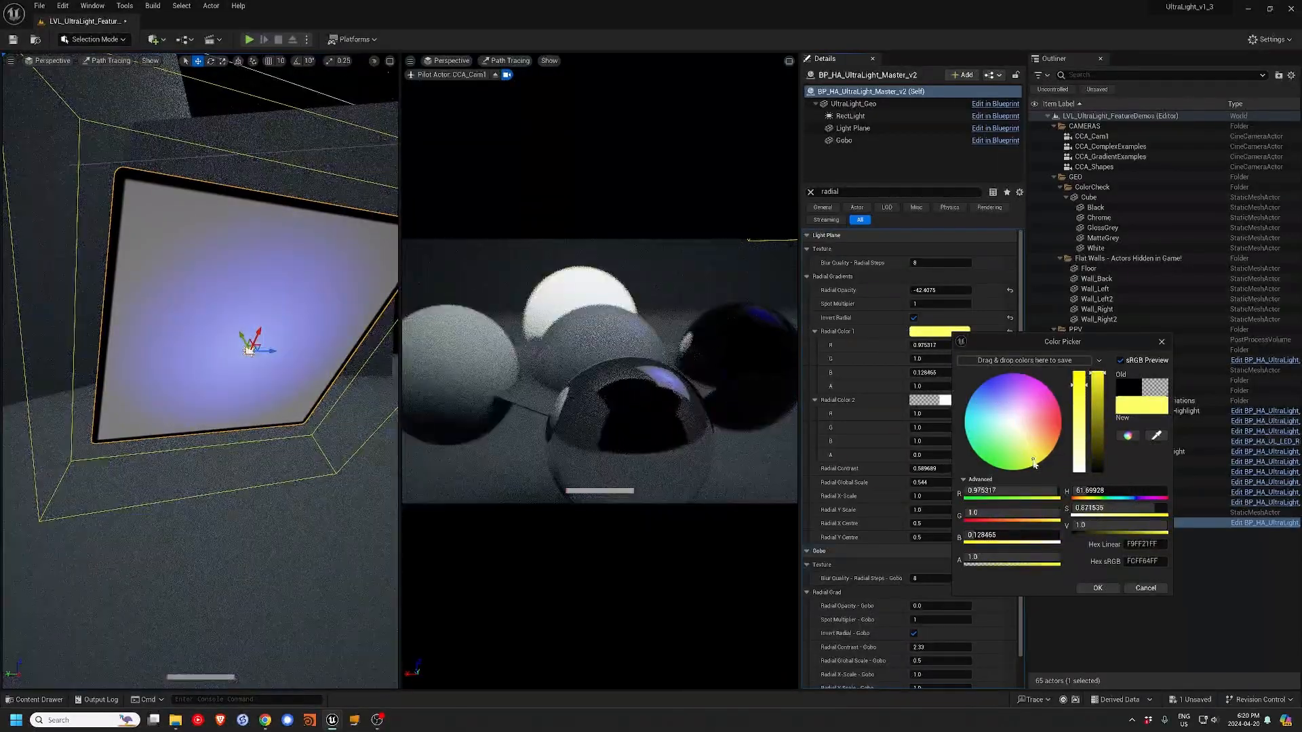
{"action": "left_click", "coordinate": [1116, 588]}
{"action": "mouse_move", "coordinate": [940, 290]}
{"action": "left_mouse_down"}
{"action": "mouse_move", "coordinate": [980, 290]}
{"action": "mouse_move", "coordinate": [940, 290]}
{"action": "mouse_move", "coordinate": [958, 290]}
{"action": "left_mouse_up"}
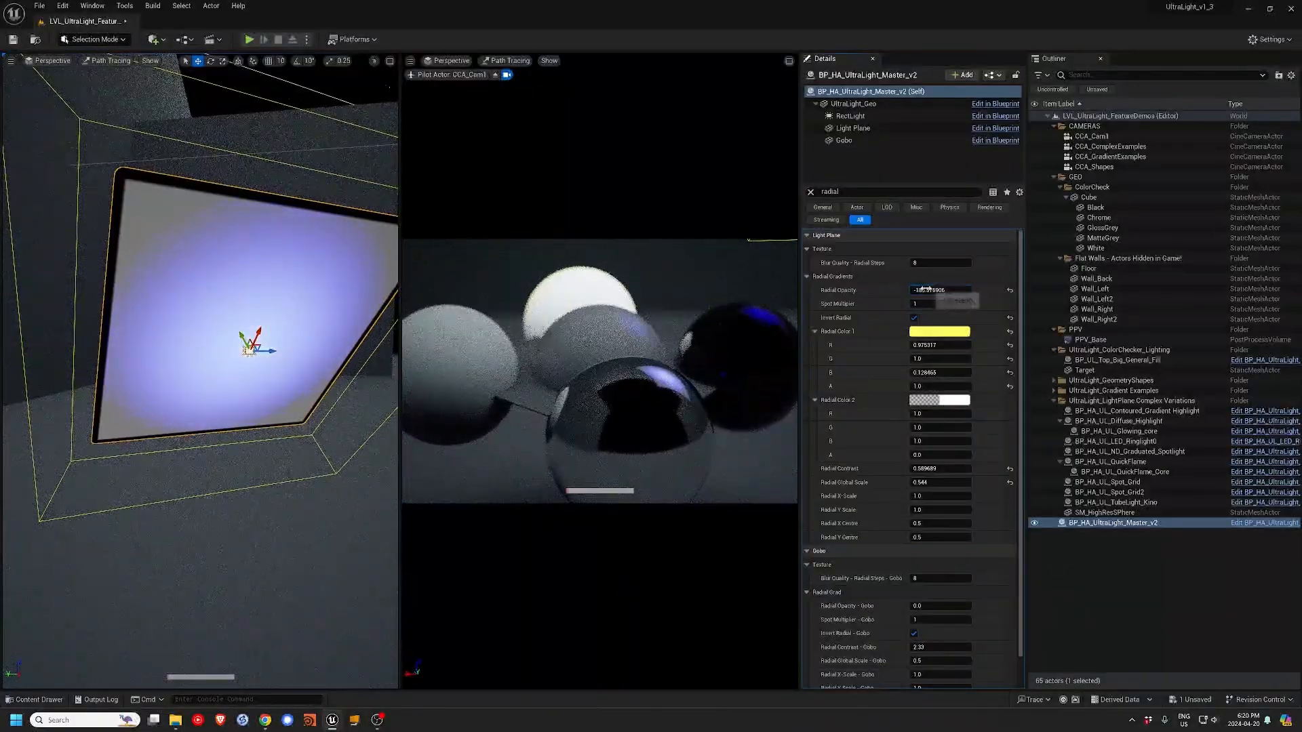
{"action": "left_click", "coordinate": [1010, 332]}
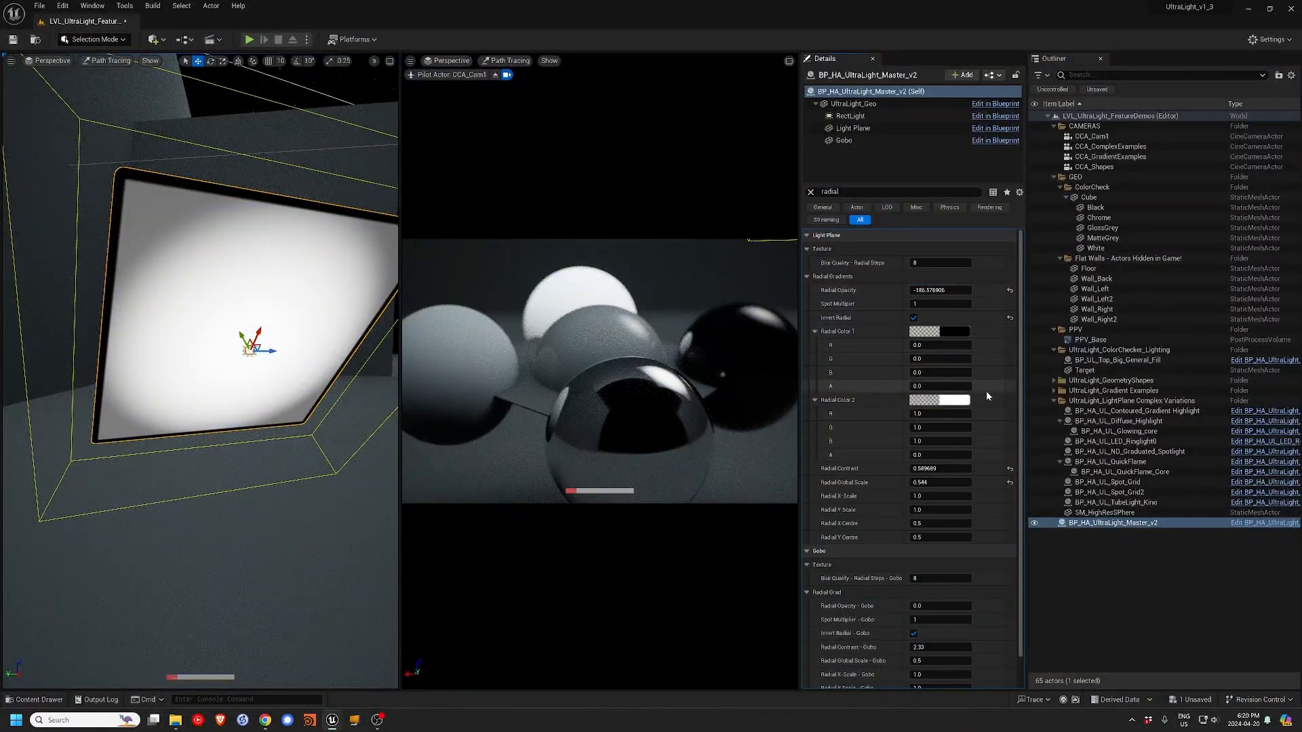
- Try different radial contrast, global scale, X/Y scale and X/Y centre values, and reset them all to their defaults
{"action": "left_click_drag", "start_coordinate": [922, 468], "coordinate": [901, 537]}
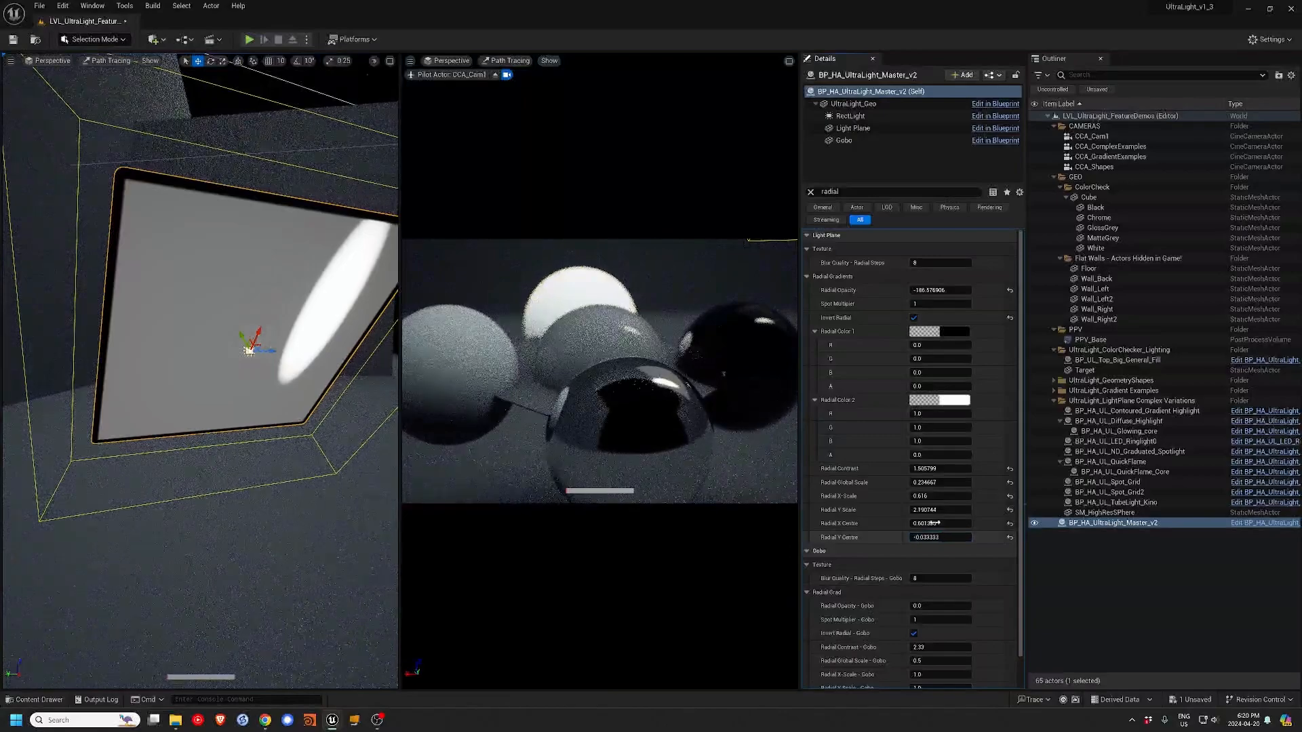
{"action": "left_click", "coordinate": [1009, 468]}
{"action": "left_click", "coordinate": [1010, 483]}
{"action": "left_click", "coordinate": [1010, 496]}
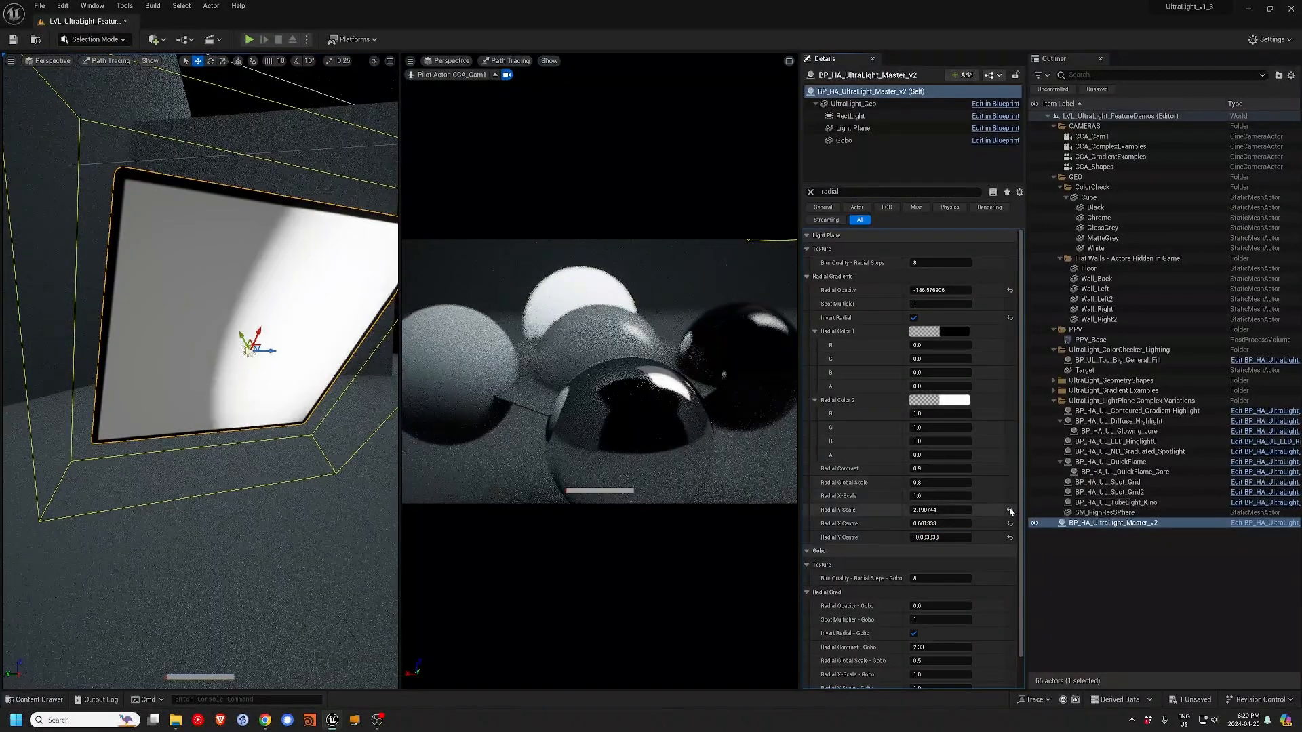
{"action": "left_click", "coordinate": [1010, 510]}
{"action": "left_click", "coordinate": [1010, 523]}
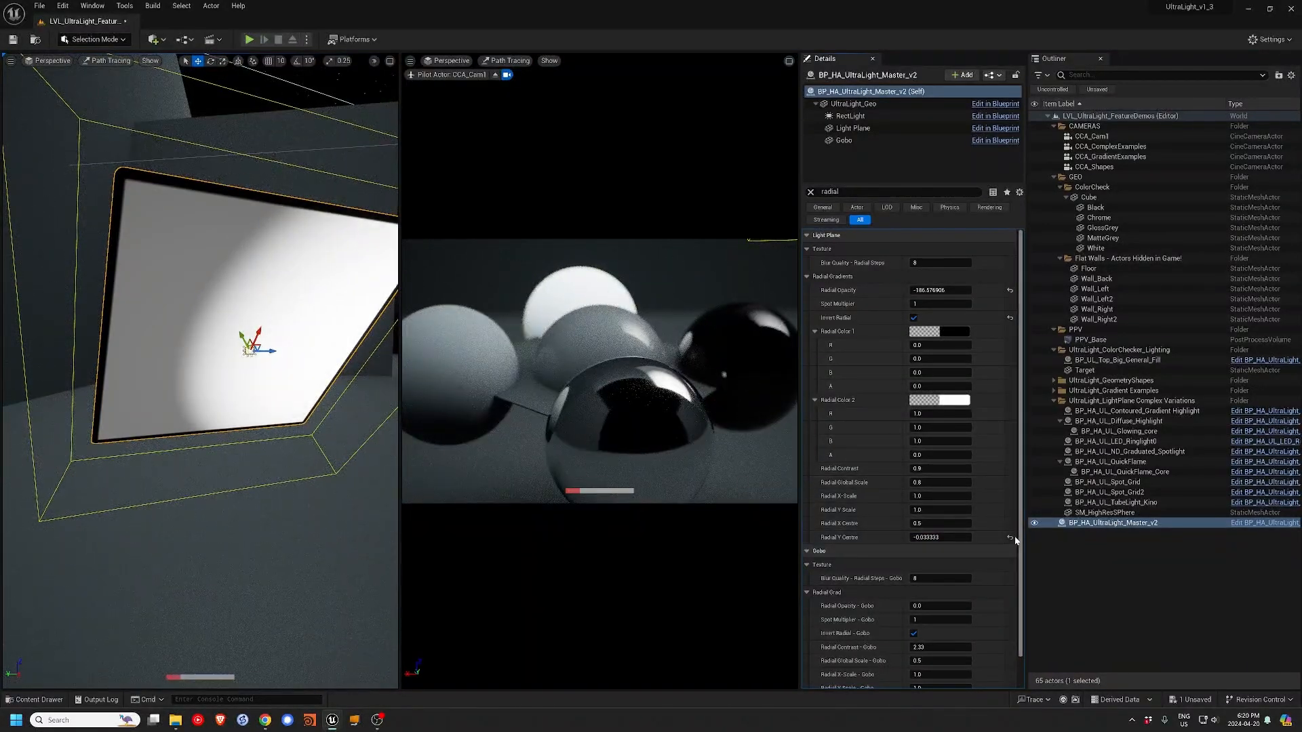
{"action": "left_click", "coordinate": [1009, 537]}
- Set the light plane's Radial Opacity to -25
{"action": "left_click_drag", "start_coordinate": [938, 289], "coordinate": [926, 291]}
{"action": "type", "text": "-25"}
{"action": "key", "text": "Return"}
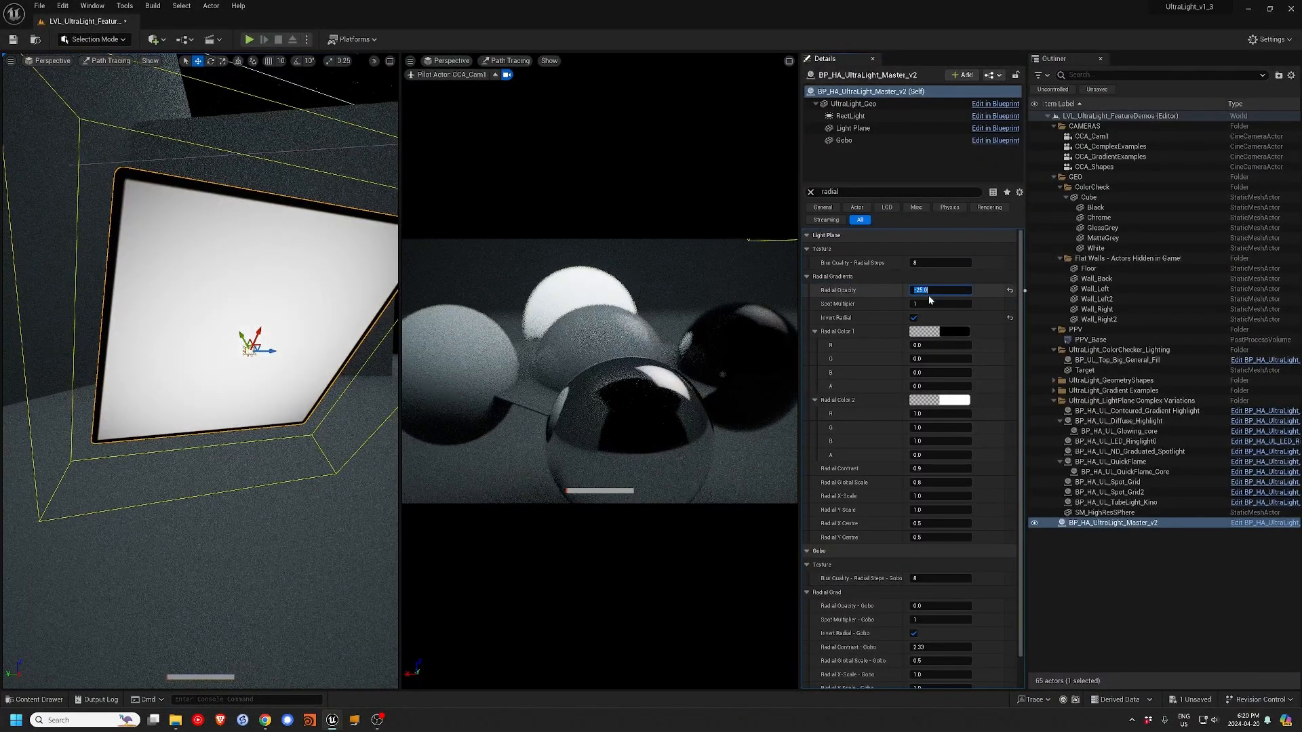
- Stretch the radial gradient into a band with global scale about 0.469, X scale 1.497, Y scale 0.264 and X centre 0.895
{"action": "mouse_move", "coordinate": [937, 482]}
{"action": "left_mouse_down"}
{"action": "mouse_move", "coordinate": [881, 482]}
{"action": "mouse_move", "coordinate": [905, 510]}
{"action": "mouse_move", "coordinate": [820, 510]}
{"action": "left_mouse_up"}
{"action": "left_click_drag", "start_coordinate": [919, 500], "coordinate": [987, 500]}
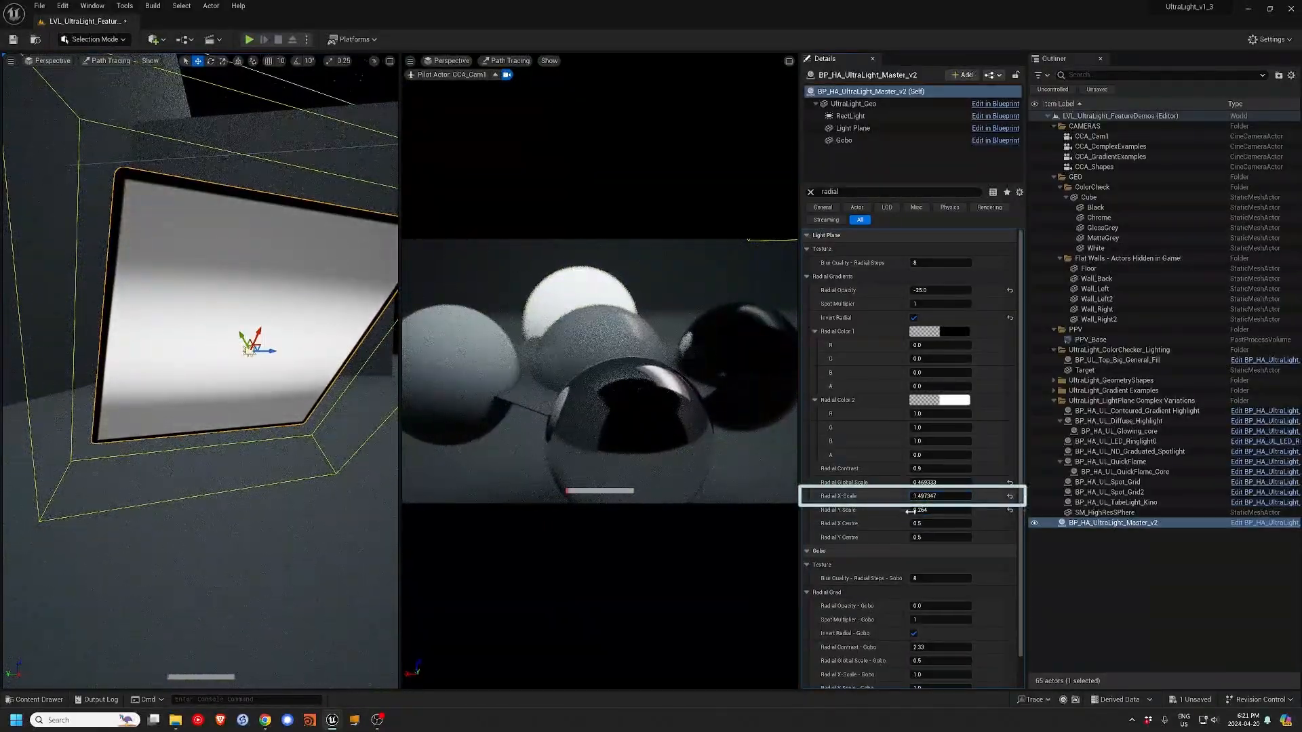
{"action": "left_click_drag", "start_coordinate": [922, 527], "coordinate": [975, 524]}
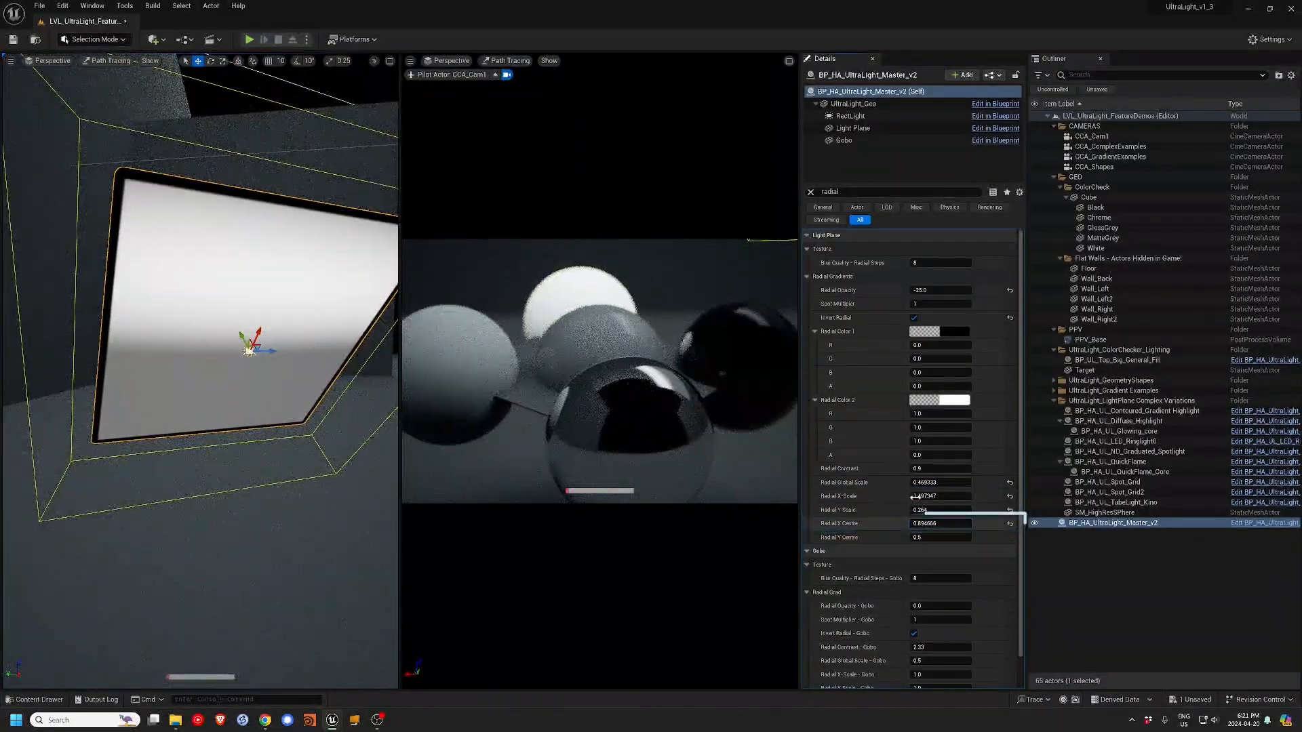
- Soften the radial gradient with contrast about 0.292, X centre 1.13, Y scale 0.573 and global scale 1.045
{"action": "left_click_drag", "start_coordinate": [923, 468], "coordinate": [876, 468]}
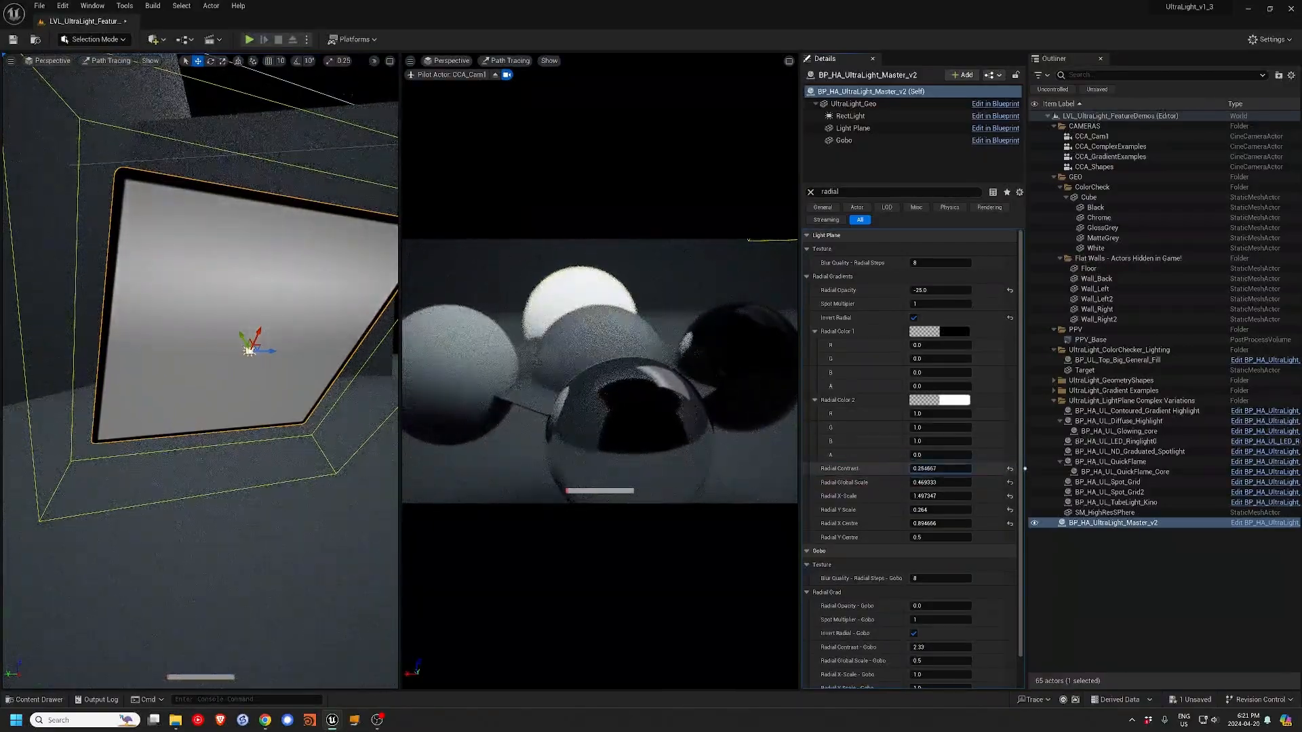
{"action": "left_click_drag", "start_coordinate": [929, 526], "coordinate": [947, 525]}
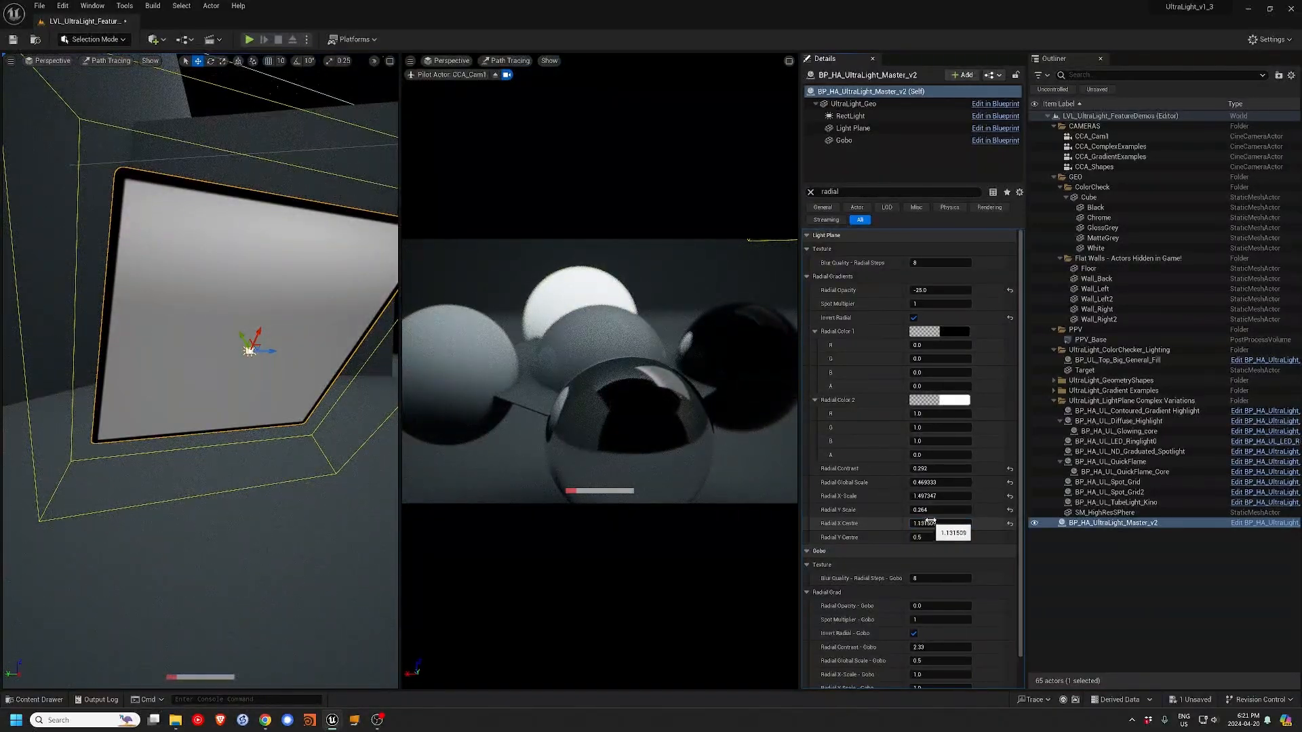
{"action": "left_click_drag", "start_coordinate": [939, 482], "coordinate": [953, 482]}
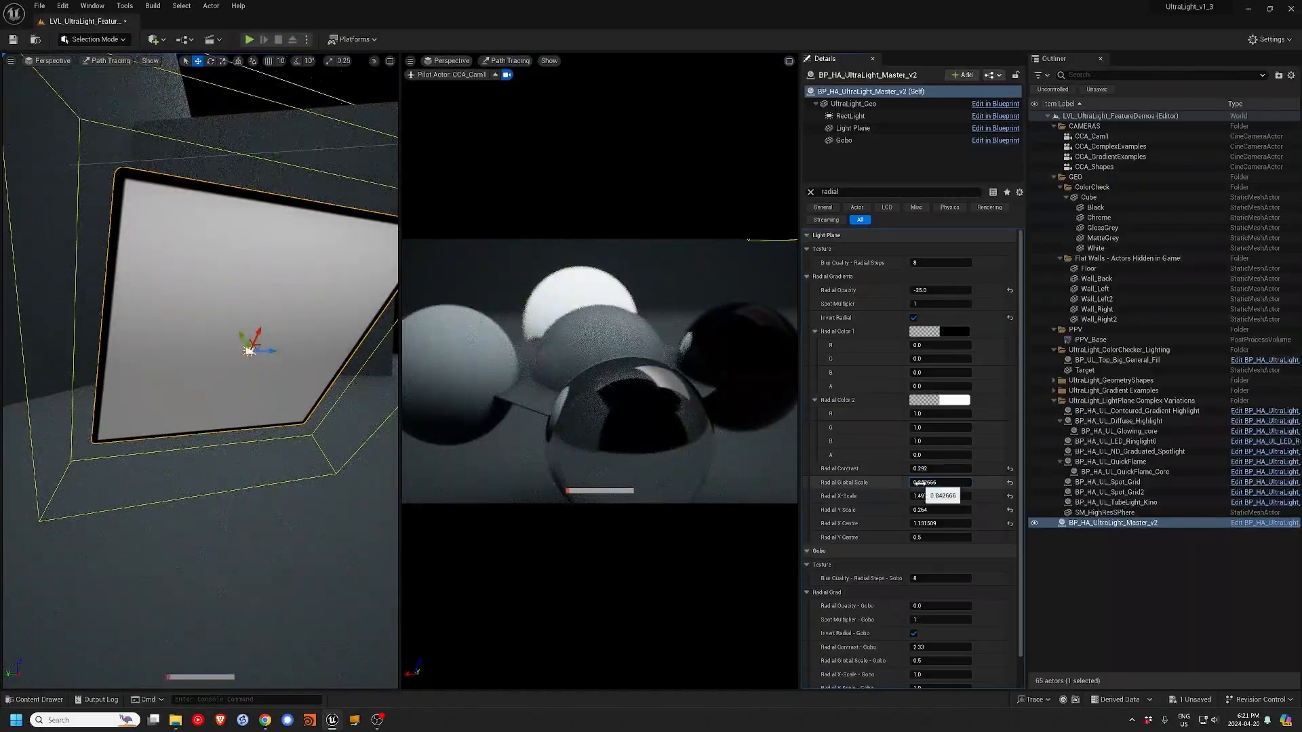
{"action": "mouse_move", "coordinate": [917, 482]}
{"action": "left_mouse_down"}
{"action": "mouse_move", "coordinate": [937, 482]}
{"action": "mouse_move", "coordinate": [919, 482]}
{"action": "mouse_move", "coordinate": [908, 510]}
{"action": "left_mouse_up"}
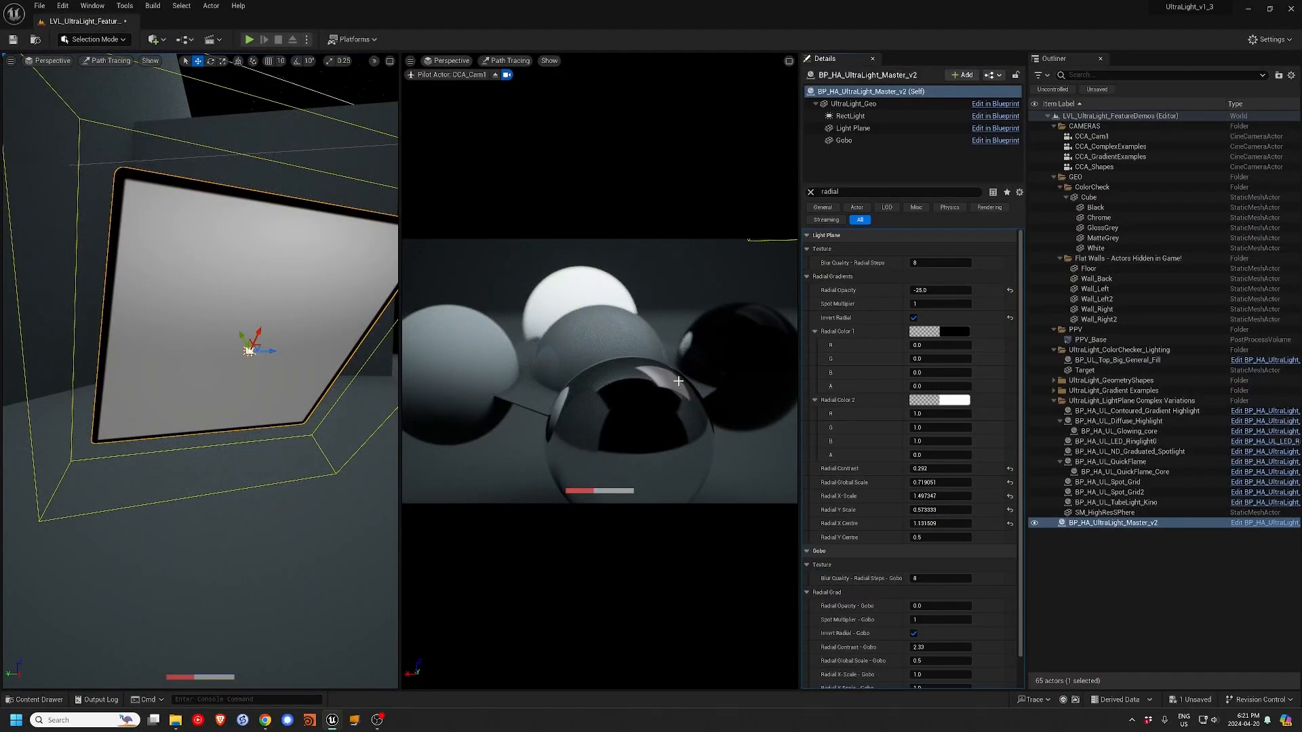
{"action": "left_click_drag", "start_coordinate": [914, 482], "coordinate": [927, 482]}
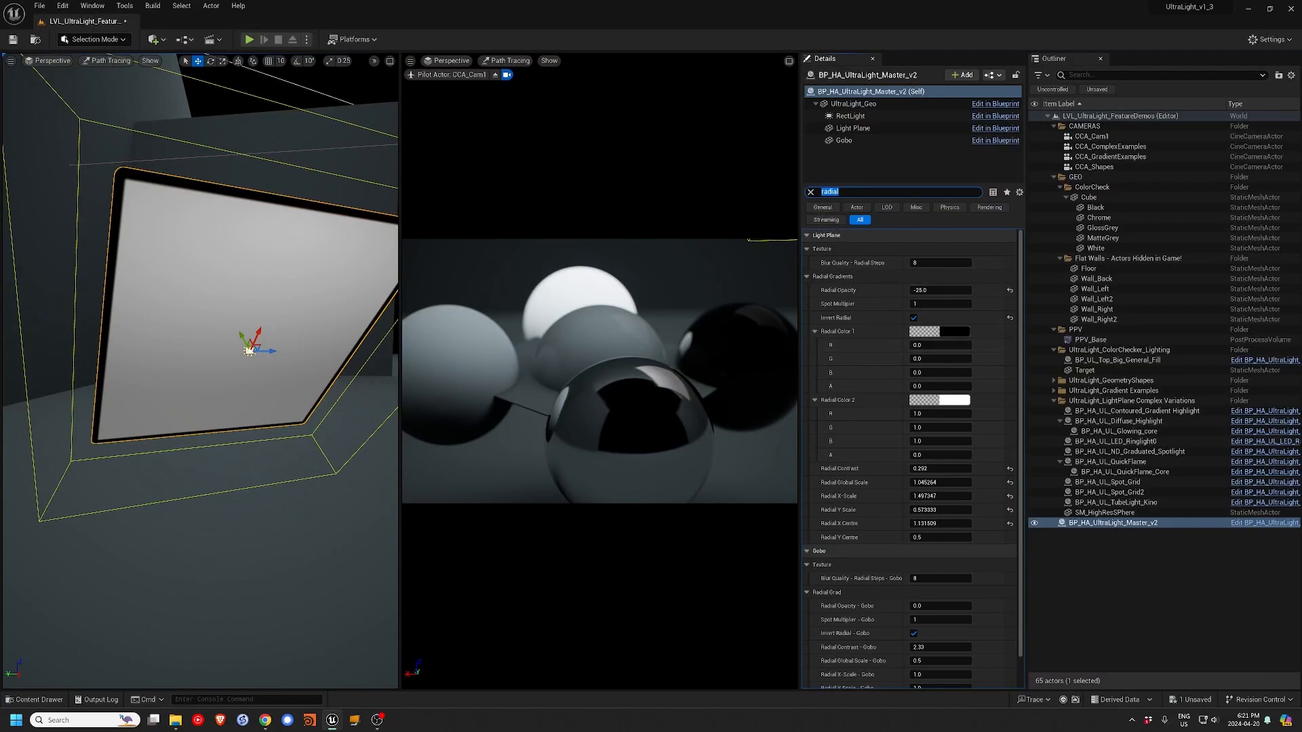
- Set the light plane's Global Contrast to about 3.67 and Global Brightness to about 1.06, trying a higher Global Saturation and resetting it
{"action": "type", "text": "lobal"}
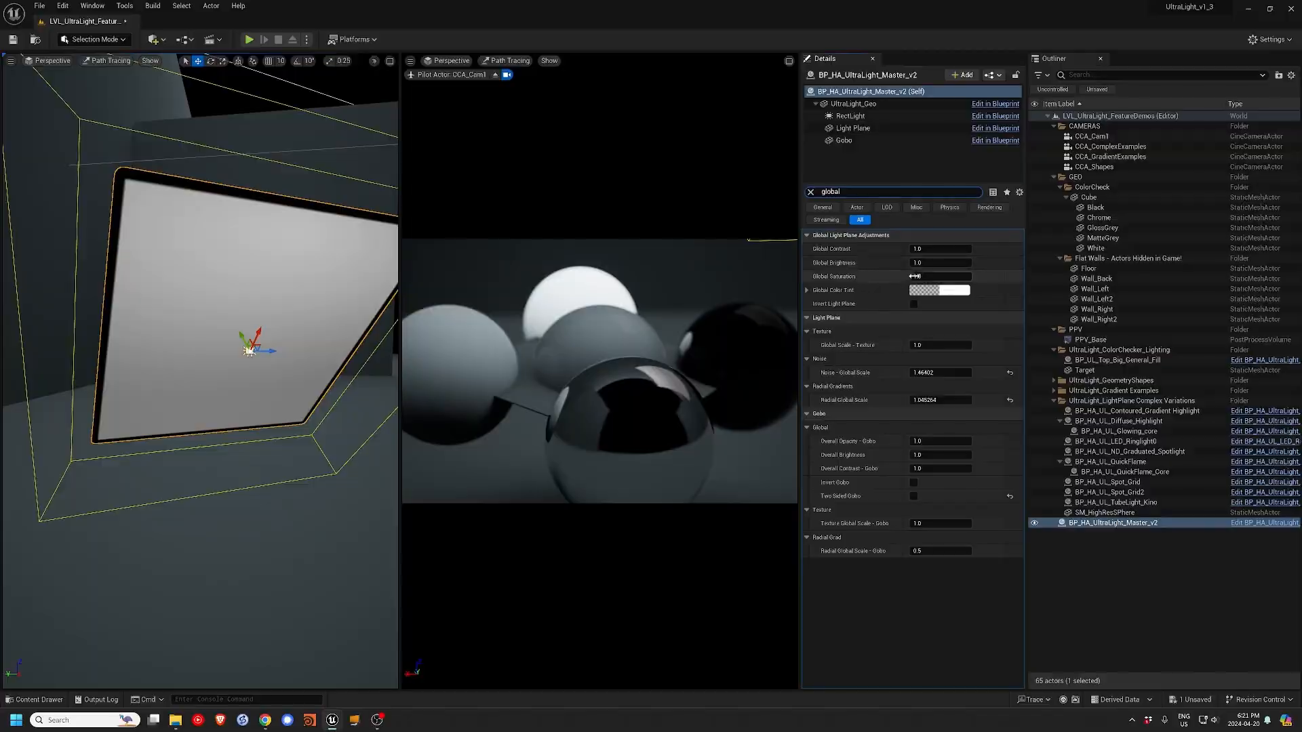
{"action": "left_click_drag", "start_coordinate": [940, 263], "coordinate": [976, 262]}
{"action": "mouse_move", "coordinate": [921, 262]}
{"action": "left_mouse_down"}
{"action": "mouse_move", "coordinate": [956, 262]}
{"action": "mouse_move", "coordinate": [935, 249]}
{"action": "mouse_move", "coordinate": [962, 249]}
{"action": "mouse_move", "coordinate": [885, 263]}
{"action": "mouse_move", "coordinate": [966, 249]}
{"action": "mouse_move", "coordinate": [942, 262]}
{"action": "mouse_move", "coordinate": [953, 263]}
{"action": "mouse_move", "coordinate": [934, 249]}
{"action": "mouse_move", "coordinate": [954, 281]}
{"action": "left_mouse_up"}
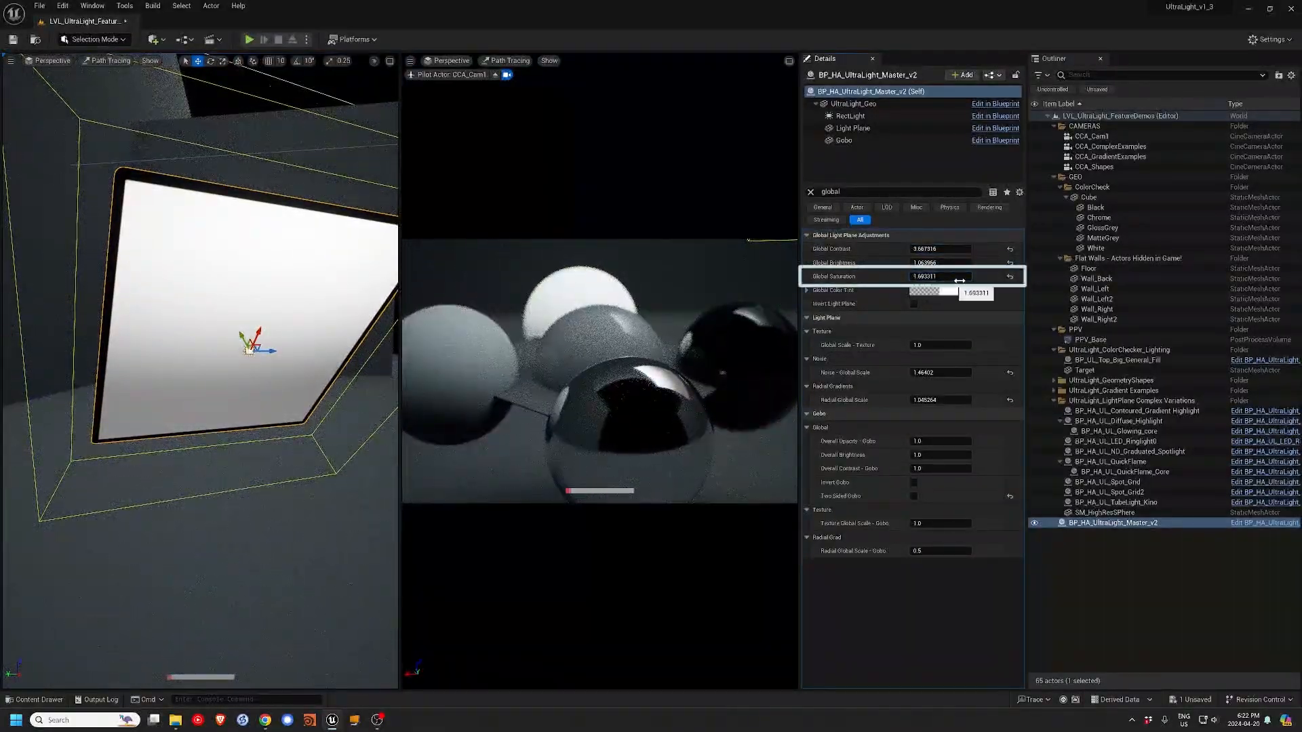
{"action": "left_click", "coordinate": [1011, 277]}
{"action": "left_click", "coordinate": [956, 290]}
{"action": "left_click_drag", "start_coordinate": [1015, 377], "coordinate": [1020, 377]}
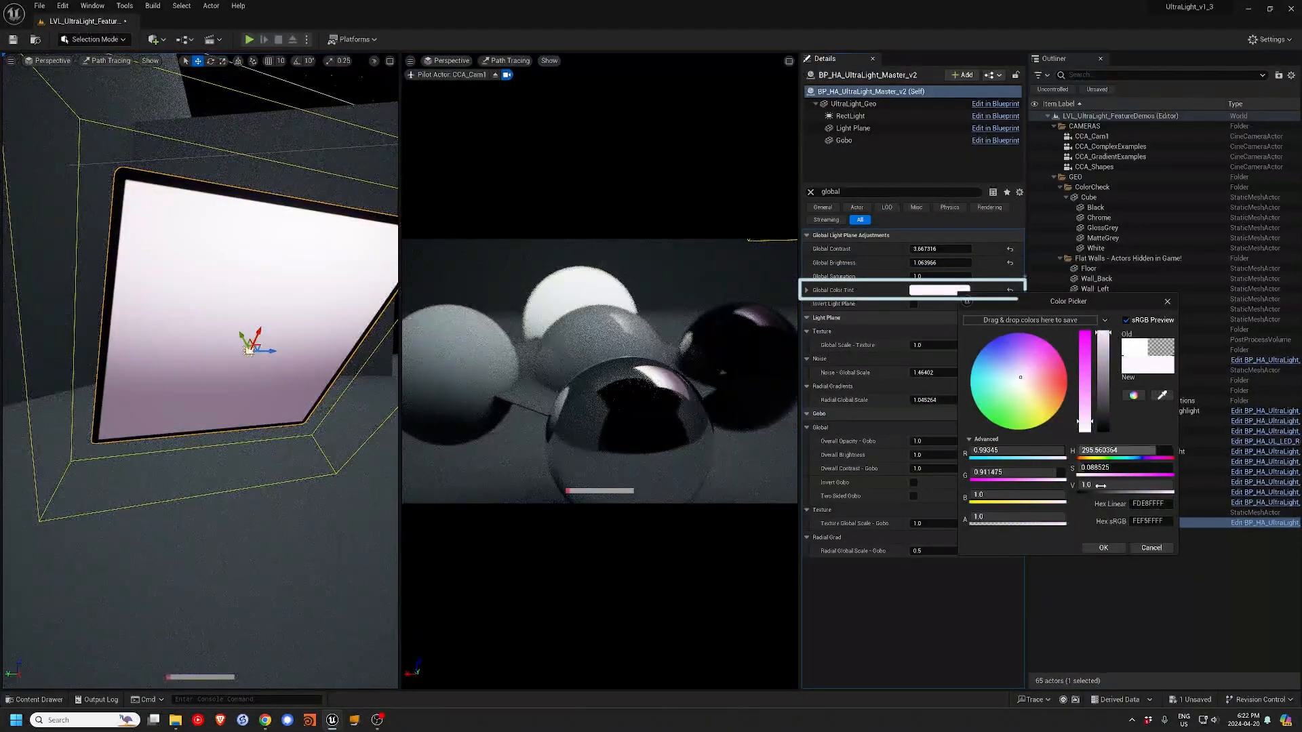
{"action": "left_click", "coordinate": [1152, 548]}
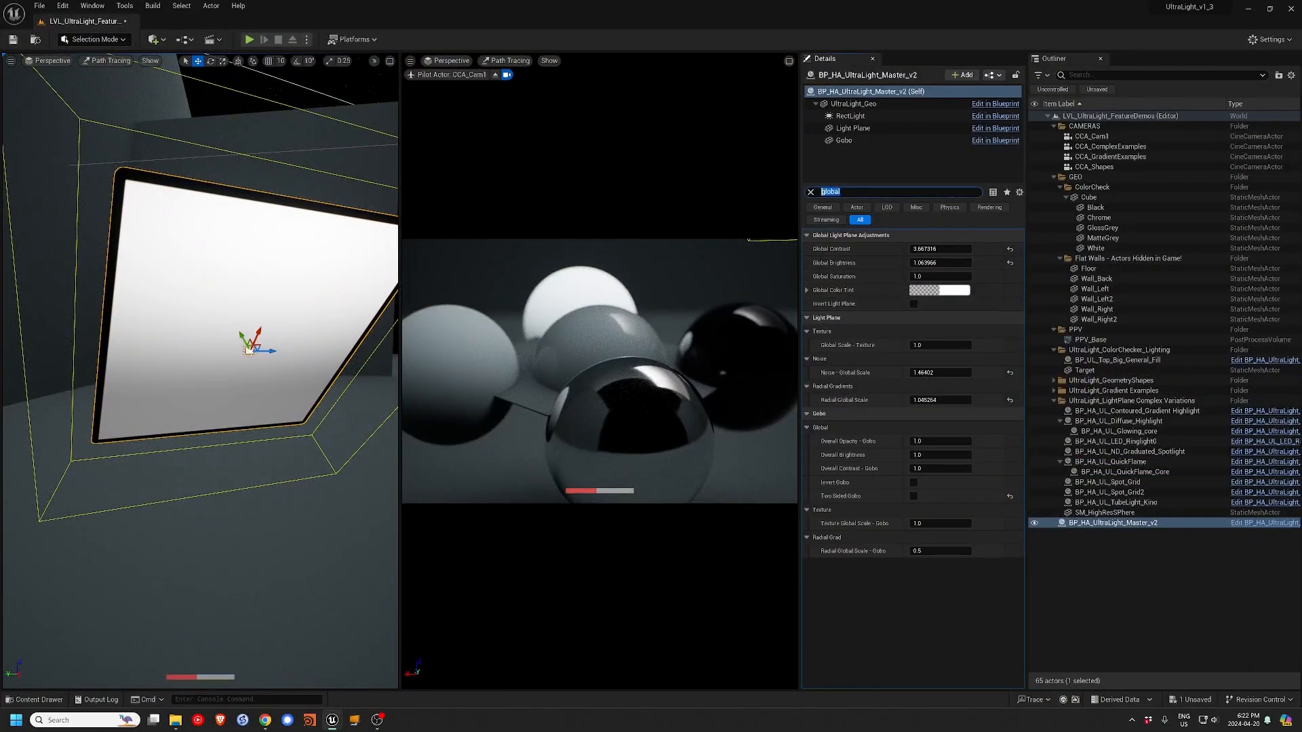
- Set the light plane texture's Base Color to a pale cyan, about R 0.83, G 0.97, B 0.99
{"action": "type", "text": "color"}
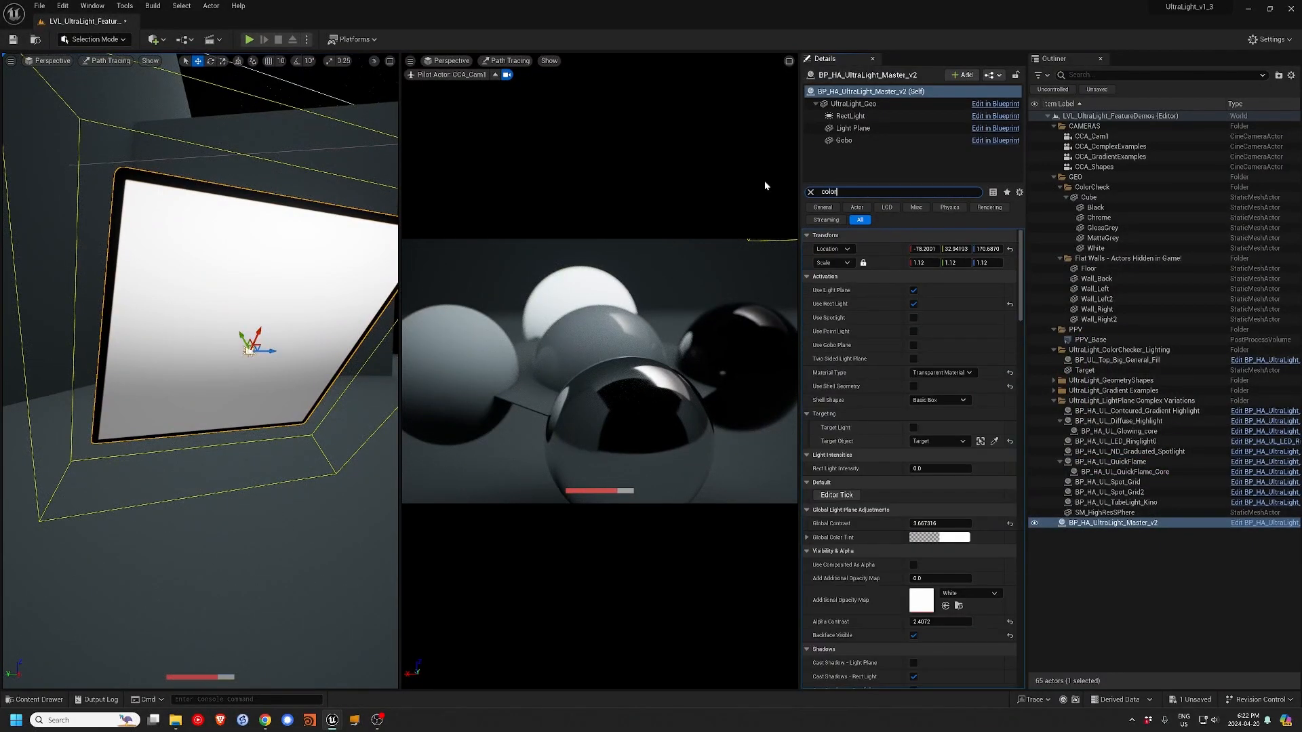
{"action": "left_click", "coordinate": [935, 291]}
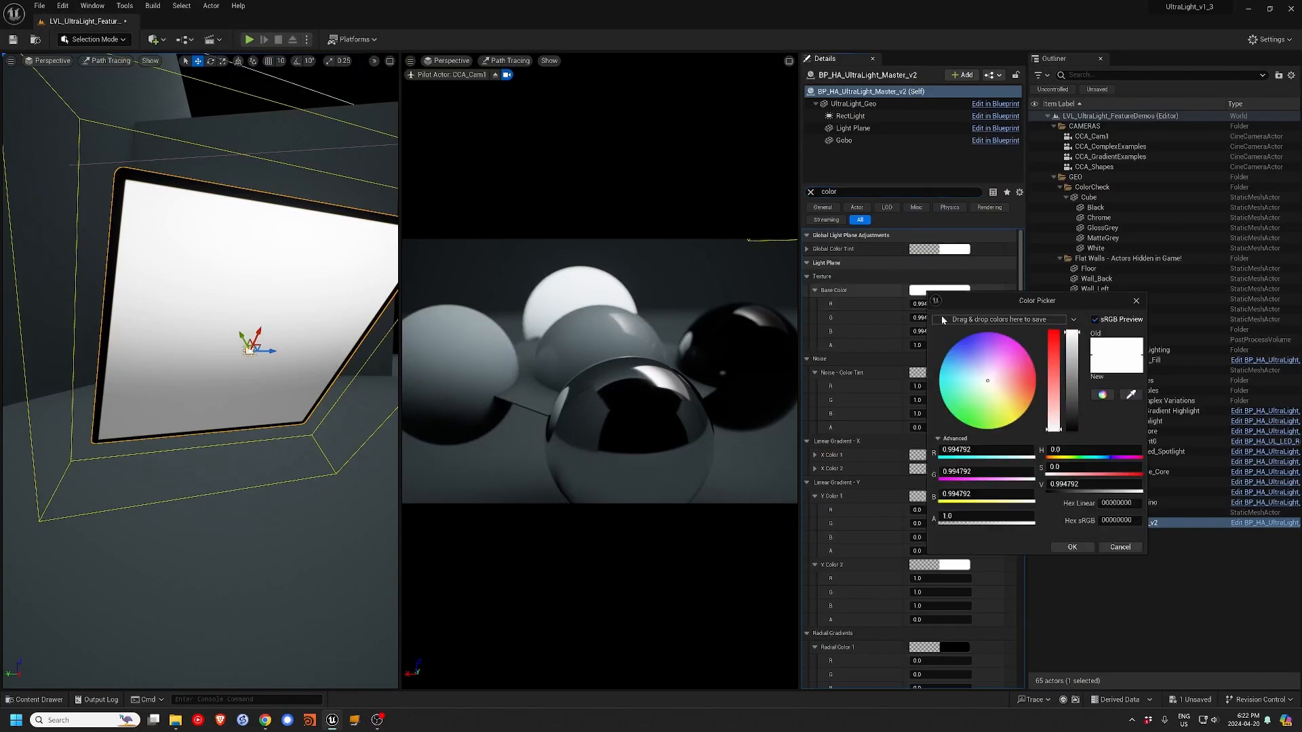
{"action": "left_click_drag", "start_coordinate": [968, 379], "coordinate": [979, 379]}
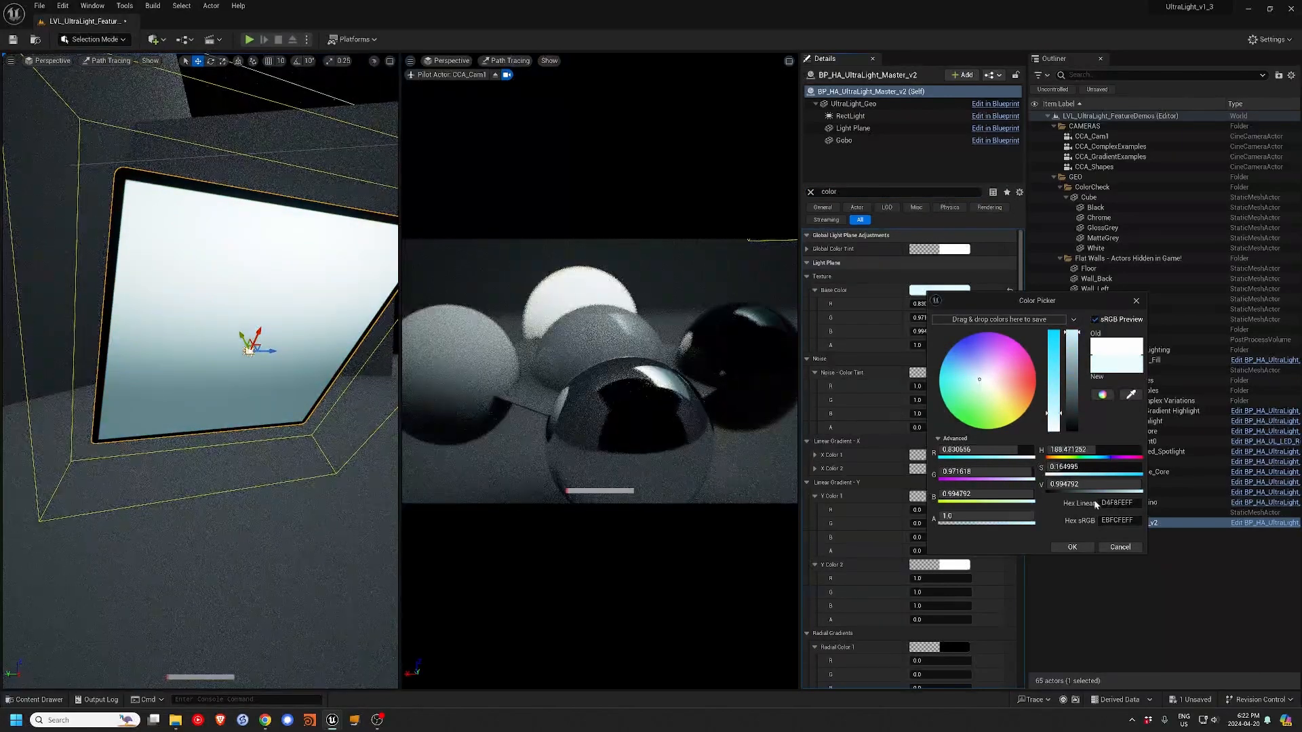
{"action": "left_click", "coordinate": [1075, 547]}
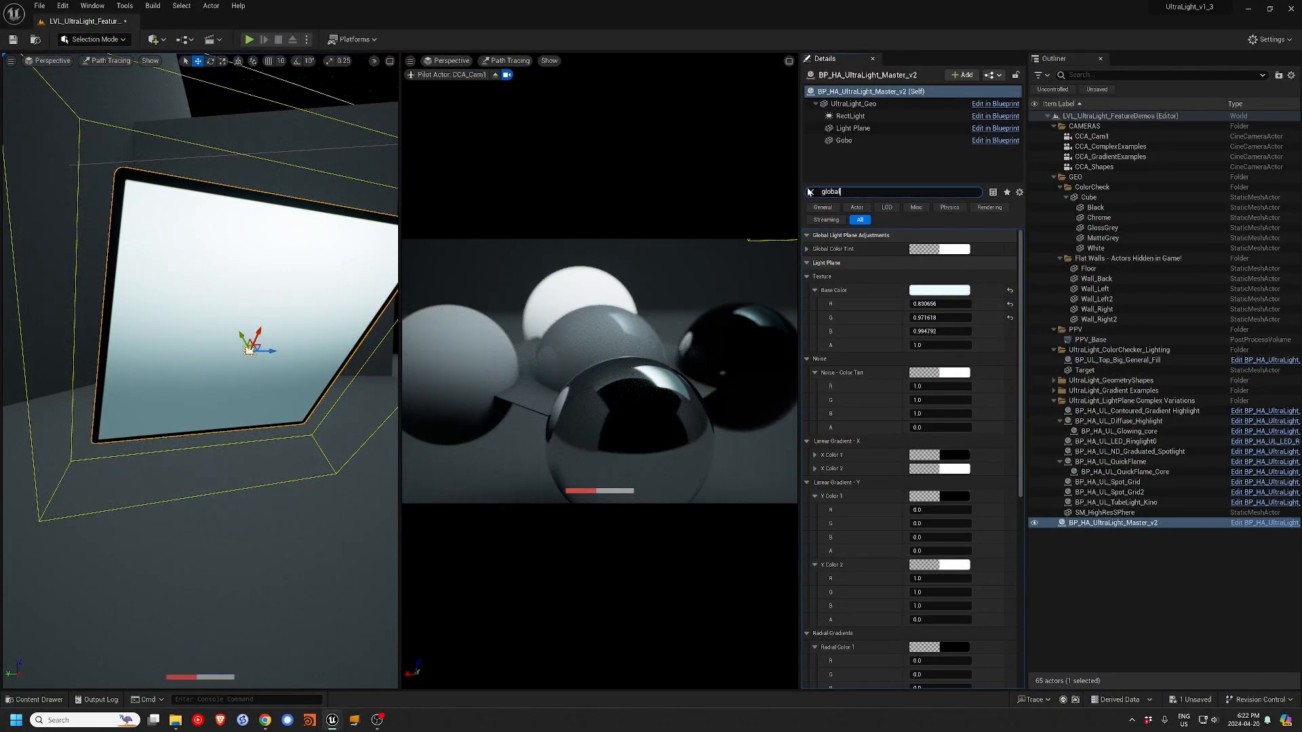
- Try a light blue Global Color Tint and then an inverted light plane, restoring the original state of both
{"action": "left_click", "coordinate": [950, 290]}
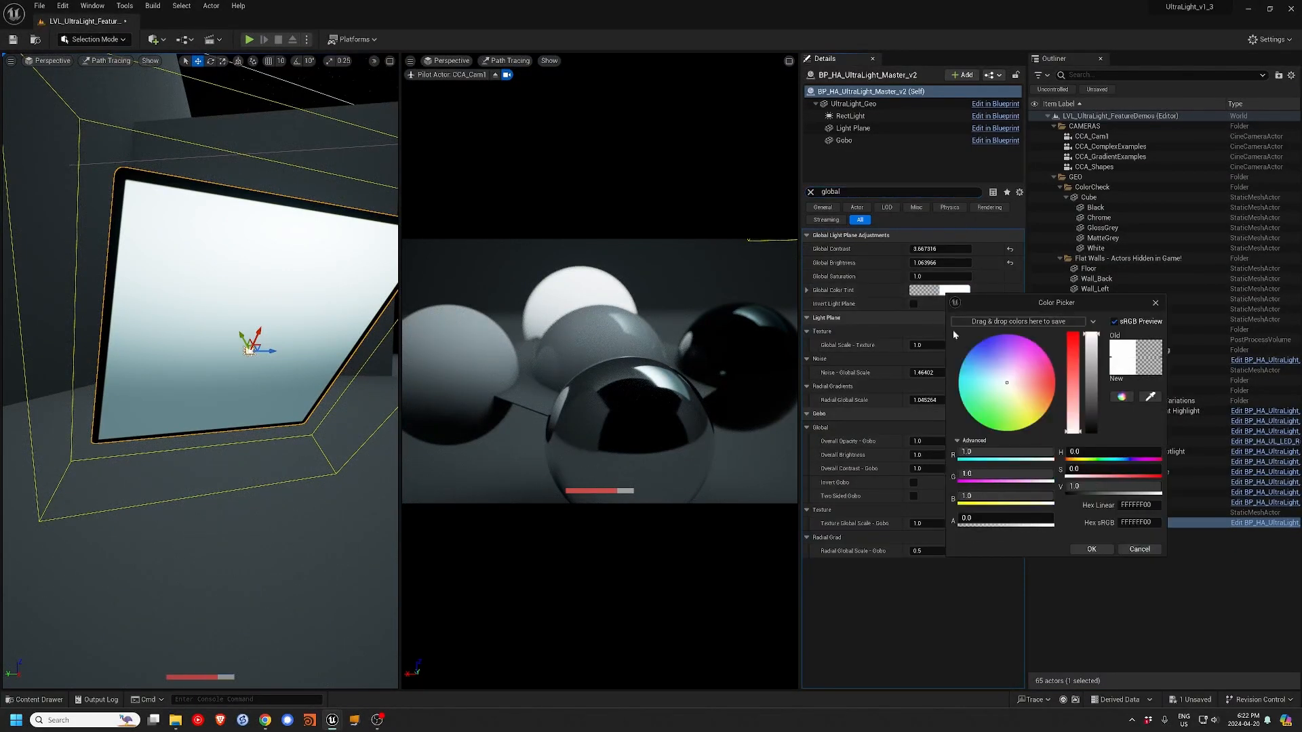
{"action": "left_click_drag", "start_coordinate": [1023, 389], "coordinate": [986, 375]}
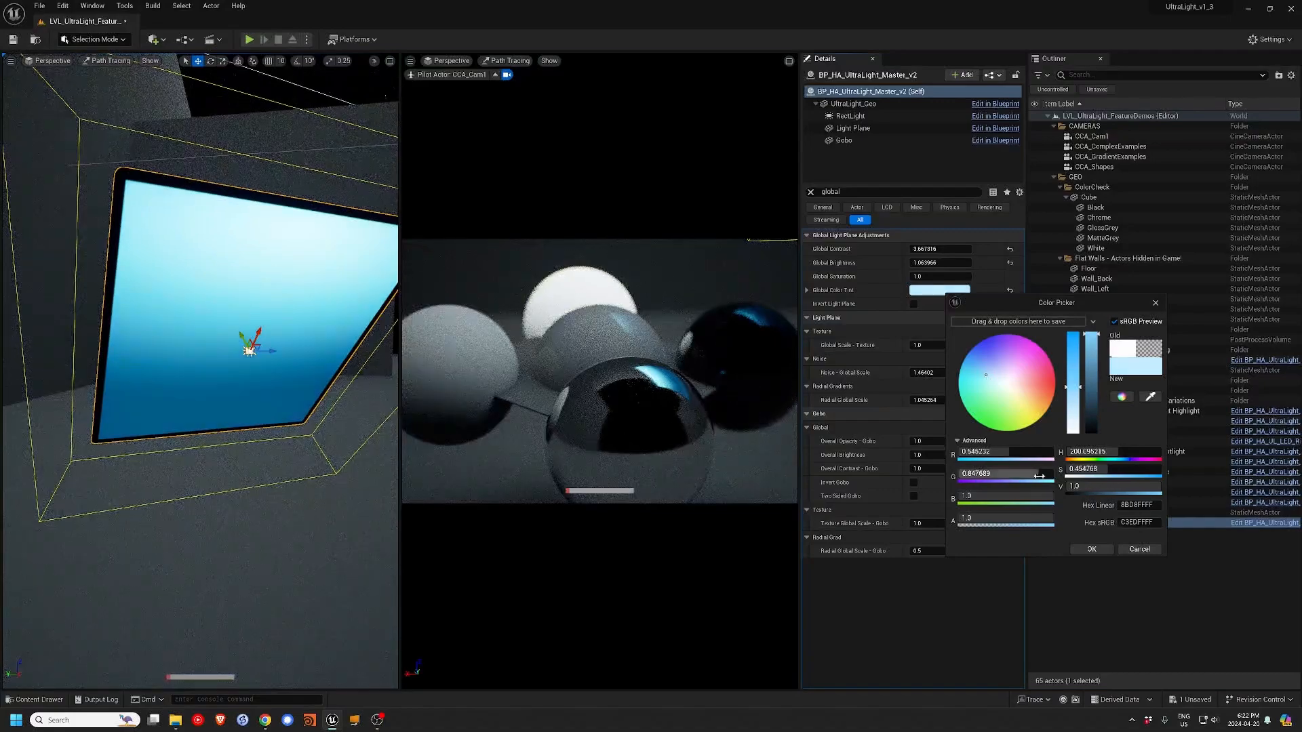
{"action": "left_click", "coordinate": [1128, 552]}
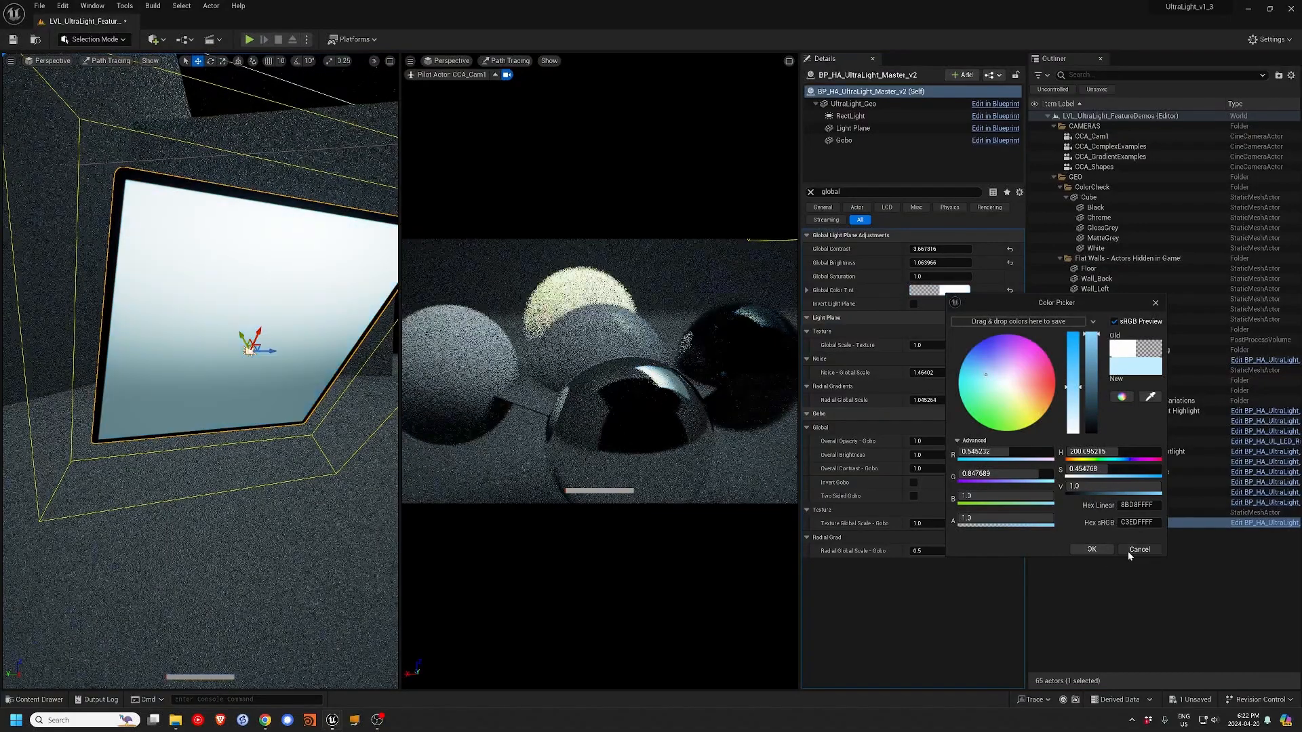
{"action": "left_click", "coordinate": [914, 304]}
{"action": "left_click", "coordinate": [914, 305]}
{"action": "left_click", "coordinate": [914, 305]}
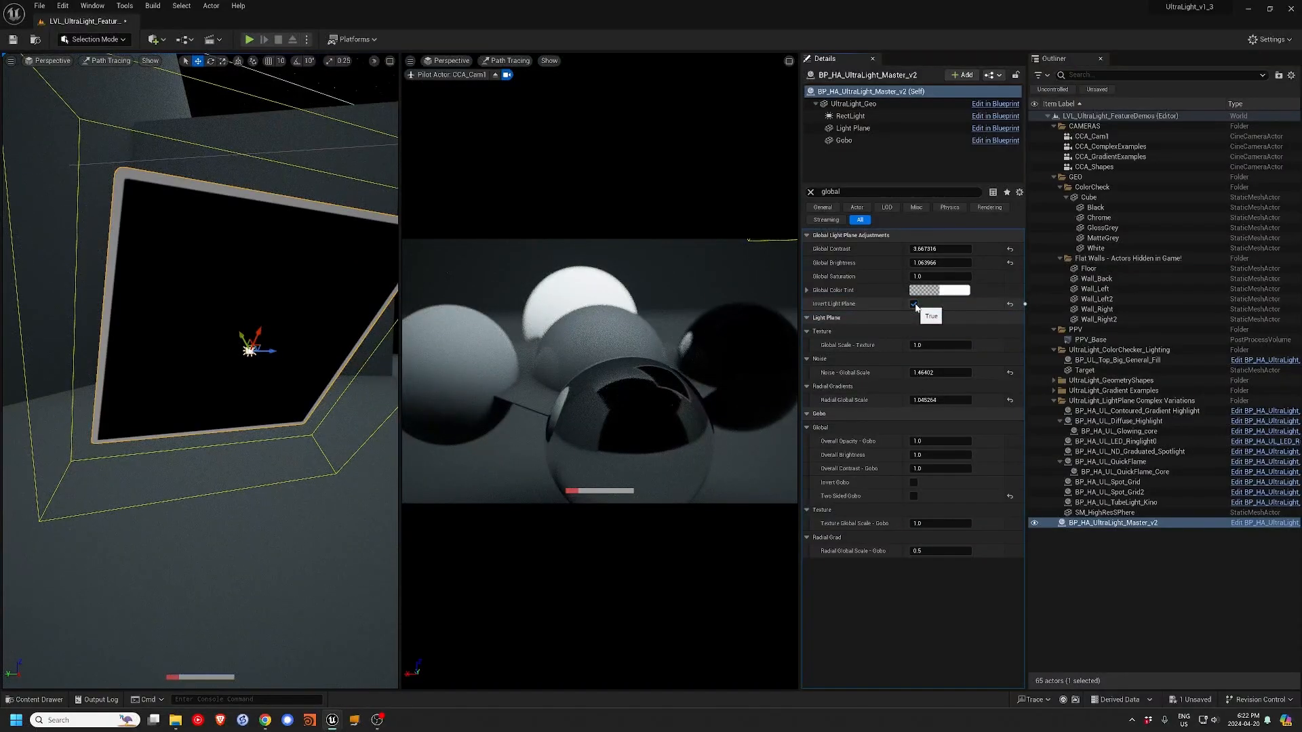
{"action": "left_click", "coordinate": [914, 305]}
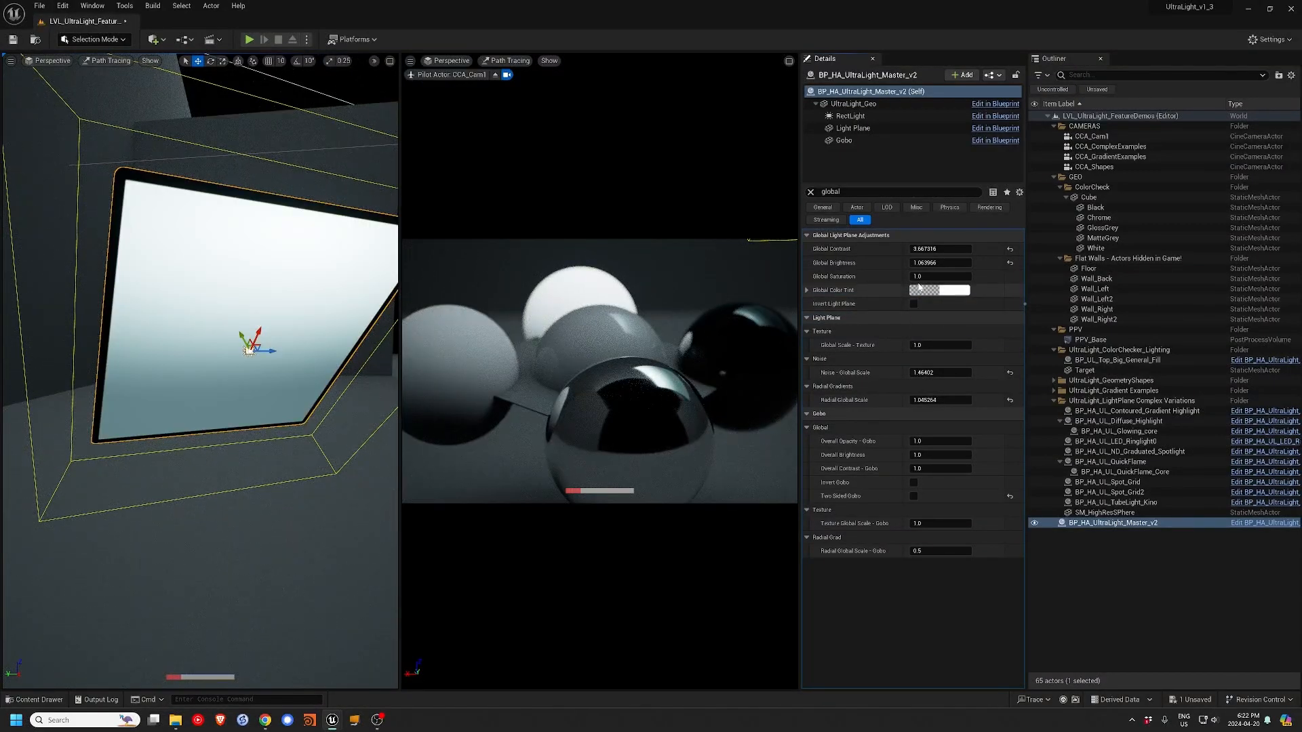
- Set the light plane's Global Saturation to about 4.44 and clear the property filter
{"action": "left_click_drag", "start_coordinate": [917, 275], "coordinate": [970, 276]}
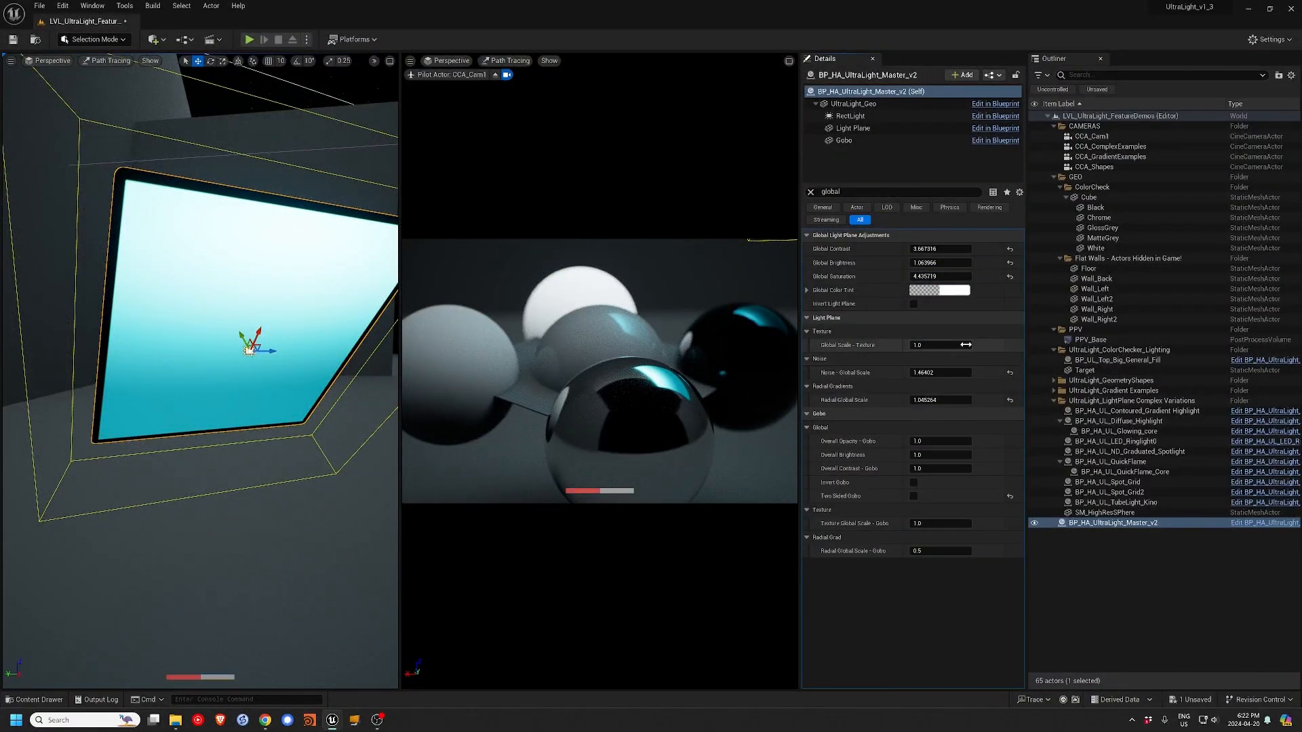
{"action": "left_click", "coordinate": [811, 193]}
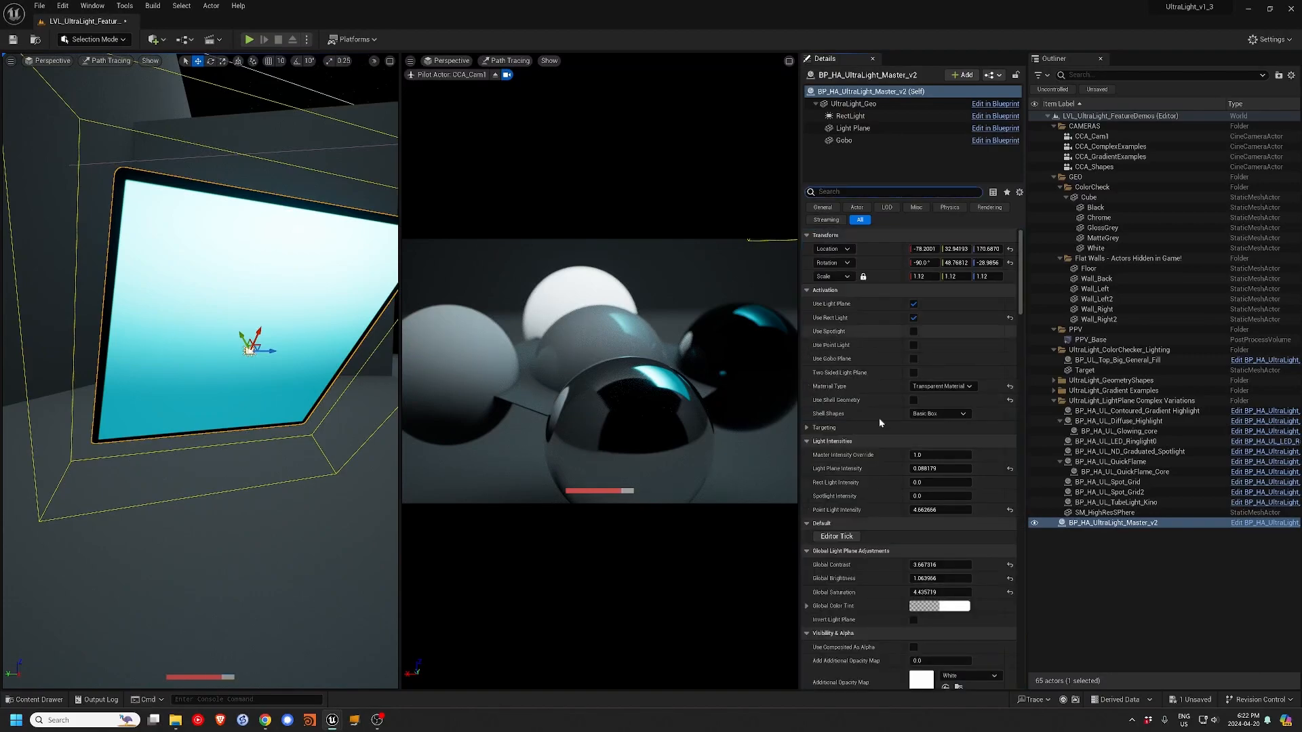
{"action": "scroll", "coordinate": [911, 339], "scroll_direction": "down", "scroll_amount": 1}
{"action": "scroll", "coordinate": [922, 380], "scroll_direction": "down", "scroll_amount": 5}
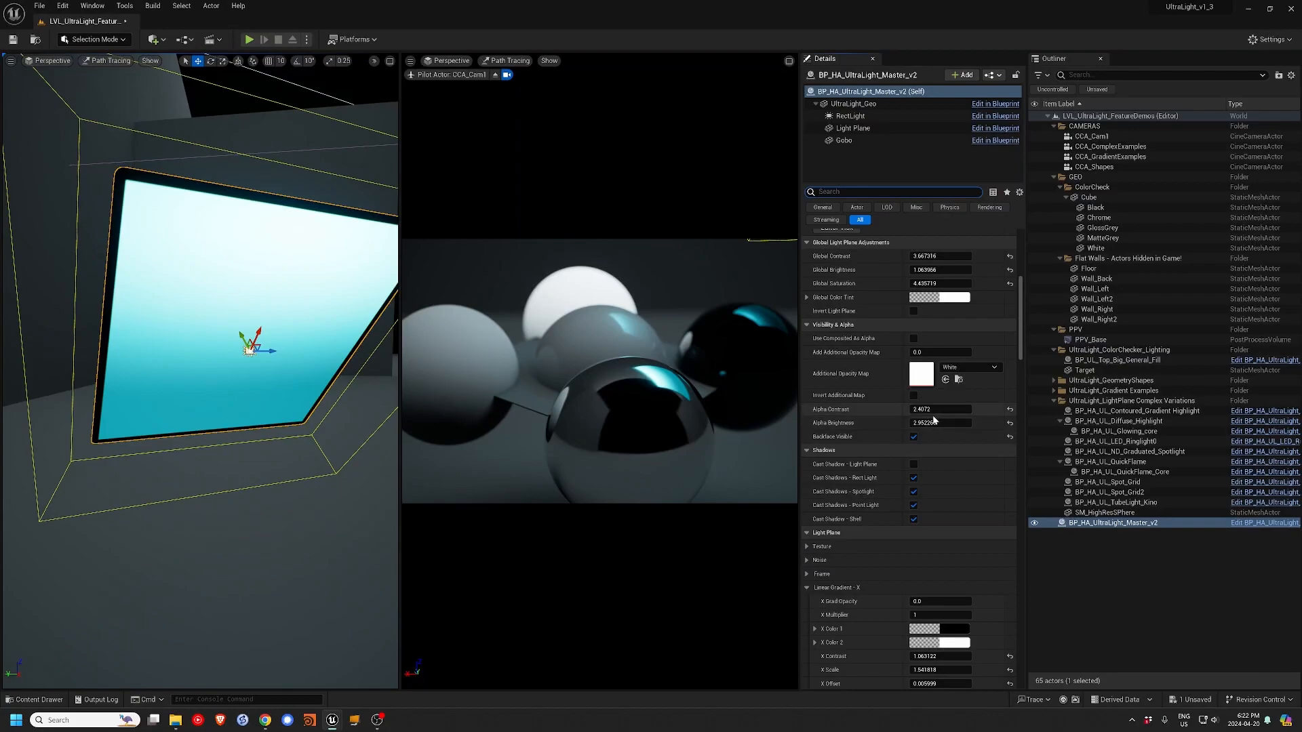
{"action": "scroll", "coordinate": [922, 414], "scroll_direction": "down", "scroll_amount": 2}
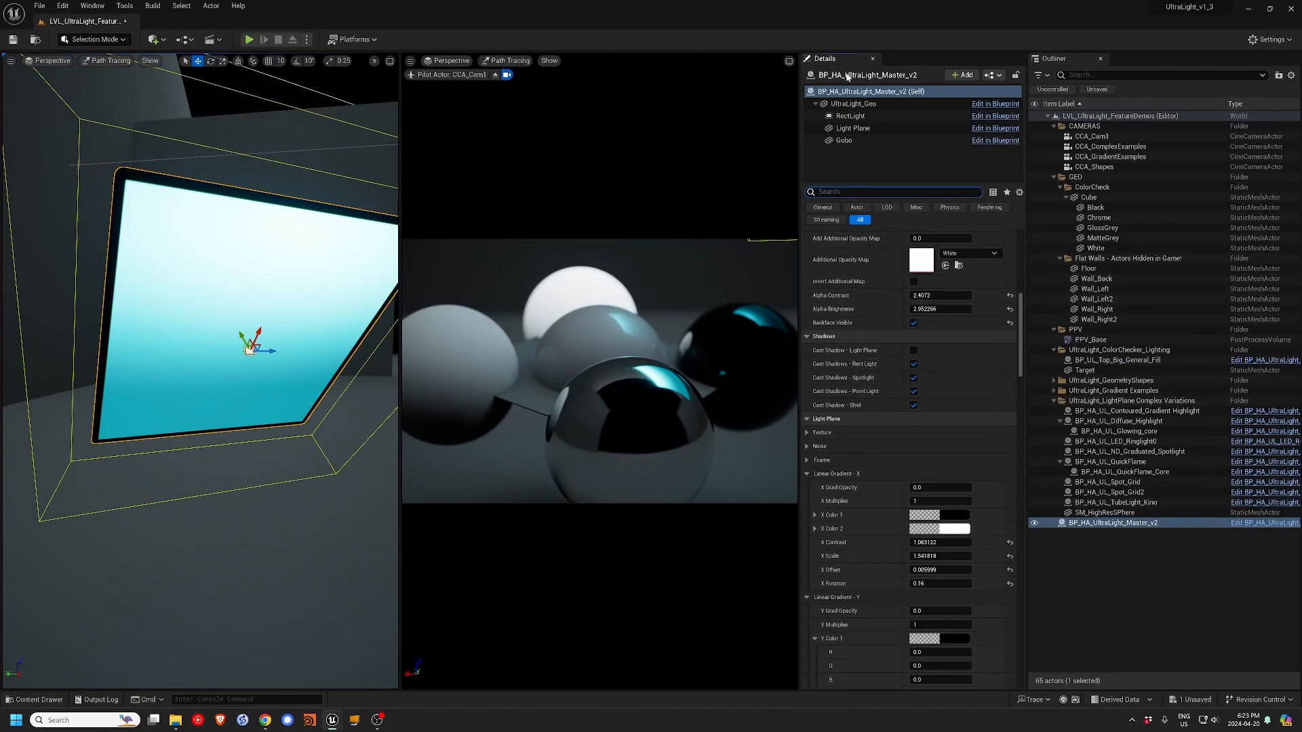
- Switch the piloted camera view to CCA_ComplexExamples and frame the high-res sphere in the perspective view
{"action": "left_click", "coordinate": [459, 75]}
{"action": "left_click", "coordinate": [473, 193]}
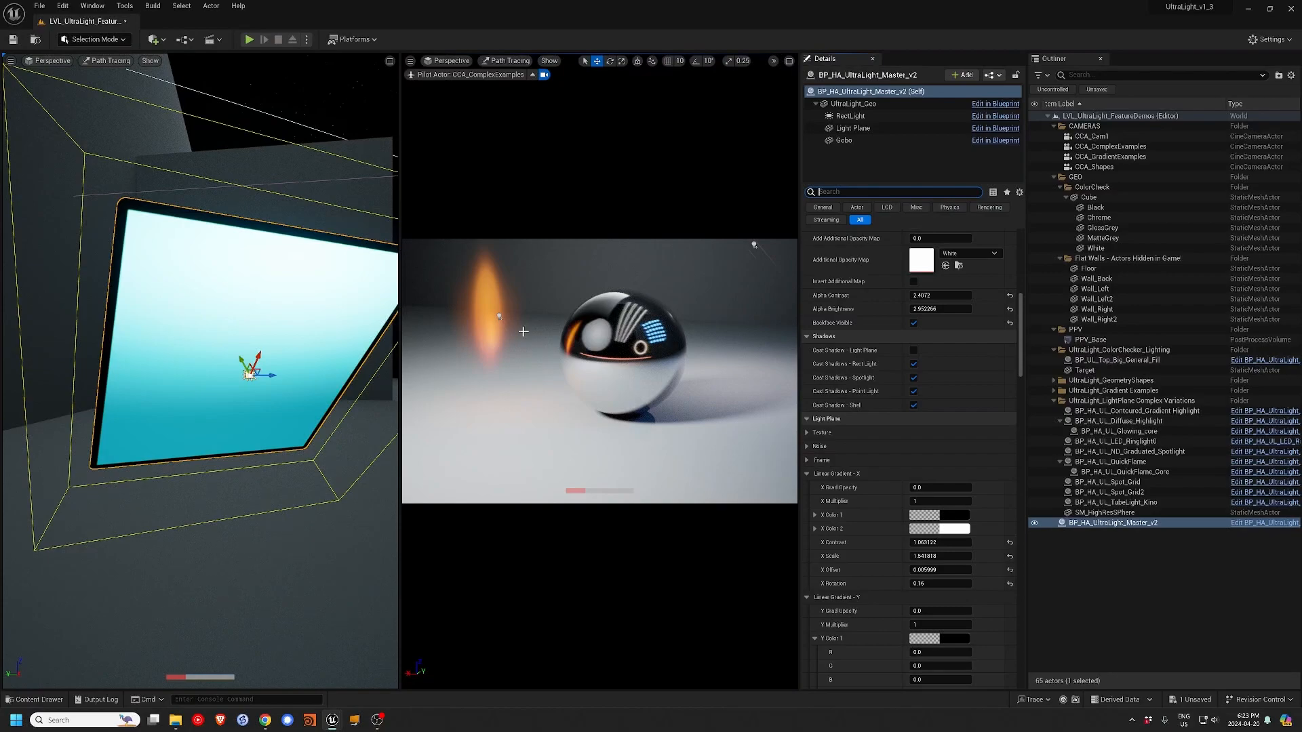
{"action": "left_click", "coordinate": [644, 343]}
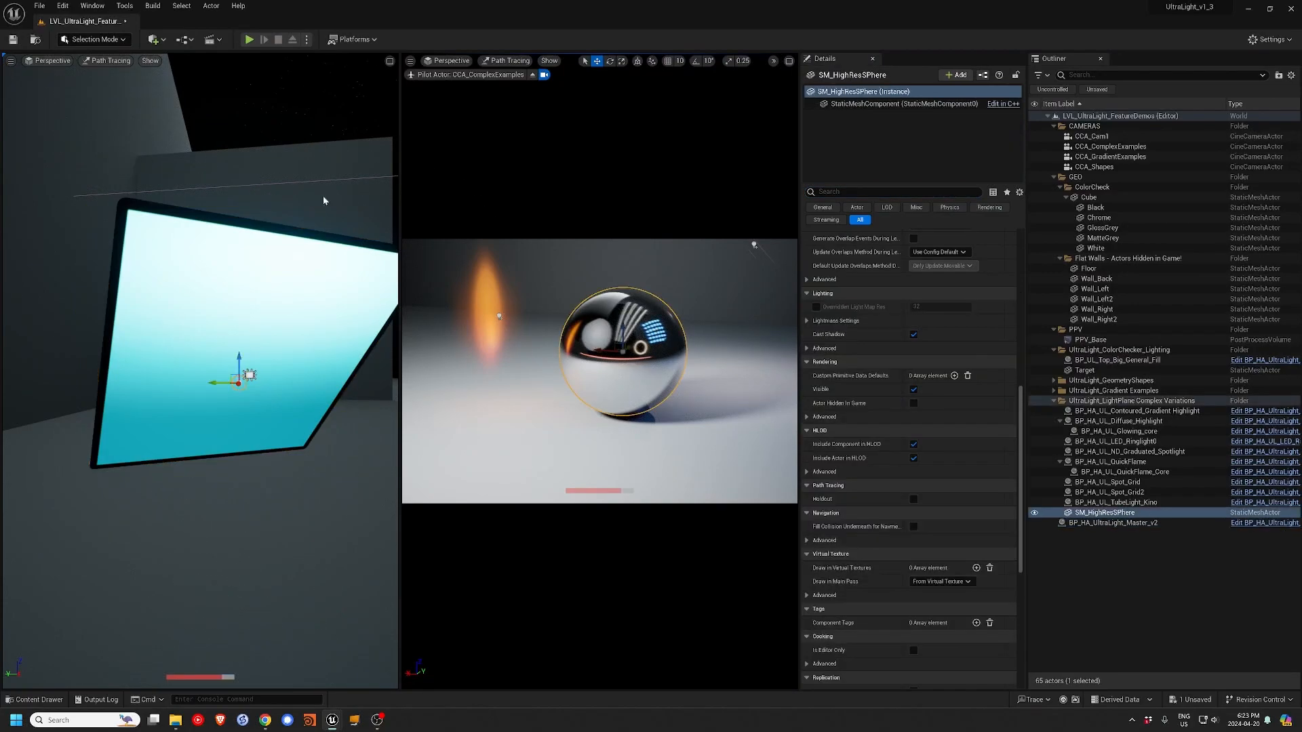
{"action": "key", "text": "f"}
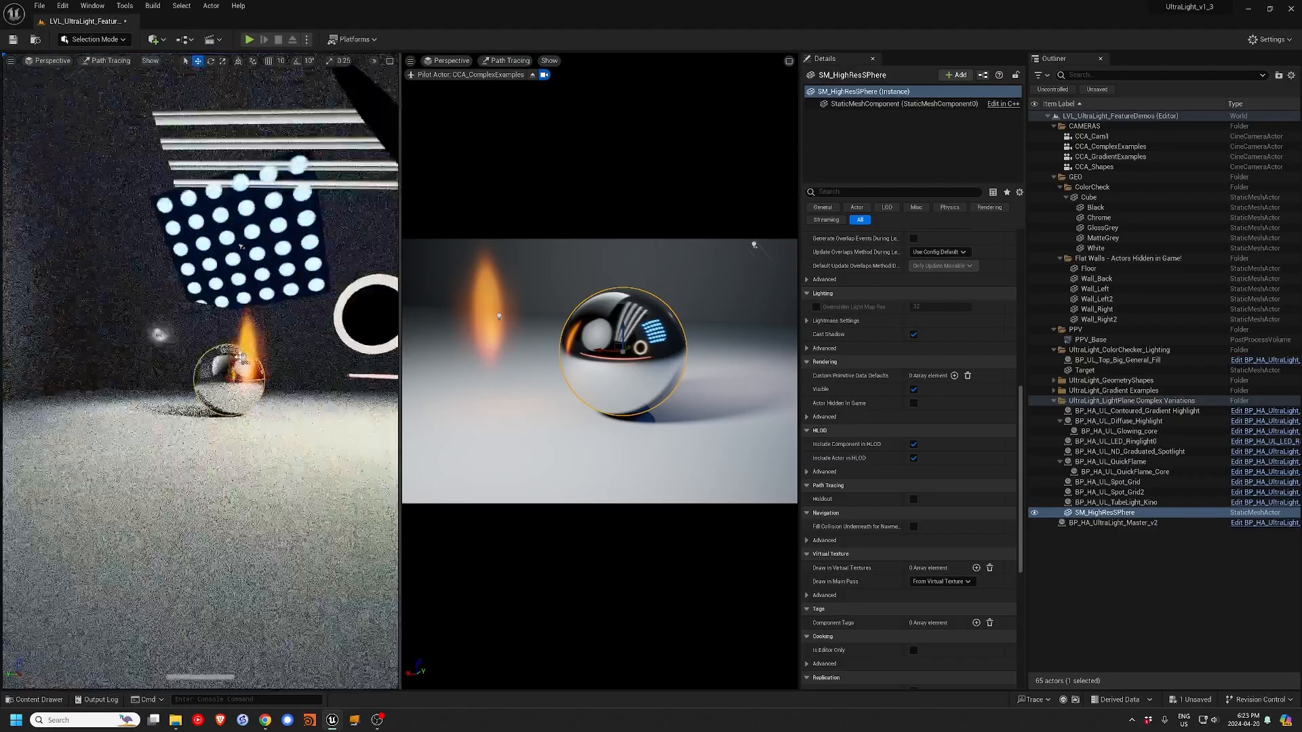
{"action": "left_click_drag", "start_coordinate": [173, 274], "coordinate": [228, 274], "text": "alt"}
{"action": "scroll", "coordinate": [169, 248], "scroll_direction": "up", "scroll_amount": 5}
{"action": "scroll", "coordinate": [169, 235], "scroll_direction": "down", "scroll_amount": 5}
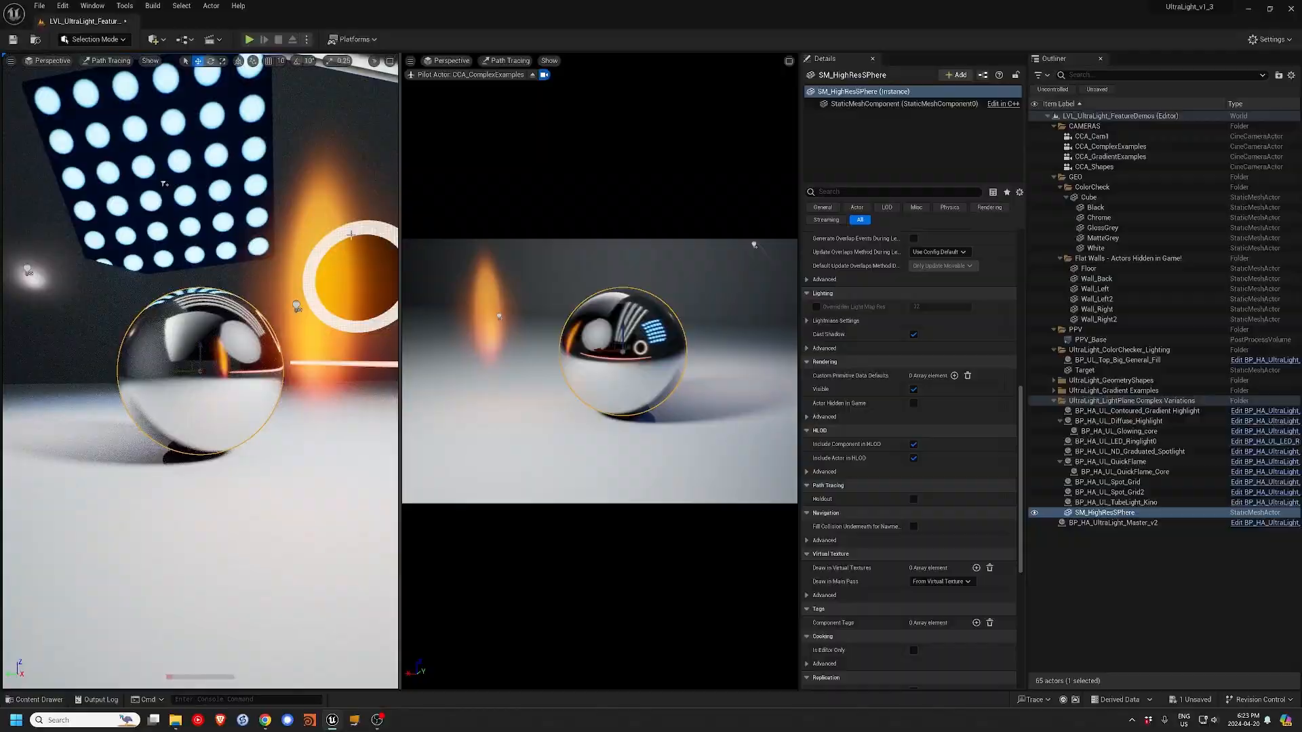
- Select the LED ring light and check only its modified properties, restoring the full property list
{"action": "left_click", "coordinate": [296, 307]}
{"action": "right_click_drag", "start_coordinate": [346, 279], "coordinate": [346, 273]}
{"action": "key", "text": "w"}
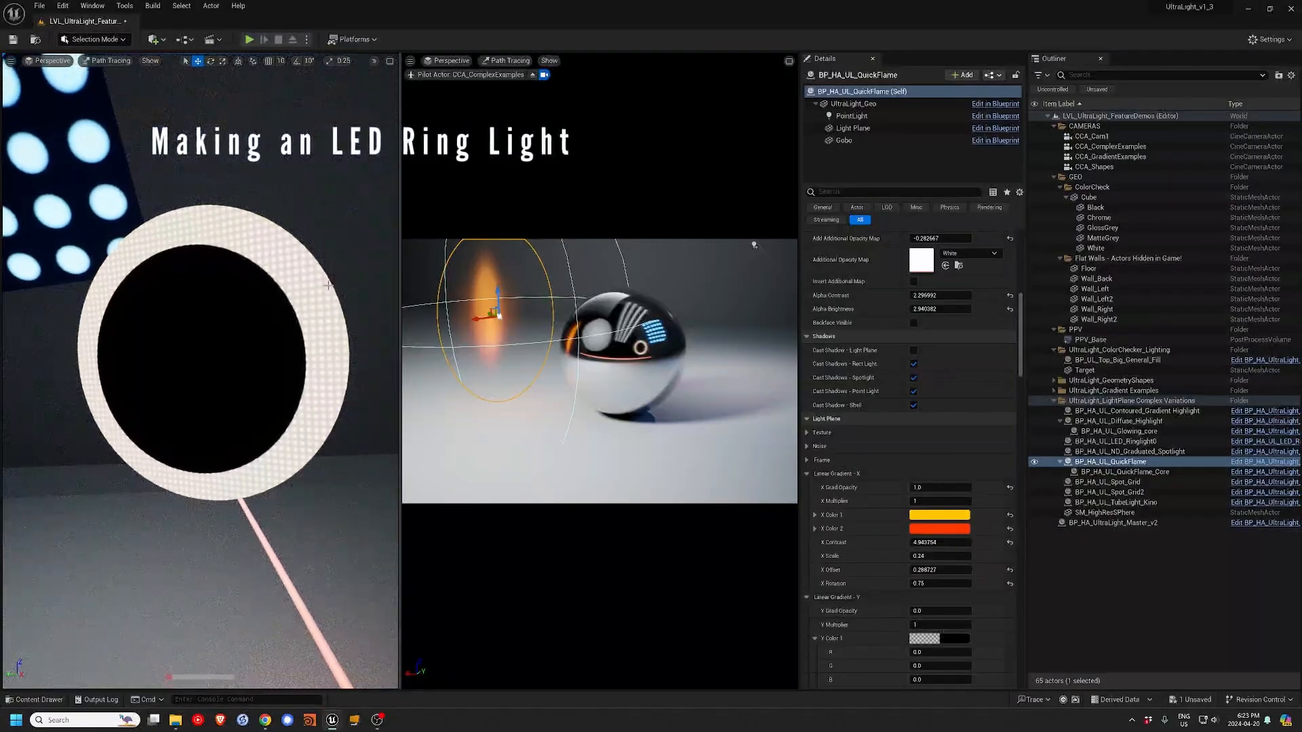
{"action": "left_click", "coordinate": [329, 285]}
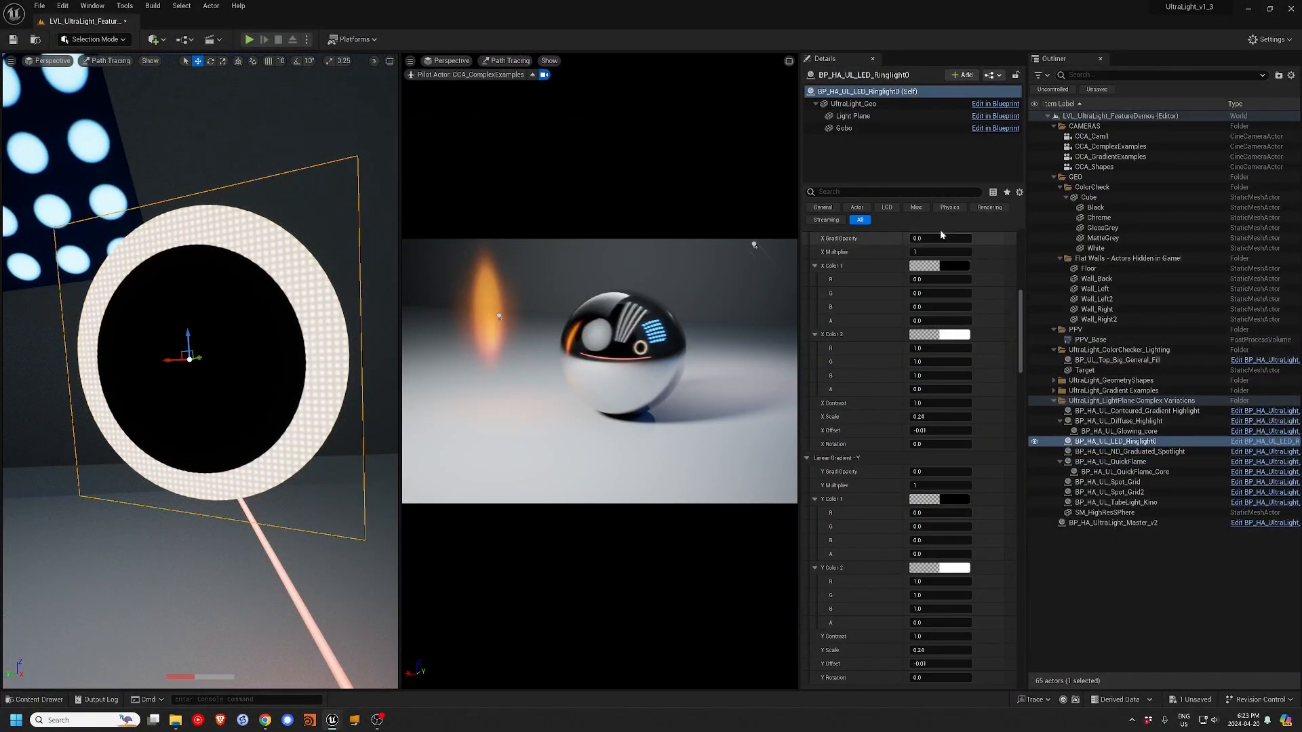
{"action": "left_click", "coordinate": [1019, 193]}
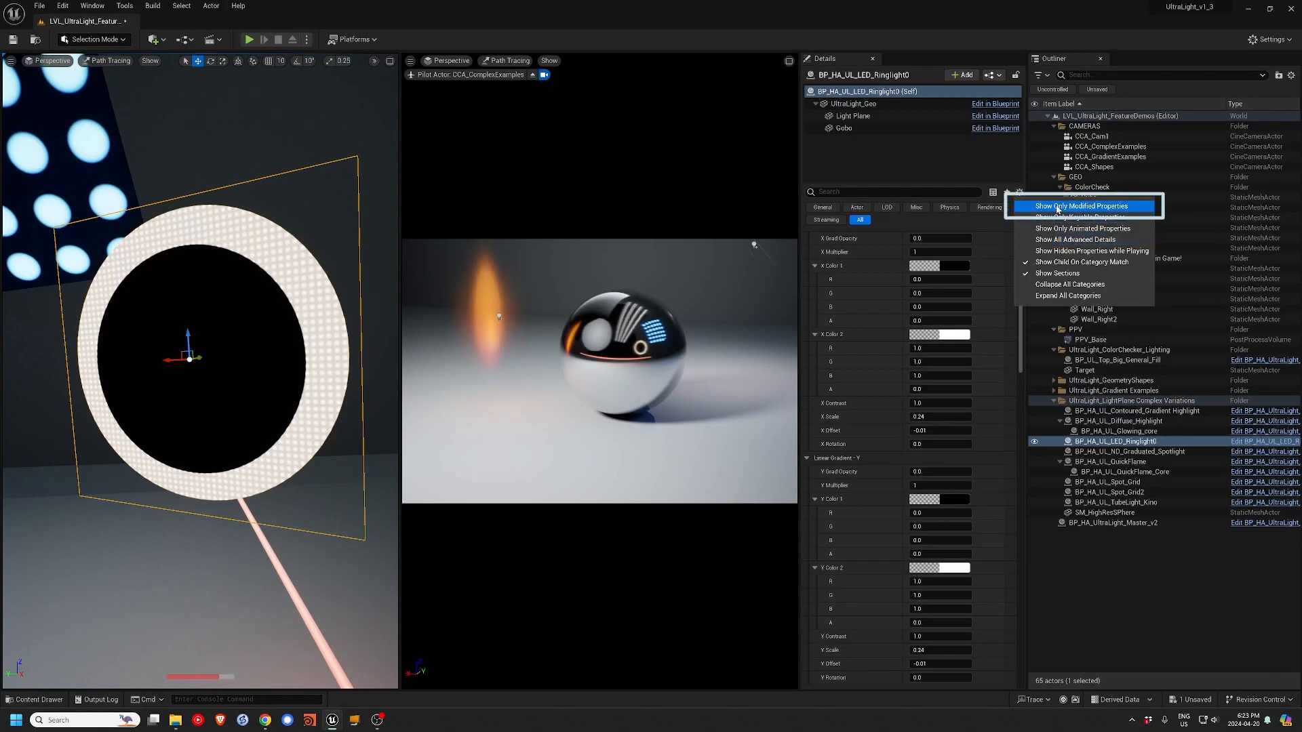
{"action": "left_click", "coordinate": [1059, 206]}
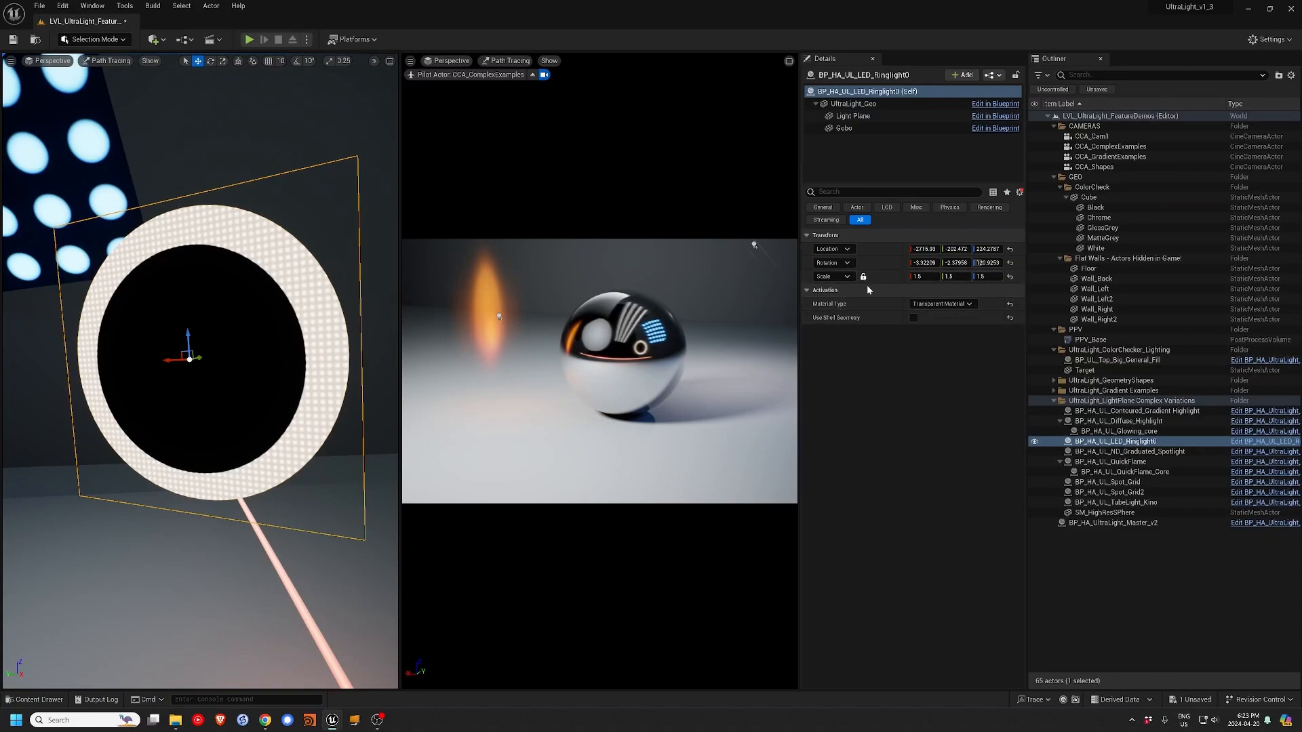
{"action": "left_click", "coordinate": [1020, 193]}
{"action": "left_click", "coordinate": [1038, 209]}
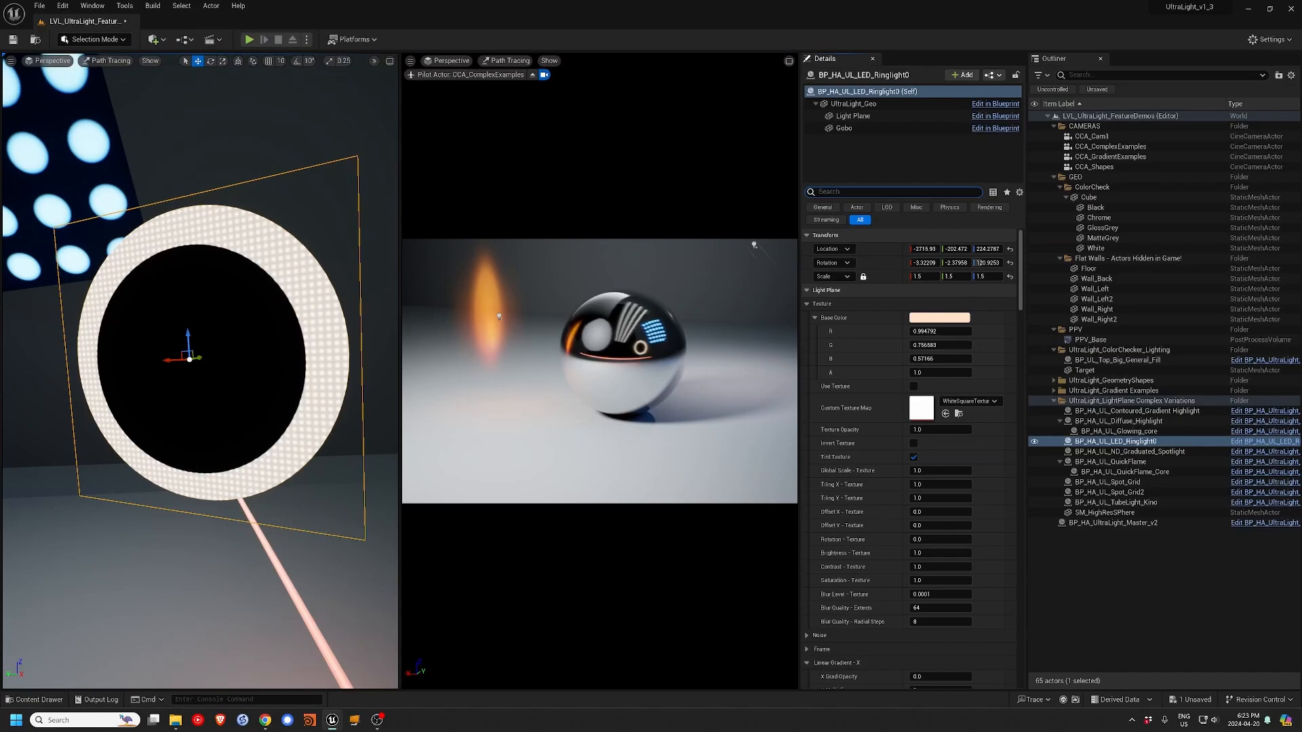
- Set the ring light's radial Spot Multiplier to 46 and inspect its Gobo and Light Plane components
{"action": "type", "text": "i"}
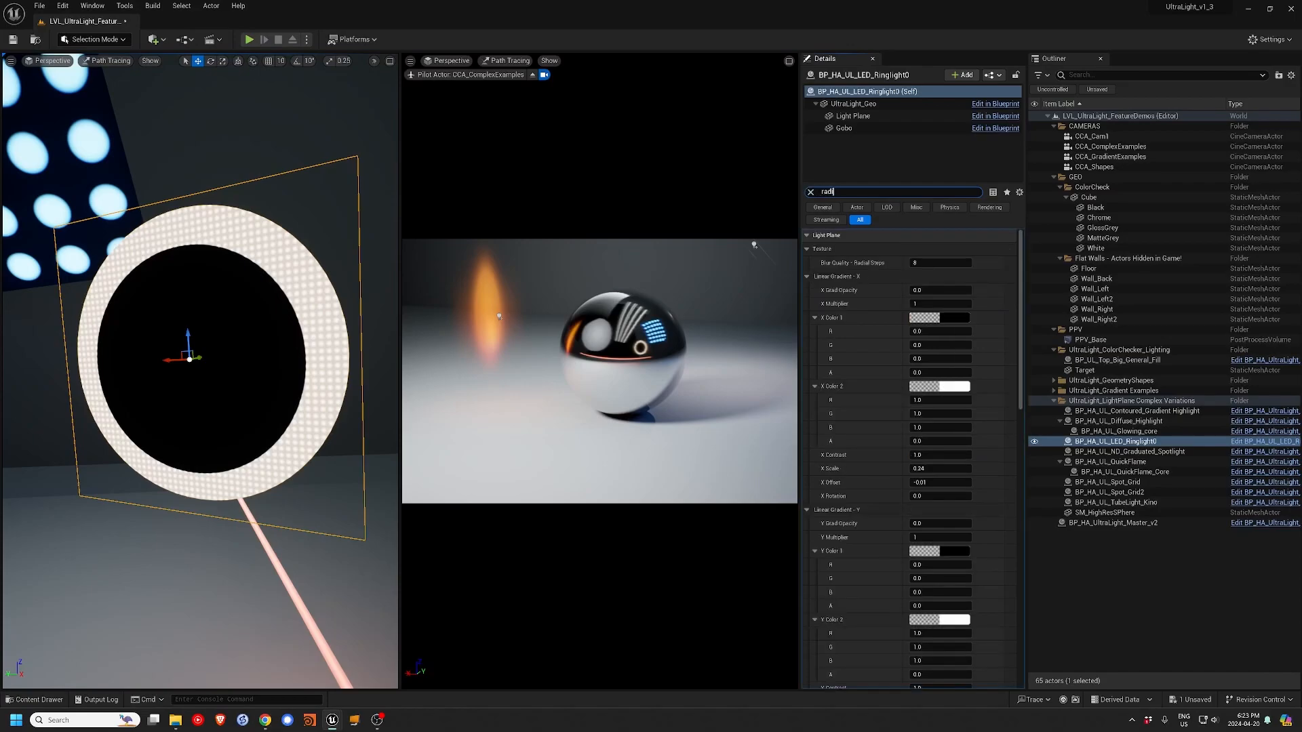
{"action": "type", "text": "al"}
{"action": "mouse_move", "coordinate": [921, 304]}
{"action": "left_mouse_down"}
{"action": "mouse_move", "coordinate": [882, 304]}
{"action": "mouse_move", "coordinate": [916, 304]}
{"action": "left_mouse_up"}
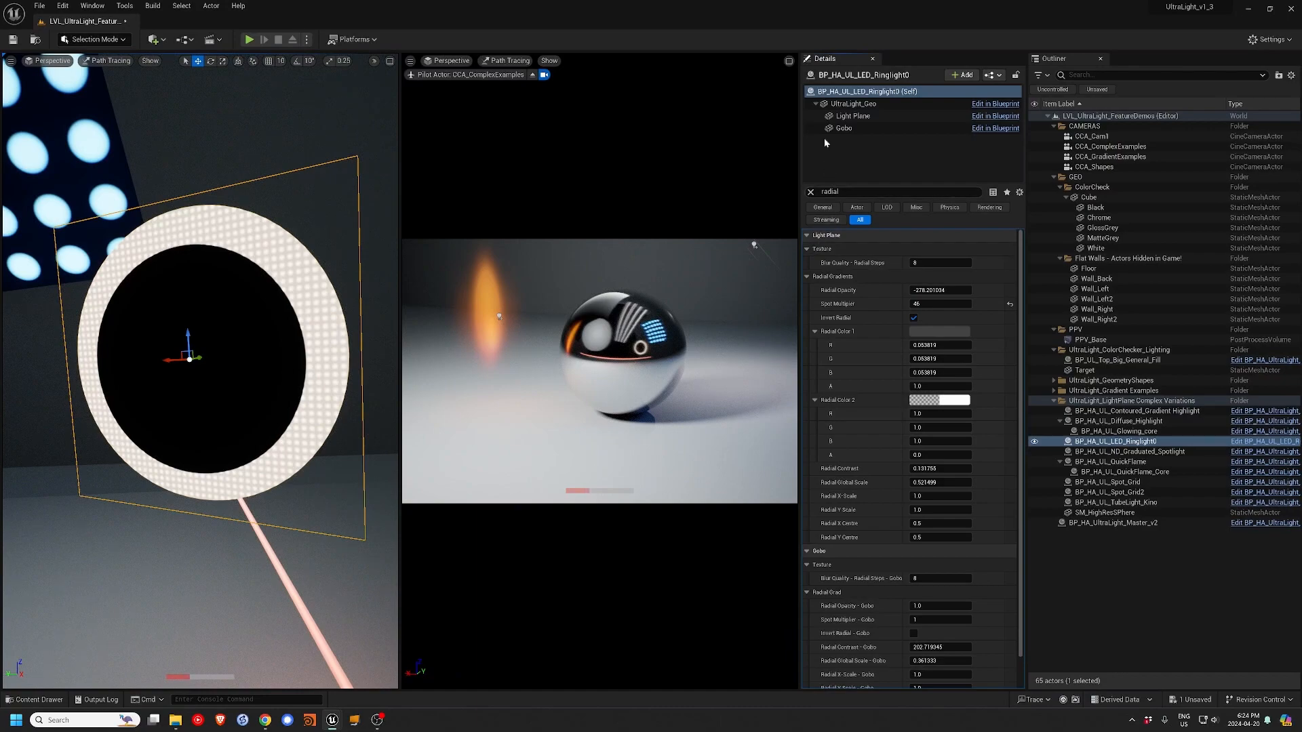
{"action": "left_click", "coordinate": [844, 128]}
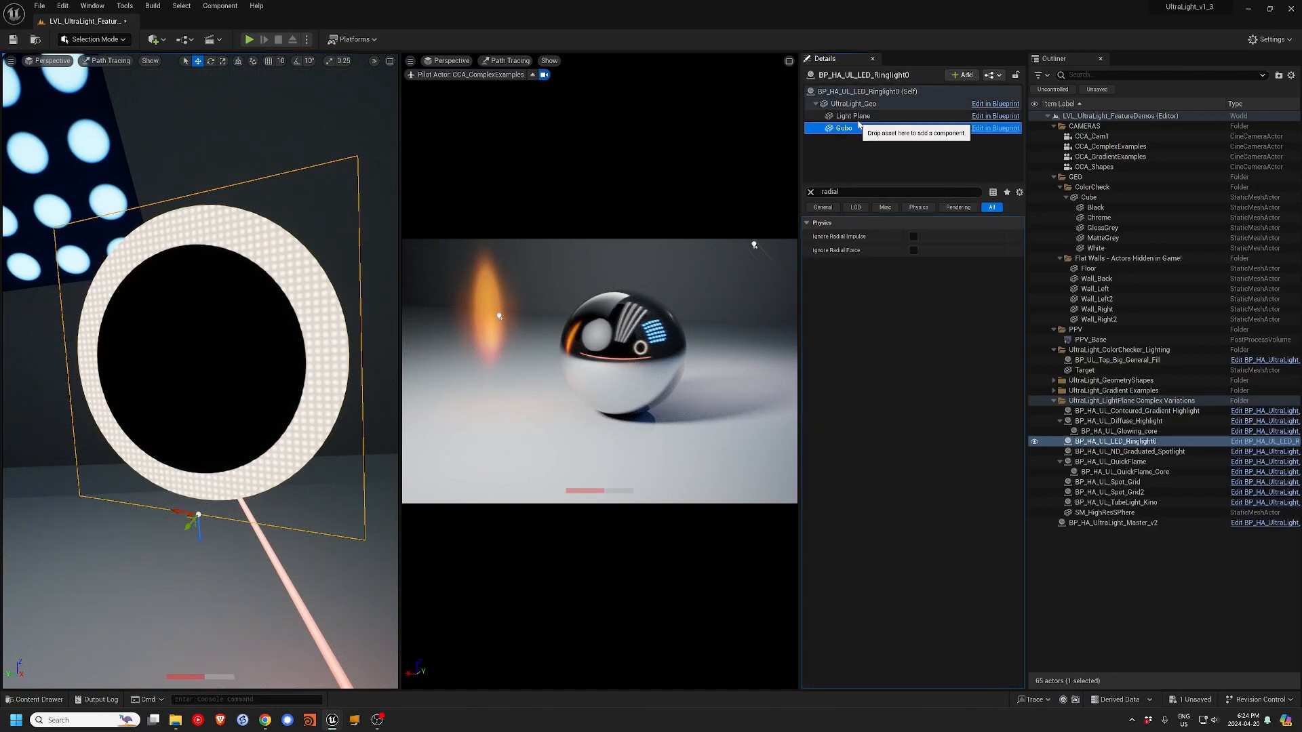
{"action": "left_click", "coordinate": [853, 116]}
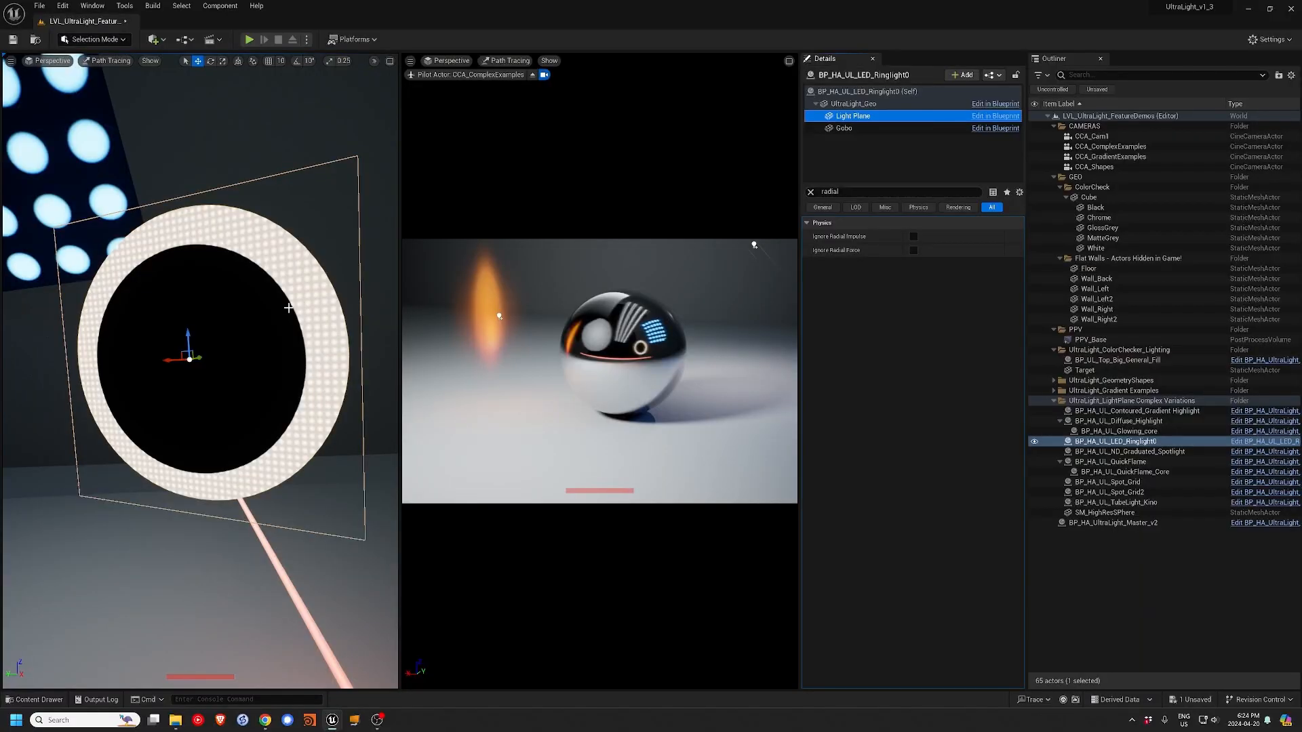
- Select the ND graduated spotlight and list all of its modified properties, without the "radial" filter
{"action": "key", "text": "s"}
{"action": "right_click_drag", "start_coordinate": [285, 369], "coordinate": [359, 370]}
{"action": "left_click_drag", "start_coordinate": [200, 369], "coordinate": [346, 373], "text": "alt"}
{"action": "left_click", "coordinate": [104, 169]}
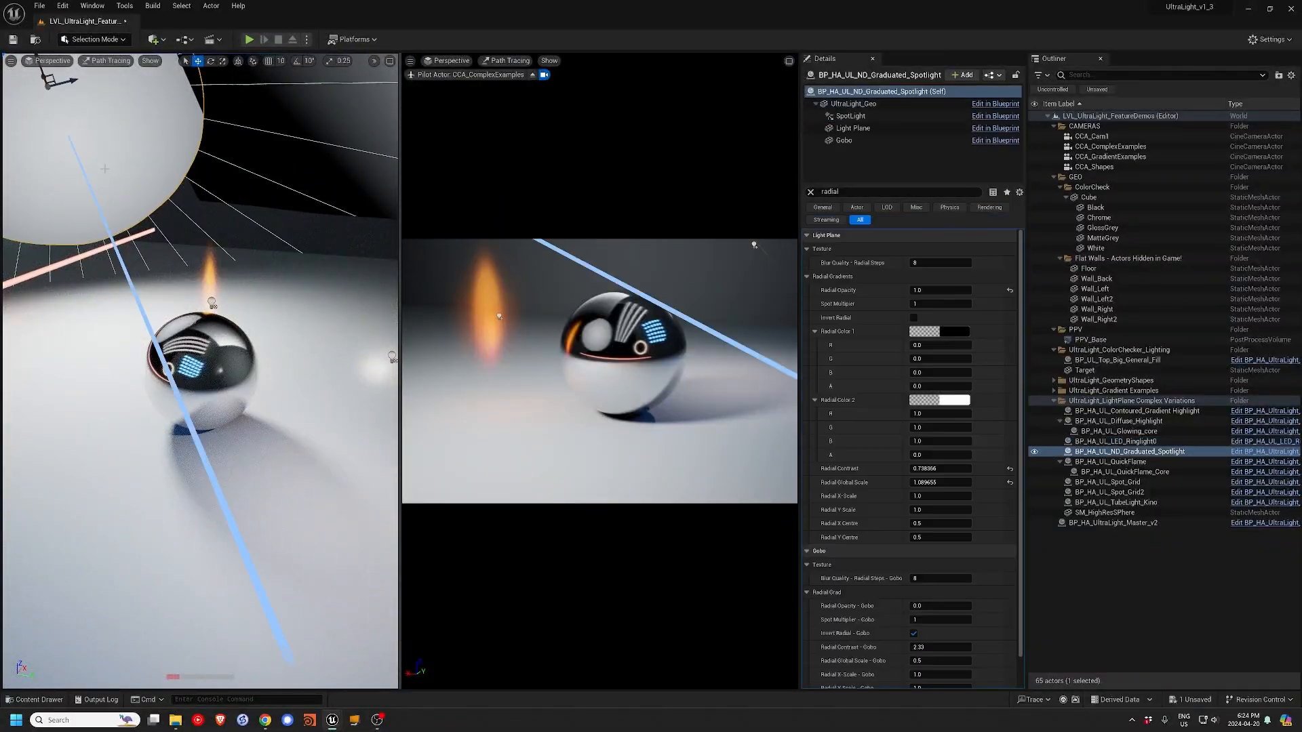
{"action": "mouse_move", "coordinate": [89, 174]}
{"action": "right_mouse_down"}
{"action": "mouse_move", "coordinate": [135, 193]}
{"action": "mouse_move", "coordinate": [176, 241]}
{"action": "mouse_move", "coordinate": [88, 174]}
{"action": "mouse_move", "coordinate": [107, 197]}
{"action": "right_mouse_up"}
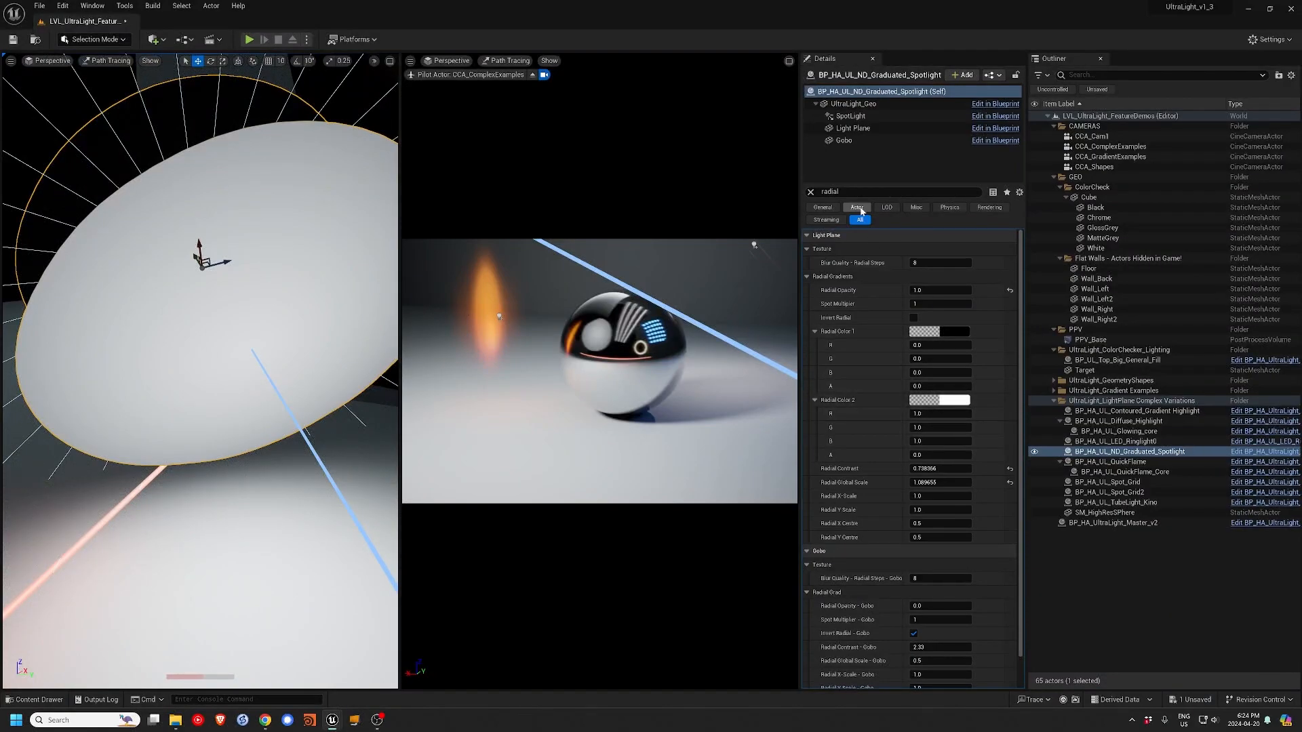
{"action": "left_click", "coordinate": [1019, 192]}
{"action": "left_click", "coordinate": [1043, 207]}
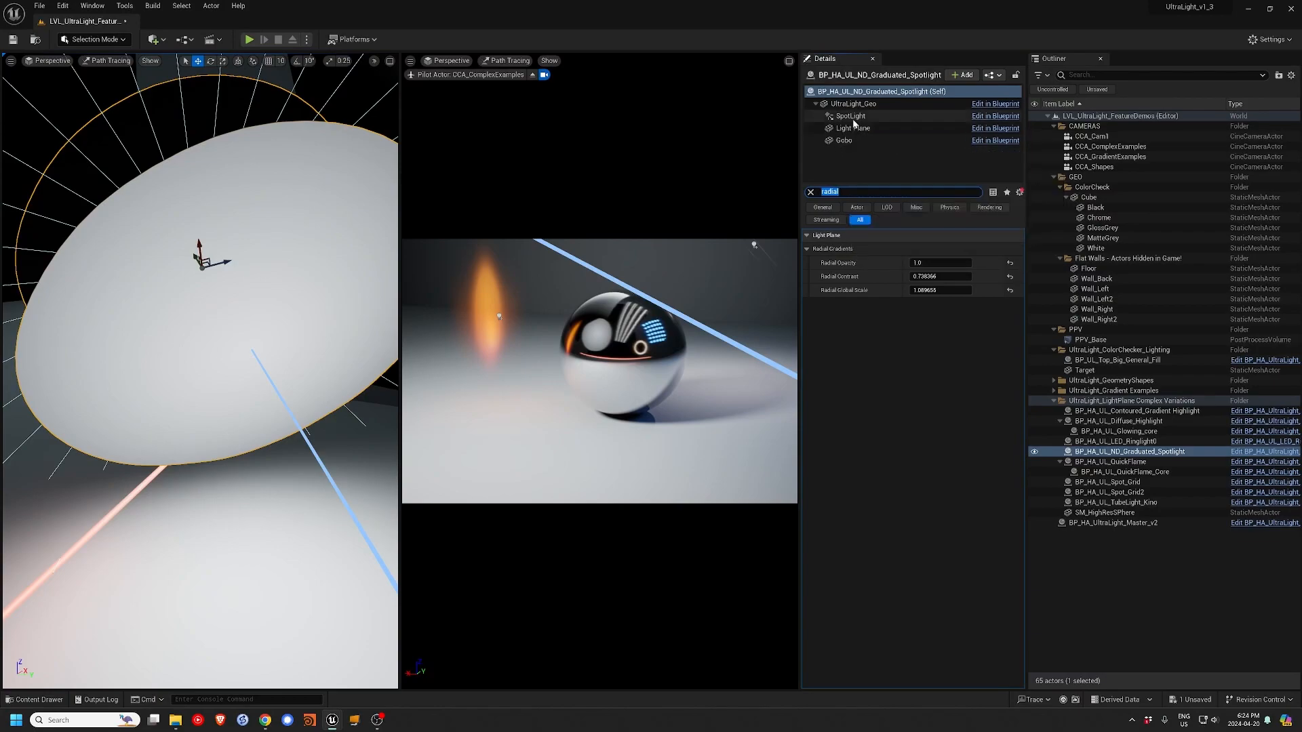
{"action": "left_click", "coordinate": [810, 192]}
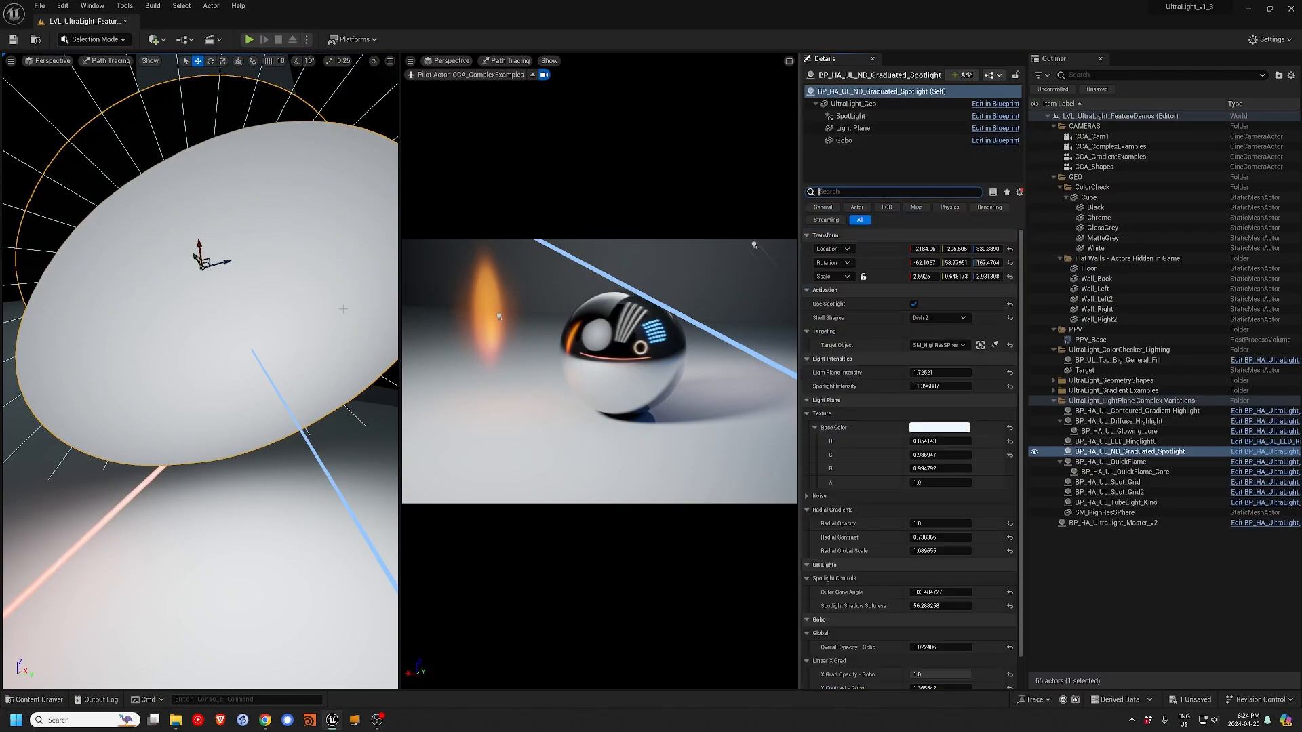
- Compare the spotlight's light plane with Noise Opacity at 0, leaving the value at 1
{"action": "type", "text": "noise"}
{"action": "left_click", "coordinate": [932, 263]}
{"action": "type", "text": "0"}
{"action": "key", "text": "Return"}
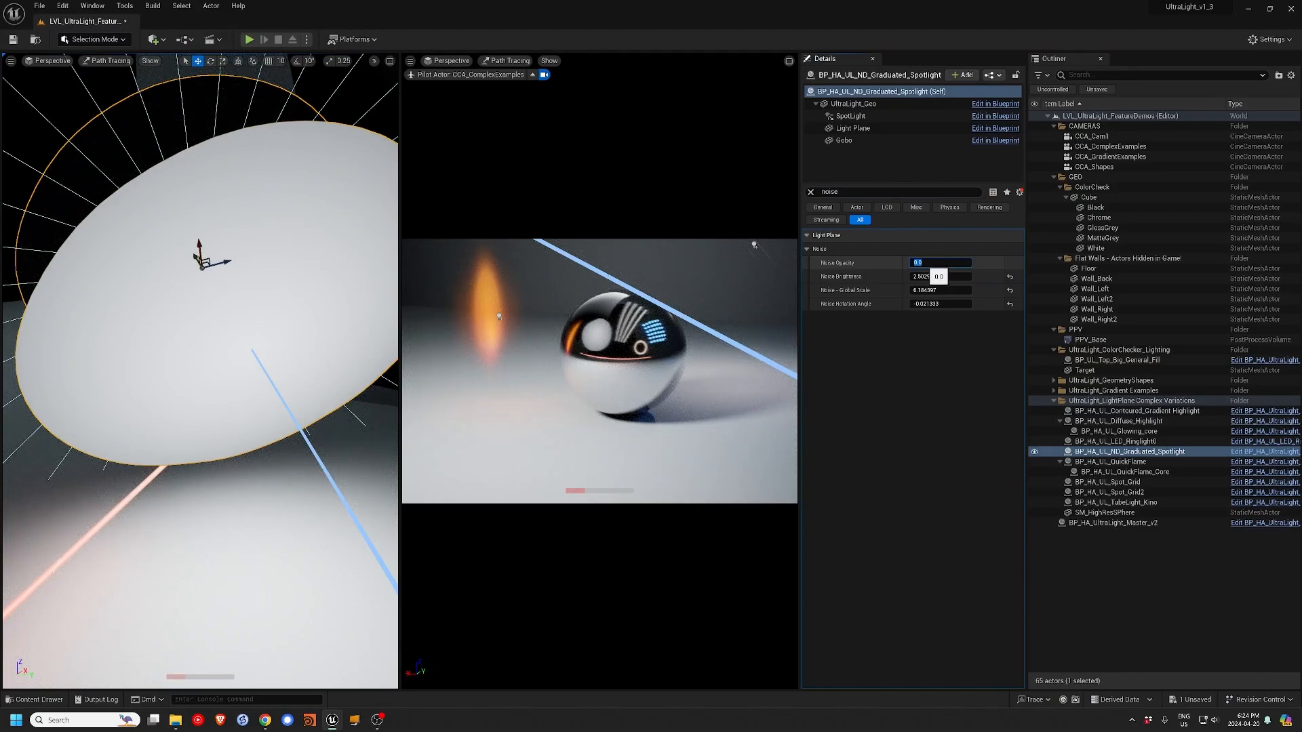
{"action": "type", "text": "1"}
{"action": "key", "text": "Return"}
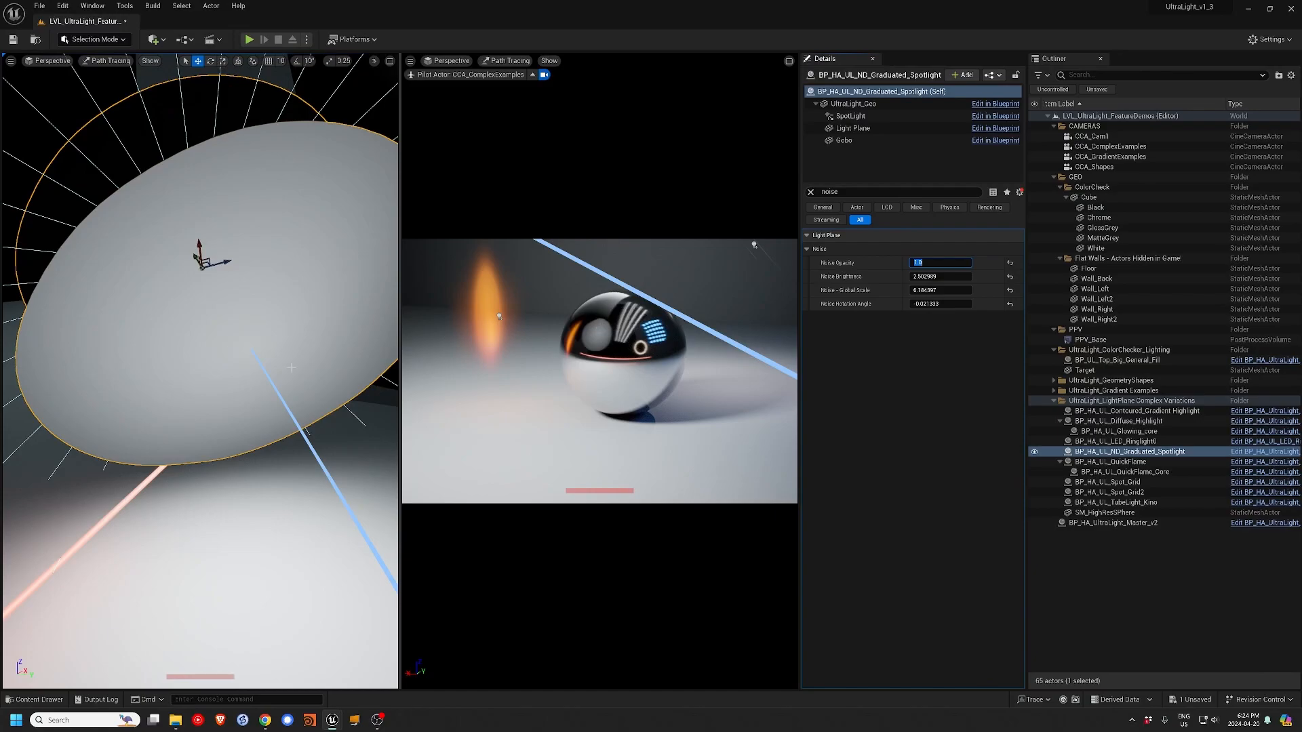
- Hide the ND graduated spotlight and list all modified properties of the QuickFlame light, without the "noise" filter
{"action": "left_click", "coordinate": [495, 308]}
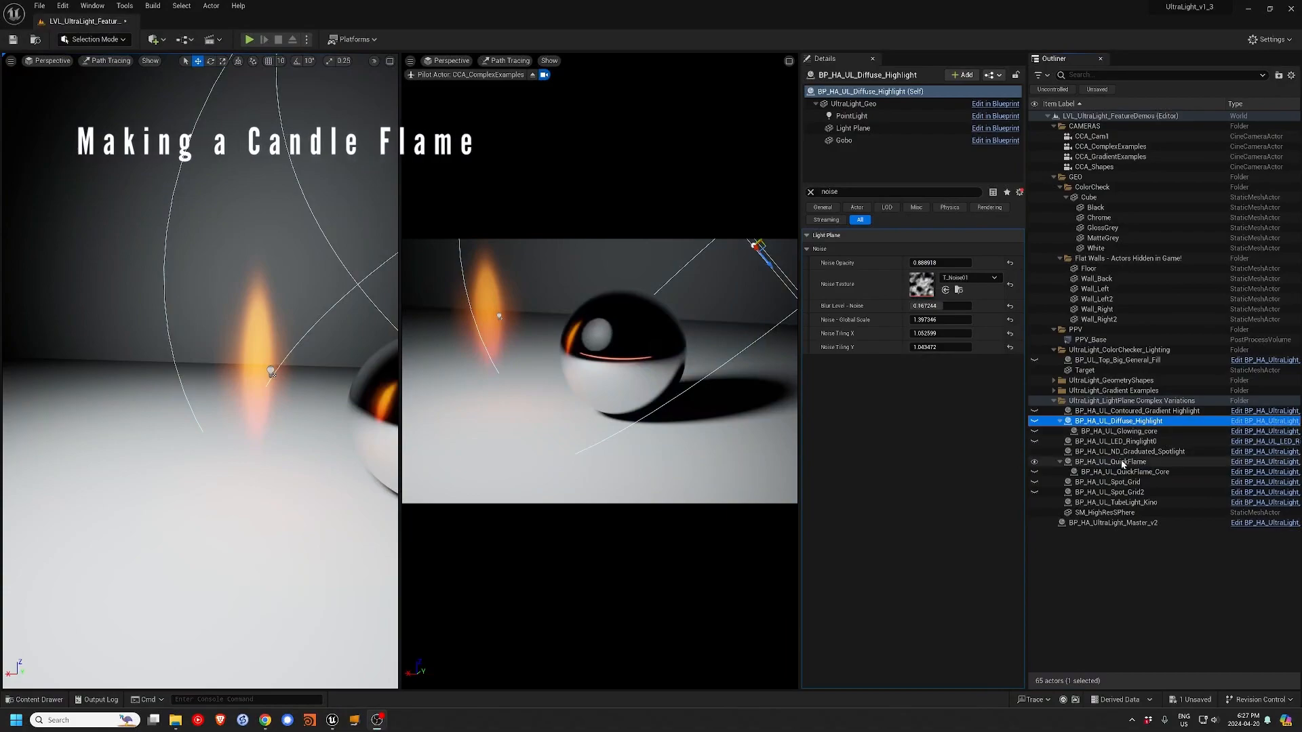
{"action": "left_click", "coordinate": [1035, 453]}
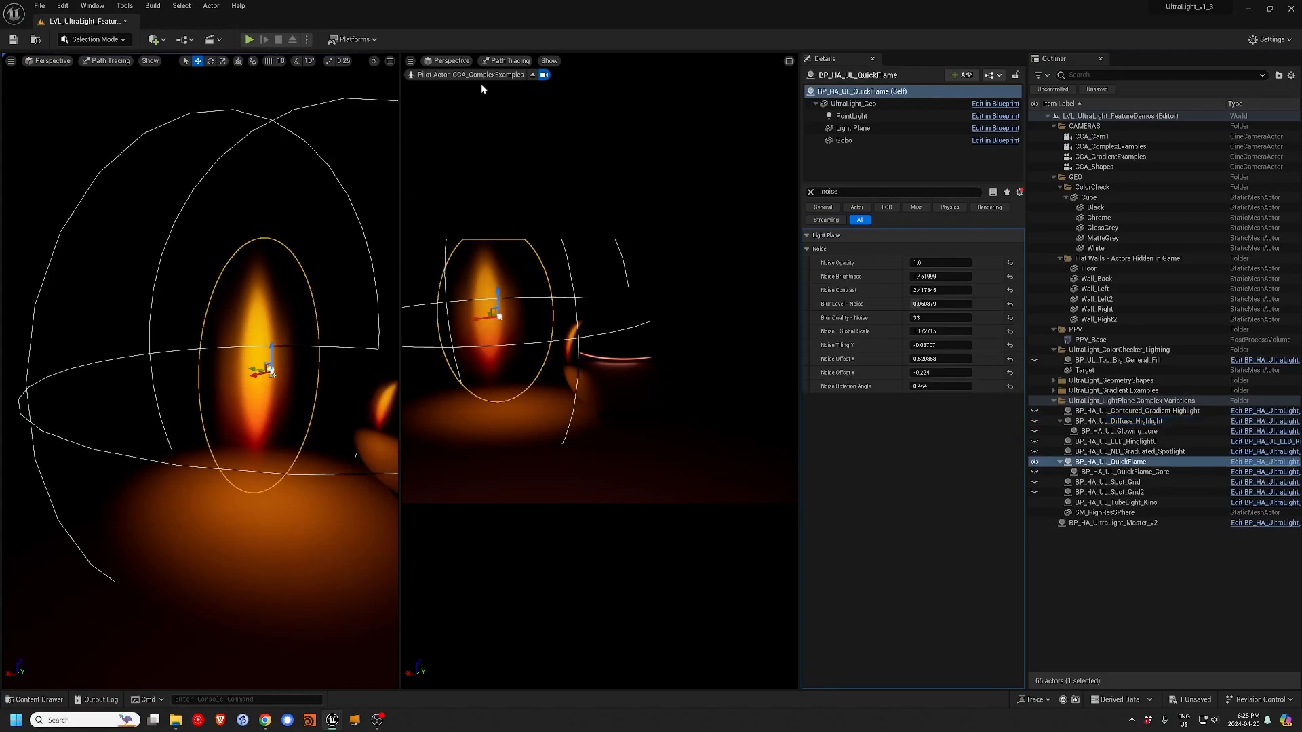
{"action": "left_click", "coordinate": [811, 192]}
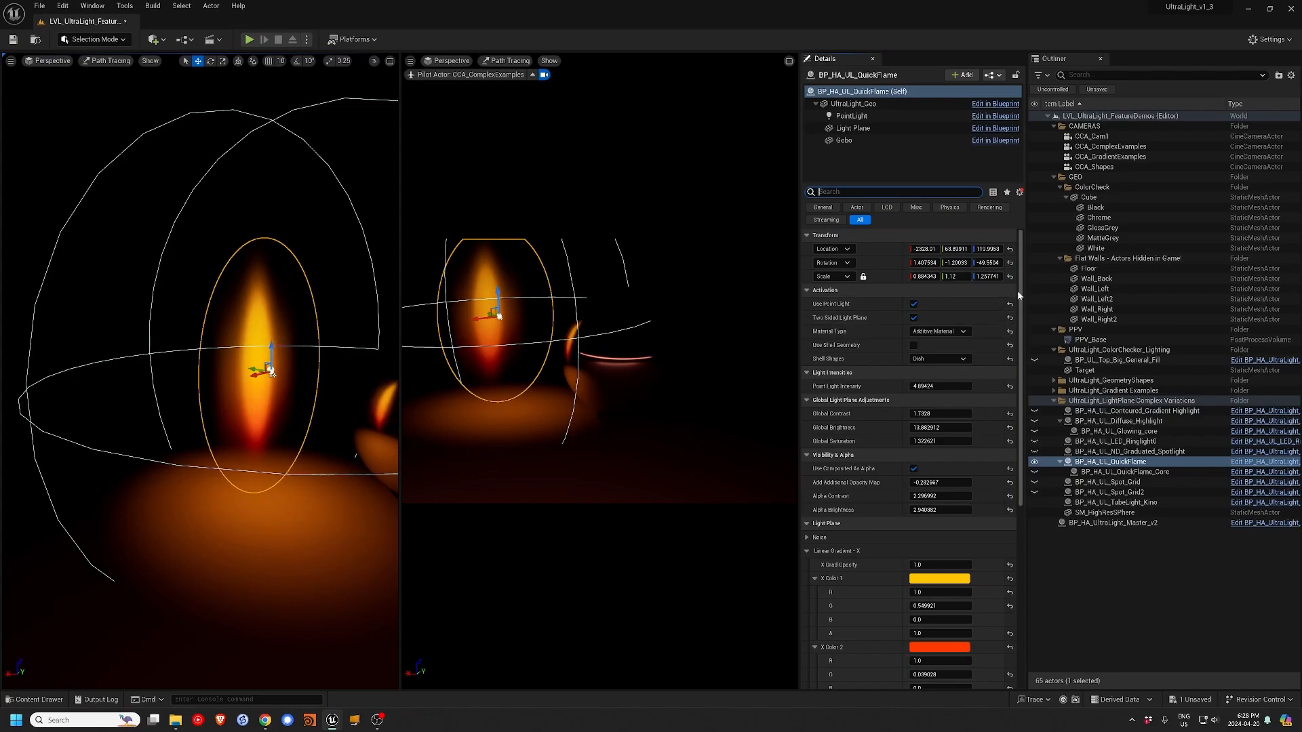
{"action": "mouse_move", "coordinate": [1020, 350]}
{"action": "left_mouse_down"}
{"action": "mouse_move", "coordinate": [1018, 529]}
{"action": "mouse_move", "coordinate": [1019, 347]}
{"action": "left_mouse_up"}
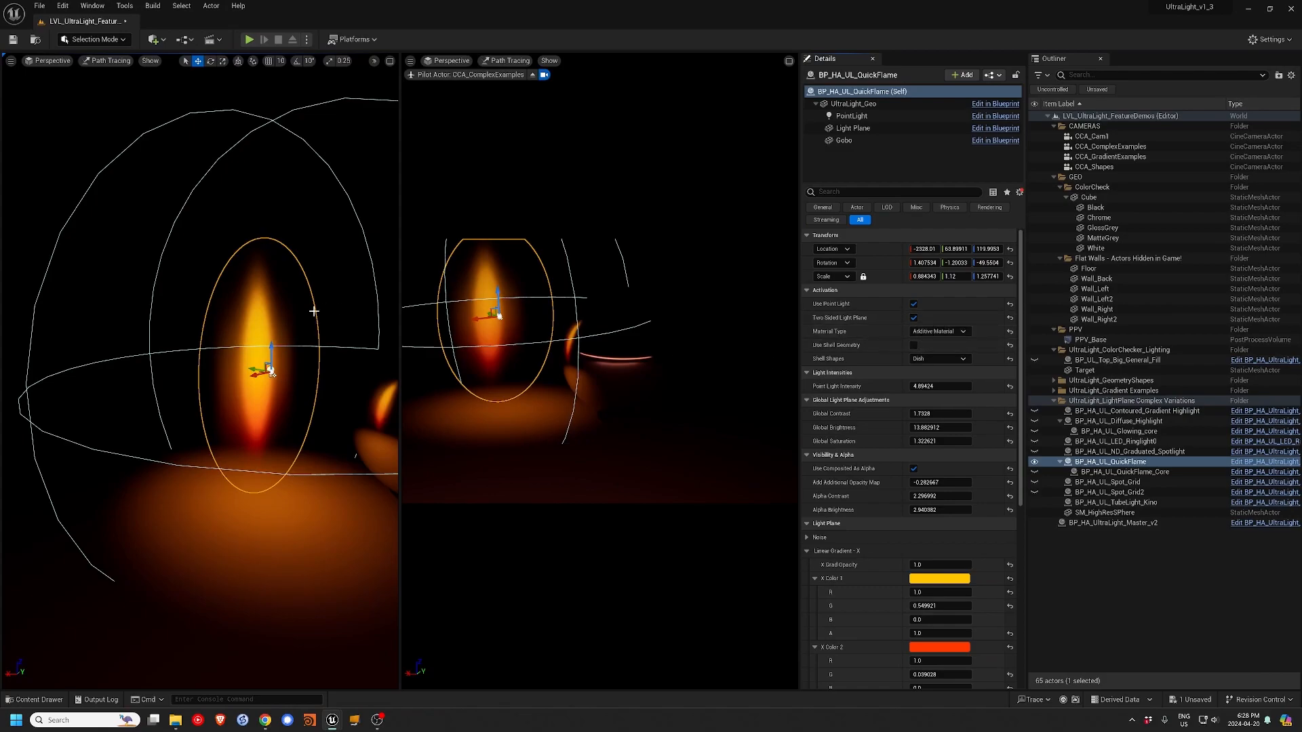
{"action": "left_click_drag", "start_coordinate": [221, 488], "coordinate": [173, 488], "text": "alt"}
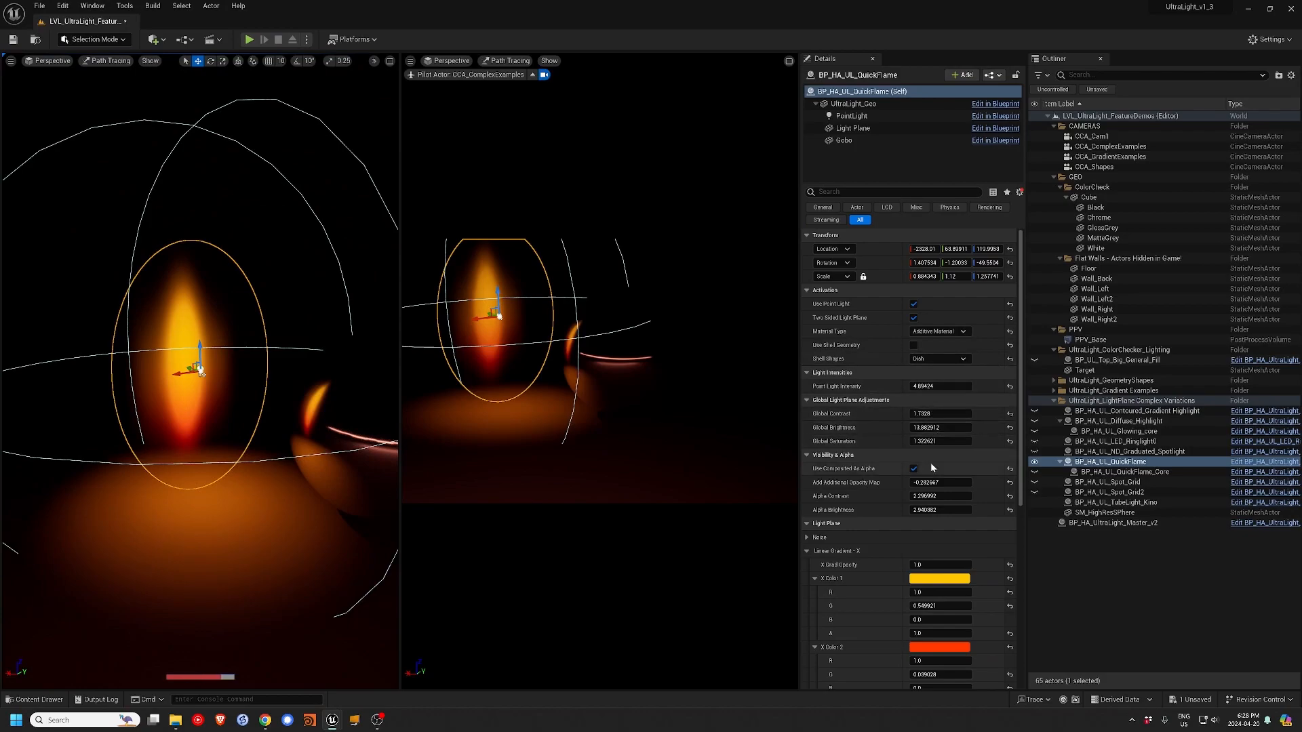
- Compare the flame with Use Point Light off and with the Basic Box shell shape, restoring the point light and the Dish shape
{"action": "left_click", "coordinate": [913, 304]}
{"action": "left_click", "coordinate": [913, 304]}
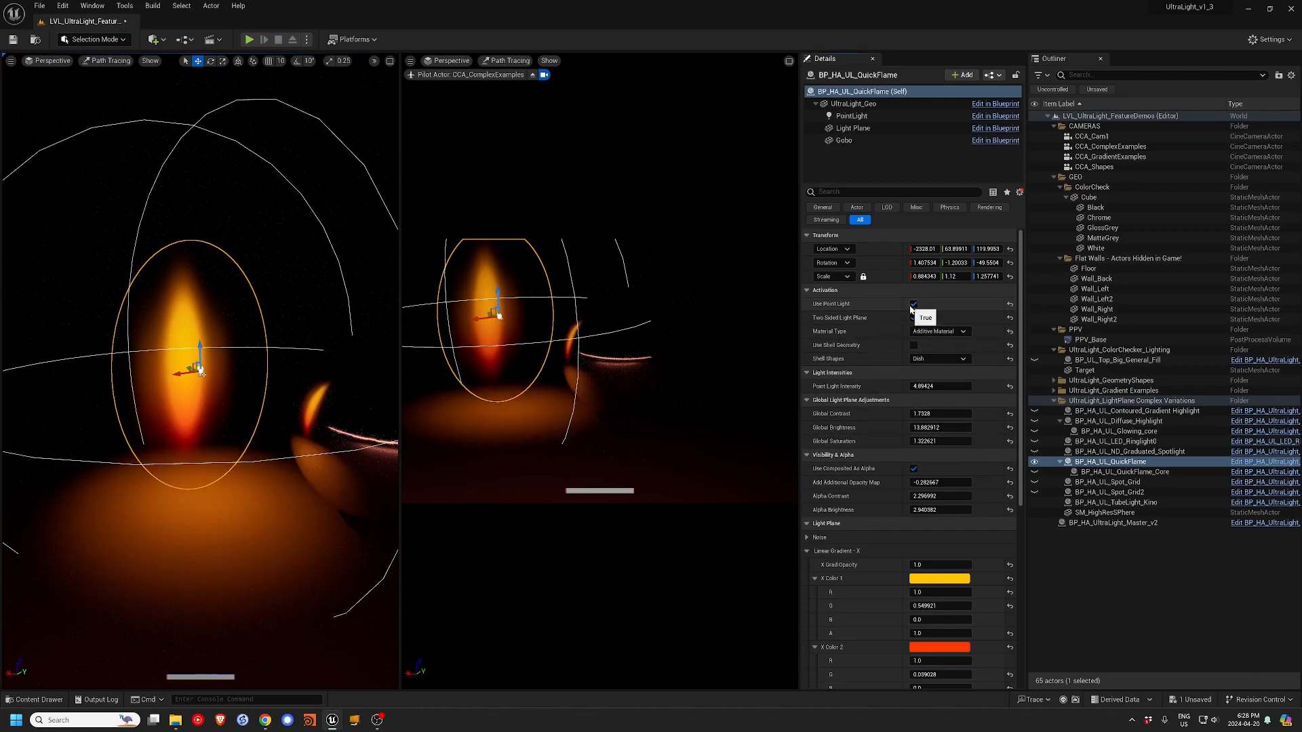
{"action": "left_click", "coordinate": [925, 360]}
{"action": "left_click", "coordinate": [922, 375]}
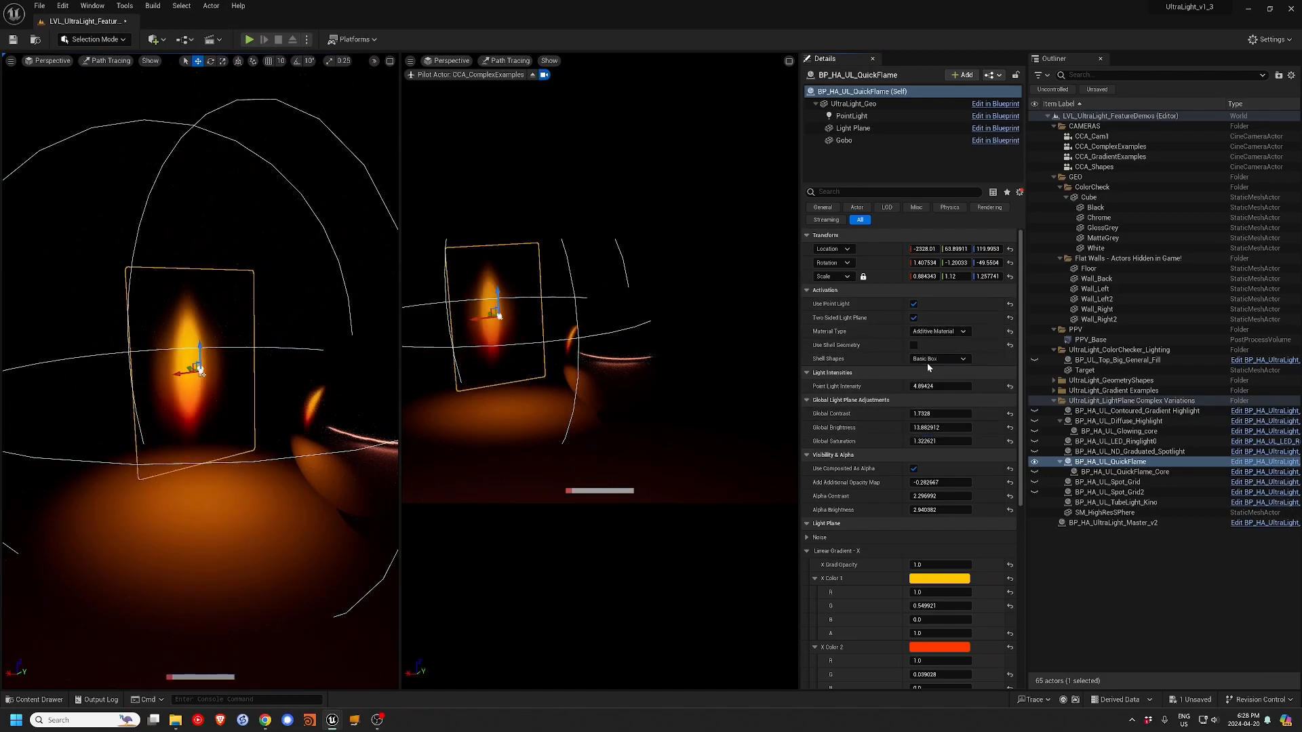
{"action": "left_click", "coordinate": [929, 360]}
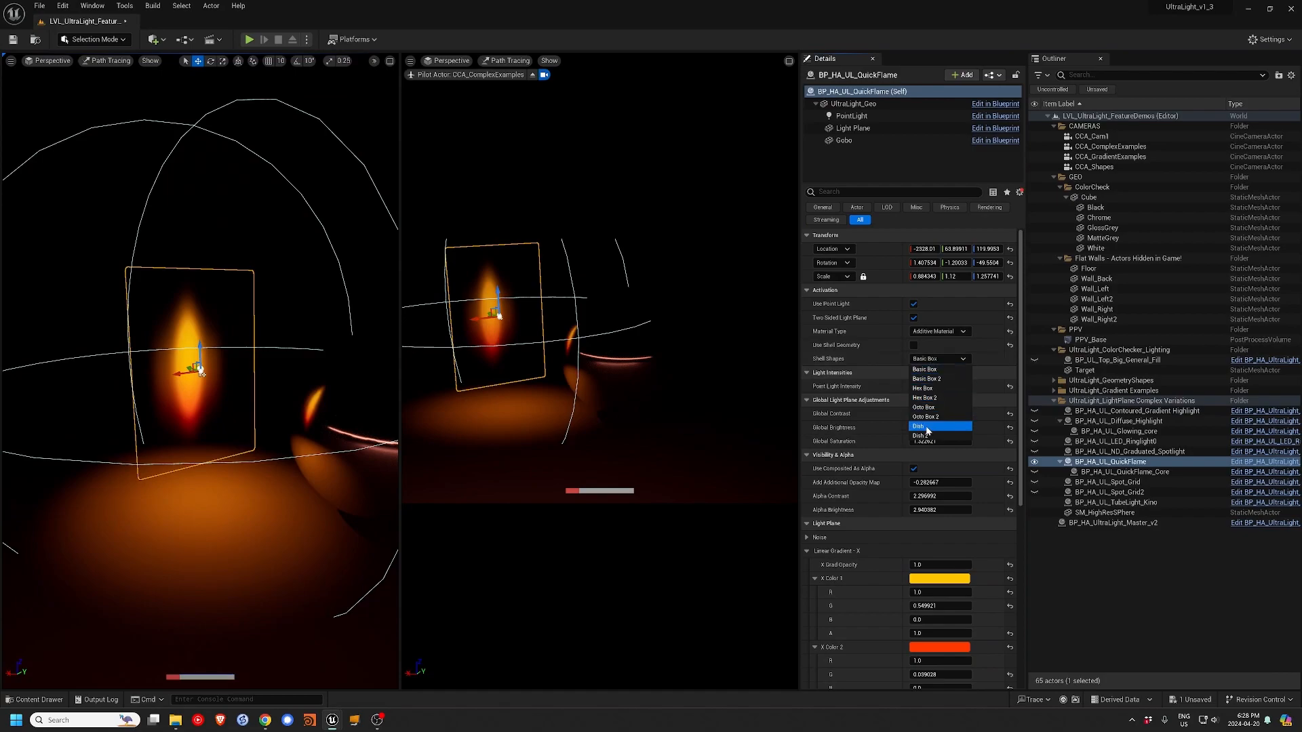
{"action": "left_click", "coordinate": [927, 427]}
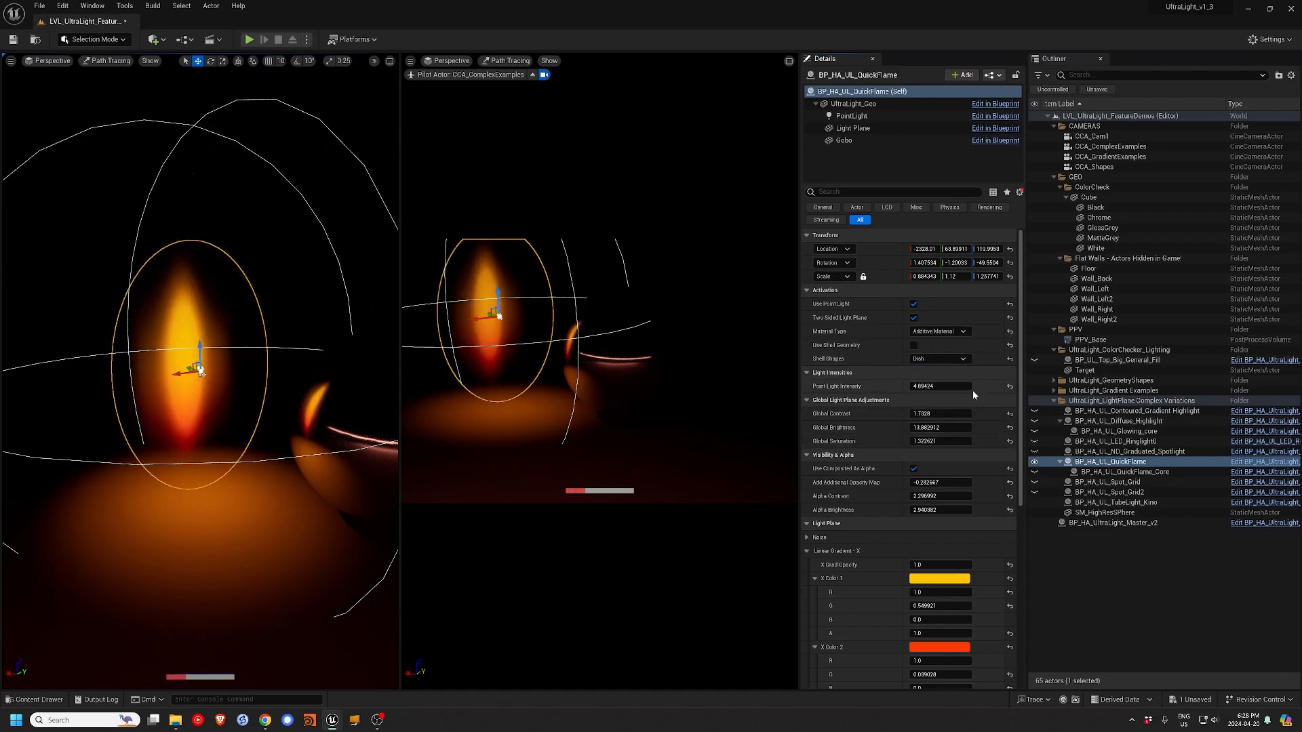
- Set the flame's Point Light Intensity to about 4.68 and its Point Light Attenuation Radius to about 264.72
{"action": "mouse_move", "coordinate": [939, 386]}
{"action": "left_mouse_down"}
{"action": "mouse_move", "coordinate": [918, 386]}
{"action": "mouse_move", "coordinate": [949, 386]}
{"action": "left_mouse_up"}
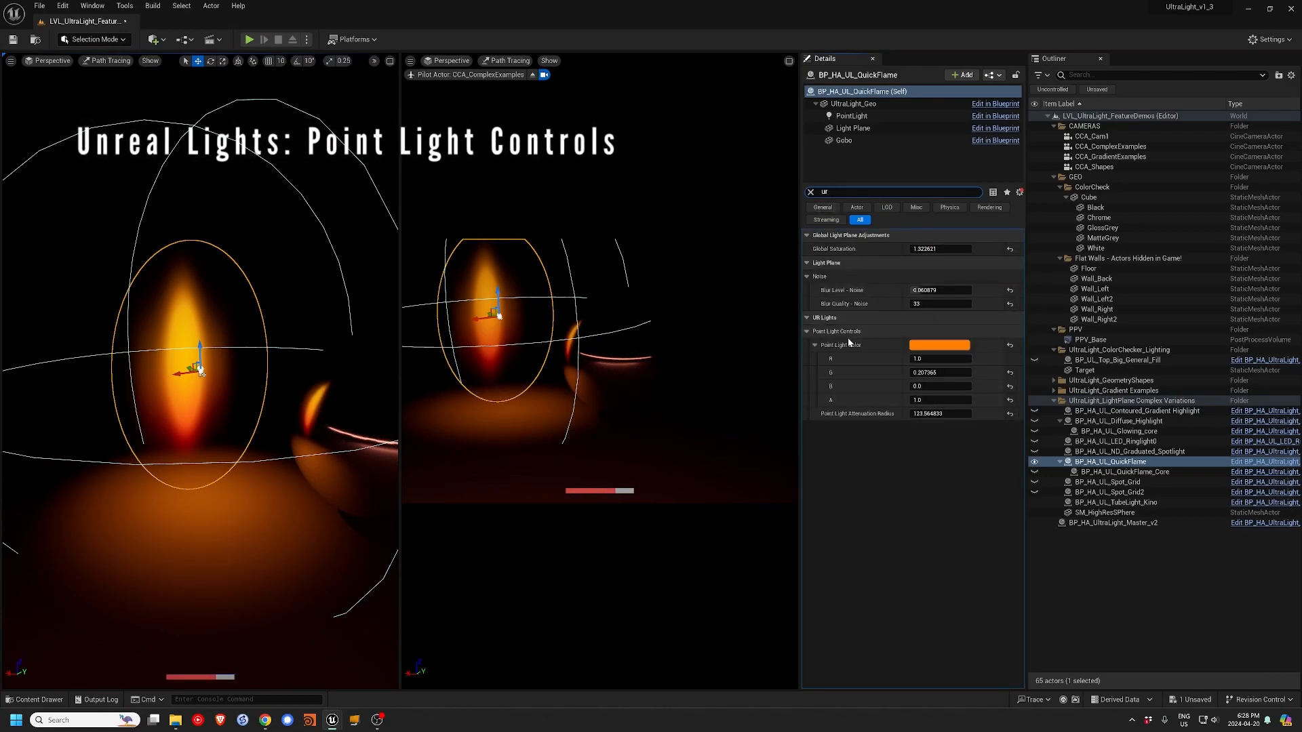
{"action": "left_click_drag", "start_coordinate": [925, 414], "coordinate": [960, 413]}
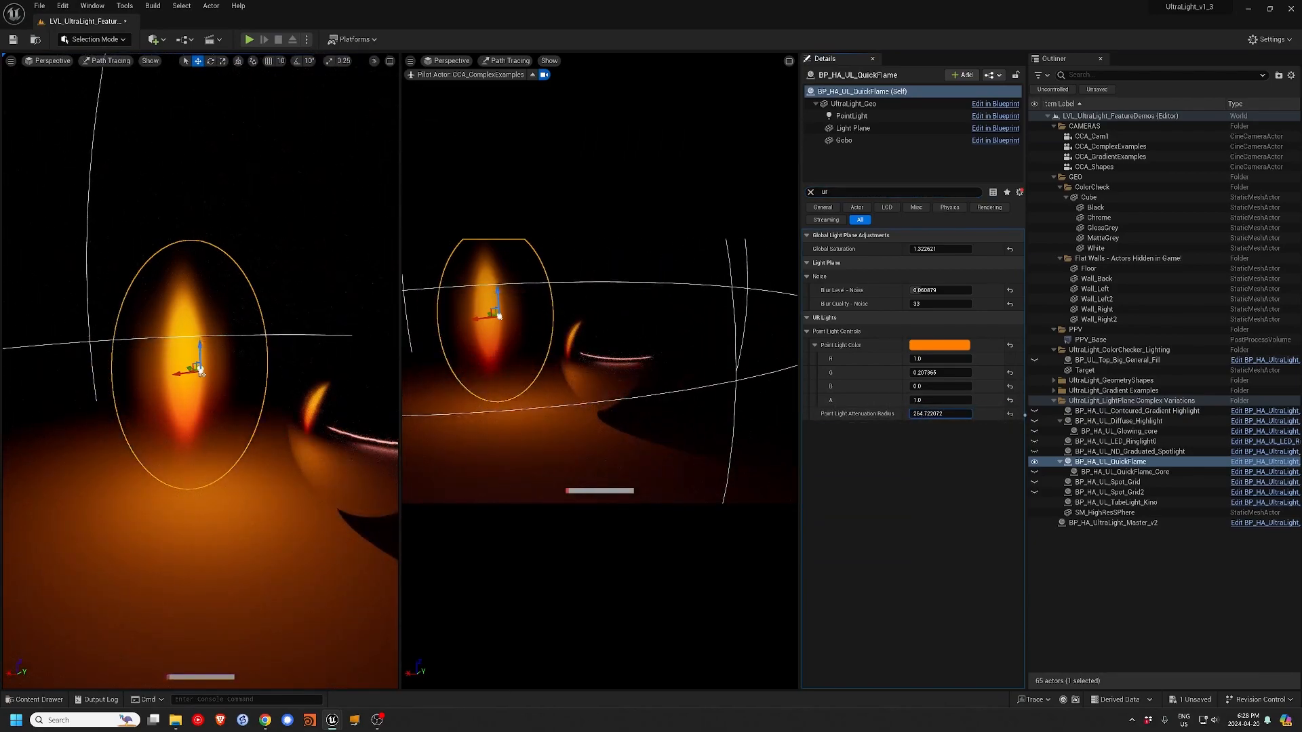
{"action": "left_click", "coordinate": [811, 192]}
- Compare the flame with Use Composited As Alpha turned off, leaving the option enabled
{"action": "scroll", "coordinate": [942, 366], "scroll_direction": "down", "scroll_amount": 5}
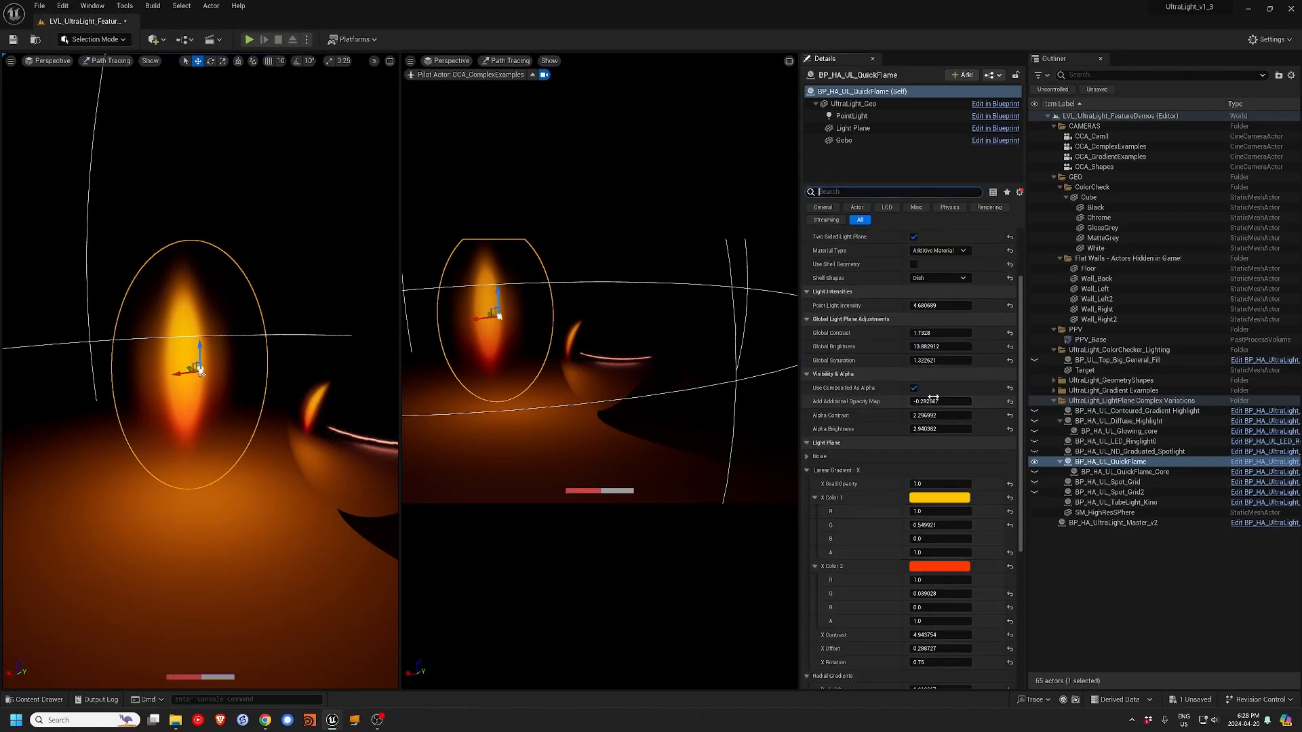
{"action": "scroll", "coordinate": [939, 379], "scroll_direction": "down", "scroll_amount": 1}
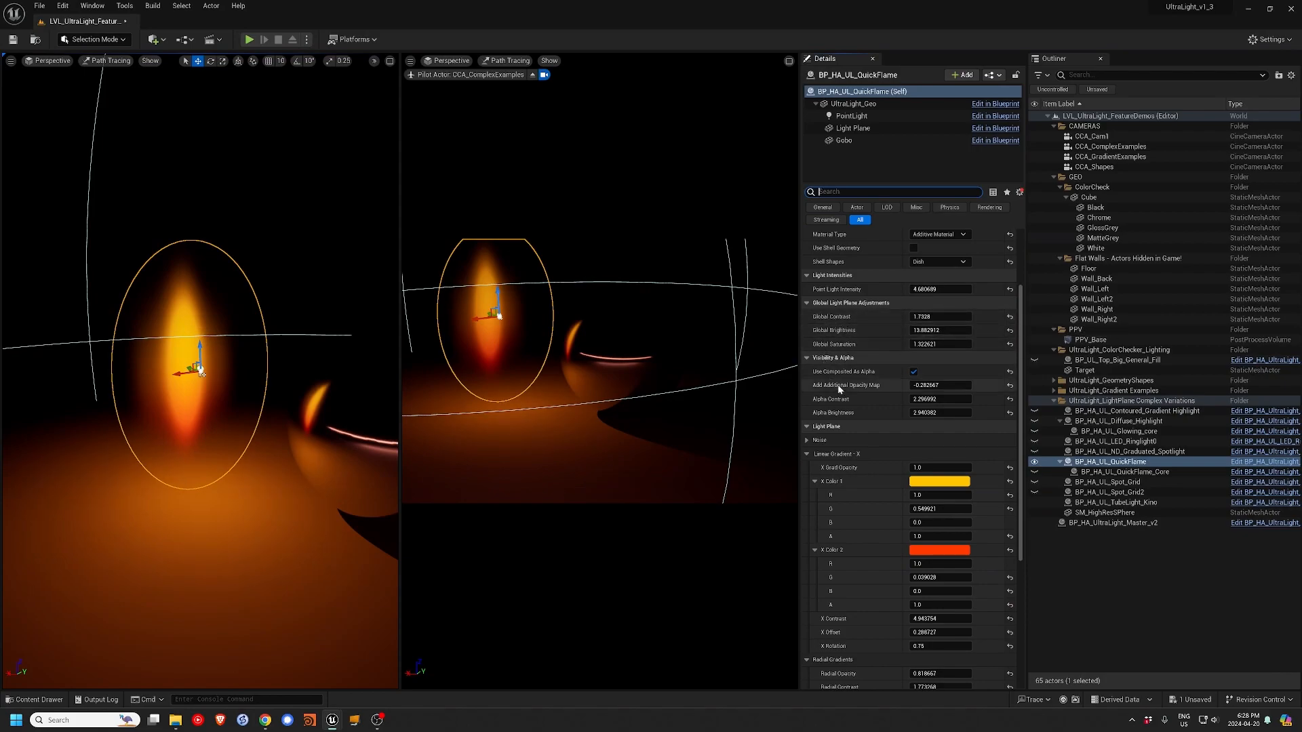
{"action": "left_click", "coordinate": [915, 373]}
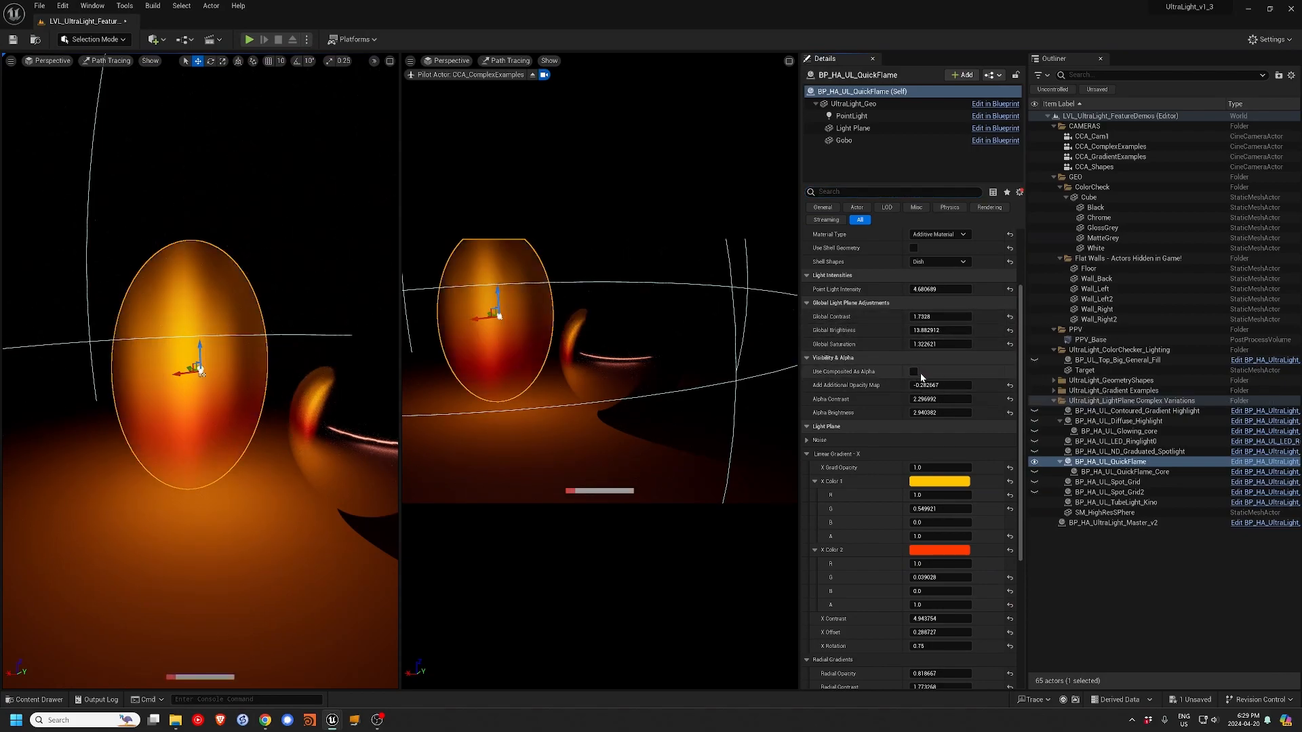
{"action": "left_click", "coordinate": [914, 372]}
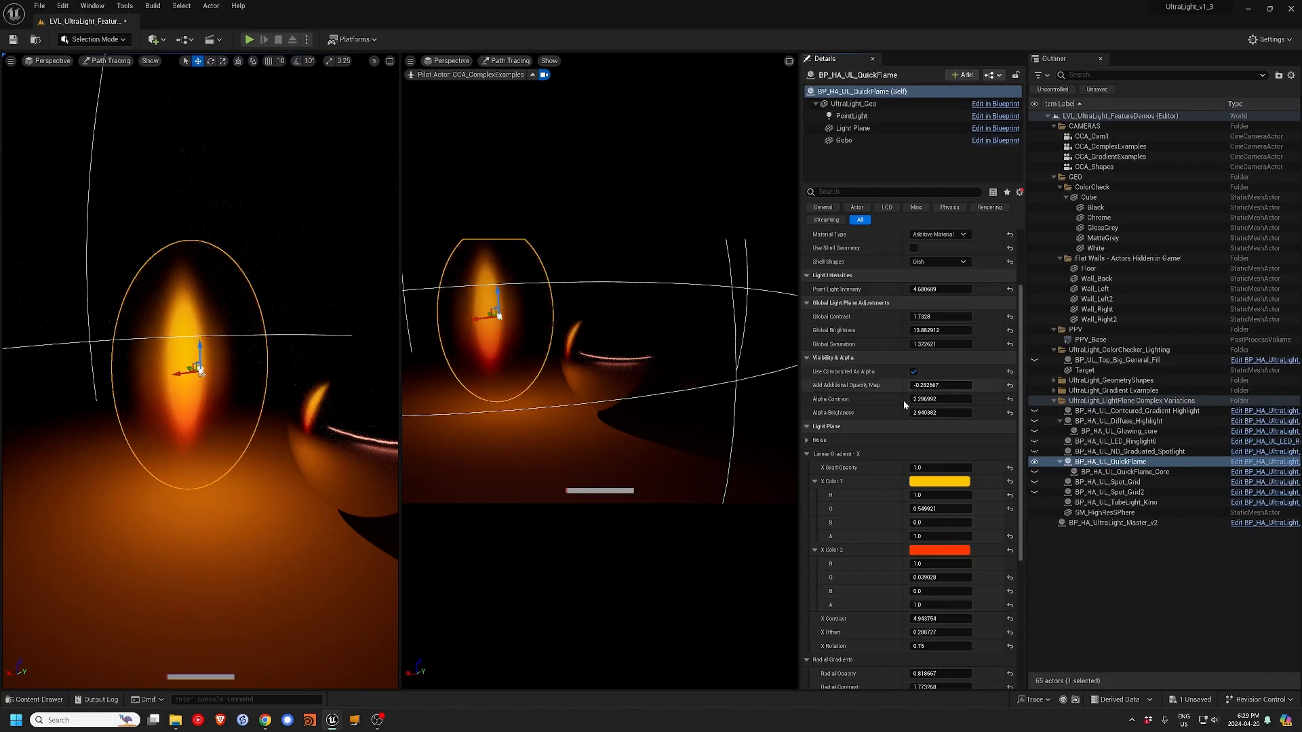
- Compare the flame with the linear gradient's X Grad Opacity at 0, leaving the value at 1
{"action": "left_click", "coordinate": [929, 472]}
{"action": "type", "text": "0"}
{"action": "key", "text": "Return"}
{"action": "type", "text": "1"}
{"action": "key", "text": "Return"}
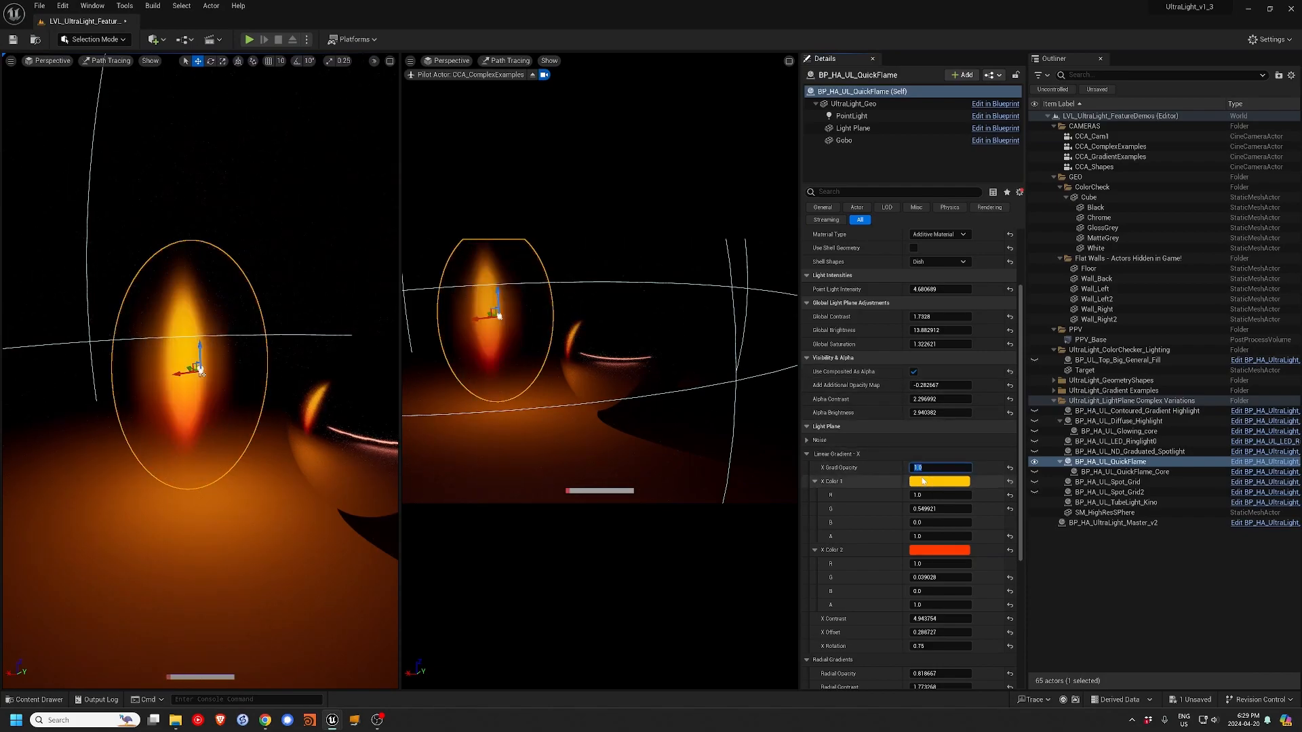
- Collapse the Linear Gradient - X properties and compare the flame with Radial Opacity at 0, restoring the previous value
{"action": "left_click", "coordinate": [807, 456]}
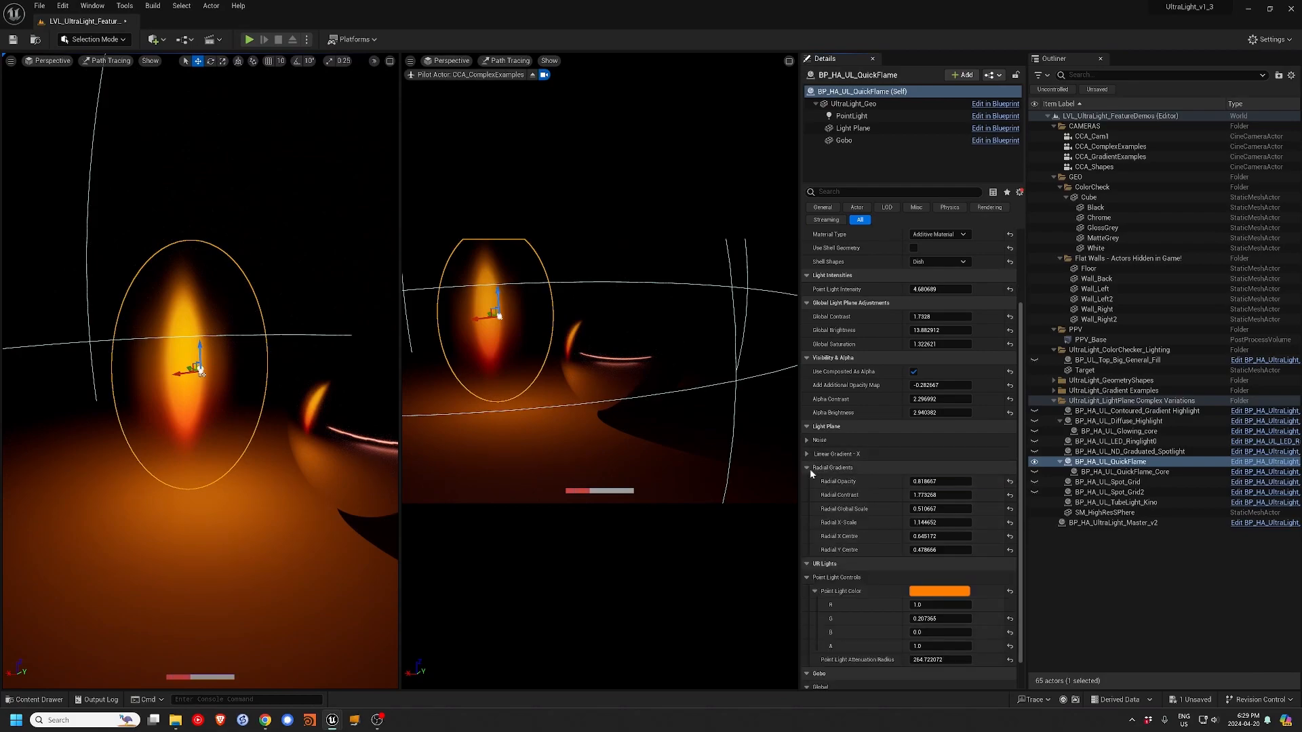
{"action": "type", "text": "0"}
{"action": "key", "text": "Return"}
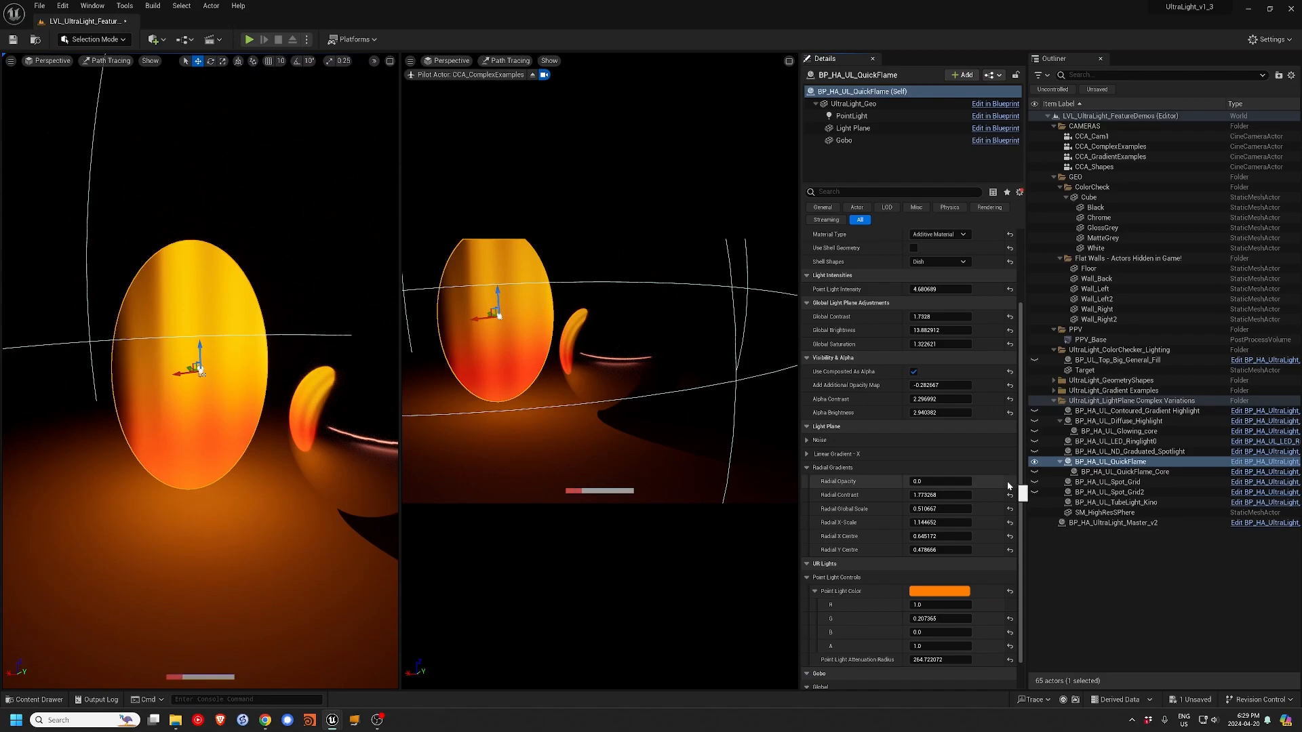
{"action": "left_click", "coordinate": [1010, 482]}
- Expand the flame's Noise properties and compare the light plane with Noise Opacity at 0, leaving the value at 1
{"action": "scroll", "coordinate": [929, 529], "scroll_direction": "down", "scroll_amount": 1}
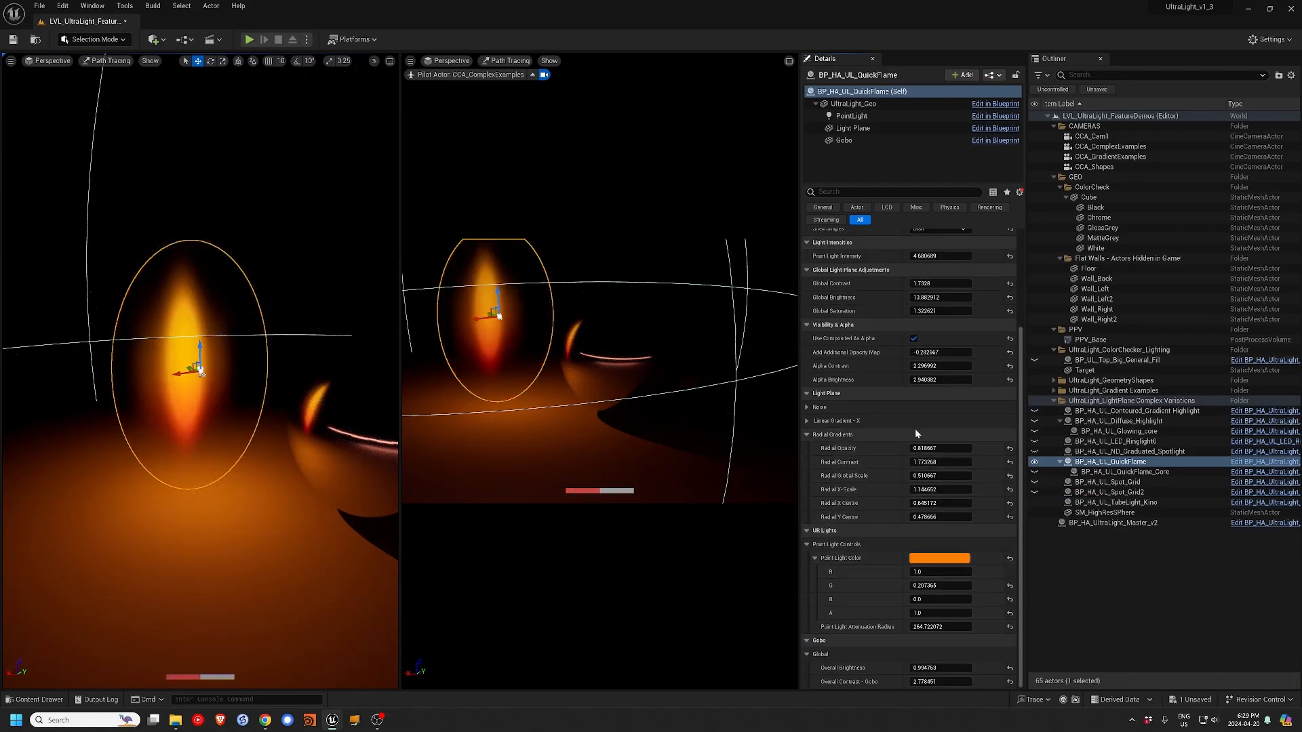
{"action": "scroll", "coordinate": [914, 429], "scroll_direction": "up", "scroll_amount": 4}
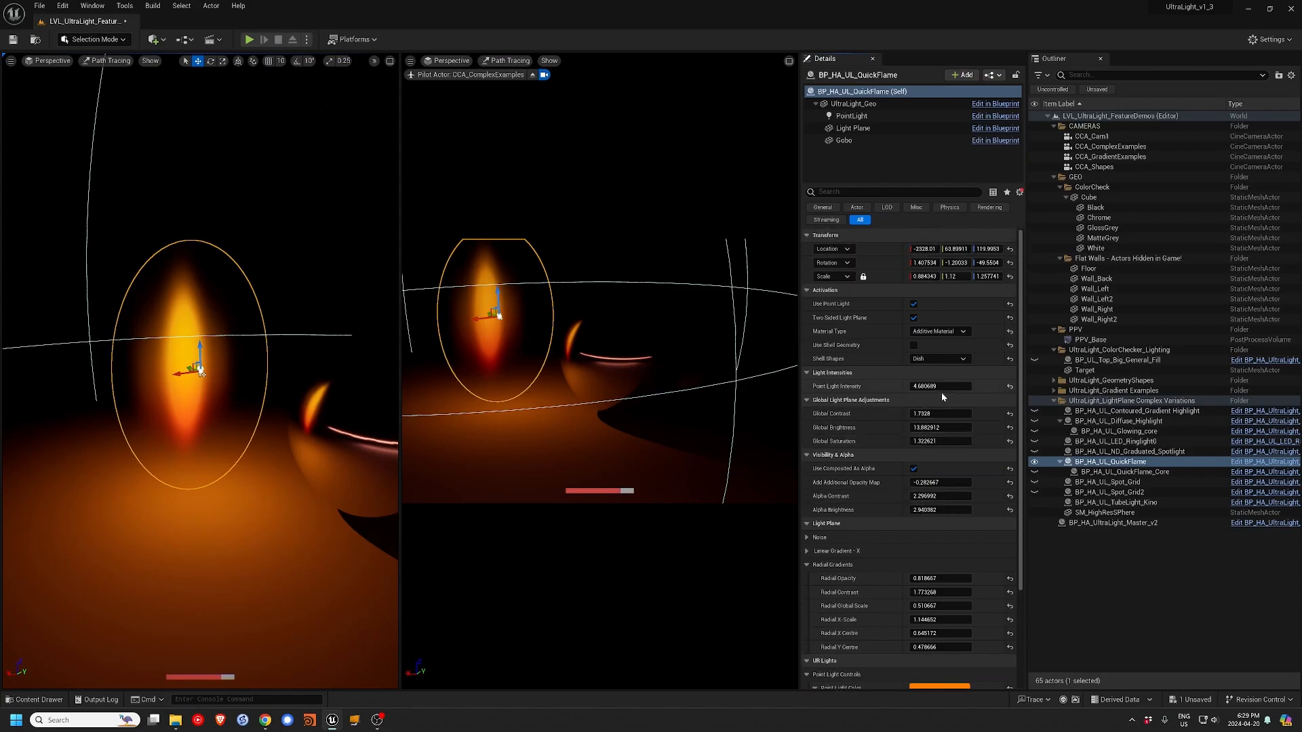
{"action": "left_click", "coordinate": [807, 537]}
{"action": "left_click", "coordinate": [916, 551]}
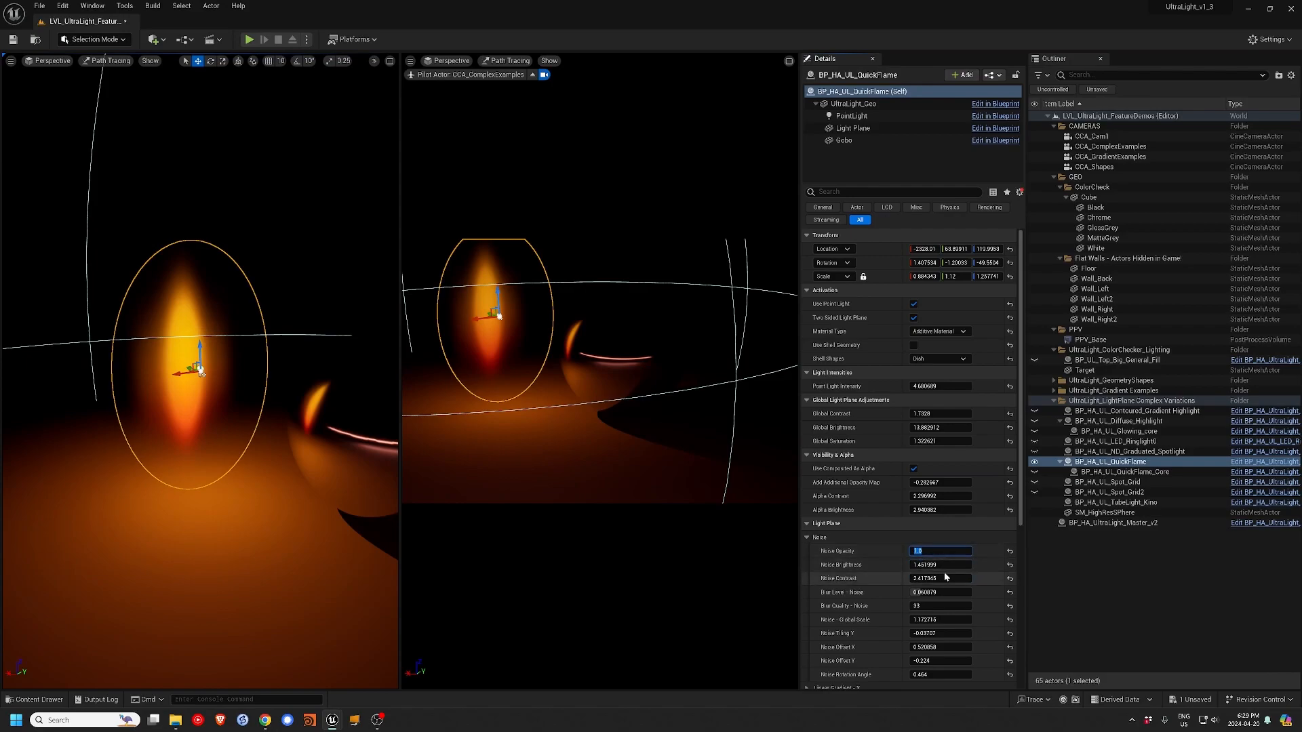
{"action": "type", "text": "0"}
{"action": "key", "text": "Return"}
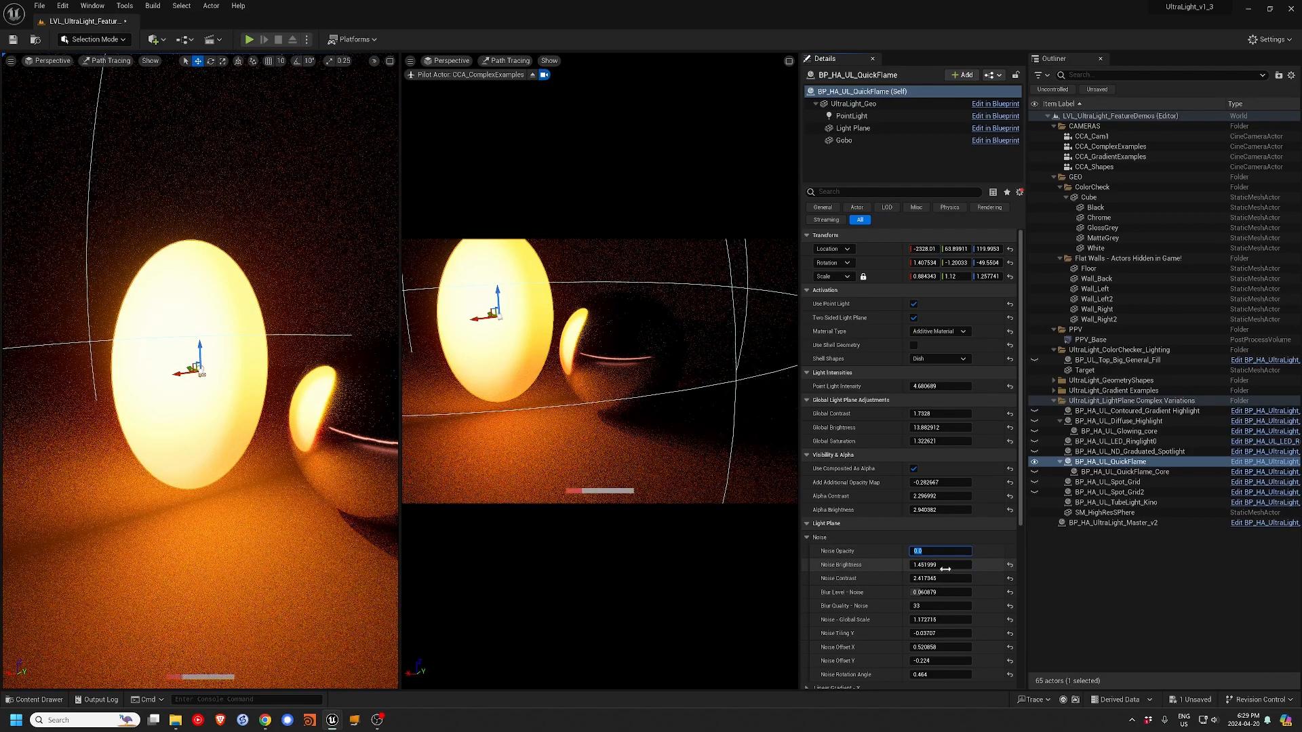
{"action": "type", "text": "1"}
{"action": "key", "text": "Return"}
- Adjust the flame's noise to about 1.435 Brightness, 0.03 Blur Level, 1.183 Global Scale and -0.061 Tiling Y
{"action": "left_click_drag", "start_coordinate": [926, 564], "coordinate": [922, 592]}
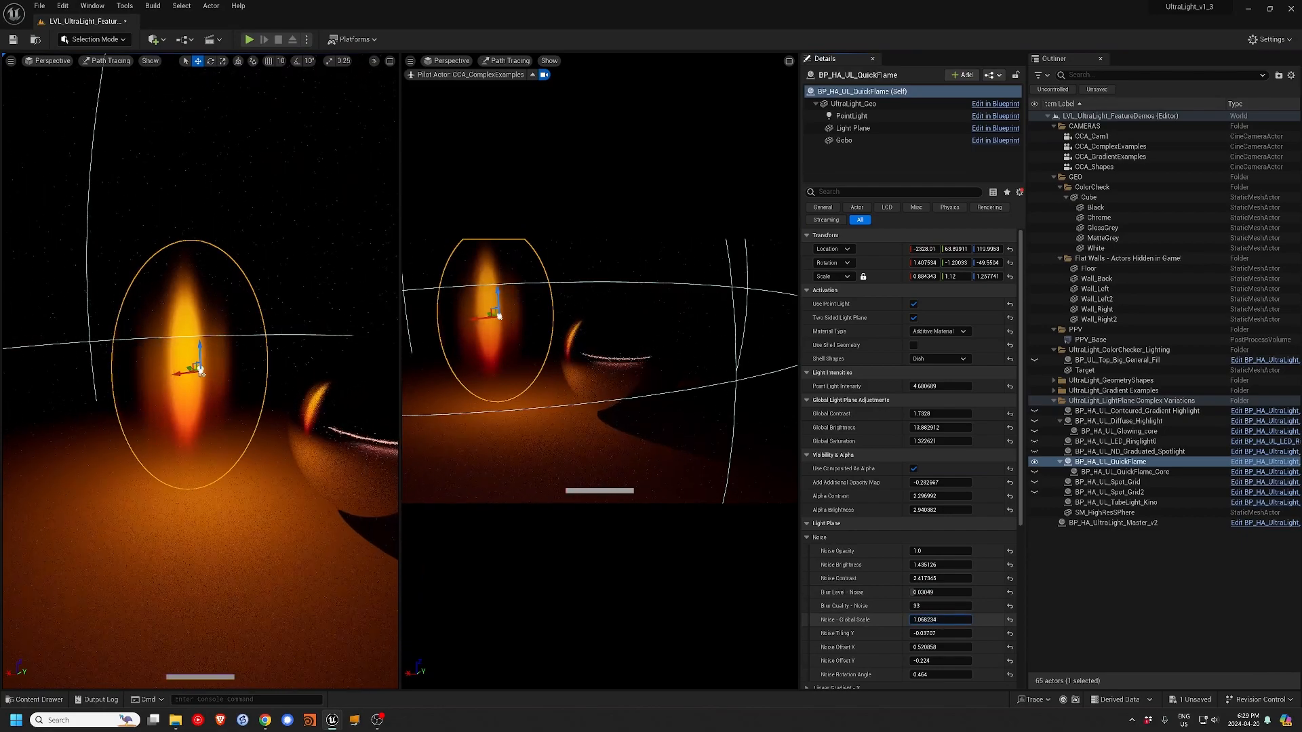
{"action": "mouse_move", "coordinate": [926, 619]}
{"action": "left_mouse_down"}
{"action": "mouse_move", "coordinate": [917, 633]}
{"action": "mouse_move", "coordinate": [949, 633]}
{"action": "mouse_move", "coordinate": [914, 633]}
{"action": "mouse_move", "coordinate": [939, 624]}
{"action": "left_mouse_up"}
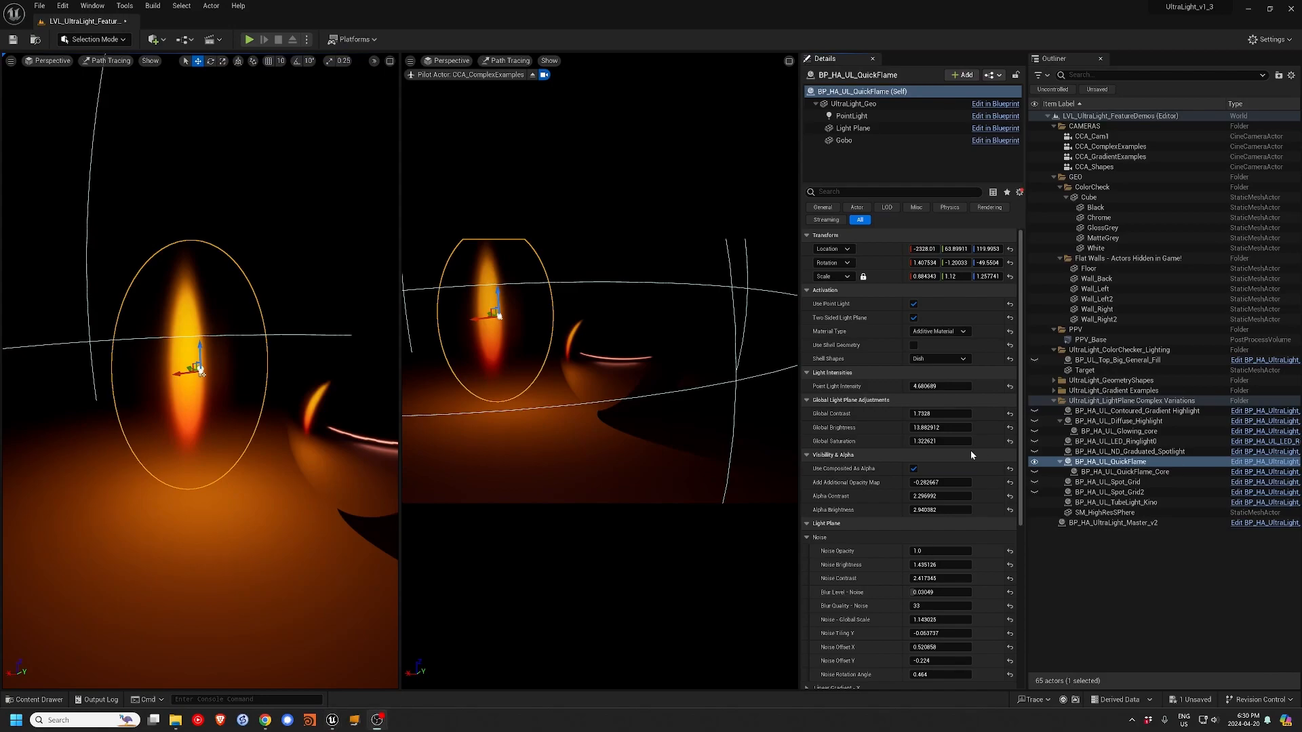
- Unhide the Top Big General Fill and the hidden complex-variation lights: both highlights, LED ring light, graduated spotlight, flame core and both spot grids
{"action": "left_click", "coordinate": [594, 329]}
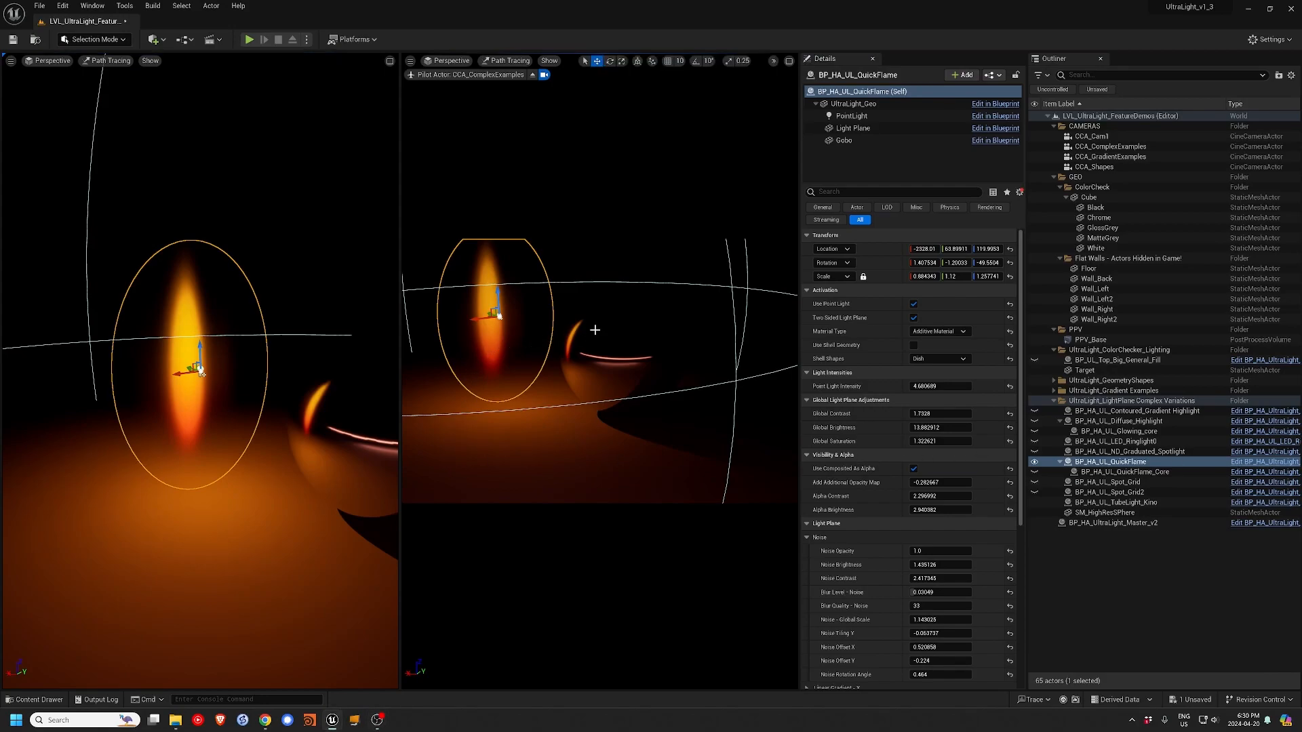
{"action": "scroll", "coordinate": [252, 381], "scroll_direction": "down", "scroll_amount": 6}
{"action": "right_click_drag", "start_coordinate": [253, 380], "coordinate": [259, 381]}
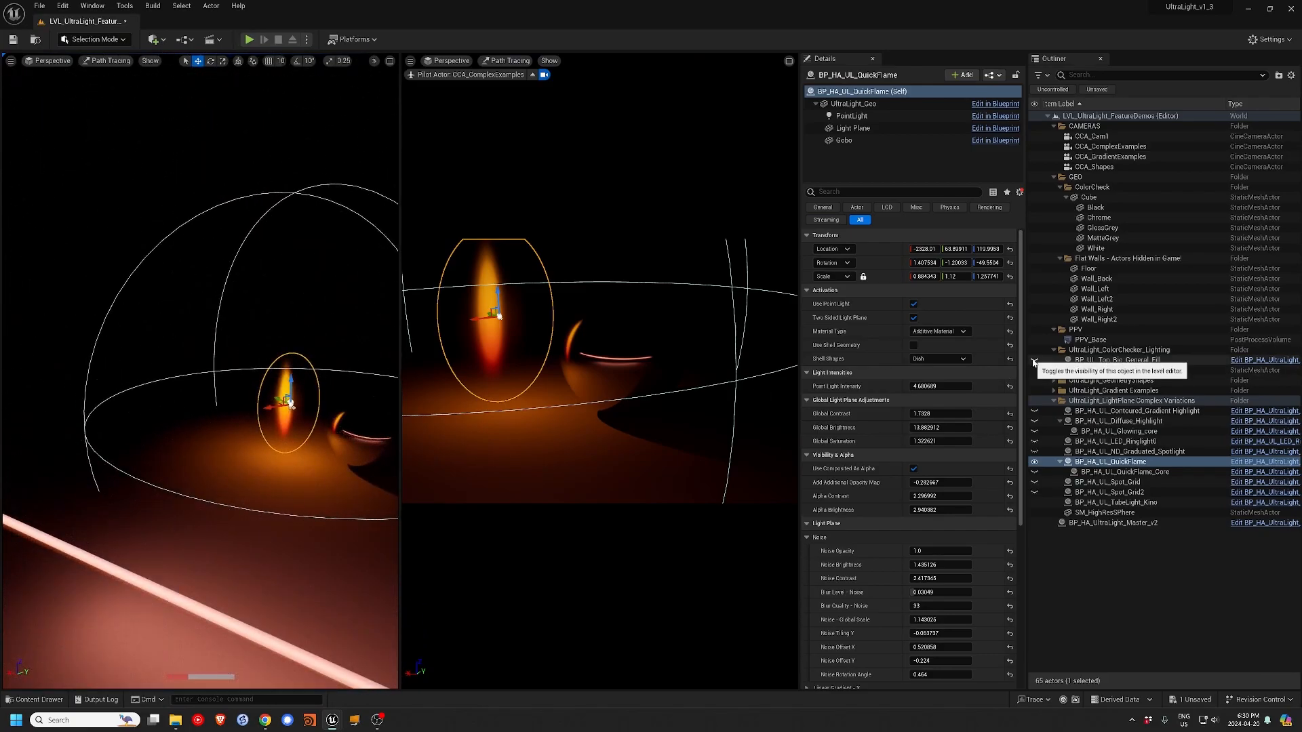
{"action": "left_click", "coordinate": [1034, 360]}
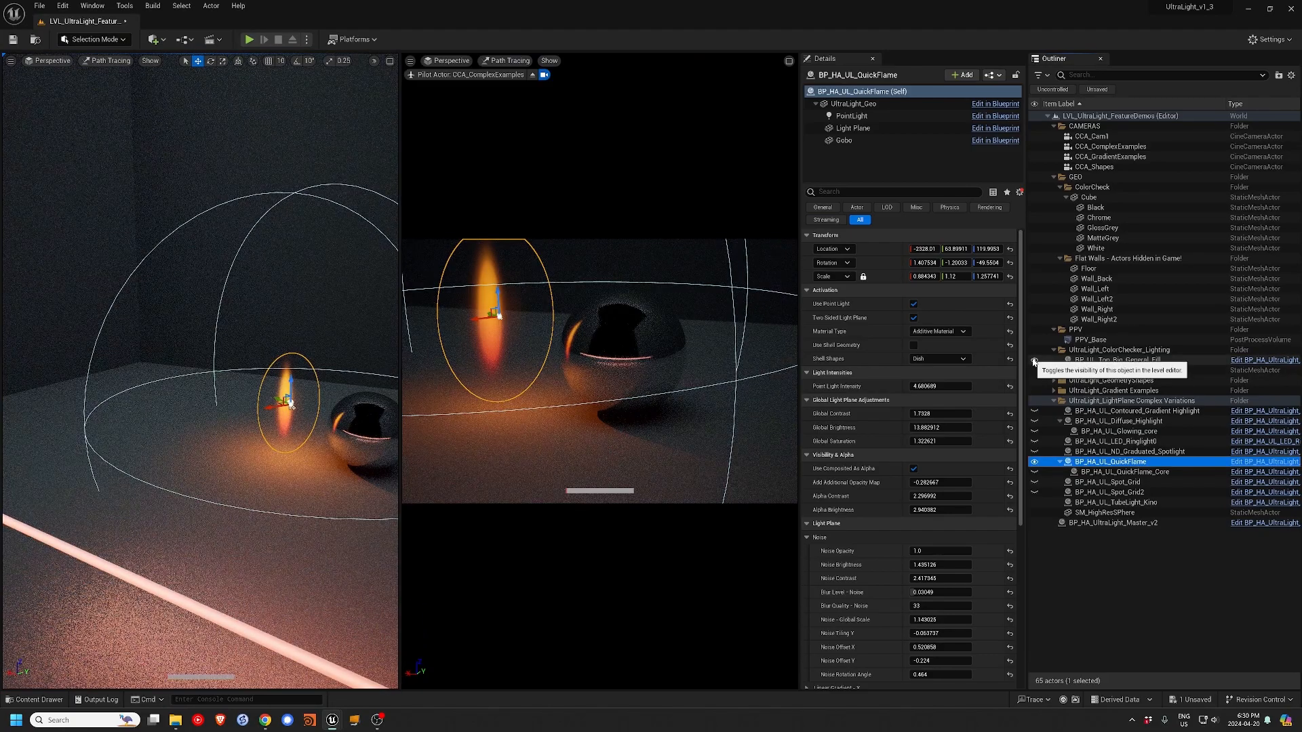
{"action": "left_click", "coordinate": [1034, 411]}
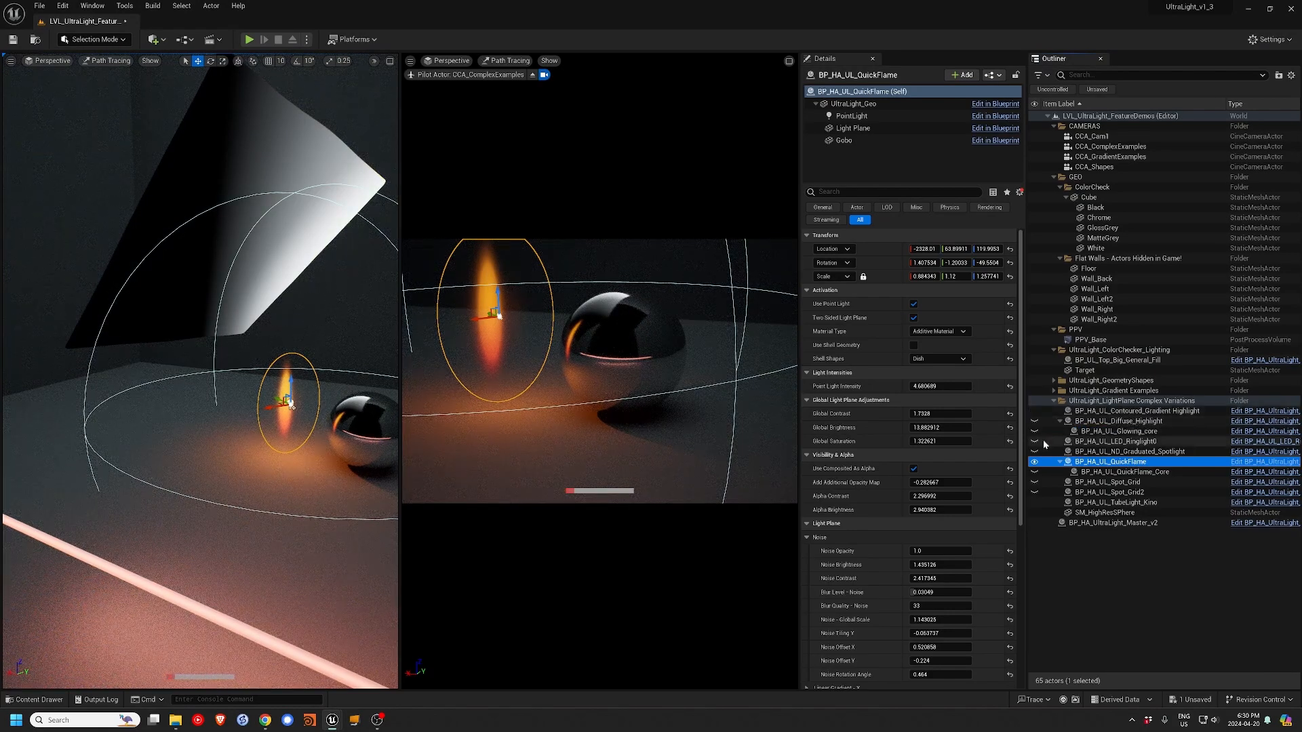
{"action": "left_click", "coordinate": [1034, 421]}
{"action": "left_click", "coordinate": [1034, 441]}
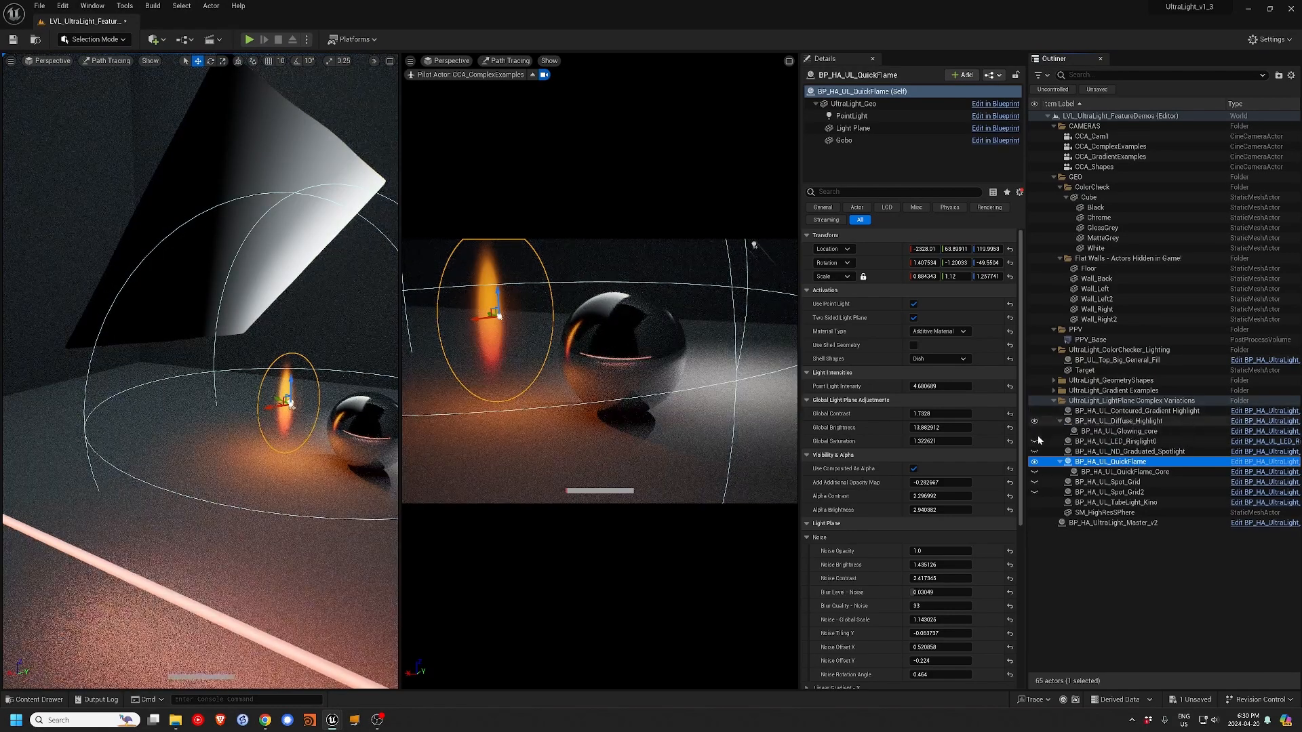
{"action": "left_click", "coordinate": [1034, 452]}
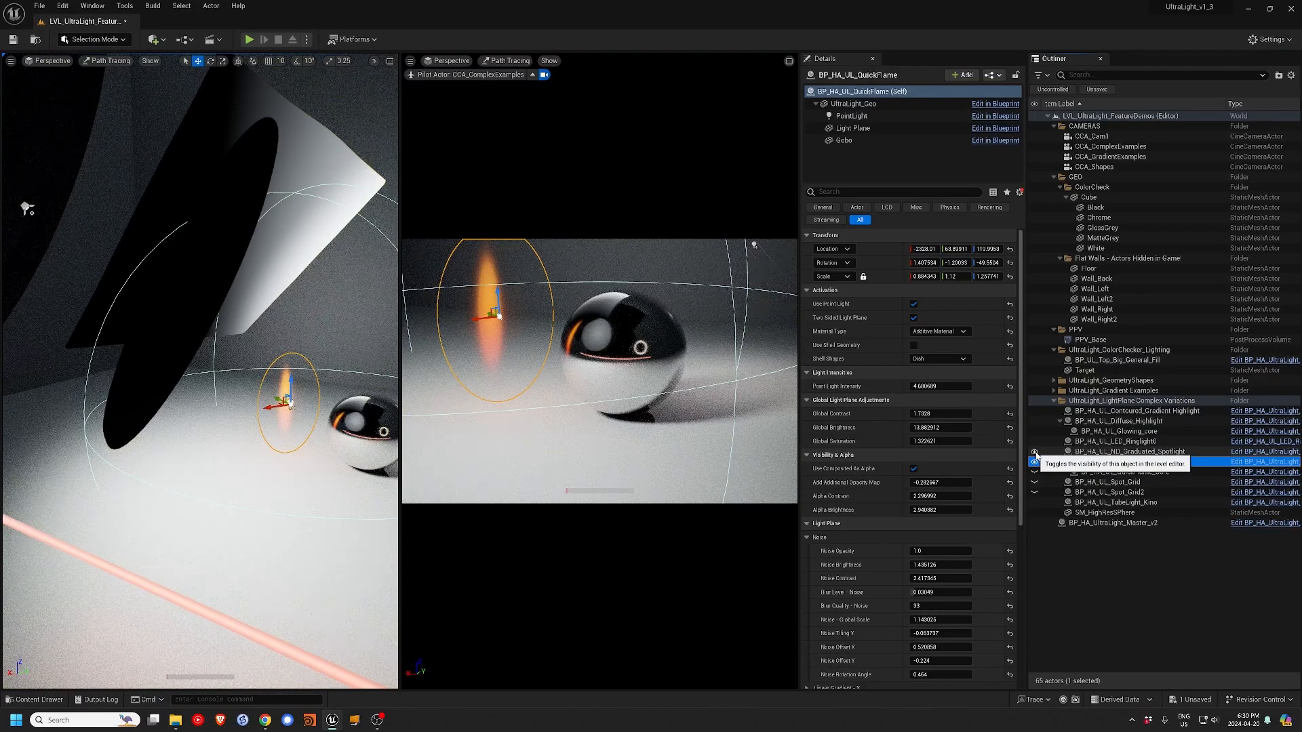
{"action": "left_click", "coordinate": [1033, 472]}
{"action": "left_click", "coordinate": [1034, 482]}
{"action": "left_click", "coordinate": [1034, 493]}
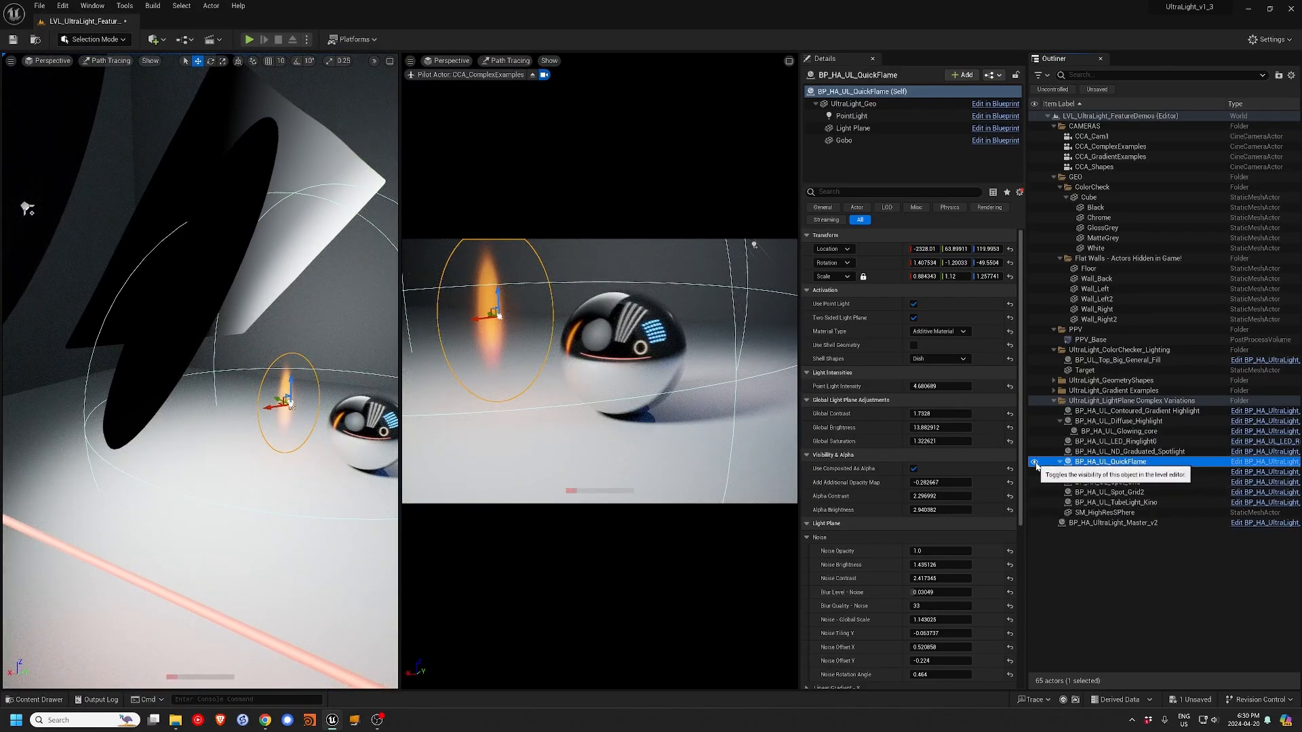
- Compare the scene with the ND graduated spotlight hidden and shown, leaving the light visible
{"action": "left_click", "coordinate": [1034, 452]}
{"action": "left_click", "coordinate": [1034, 452]}
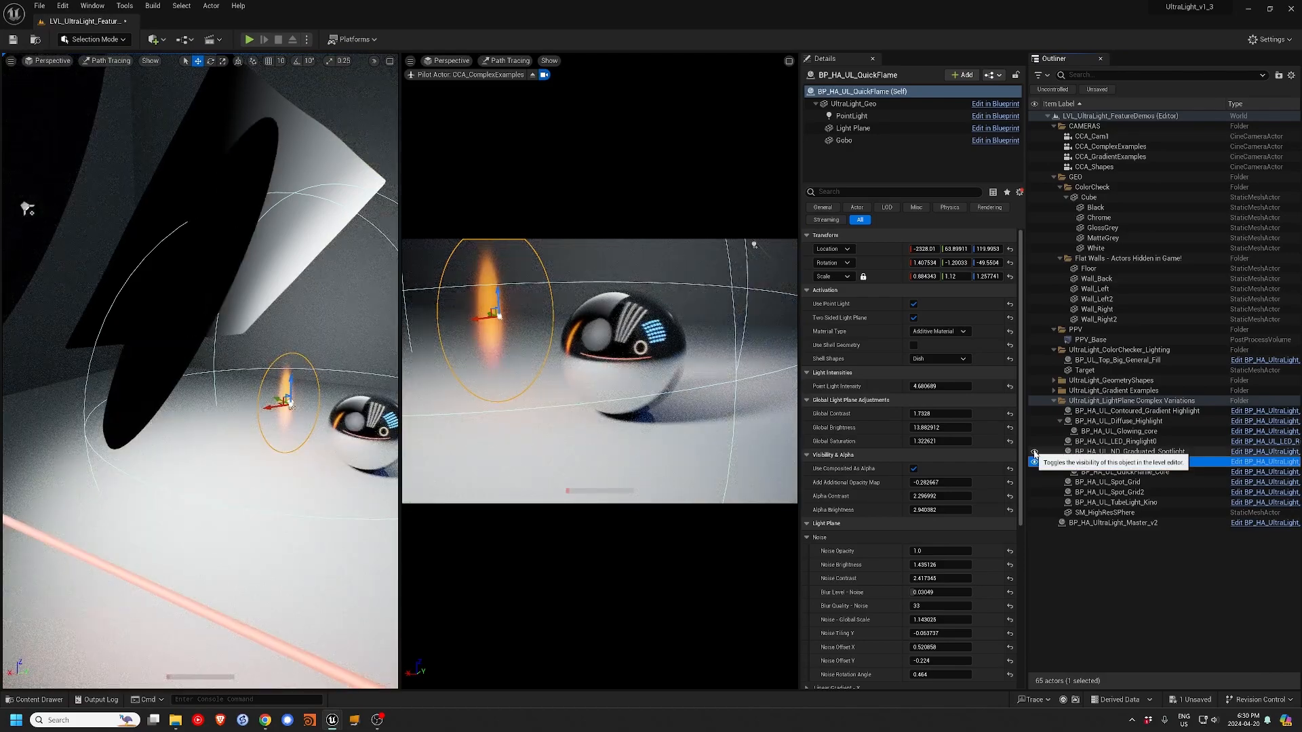
{"action": "left_click", "coordinate": [1035, 452]}
{"action": "left_click", "coordinate": [1034, 452]}
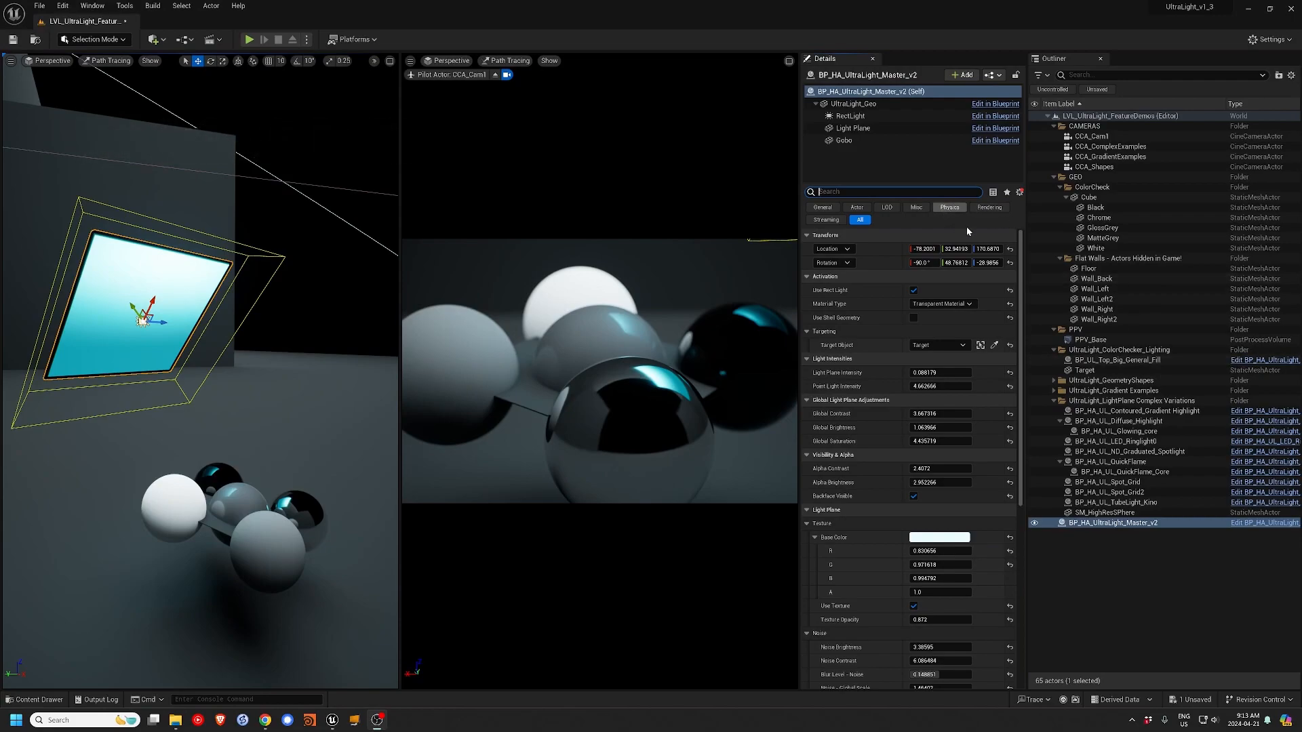
- Turn off the modified-properties-only filter to list every property of the UltraLight Master light
{"action": "left_click", "coordinate": [1019, 193]}
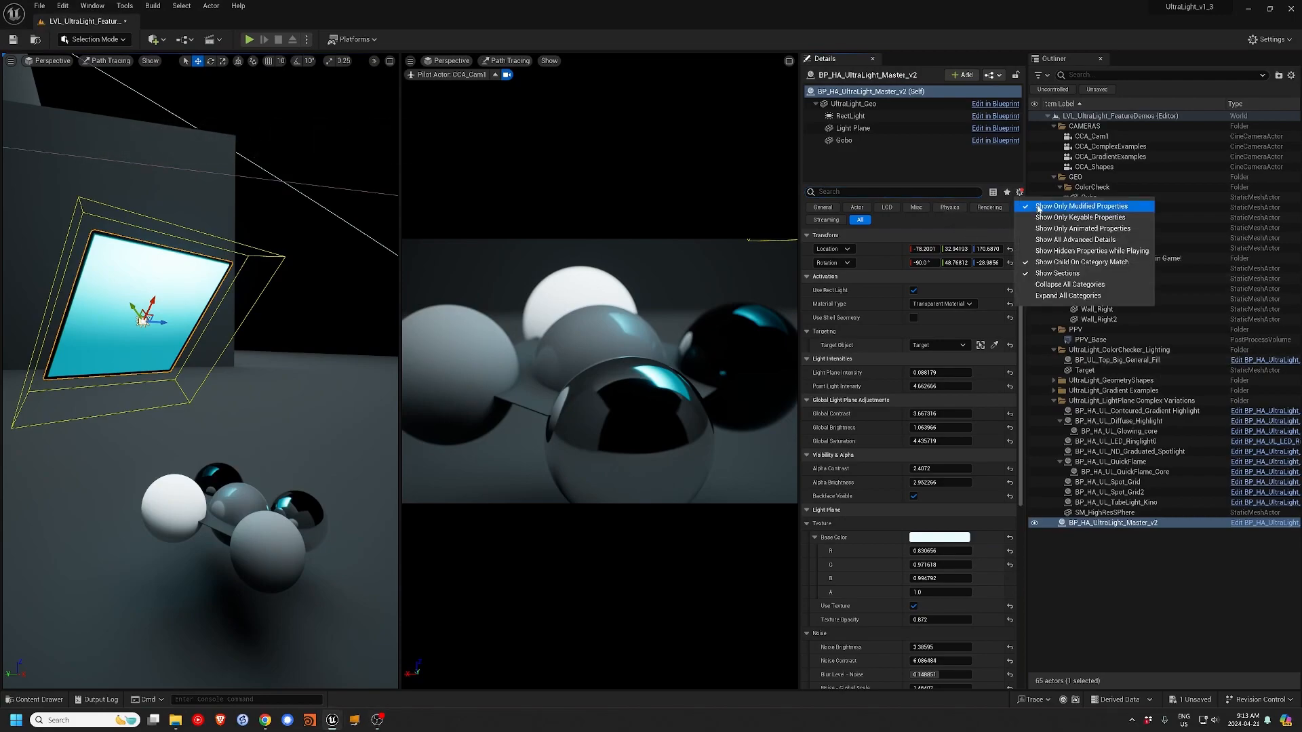
{"action": "left_click", "coordinate": [1047, 206]}
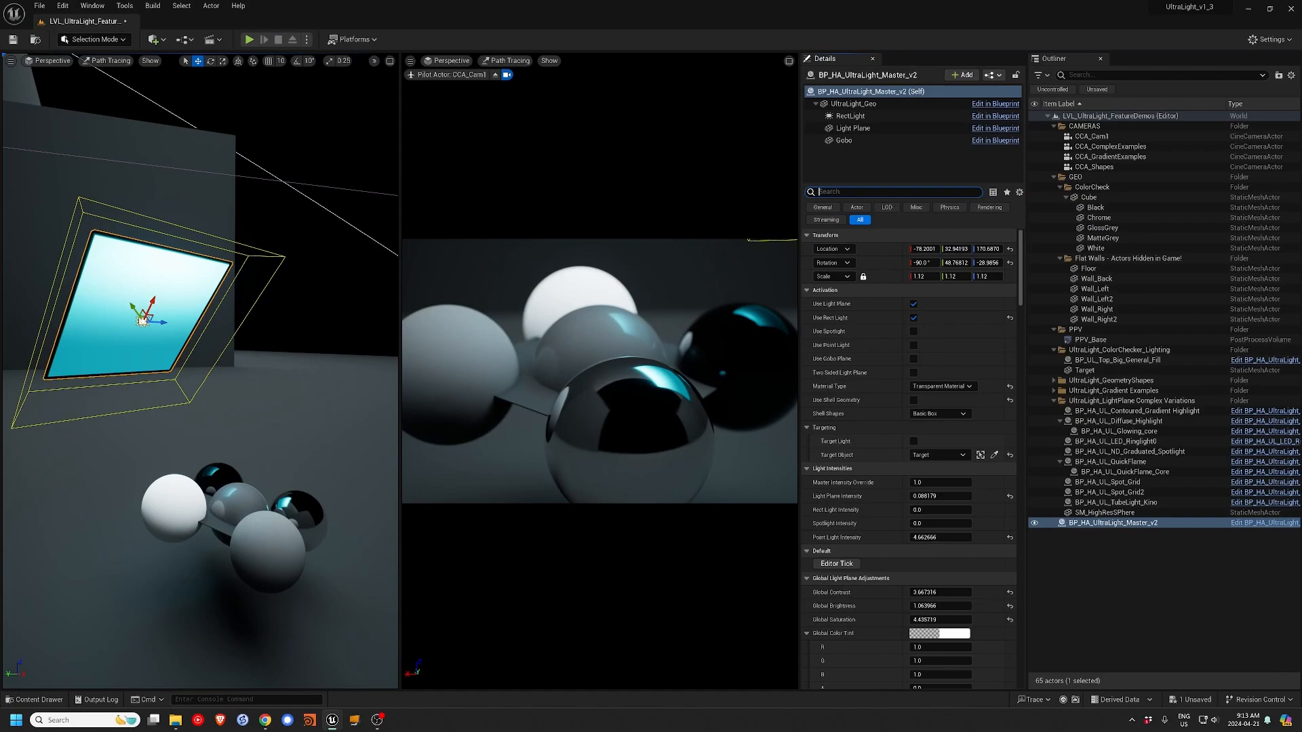
- Enable the master light's gobo plane and filter its properties by "gobo"
{"action": "left_click", "coordinate": [913, 358]}
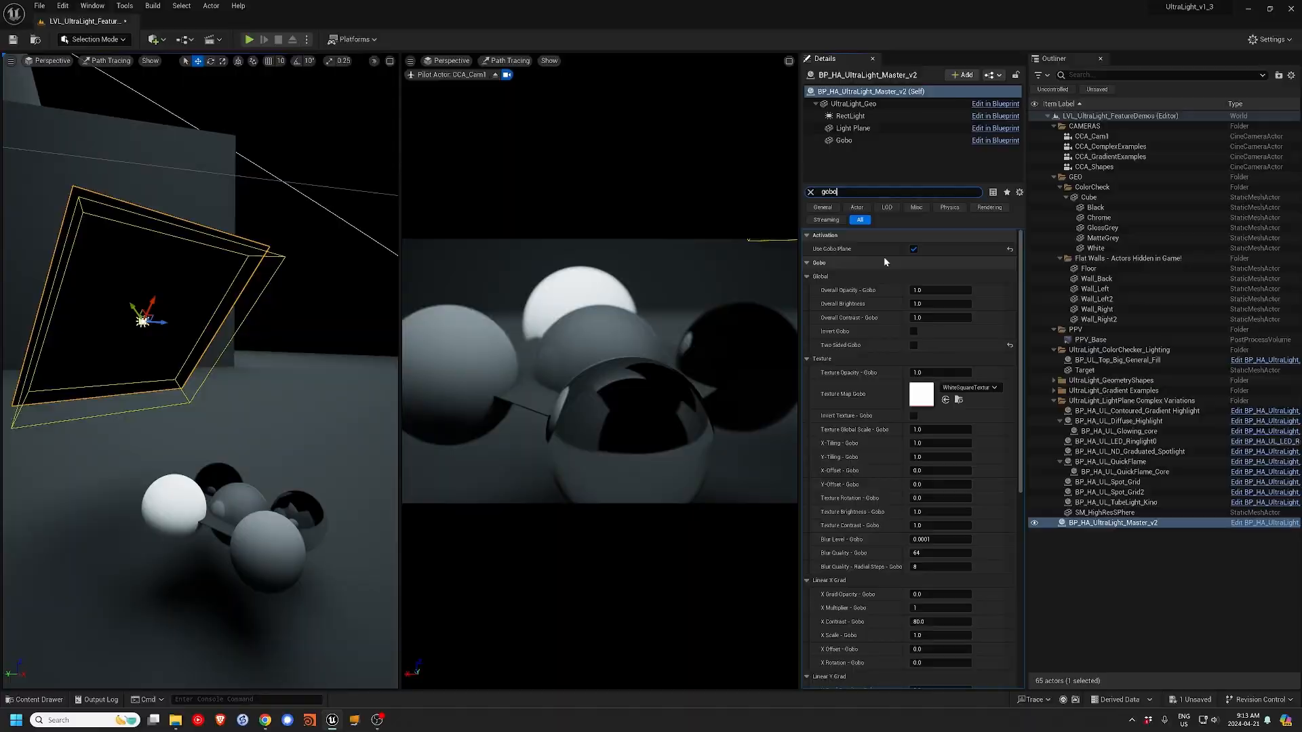
- Try a lower Overall Opacity and an inverted gobo, restoring the opacity to 1 and leaving inversion off
{"action": "left_click_drag", "start_coordinate": [923, 290], "coordinate": [917, 291]}
{"action": "left_click", "coordinate": [917, 291]}
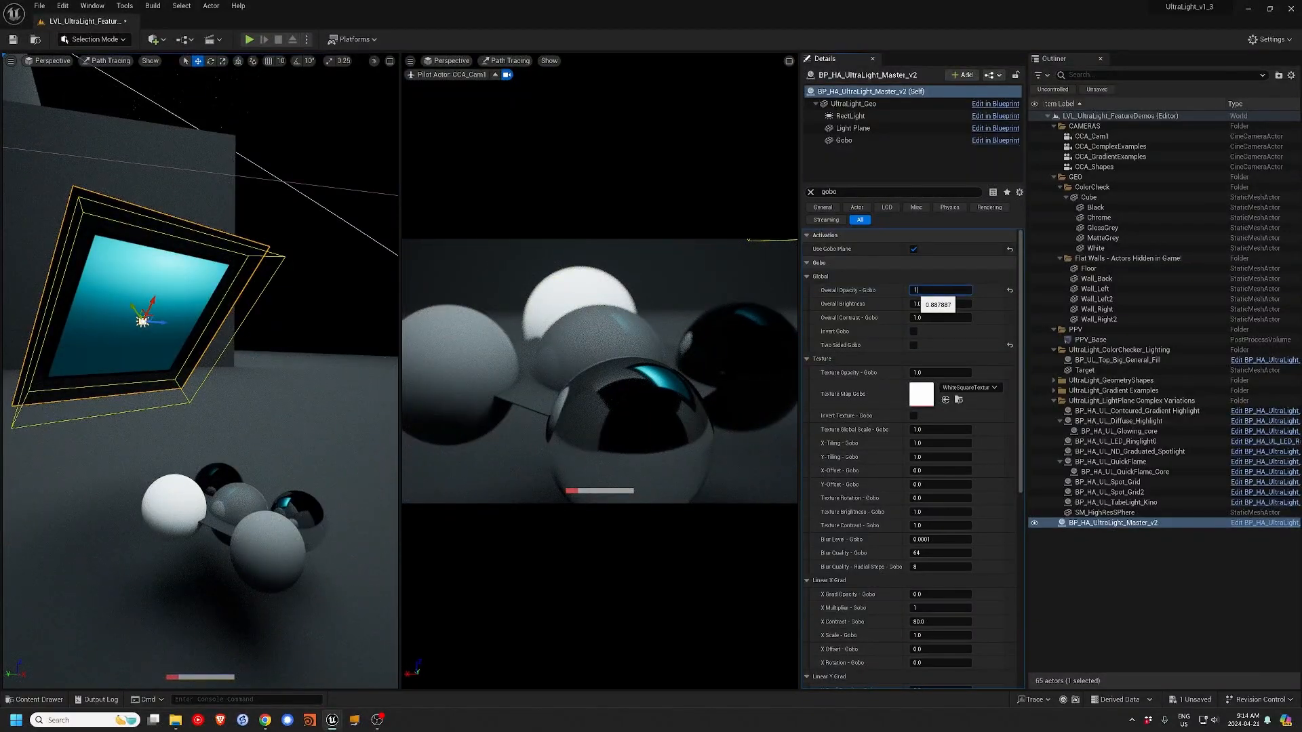
{"action": "type", "text": "1"}
{"action": "key", "text": "Return"}
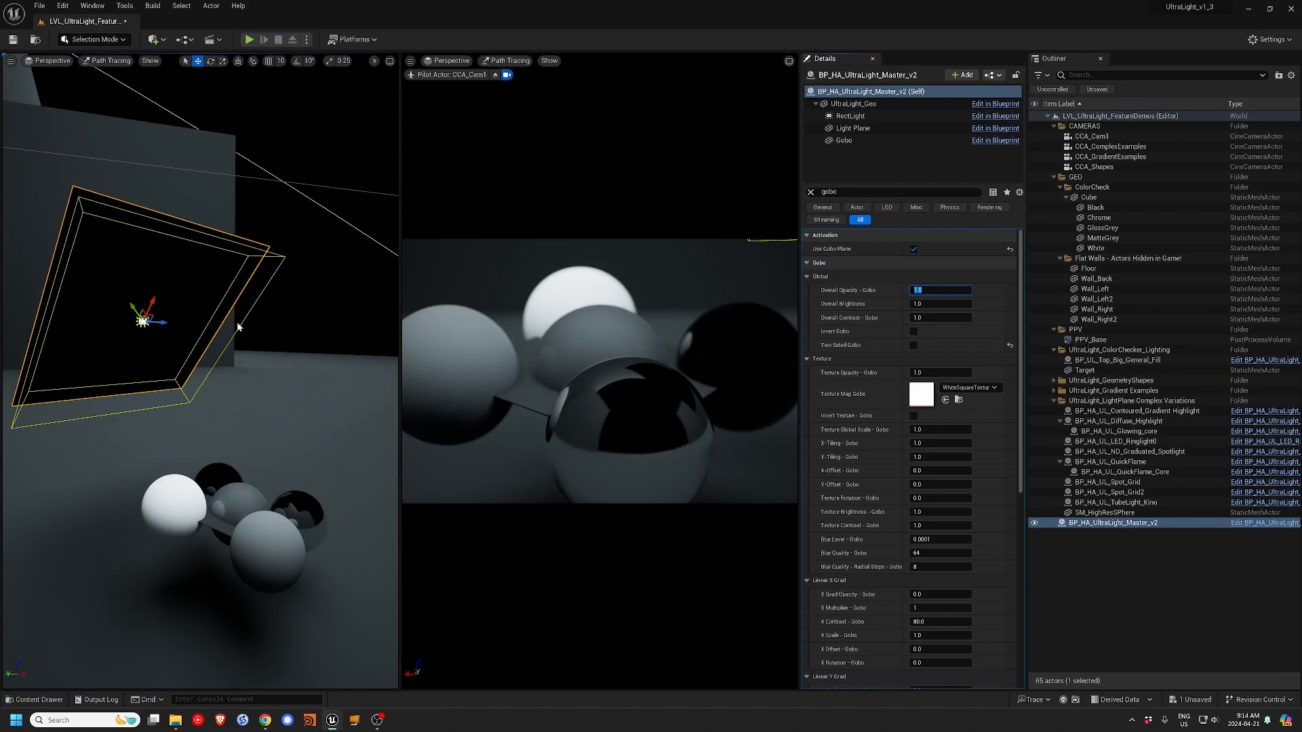
{"action": "left_click", "coordinate": [913, 332]}
{"action": "left_click", "coordinate": [914, 332]}
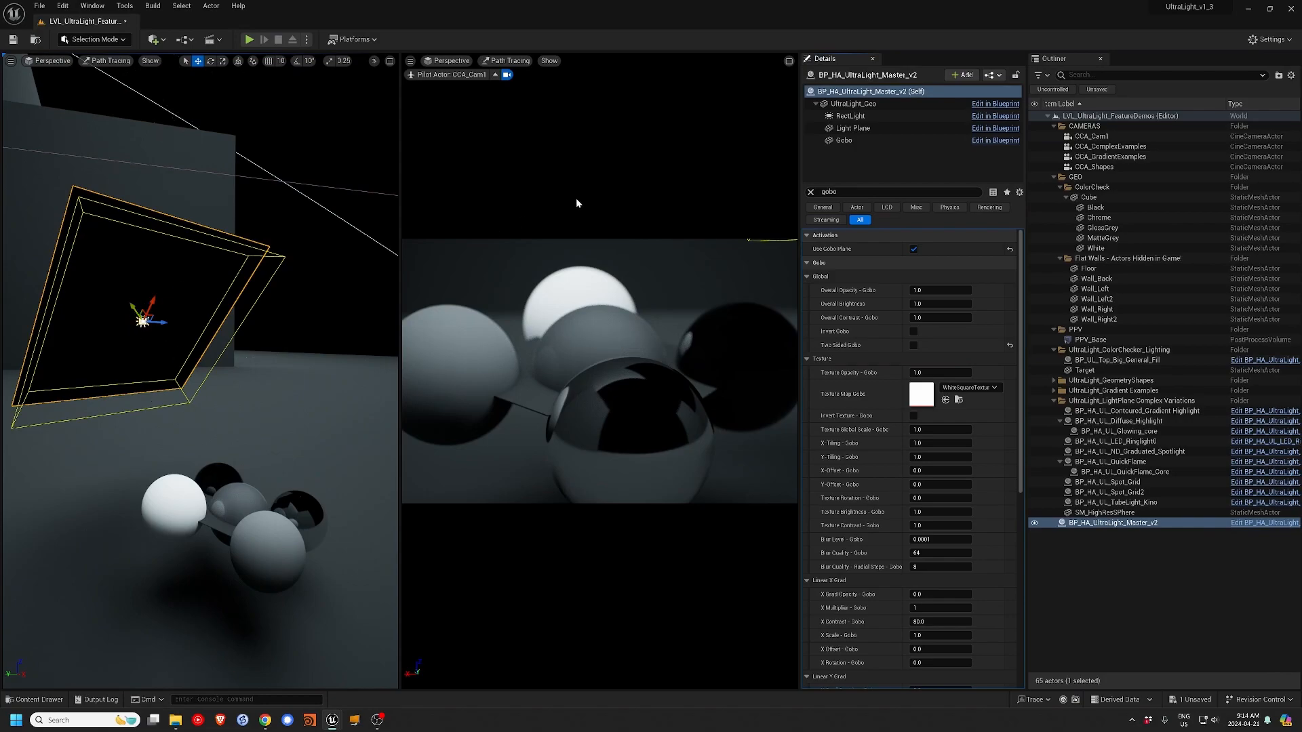
- Rotate and rescale the Gobo component so it masks only part of the light plane
{"action": "left_click", "coordinate": [844, 140]}
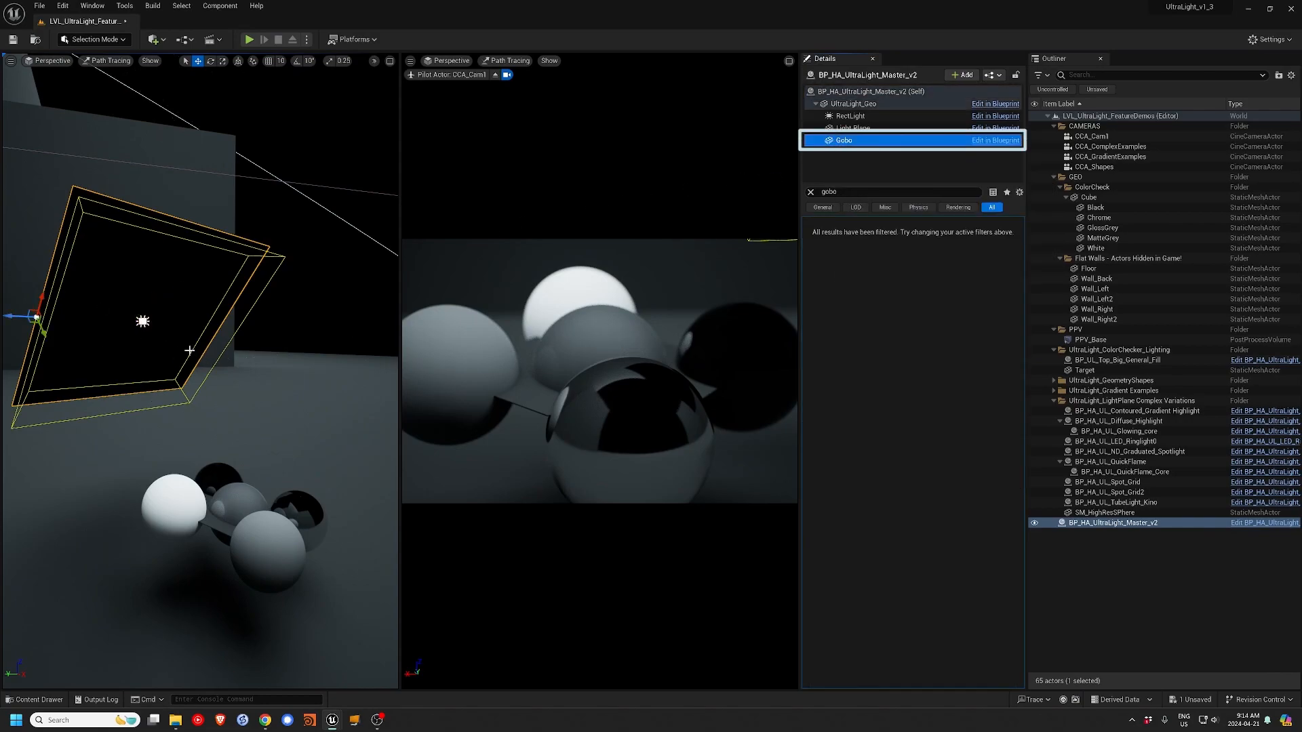
{"action": "key", "text": "e"}
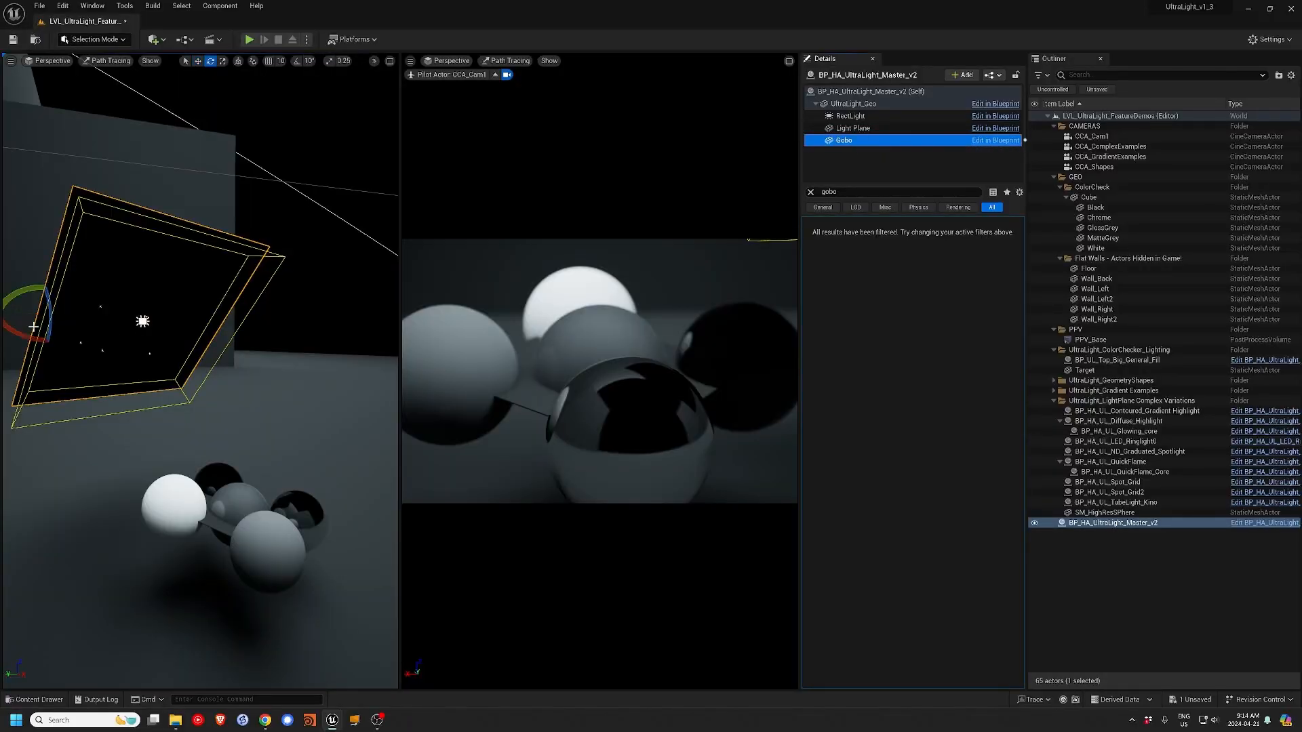
{"action": "mouse_move", "coordinate": [37, 334]}
{"action": "left_mouse_down"}
{"action": "mouse_move", "coordinate": [30, 350]}
{"action": "mouse_move", "coordinate": [31, 291]}
{"action": "mouse_move", "coordinate": [11, 290]}
{"action": "left_mouse_up"}
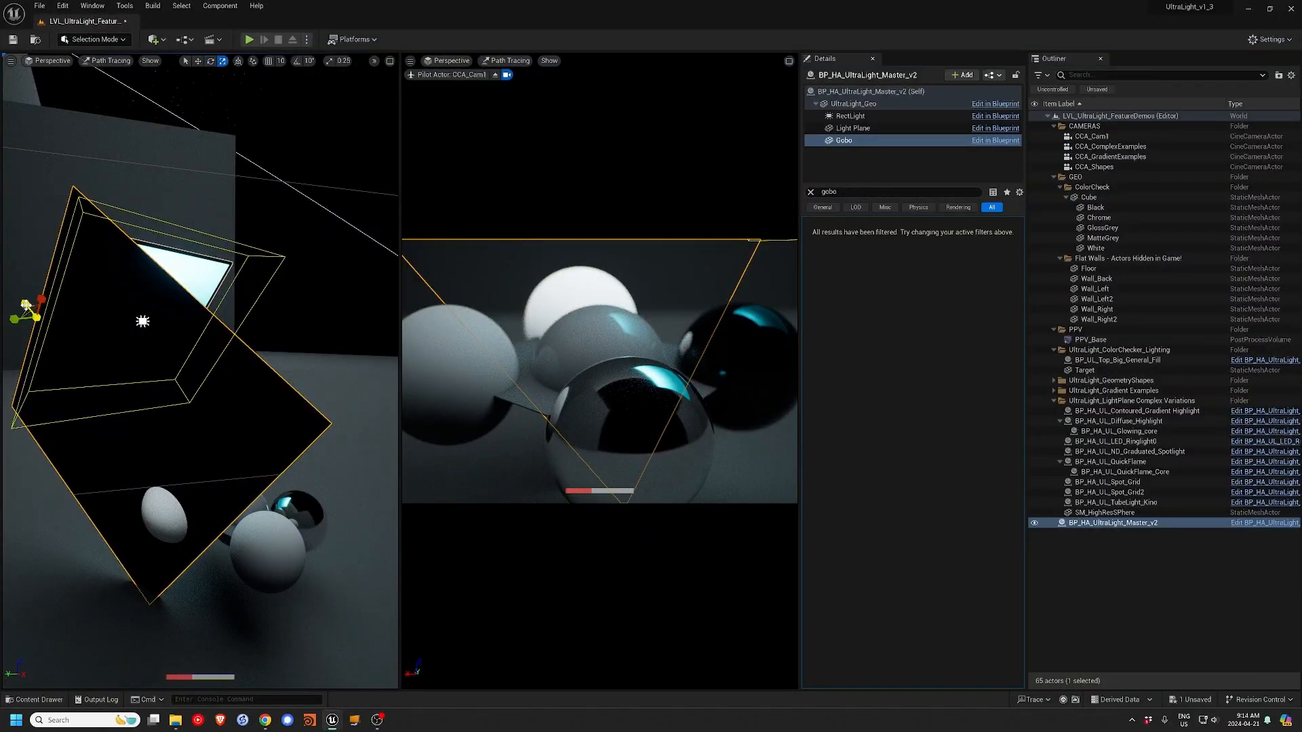
{"action": "left_click_drag", "start_coordinate": [25, 304], "coordinate": [35, 315]}
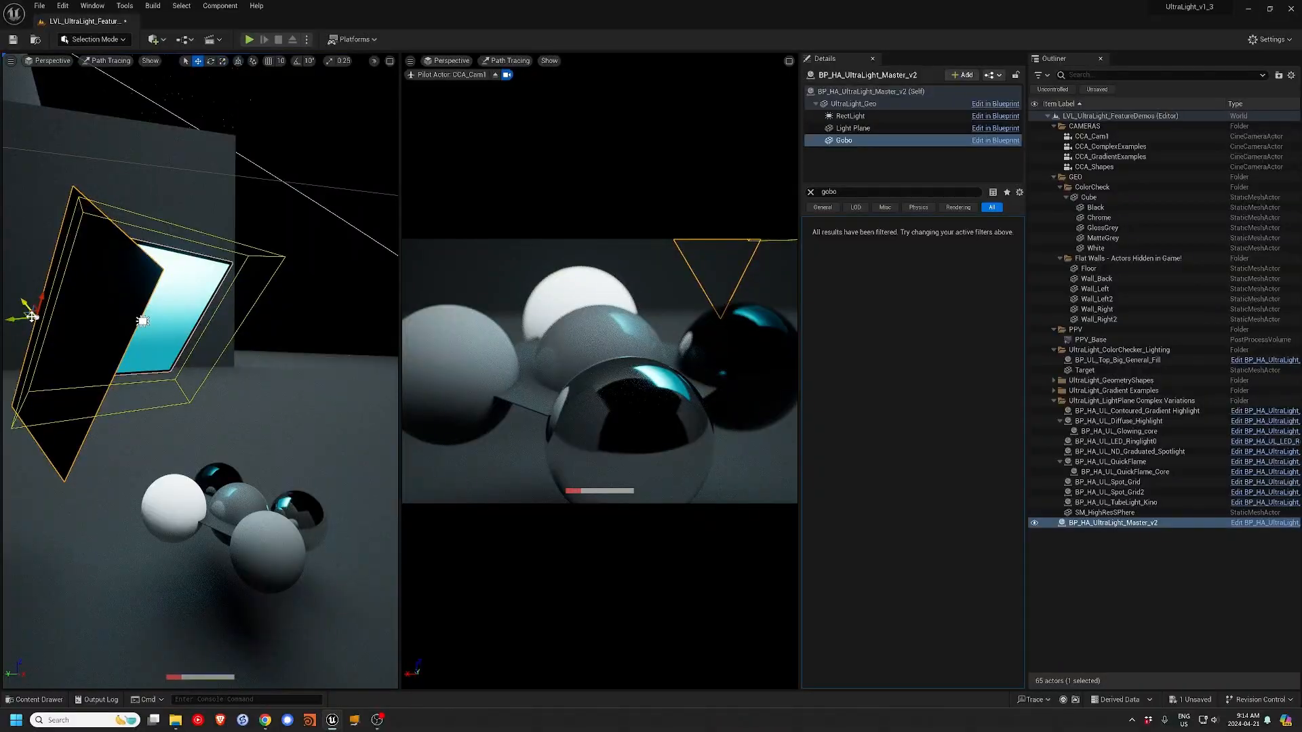
{"action": "mouse_move", "coordinate": [27, 336]}
{"action": "left_mouse_down"}
{"action": "mouse_move", "coordinate": [21, 348]}
{"action": "mouse_move", "coordinate": [14, 293]}
{"action": "mouse_move", "coordinate": [10, 344]}
{"action": "mouse_move", "coordinate": [20, 336]}
{"action": "left_mouse_up"}
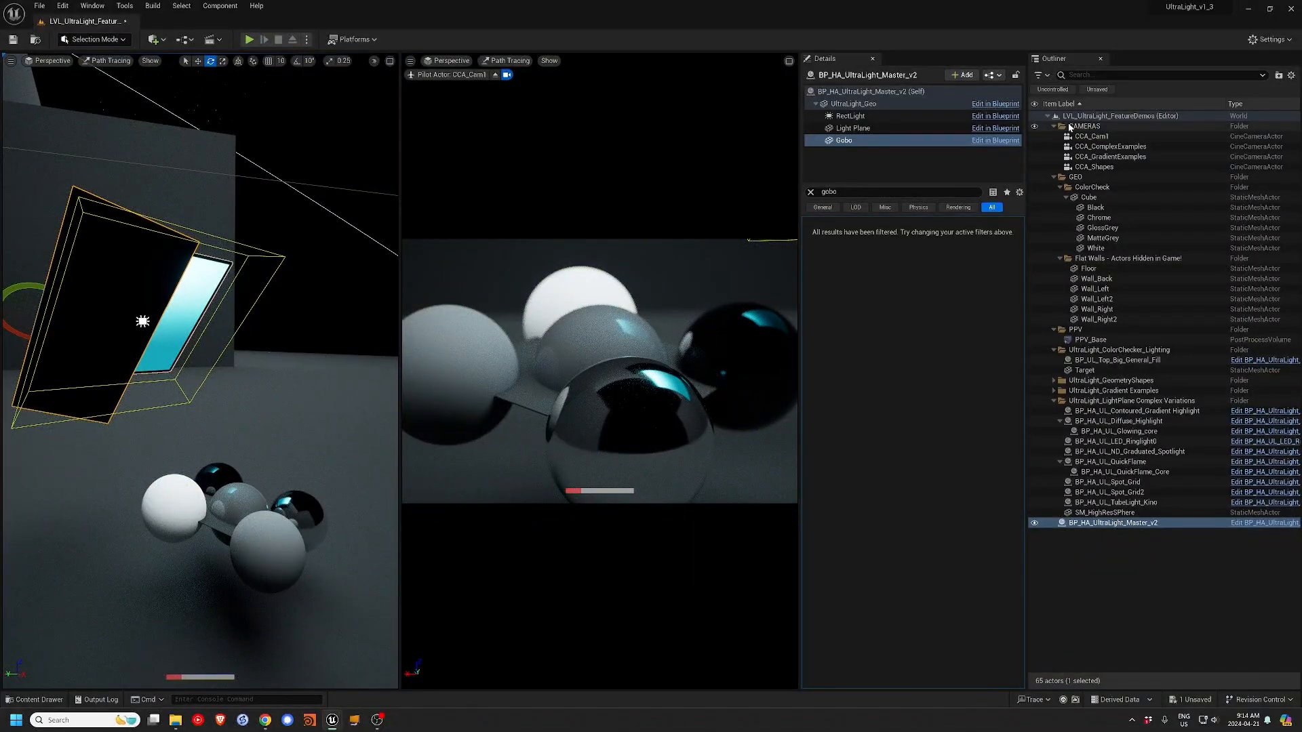
- Enable the master light's spotlight and set Spotlight Intensity to about 7.209, using a "spot" property filter
{"action": "left_click", "coordinate": [868, 91]}
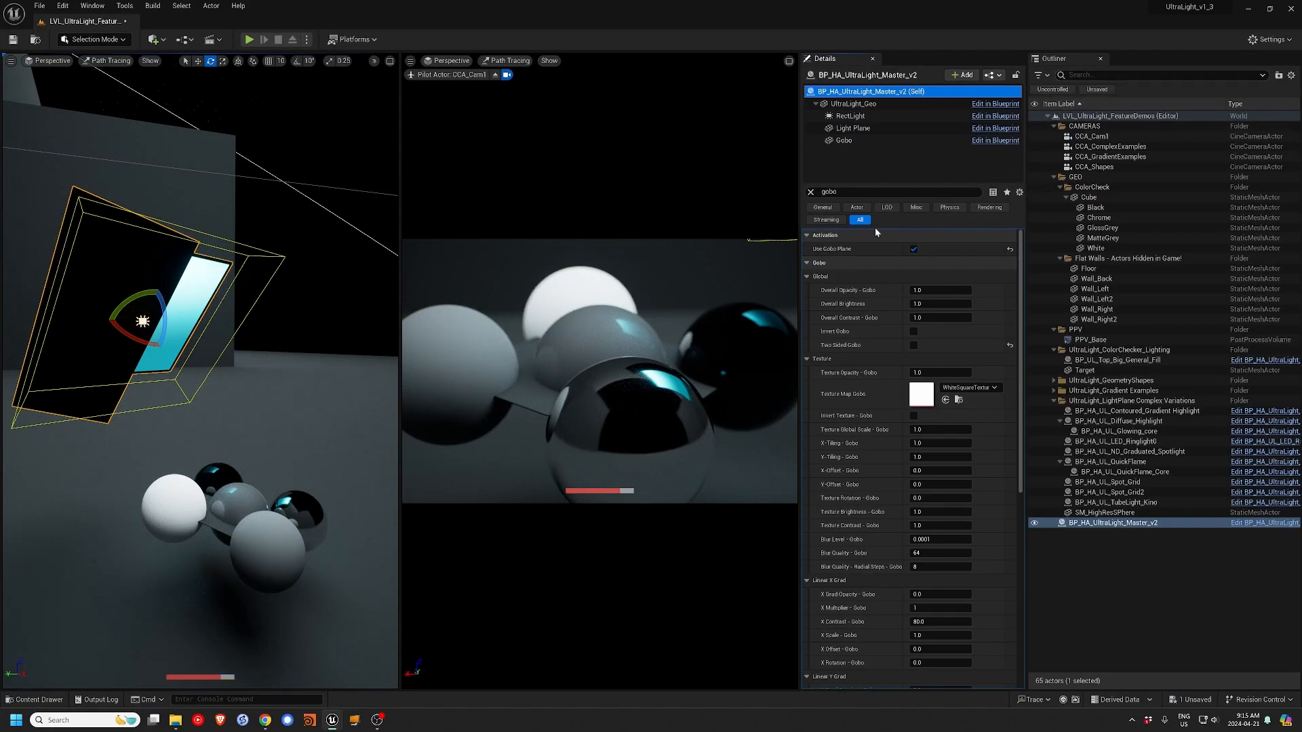
{"action": "left_click_drag", "start_coordinate": [839, 192], "coordinate": [629, 181]}
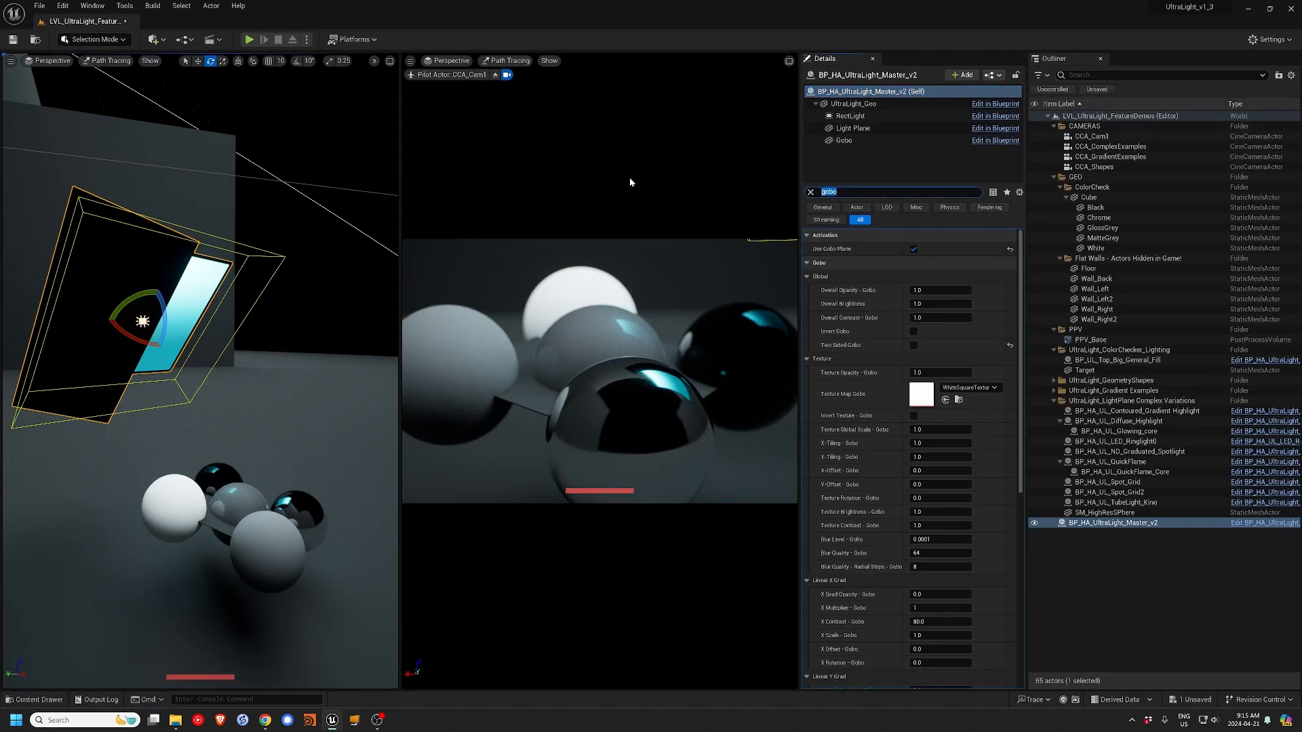
{"action": "type", "text": "spot"}
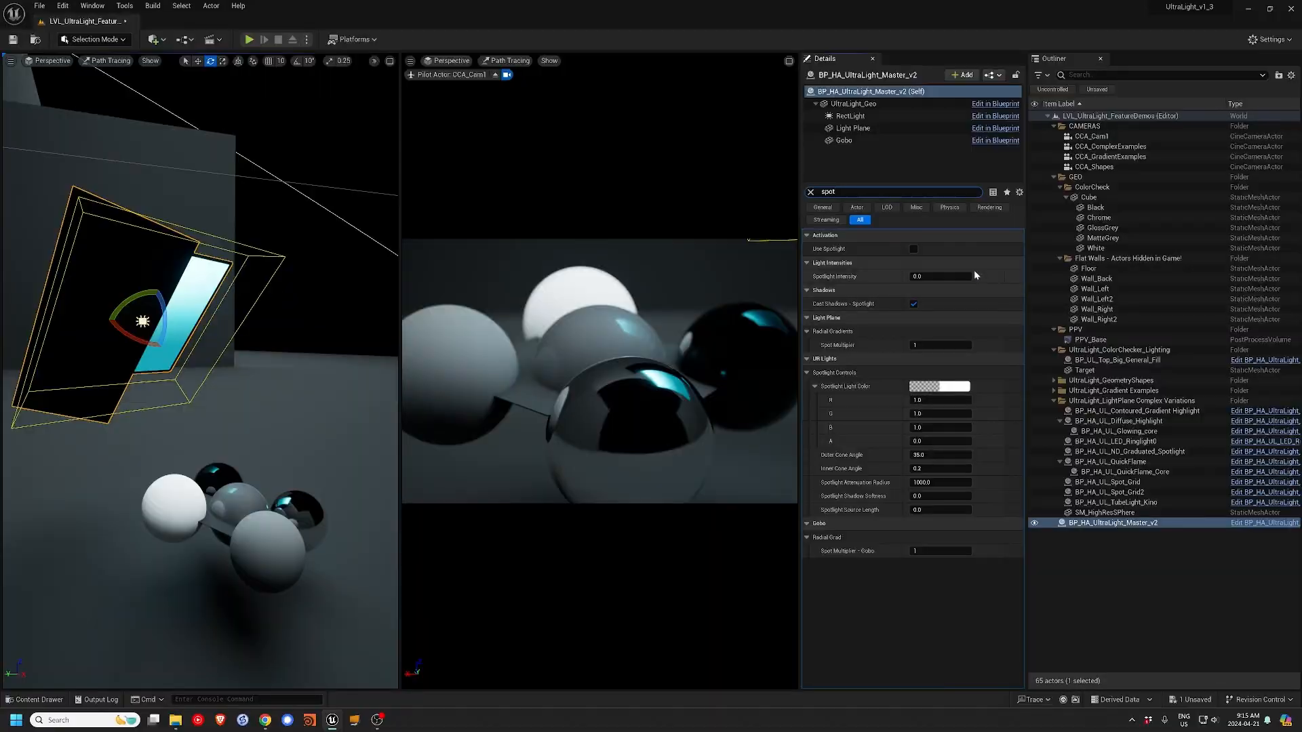
{"action": "left_click", "coordinate": [914, 249]}
{"action": "left_click_drag", "start_coordinate": [939, 276], "coordinate": [1010, 276]}
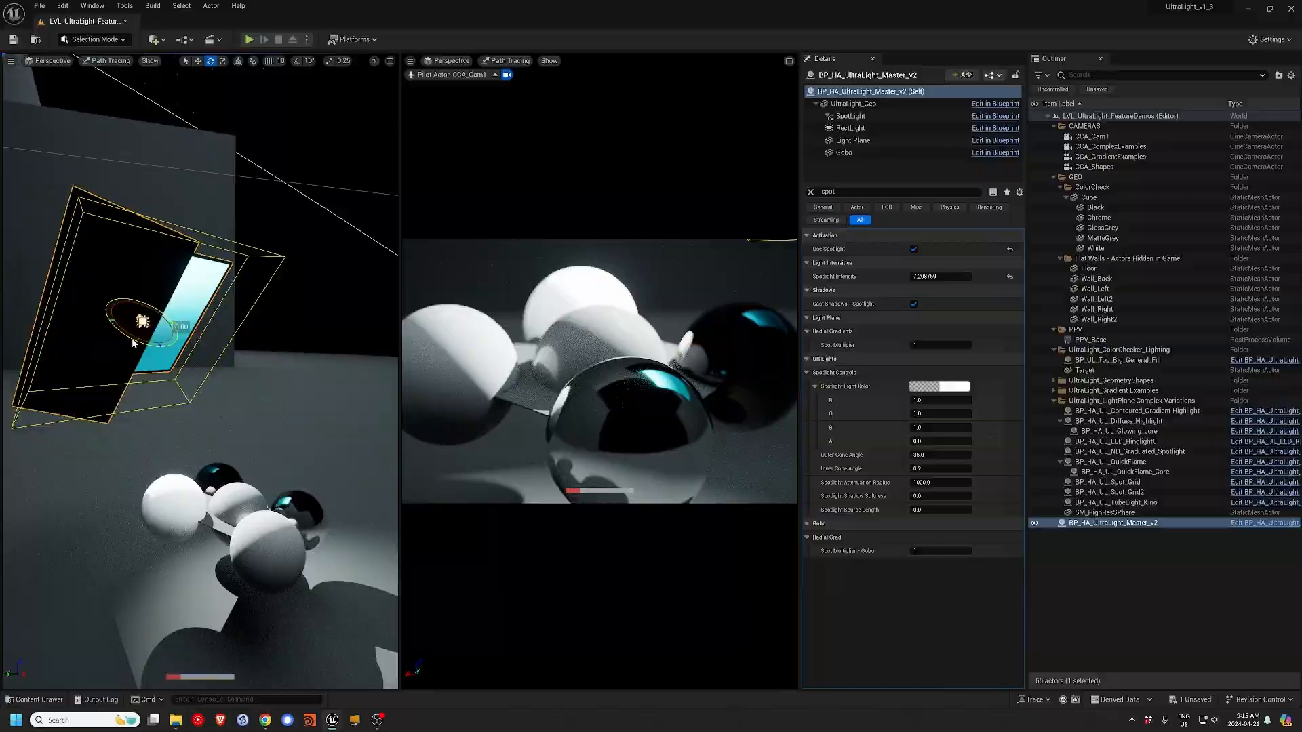
- Reposition the whole master light farther from the spheres so the spotlight's shadows shift
{"action": "left_click_drag", "start_coordinate": [137, 340], "coordinate": [135, 311]}
{"action": "key", "text": "w"}
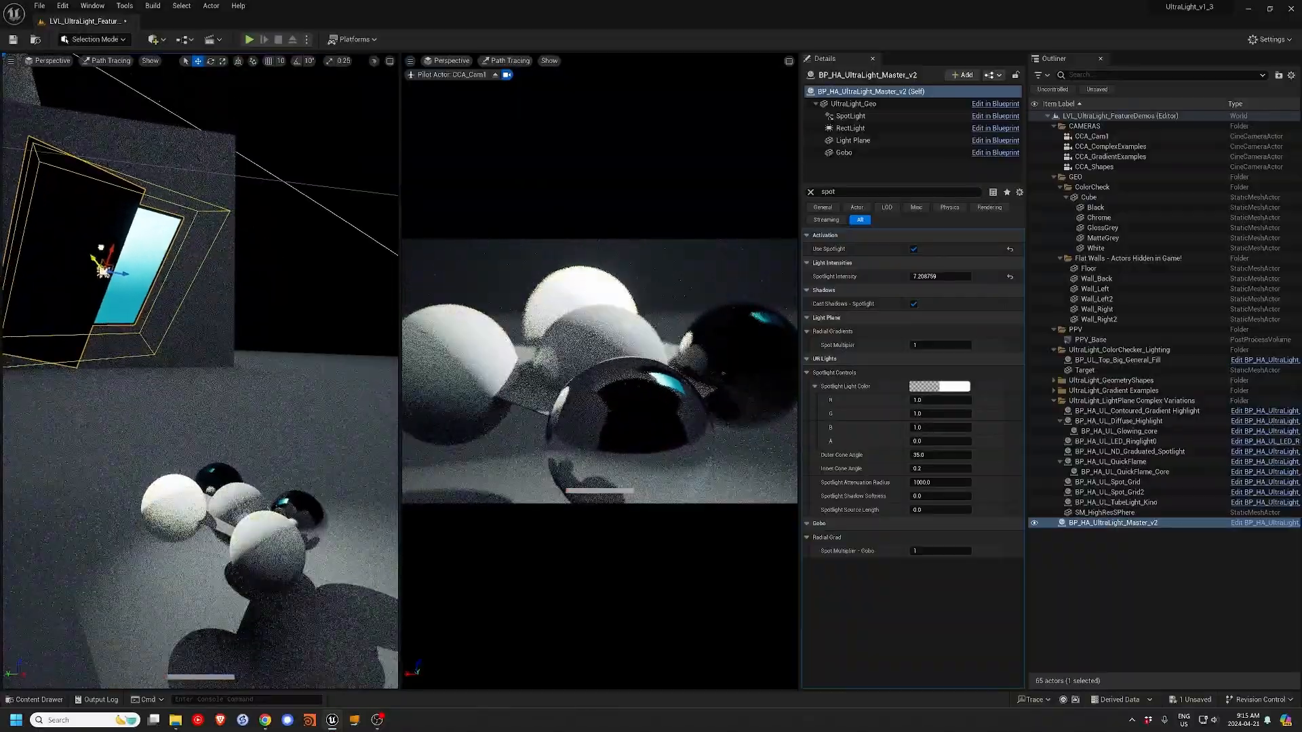
{"action": "left_click_drag", "start_coordinate": [118, 269], "coordinate": [93, 265]}
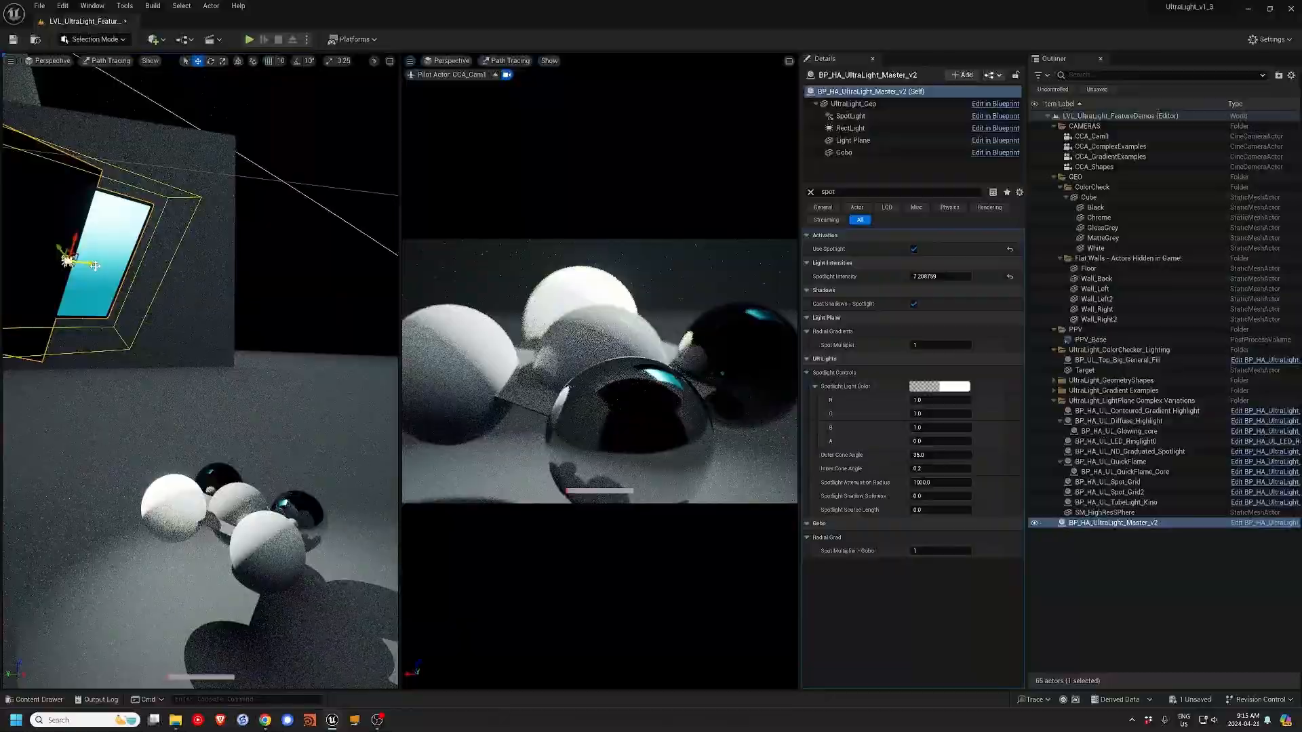
{"action": "scroll", "coordinate": [162, 378], "scroll_direction": "down", "scroll_amount": 6}
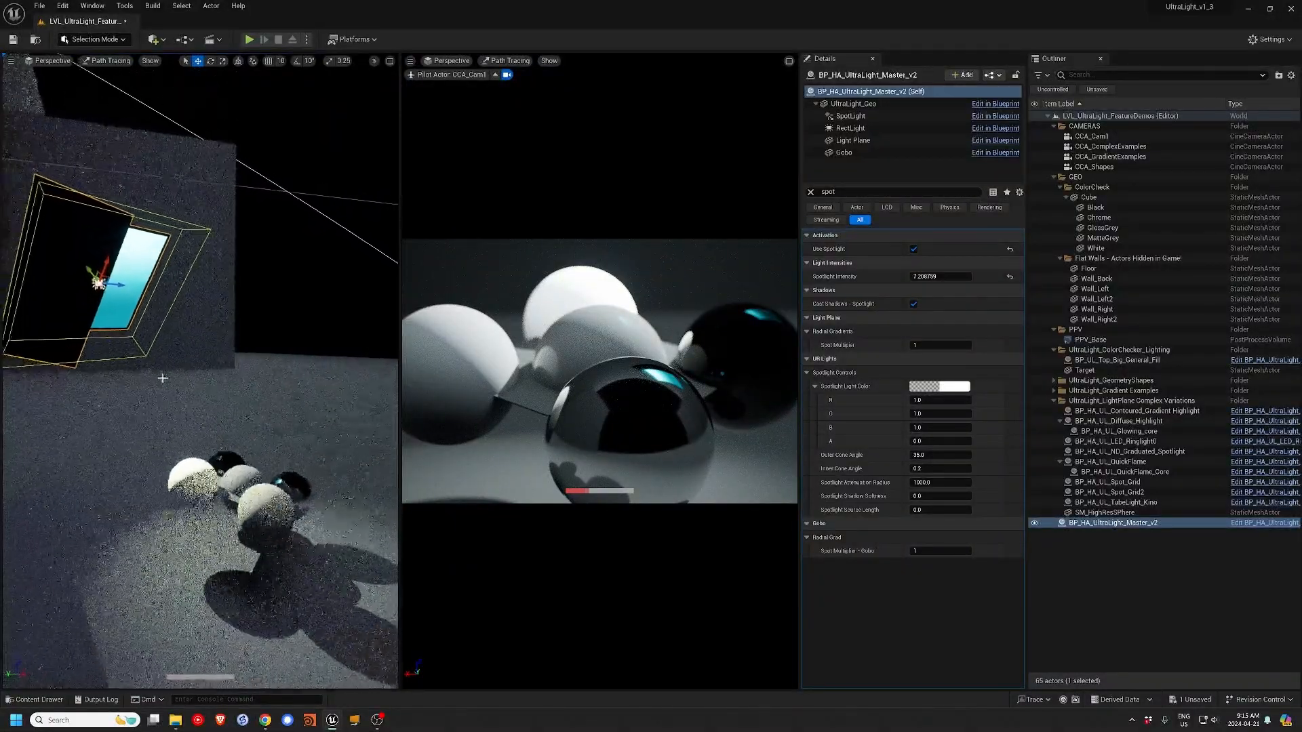
{"action": "mouse_move", "coordinate": [163, 378]}
{"action": "right_mouse_down"}
{"action": "mouse_move", "coordinate": [204, 378]}
{"action": "mouse_move", "coordinate": [153, 366]}
{"action": "right_mouse_up"}
- Move and rescale the Gobo component in front of the spotlight beam
{"action": "left_click", "coordinate": [875, 153]}
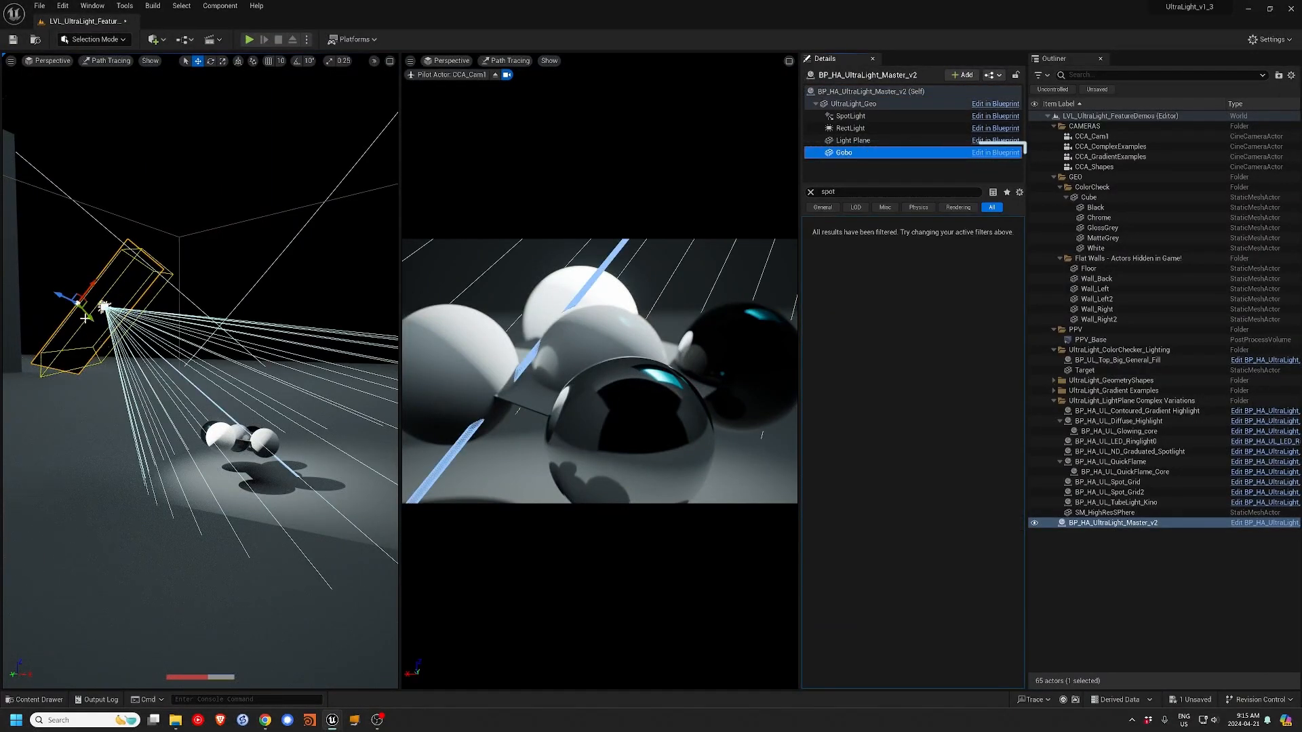
{"action": "left_click_drag", "start_coordinate": [90, 320], "coordinate": [53, 290]}
{"action": "key", "text": "r"}
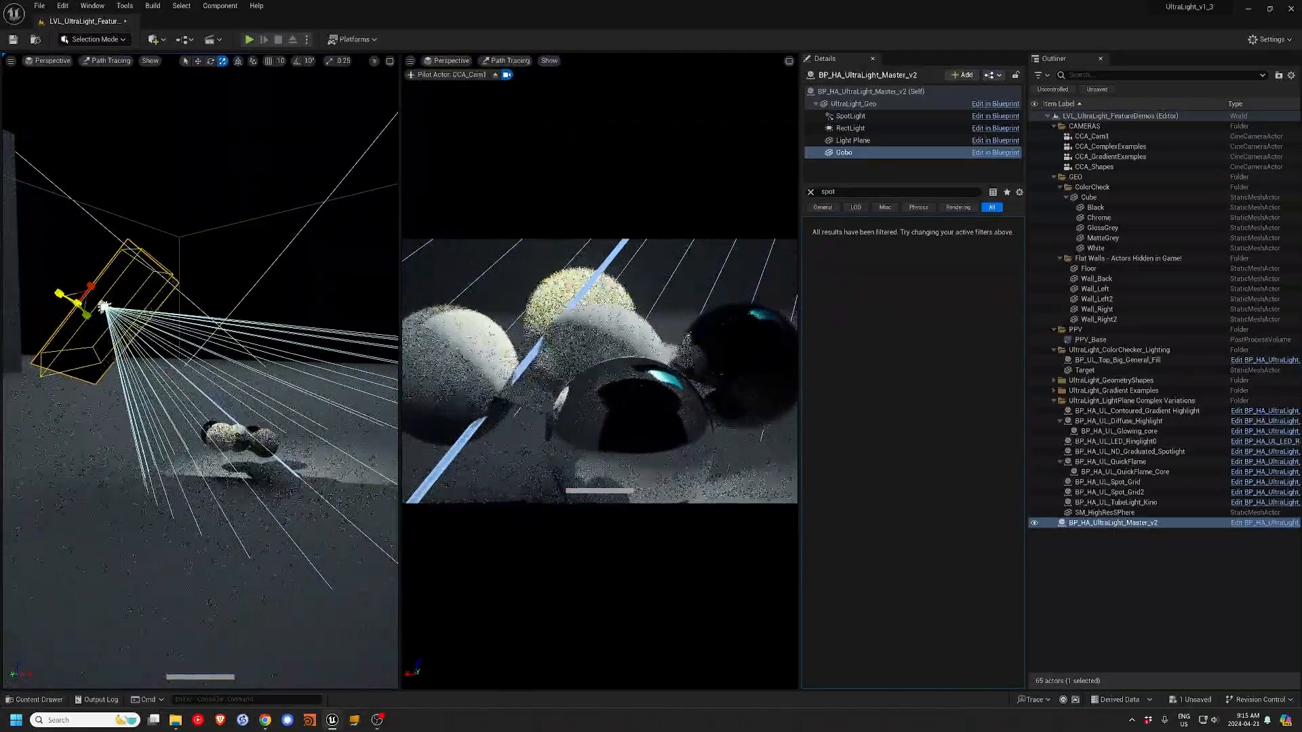
{"action": "left_click_drag", "start_coordinate": [59, 294], "coordinate": [63, 296]}
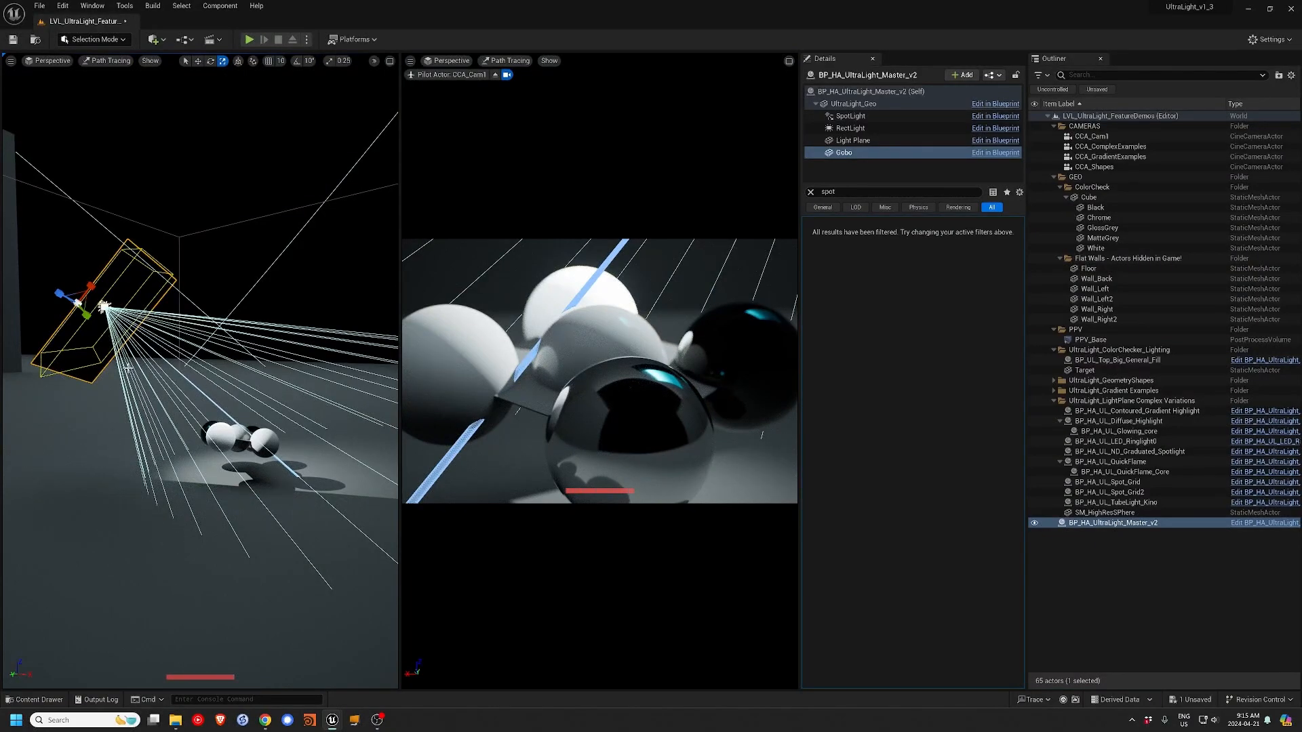
- Rotate the Gobo component so it blocks more of the light falling on the spheres
{"action": "left_click_drag", "start_coordinate": [242, 436], "coordinate": [246, 426], "text": "alt"}
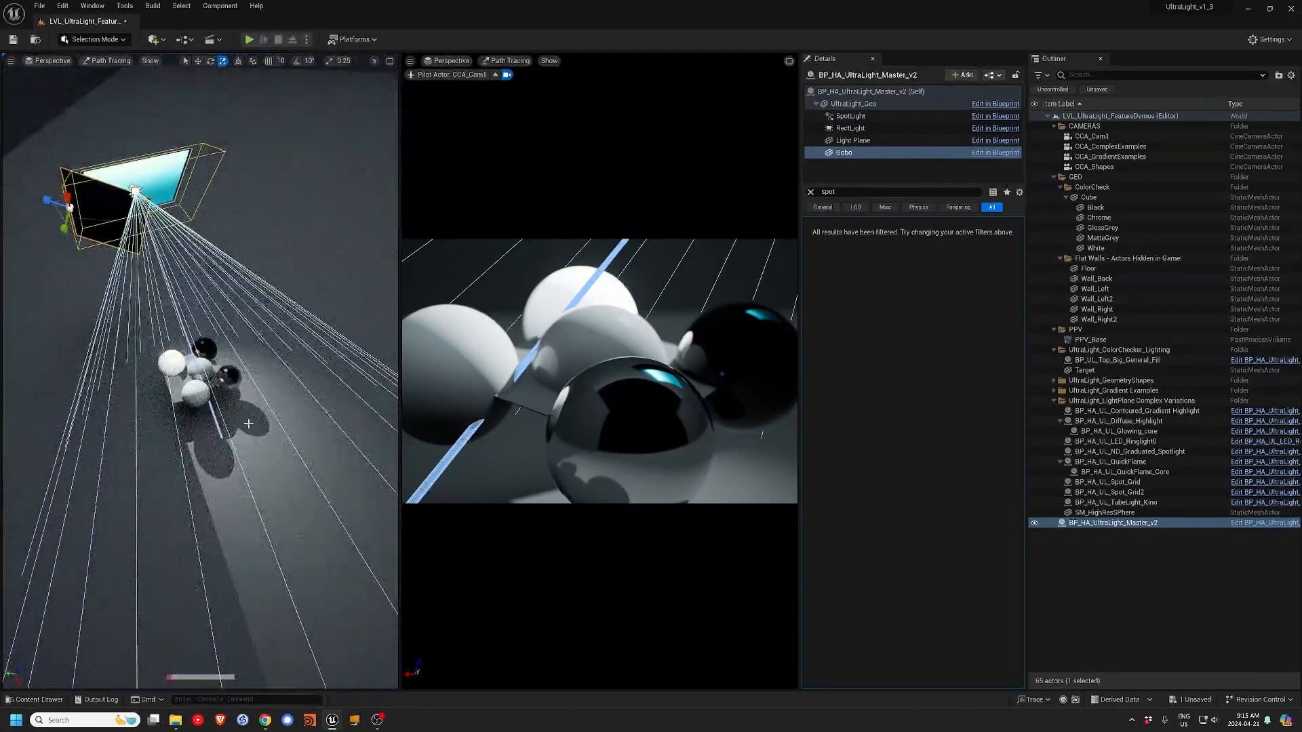
{"action": "scroll", "coordinate": [167, 356], "scroll_direction": "up", "scroll_amount": 3}
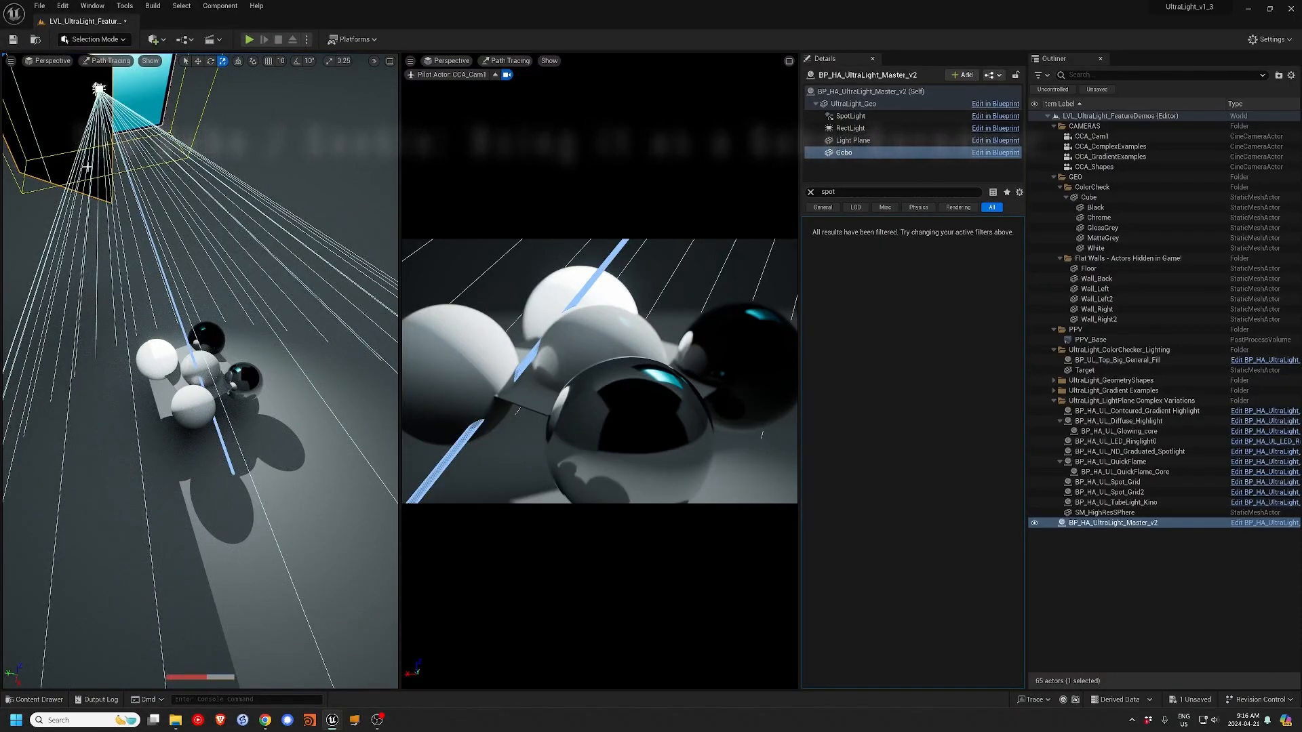
{"action": "left_click_drag", "start_coordinate": [87, 166], "coordinate": [112, 202], "text": "alt"}
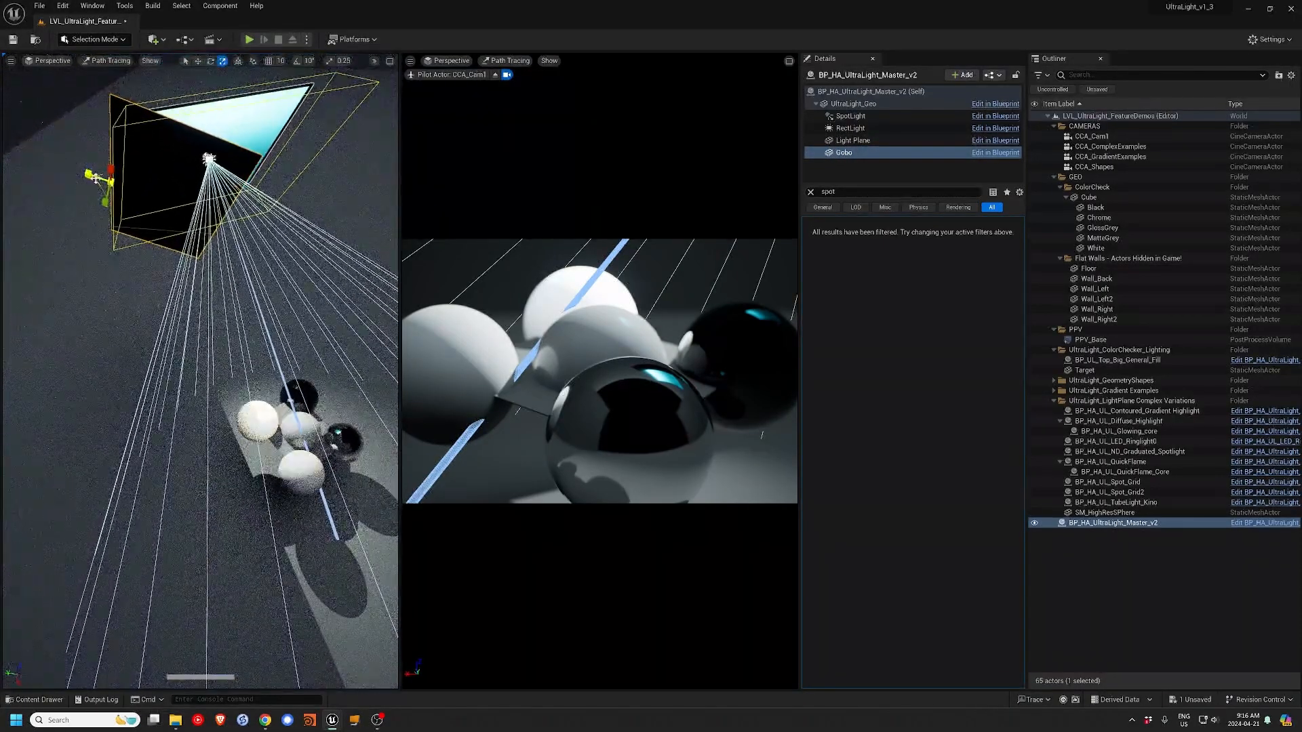
{"action": "key", "text": "e"}
{"action": "left_click_drag", "start_coordinate": [122, 213], "coordinate": [142, 204]}
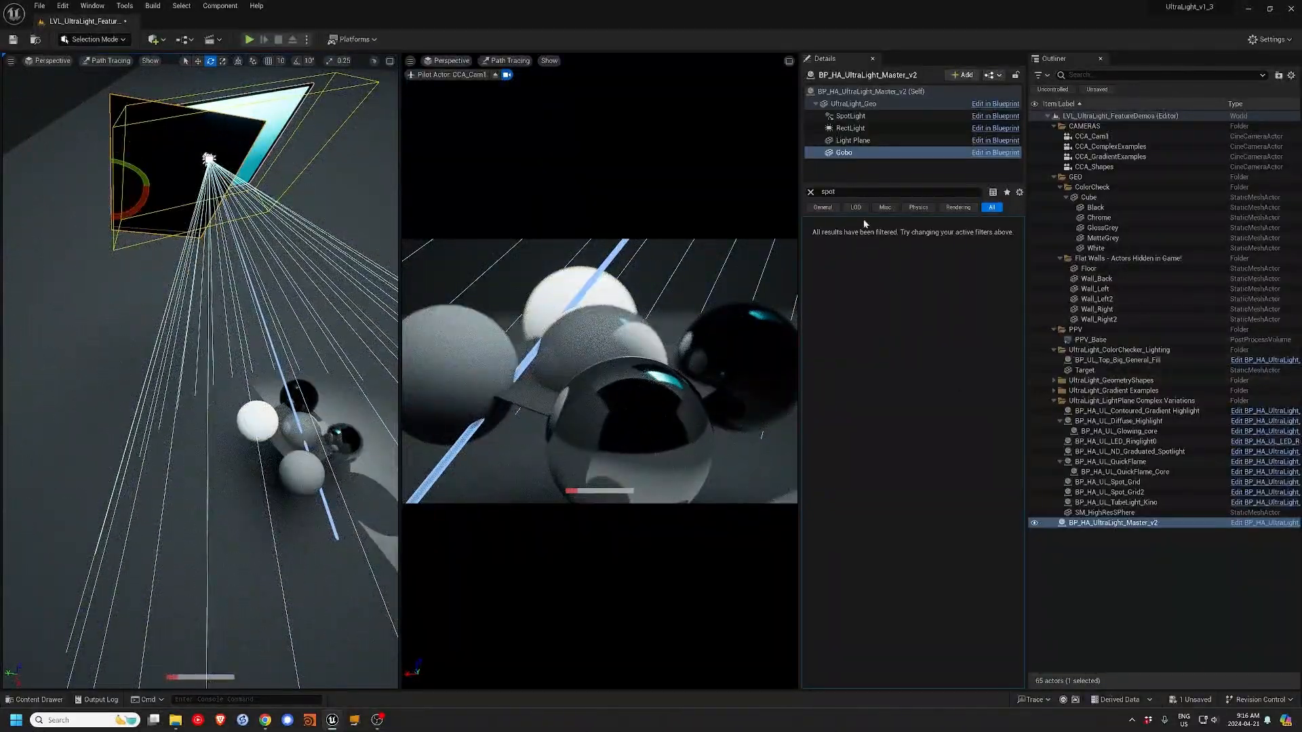
- Return to the master light's own properties and filter them by "gobo" to reach the linear gradients
{"action": "left_click", "coordinate": [868, 92]}
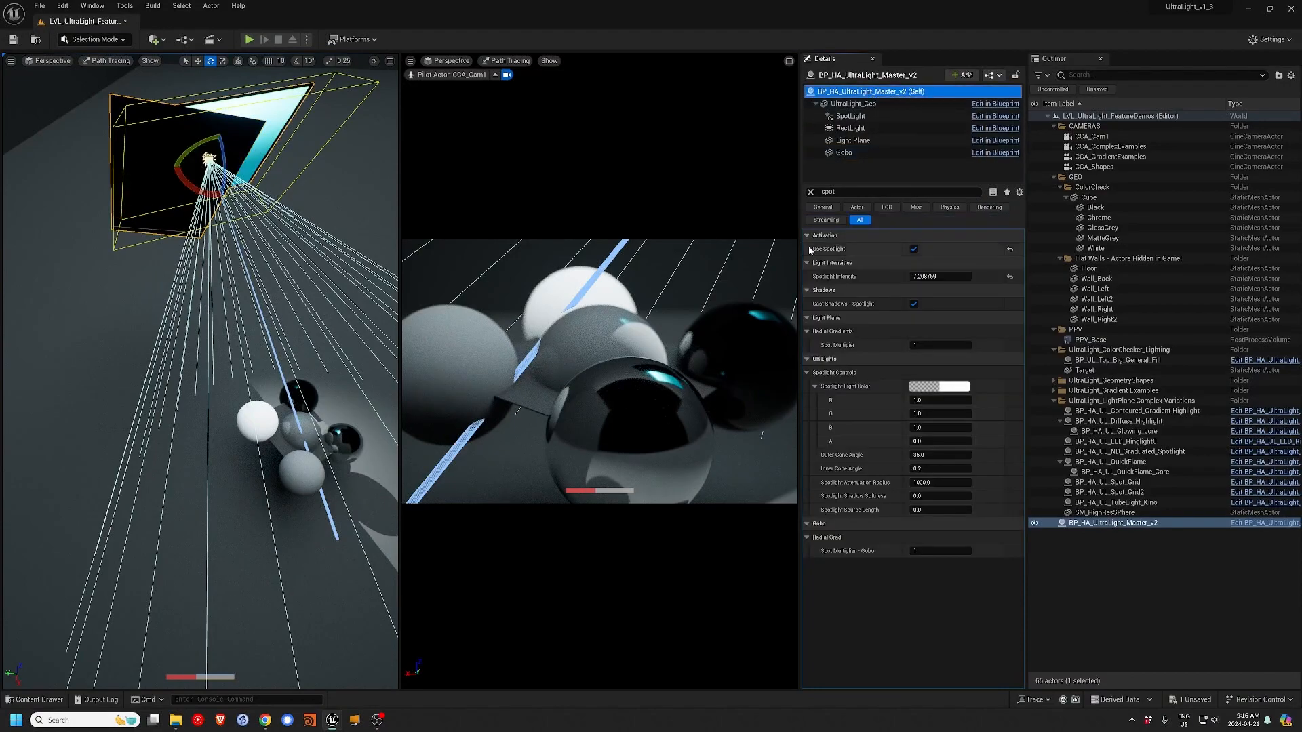
{"action": "left_click", "coordinate": [829, 192]}
{"action": "type", "text": "gobo"}
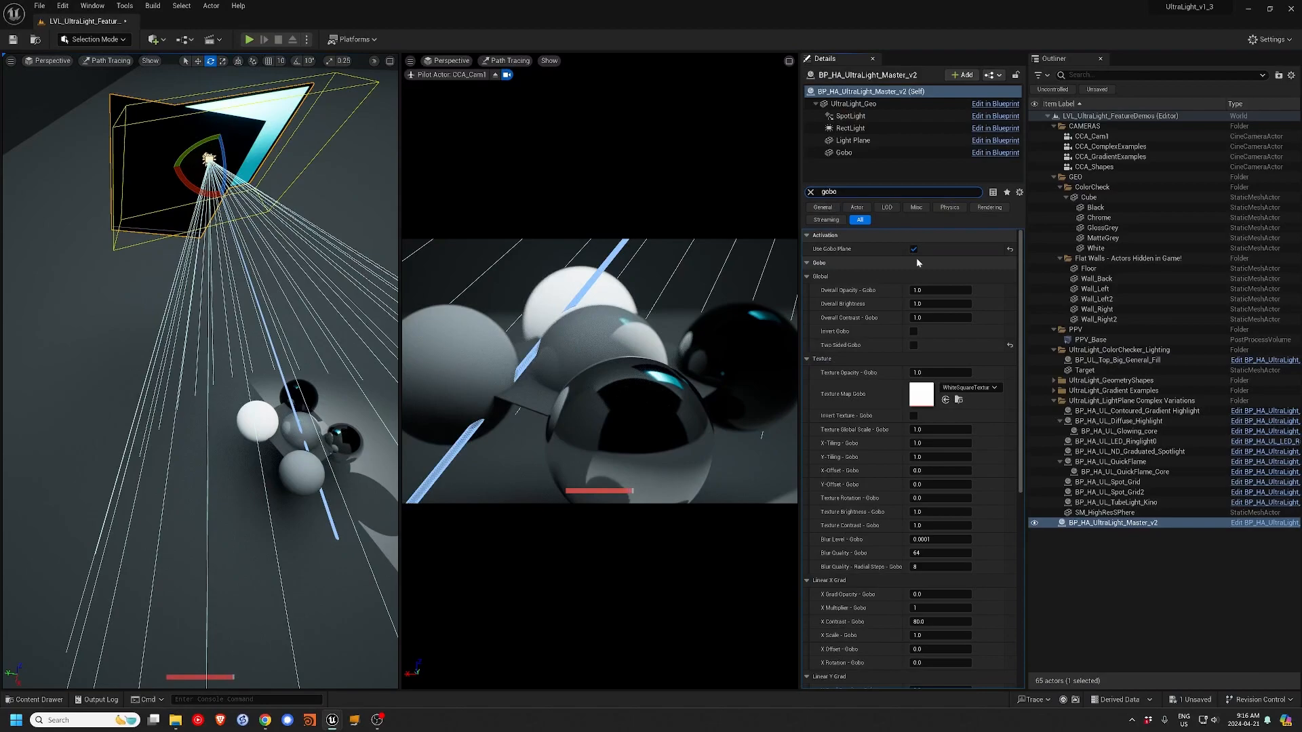
{"action": "scroll", "coordinate": [880, 301], "scroll_direction": "down", "scroll_amount": 3}
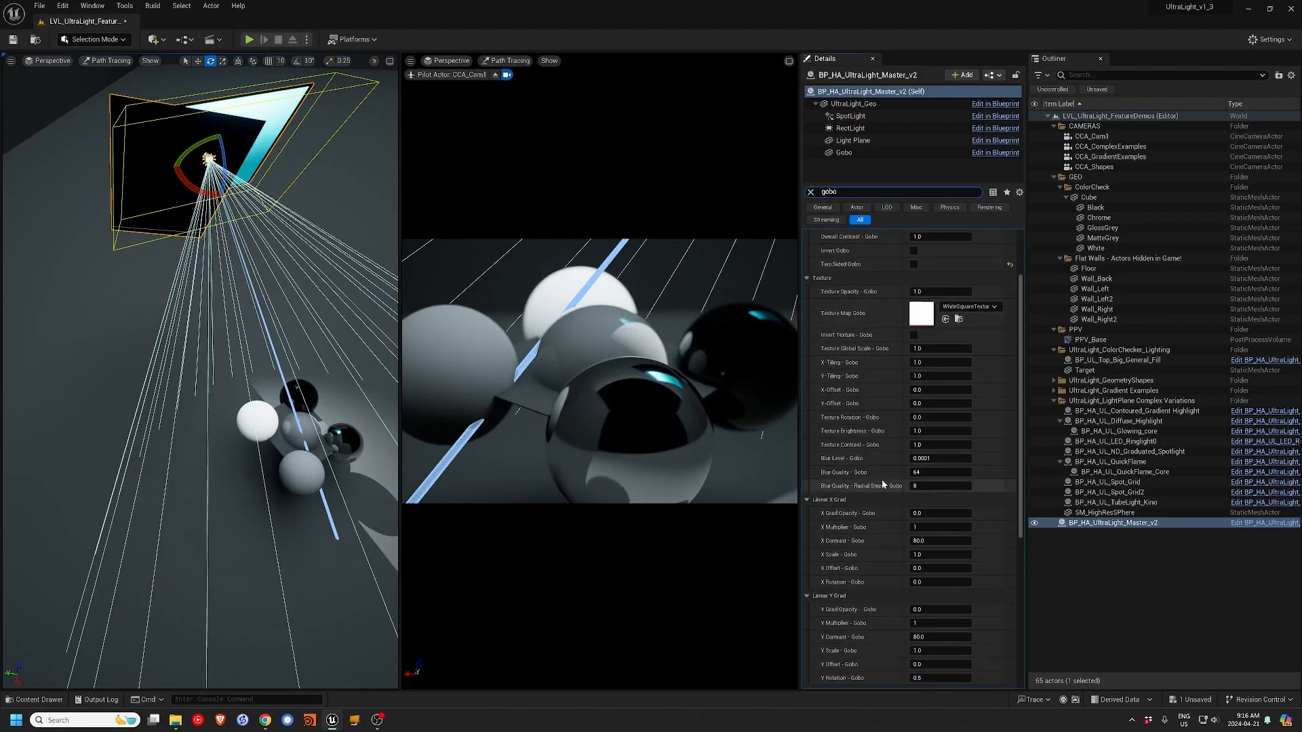
{"action": "scroll", "coordinate": [882, 479], "scroll_direction": "down", "scroll_amount": 3}
- Try the gobo's X Grad Opacity at 1 and return it to 0
{"action": "left_click", "coordinate": [932, 432]}
{"action": "type", "text": "1"}
{"action": "key", "text": "Return"}
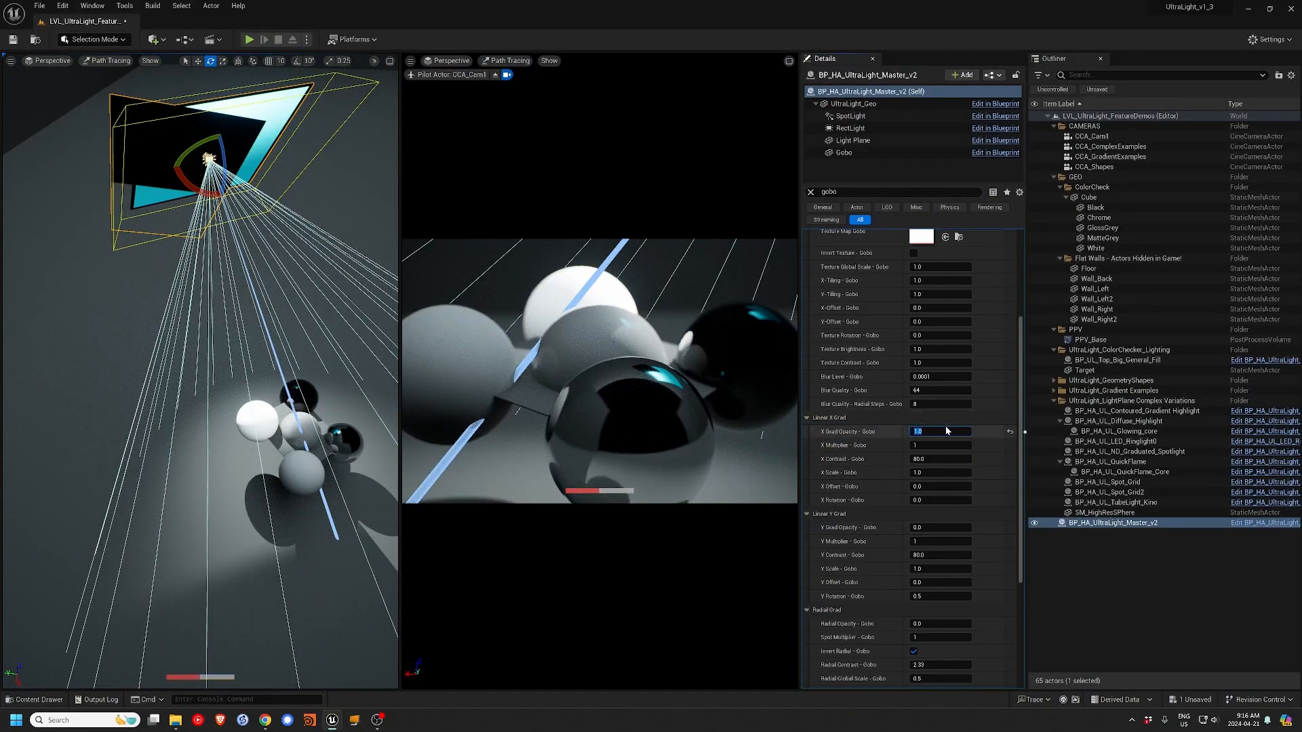
{"action": "type", "text": "0"}
{"action": "key", "text": "Return"}
- Set the gobo's Y Grad Opacity to 1 and its Y Contrast to about 1.276
{"action": "left_click", "coordinate": [922, 527]}
{"action": "type", "text": "1"}
{"action": "key", "text": "Return"}
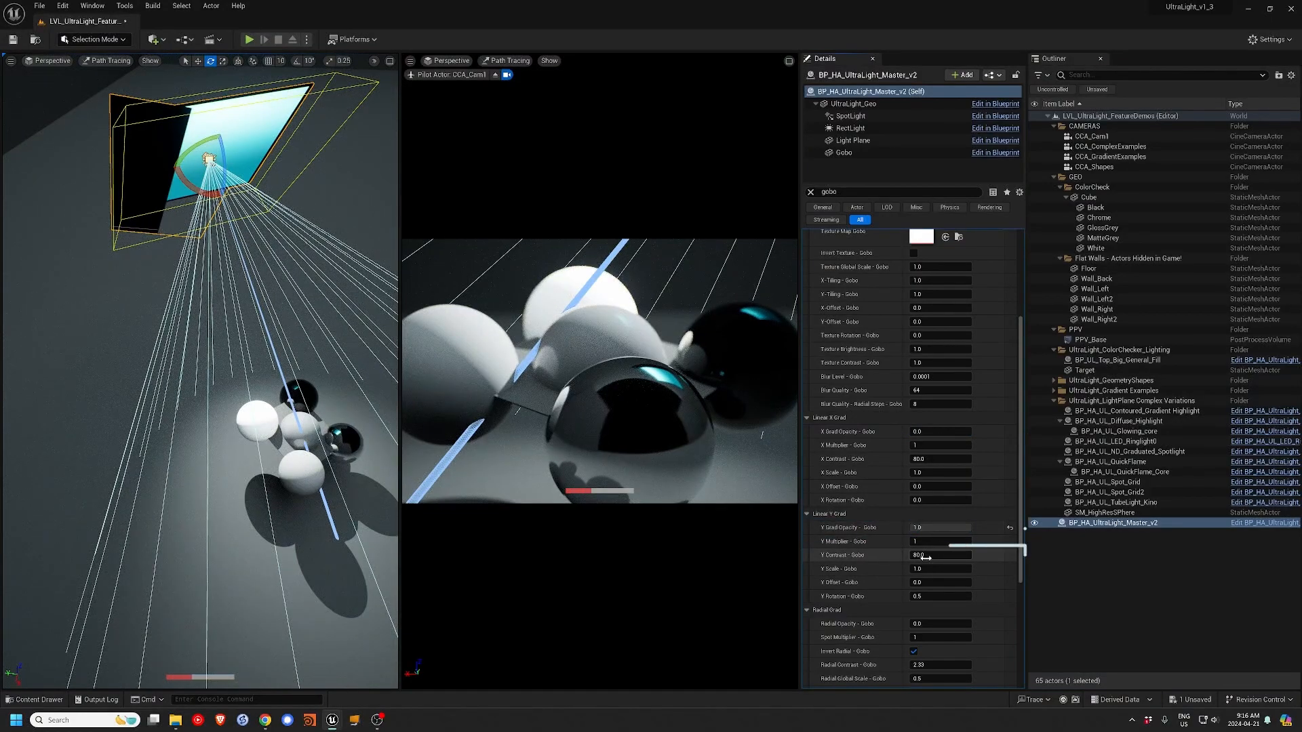
{"action": "left_click_drag", "start_coordinate": [925, 556], "coordinate": [856, 556]}
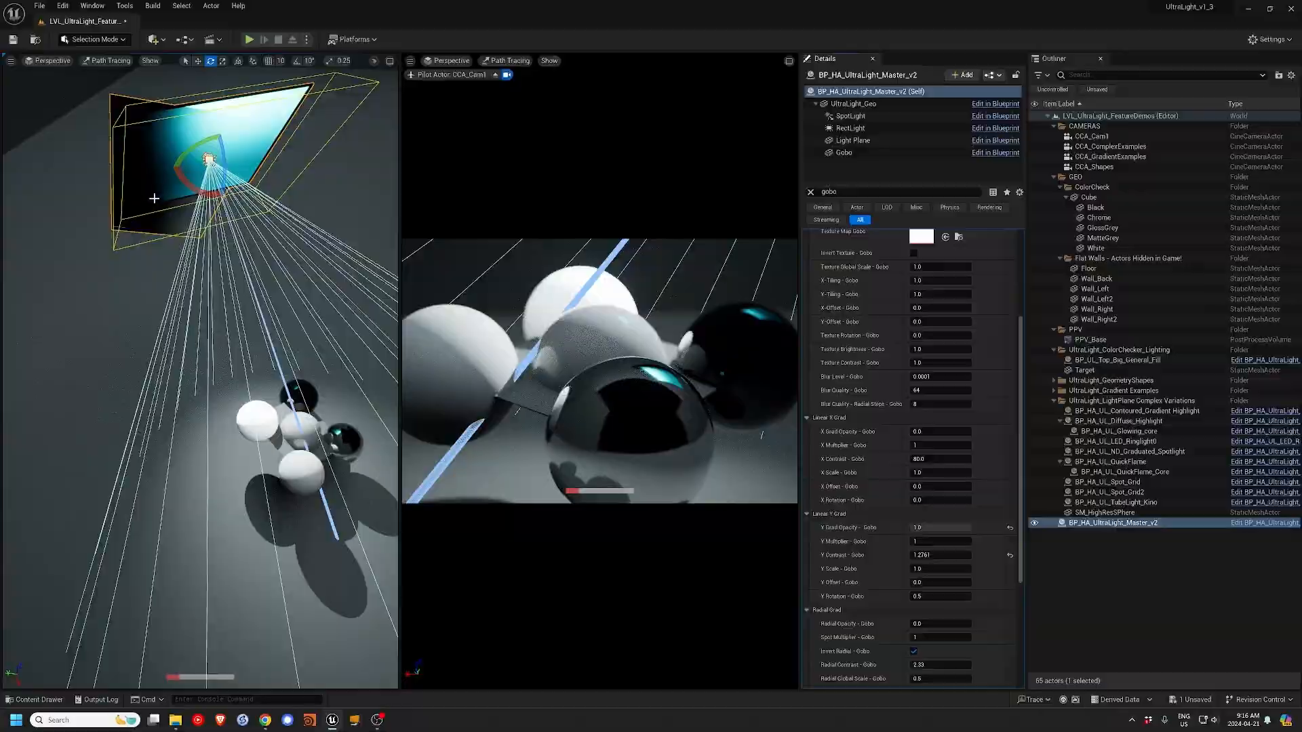
- Rotate the master light slightly and stretch the Gobo component across more of the light plane
{"action": "mouse_move", "coordinate": [187, 188]}
{"action": "left_mouse_down"}
{"action": "mouse_move", "coordinate": [169, 175]}
{"action": "mouse_move", "coordinate": [207, 196]}
{"action": "mouse_move", "coordinate": [186, 192]}
{"action": "left_mouse_up"}
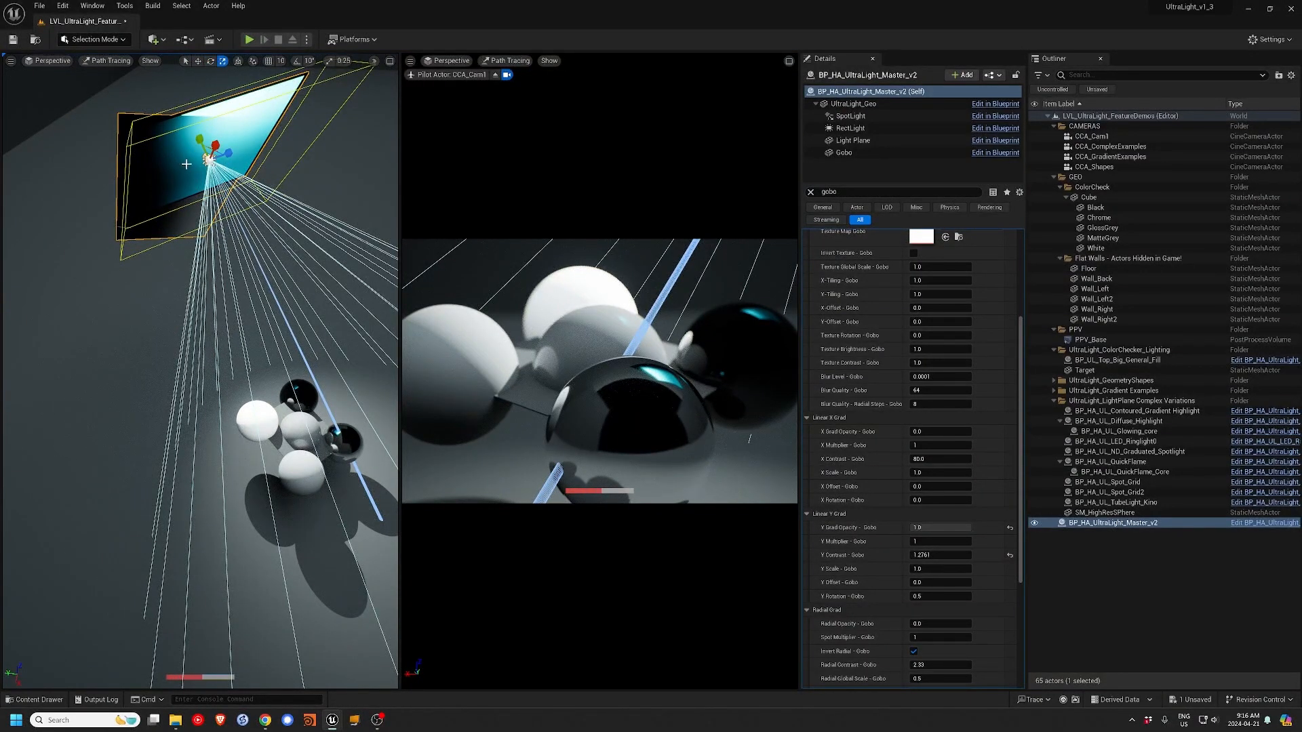
{"action": "left_click", "coordinate": [841, 153]}
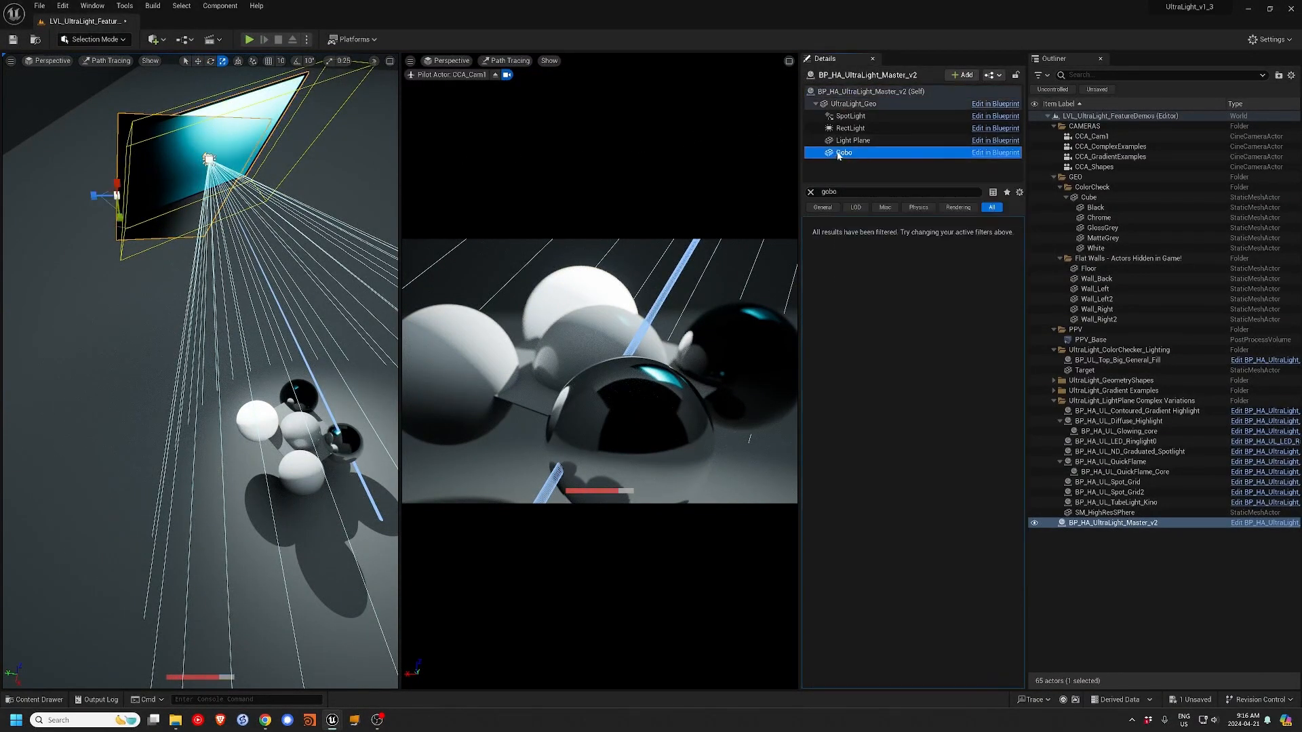
{"action": "mouse_move", "coordinate": [96, 196]}
{"action": "left_mouse_down"}
{"action": "mouse_move", "coordinate": [59, 196]}
{"action": "mouse_move", "coordinate": [88, 196]}
{"action": "mouse_move", "coordinate": [74, 197]}
{"action": "left_mouse_up"}
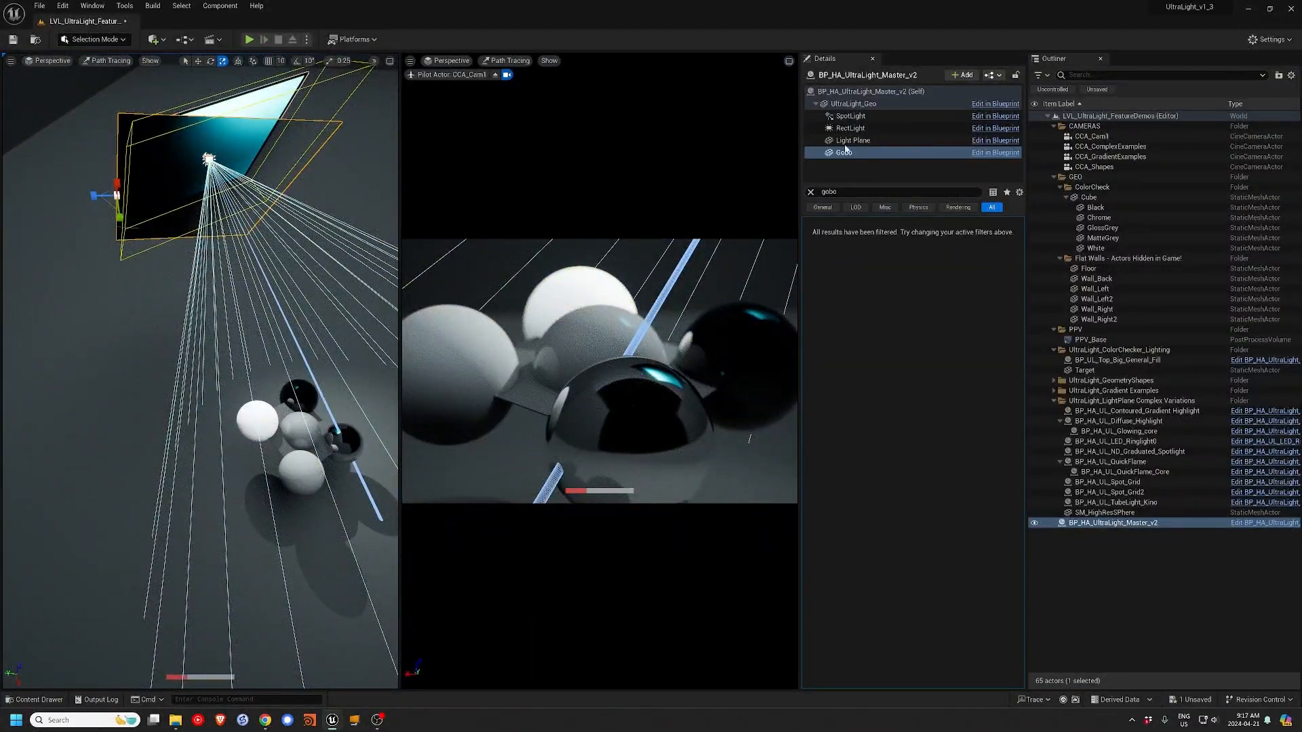
- Compare the scene with the master light's gobo plane off and on repeatedly, leaving it enabled
{"action": "left_click", "coordinate": [871, 91]}
{"action": "left_click", "coordinate": [913, 249]}
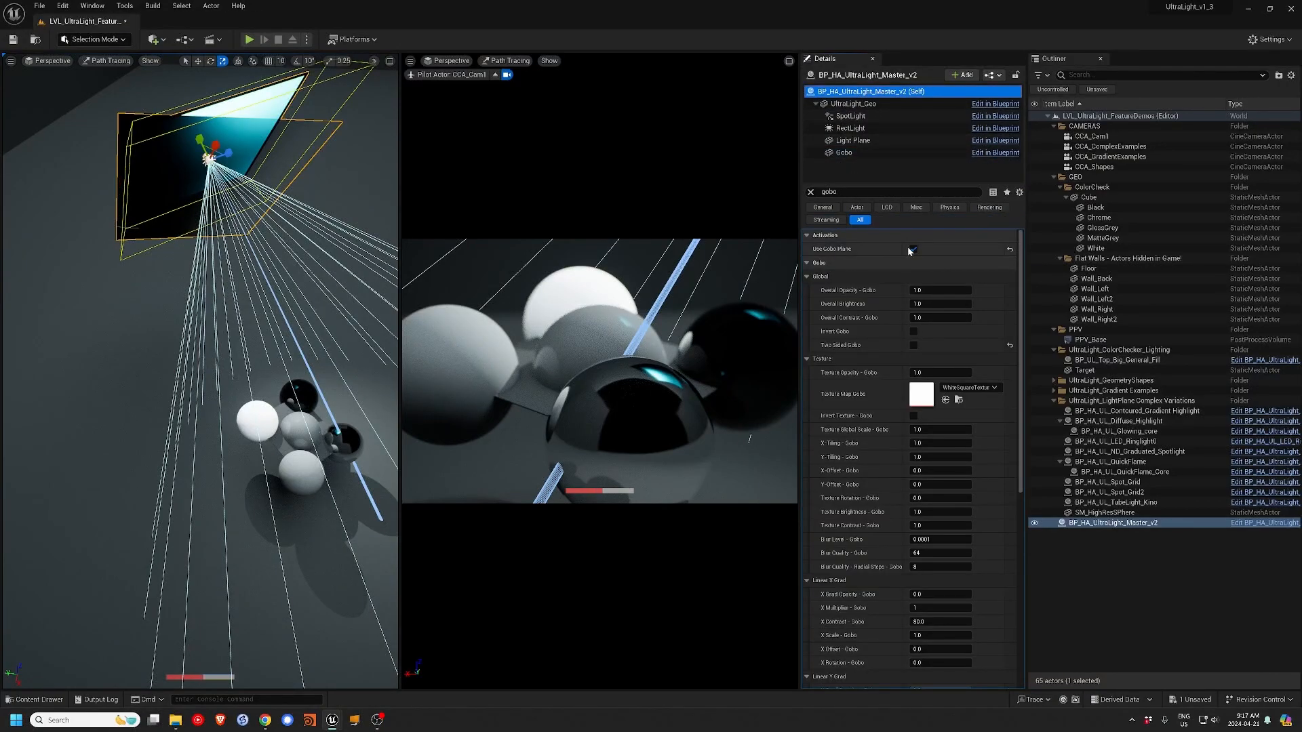
{"action": "left_click", "coordinate": [913, 249]}
{"action": "left_click", "coordinate": [914, 249]}
{"action": "left_click", "coordinate": [914, 251]}
{"action": "left_click", "coordinate": [914, 250]}
{"action": "left_click", "coordinate": [914, 249]}
{"action": "left_click", "coordinate": [913, 250]}
{"action": "left_click", "coordinate": [913, 249]}
{"action": "left_click", "coordinate": [913, 250]}
{"action": "left_click", "coordinate": [913, 250]}
{"action": "left_click", "coordinate": [913, 249]}
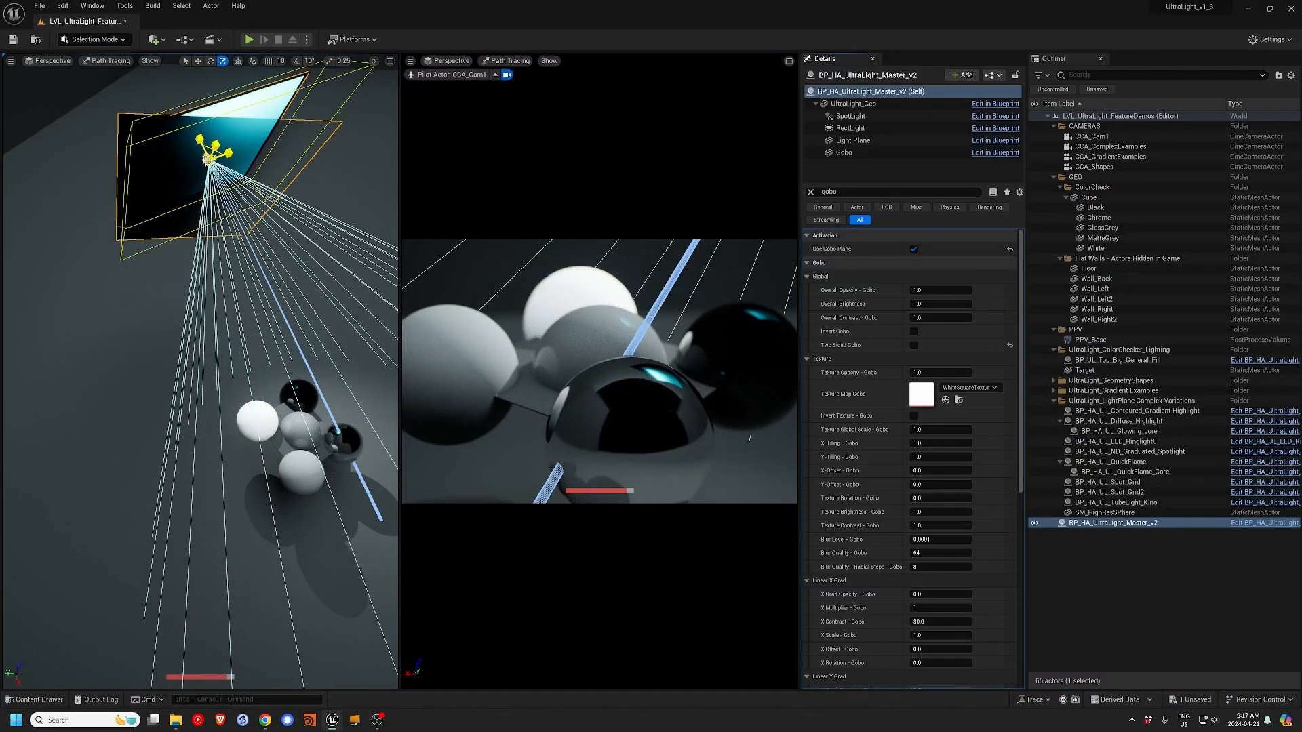
- Switch the camera view to CCA_ComplexExamples and check the ND Graduated Spotlight's contribution by hiding and showing it
{"action": "left_click", "coordinate": [449, 60]}
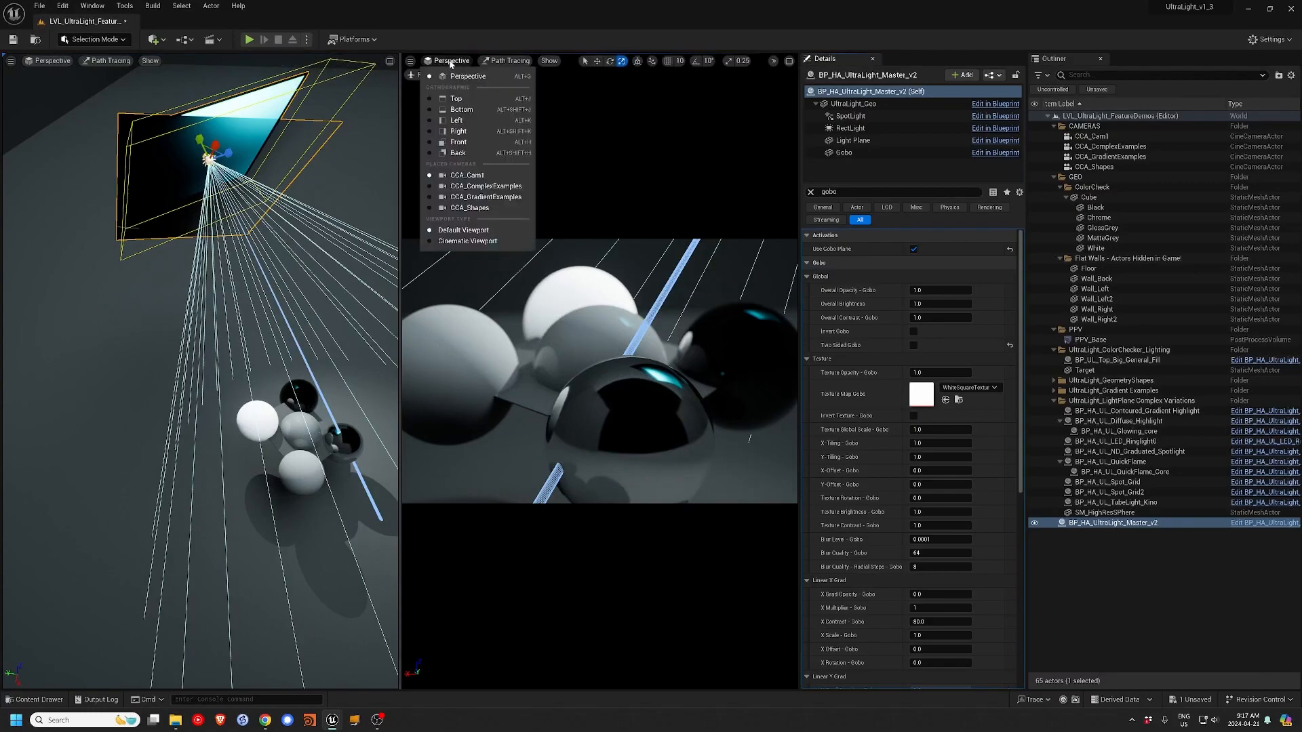
{"action": "left_click", "coordinate": [496, 186]}
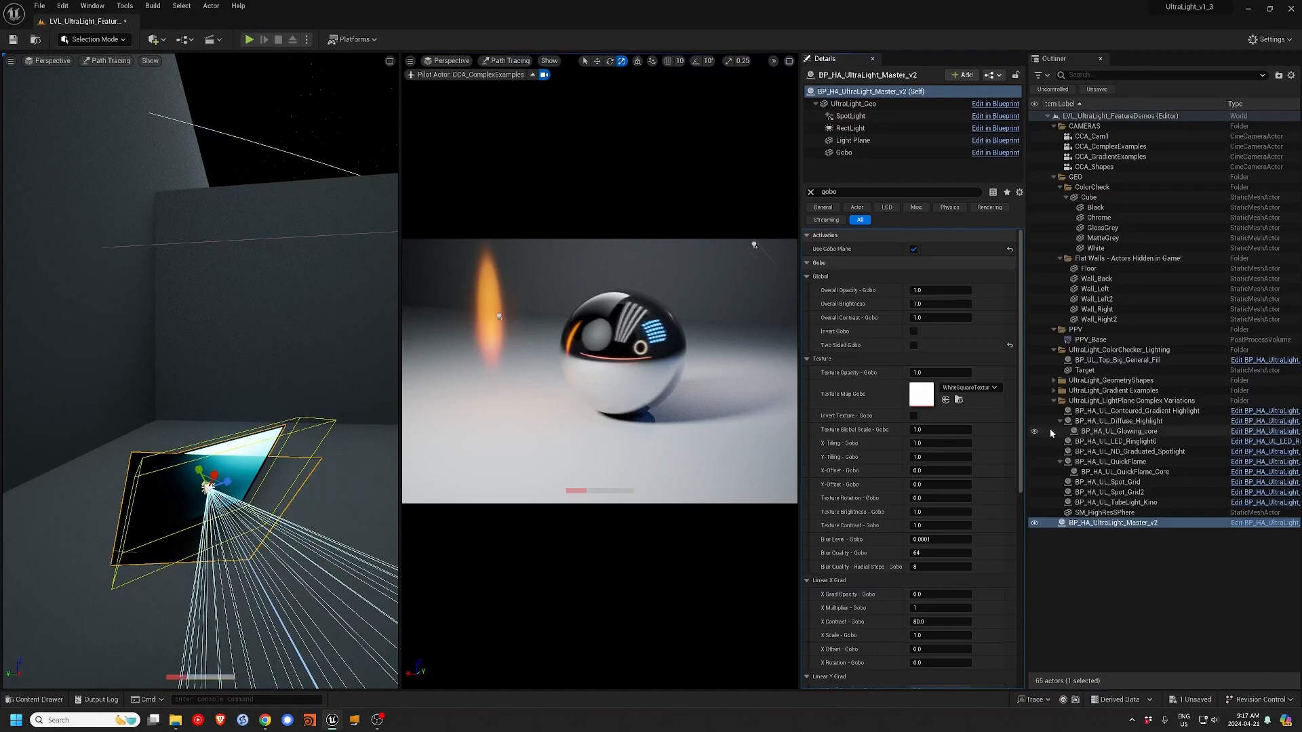
{"action": "left_click", "coordinate": [1128, 452]}
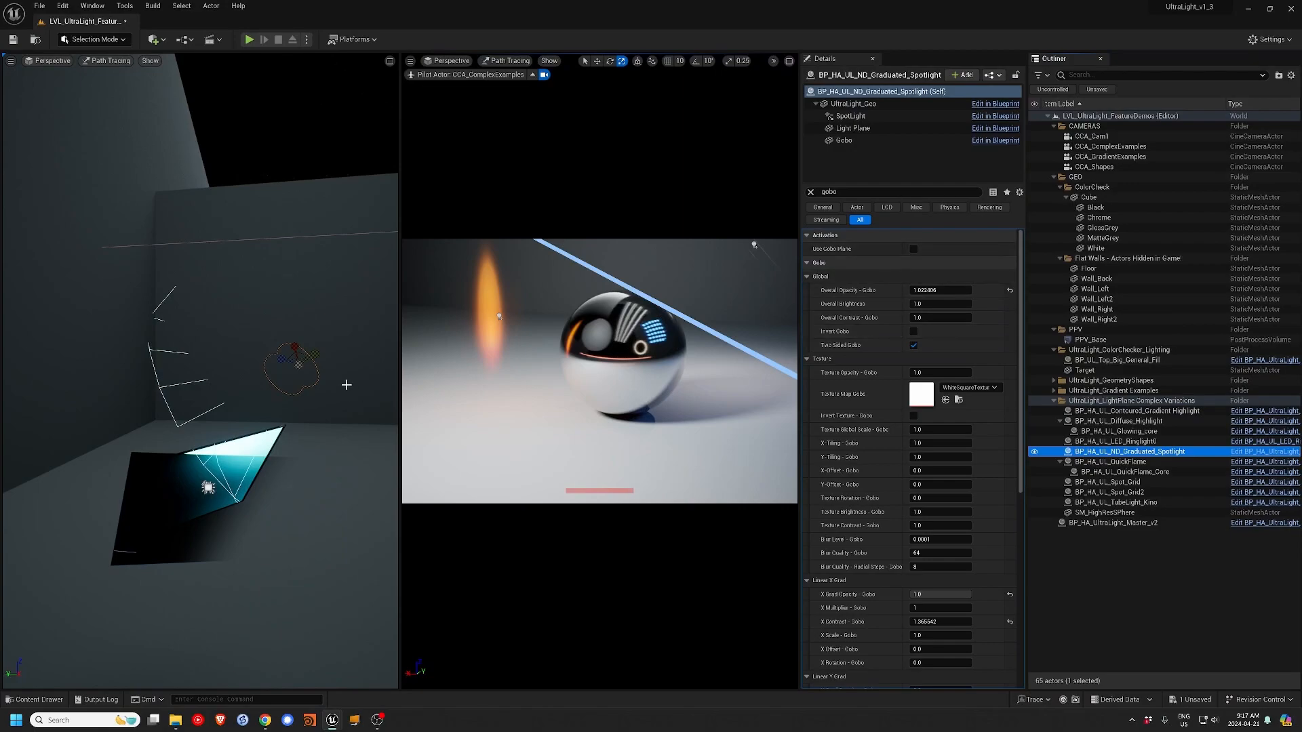
{"action": "left_click", "coordinate": [1033, 452]}
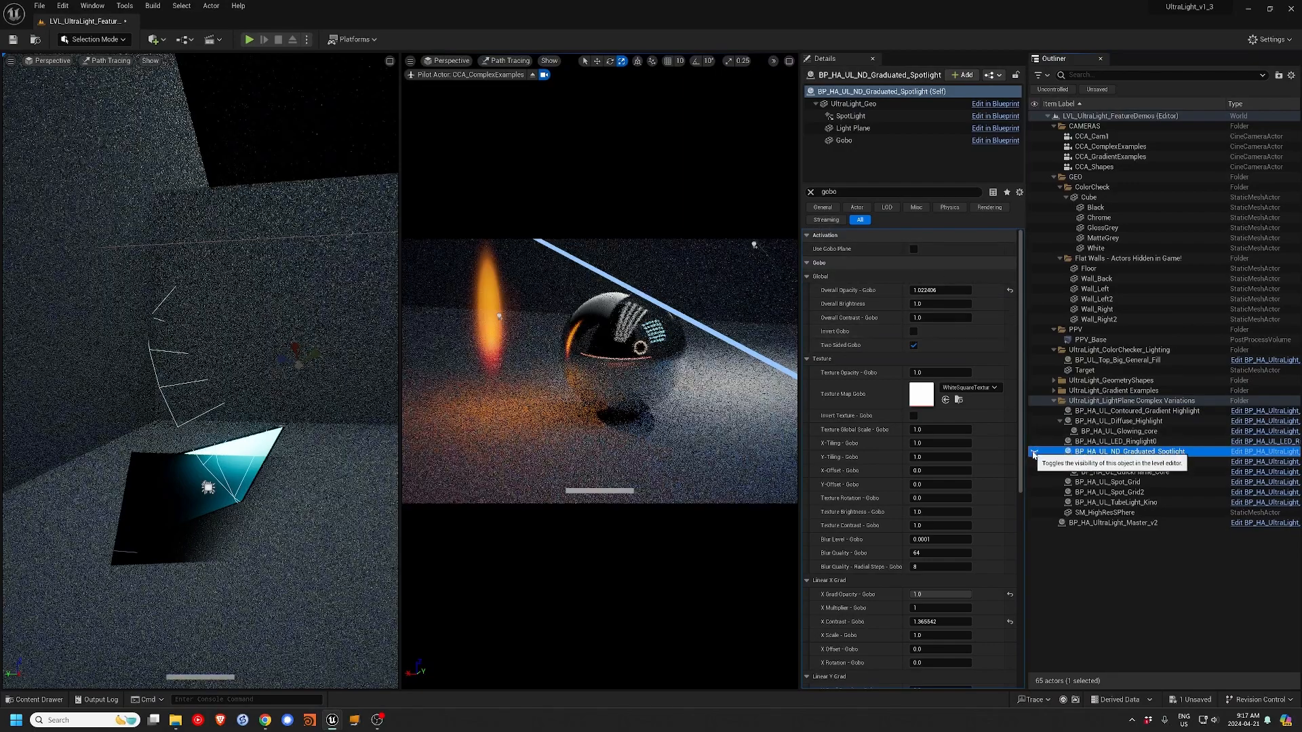
- Compare the scene with the ND Graduated Spotlight's gobo plane on and off repeatedly, leaving it enabled
{"action": "left_click", "coordinate": [914, 249]}
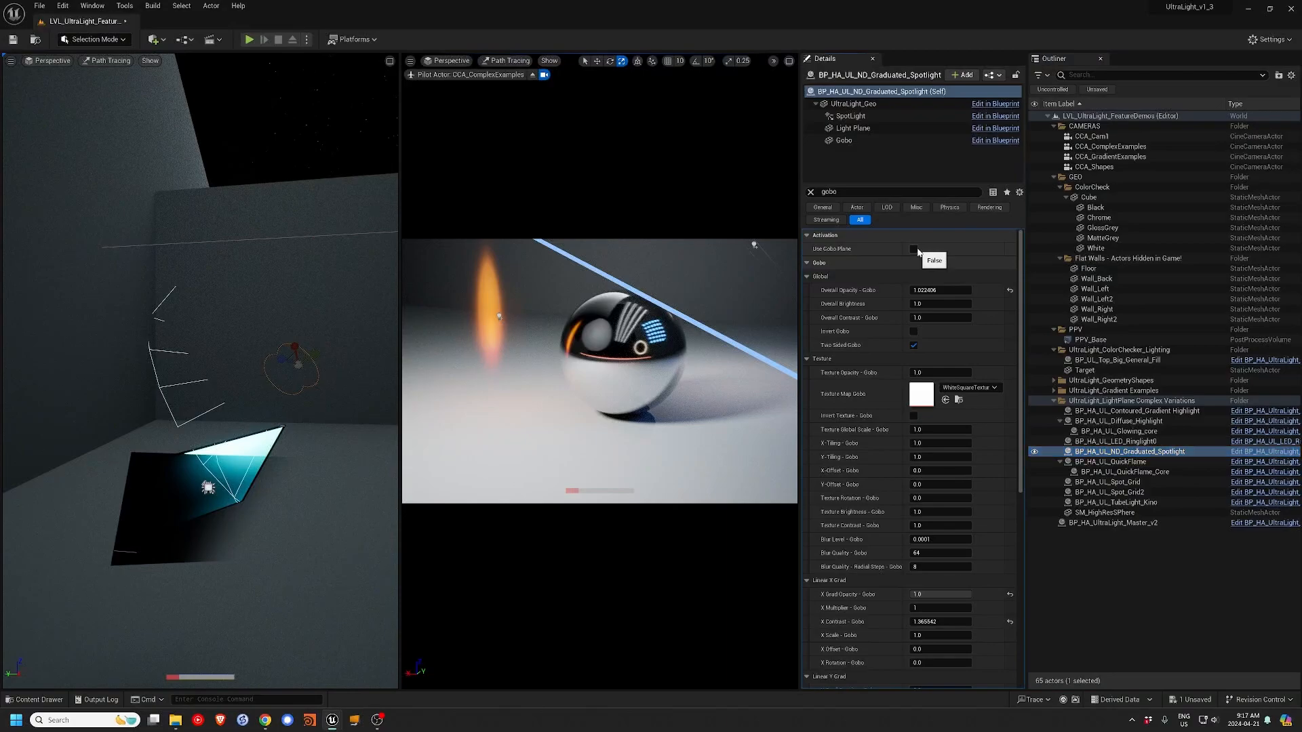
{"action": "left_click", "coordinate": [914, 249]}
{"action": "left_click", "coordinate": [914, 248]}
{"action": "left_click", "coordinate": [914, 249]}
{"action": "left_click", "coordinate": [914, 249]}
{"action": "left_click", "coordinate": [913, 249]}
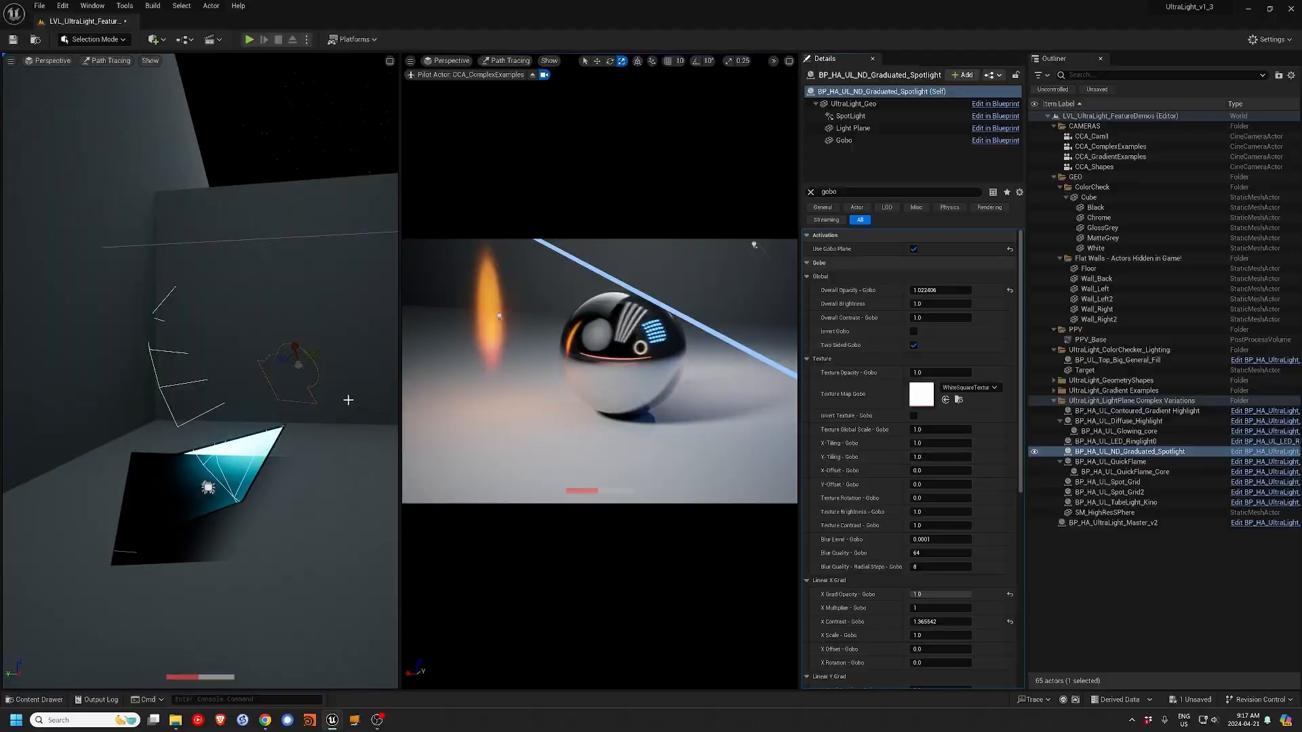
- Frame the ND Graduated Spotlight, hide the neighbouring Contoured Gradient Highlight light and reselect the spotlight
{"action": "key", "text": "f"}
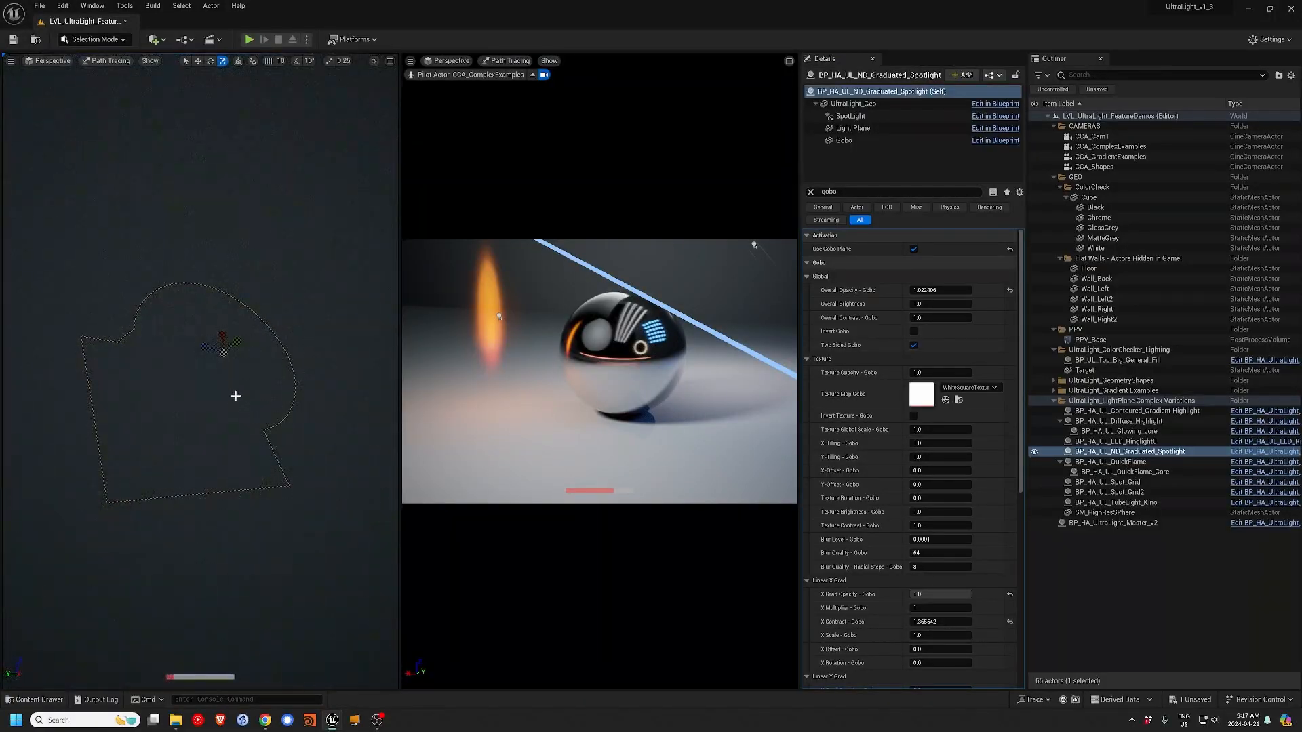
{"action": "mouse_move", "coordinate": [200, 370]}
{"action": "left_mouse_down", "text": "alt"}
{"action": "mouse_move", "coordinate": [271, 400]}
{"action": "mouse_move", "coordinate": [316, 372]}
{"action": "mouse_move", "coordinate": [222, 406]}
{"action": "left_mouse_up", "text": "alt"}
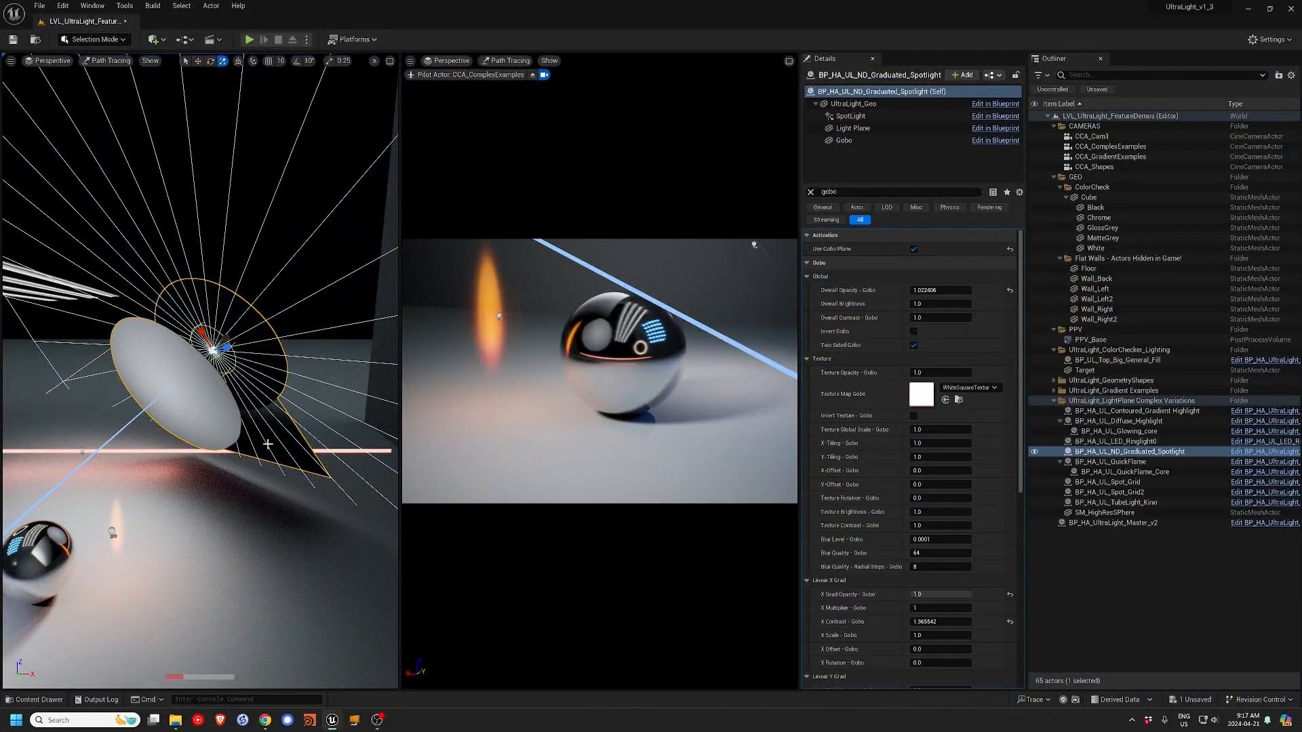
{"action": "left_click", "coordinate": [212, 351]}
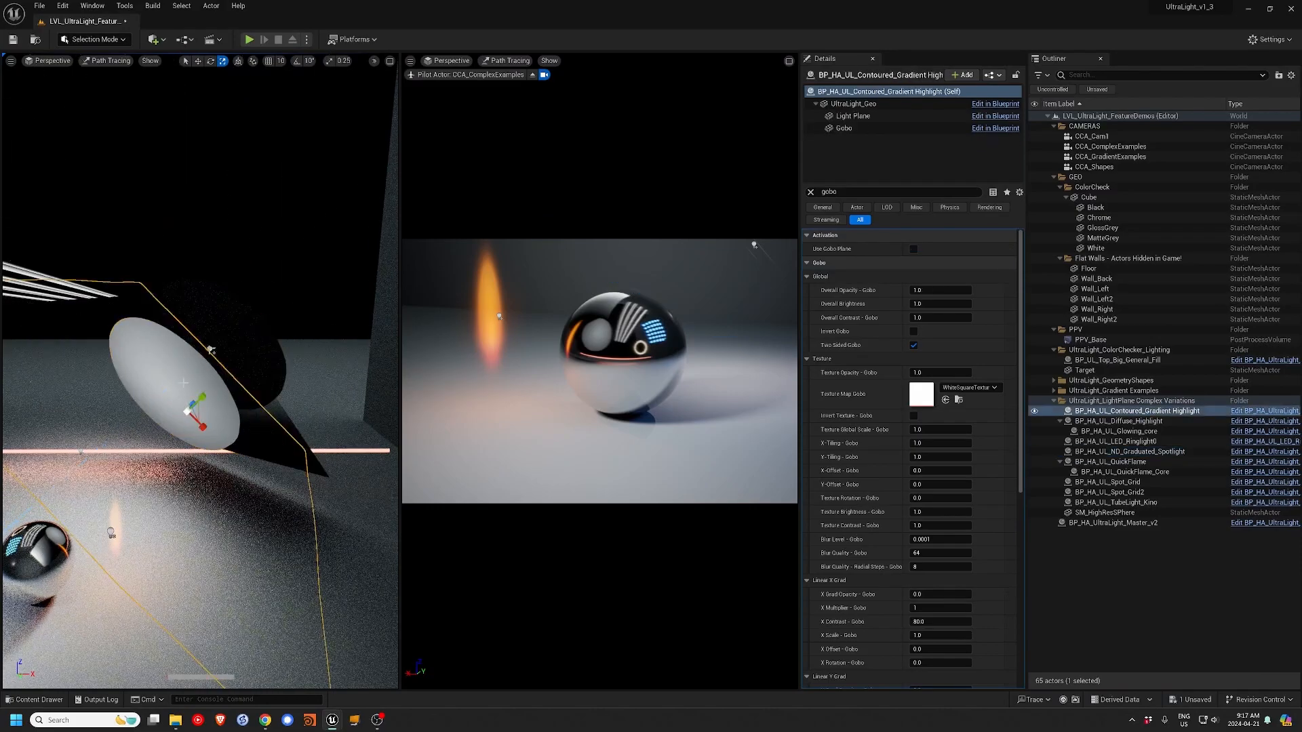
{"action": "left_click", "coordinate": [1033, 411]}
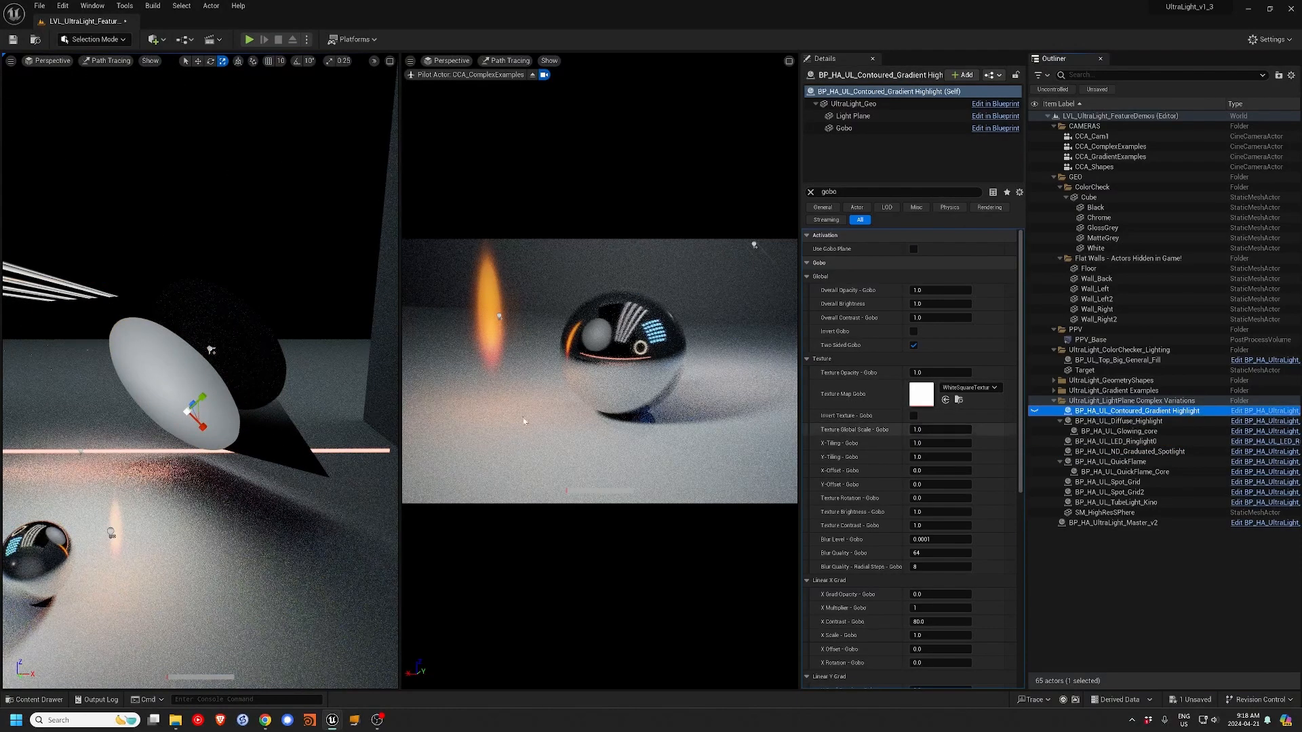
{"action": "left_click", "coordinate": [210, 350]}
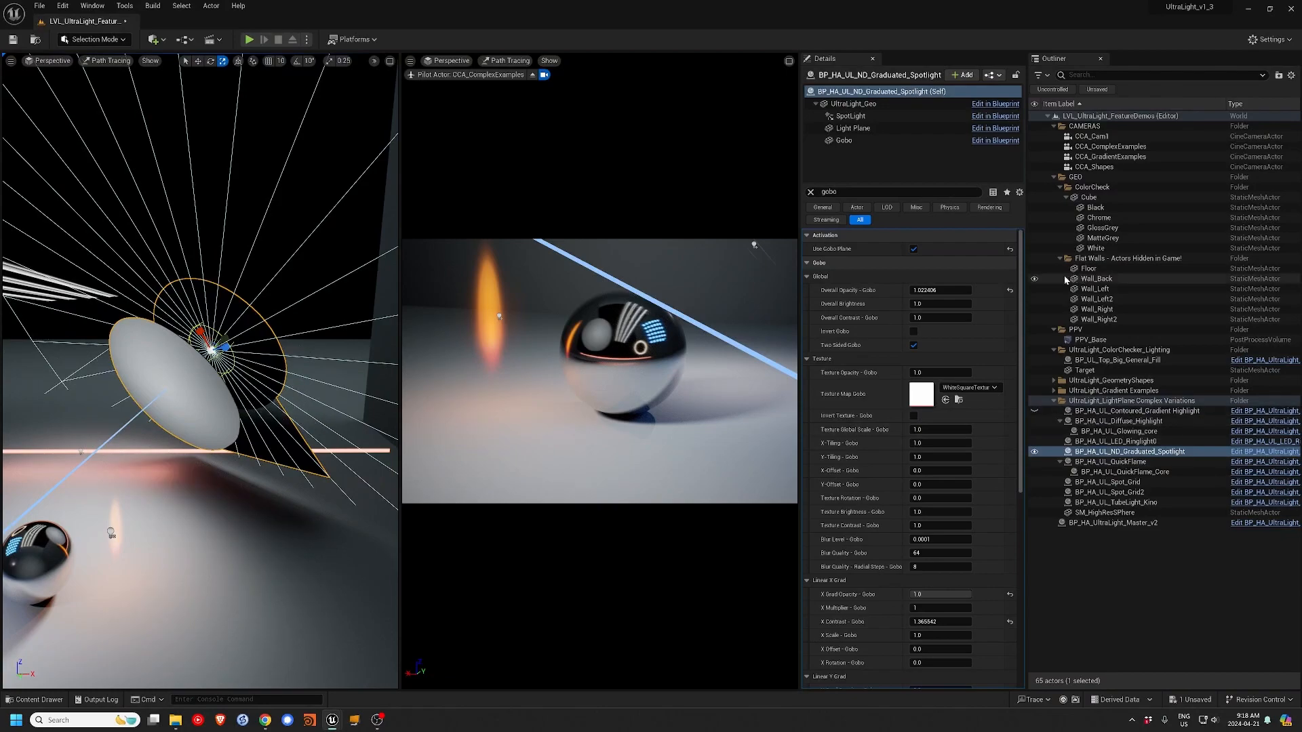
- Filter the spotlight's properties by "use" and disable its light plane
{"action": "left_click", "coordinate": [826, 192]}
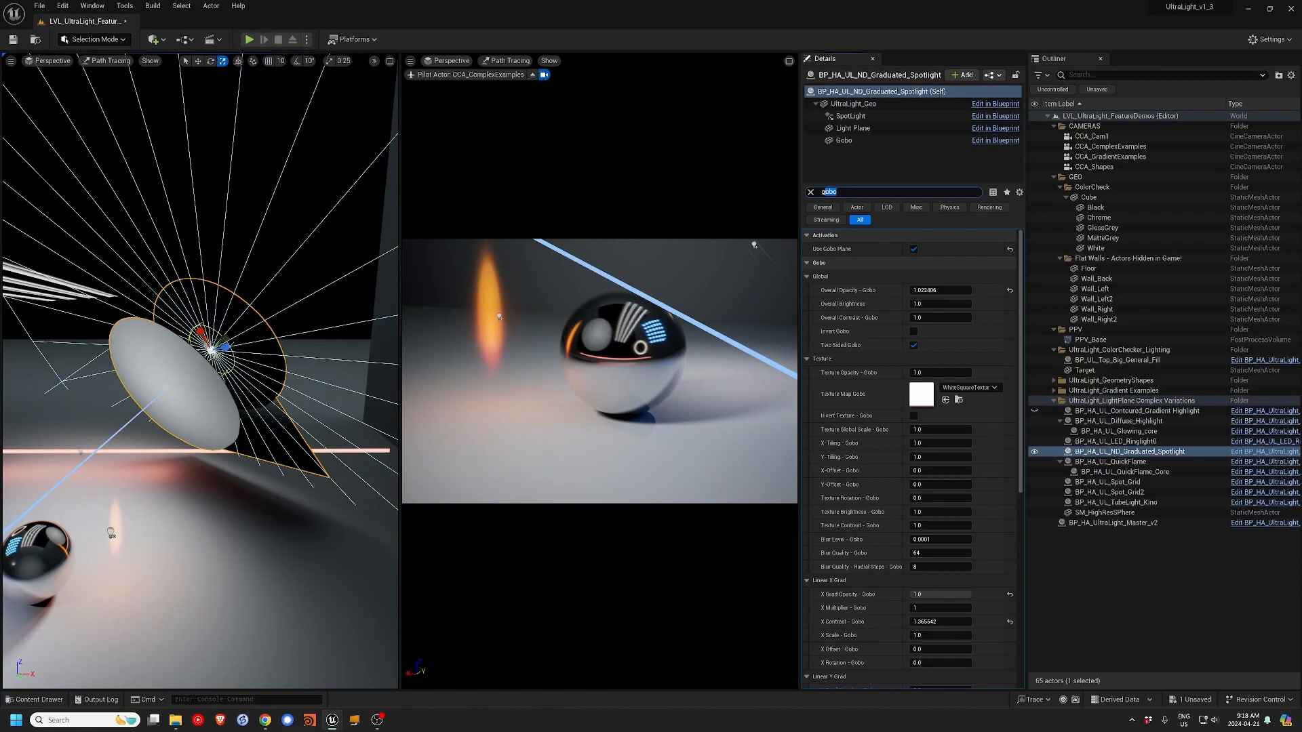
{"action": "key", "text": "BackSpace"}
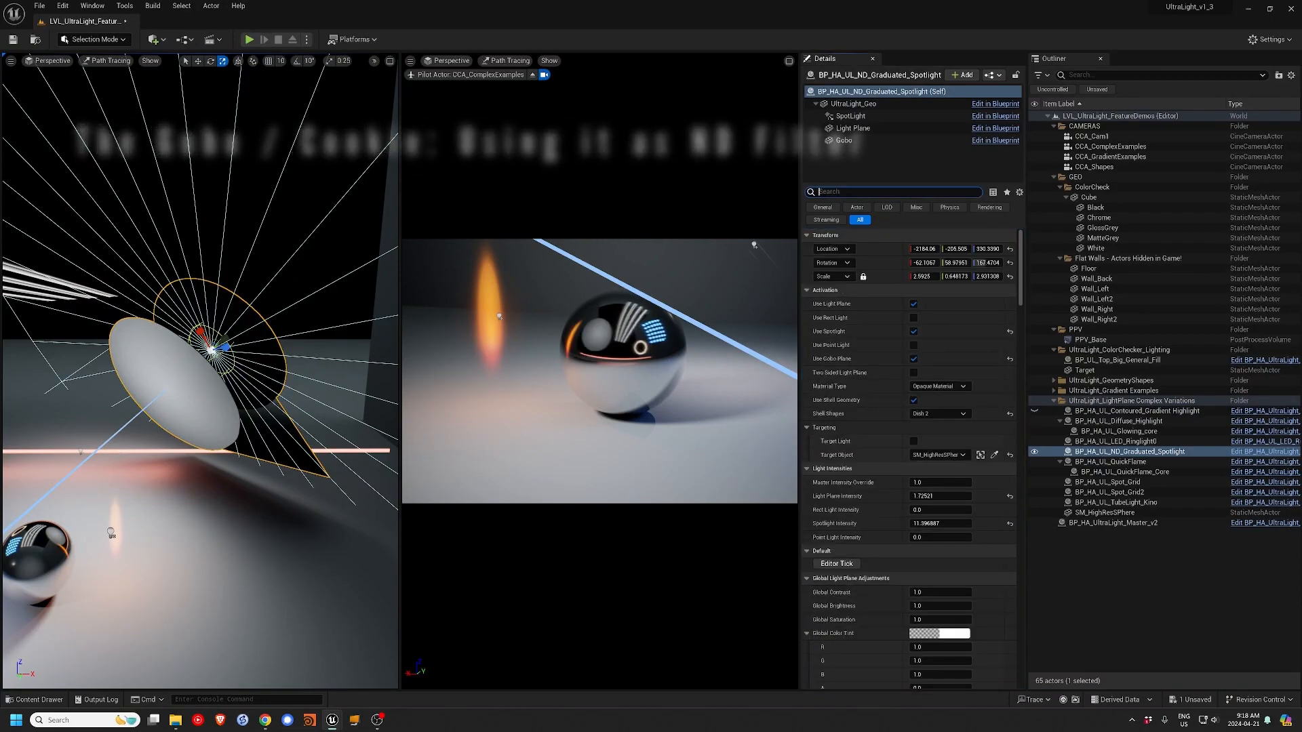
{"action": "type", "text": "use"}
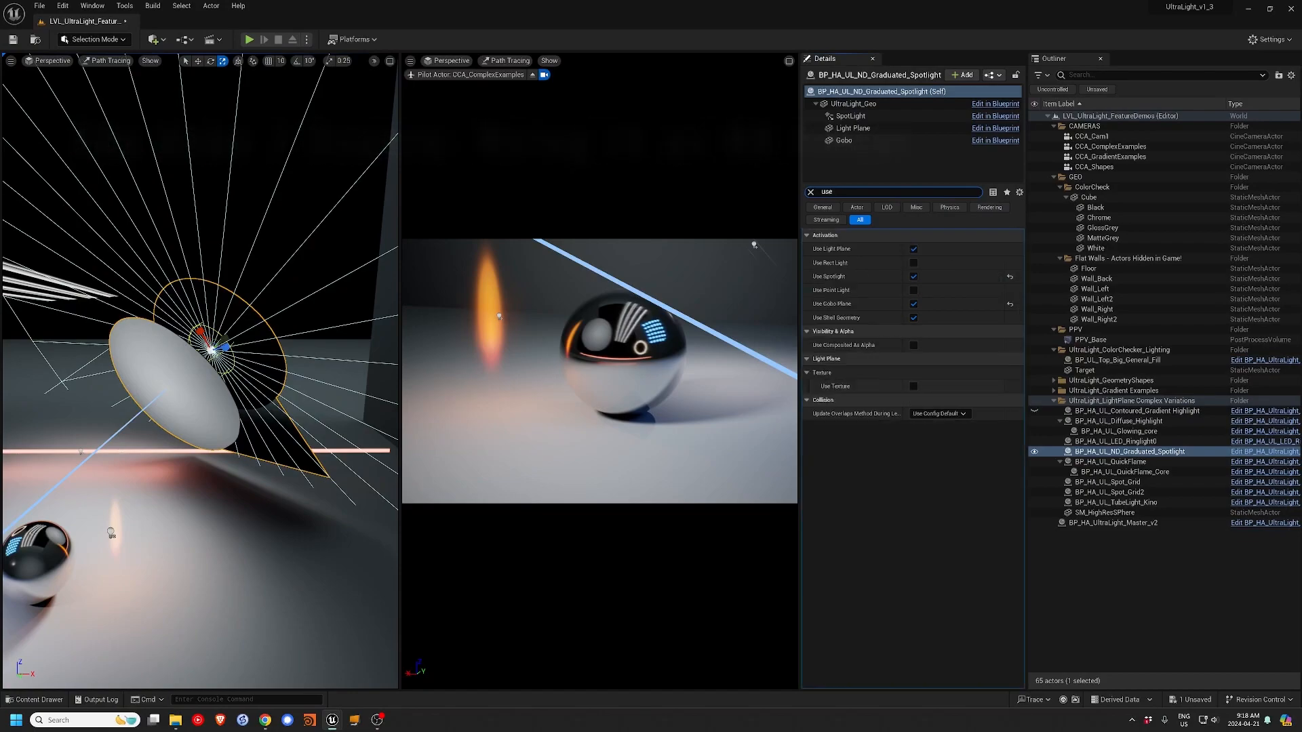
{"action": "left_click", "coordinate": [914, 249]}
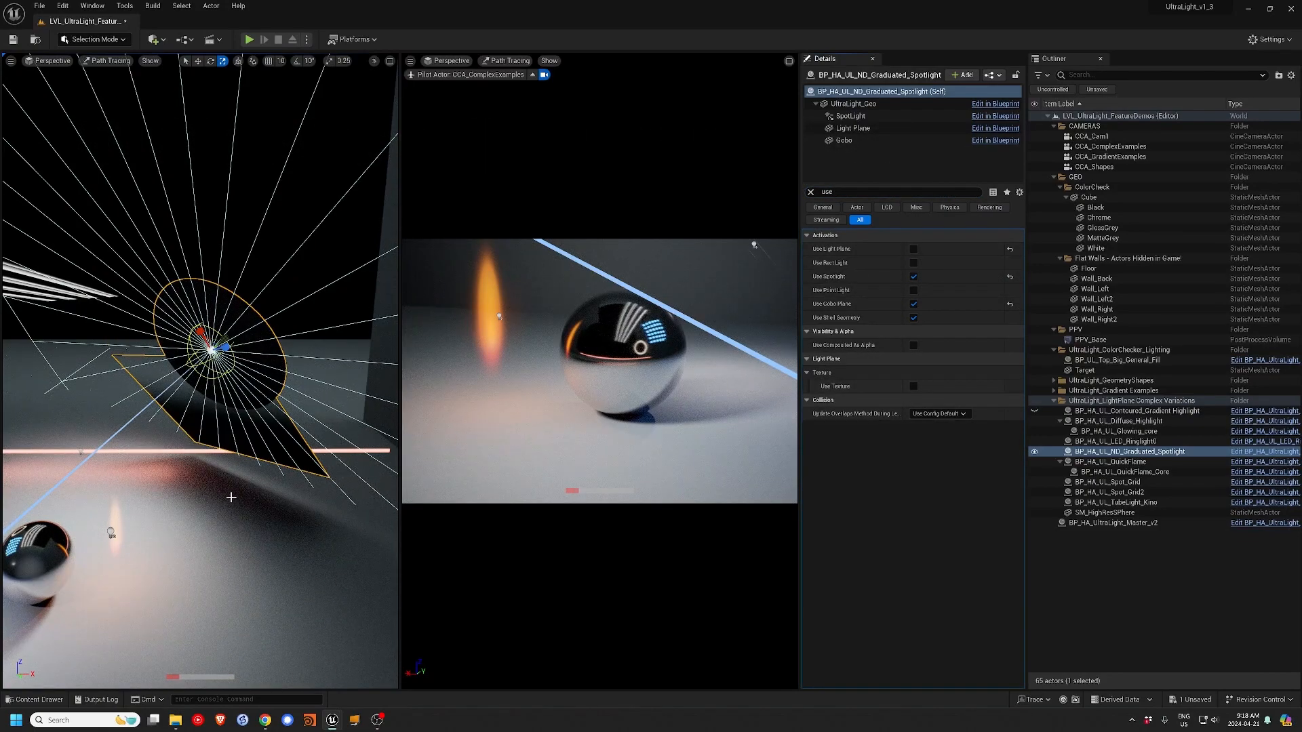
{"action": "left_click", "coordinate": [156, 62]}
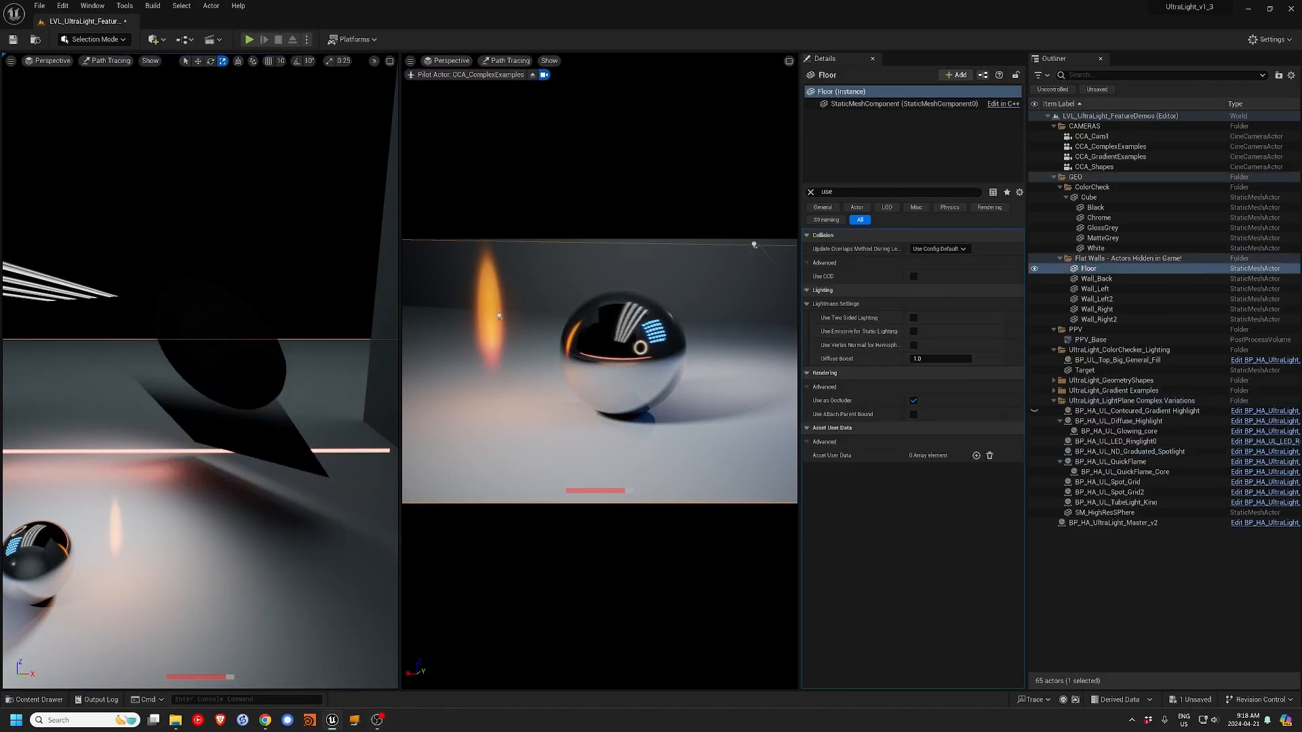
{"action": "left_click", "coordinate": [1120, 452]}
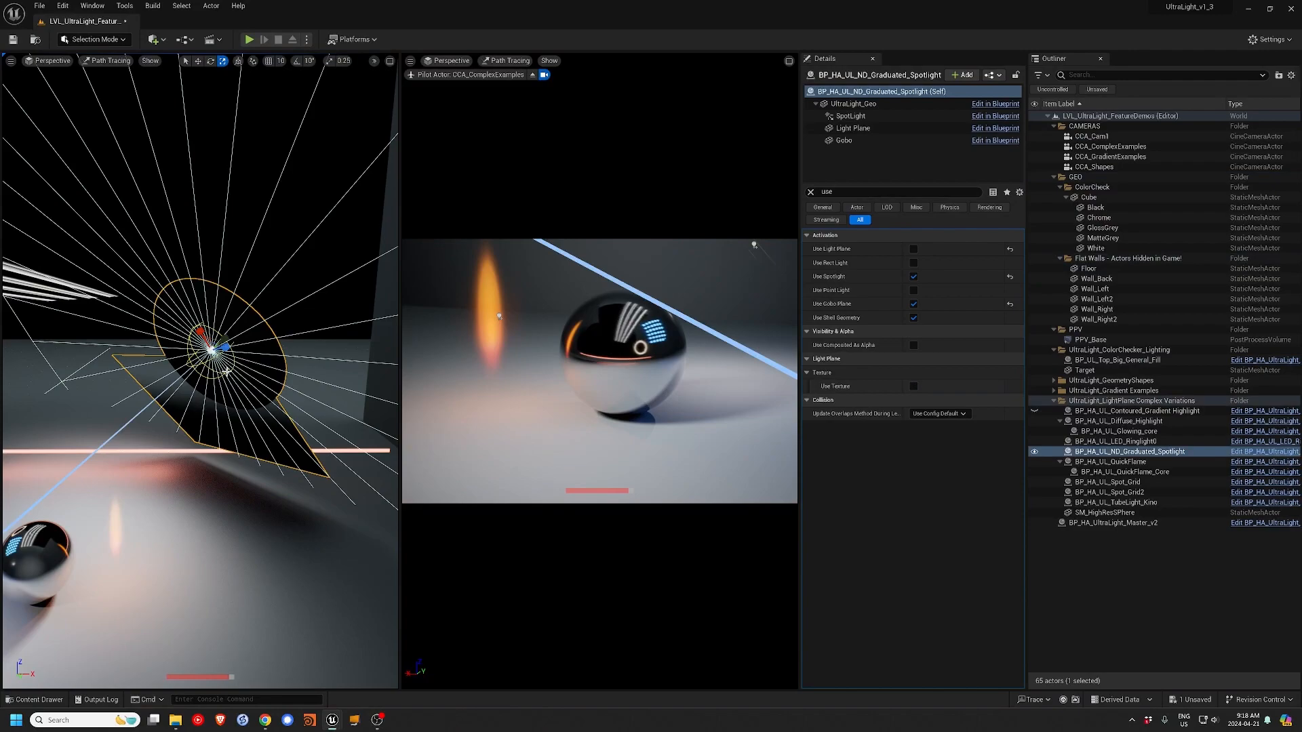
{"action": "left_click", "coordinate": [208, 499]}
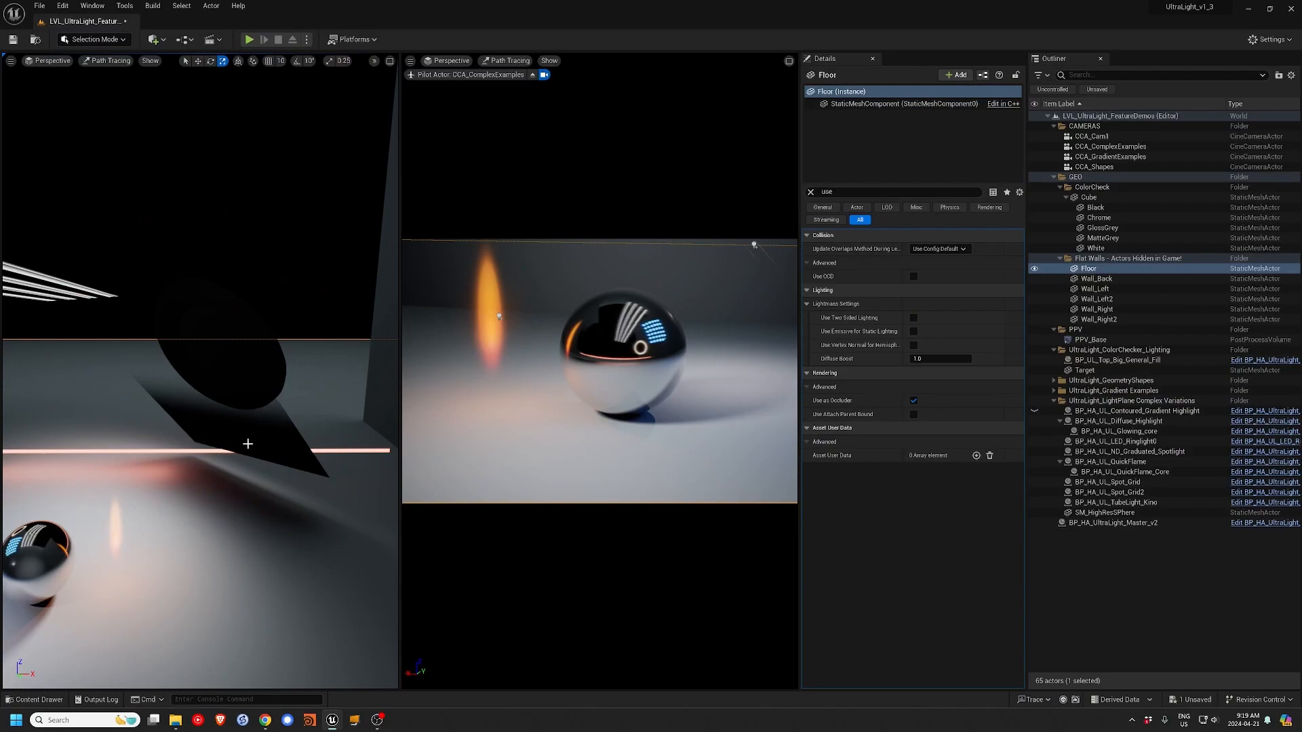
- Select the ND Graduated Spotlight's Gobo component and move it slightly up toward the light
{"action": "left_click", "coordinate": [242, 388]}
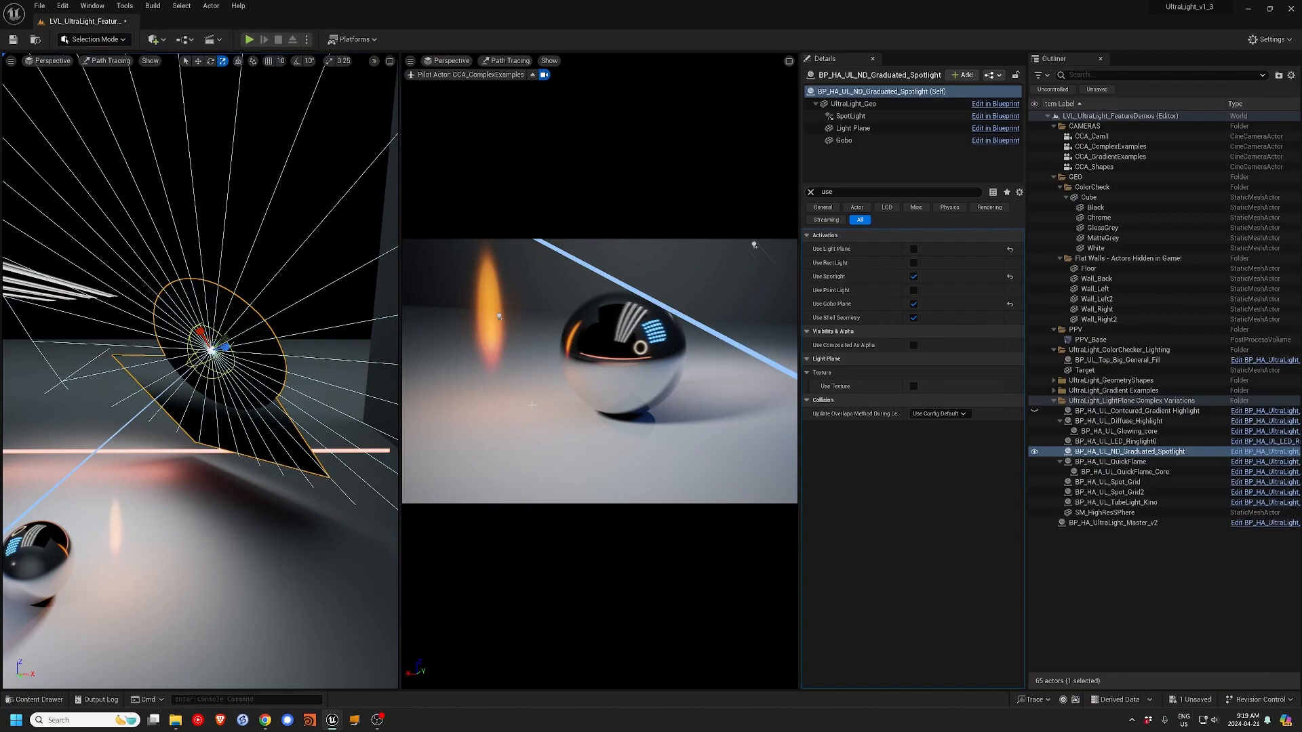
{"action": "left_click", "coordinate": [844, 140]}
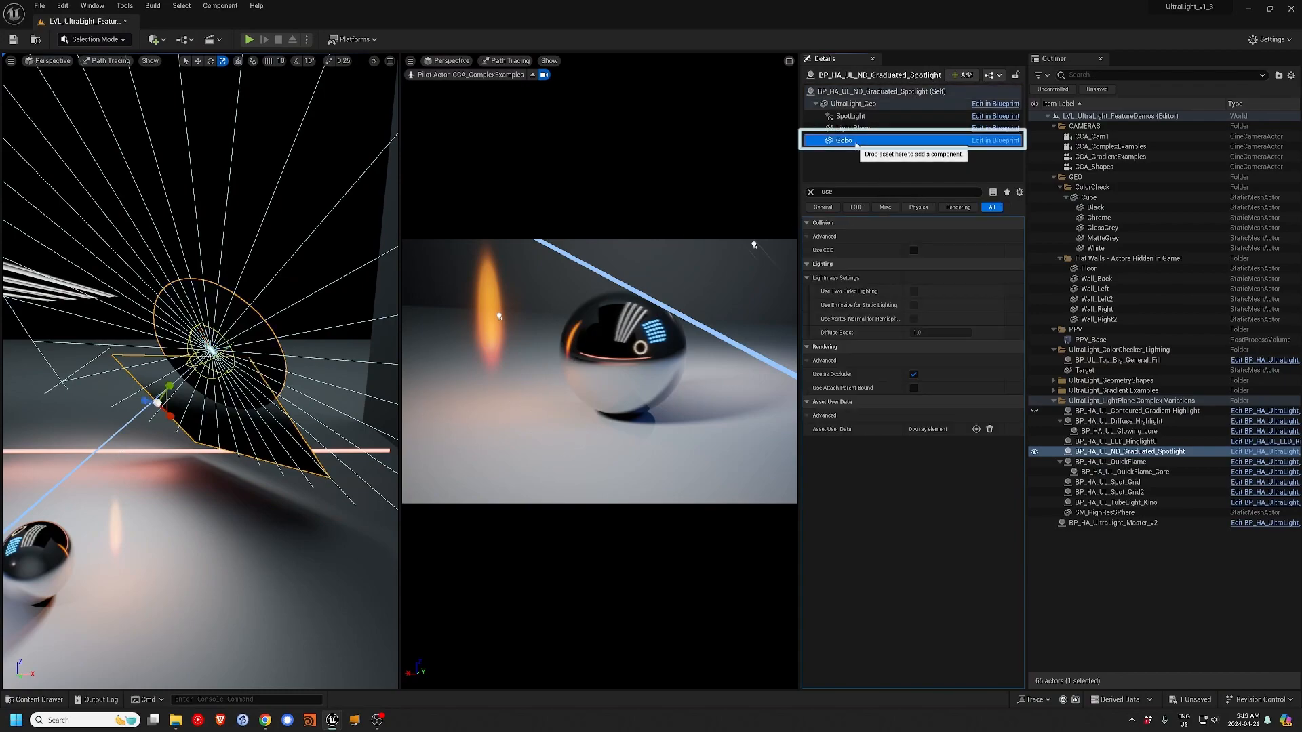
{"action": "key", "text": "w"}
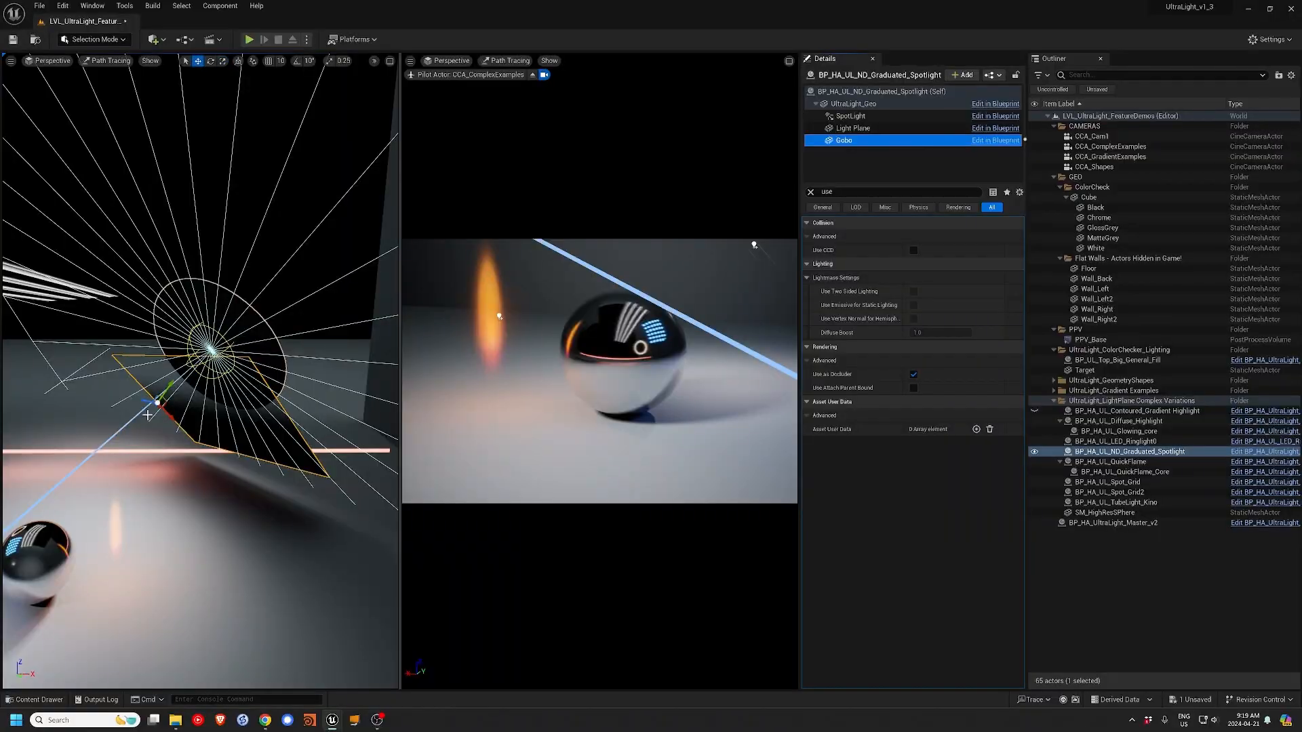
{"action": "mouse_move", "coordinate": [171, 419]}
{"action": "left_mouse_down"}
{"action": "mouse_move", "coordinate": [208, 443]}
{"action": "mouse_move", "coordinate": [169, 398]}
{"action": "mouse_move", "coordinate": [186, 373]}
{"action": "mouse_move", "coordinate": [175, 390]}
{"action": "mouse_move", "coordinate": [187, 402]}
{"action": "left_mouse_up"}
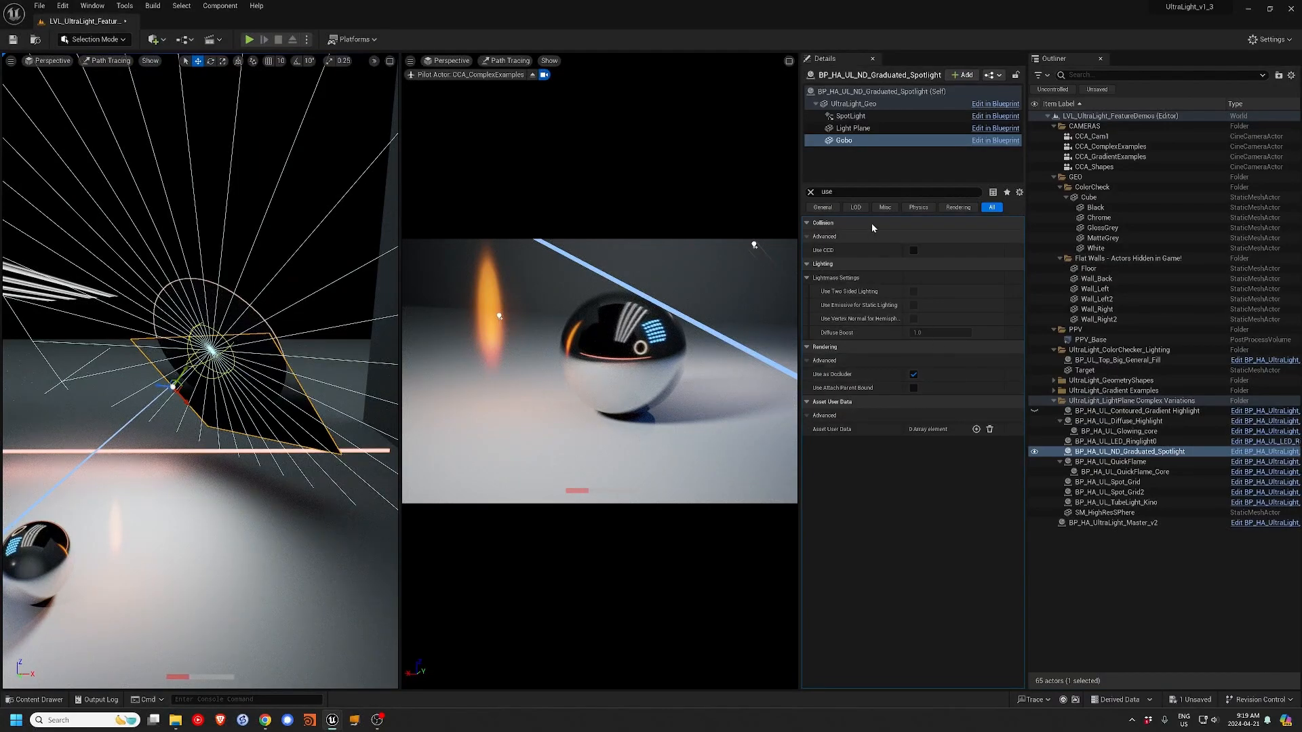
- Filter the whole spotlight actor's properties by "gobo" and lower the gobo's Overall Opacity to about 0.43
{"action": "left_click", "coordinate": [858, 91]}
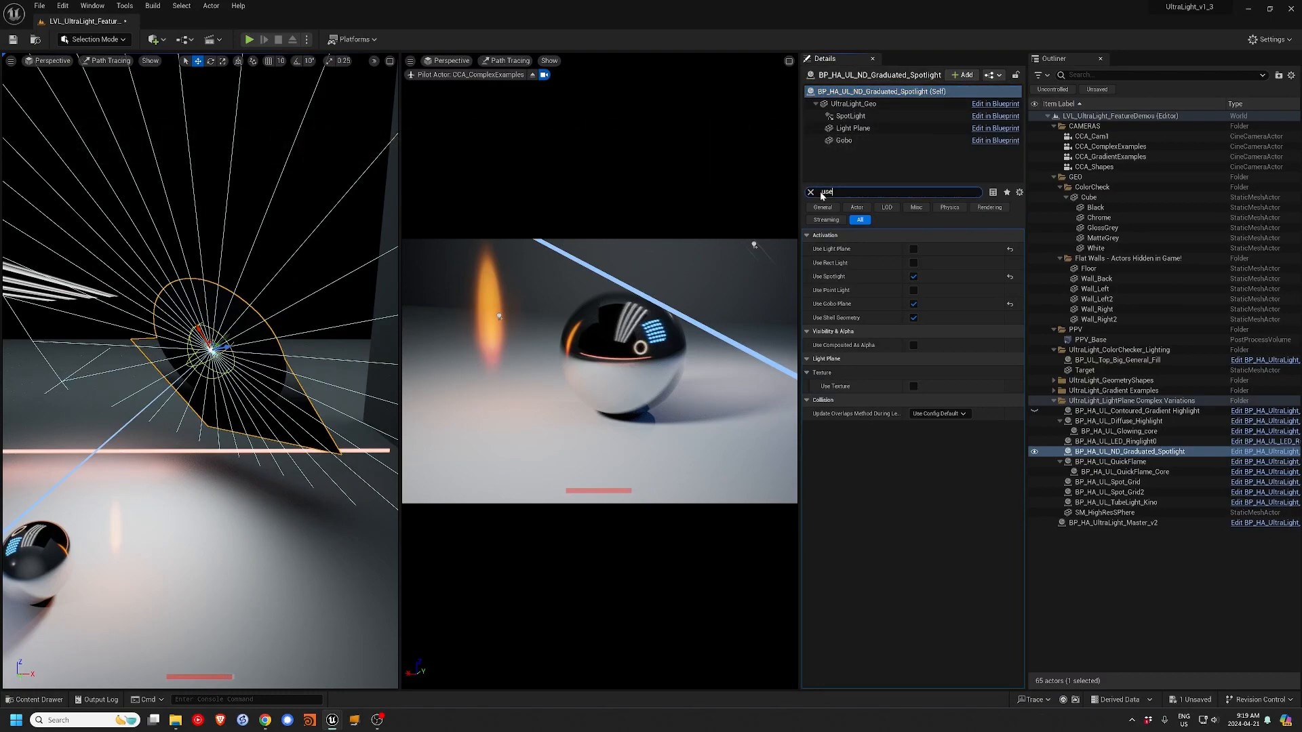
{"action": "key", "text": "BackSpace"}
{"action": "type", "text": "gobo"}
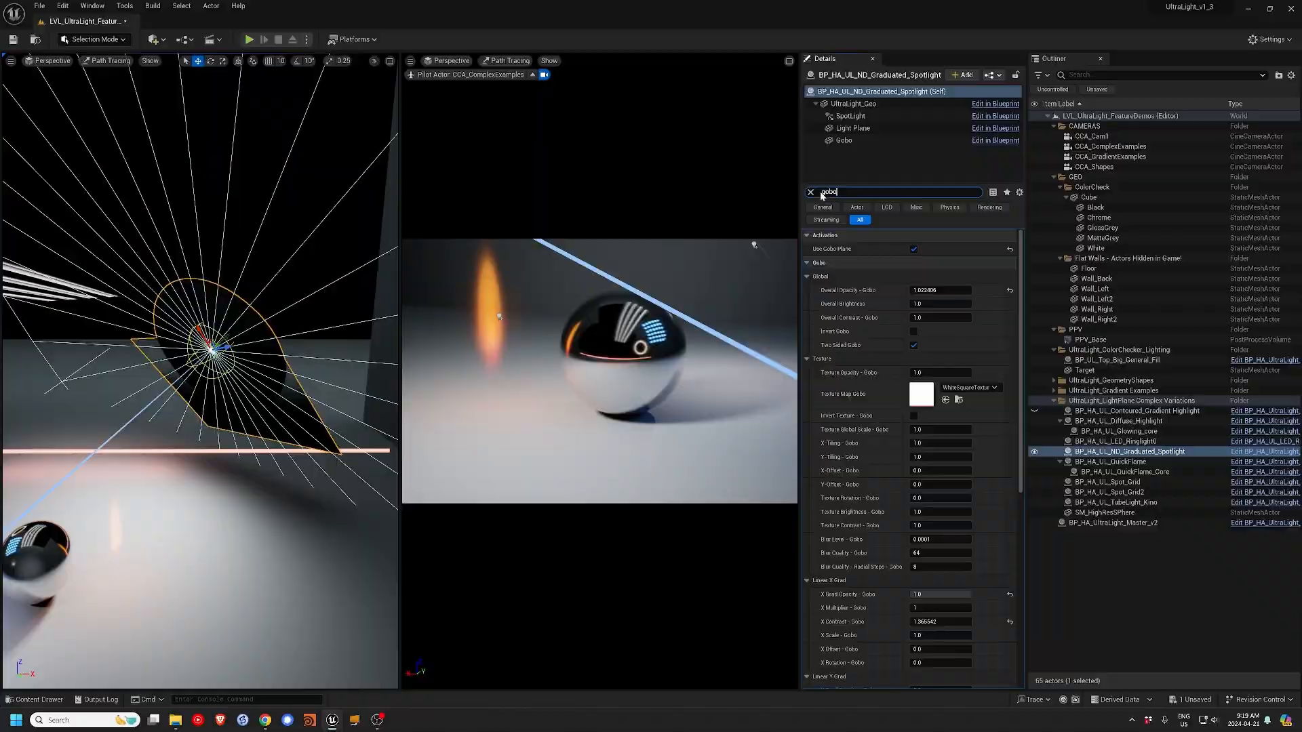
{"action": "mouse_move", "coordinate": [932, 290]}
{"action": "left_mouse_down"}
{"action": "mouse_move", "coordinate": [804, 290]}
{"action": "mouse_move", "coordinate": [838, 290]}
{"action": "left_mouse_up"}
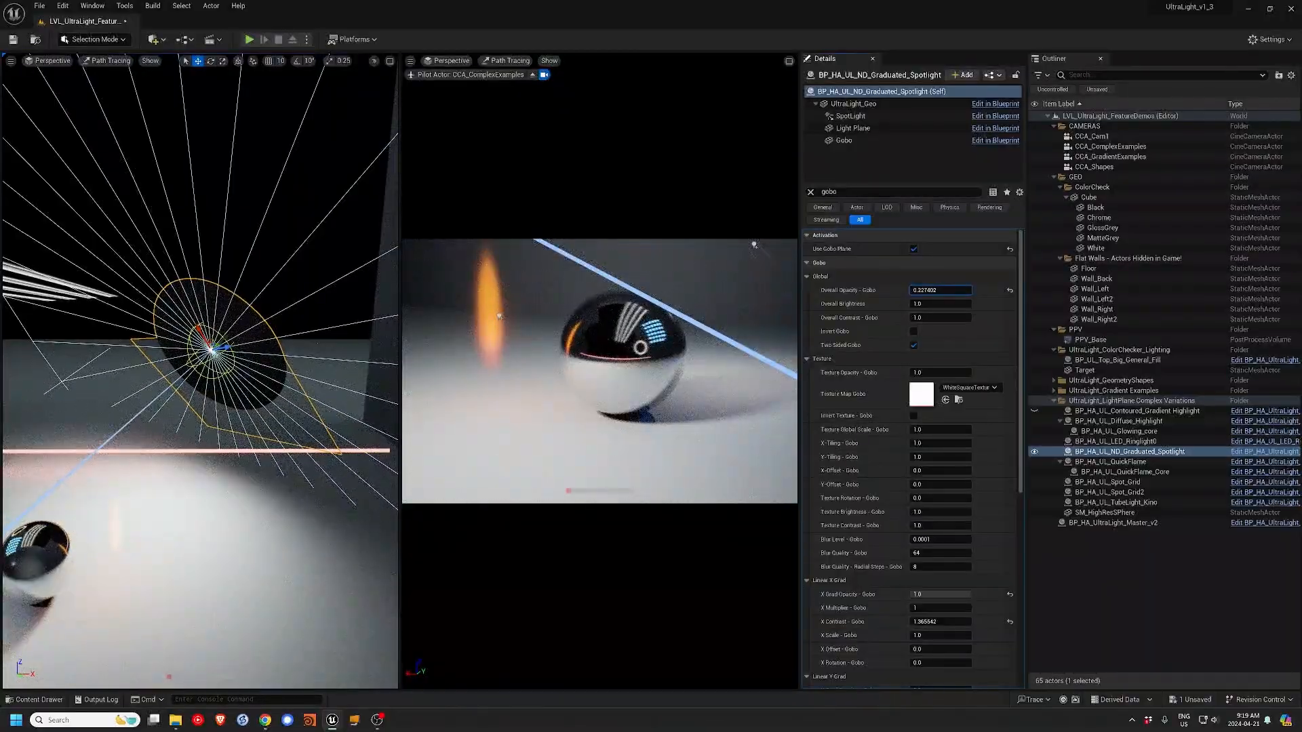
{"action": "left_click_drag", "start_coordinate": [839, 290], "coordinate": [863, 290]}
- Try inverting the gobo's texture, turn the inversion back off and raise the Overall Opacity to about 1.73
{"action": "left_click", "coordinate": [913, 416]}
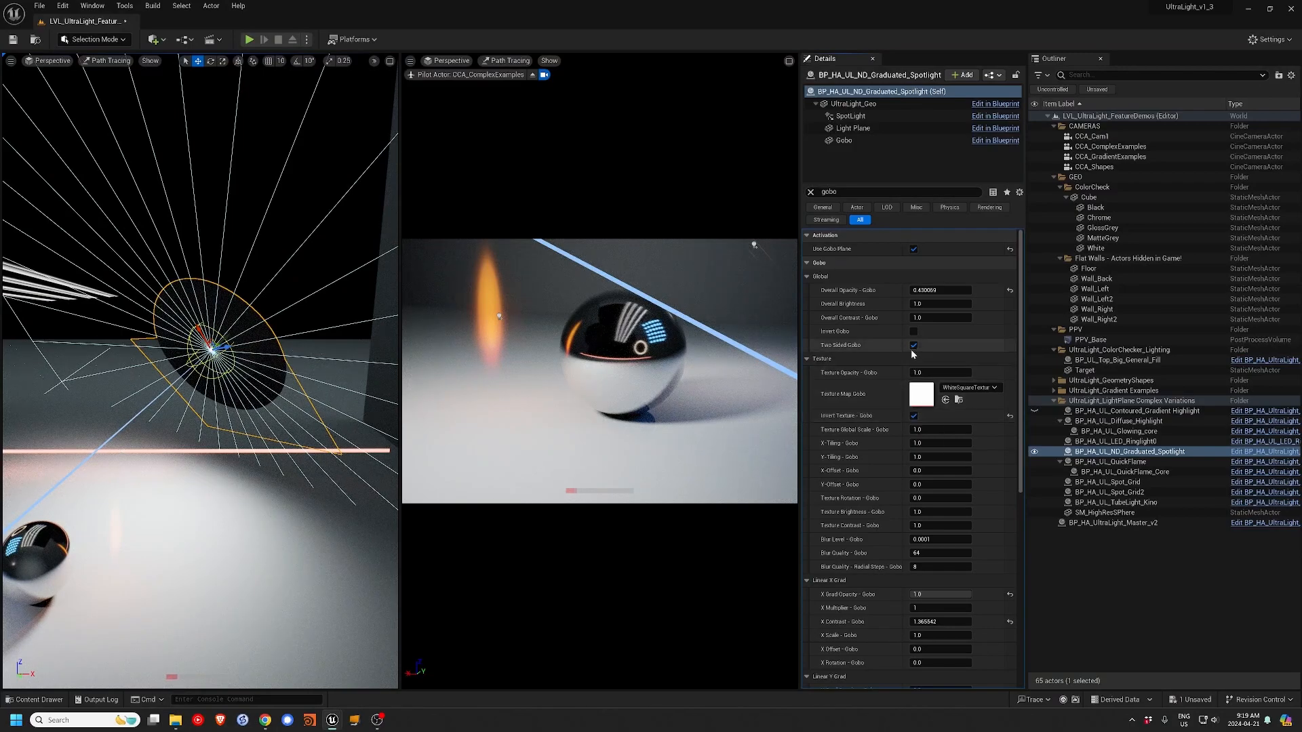
{"action": "left_click", "coordinate": [913, 416]}
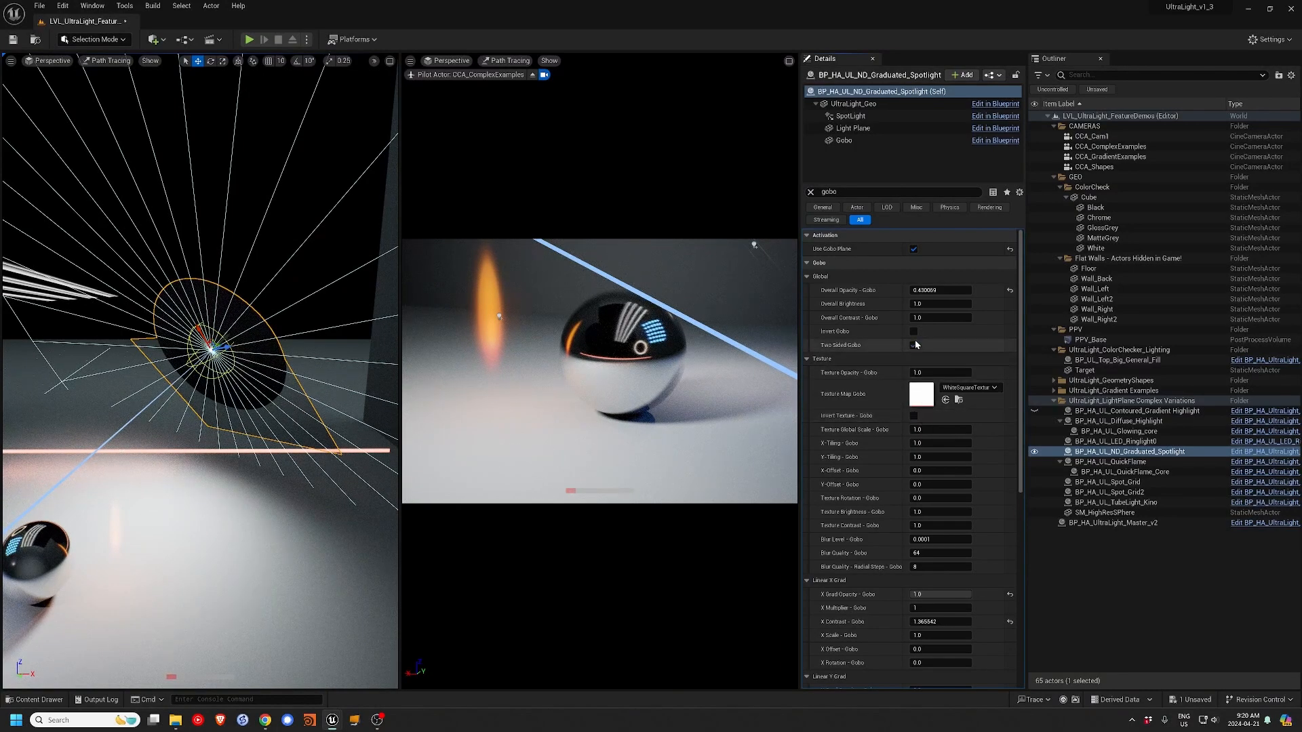
{"action": "mouse_move", "coordinate": [926, 290]}
{"action": "left_mouse_down"}
{"action": "mouse_move", "coordinate": [963, 290]}
{"action": "mouse_move", "coordinate": [949, 290]}
{"action": "left_mouse_up"}
- Set the gobo's X Rotation in the linear X gradient to 0.032 and view the spotlight from another angle
{"action": "scroll", "coordinate": [921, 504], "scroll_direction": "down", "scroll_amount": 3}
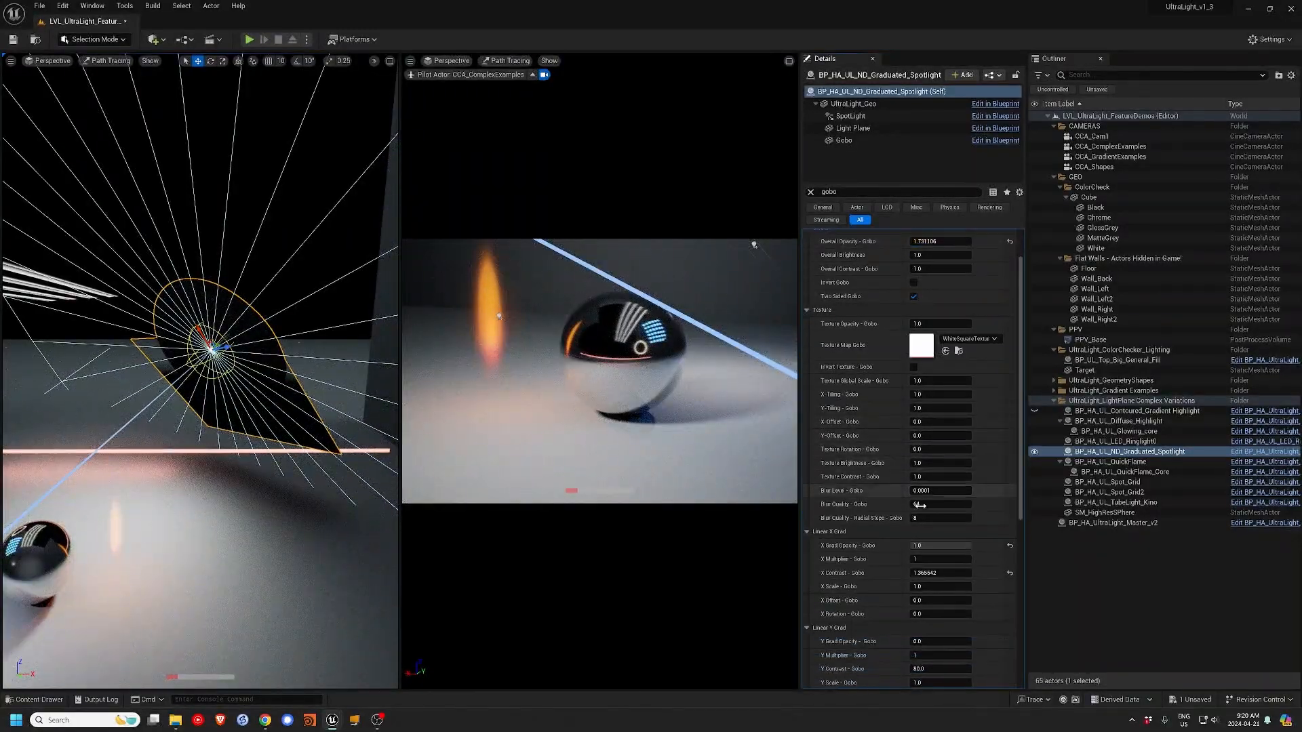
{"action": "scroll", "coordinate": [926, 478], "scroll_direction": "down", "scroll_amount": 8}
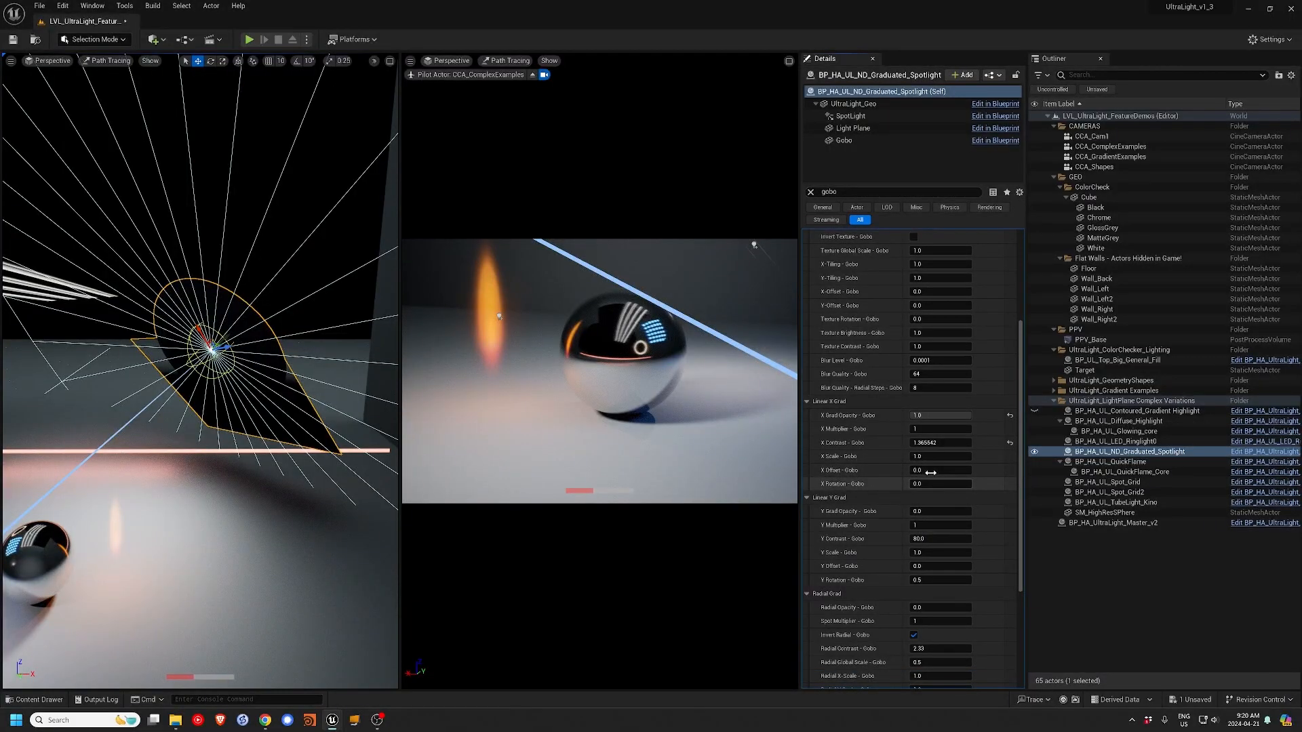
{"action": "left_click_drag", "start_coordinate": [921, 484], "coordinate": [928, 484]}
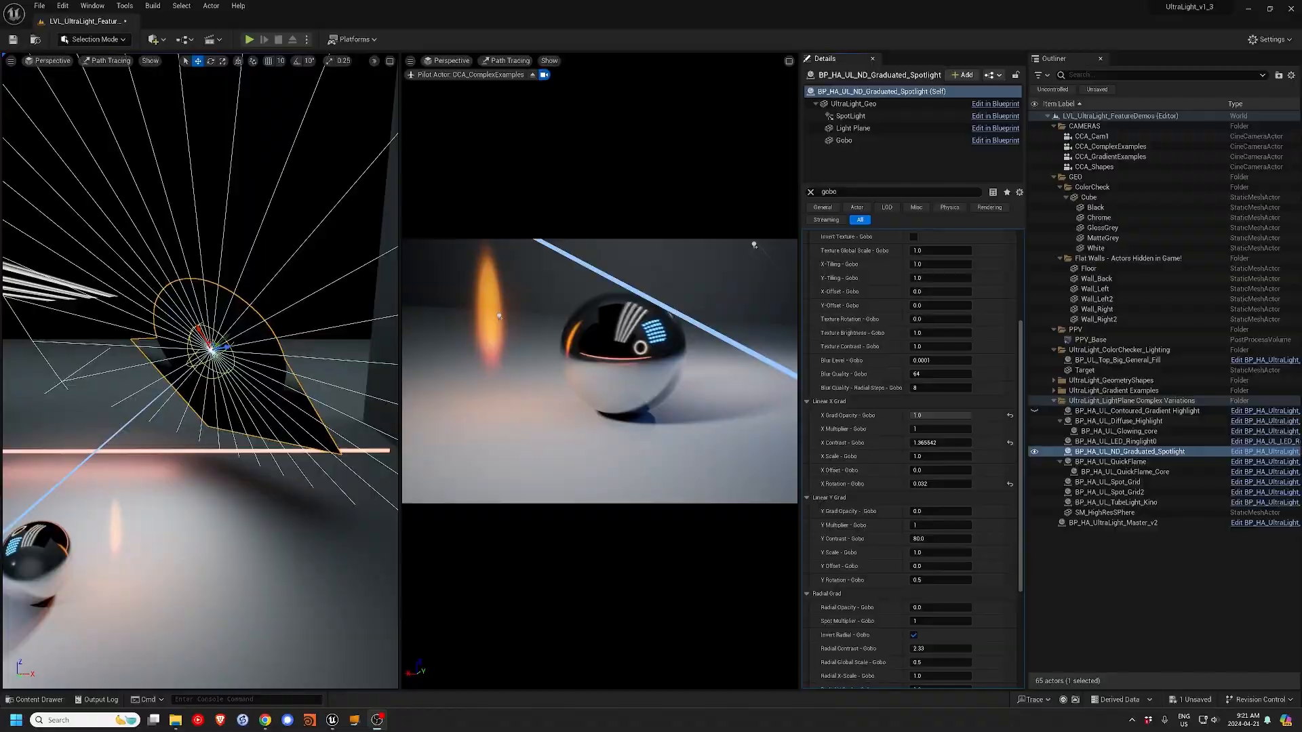
{"action": "left_click_drag", "start_coordinate": [135, 353], "coordinate": [339, 376], "text": "alt"}
{"action": "left_click_drag", "start_coordinate": [203, 596], "coordinate": [173, 549], "text": "alt"}
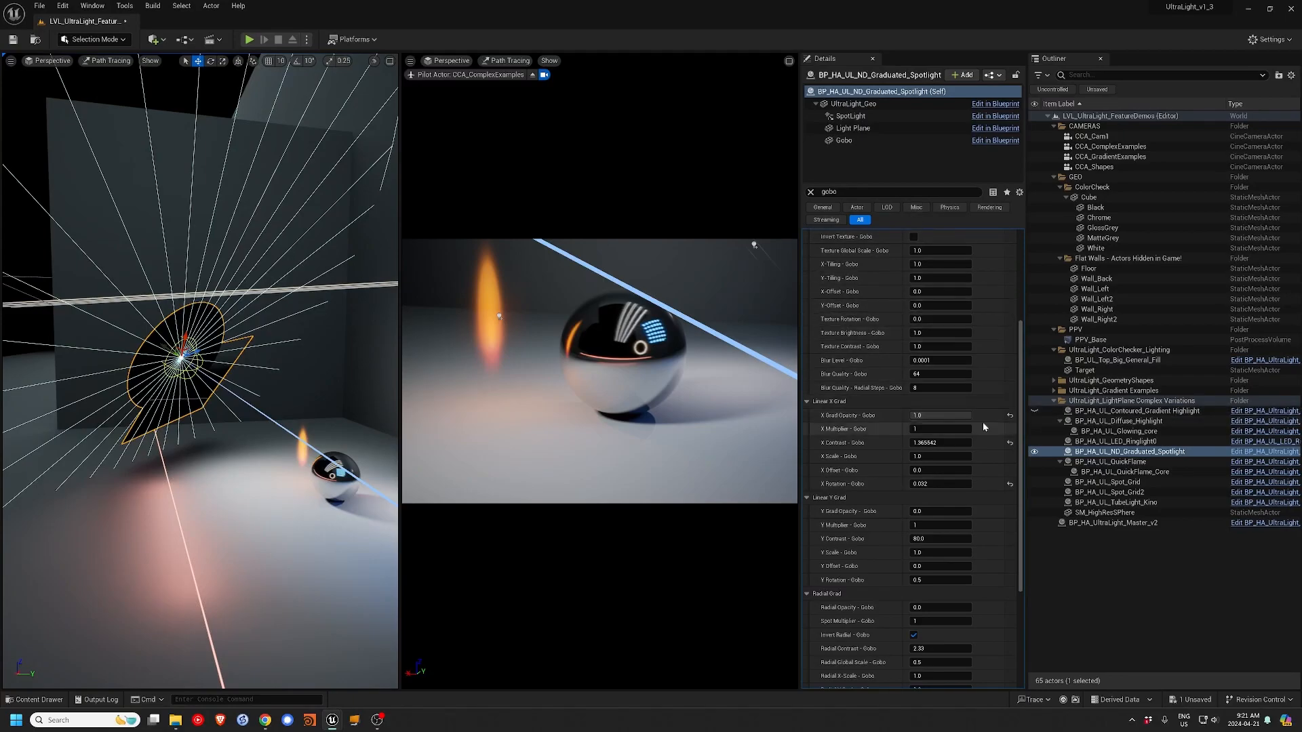
- Reset the gobo's X Grad Opacity to 0 and its Overall Opacity to 1, and view the result from the side
{"action": "left_click", "coordinate": [1010, 415]}
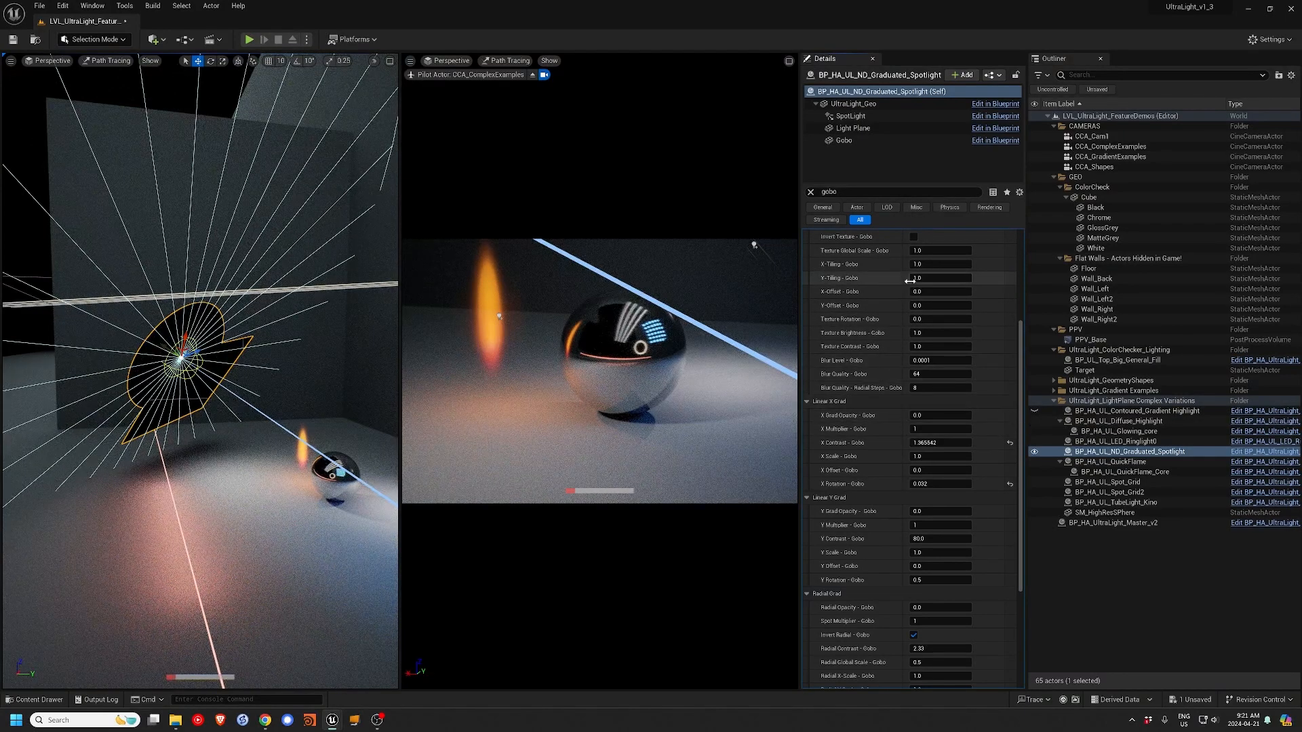
{"action": "scroll", "coordinate": [962, 425], "scroll_direction": "up", "scroll_amount": 4}
{"action": "scroll", "coordinate": [962, 411], "scroll_direction": "up", "scroll_amount": 2}
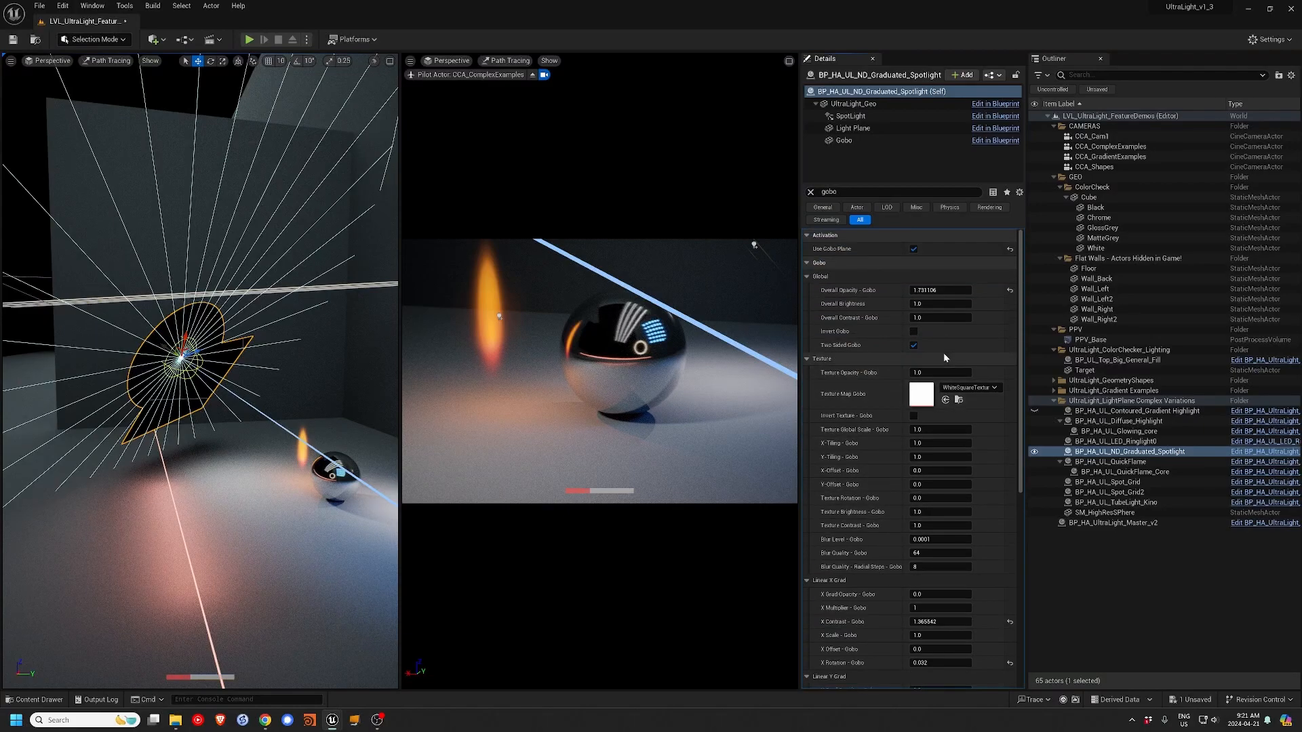
{"action": "left_click", "coordinate": [1009, 290]}
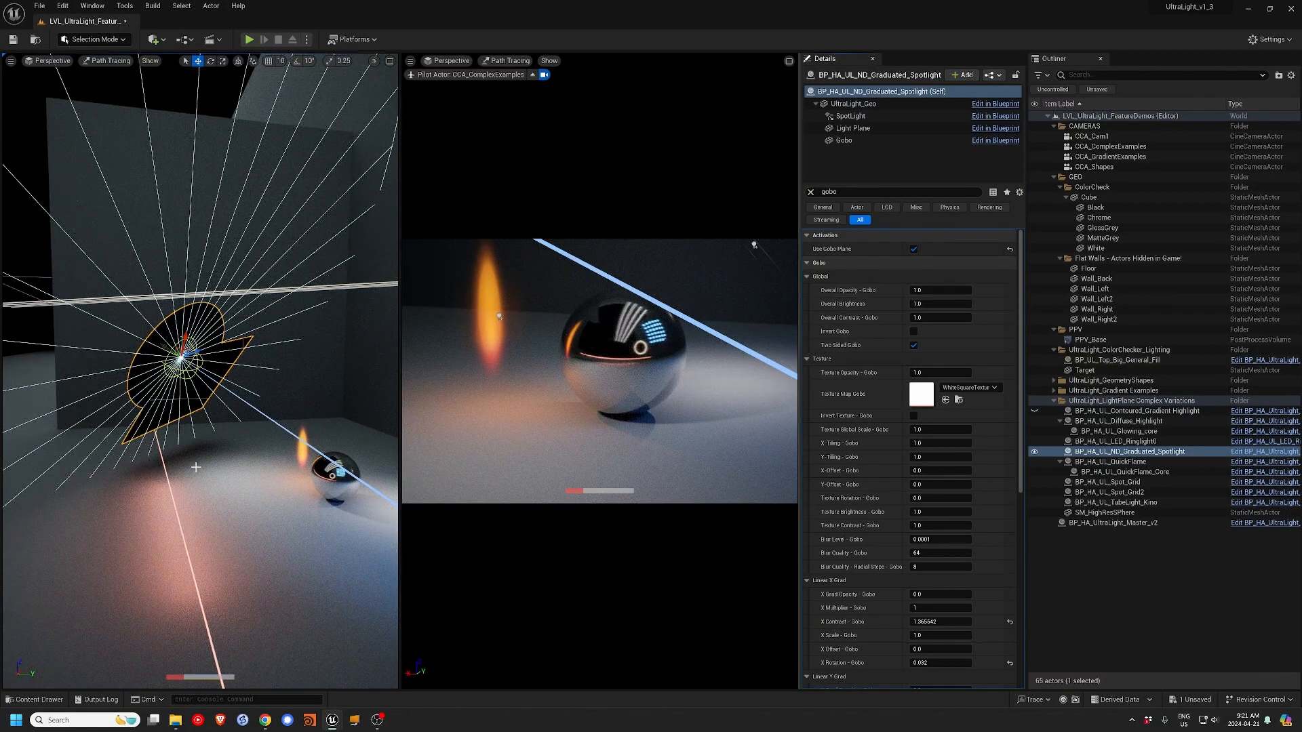
{"action": "mouse_move", "coordinate": [193, 443]}
{"action": "left_mouse_down", "text": "alt"}
{"action": "mouse_move", "coordinate": [234, 397]}
{"action": "mouse_move", "coordinate": [153, 375]}
{"action": "left_mouse_up", "text": "alt"}
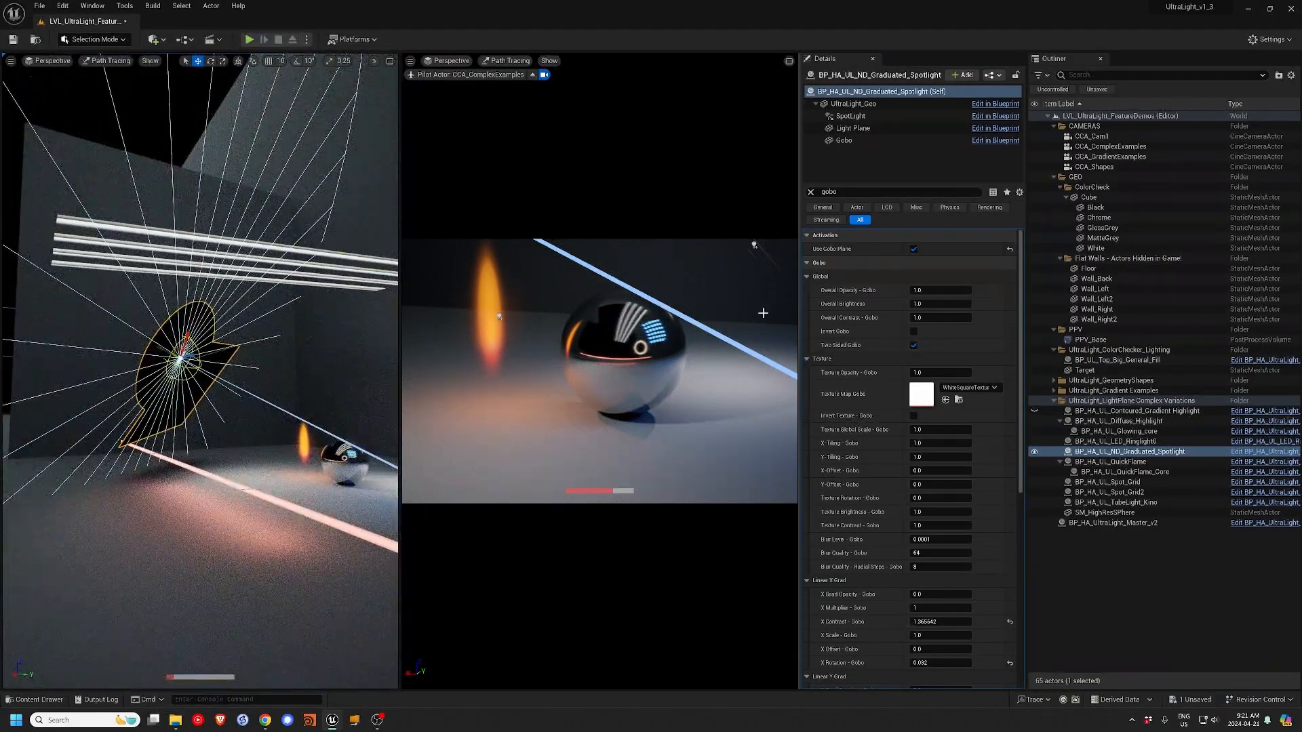
- Filter the spotlight's properties by "spotlight" and raise the Spotlight Shadow Softness to about 72 and the Source Length to about 172
{"action": "left_click", "coordinate": [829, 192]}
{"action": "type", "text": "spotl"}
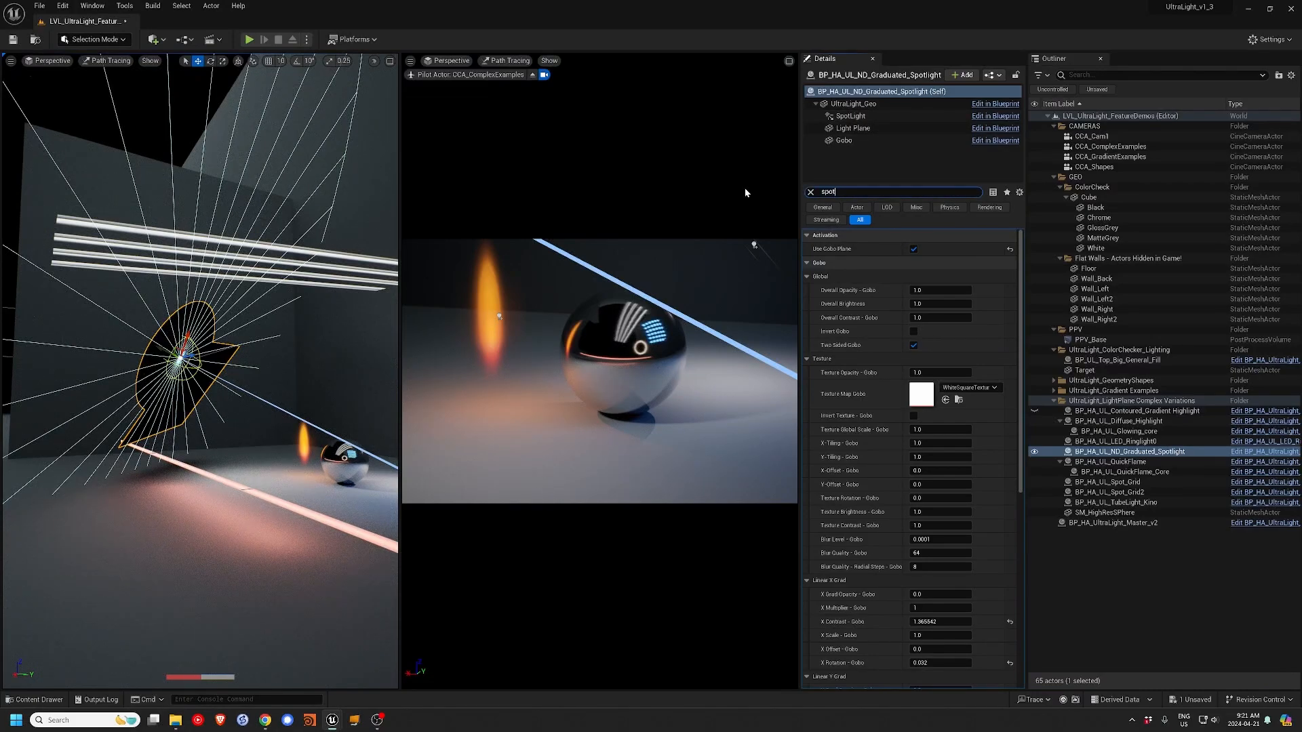
{"action": "type", "text": "ight"}
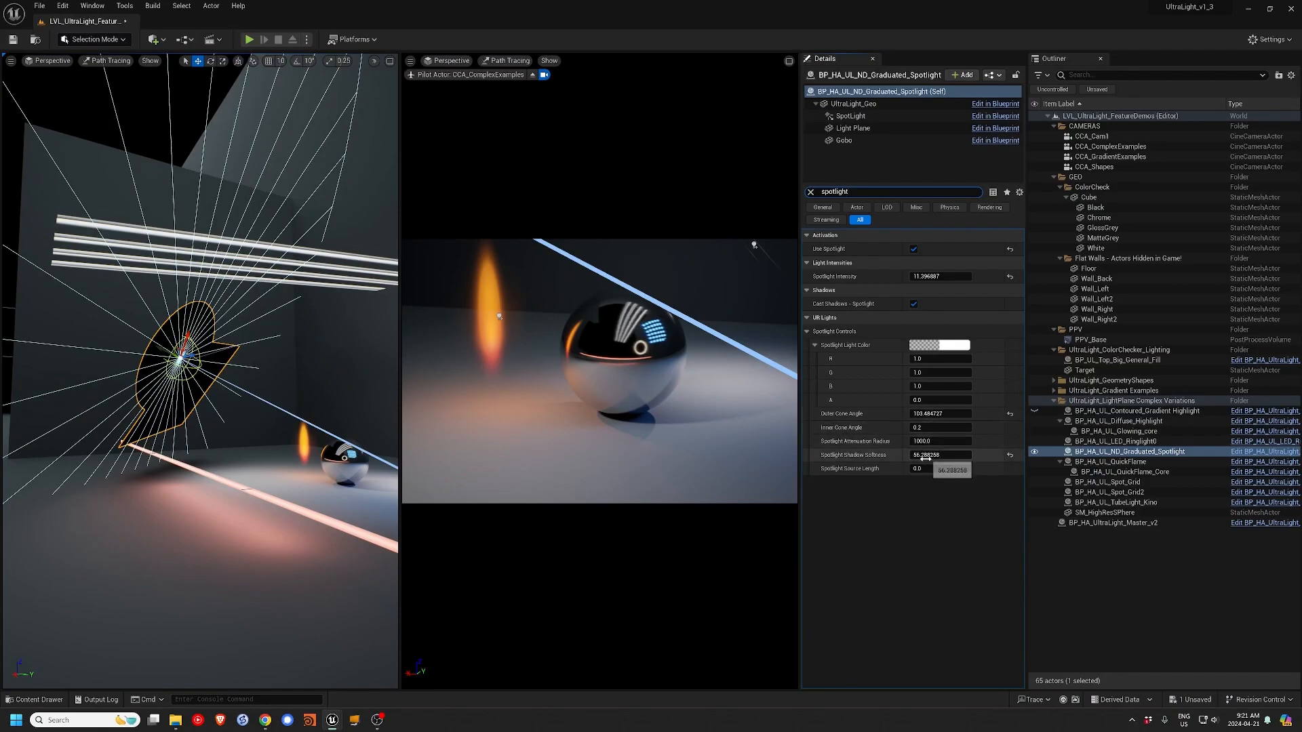
{"action": "mouse_move", "coordinate": [925, 455]}
{"action": "left_mouse_down"}
{"action": "mouse_move", "coordinate": [1024, 455]}
{"action": "mouse_move", "coordinate": [927, 468]}
{"action": "left_mouse_up"}
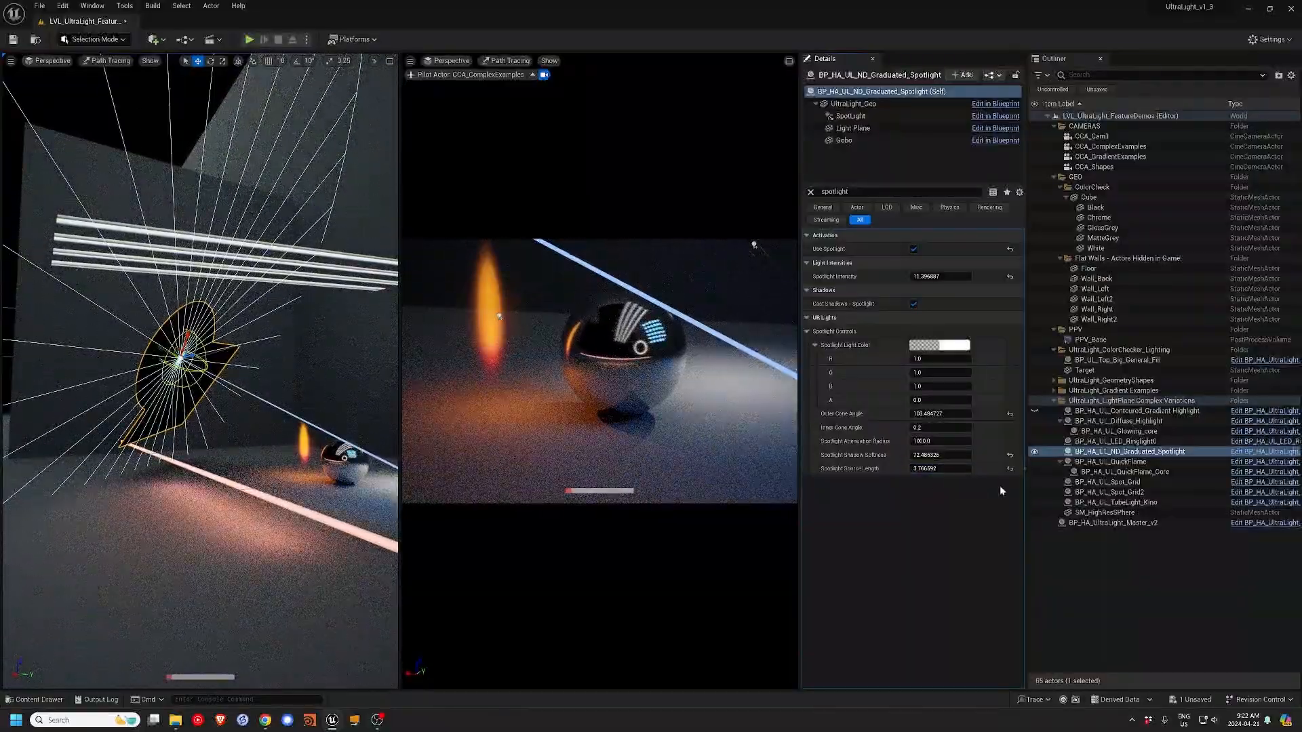
{"action": "left_click_drag", "start_coordinate": [933, 473], "coordinate": [958, 473]}
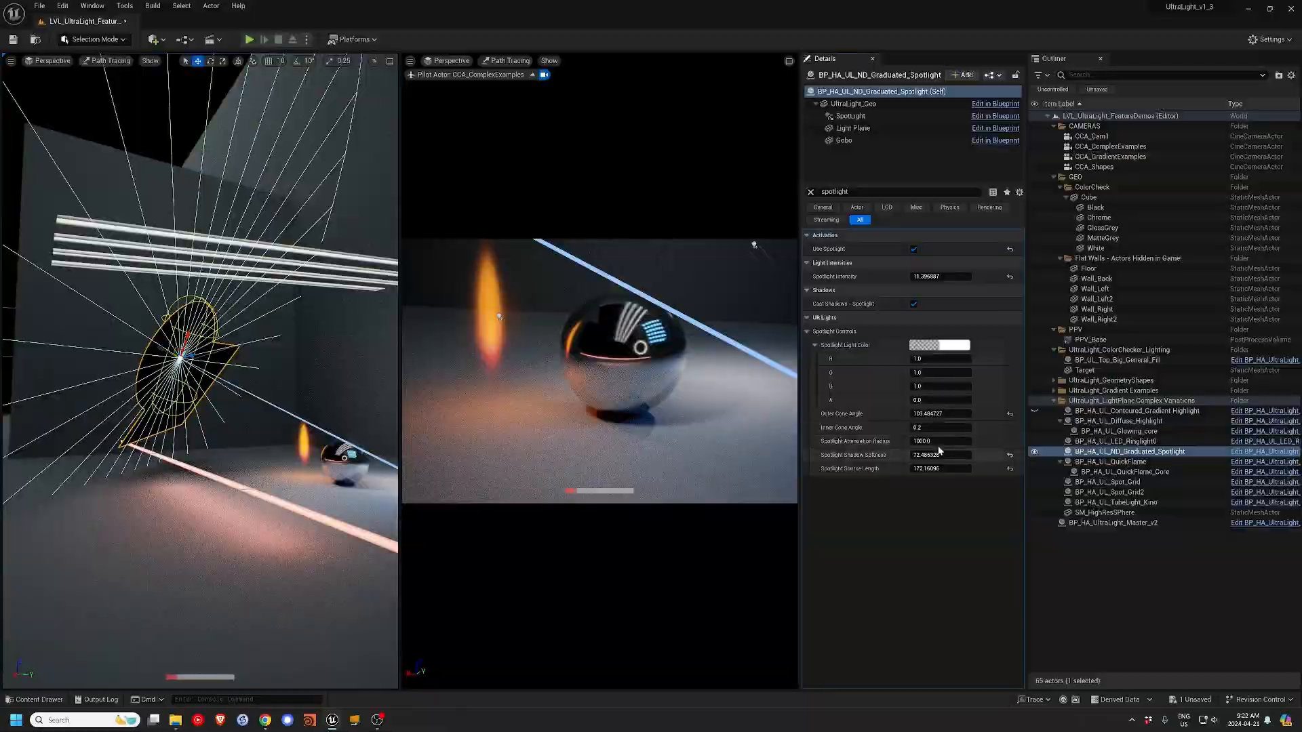
- Try higher and lower Spotlight Shadow Softness values, and reset both Shadow Softness and Source Length to 0
{"action": "mouse_move", "coordinate": [940, 455]}
{"action": "left_mouse_down"}
{"action": "mouse_move", "coordinate": [920, 455]}
{"action": "mouse_move", "coordinate": [956, 455]}
{"action": "mouse_move", "coordinate": [930, 455]}
{"action": "left_mouse_up"}
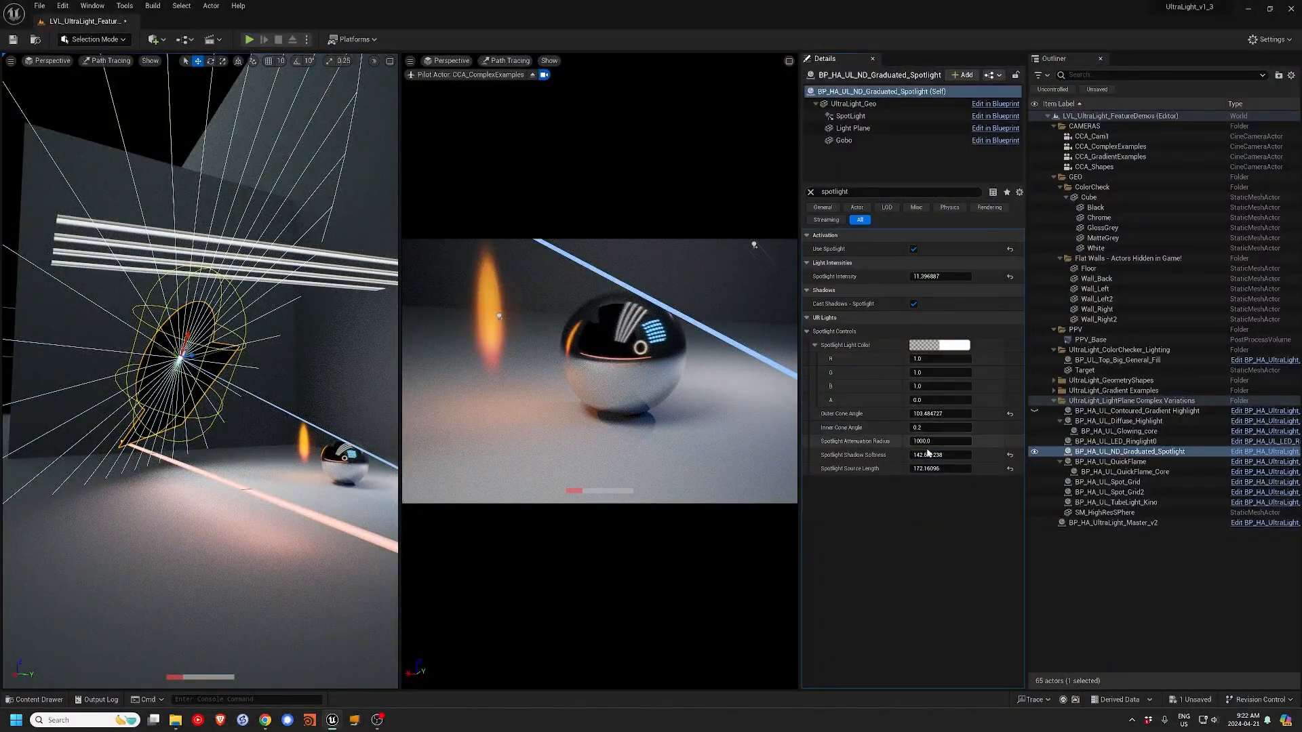
{"action": "mouse_move", "coordinate": [941, 455]}
{"action": "left_mouse_down"}
{"action": "mouse_move", "coordinate": [921, 455]}
{"action": "mouse_move", "coordinate": [978, 460]}
{"action": "left_mouse_up"}
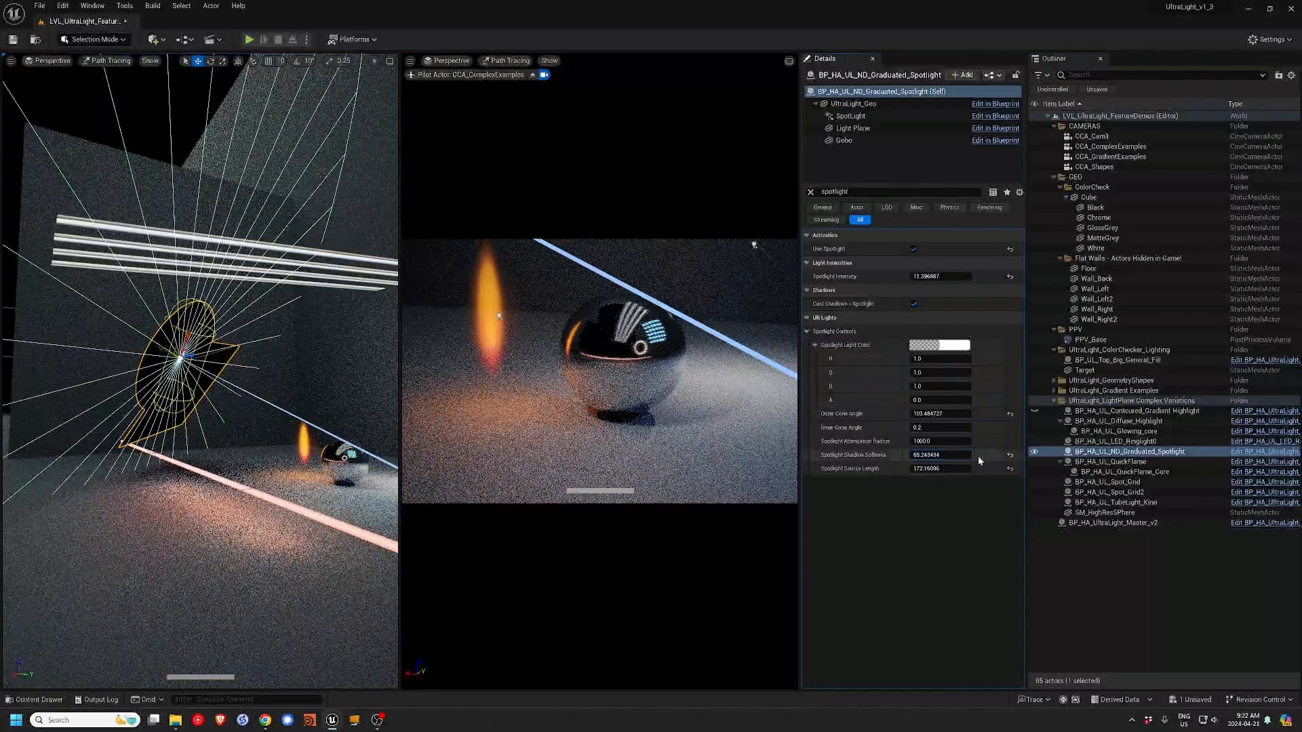
{"action": "left_click", "coordinate": [1009, 455]}
{"action": "left_click", "coordinate": [1010, 468]}
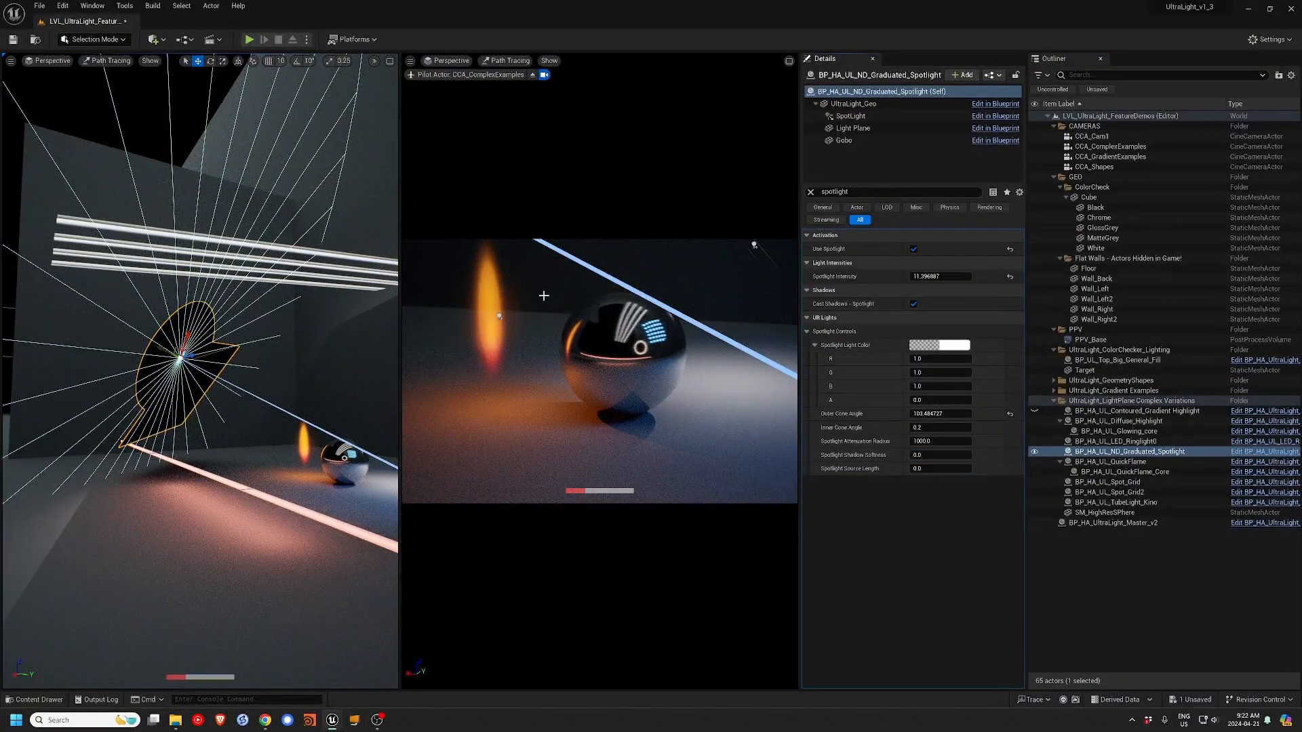
- Hide the QuickFlame light beside the sphere and its QuickFlame core
{"action": "left_click", "coordinate": [500, 318]}
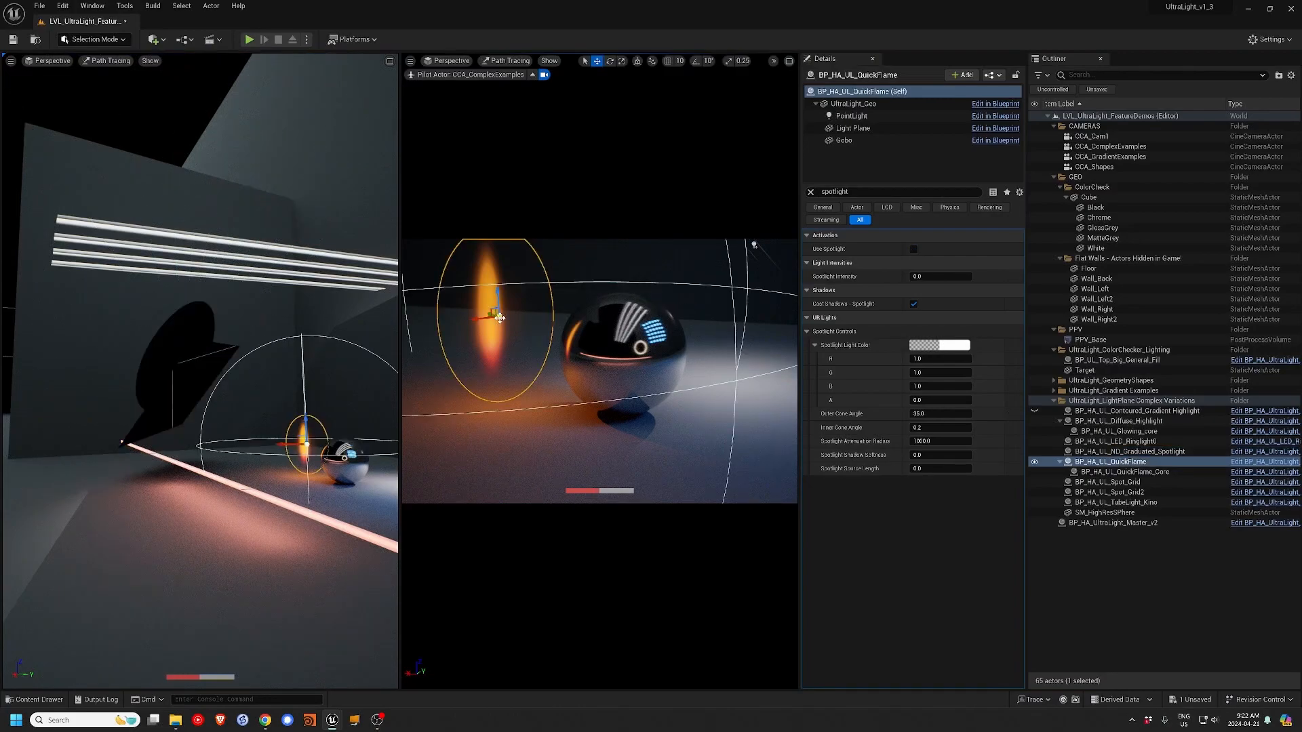
{"action": "key", "text": "h"}
{"action": "left_click", "coordinate": [492, 329]}
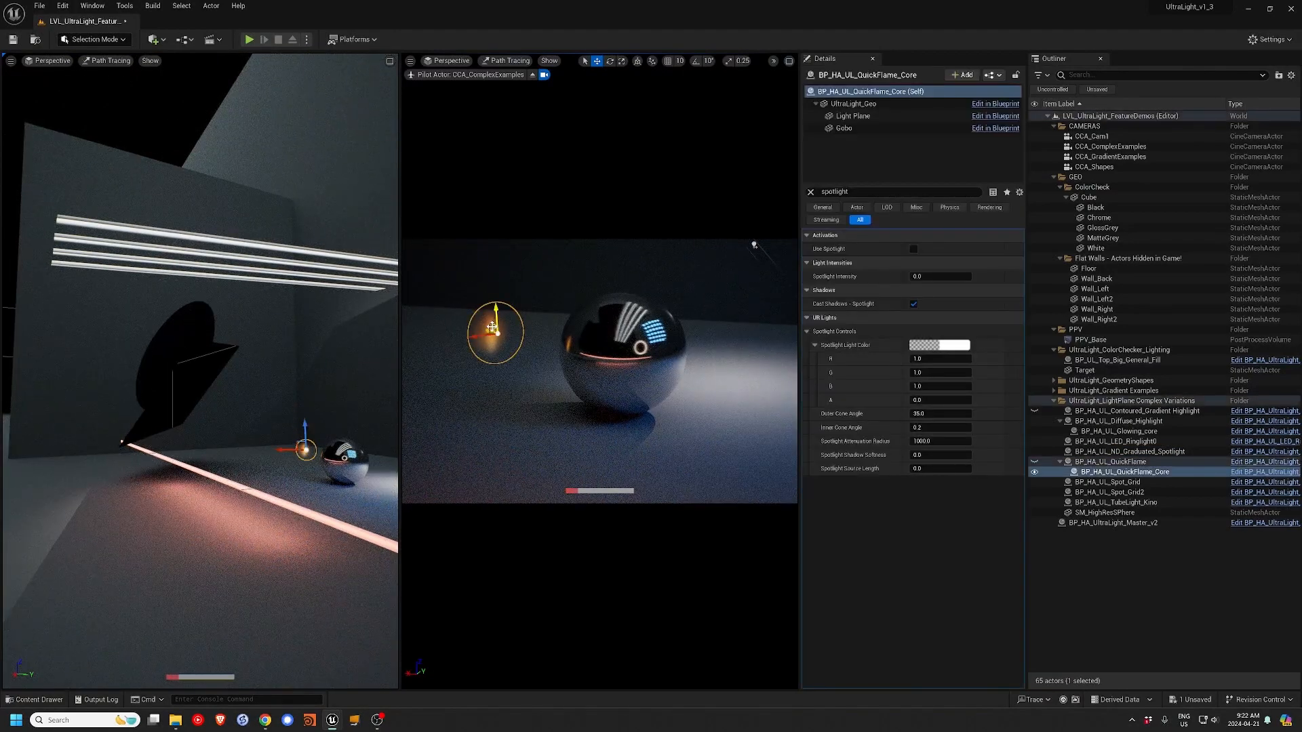
{"action": "key", "text": "h"}
- Narrow the graduated spotlight's Outer Cone Angle to about 52 and turn off its gobo plane
{"action": "left_click", "coordinate": [182, 372]}
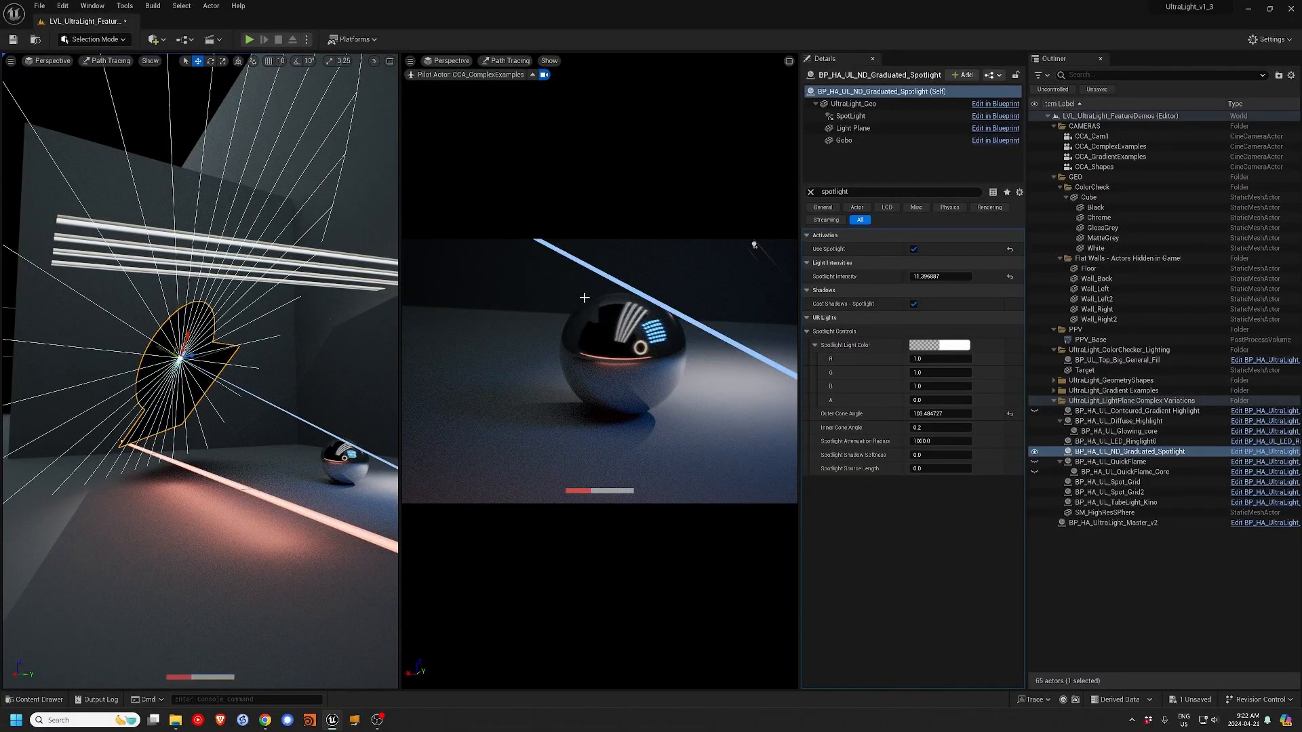
{"action": "left_click_drag", "start_coordinate": [933, 413], "coordinate": [909, 413]}
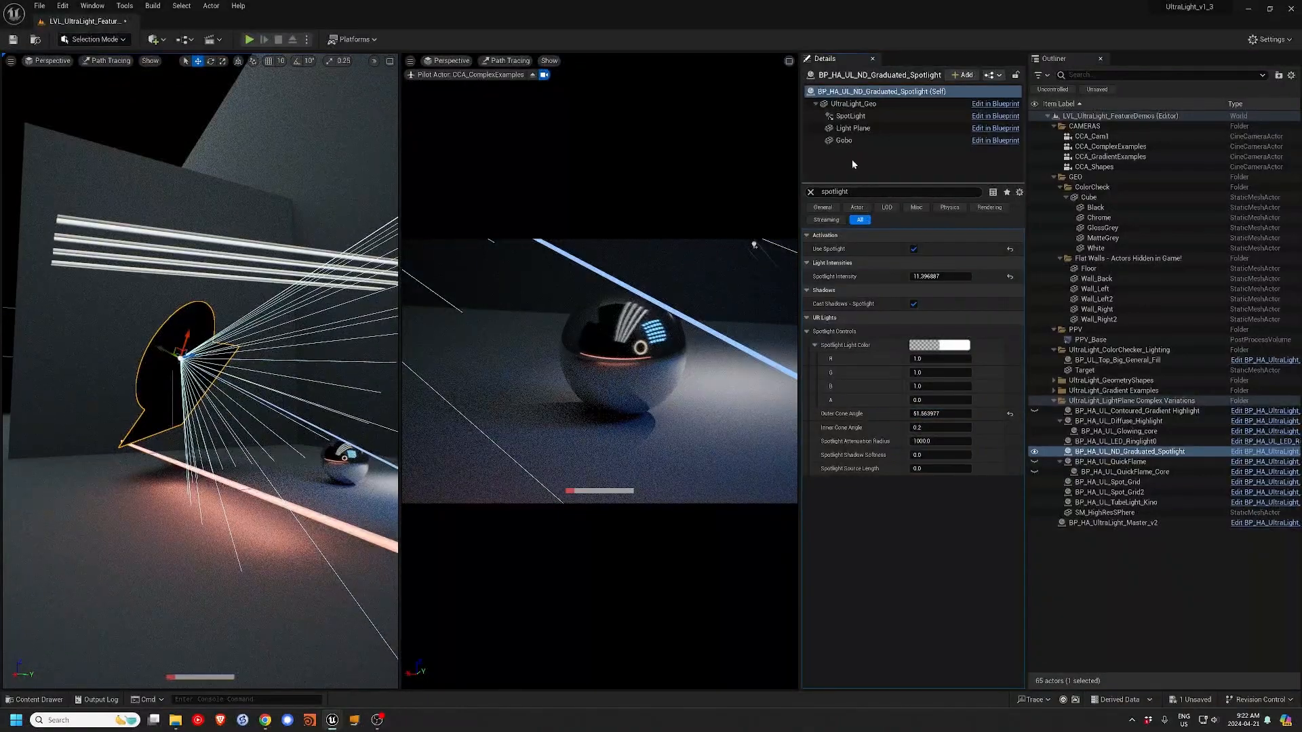
{"action": "left_click", "coordinate": [818, 193]}
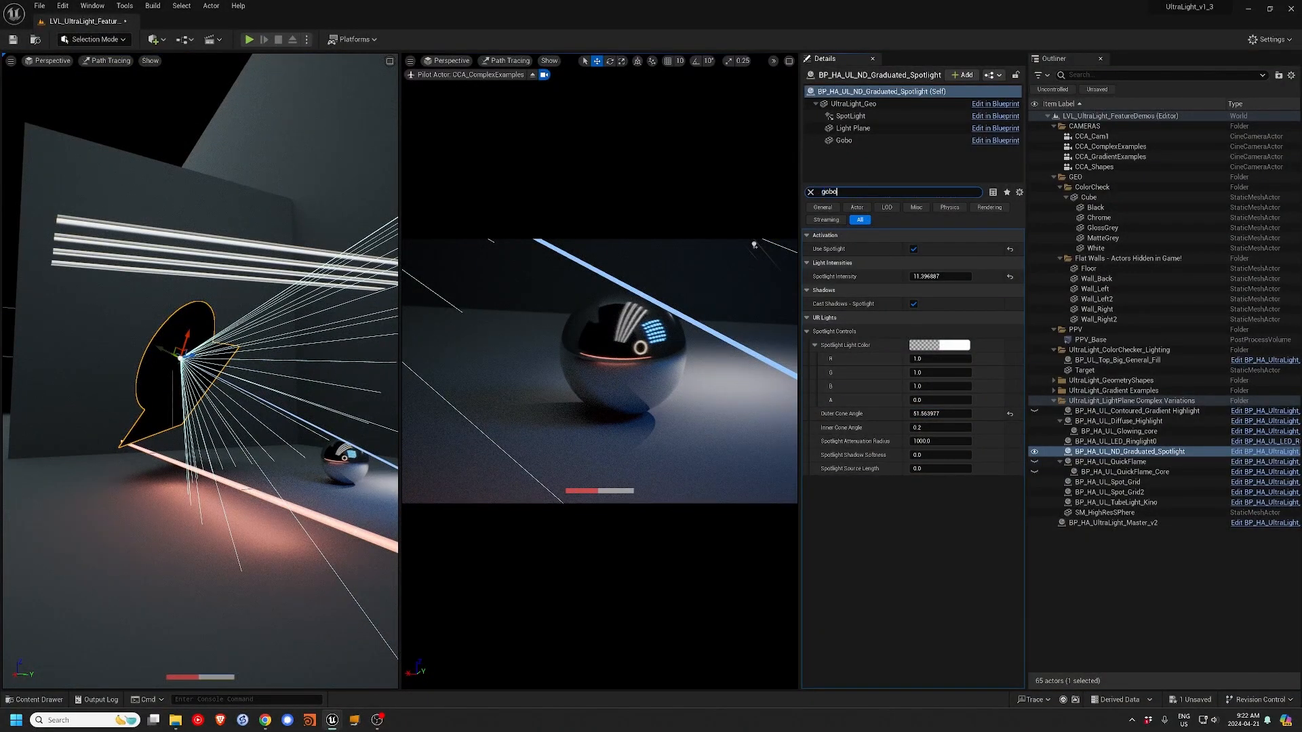
{"action": "left_click", "coordinate": [914, 249]}
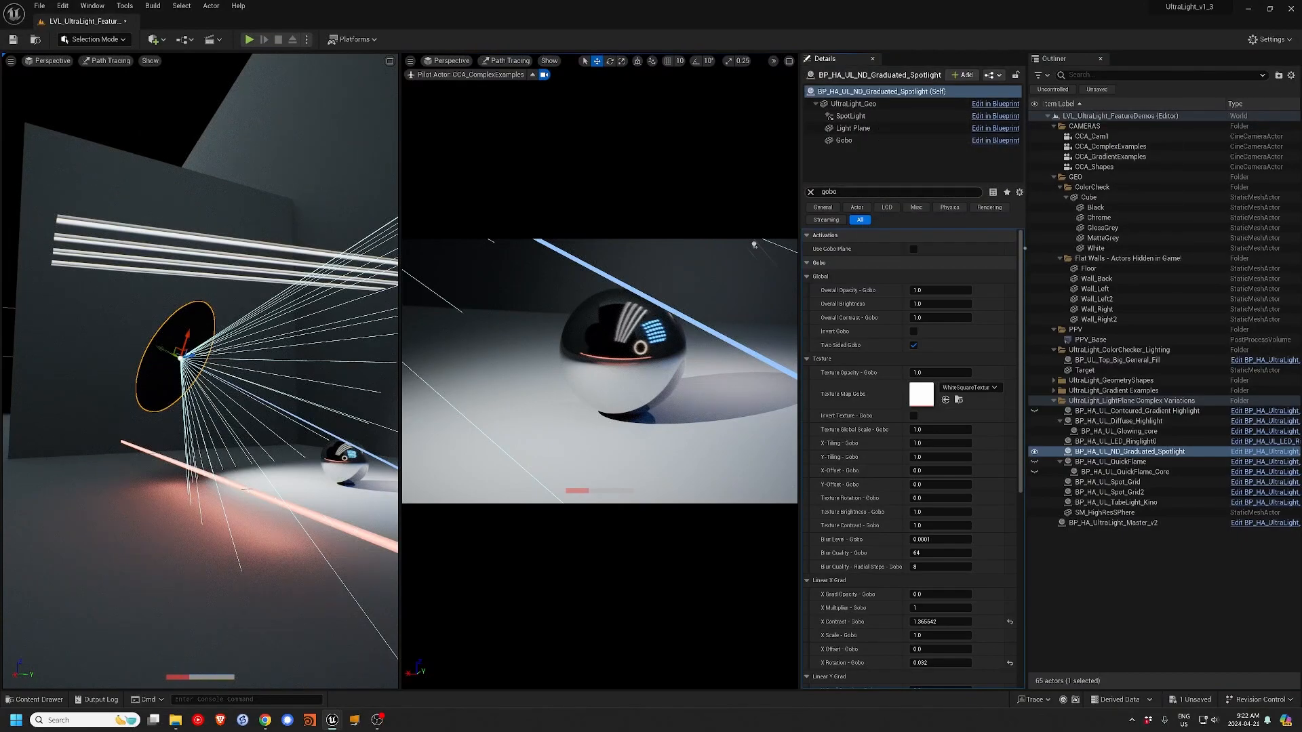
- Filter the properties by "spot", raise the Spotlight Intensity slightly and move the spotlight a little farther from the sphere
{"action": "type", "text": "spot"}
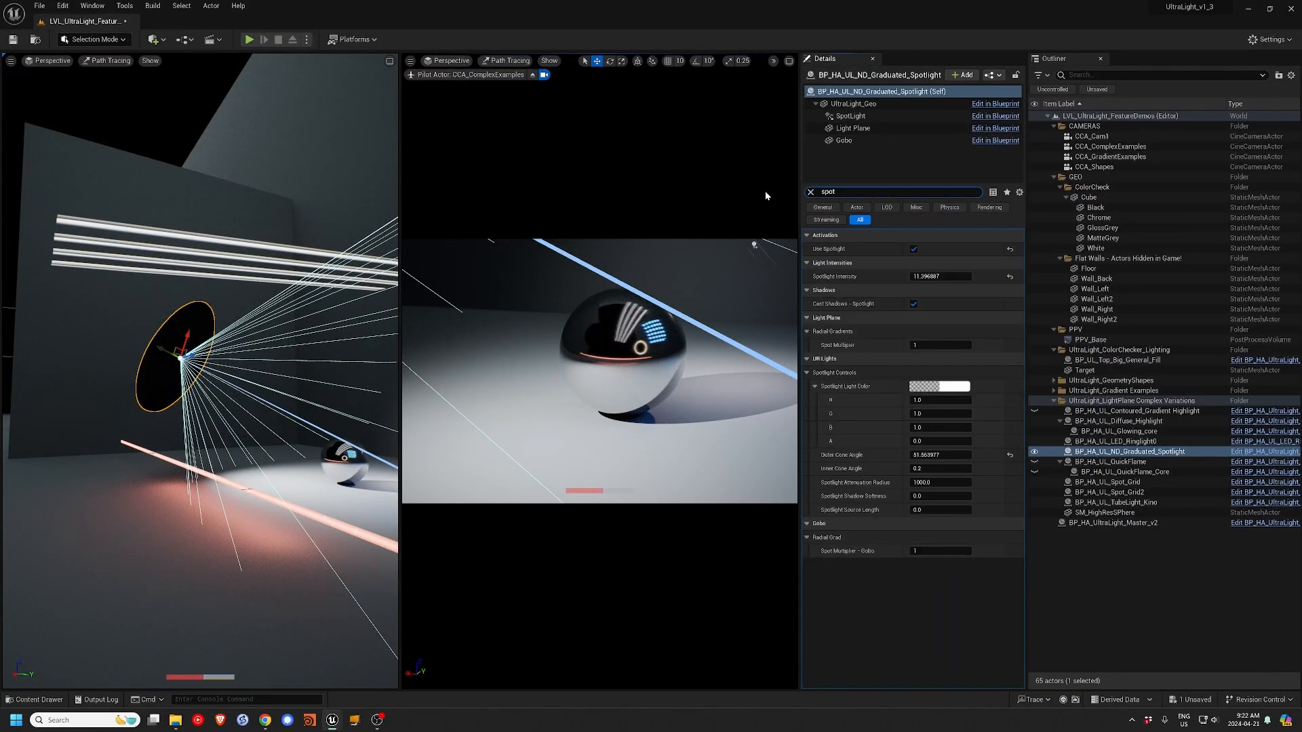
{"action": "mouse_move", "coordinate": [939, 276]}
{"action": "left_mouse_down"}
{"action": "mouse_move", "coordinate": [922, 276]}
{"action": "mouse_move", "coordinate": [956, 276]}
{"action": "mouse_move", "coordinate": [940, 276]}
{"action": "left_mouse_up"}
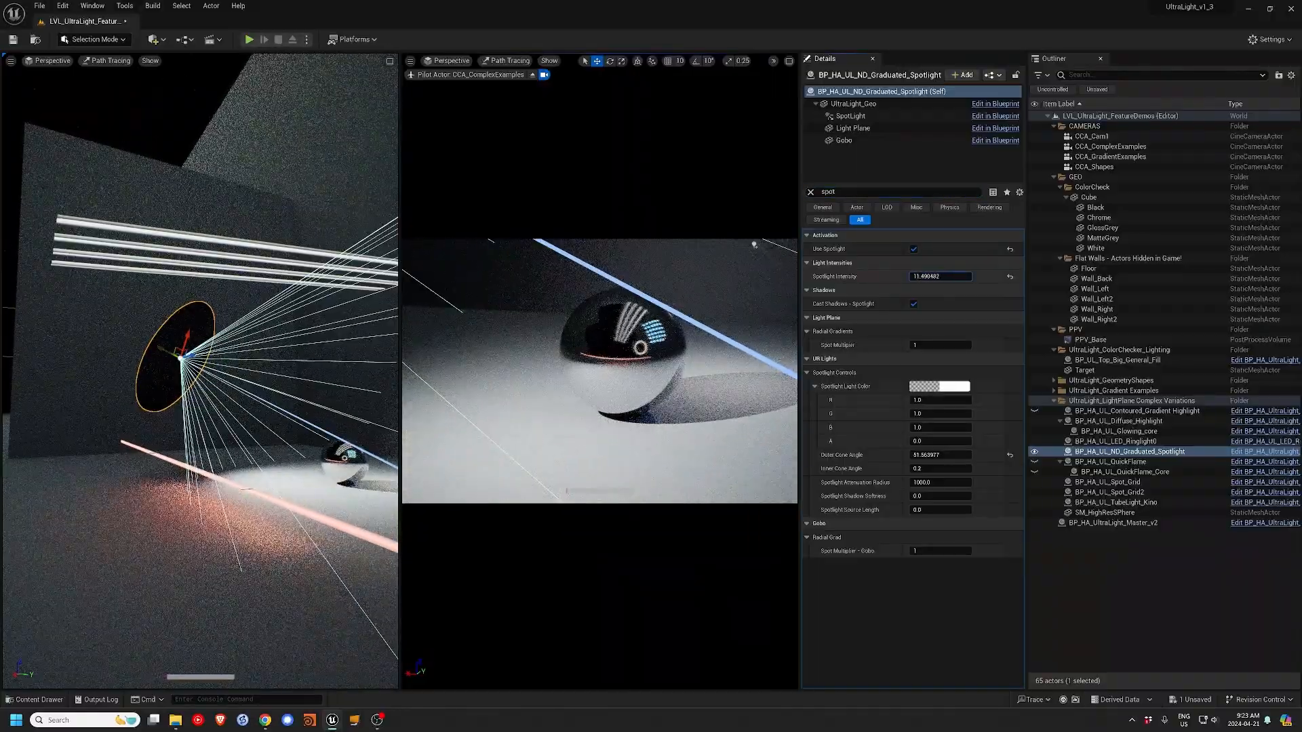
{"action": "left_click_drag", "start_coordinate": [160, 349], "coordinate": [140, 338]}
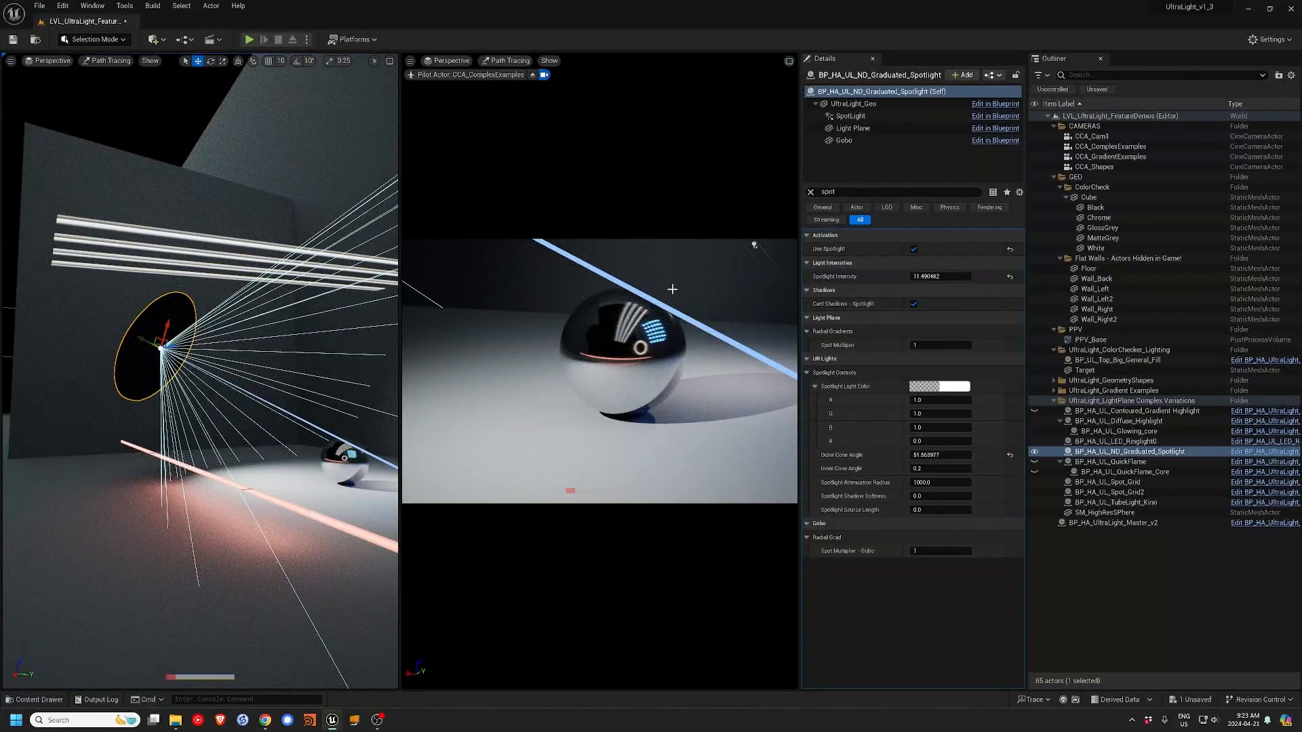
- Filter the properties by "gobo", re-enable the gobo plane and assign the T_Noise01 texture as its texture map
{"action": "left_click", "coordinate": [811, 192]}
{"action": "type", "text": "gobo"}
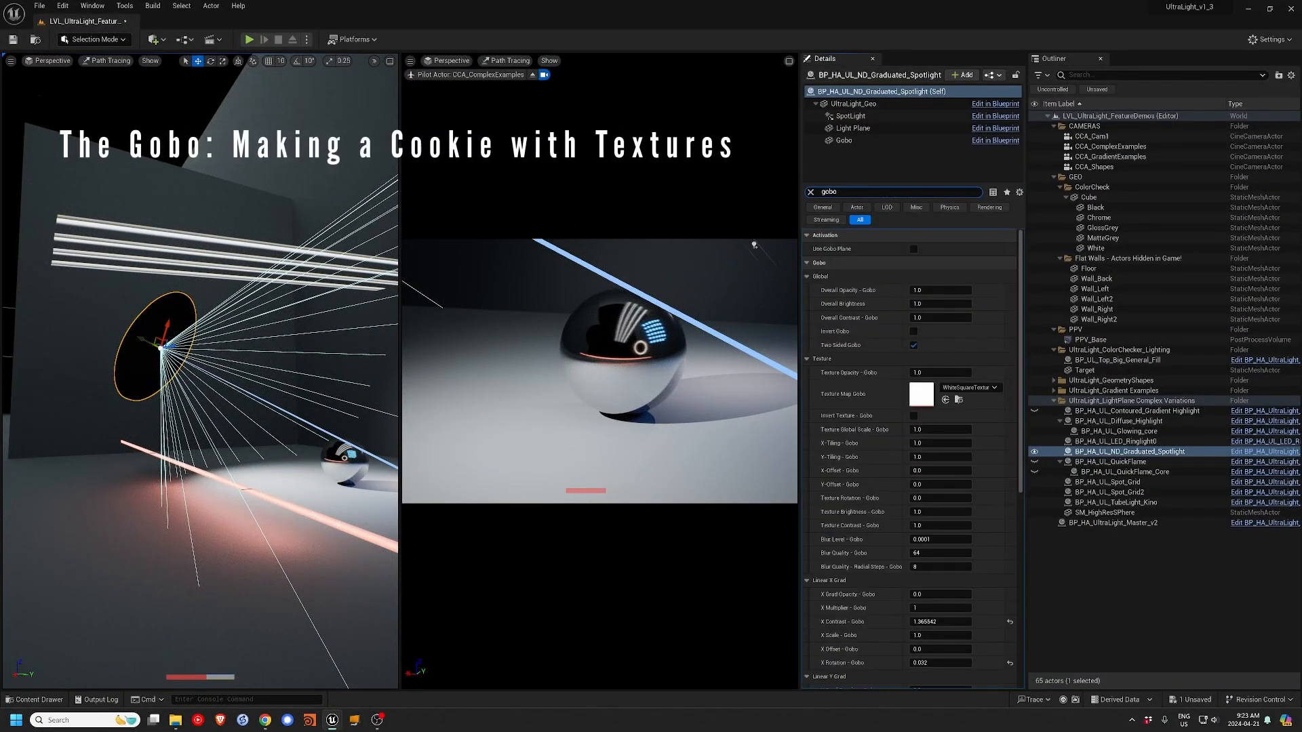
{"action": "left_click", "coordinate": [913, 249]}
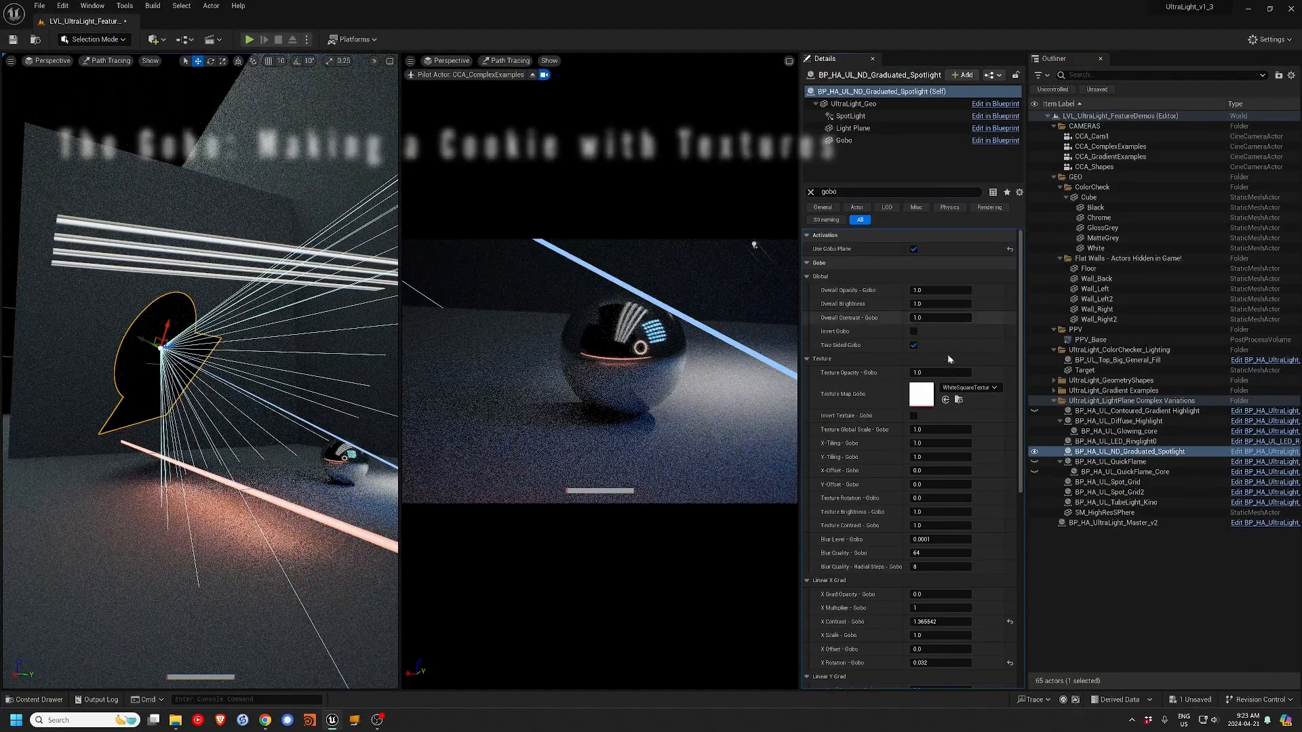
{"action": "left_click", "coordinate": [968, 387]}
{"action": "type", "text": "nois"}
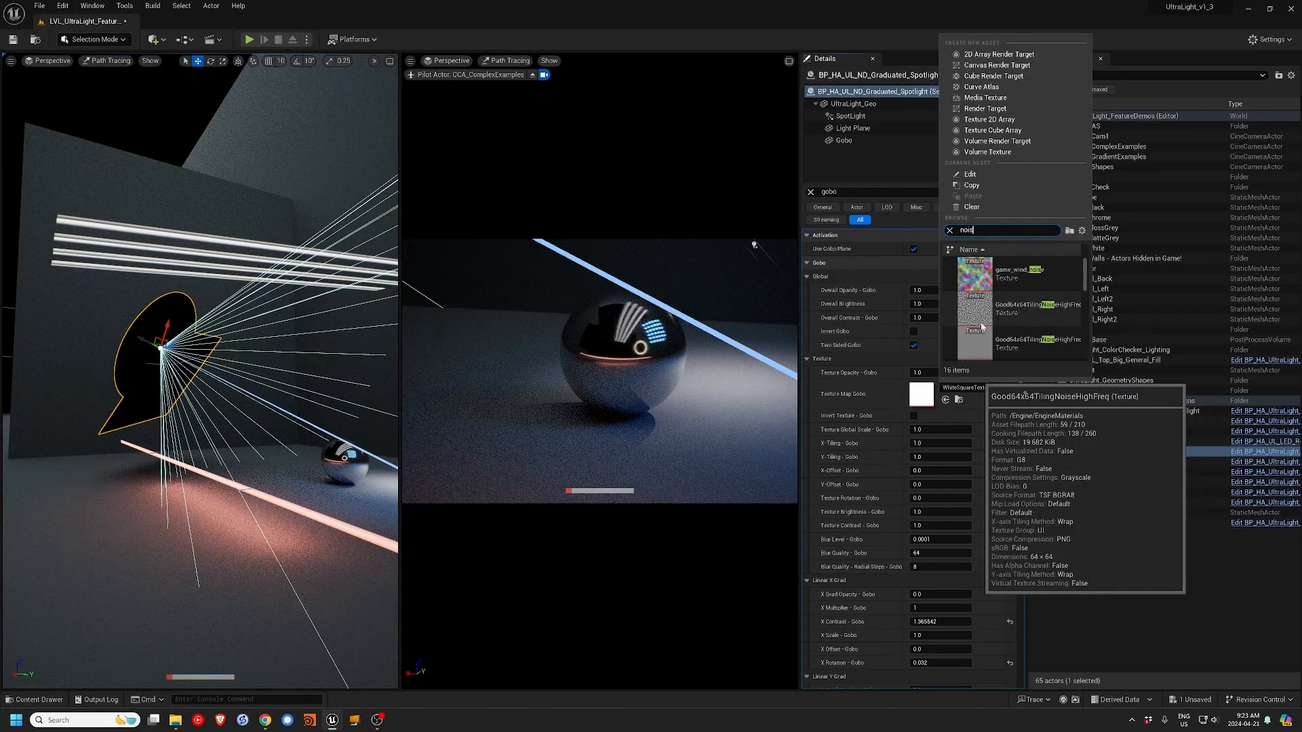
{"action": "scroll", "coordinate": [1012, 320], "scroll_direction": "down", "scroll_amount": 3}
{"action": "scroll", "coordinate": [995, 318], "scroll_direction": "down", "scroll_amount": 3}
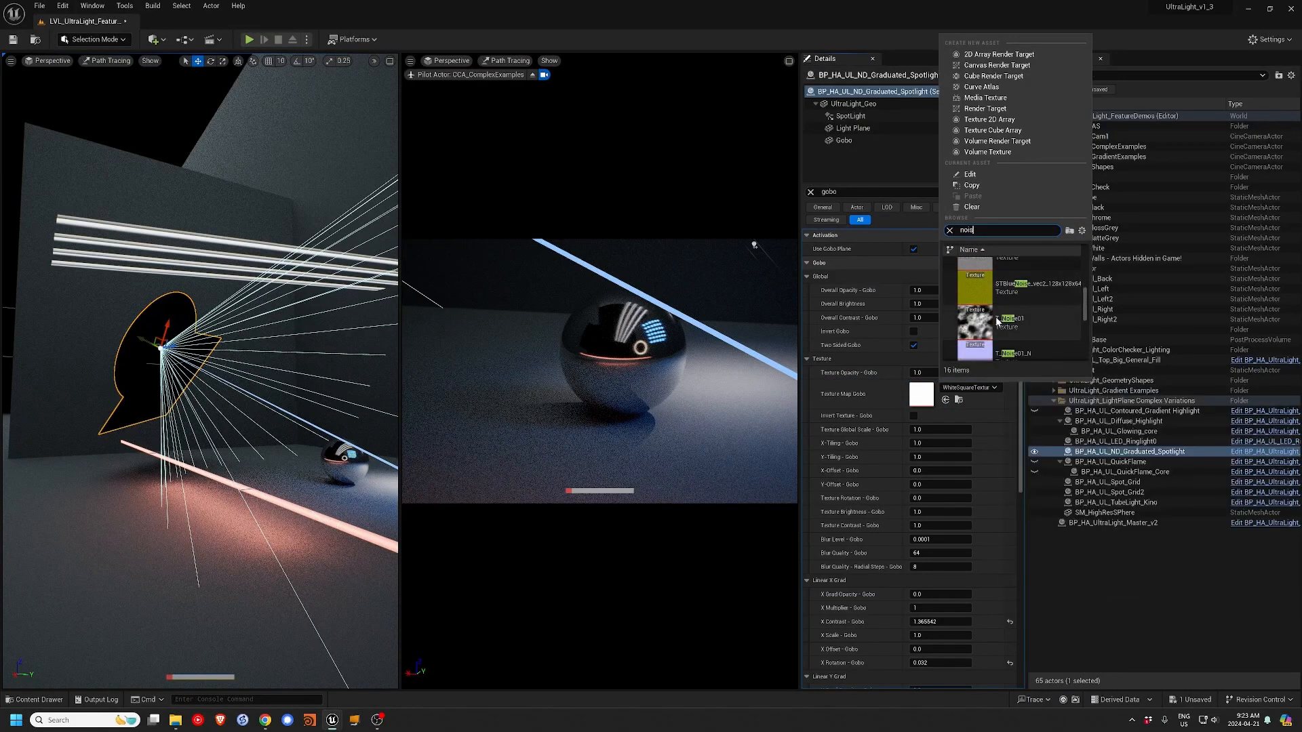
{"action": "left_click", "coordinate": [980, 270]}
{"action": "left_click", "coordinate": [980, 269]}
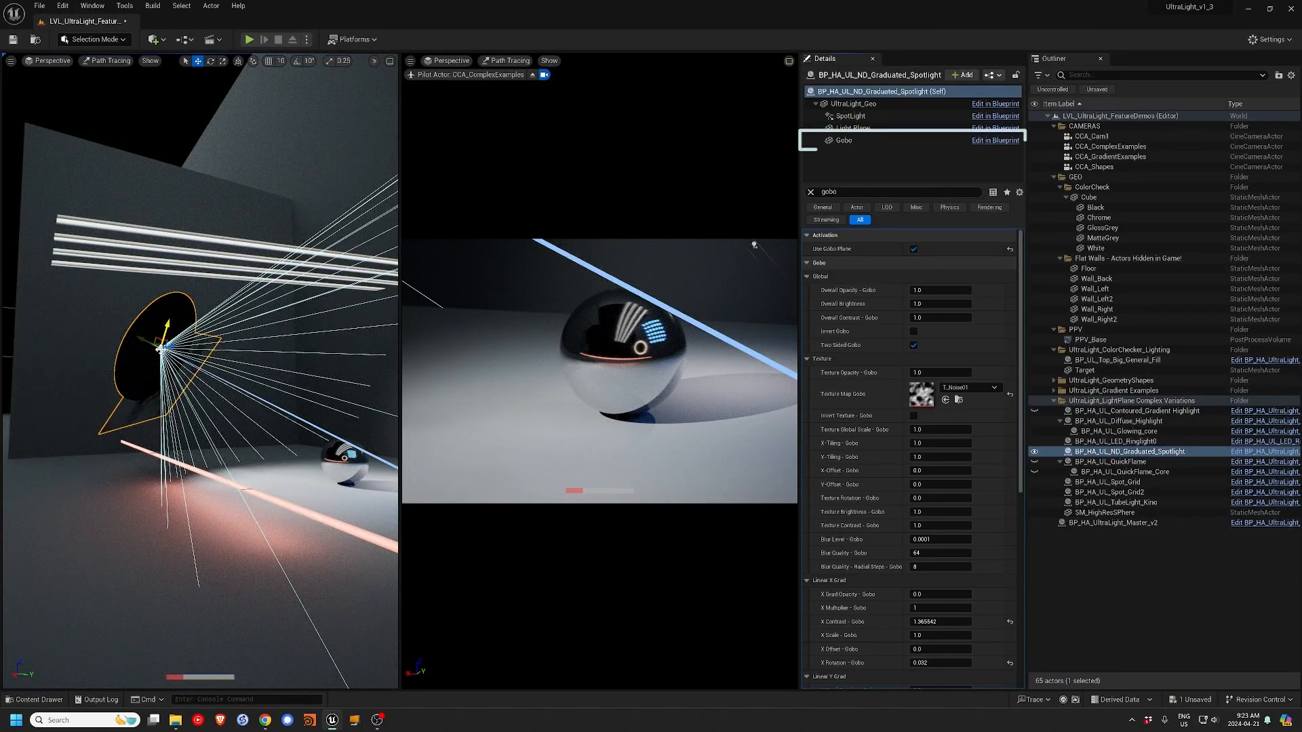
- Reposition the spotlight's Gobo component in front of the light, view it from another angle and reselect the whole spotlight actor
{"action": "left_click", "coordinate": [844, 140]}
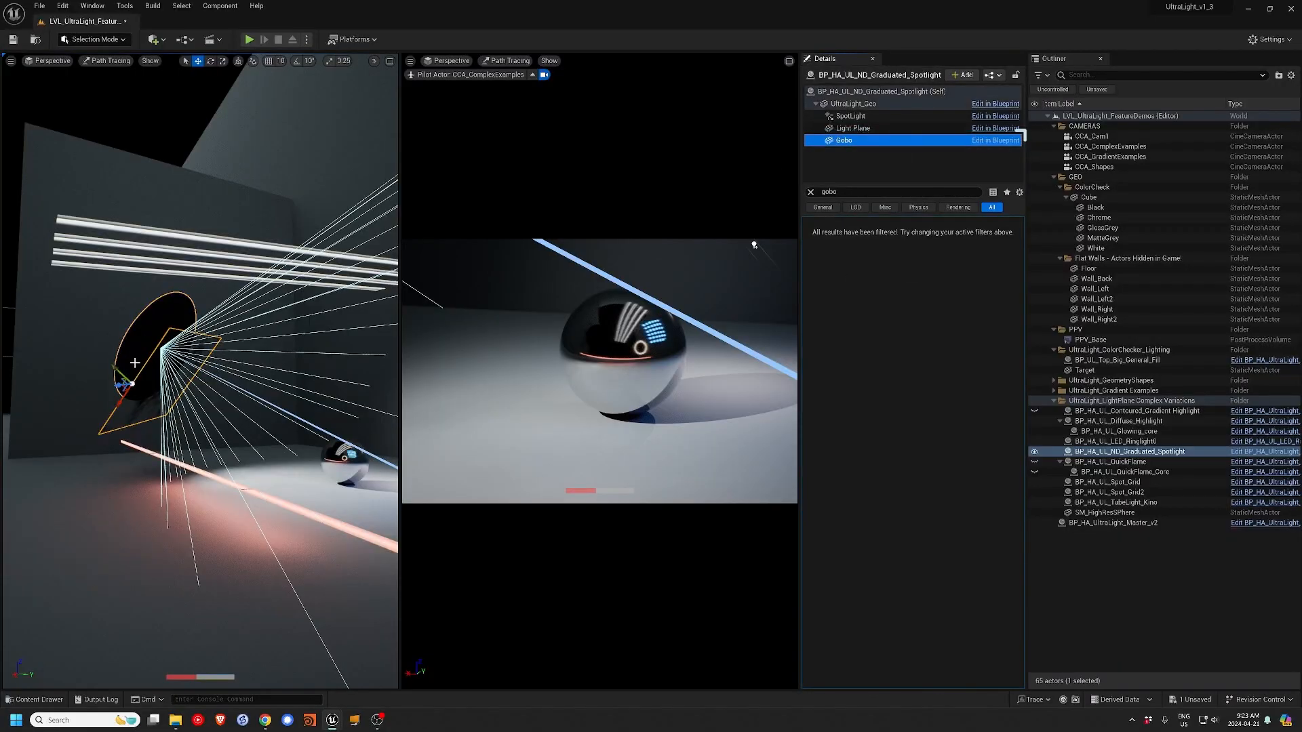
{"action": "mouse_move", "coordinate": [125, 402]}
{"action": "left_mouse_down"}
{"action": "mouse_move", "coordinate": [134, 386]}
{"action": "mouse_move", "coordinate": [210, 371]}
{"action": "mouse_move", "coordinate": [305, 366]}
{"action": "left_mouse_up"}
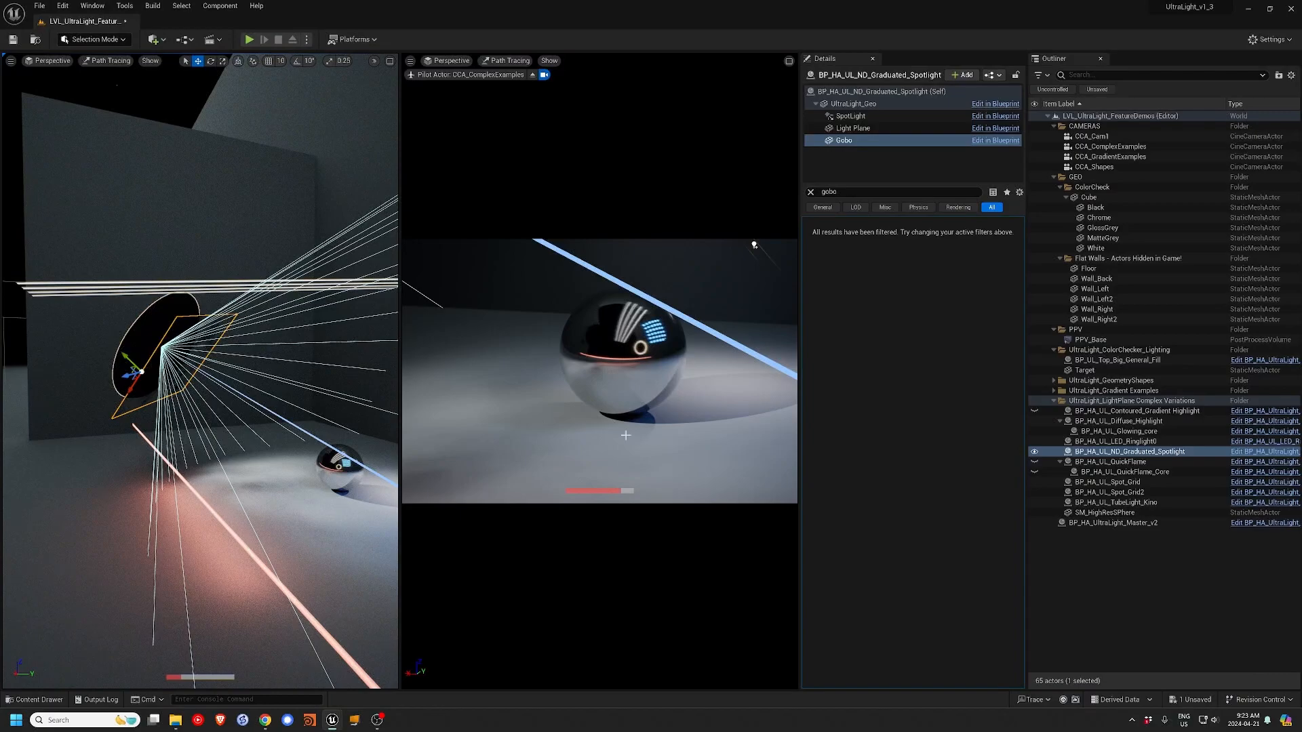
{"action": "left_click", "coordinate": [855, 91]}
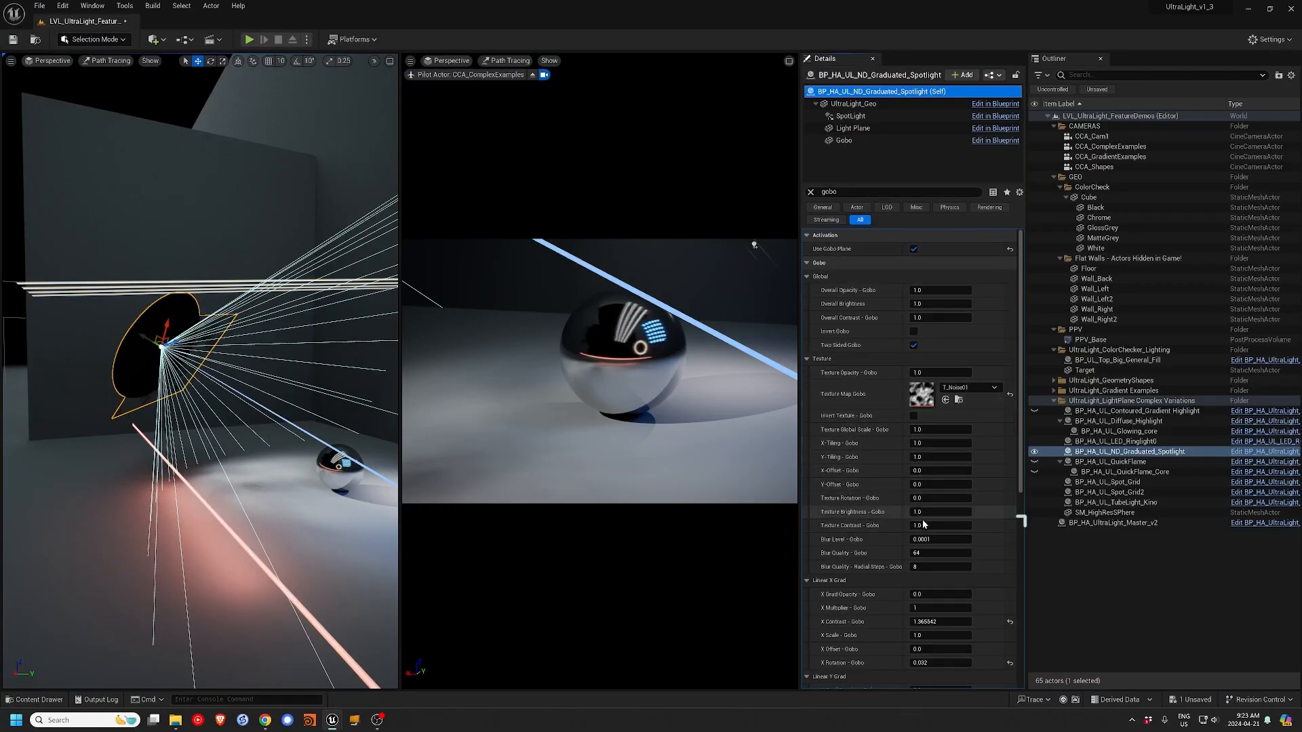
- Set the gobo's Texture Brightness to about 0.43, Texture Contrast to about 2.64, Texture Rotation to about 0.107 and X-Tiling to about 1.14
{"action": "mouse_move", "coordinate": [916, 528]}
{"action": "left_mouse_down"}
{"action": "mouse_move", "coordinate": [949, 528]}
{"action": "mouse_move", "coordinate": [891, 513]}
{"action": "mouse_move", "coordinate": [922, 540]}
{"action": "mouse_move", "coordinate": [910, 540]}
{"action": "left_mouse_up"}
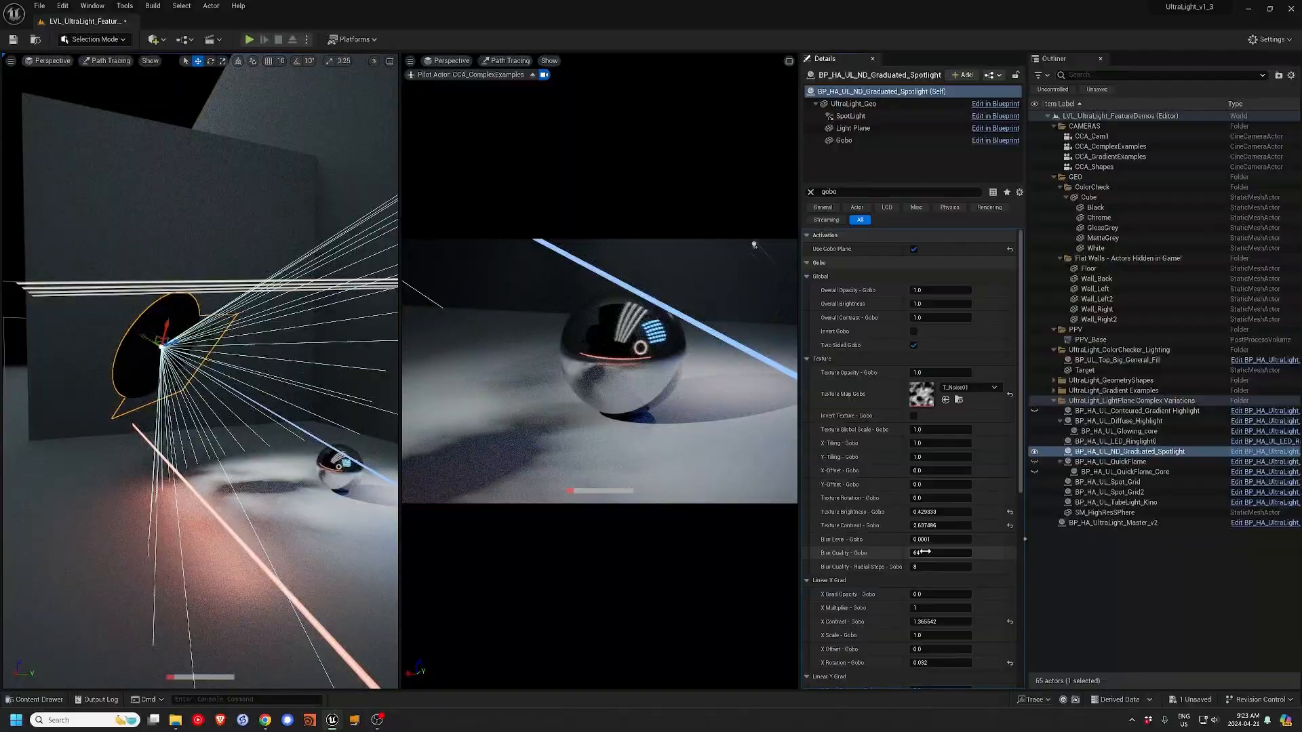
{"action": "mouse_move", "coordinate": [917, 498]}
{"action": "left_mouse_down"}
{"action": "mouse_move", "coordinate": [936, 498]}
{"action": "mouse_move", "coordinate": [922, 500]}
{"action": "left_mouse_up"}
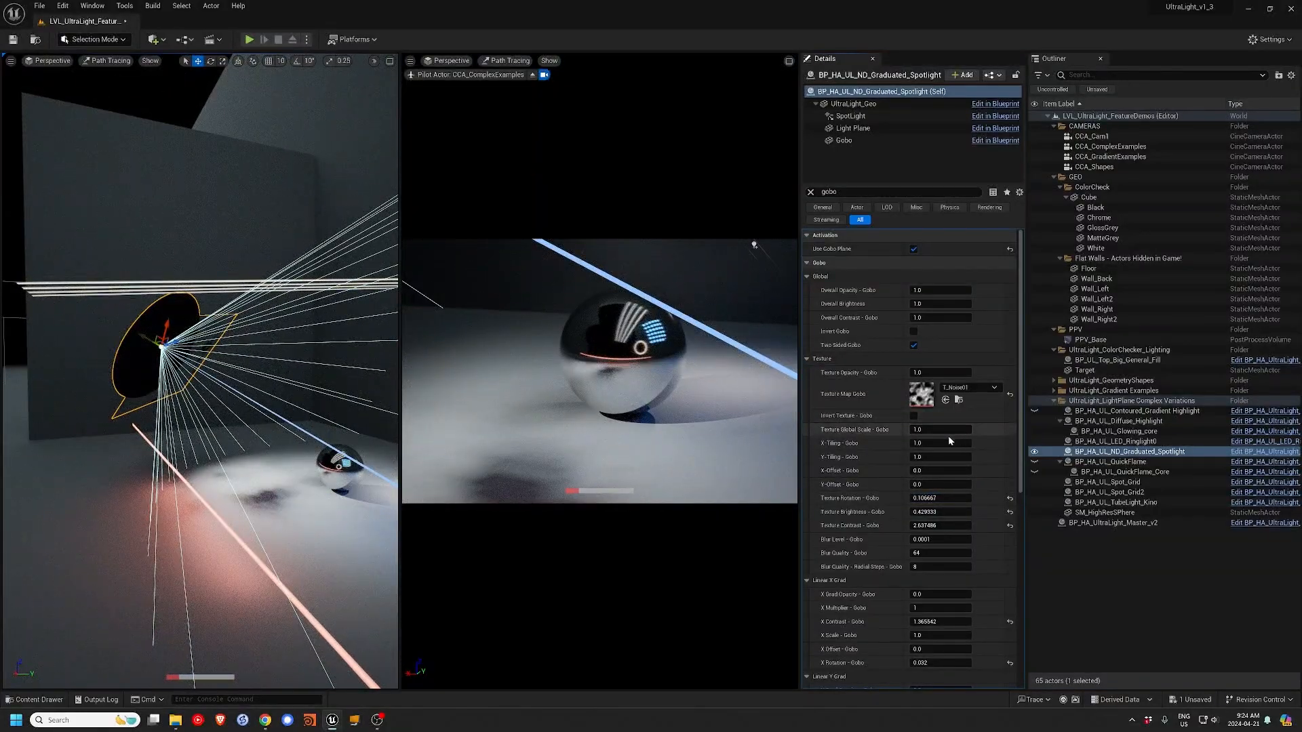
{"action": "left_click_drag", "start_coordinate": [929, 443], "coordinate": [933, 443]}
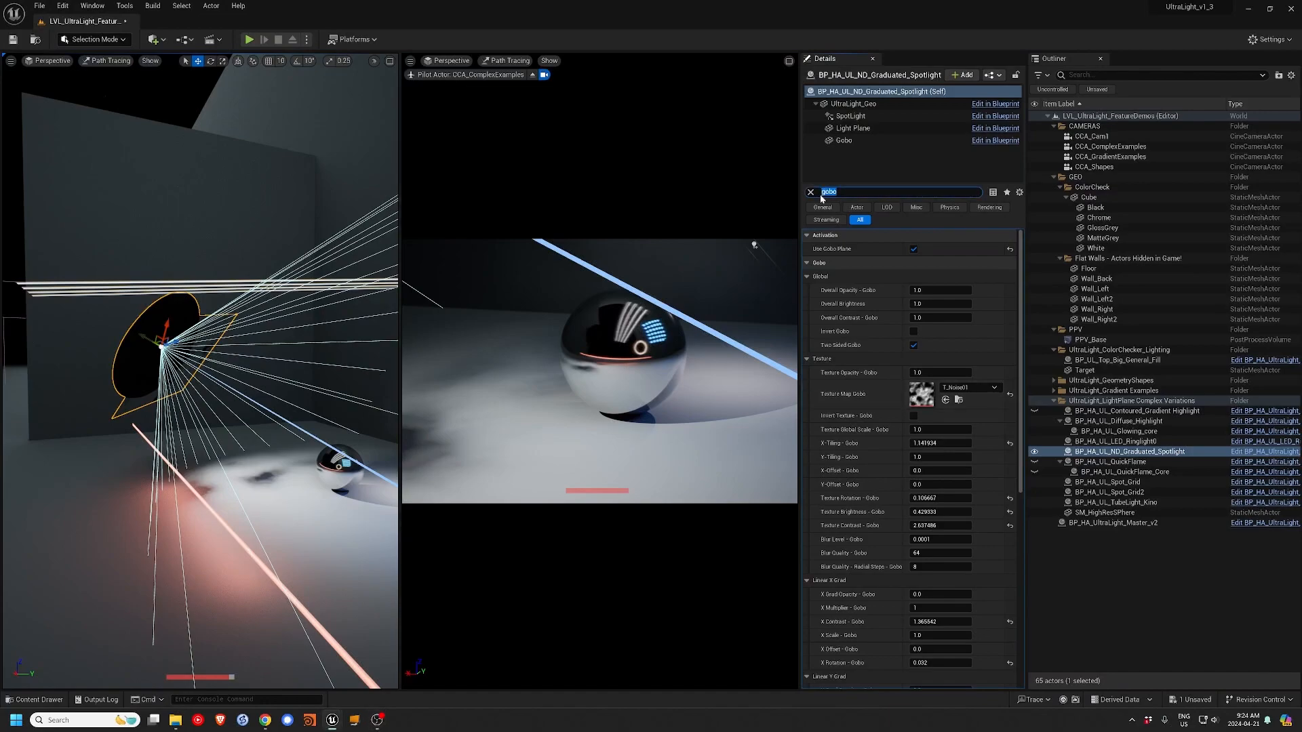
- Filter the properties by "spot", set the Spotlight Shadow Softness to about 2.15 and move the spotlight to a new position
{"action": "type", "text": "ot"}
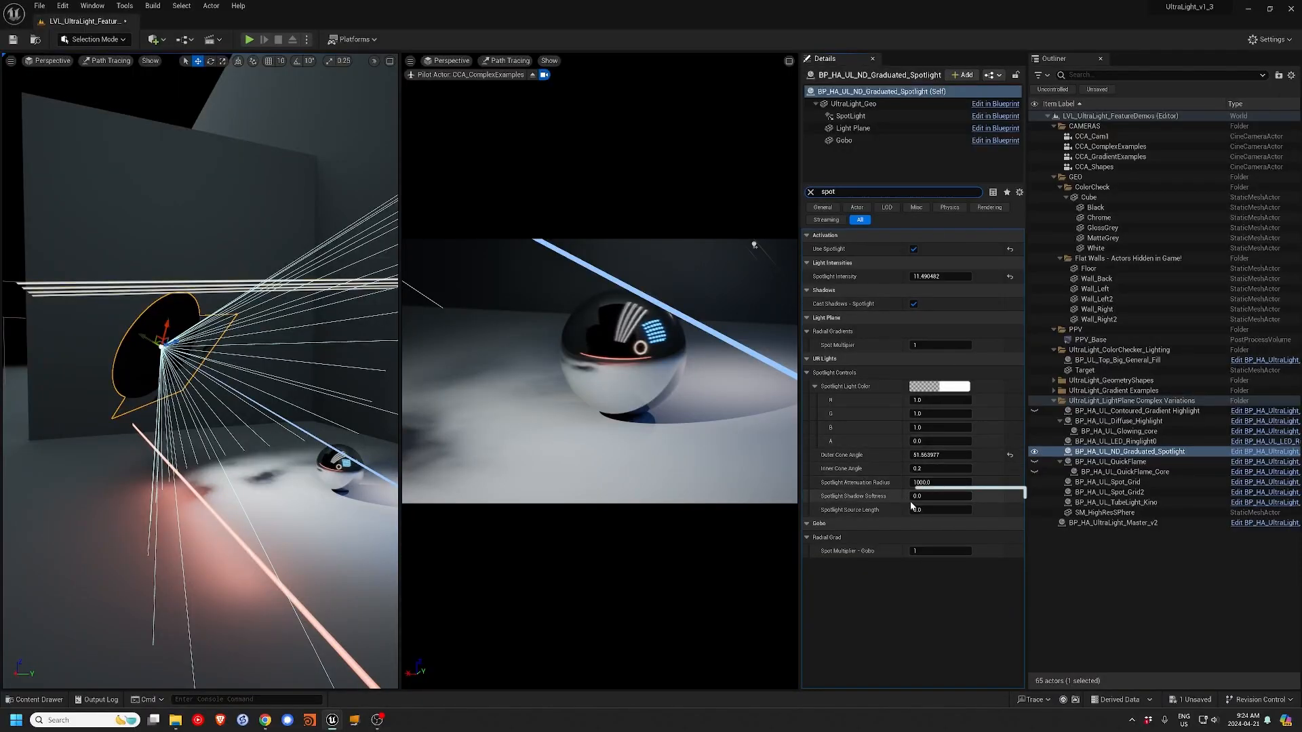
{"action": "mouse_move", "coordinate": [913, 497]}
{"action": "left_mouse_down"}
{"action": "mouse_move", "coordinate": [969, 496]}
{"action": "mouse_move", "coordinate": [943, 496]}
{"action": "left_mouse_up"}
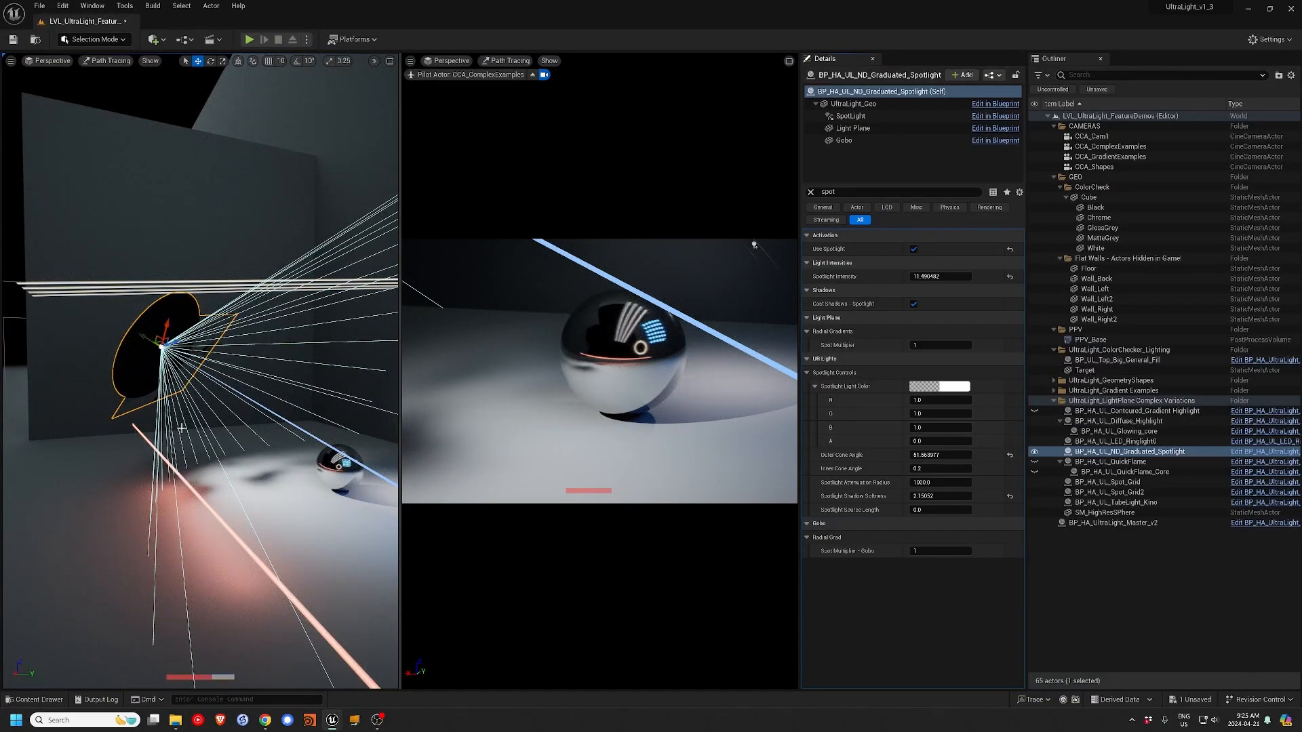
{"action": "mouse_move", "coordinate": [141, 336]}
{"action": "left_mouse_down"}
{"action": "mouse_move", "coordinate": [116, 322]}
{"action": "mouse_move", "coordinate": [165, 330]}
{"action": "mouse_move", "coordinate": [218, 312]}
{"action": "mouse_move", "coordinate": [141, 338]}
{"action": "mouse_move", "coordinate": [221, 310]}
{"action": "mouse_move", "coordinate": [192, 319]}
{"action": "left_mouse_up"}
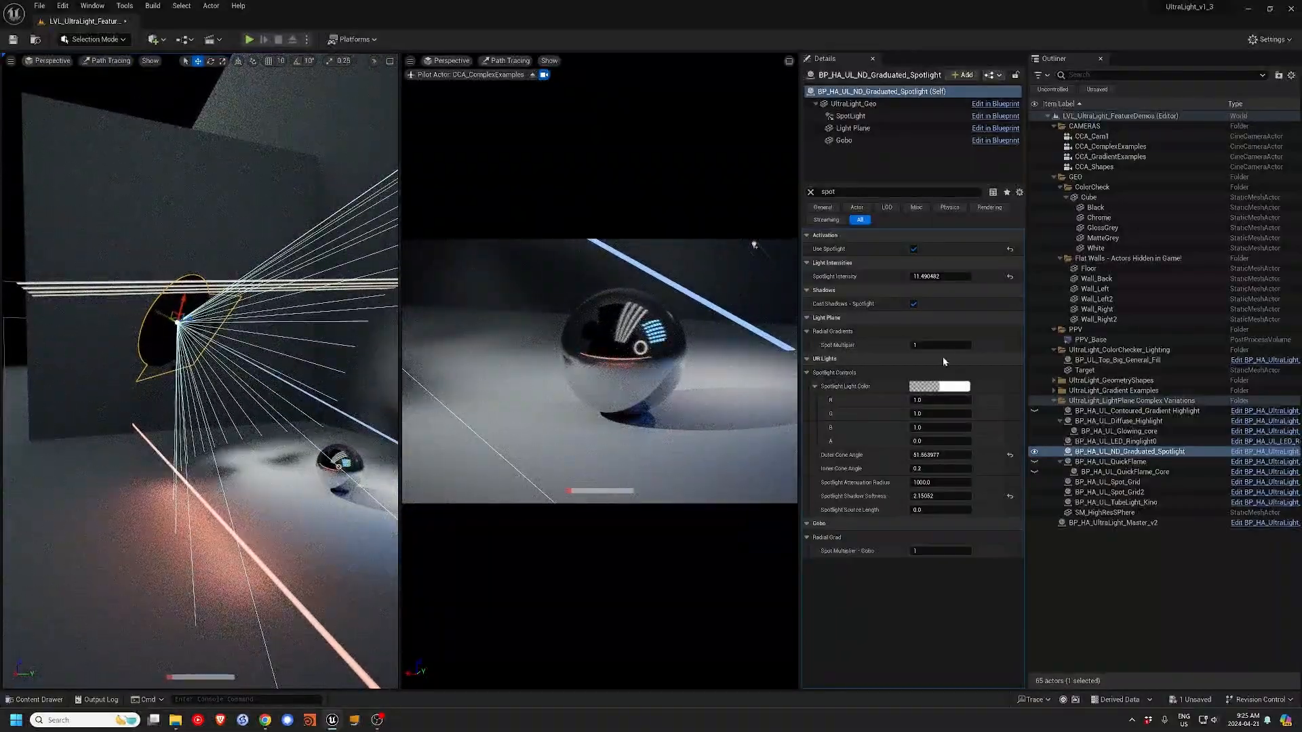
- Filter the properties by "gobo" and set the gobo's Texture Opacity to 0
{"action": "left_click", "coordinate": [828, 192]}
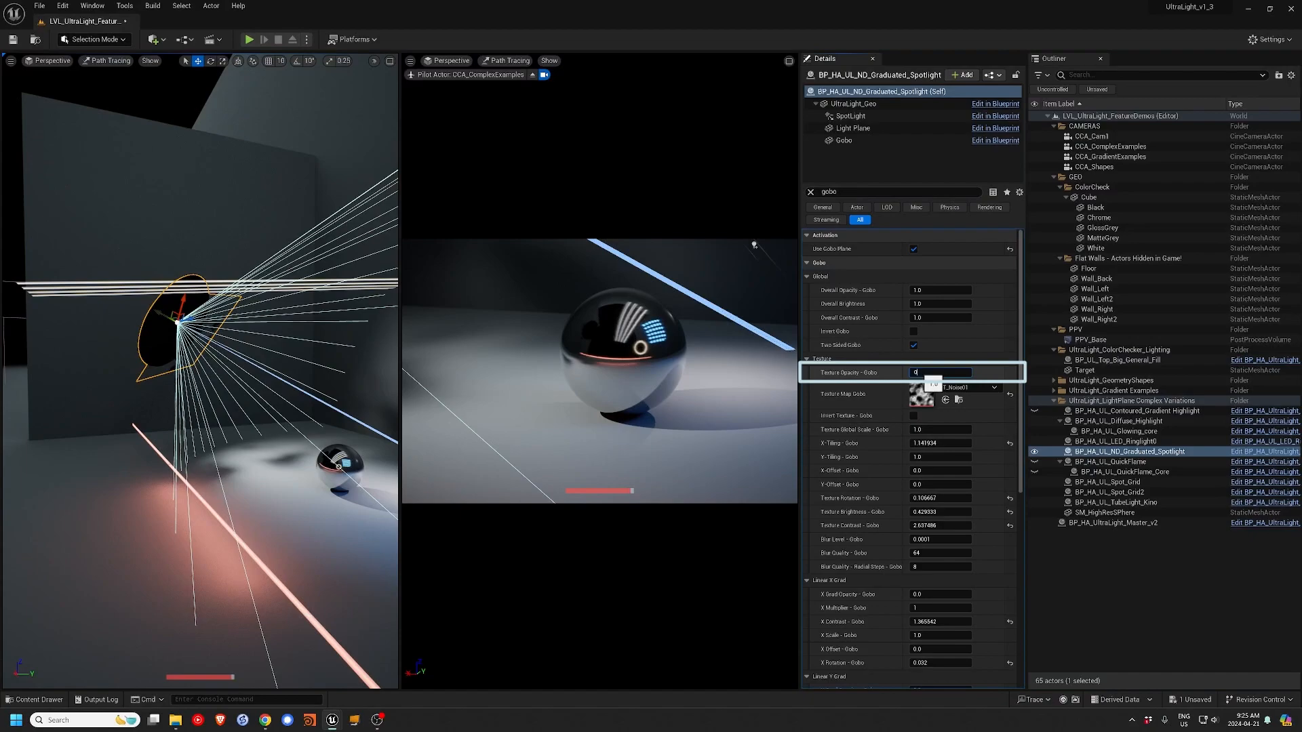
{"action": "left_click", "coordinate": [939, 372]}
{"action": "type", "text": "0"}
{"action": "key", "text": "Return"}
- Set the gobo's X Grad Opacity to 1 and its X Offset to about -0.34 in the linear X gradient
{"action": "scroll", "coordinate": [909, 508], "scroll_direction": "down", "scroll_amount": 5}
{"action": "left_click", "coordinate": [929, 415]}
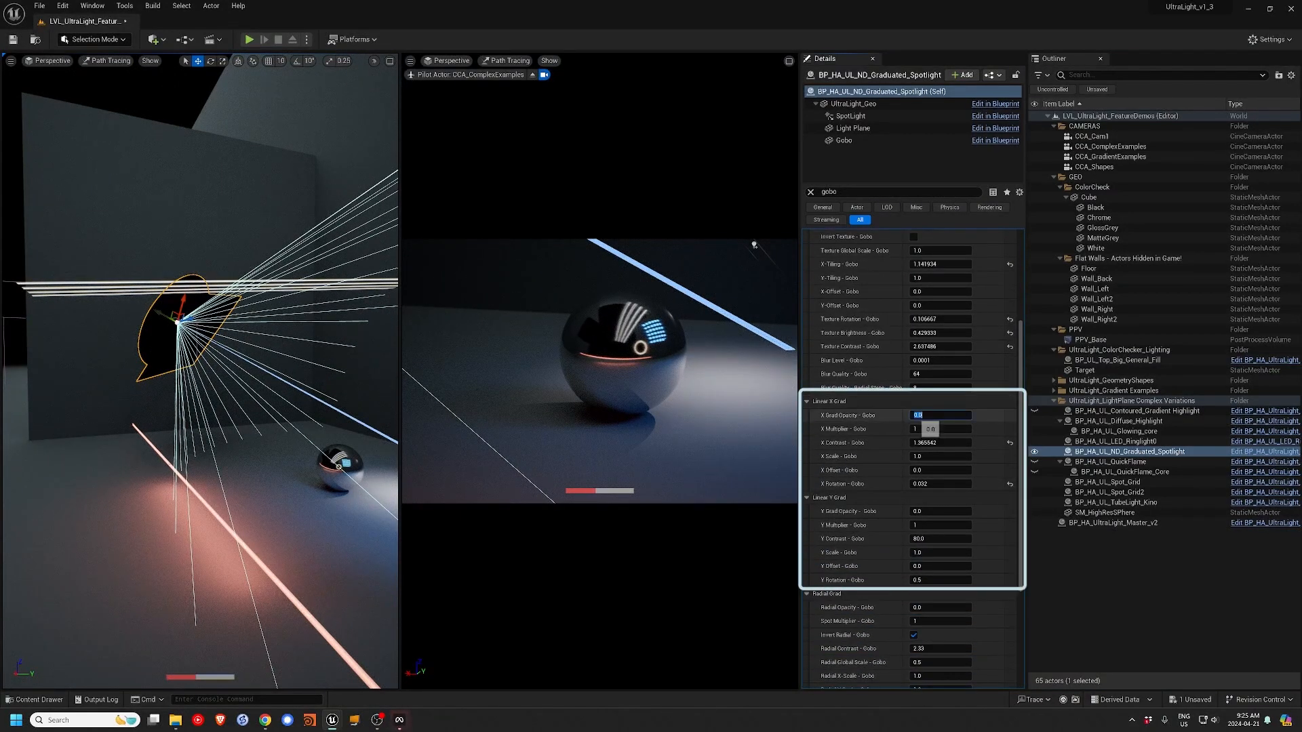
{"action": "type", "text": "1"}
{"action": "key", "text": "Return"}
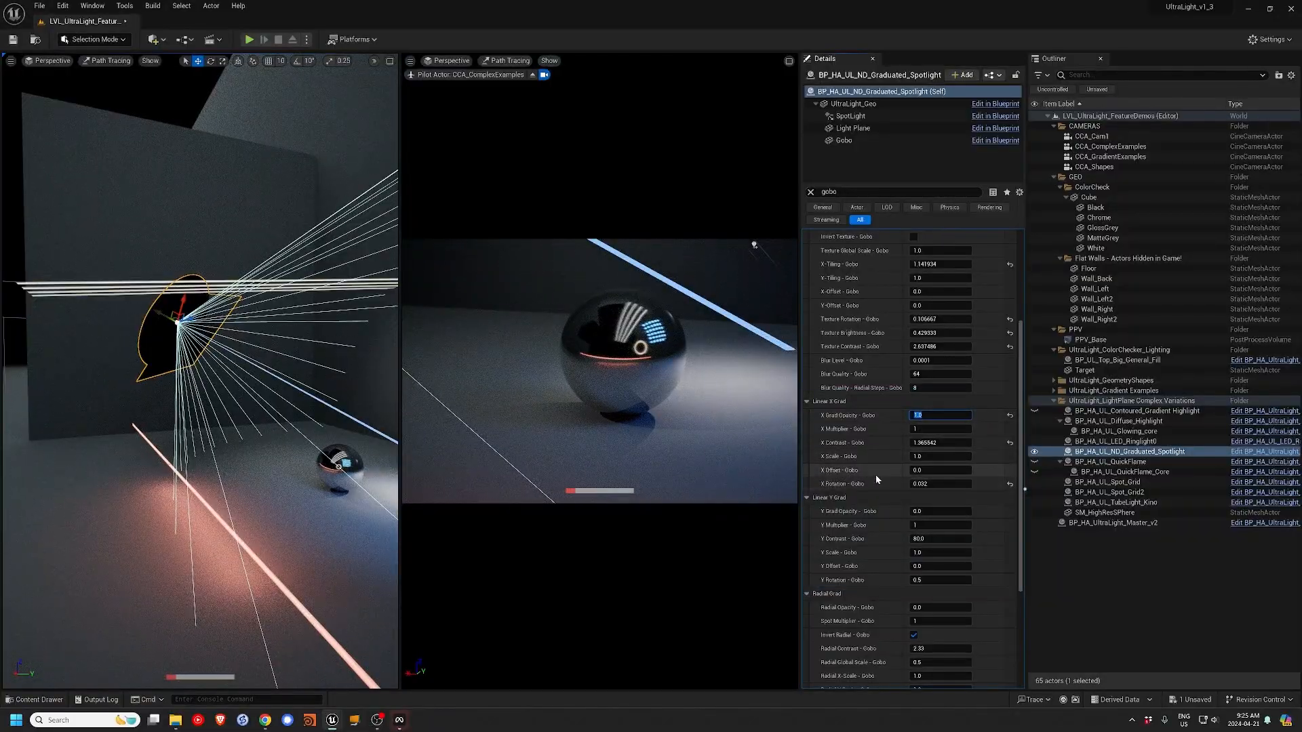
{"action": "left_click_drag", "start_coordinate": [925, 470], "coordinate": [879, 470]}
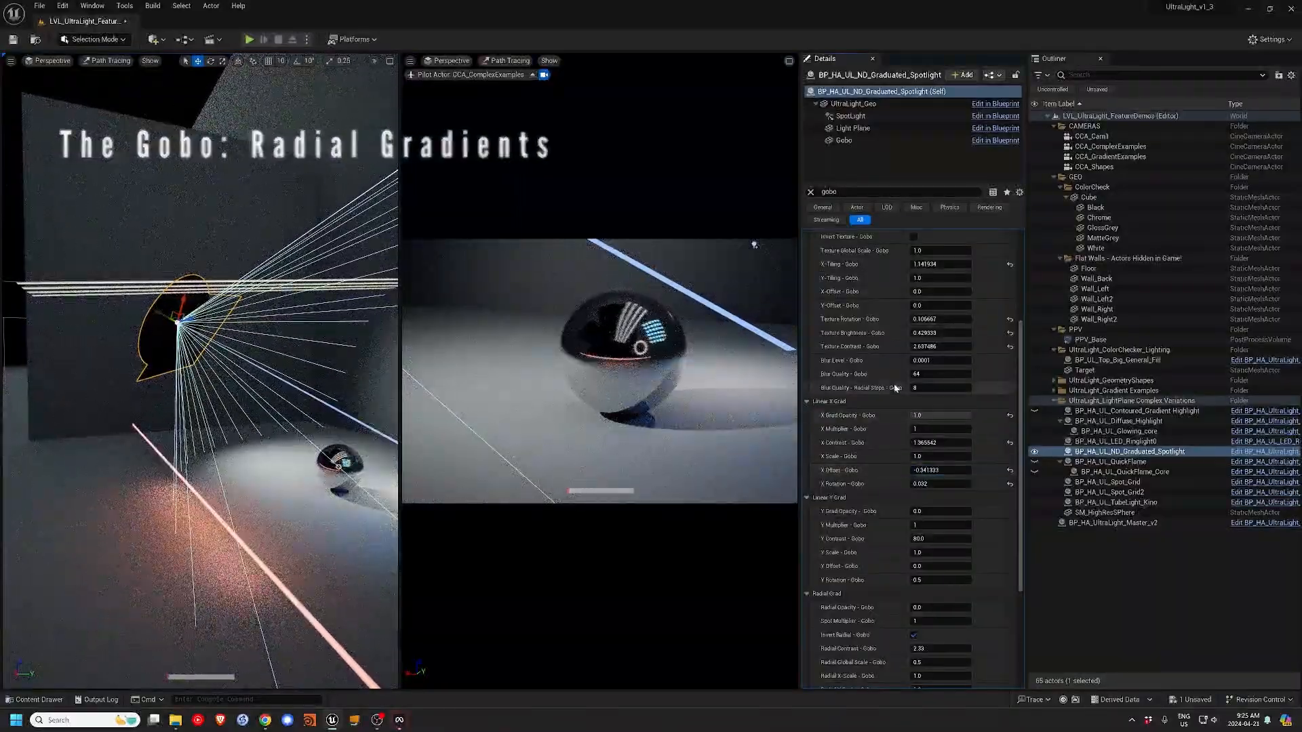
- Set the spotlight gobo's X Grad Opacity to 0 and its Radial Opacity to 1
{"action": "left_click", "coordinate": [918, 414]}
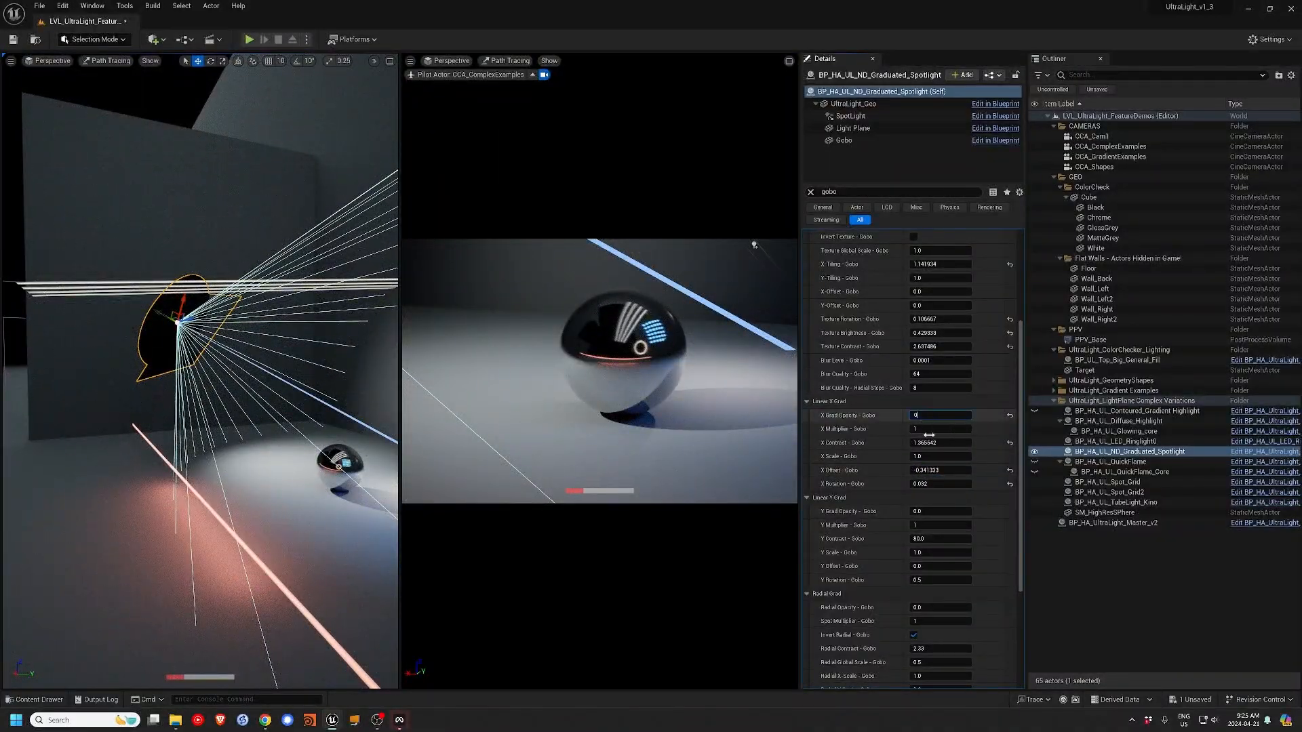
{"action": "key", "text": "Return"}
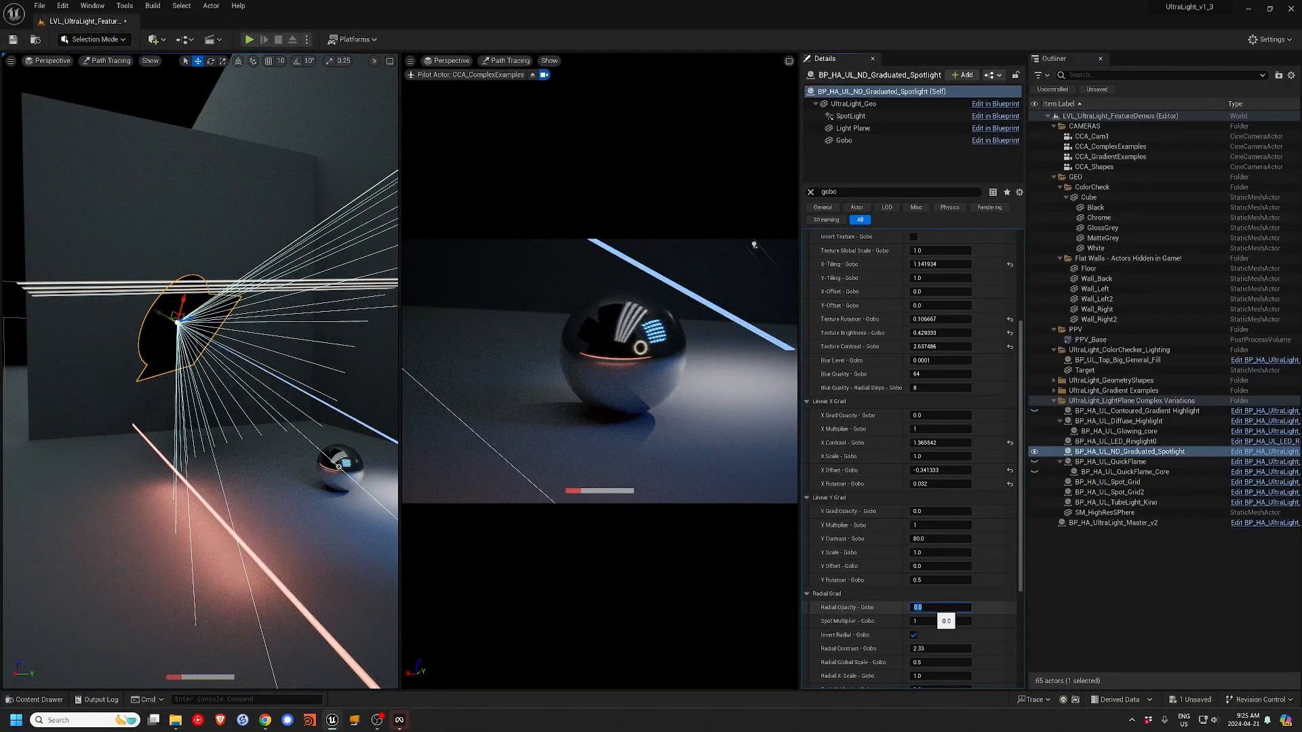
{"action": "type", "text": "1"}
{"action": "key", "text": "Return"}
{"action": "left_click_drag", "start_coordinate": [199, 388], "coordinate": [224, 384], "text": "alt"}
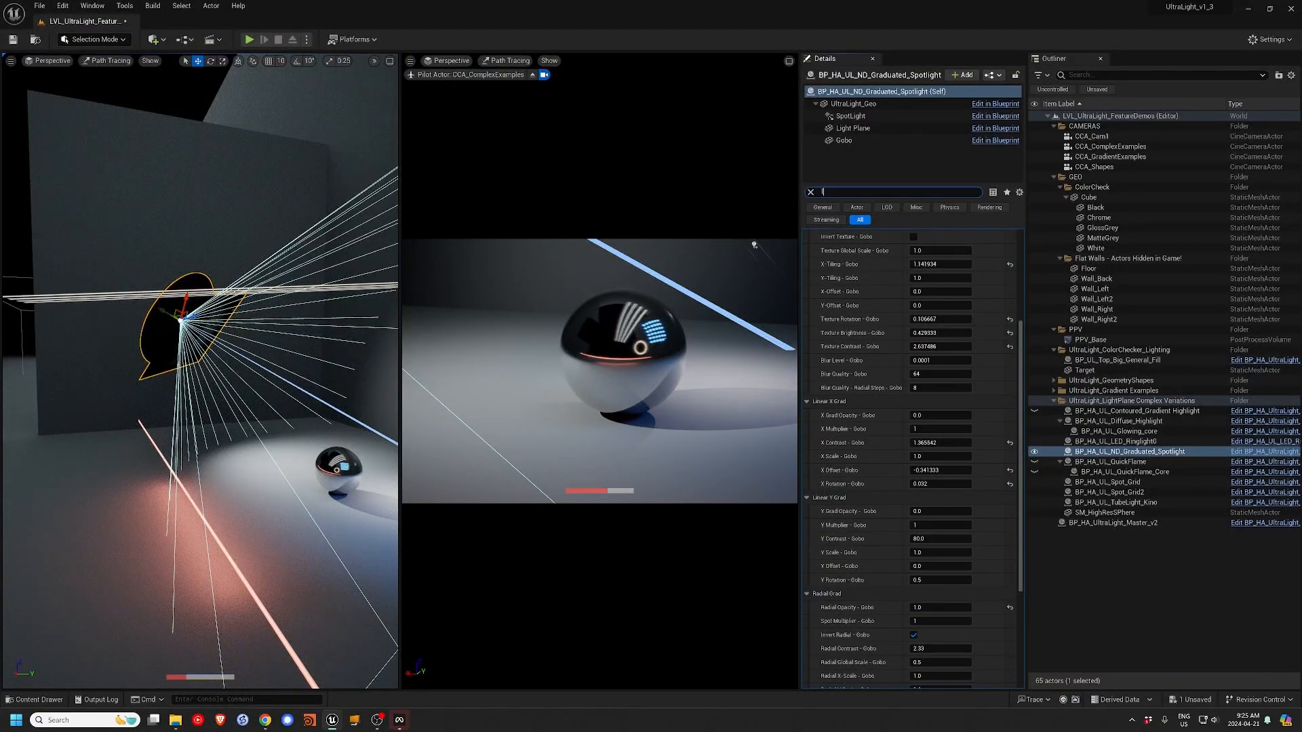
- Enable Use Light Plane on the spotlight and reset the Light Plane component's location to its default
{"action": "scroll", "coordinate": [912, 454], "scroll_direction": "up", "scroll_amount": 10}
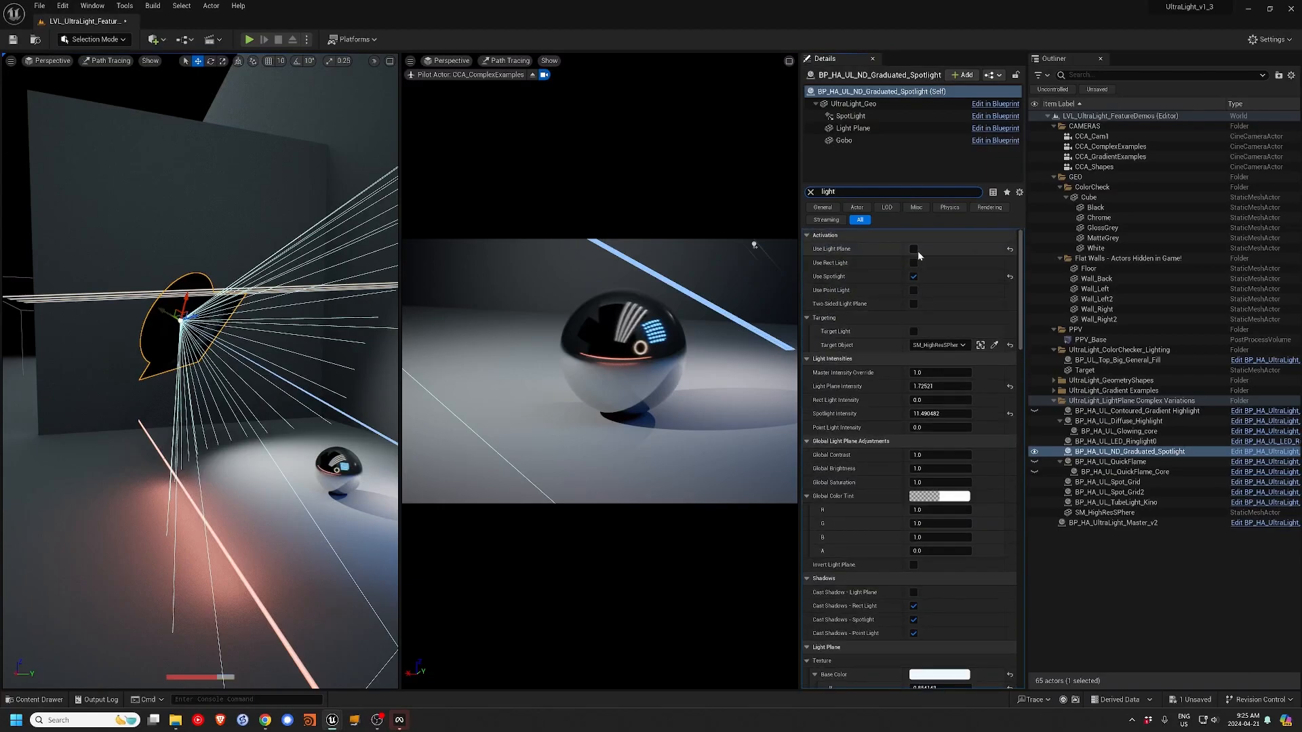
{"action": "left_click", "coordinate": [913, 249]}
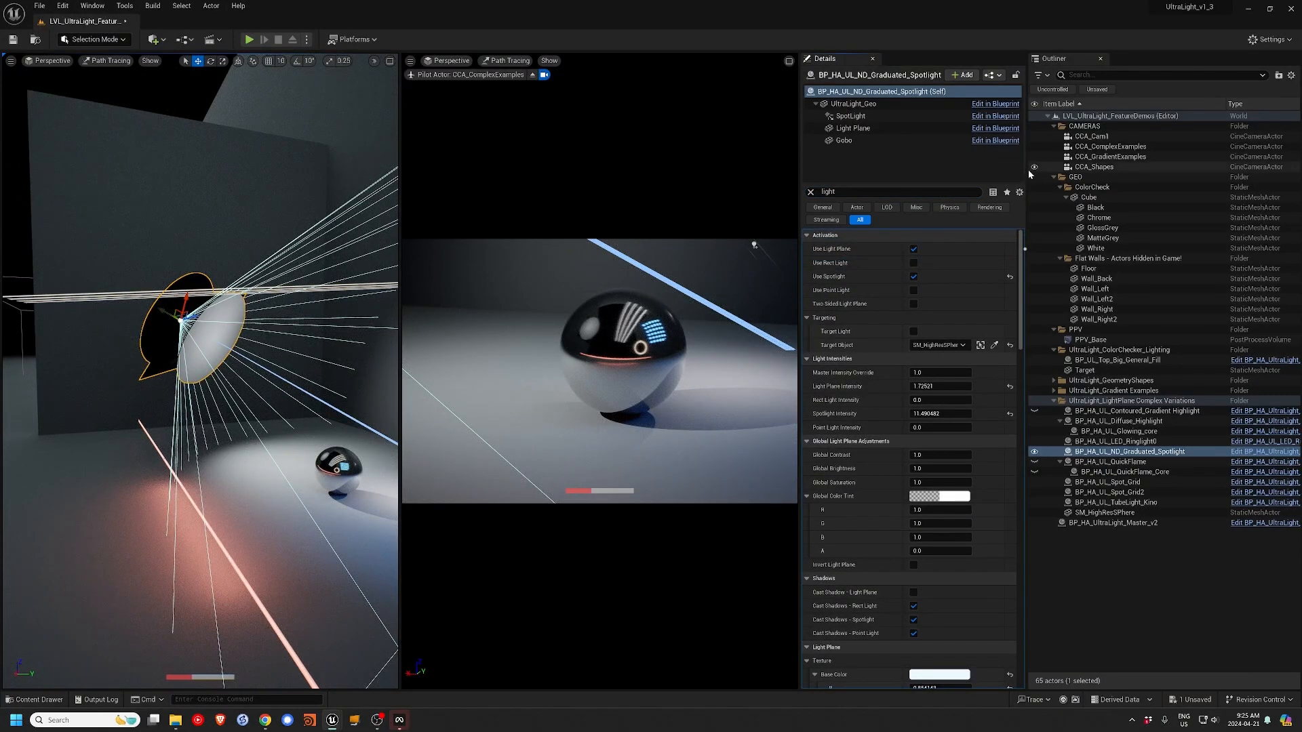
{"action": "left_click", "coordinate": [845, 142]}
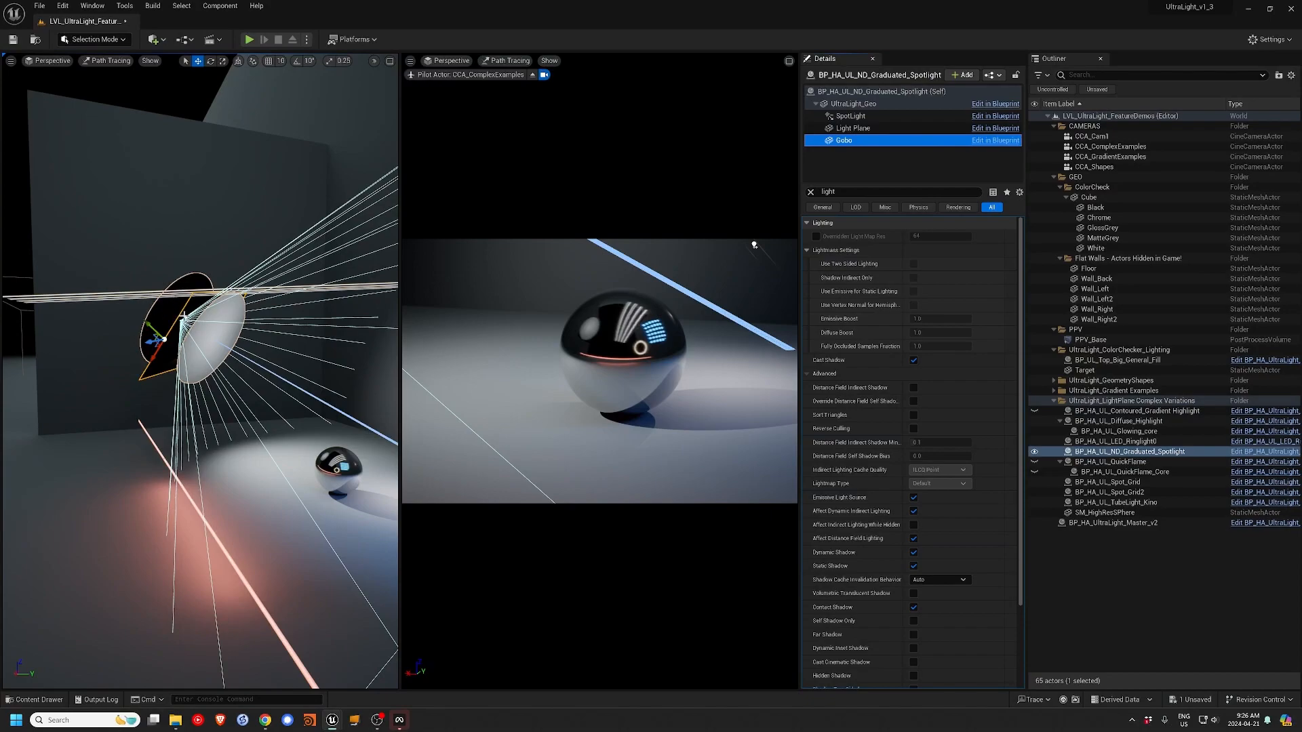
{"action": "left_click", "coordinate": [860, 129]}
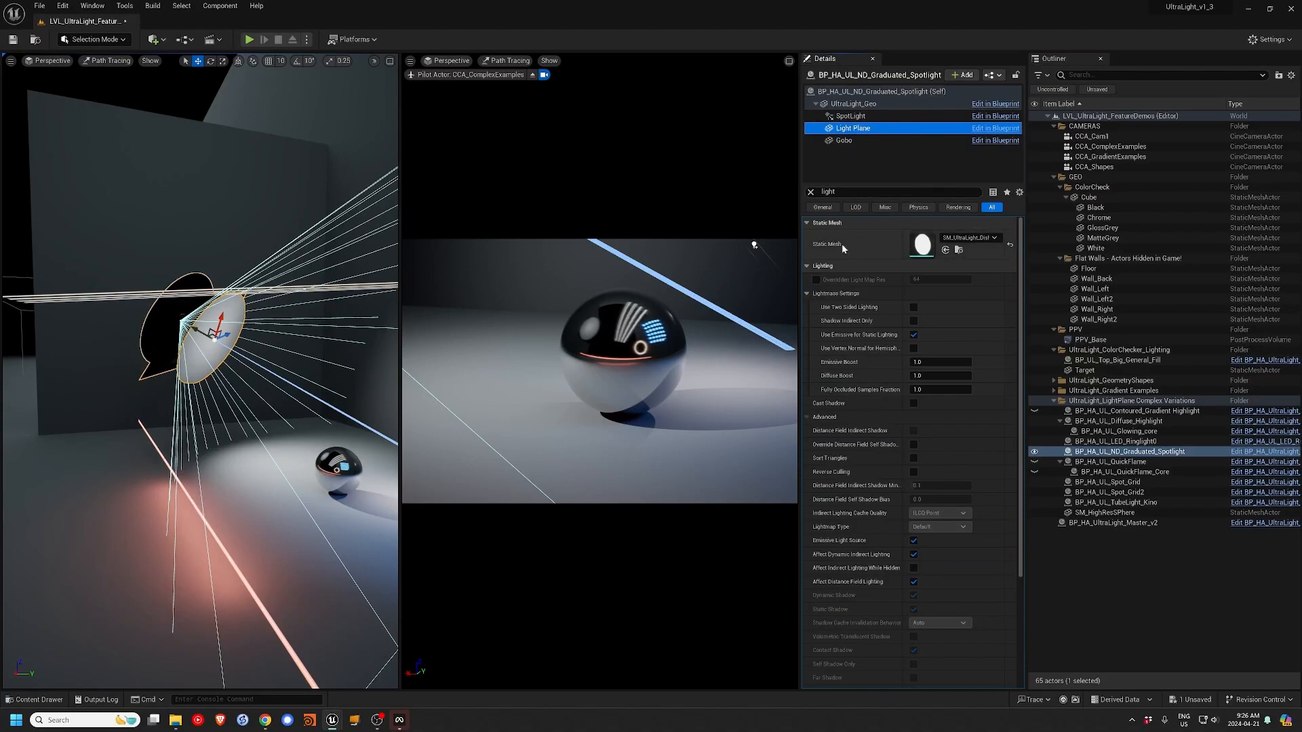
{"action": "left_click", "coordinate": [813, 191]}
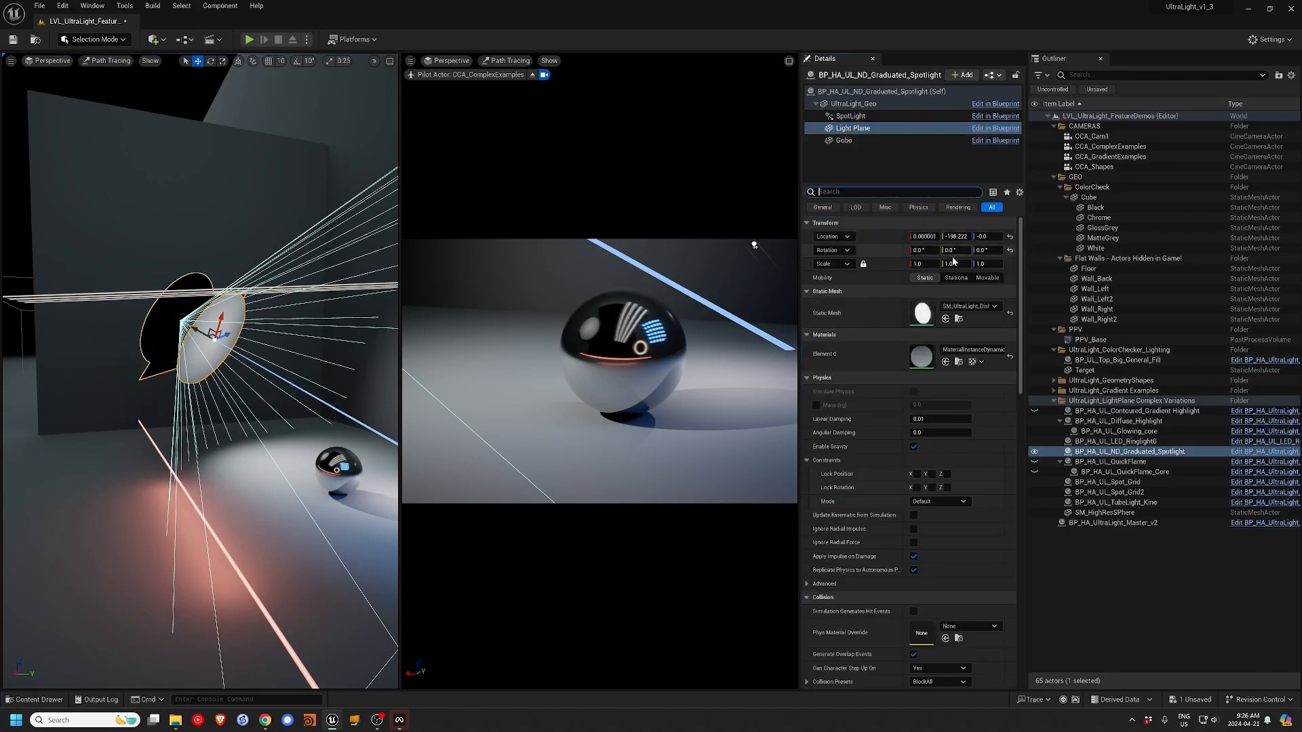
{"action": "left_click", "coordinate": [1010, 237]}
- Duplicate the spotlight's Gobo component with a small offset and undo the duplication
{"action": "left_click", "coordinate": [851, 116]}
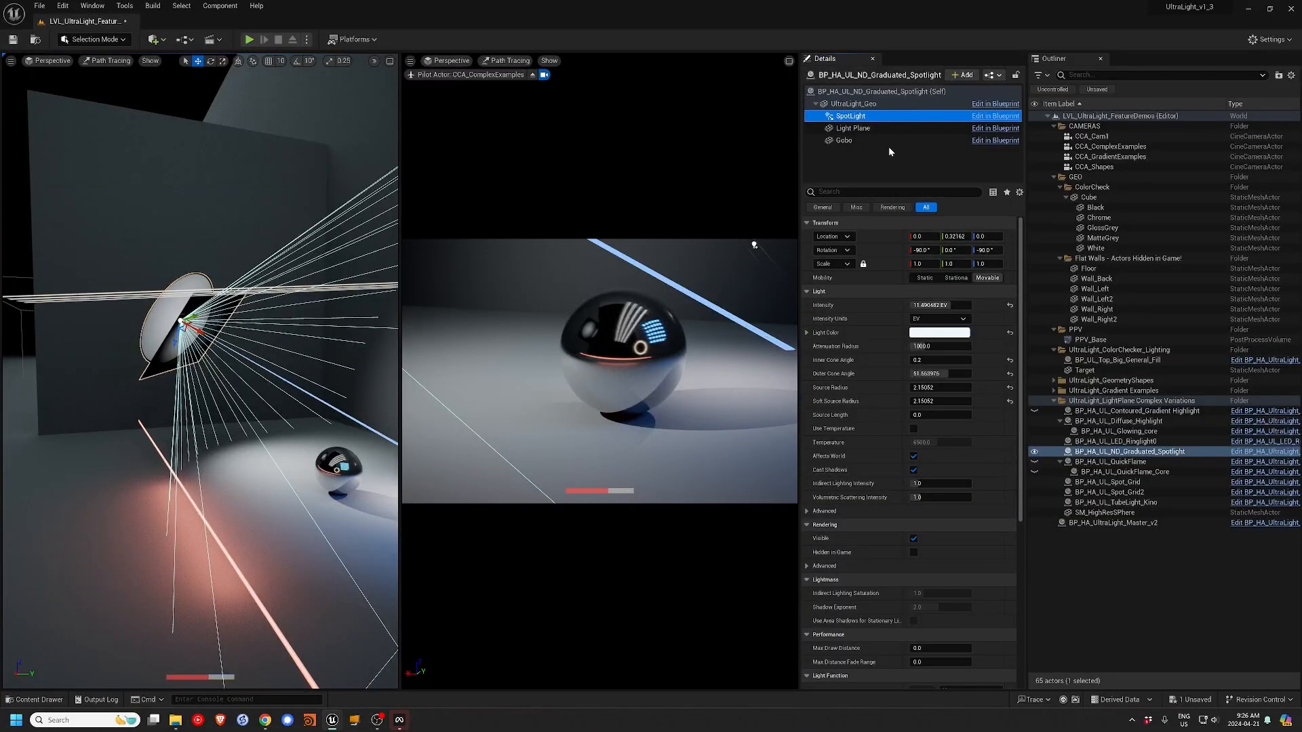
{"action": "left_click", "coordinate": [860, 141]}
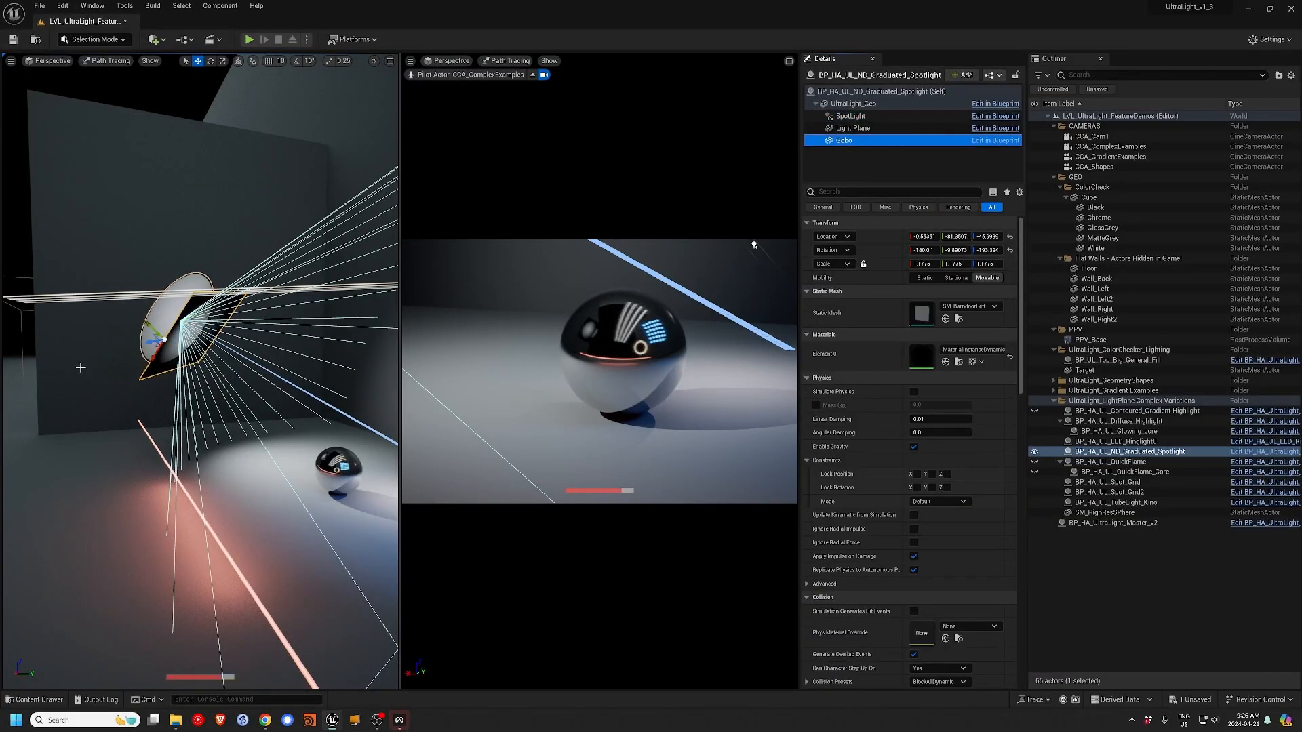
{"action": "mouse_move", "coordinate": [146, 324]}
{"action": "left_mouse_down"}
{"action": "mouse_move", "coordinate": [157, 347]}
{"action": "mouse_move", "coordinate": [136, 338]}
{"action": "mouse_move", "coordinate": [158, 334]}
{"action": "mouse_move", "coordinate": [143, 327]}
{"action": "left_mouse_up"}
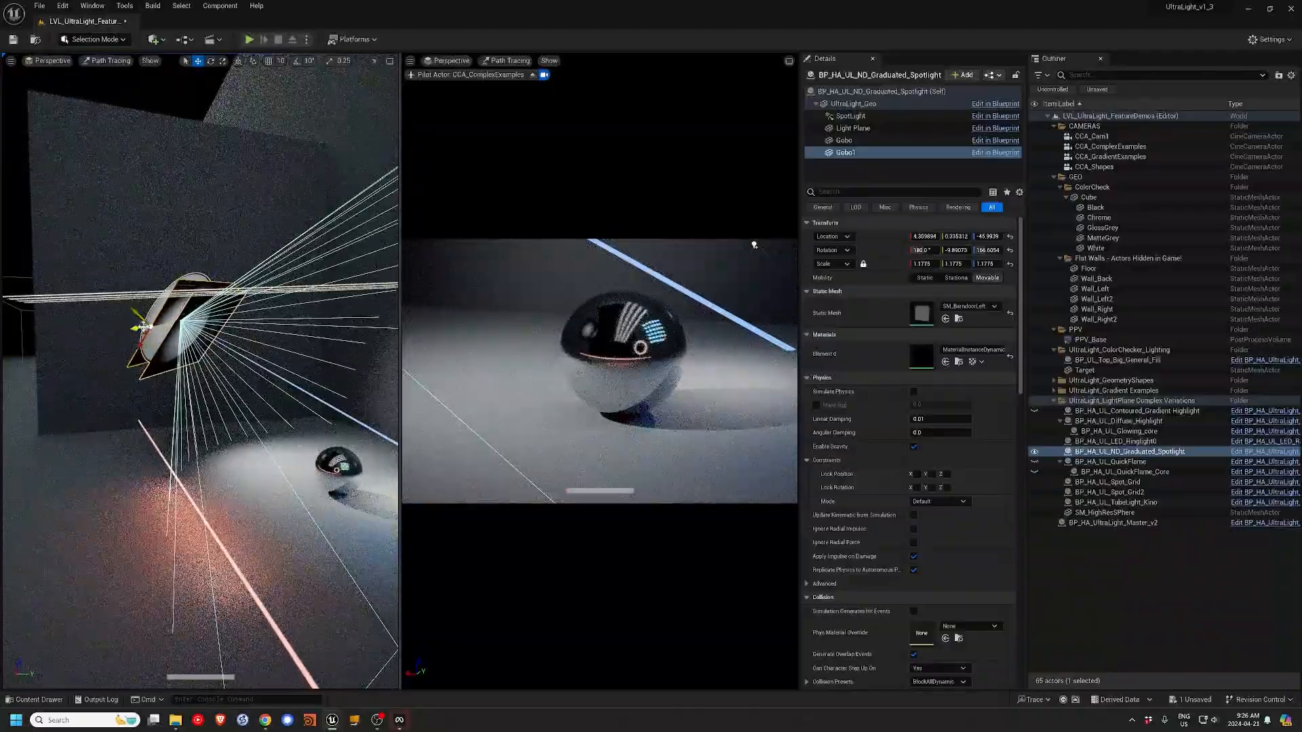
{"action": "key", "text": "ctrl+z"}
- Filter the spotlight's properties by "radial" and set the gobo's Radial Contrast to about 9.22 and Radial Global Scale to 0.1
{"action": "left_click_drag", "start_coordinate": [144, 444], "coordinate": [37, 441], "text": "alt"}
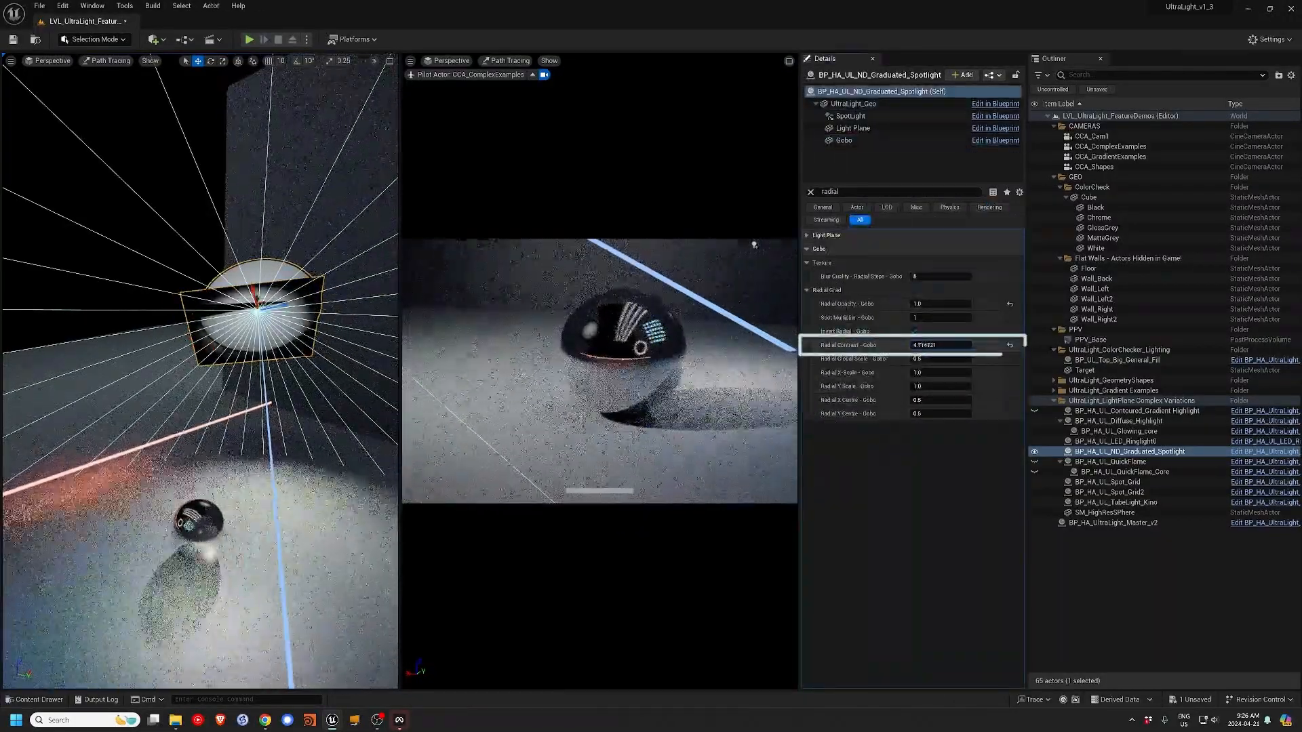
{"action": "left_click_drag", "start_coordinate": [920, 345], "coordinate": [882, 359]}
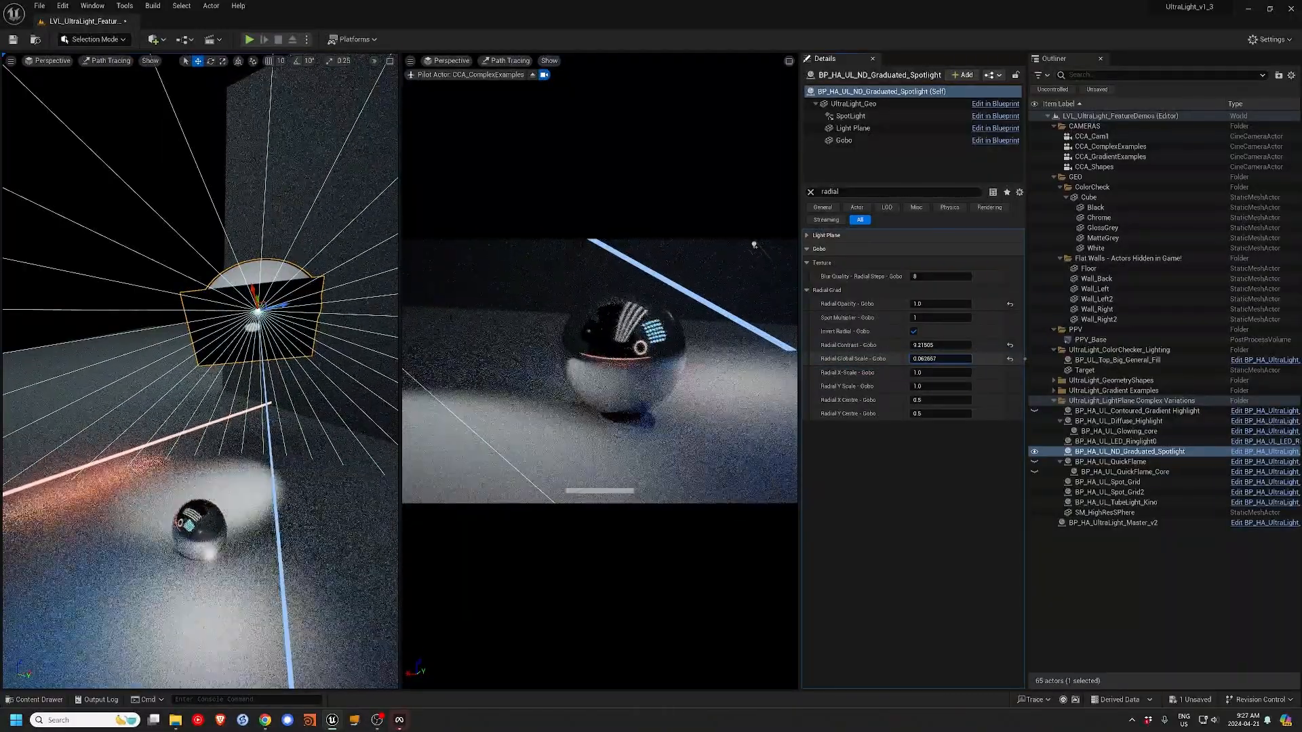
{"action": "left_click", "coordinate": [918, 359]}
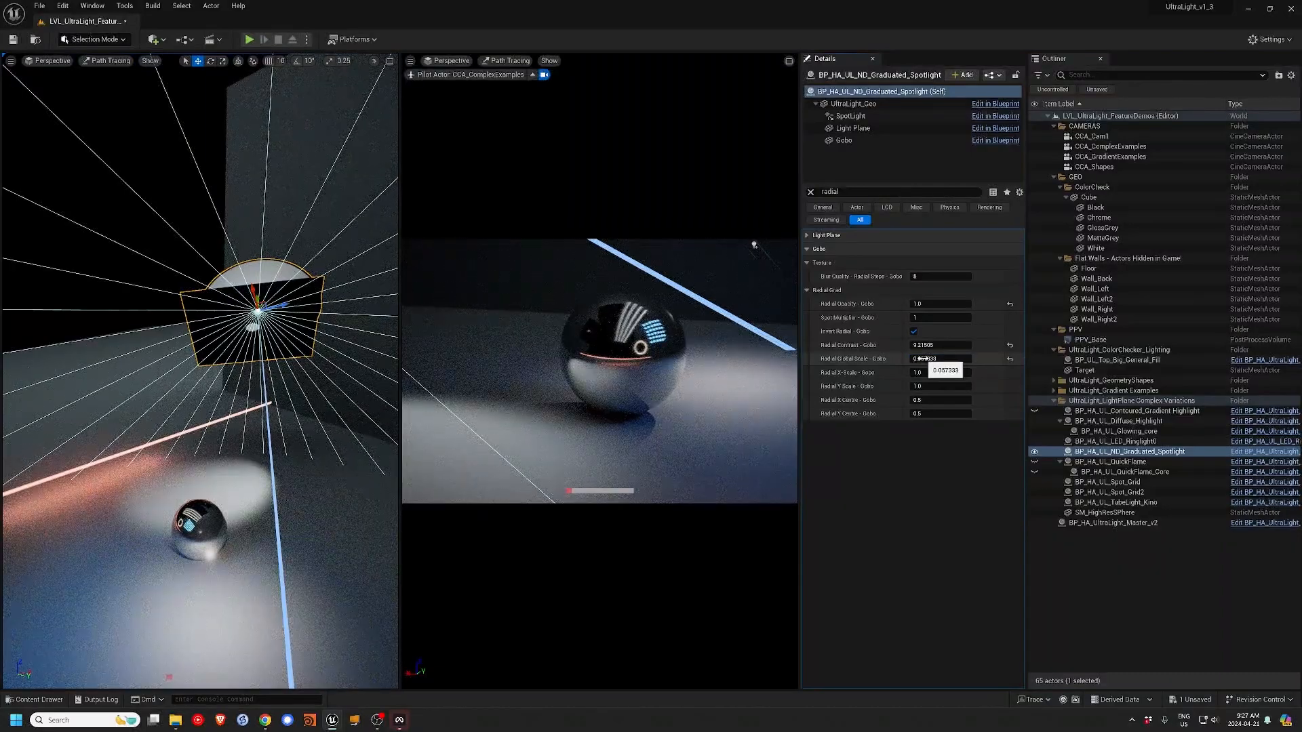
{"action": "type", "text": "0.1"}
{"action": "key", "text": "Return"}
- Turn off Invert Radial for the gobo and set its Radial Global Scale to about 0.308
{"action": "left_click", "coordinate": [913, 332]}
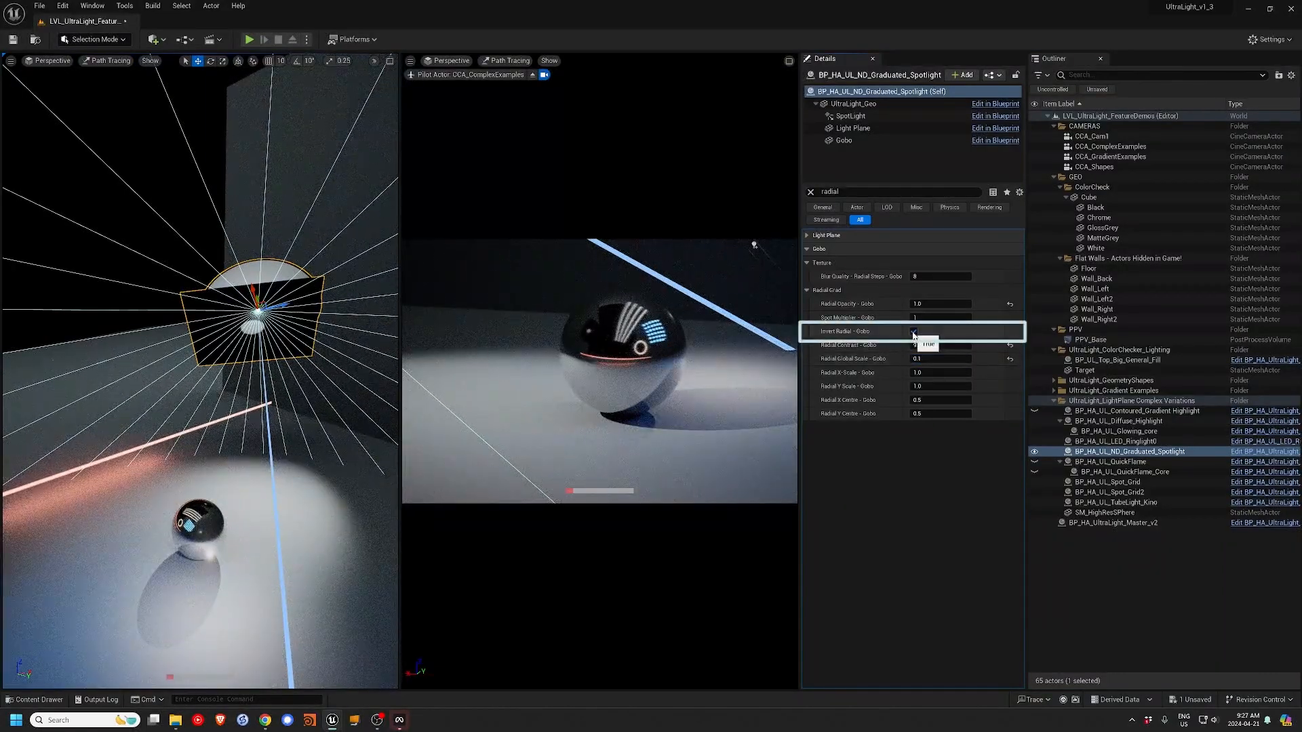
{"action": "left_click", "coordinate": [913, 332]}
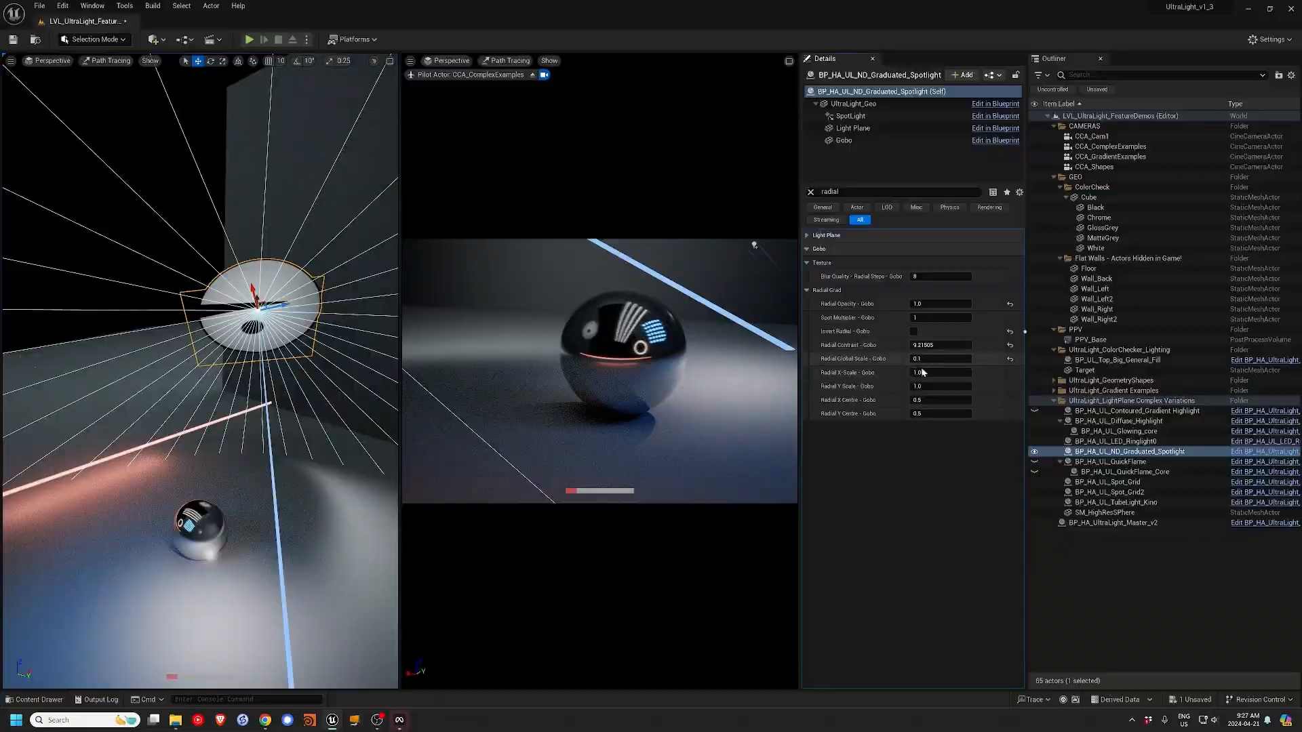
{"action": "left_click_drag", "start_coordinate": [919, 359], "coordinate": [956, 359]}
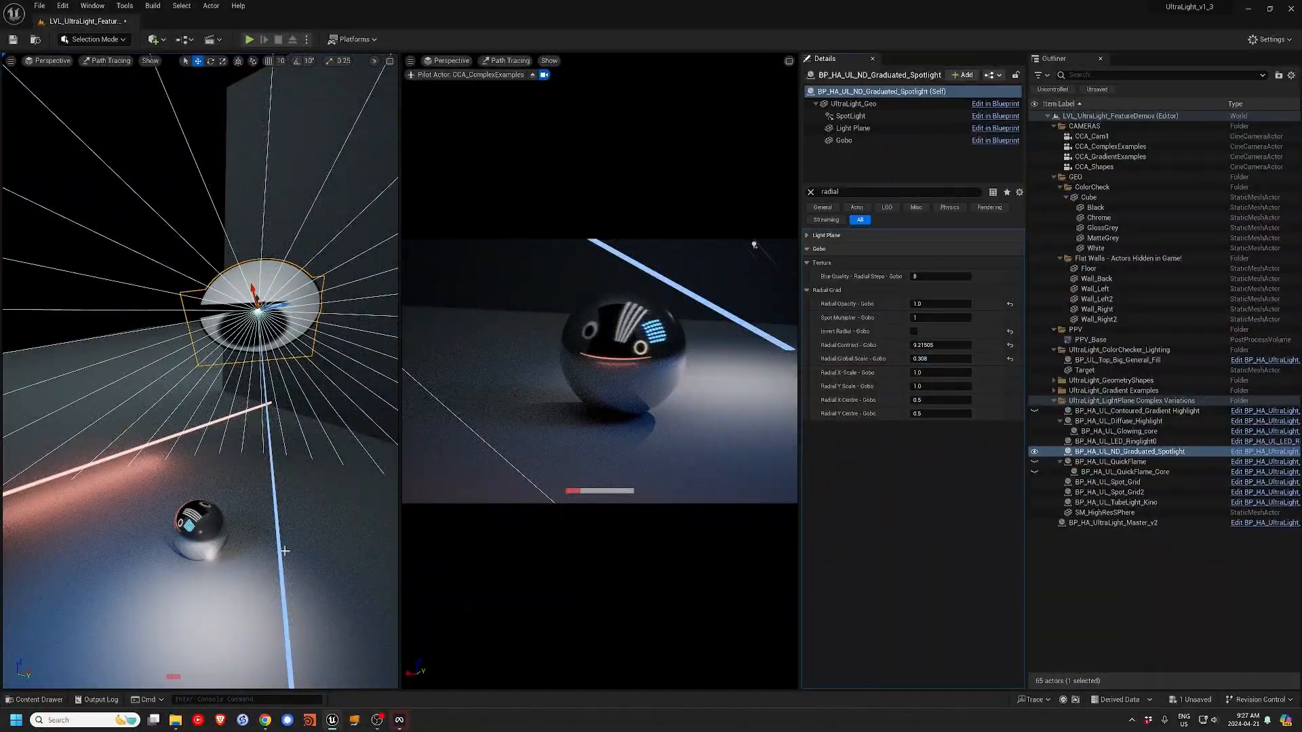
- Select the LED ring light in the scene and view it up close from the front
{"action": "left_click_drag", "start_coordinate": [260, 571], "coordinate": [332, 403], "text": "alt"}
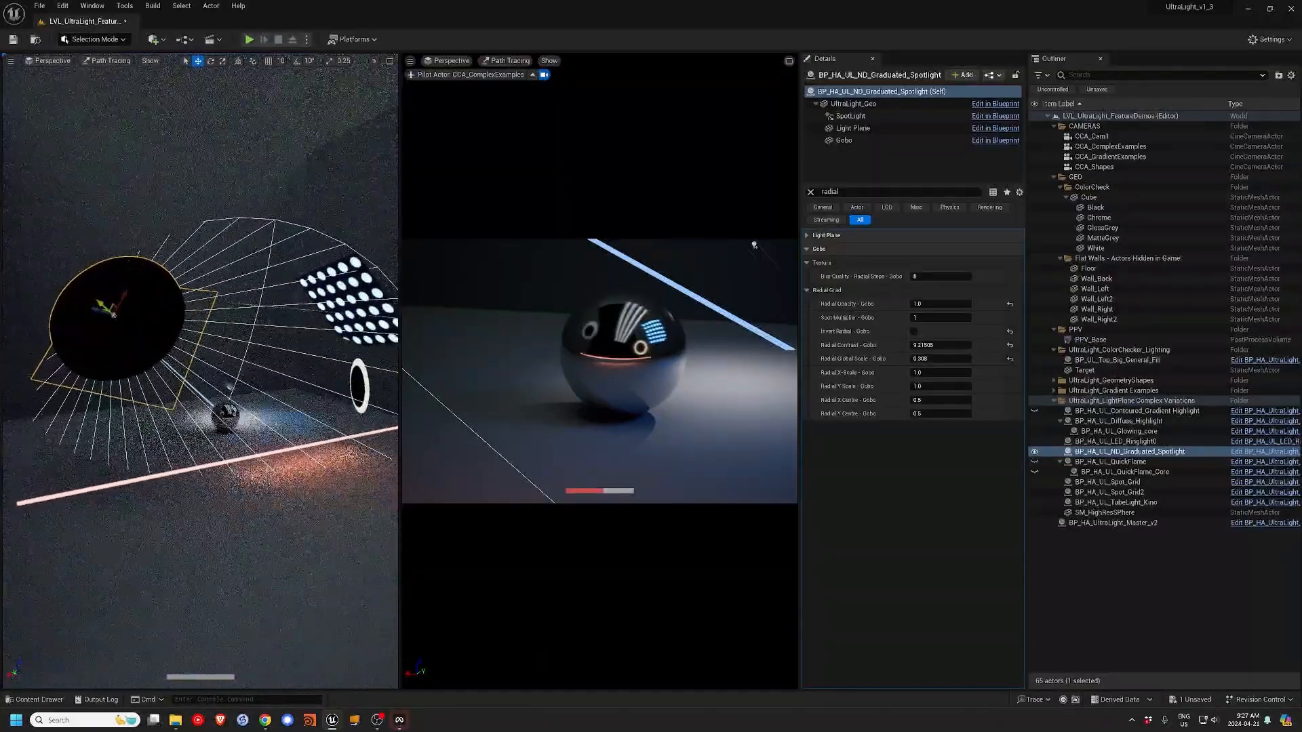
{"action": "left_click", "coordinate": [358, 377]}
{"action": "key", "text": "f"}
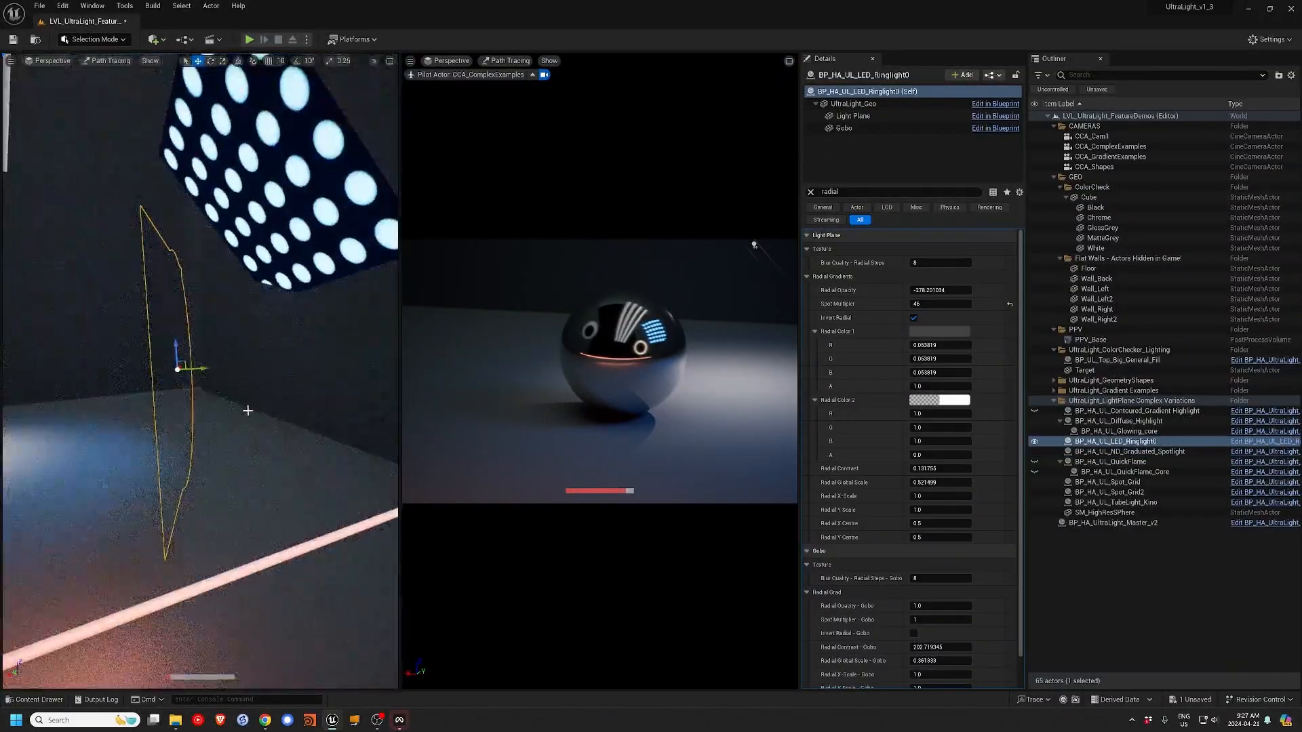
{"action": "left_click_drag", "start_coordinate": [210, 405], "coordinate": [383, 397], "text": "alt"}
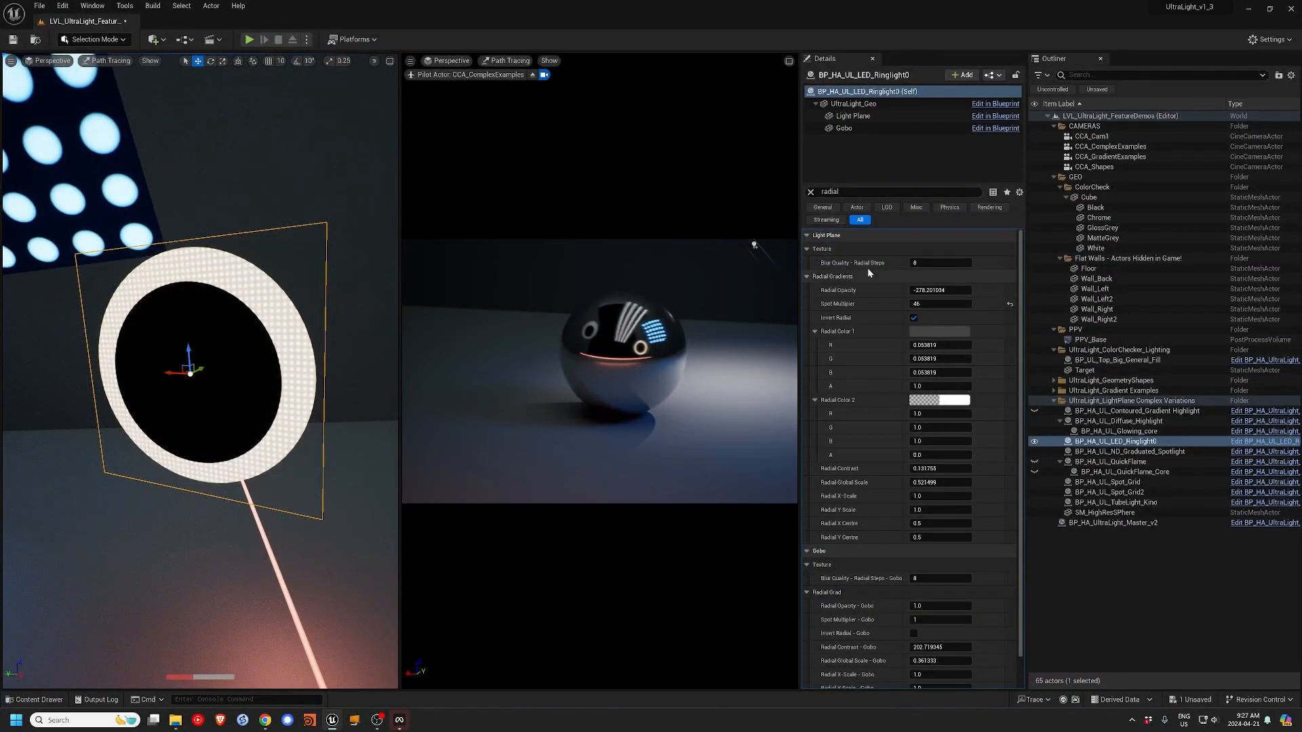
- Filter the ring light's properties by "gobo" and turn Use Gobo Plane off and back on
{"action": "type", "text": "gobo"}
{"action": "left_click", "coordinate": [914, 249]}
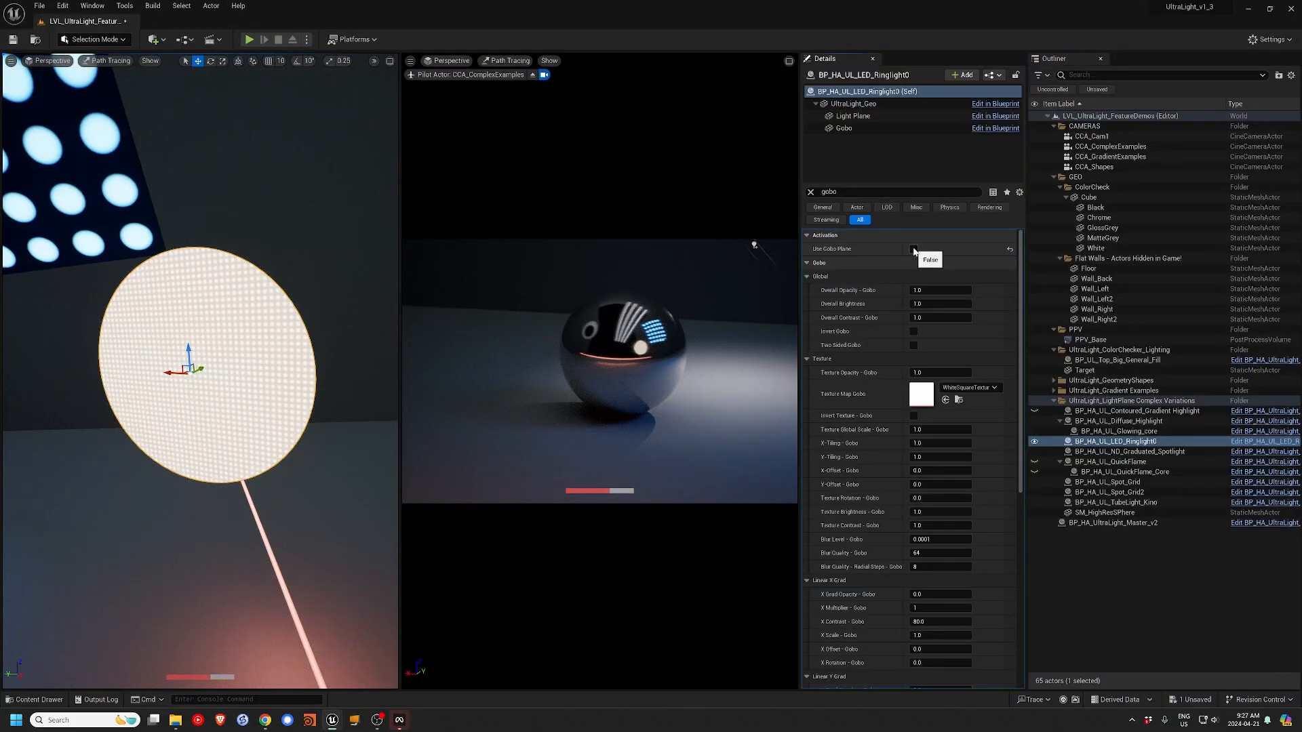
{"action": "left_click", "coordinate": [914, 249]}
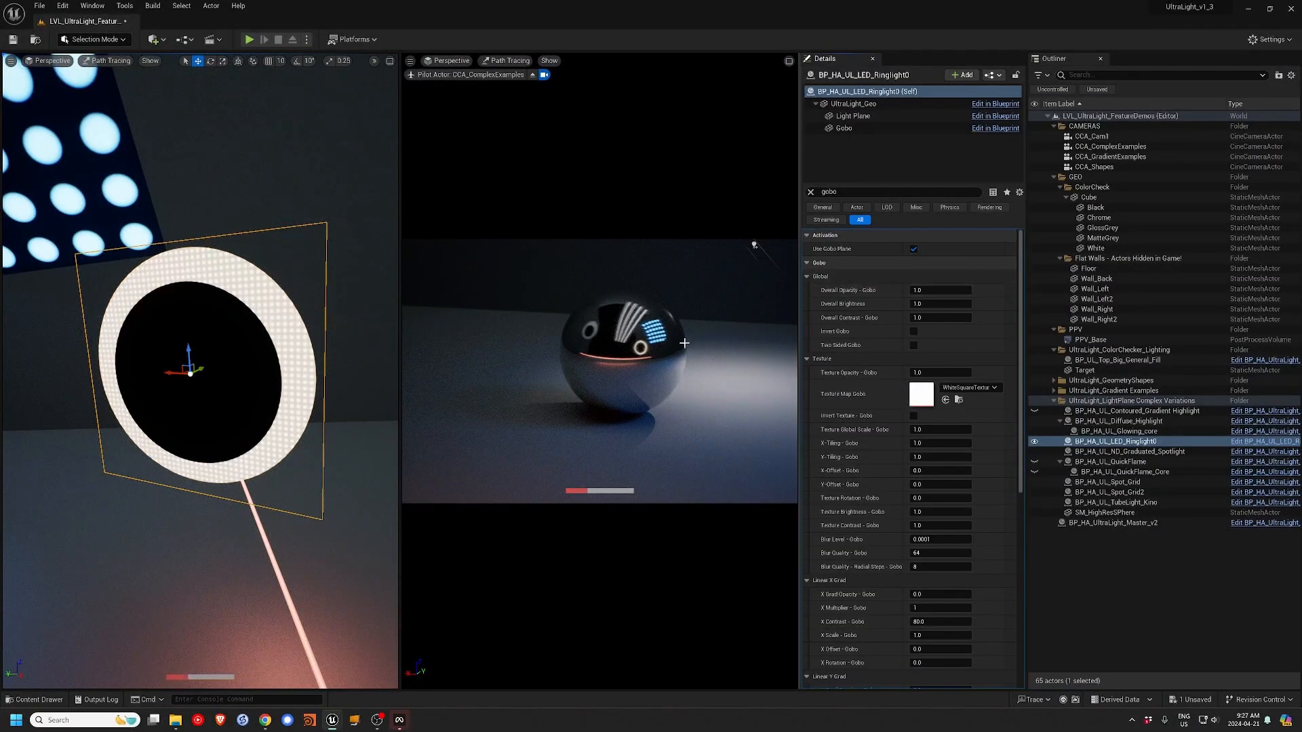
- Set the graduated spotlight gobo's X Grad Opacity to 1 and reset its X Contrast, X Offset and X Rotation to their defaults
{"action": "left_click_drag", "start_coordinate": [252, 379], "coordinate": [200, 365], "text": "alt"}
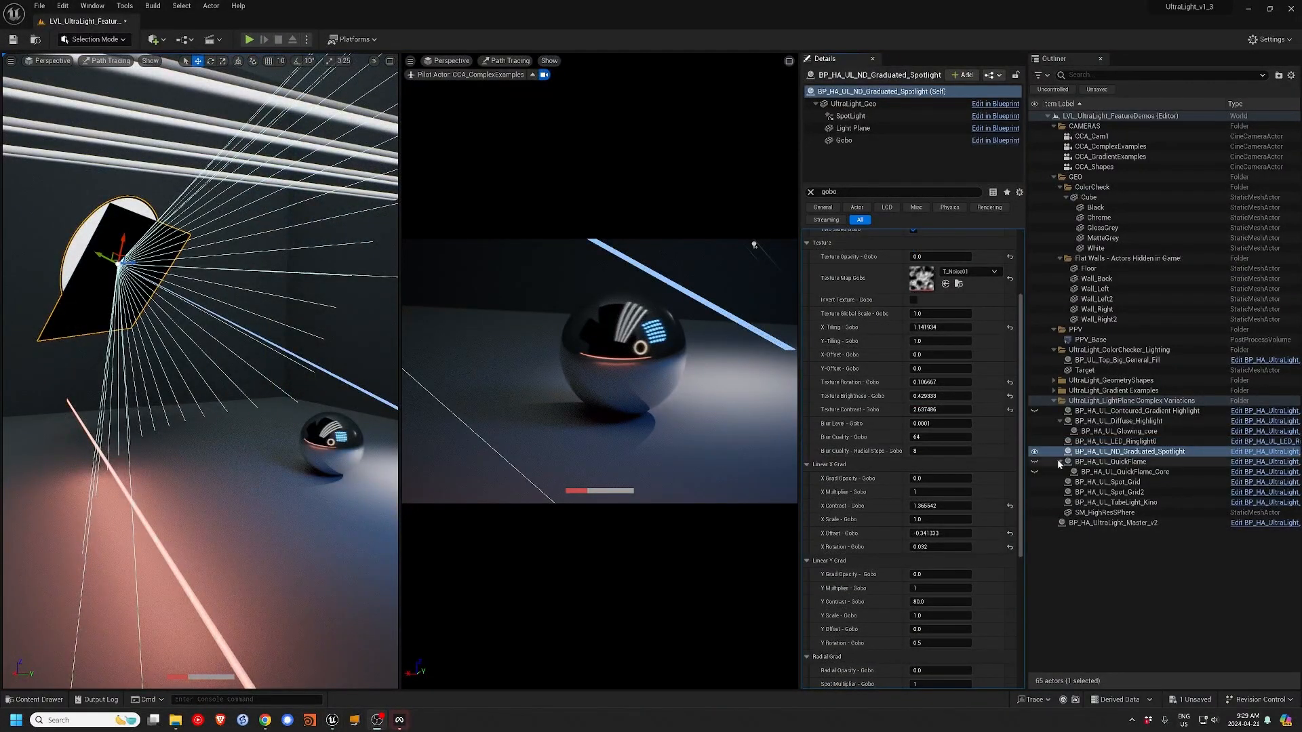
{"action": "left_click", "coordinate": [933, 478]}
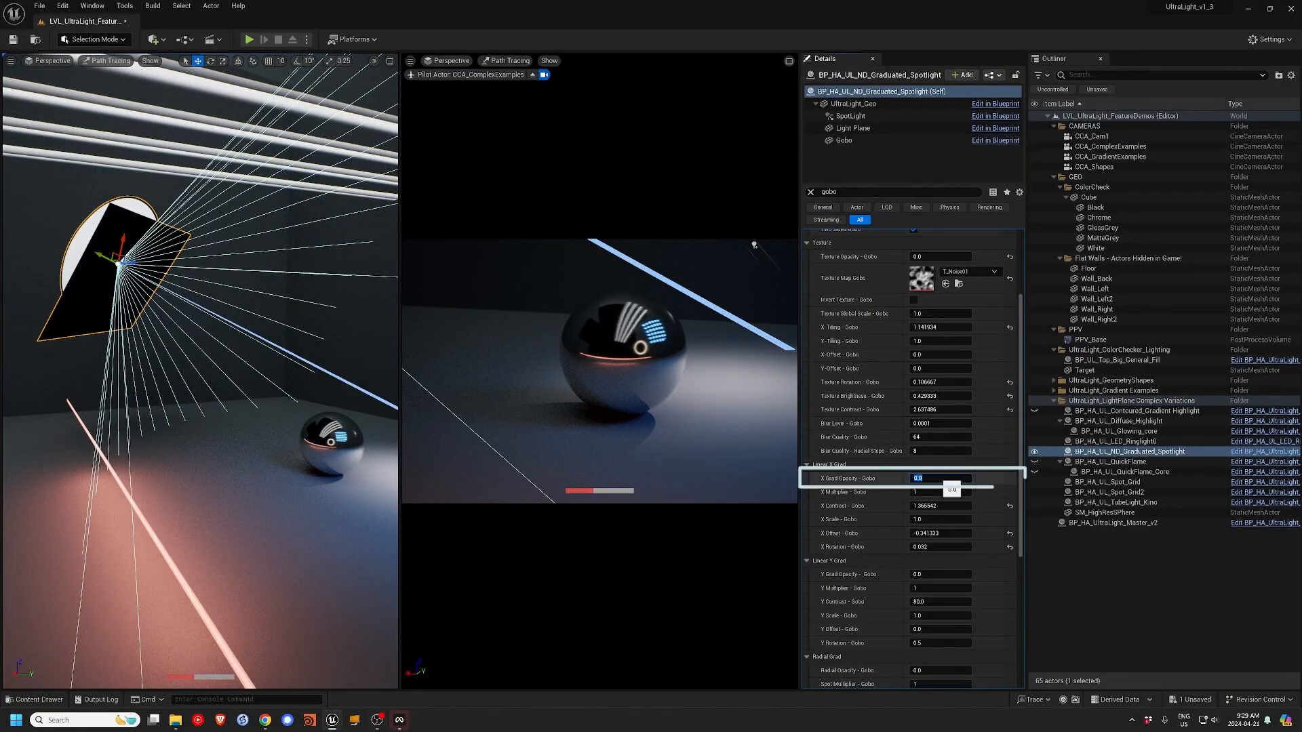
{"action": "type", "text": "1"}
{"action": "key", "text": "Return"}
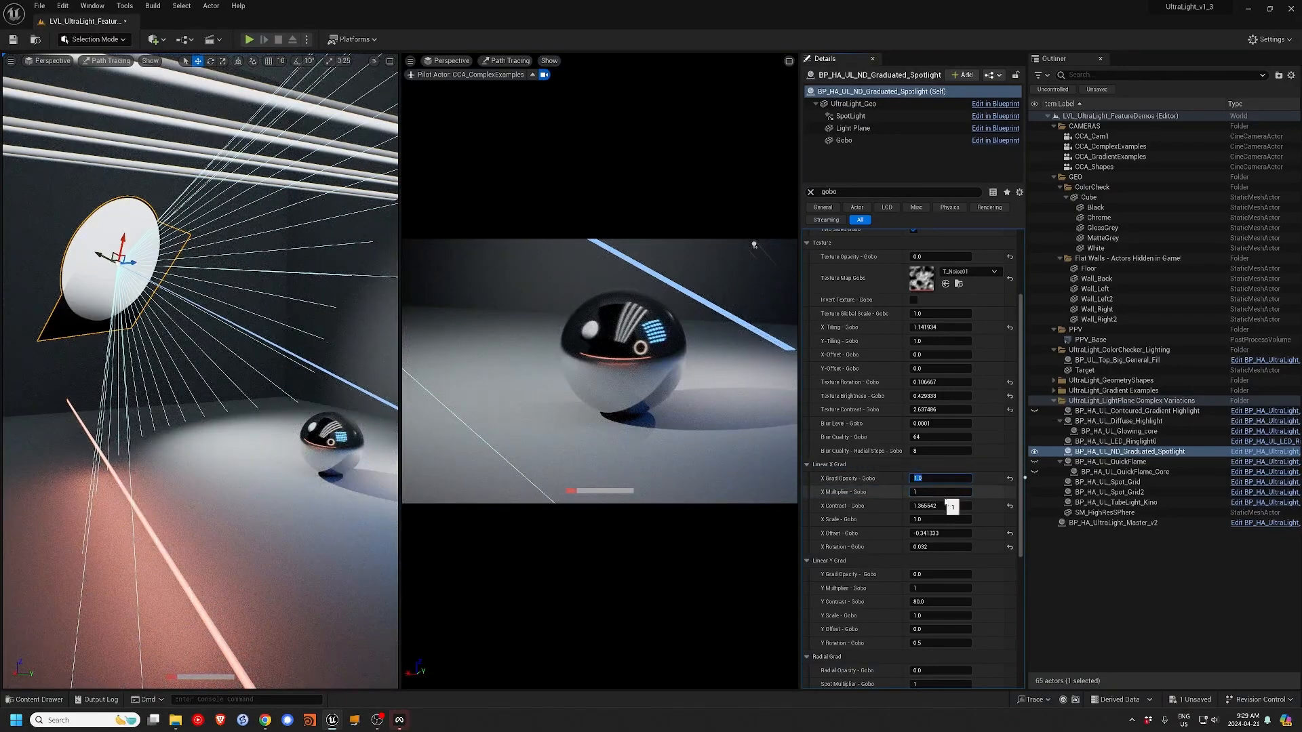
{"action": "left_click", "coordinate": [1010, 506]}
{"action": "left_click", "coordinate": [1009, 533]}
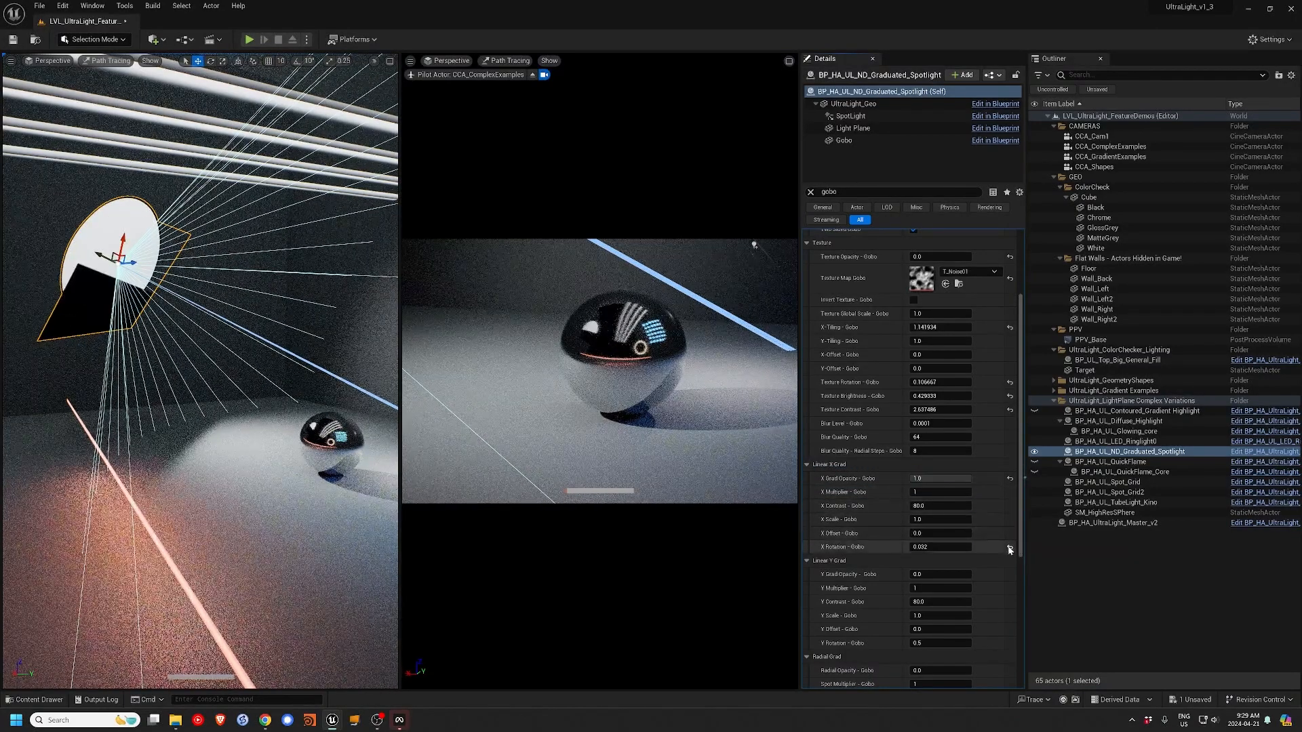
{"action": "left_click", "coordinate": [1009, 546]}
- Set the gobo's X Multiplier to 46 in the linear X gradient and move the spotlight slightly
{"action": "left_click_drag", "start_coordinate": [925, 492], "coordinate": [1018, 492]}
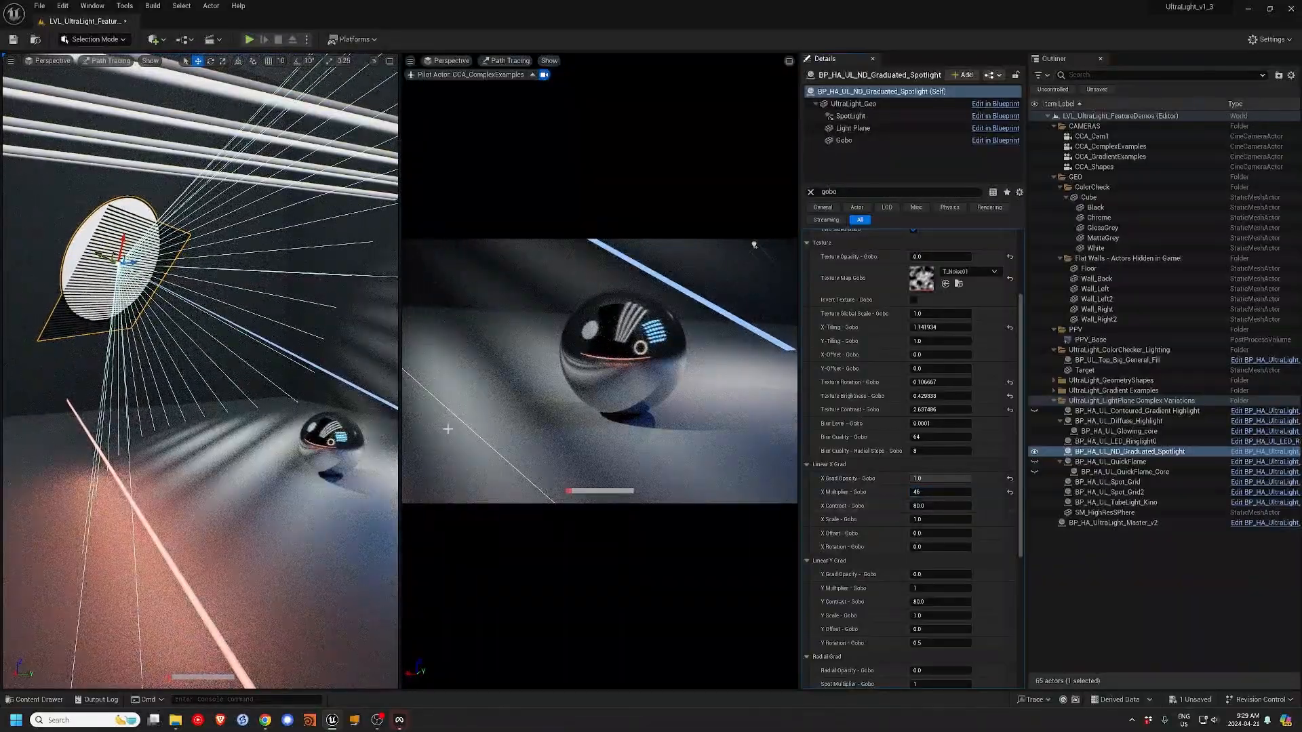
{"action": "left_click_drag", "start_coordinate": [100, 254], "coordinate": [109, 263]}
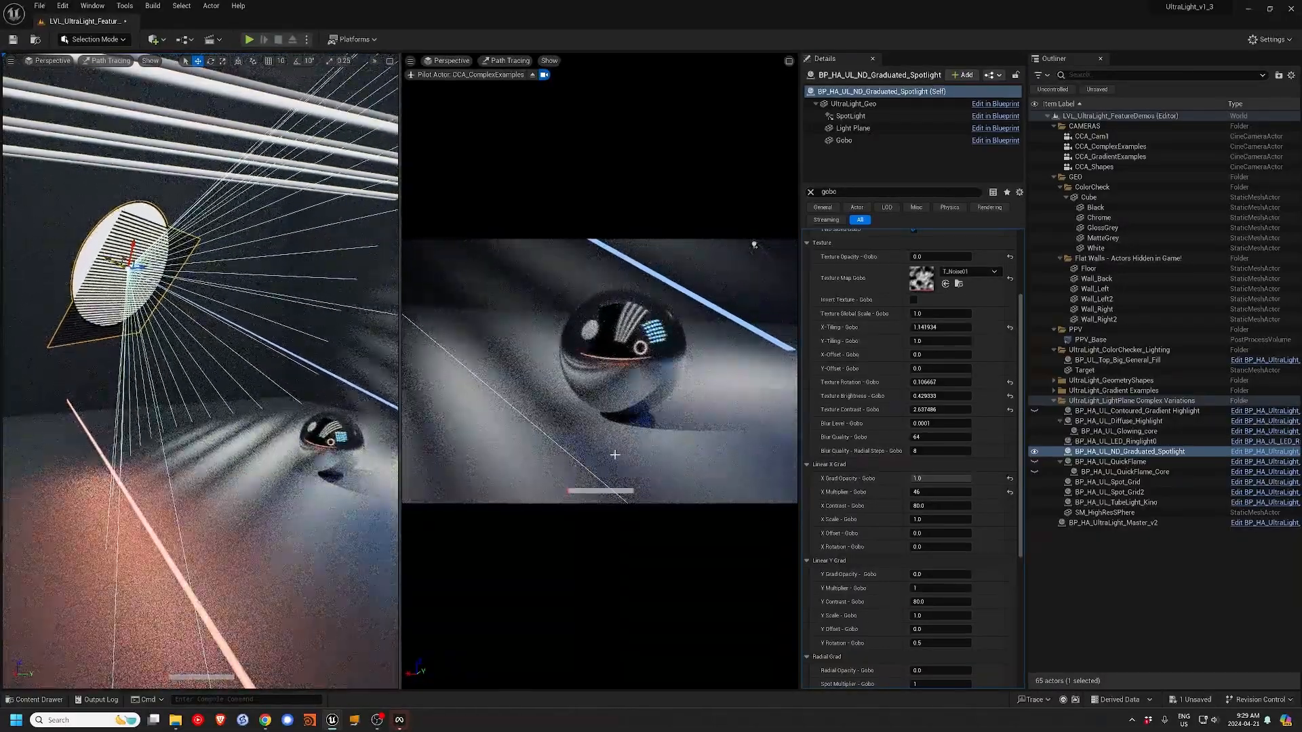
- Set the gobo's Y Grad Opacity to 1 and its Y Multiplier to 36 in the linear Y gradient
{"action": "left_click", "coordinate": [916, 576]}
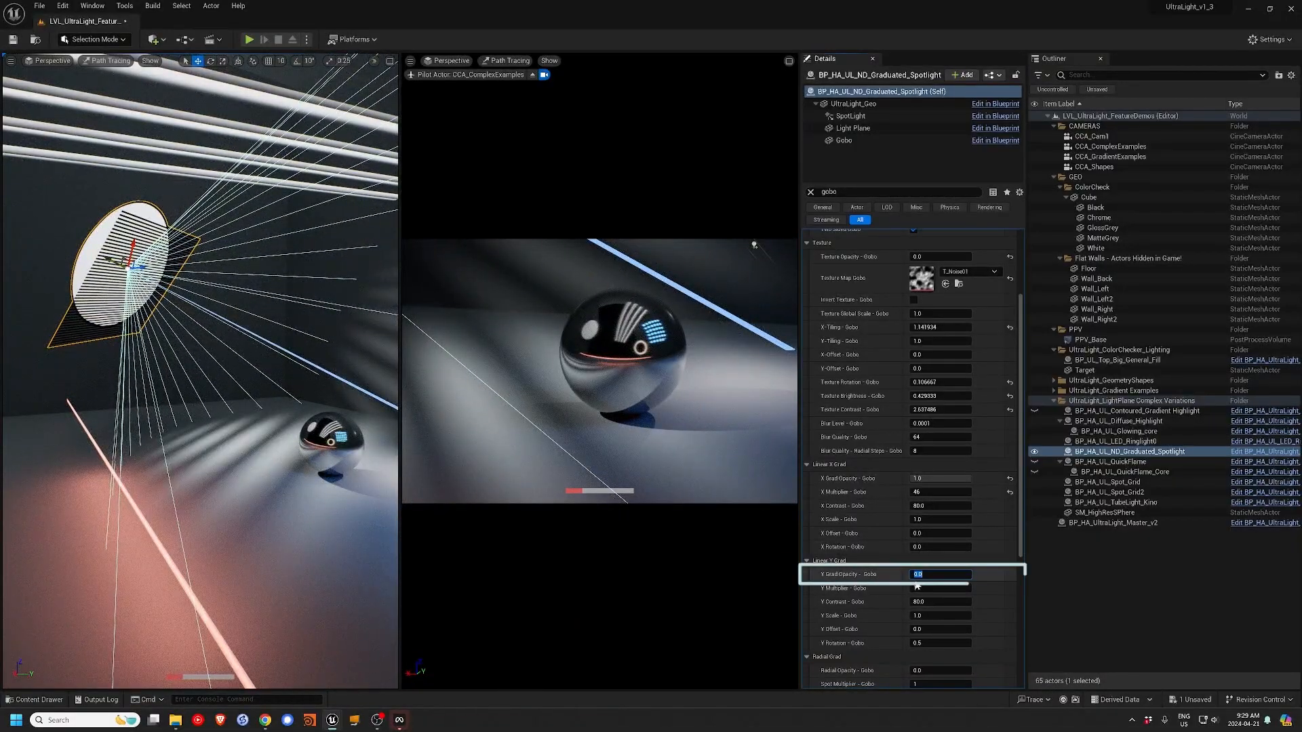
{"action": "type", "text": "1"}
{"action": "key", "text": "Return"}
{"action": "left_click", "coordinate": [916, 588]}
{"action": "type", "text": "5"}
{"action": "left_click_drag", "start_coordinate": [923, 588], "coordinate": [956, 587]}
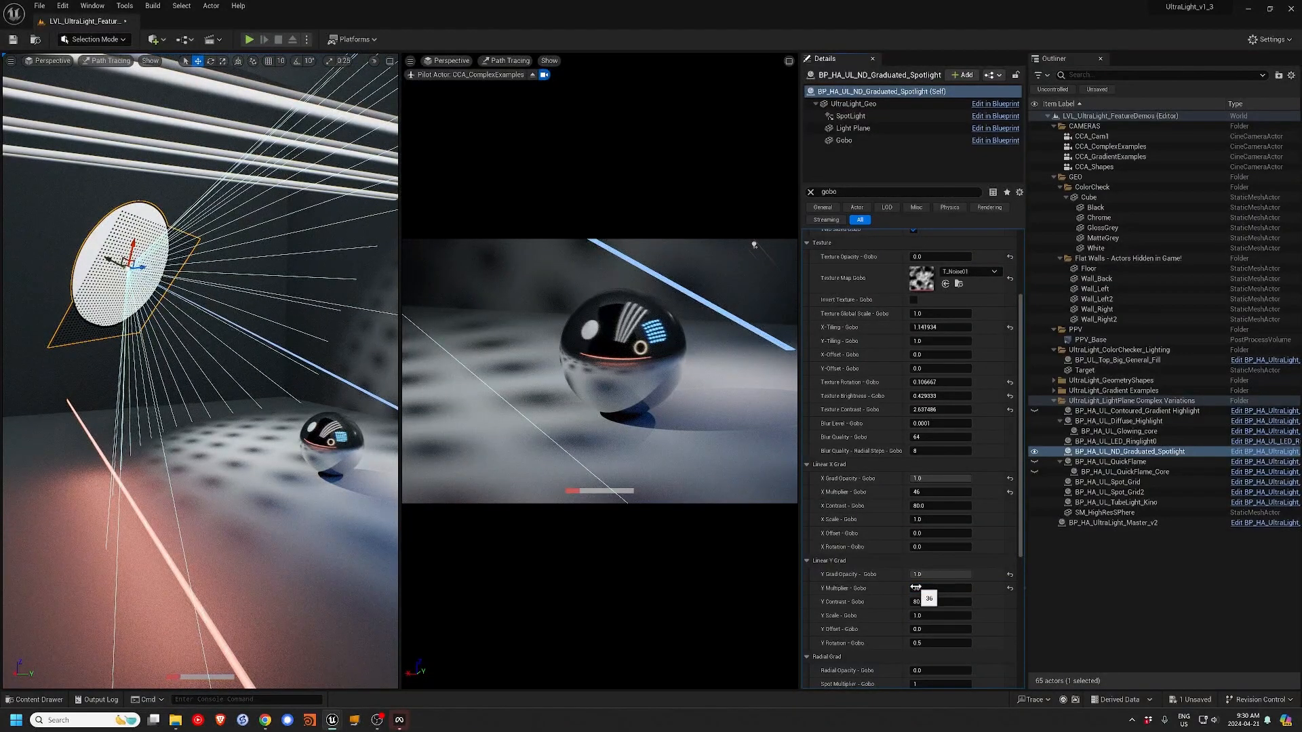
- Collapse the gobo's radial gradient settings, expand the frame settings and set Frame Opacity to 0.3
{"action": "left_click", "coordinate": [933, 654]}
{"action": "left_click", "coordinate": [920, 684]}
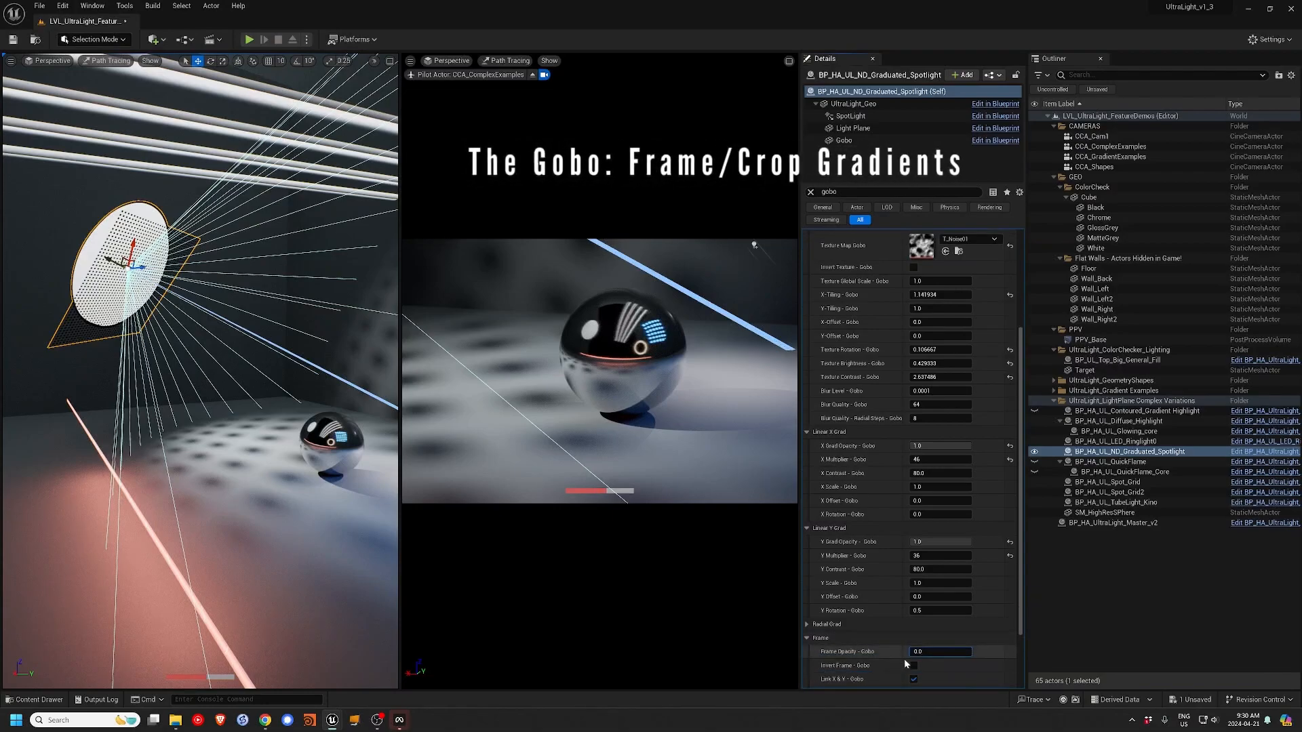
{"action": "key", "text": "BackSpace"}
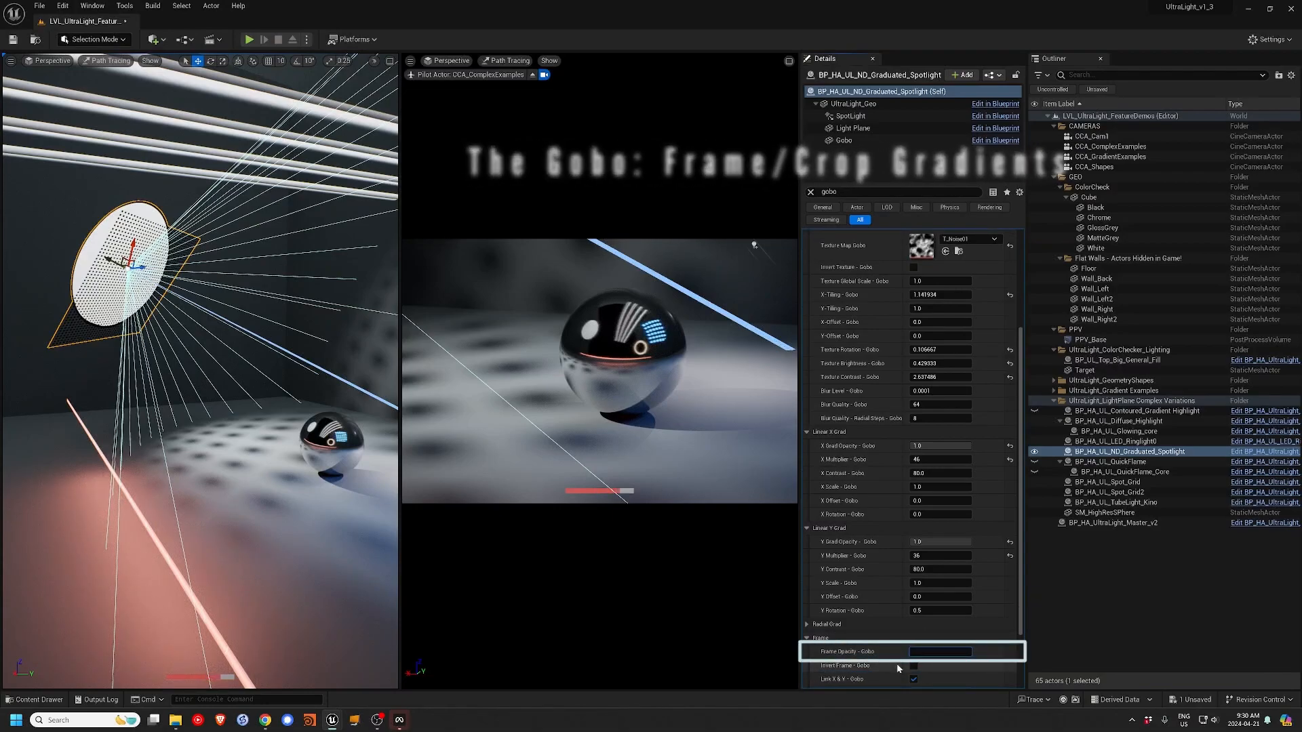
{"action": "type", "text": "0.8"}
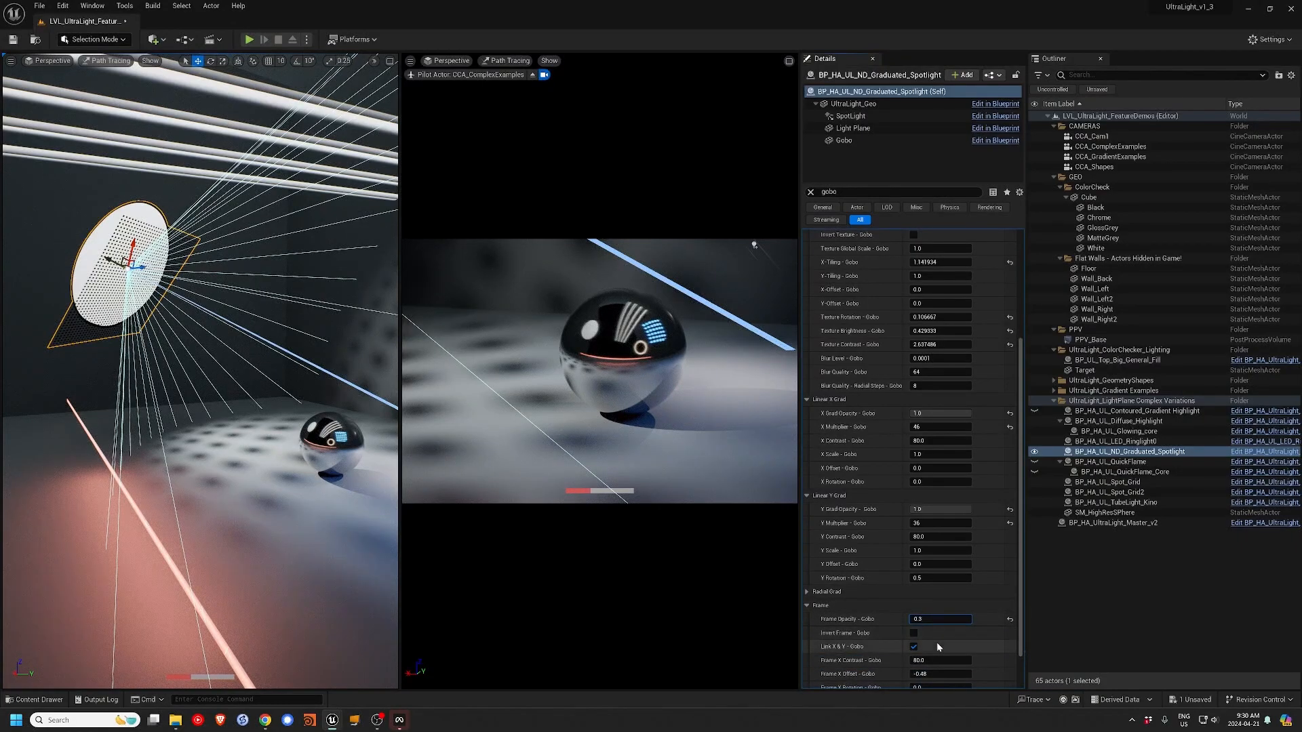
{"action": "scroll", "coordinate": [983, 610], "scroll_direction": "down", "scroll_amount": 3}
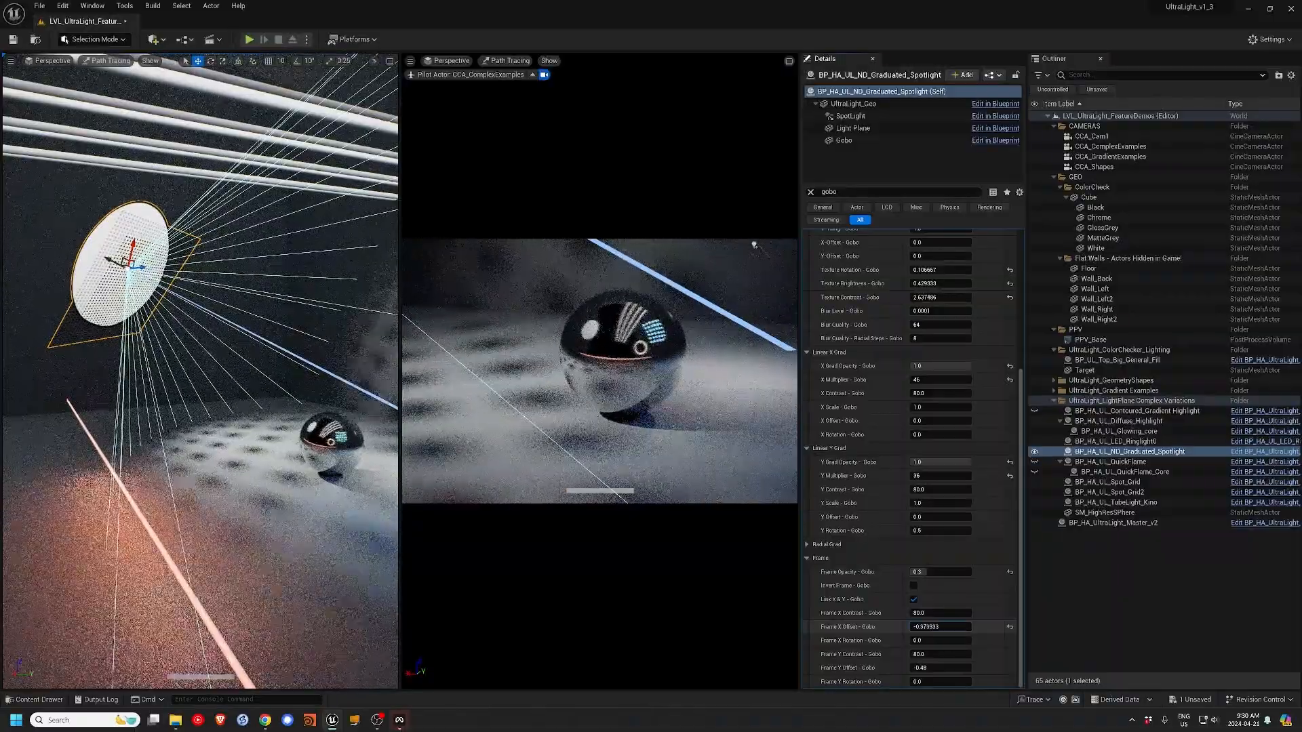
- Set the gobo's Frame Opacity to 1, Frame X Offset to about -0.261 and Frame X Contrast to about 5.09
{"action": "left_click_drag", "start_coordinate": [924, 626], "coordinate": [954, 626]}
{"action": "left_click", "coordinate": [919, 572]}
{"action": "type", "text": "1"}
{"action": "mouse_move", "coordinate": [923, 613]}
{"action": "left_mouse_down"}
{"action": "mouse_move", "coordinate": [899, 613]}
{"action": "mouse_move", "coordinate": [963, 627]}
{"action": "mouse_move", "coordinate": [938, 627]}
{"action": "left_mouse_up"}
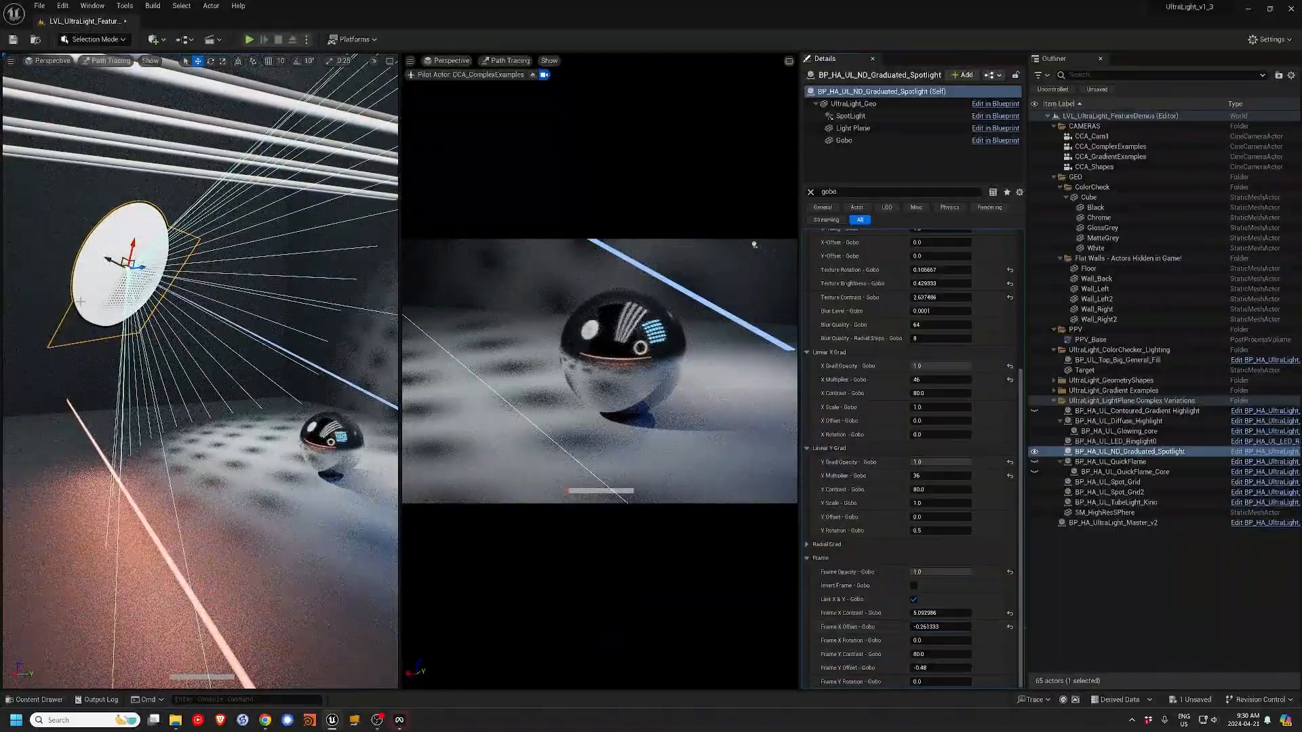
- Raise the graduated spotlight slightly, select its Gobo component and move it outward from the light plane
{"action": "left_click_drag", "start_coordinate": [132, 247], "coordinate": [153, 225]}
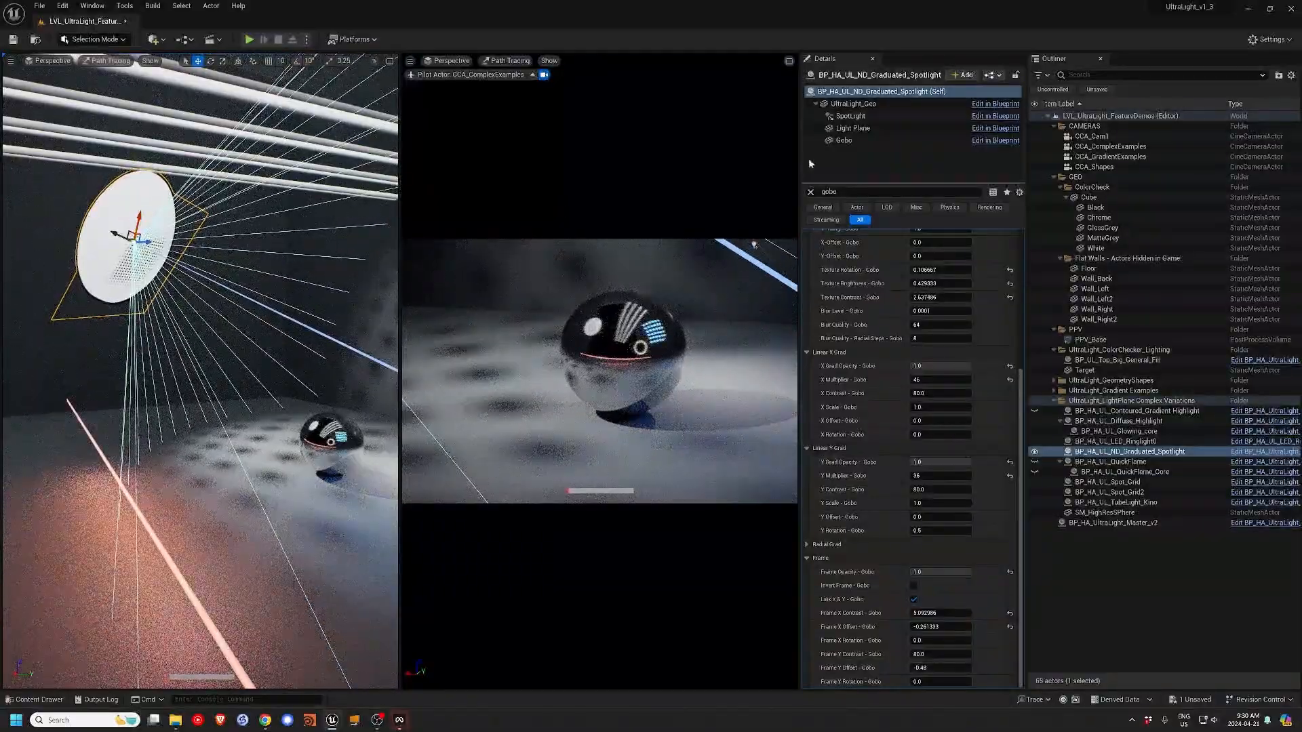
{"action": "left_click", "coordinate": [843, 141]}
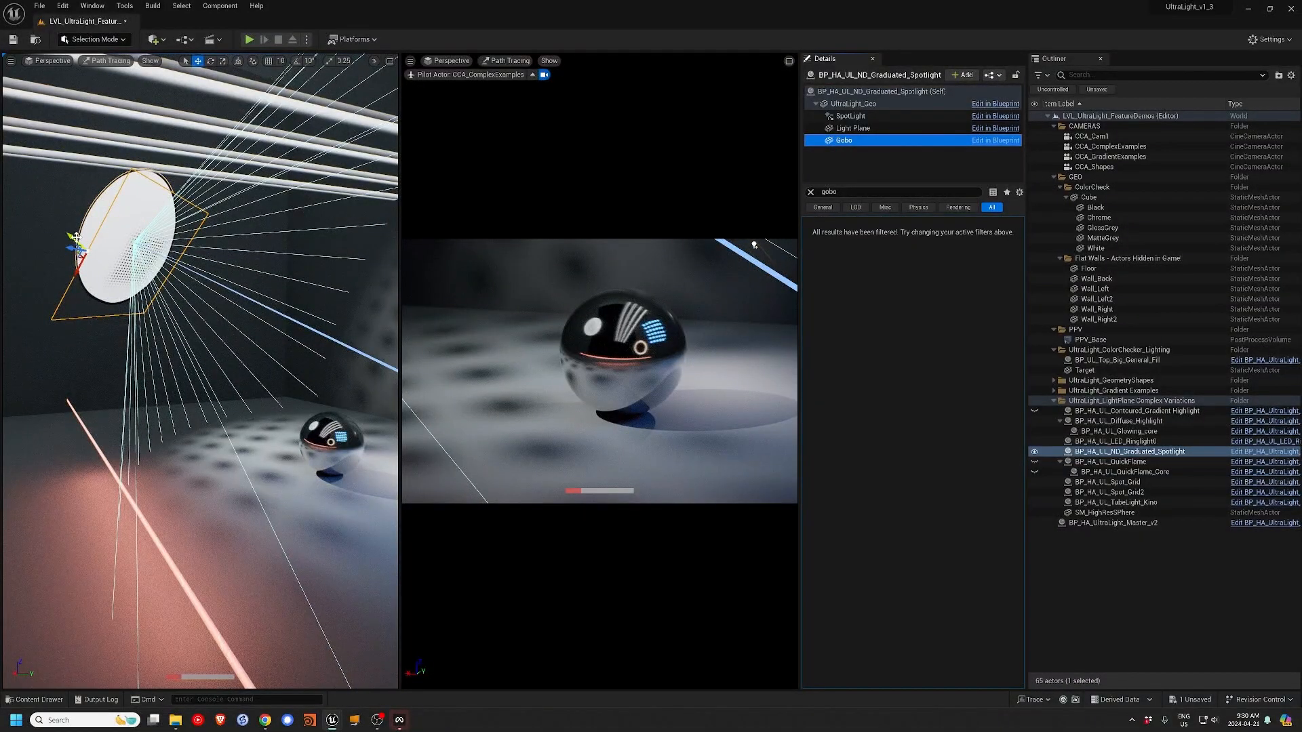
{"action": "left_click_drag", "start_coordinate": [72, 237], "coordinate": [121, 280]}
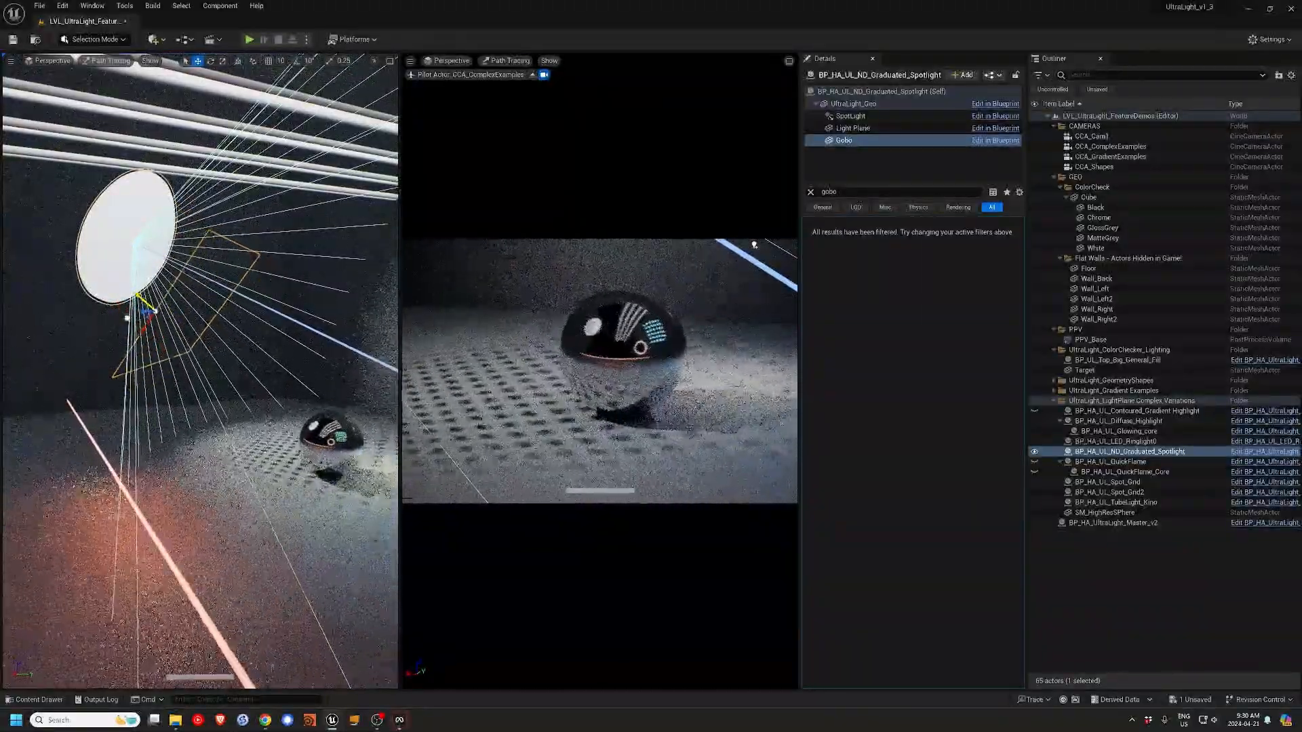
{"action": "left_click_drag", "start_coordinate": [127, 318], "coordinate": [107, 299]}
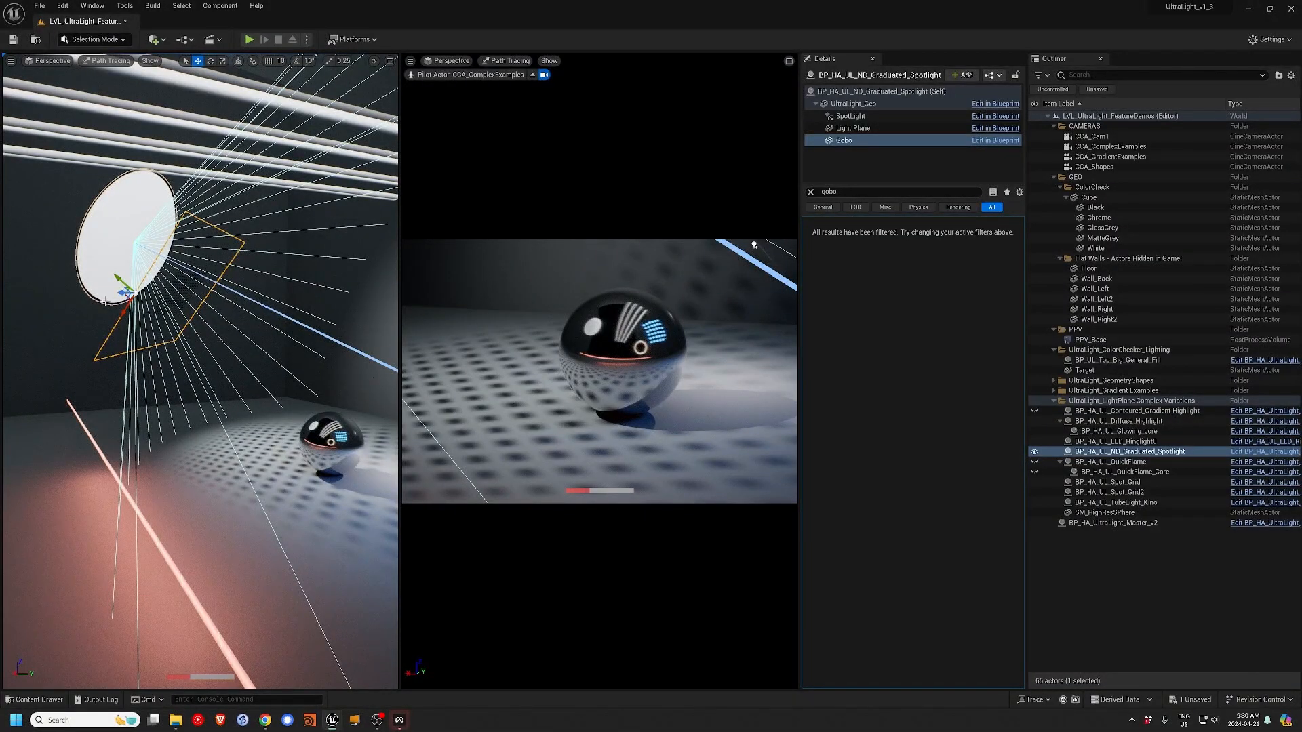
{"action": "left_click_drag", "start_coordinate": [122, 293], "coordinate": [132, 291]}
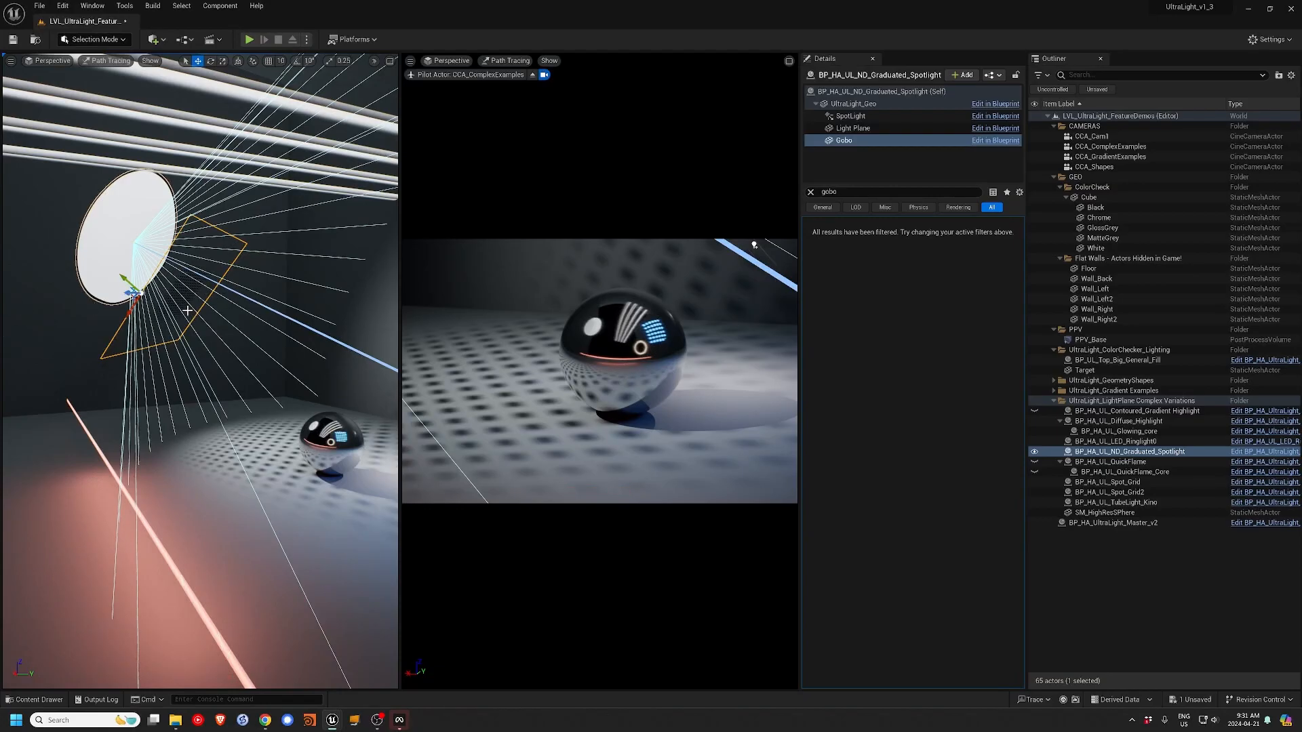
{"action": "right_click_drag", "start_coordinate": [171, 293], "coordinate": [144, 263]}
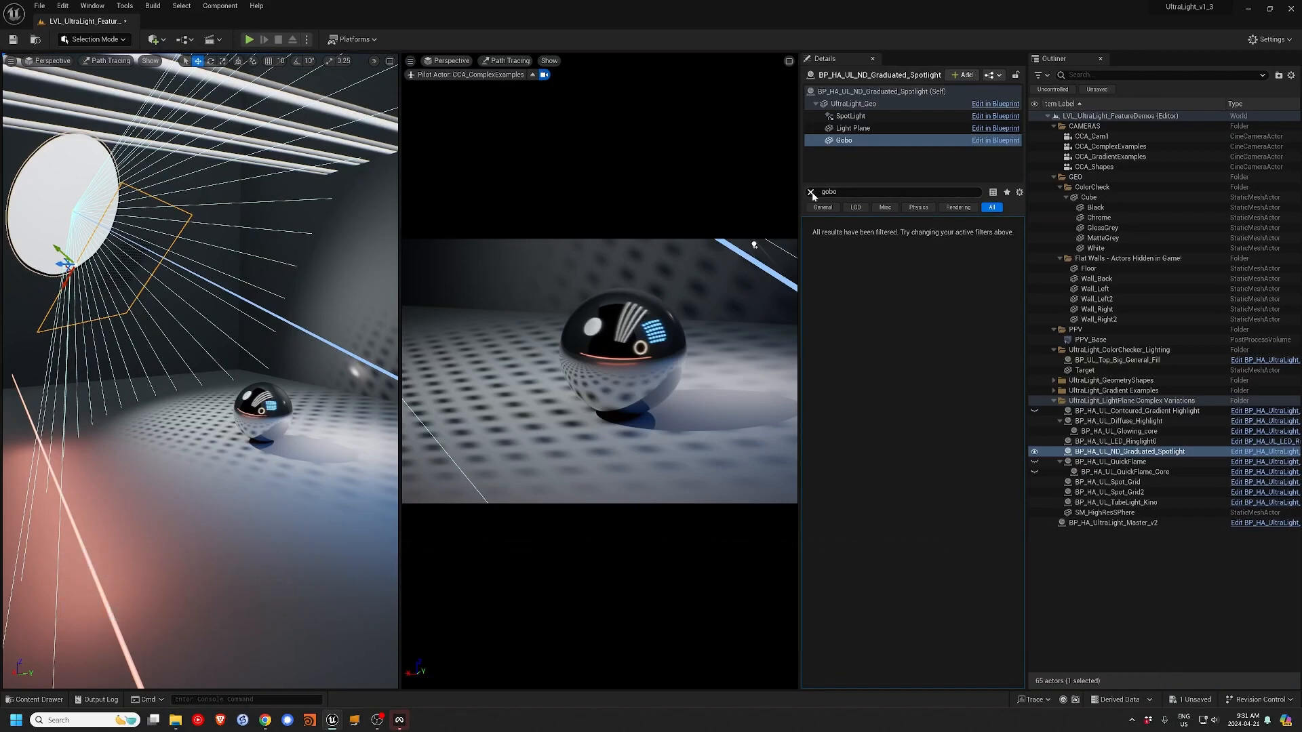
- Filter the whole spotlight actor's properties by "linear" and collapse the Light Plane settings
{"action": "left_click", "coordinate": [854, 91]}
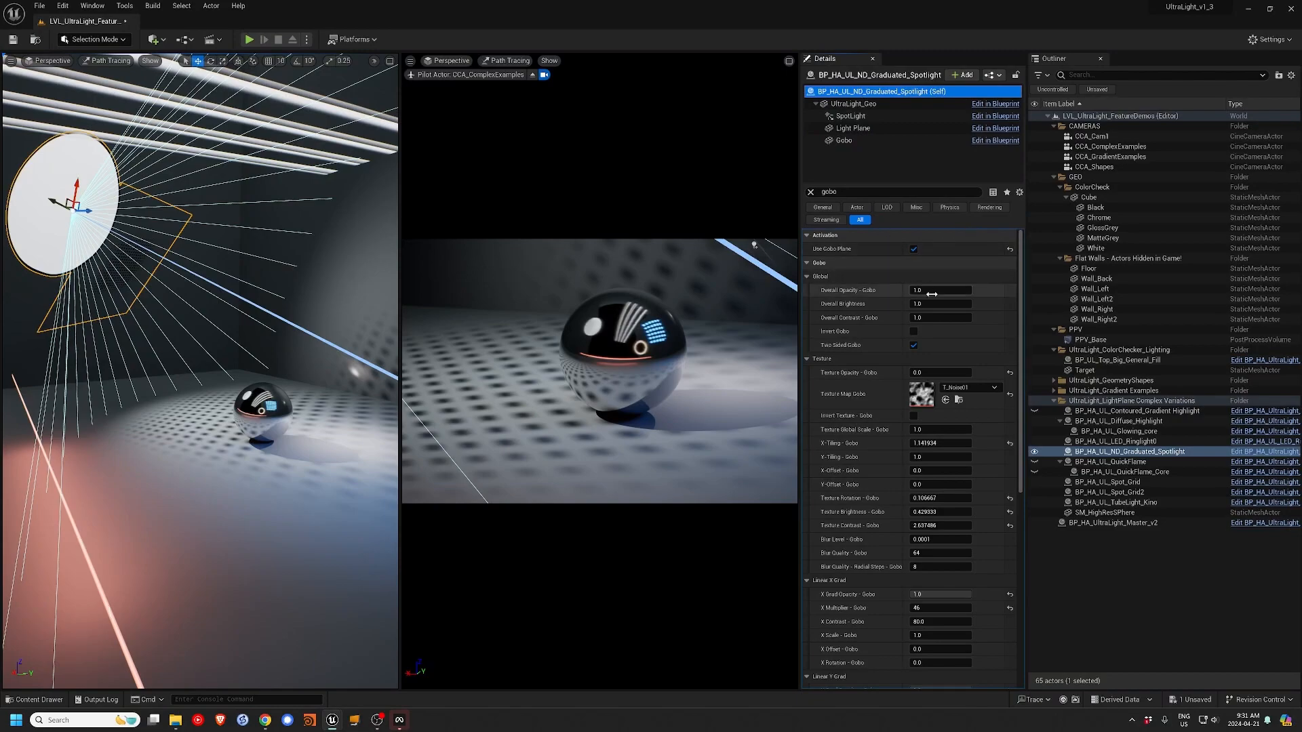
{"action": "left_click", "coordinate": [882, 192]}
{"action": "key", "text": "BackSpace"}
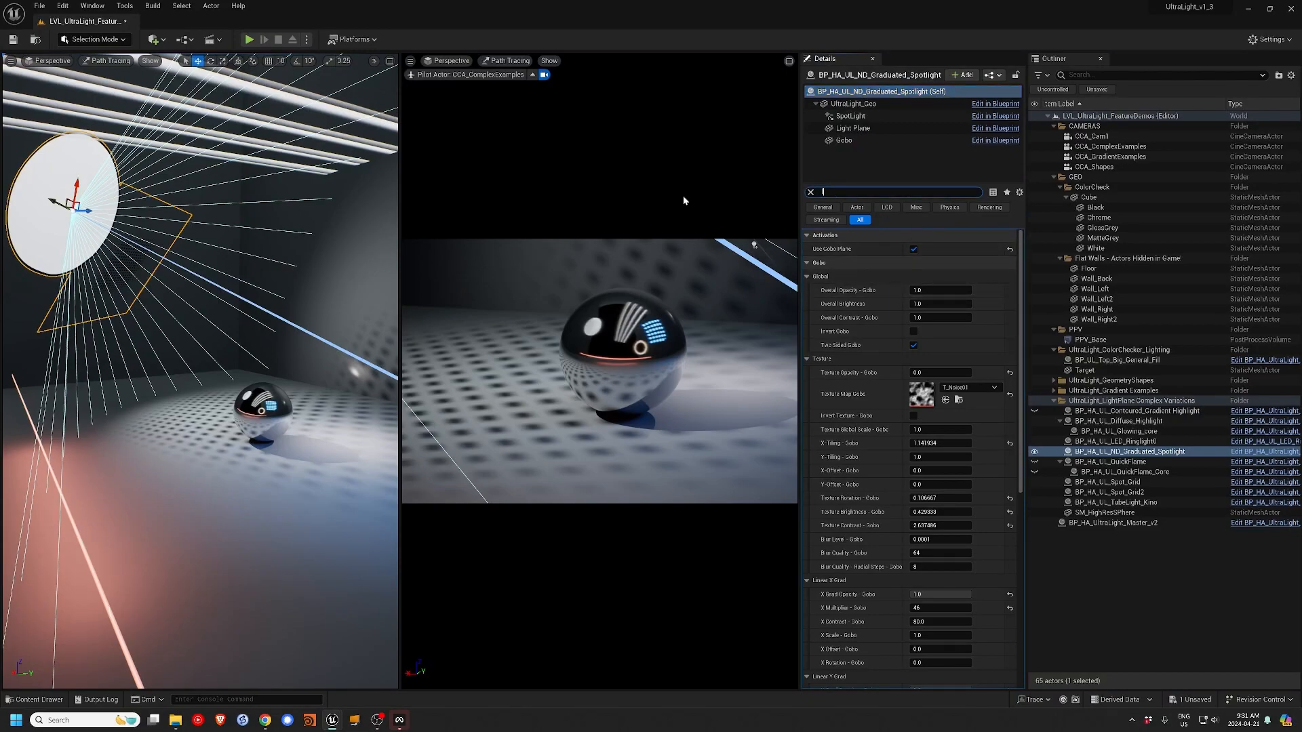
{"action": "type", "text": "linear"}
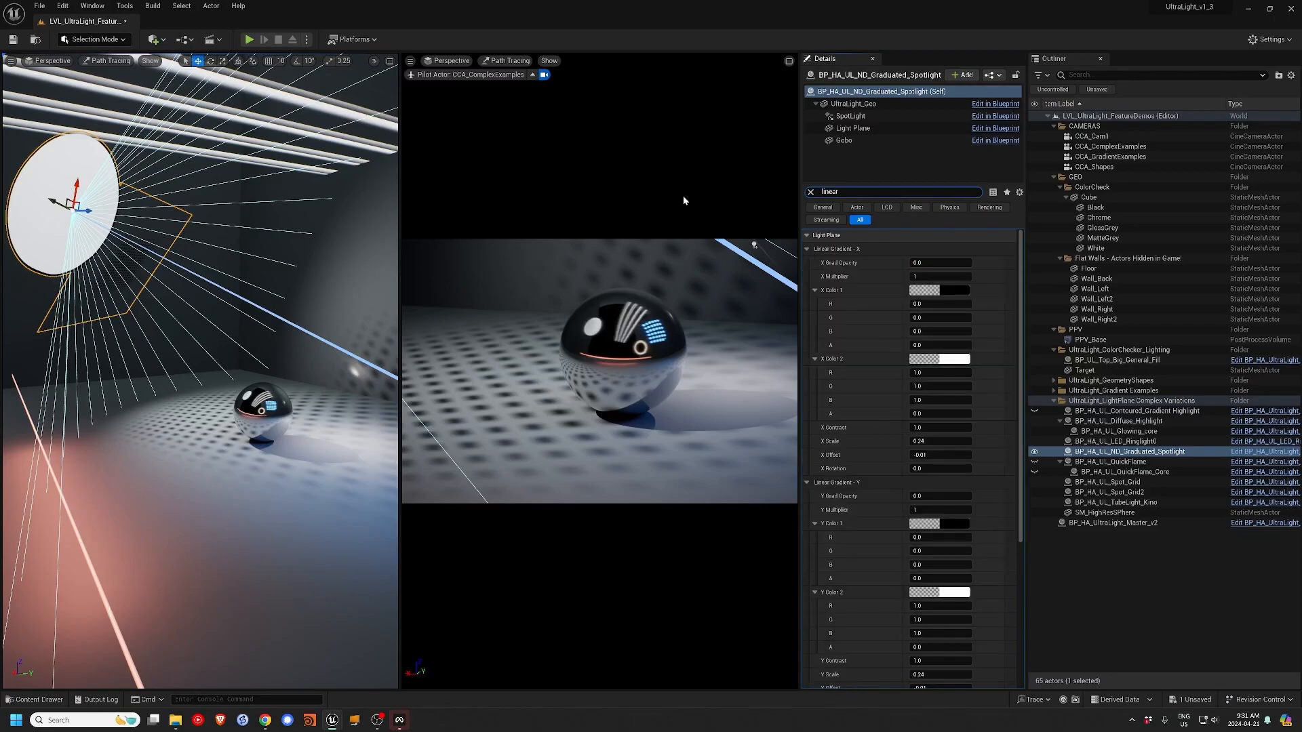
{"action": "left_click", "coordinate": [805, 236]}
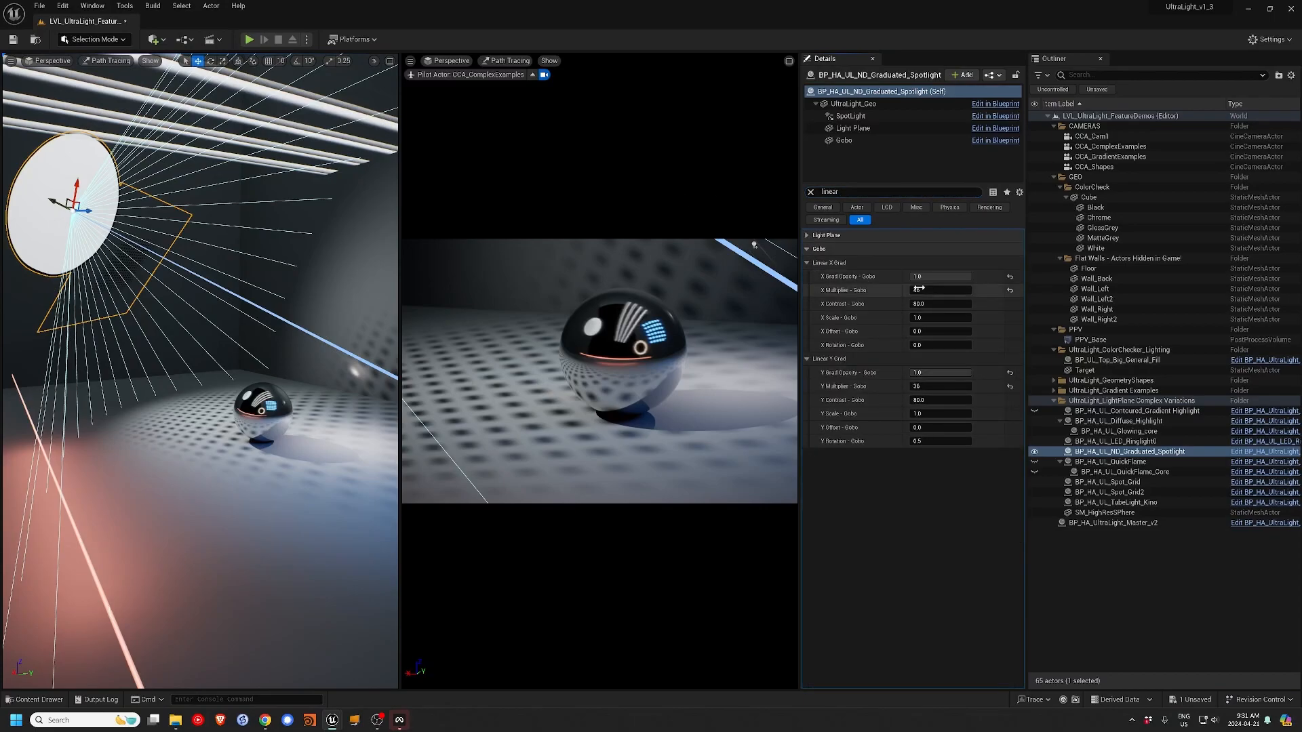
- Reset the gobo's X Multiplier, Y Grad Opacity and Y Multiplier to their defaults and lower its X Contrast to about 5.3
{"action": "left_click", "coordinate": [1010, 291]}
{"action": "left_click", "coordinate": [1009, 373]}
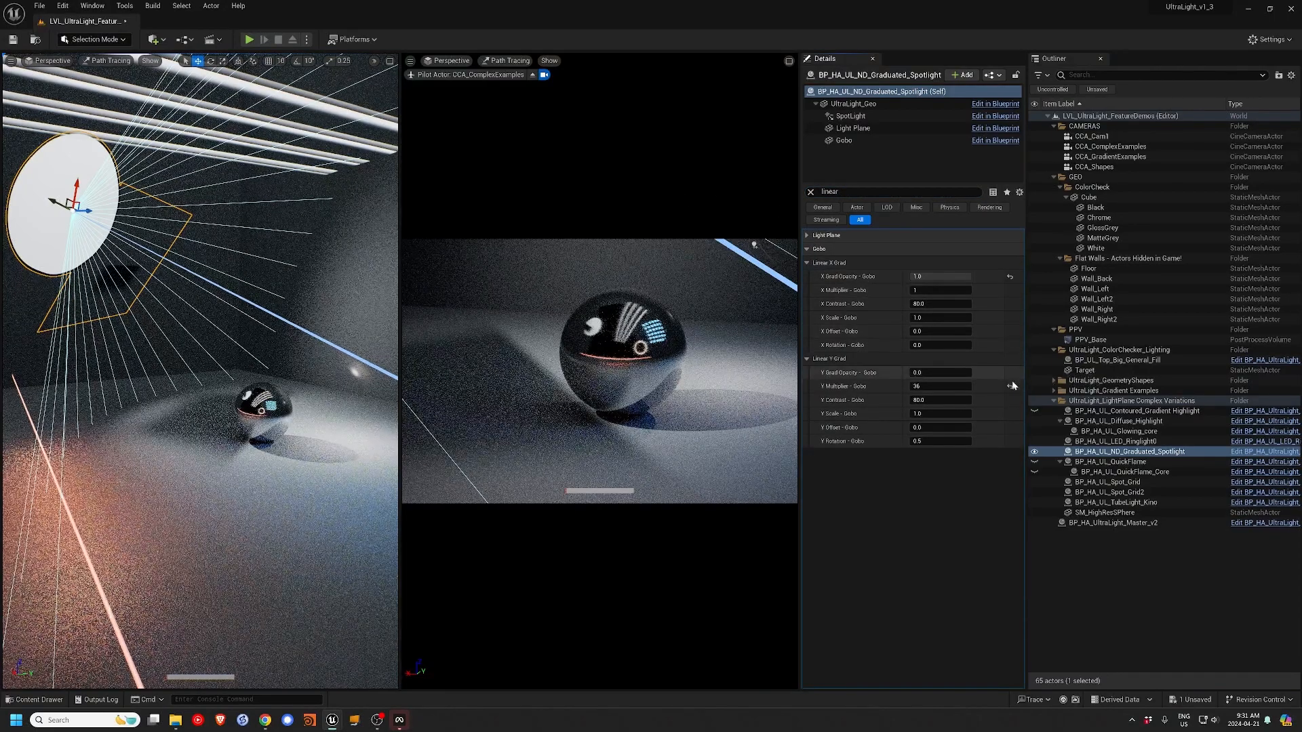
{"action": "left_click", "coordinate": [1009, 386]}
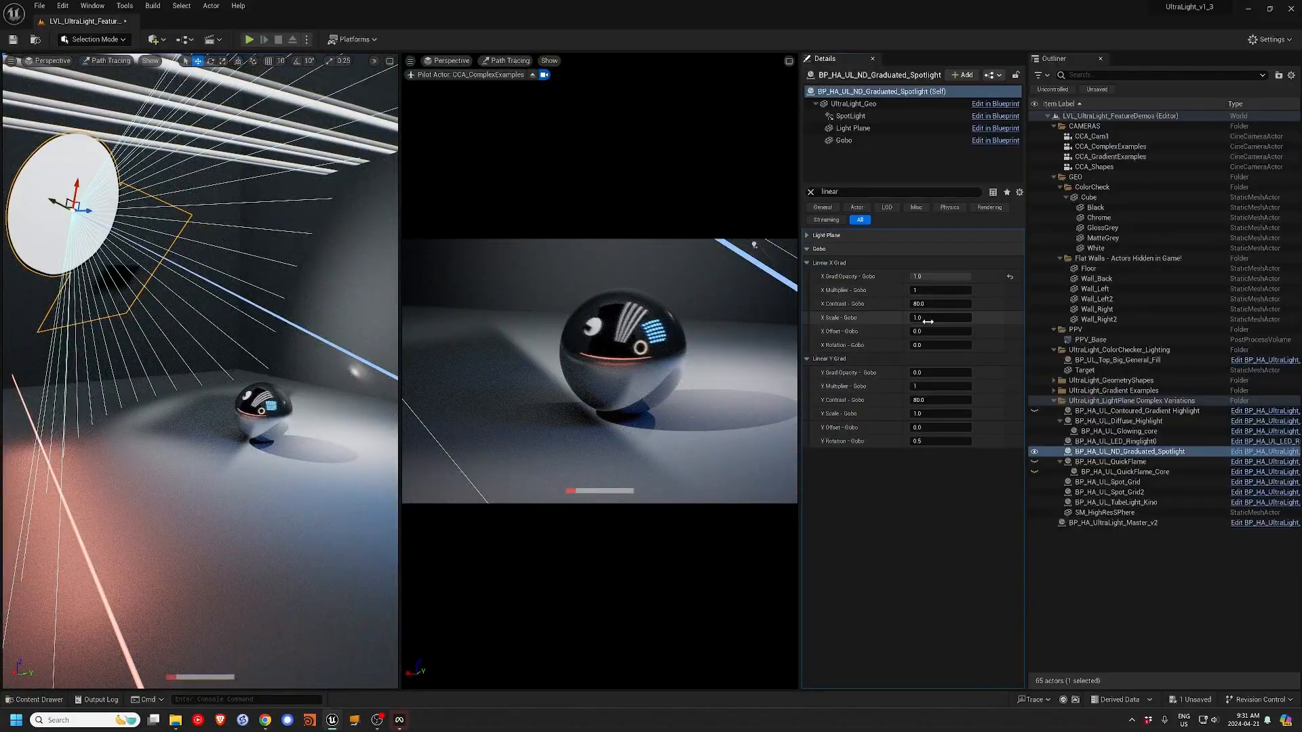
{"action": "left_click_drag", "start_coordinate": [940, 304], "coordinate": [910, 303]}
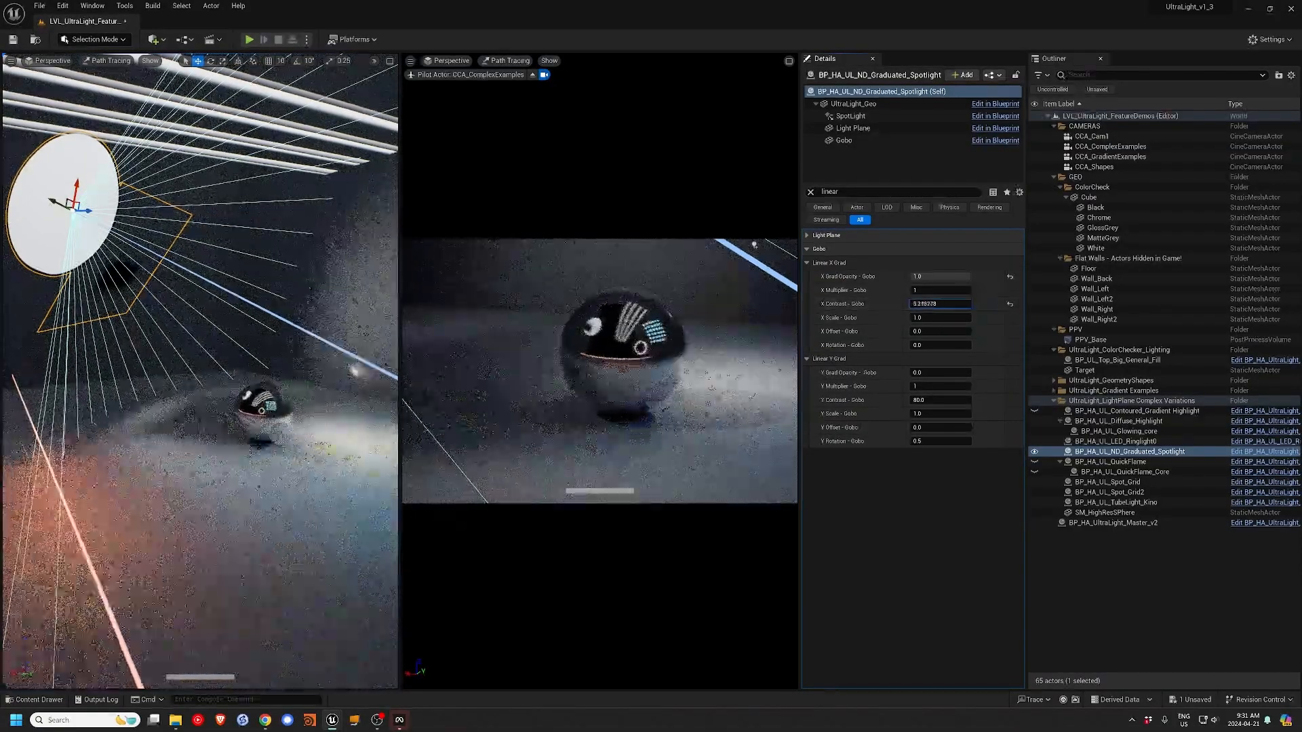
- Filter the properties by "frame" and set the gobo's Frame Opacity to 0
{"action": "left_click", "coordinate": [838, 191]}
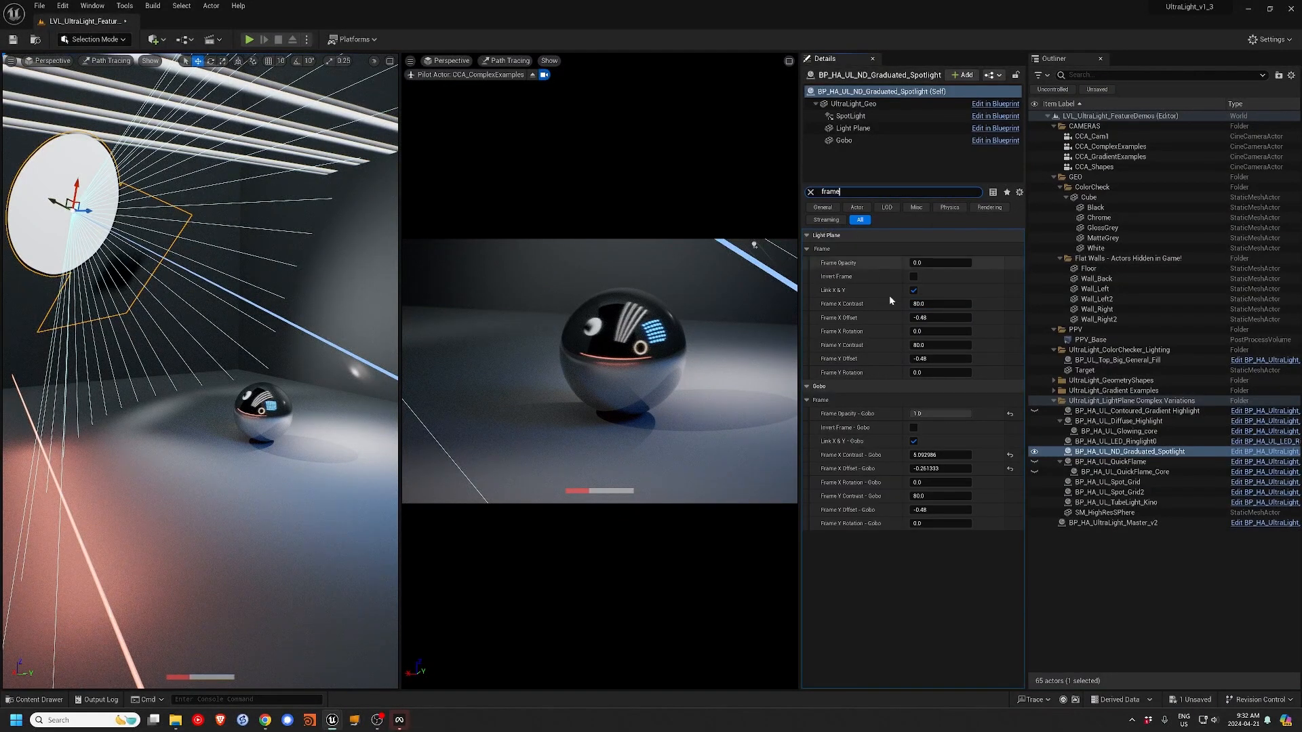
{"action": "left_click", "coordinate": [939, 414]}
{"action": "type", "text": "0"}
{"action": "key", "text": "Return"}
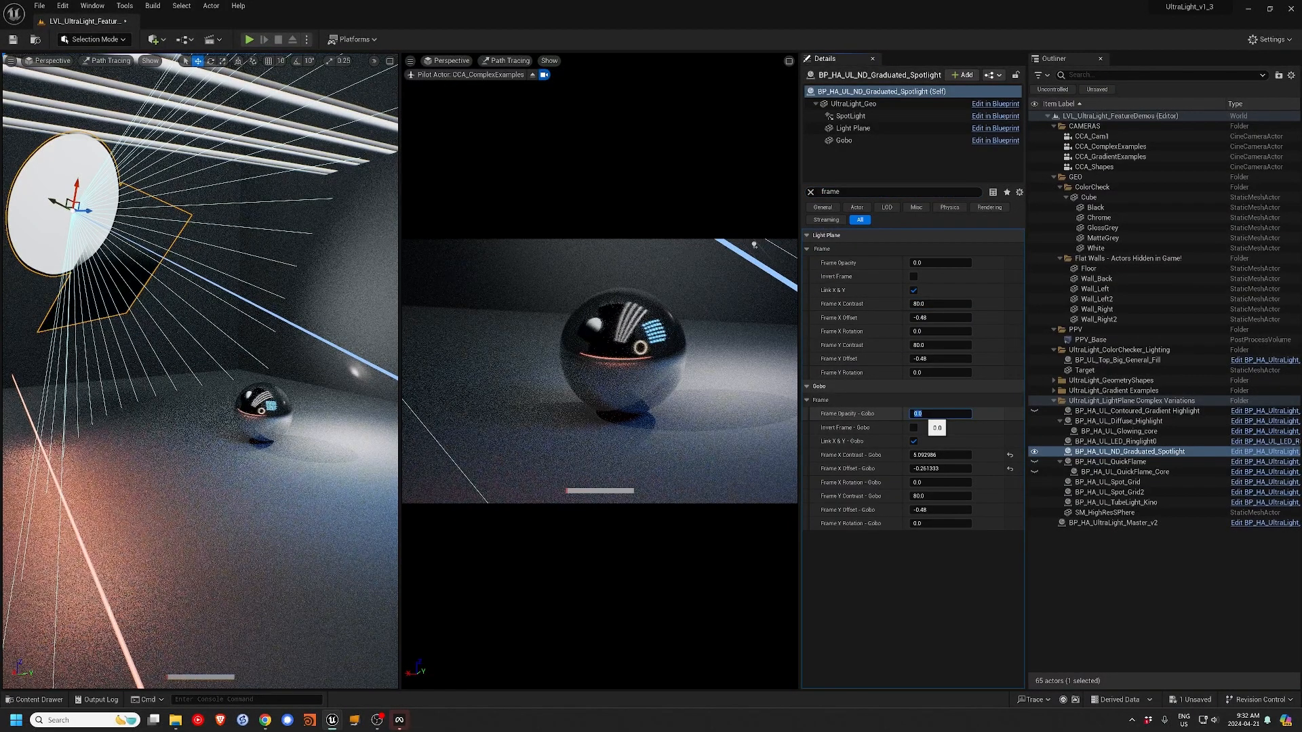
- Select the Gobo component, clear the property filter and reset the component's rotation and location to their defaults
{"action": "right_click_drag", "start_coordinate": [136, 253], "coordinate": [62, 253]}
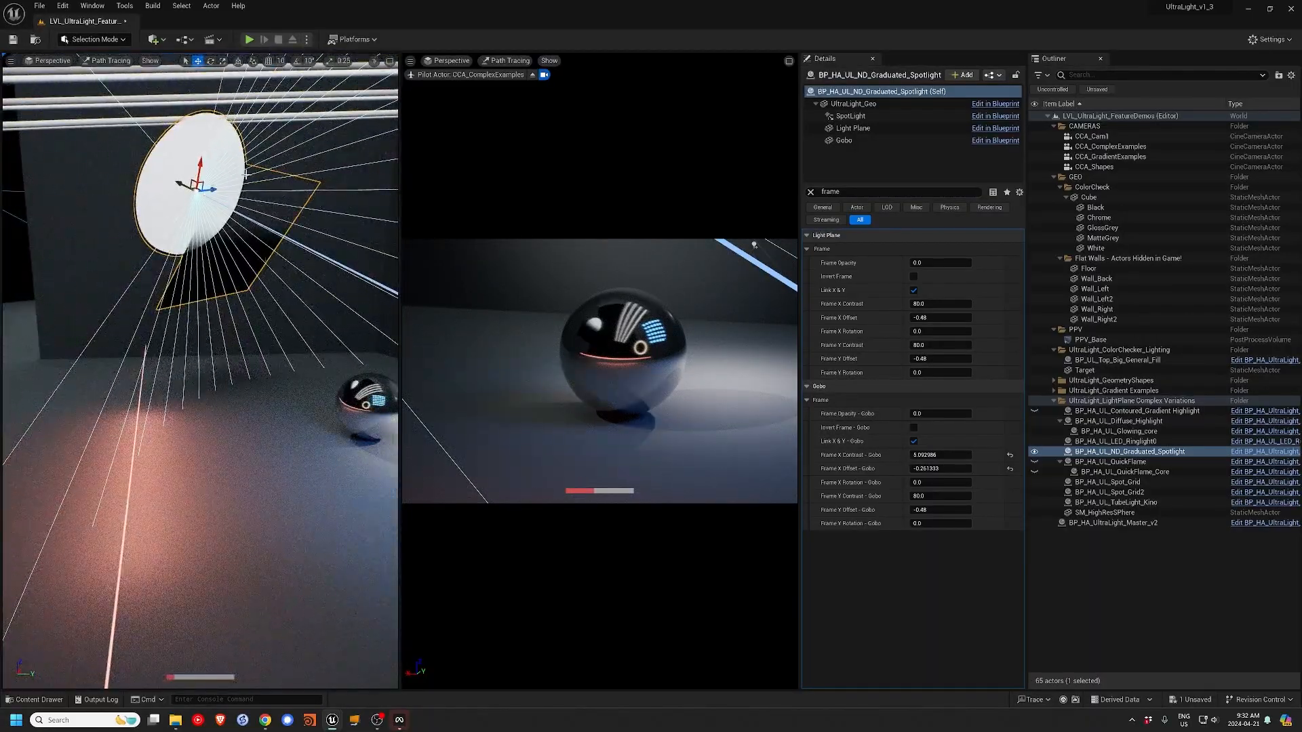
{"action": "mouse_move", "coordinate": [235, 230]}
{"action": "right_mouse_down"}
{"action": "mouse_move", "coordinate": [187, 227]}
{"action": "mouse_move", "coordinate": [67, 261]}
{"action": "mouse_move", "coordinate": [268, 210]}
{"action": "mouse_move", "coordinate": [331, 234]}
{"action": "right_mouse_up"}
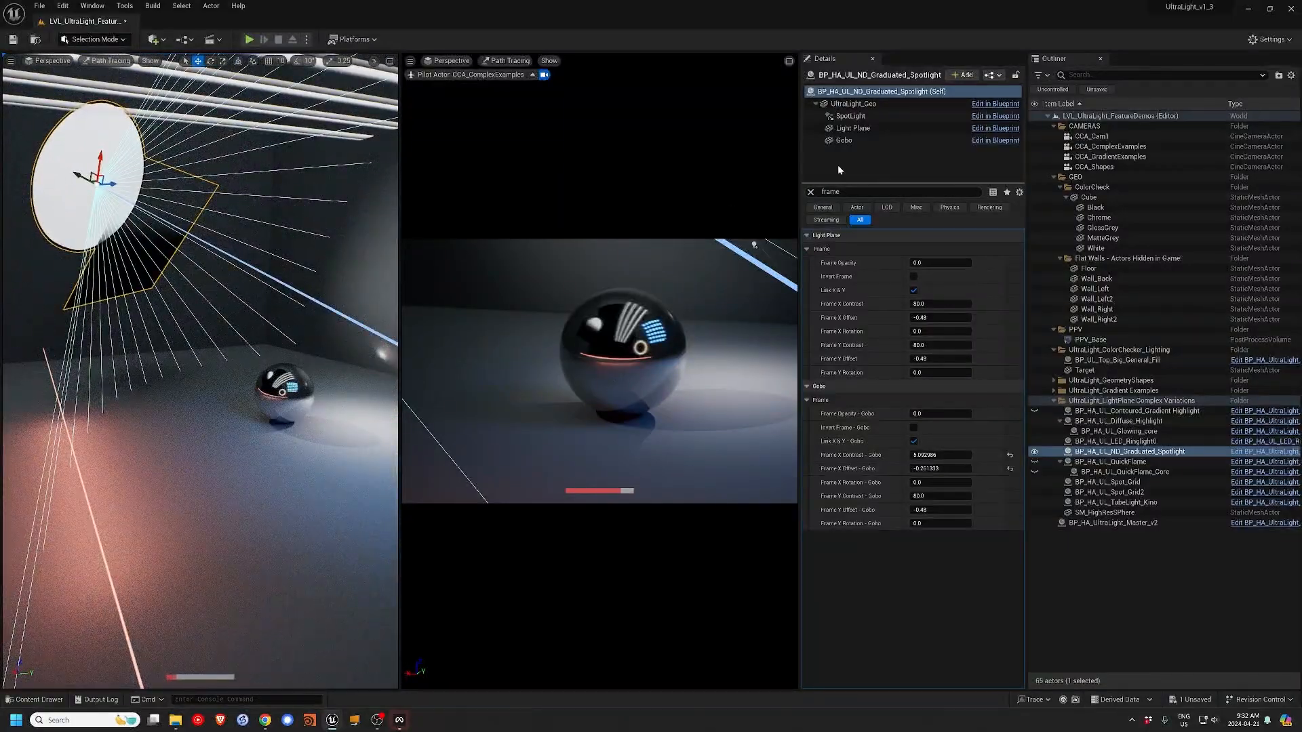
{"action": "left_click", "coordinate": [846, 140]}
{"action": "left_click", "coordinate": [812, 193]}
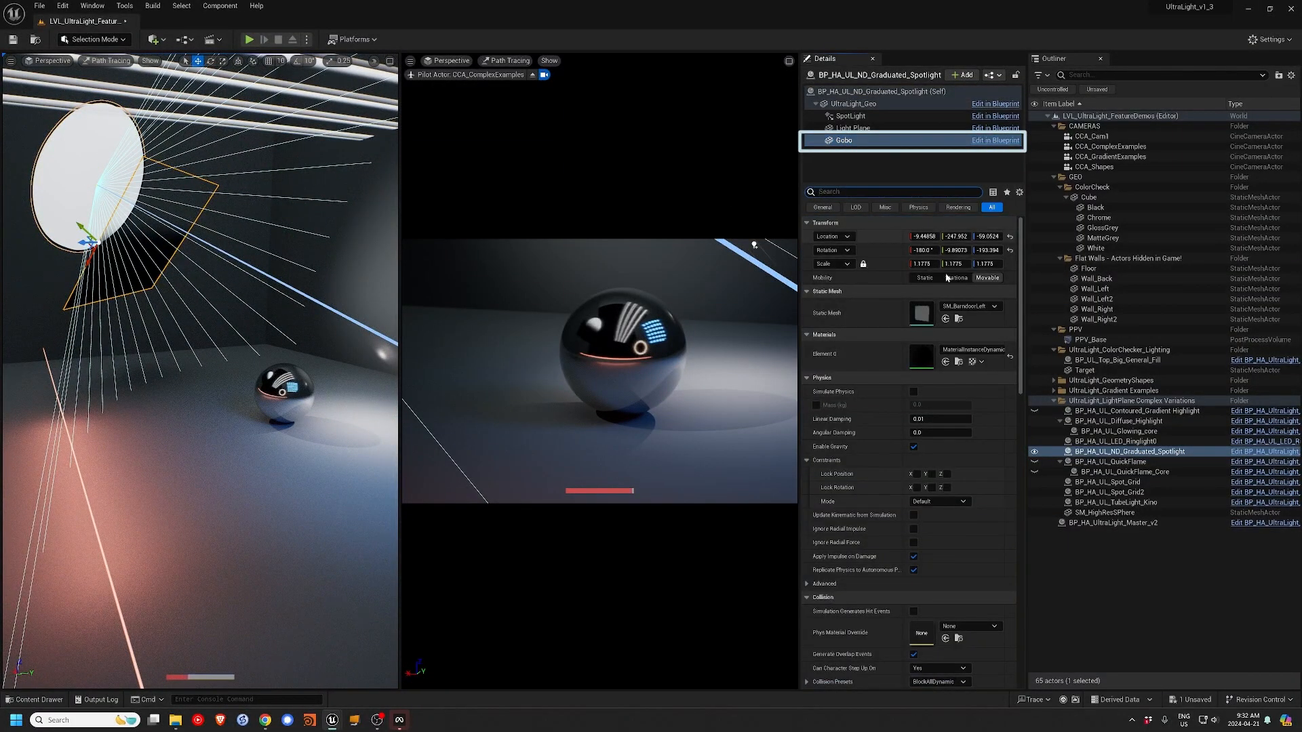
{"action": "left_click", "coordinate": [1010, 245]}
{"action": "left_click", "coordinate": [1011, 237]}
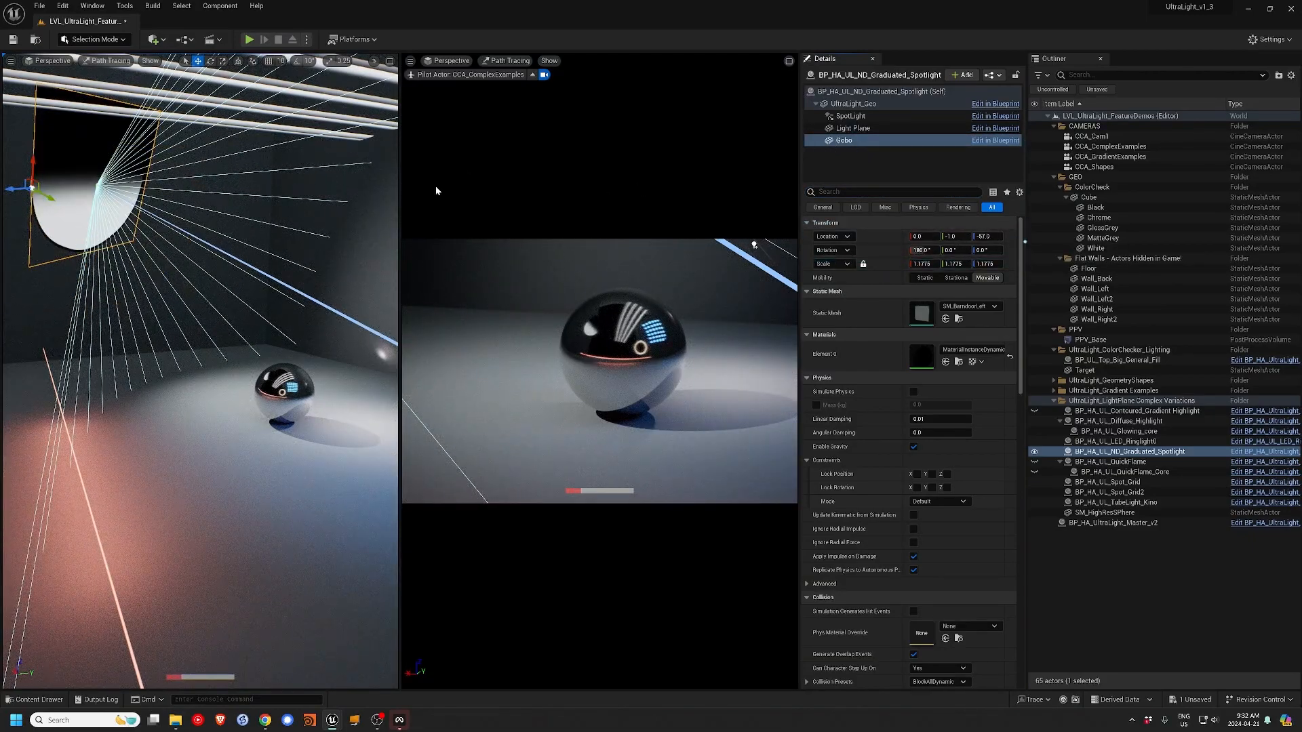
- Slide the Gobo component along its X axis across the light, ending at a location of about 6.33
{"action": "mouse_move", "coordinate": [41, 171]}
{"action": "left_mouse_down"}
{"action": "mouse_move", "coordinate": [40, 207]}
{"action": "mouse_move", "coordinate": [38, 91]}
{"action": "mouse_move", "coordinate": [34, 165]}
{"action": "left_mouse_up"}
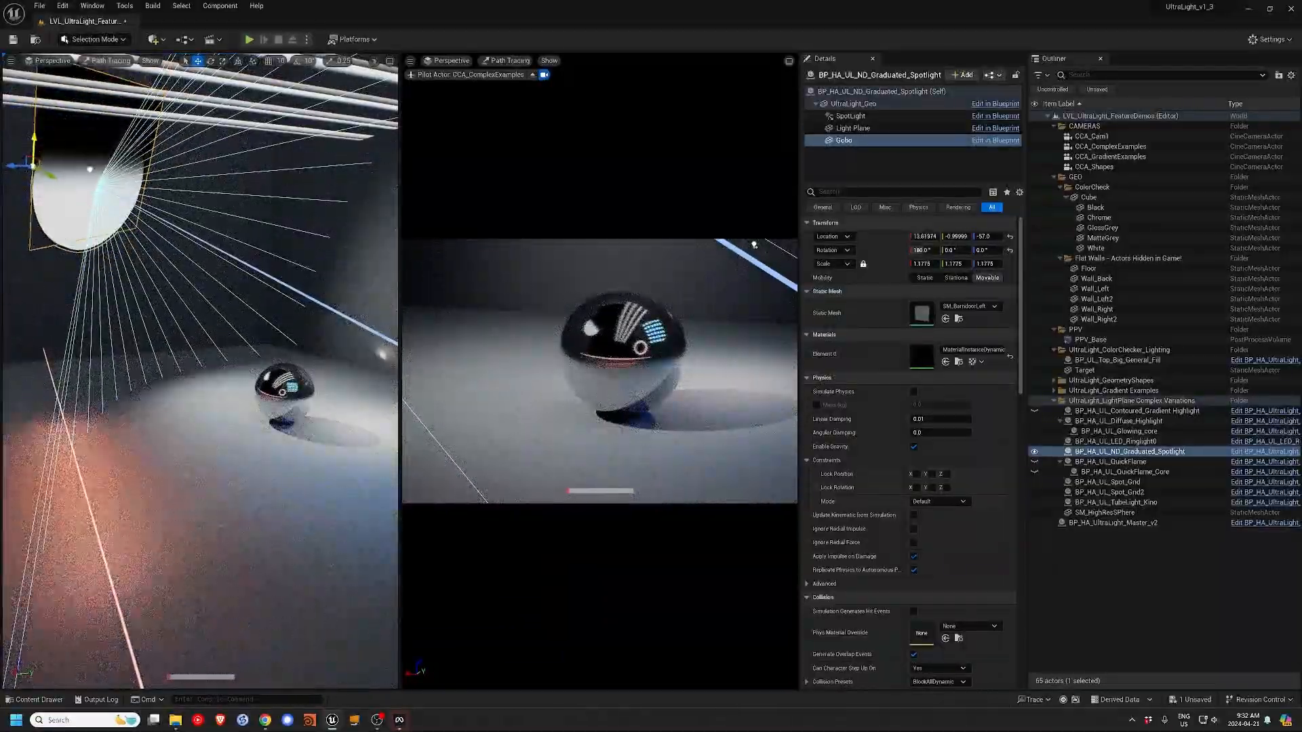
{"action": "left_click_drag", "start_coordinate": [120, 273], "coordinate": [171, 287], "text": "alt"}
{"action": "left_click_drag", "start_coordinate": [101, 234], "coordinate": [94, 233], "text": "alt"}
{"action": "middle_click_drag", "start_coordinate": [101, 233], "coordinate": [223, 267]}
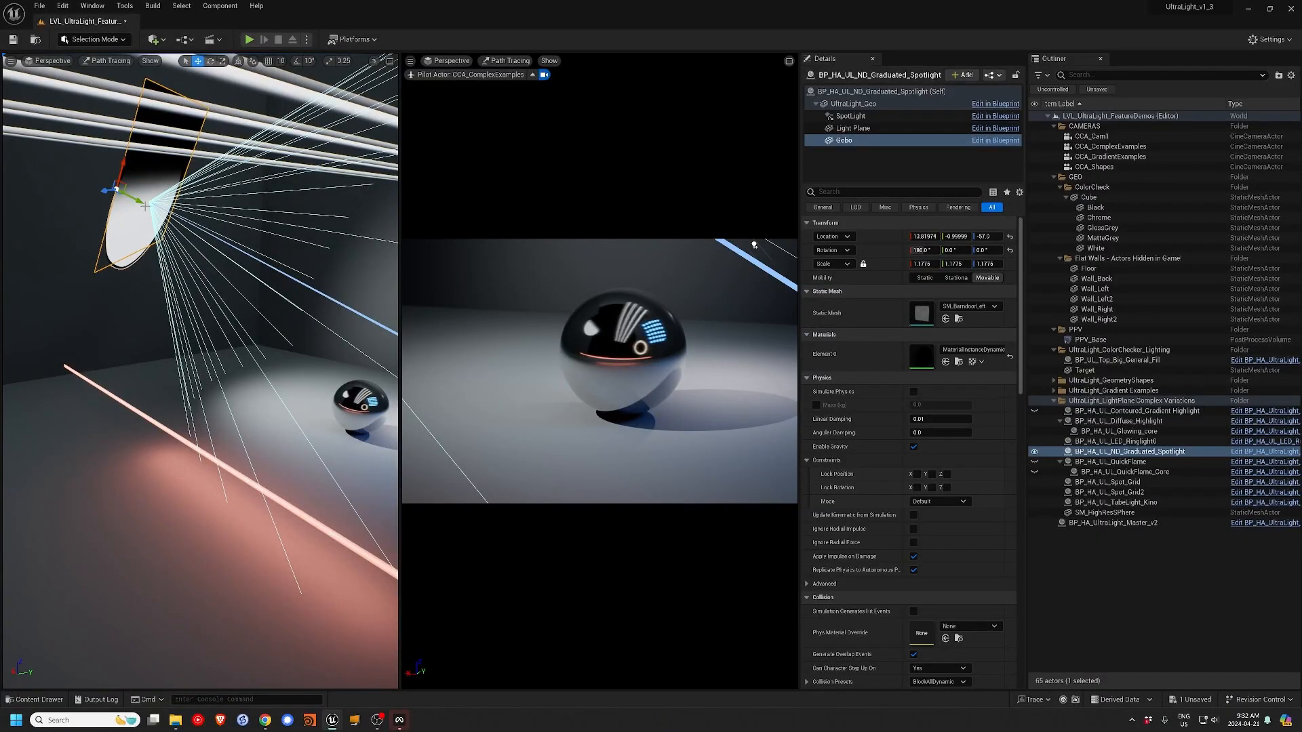
{"action": "mouse_move", "coordinate": [122, 166]}
{"action": "left_mouse_down"}
{"action": "mouse_move", "coordinate": [135, 125]}
{"action": "mouse_move", "coordinate": [114, 201]}
{"action": "left_mouse_up"}
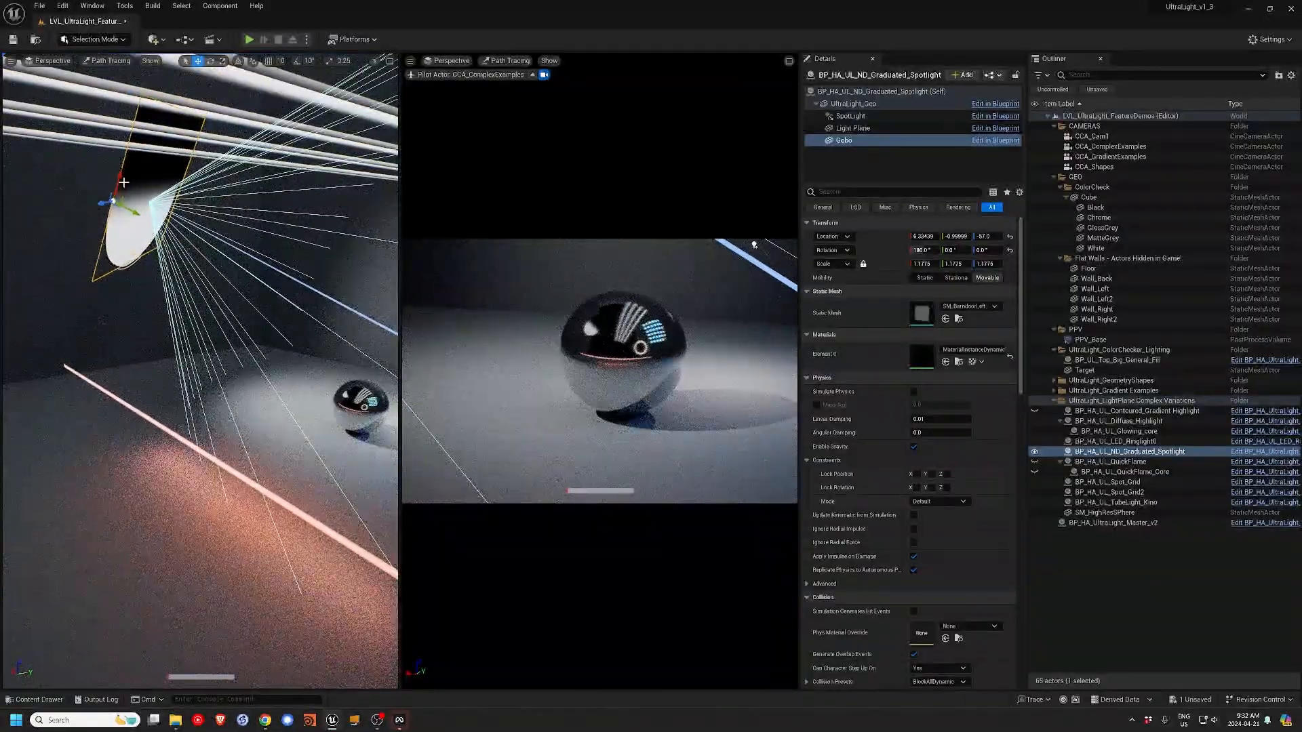
- Select the Light Plane component and slide it along its Y axis relative to the gobo
{"action": "left_click", "coordinate": [847, 129]}
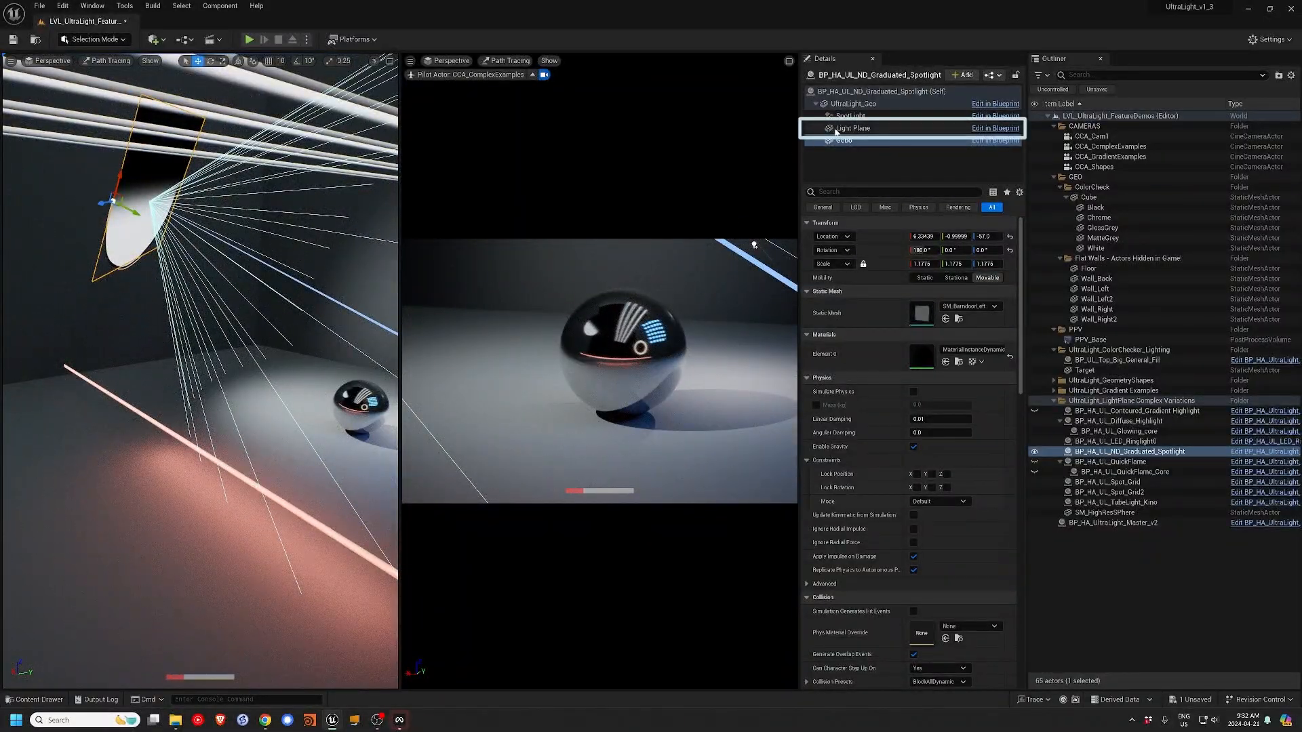
{"action": "left_click_drag", "start_coordinate": [125, 191], "coordinate": [112, 195]}
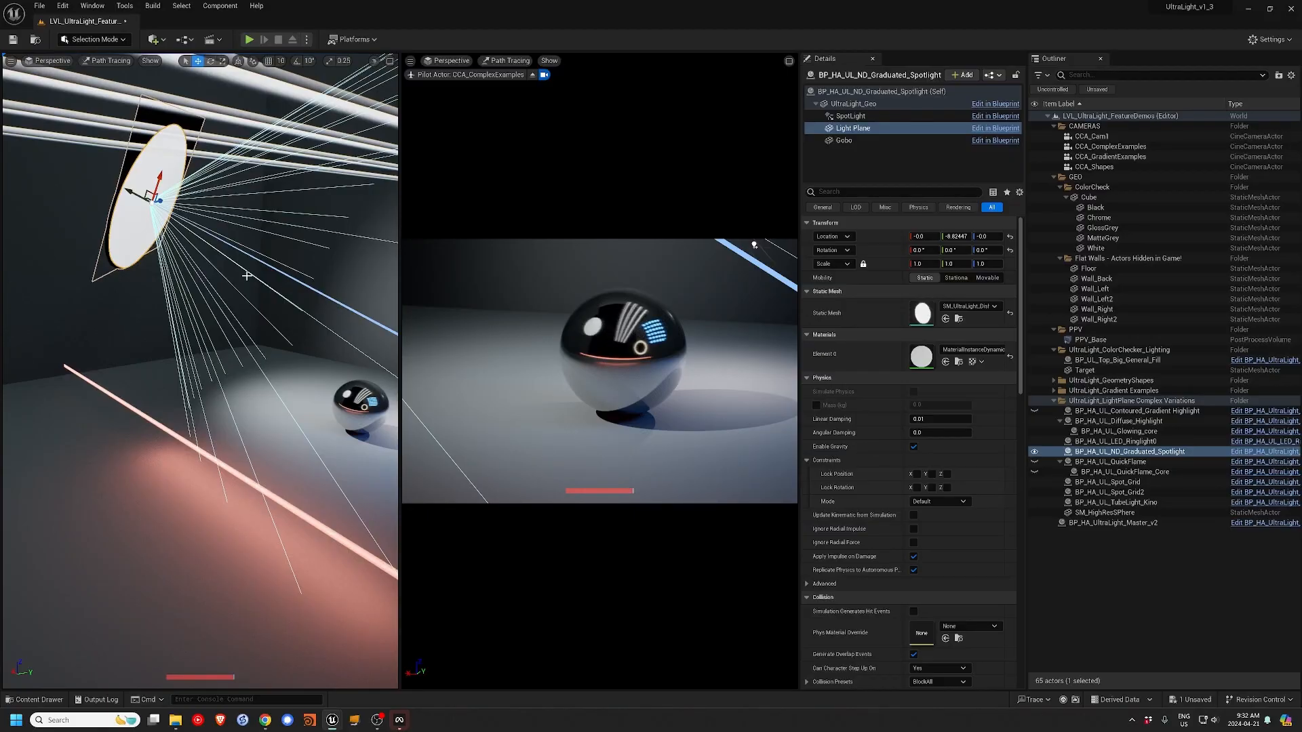
{"action": "mouse_move", "coordinate": [131, 196]}
{"action": "left_mouse_down"}
{"action": "mouse_move", "coordinate": [110, 187]}
{"action": "mouse_move", "coordinate": [139, 201]}
{"action": "left_mouse_up"}
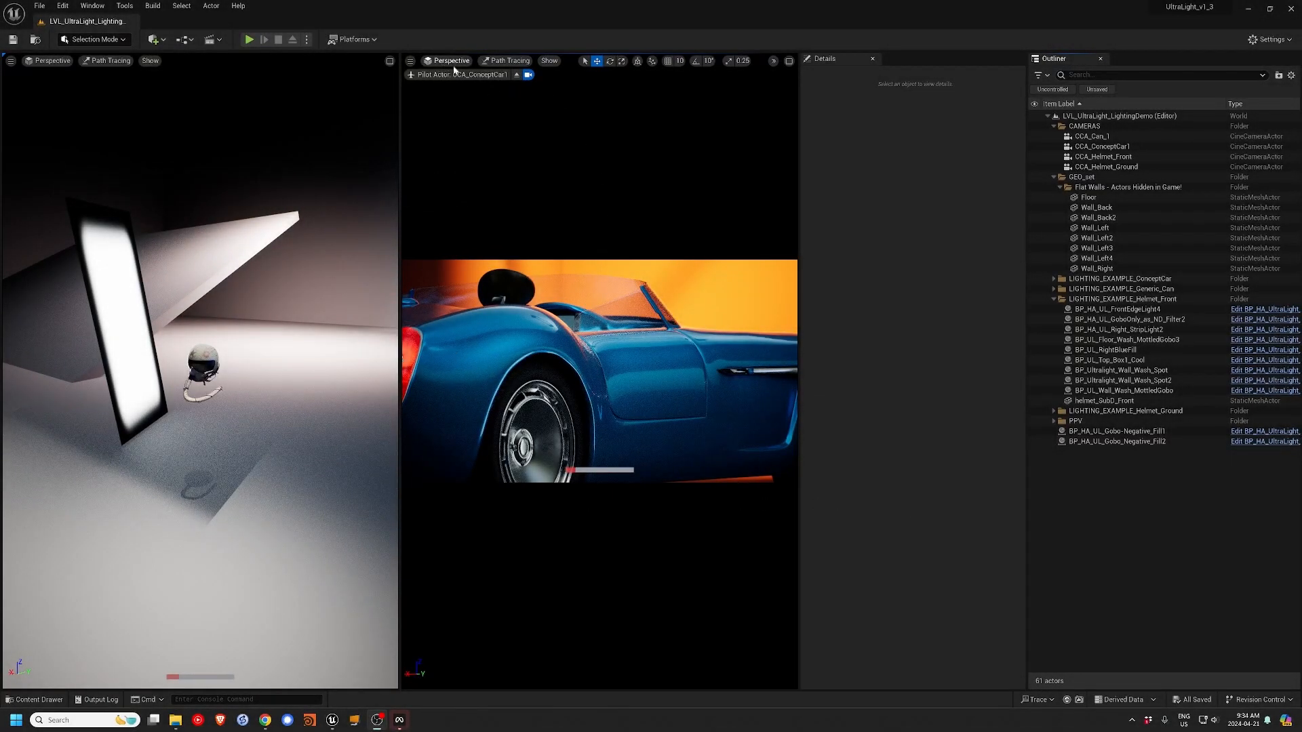
- Focus on the BP_HA_UL_GoboOnly_as_ND_Filter3 light and examine the lighting setup around the blue concept car and back wall
{"action": "left_click", "coordinate": [503, 346]}
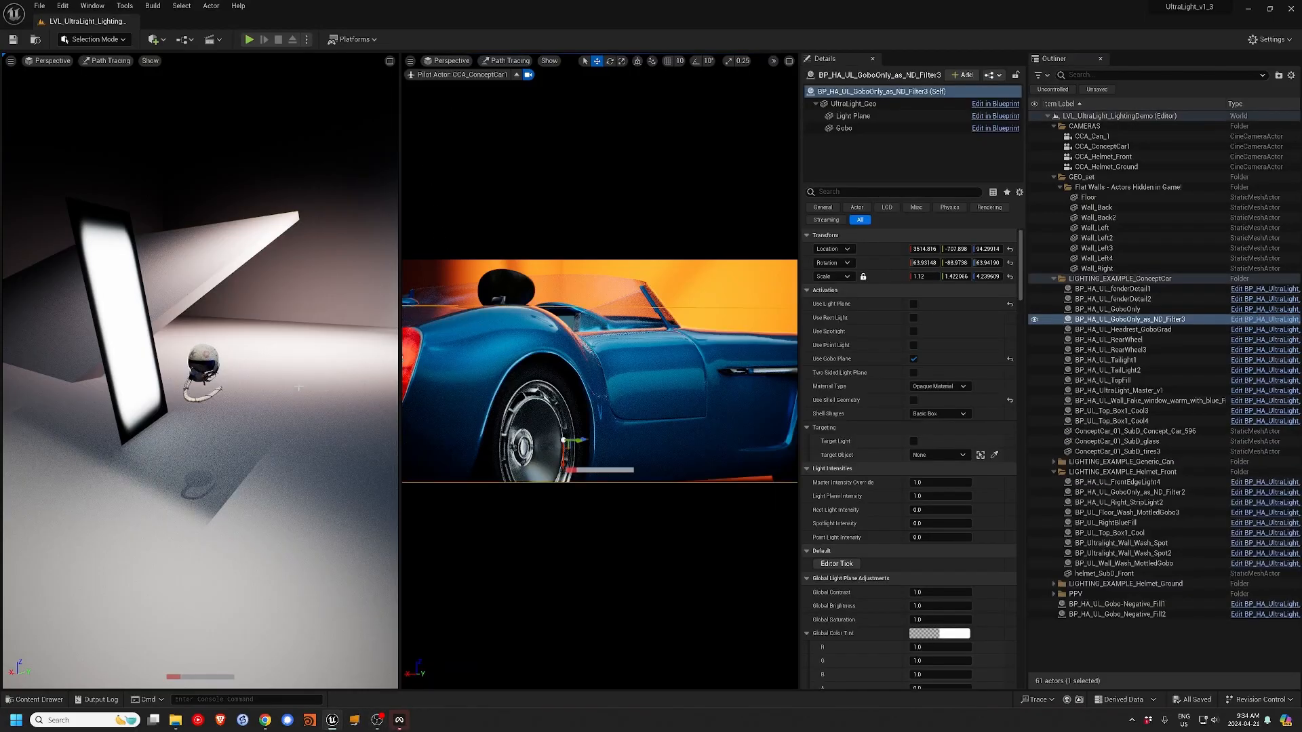
{"action": "key", "text": "f"}
{"action": "left_click_drag", "start_coordinate": [212, 354], "coordinate": [169, 342], "text": "alt"}
{"action": "left_click_drag", "start_coordinate": [317, 429], "coordinate": [81, 440], "text": "alt"}
{"action": "left_click_drag", "start_coordinate": [174, 380], "coordinate": [174, 301], "text": "alt"}
{"action": "scroll", "coordinate": [174, 302], "scroll_direction": "up", "scroll_amount": 4}
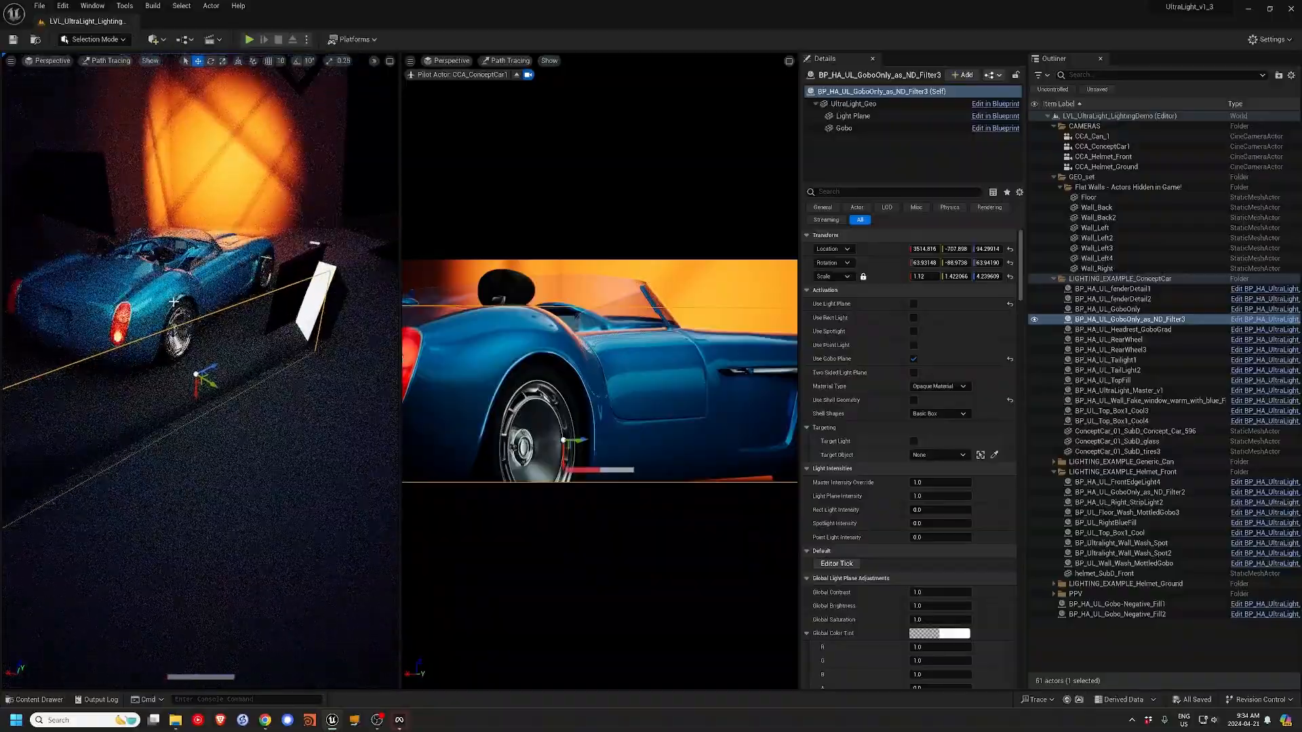
{"action": "right_click_drag", "start_coordinate": [215, 291], "coordinate": [183, 305]}
{"action": "key", "text": "w"}
{"action": "scroll", "coordinate": [214, 295], "scroll_direction": "up", "scroll_amount": 3}
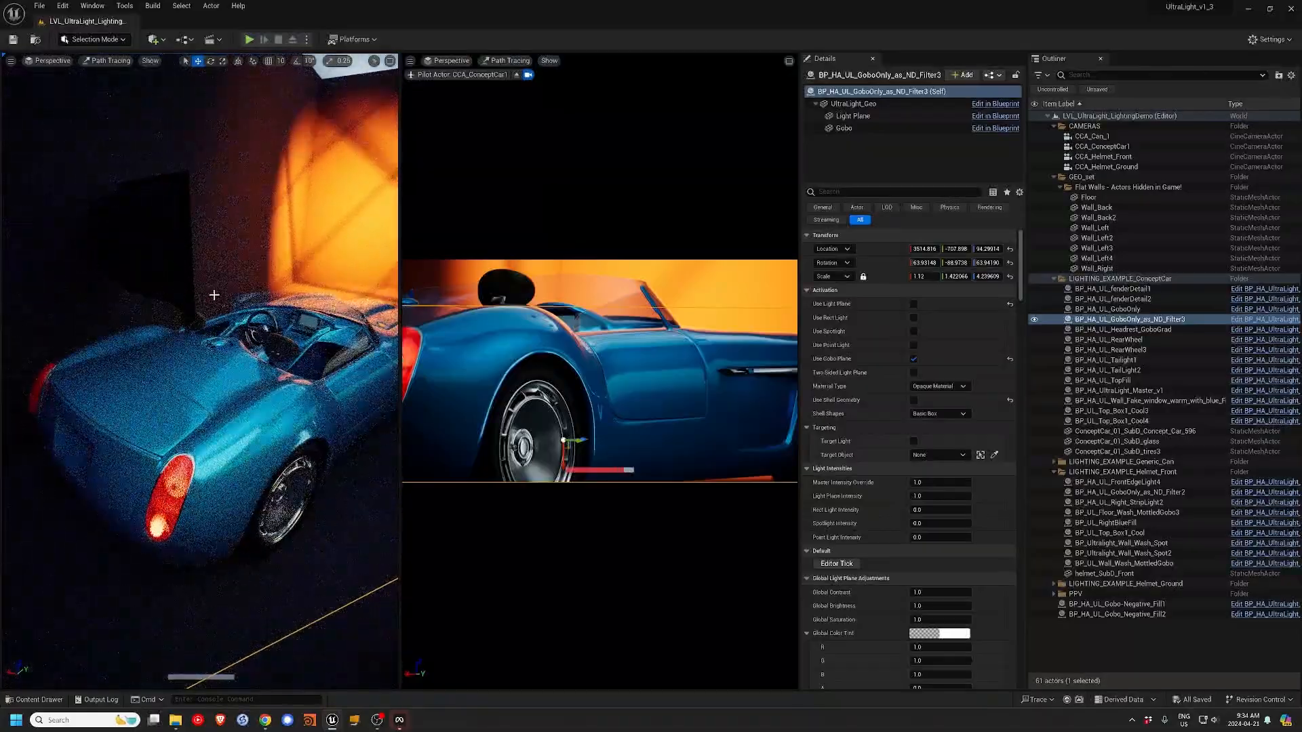
{"action": "right_click_drag", "start_coordinate": [322, 372], "coordinate": [350, 318]}
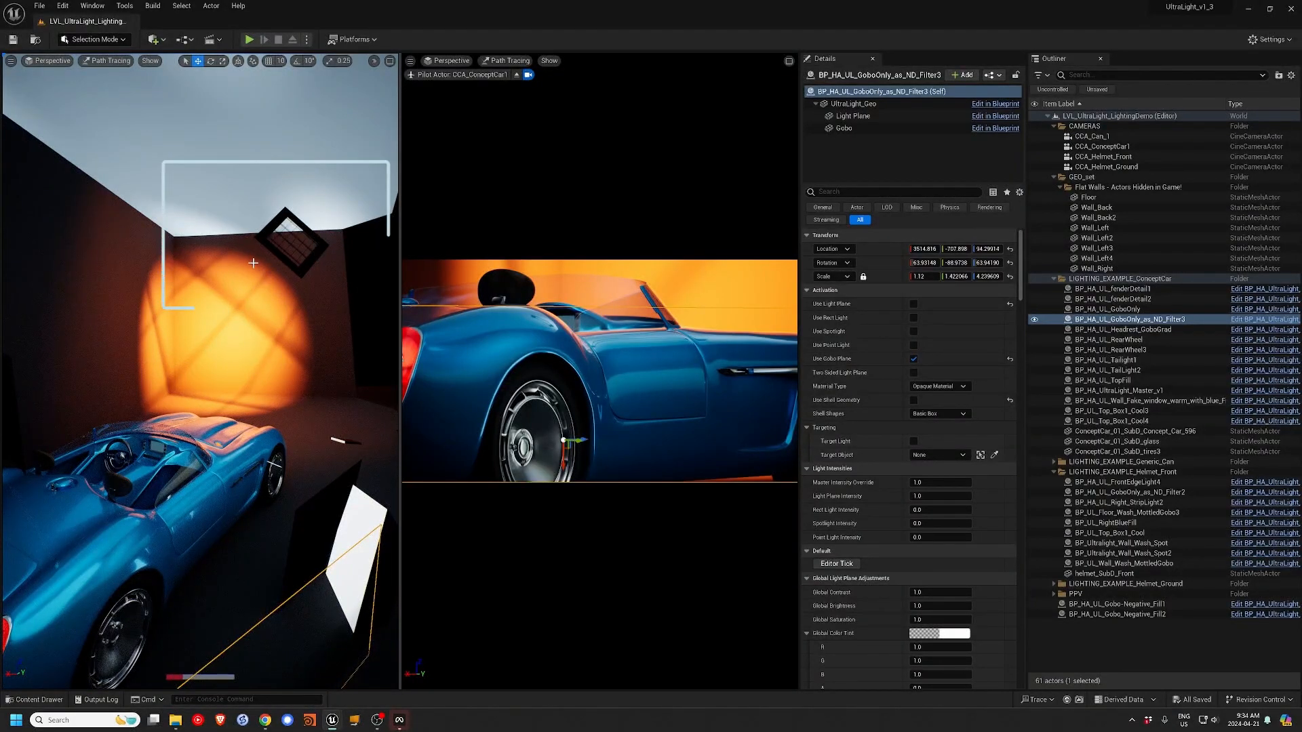
- Select the warm fake-window wall light above the car and switch its spotlight off and on again
{"action": "left_click", "coordinate": [318, 237]}
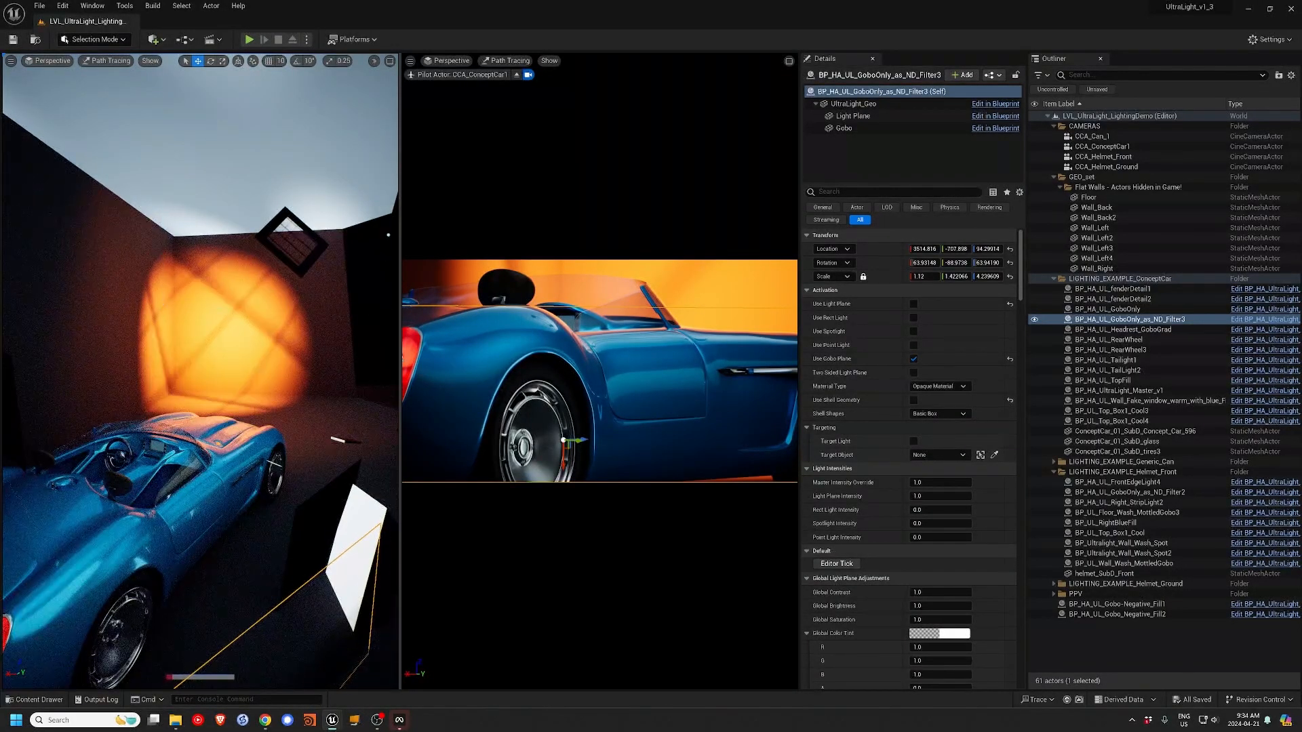
{"action": "right_click_drag", "start_coordinate": [320, 244], "coordinate": [320, 242]}
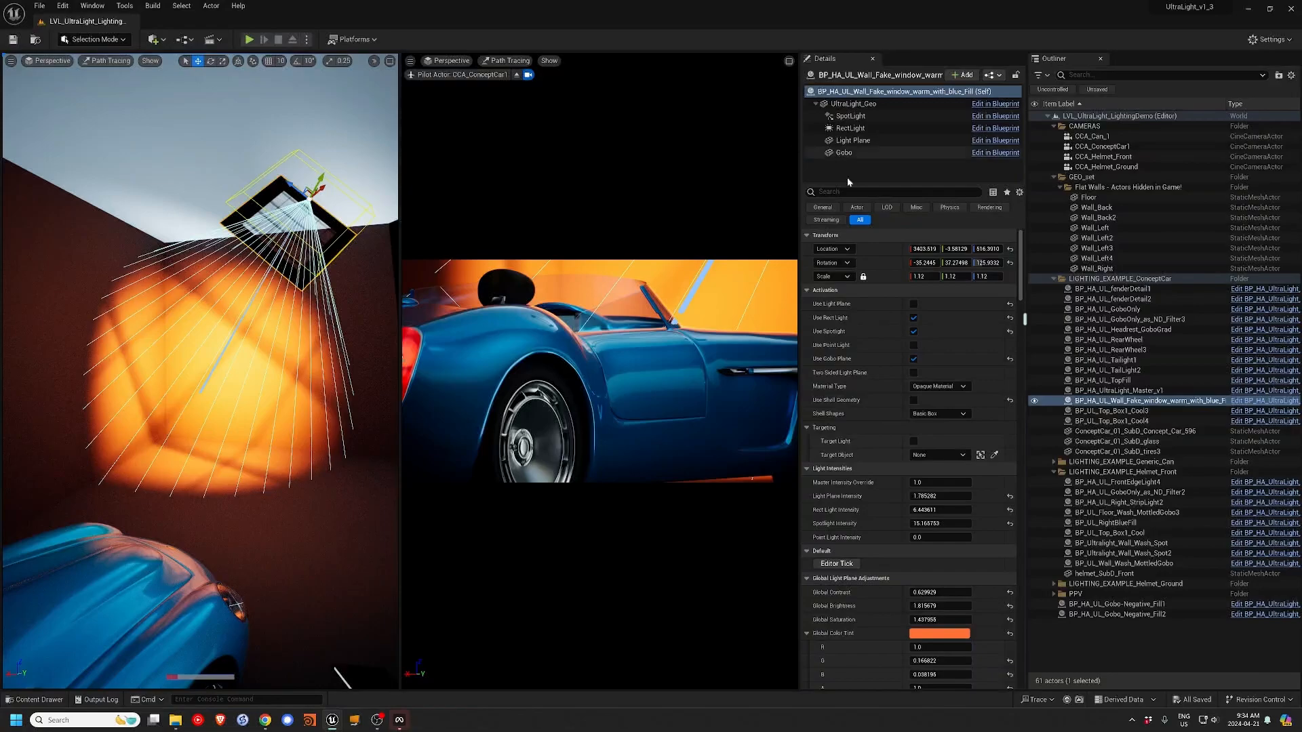
{"action": "left_click", "coordinate": [914, 331]}
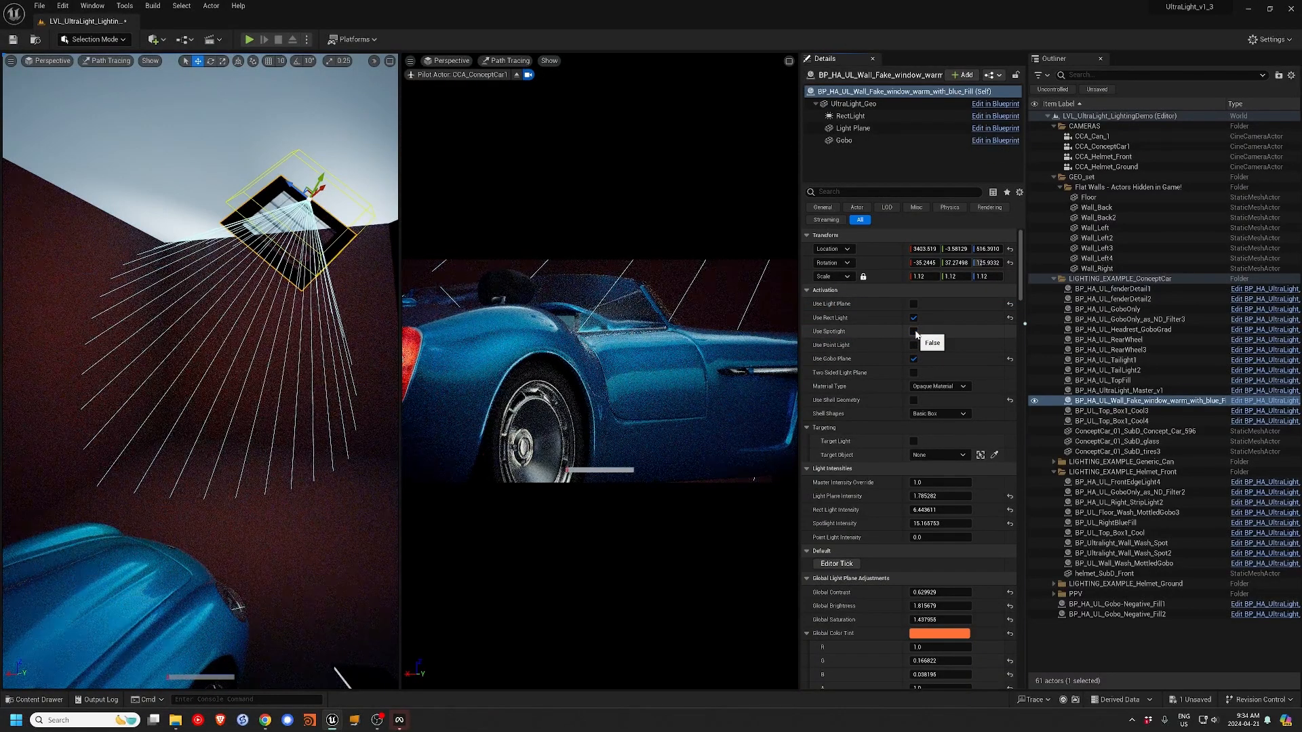
{"action": "left_click", "coordinate": [914, 332]}
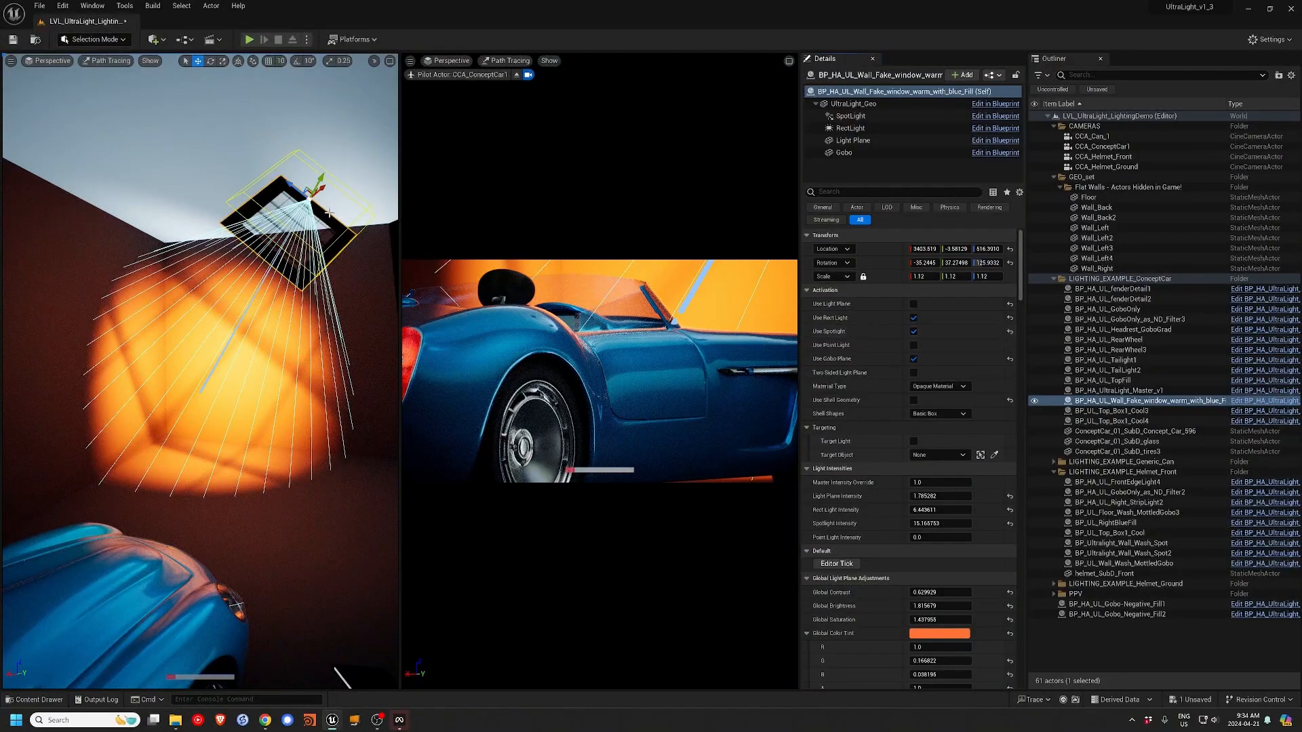
- Toggle the fake-window light's rect light off and on several times to compare its blue fill
{"action": "left_click", "coordinate": [914, 318]}
{"action": "left_click", "coordinate": [914, 318]}
{"action": "left_click", "coordinate": [915, 320]}
{"action": "left_click", "coordinate": [915, 320]}
{"action": "left_click", "coordinate": [915, 320]}
{"action": "left_click", "coordinate": [915, 320]}
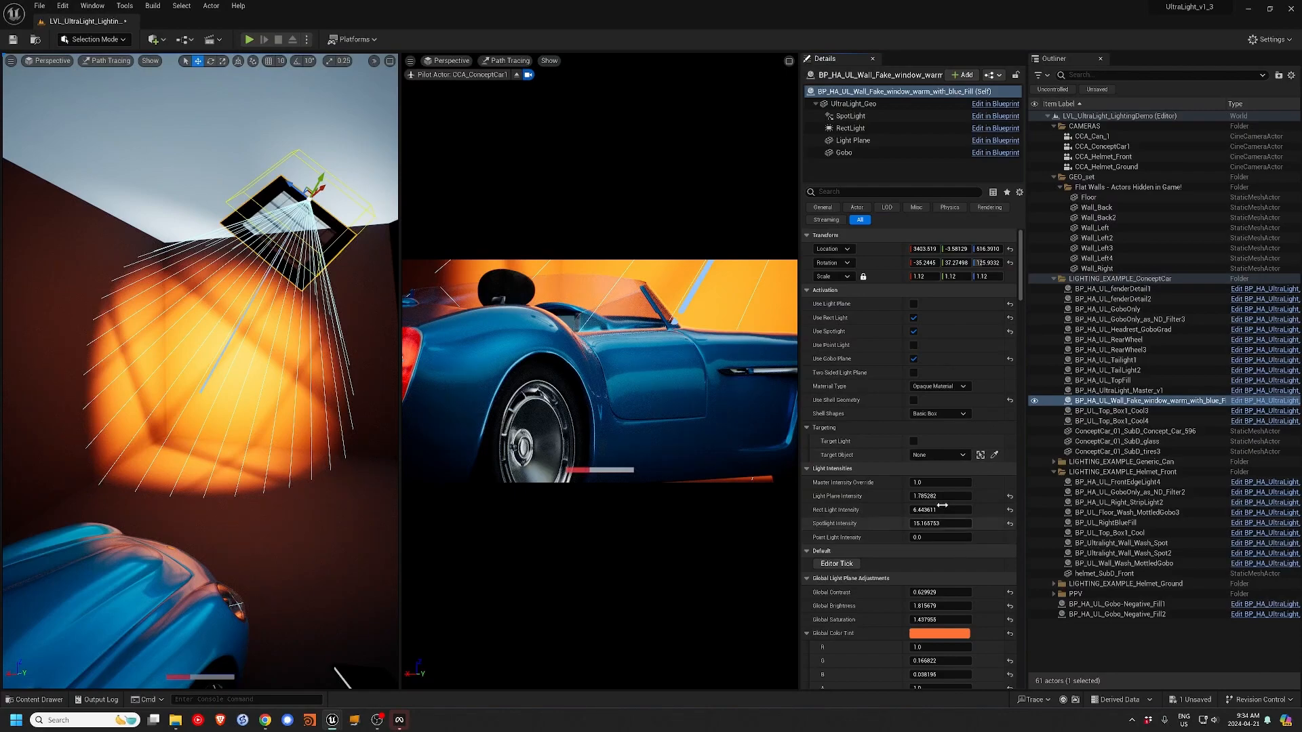
{"action": "scroll", "coordinate": [900, 302], "scroll_direction": "down", "scroll_amount": 2}
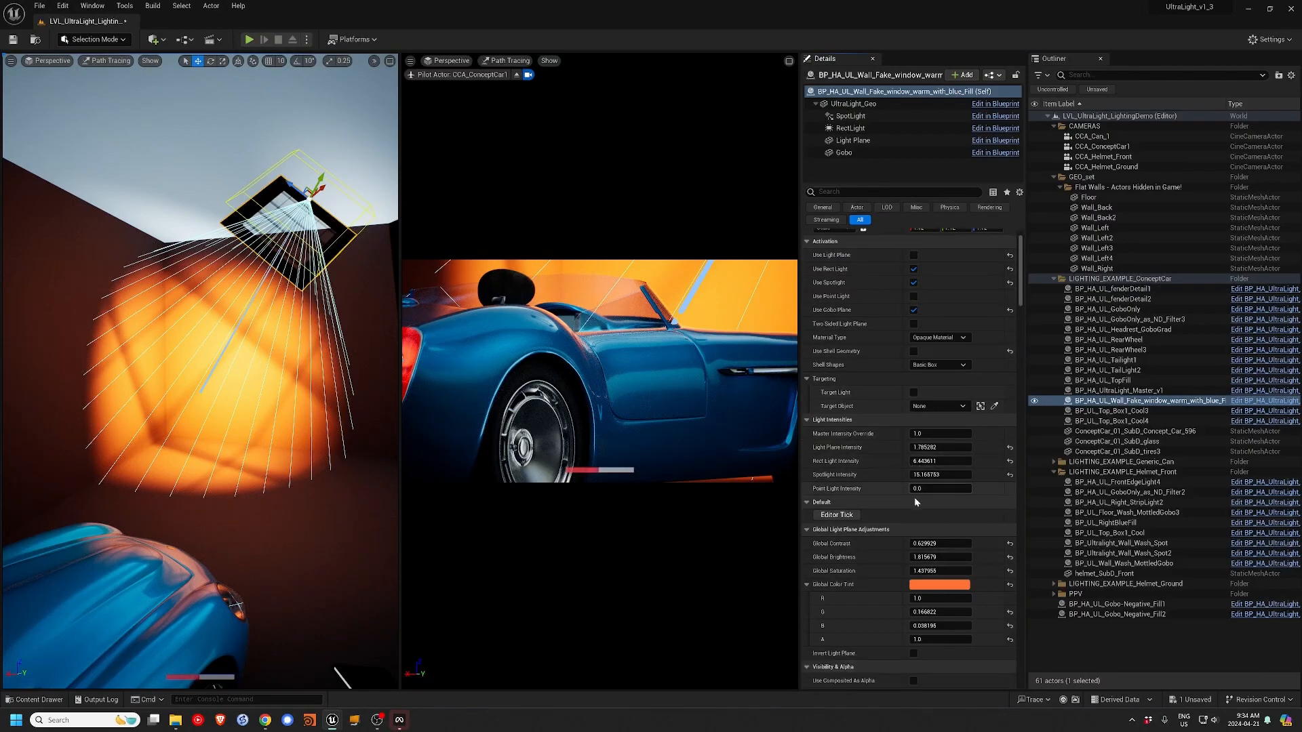
- Collapse the fake-window light's Visibility & Alpha, Shadows and Light Plane settings and review its independent rect, spotlight and point light controls
{"action": "scroll", "coordinate": [852, 519], "scroll_direction": "down", "scroll_amount": 8}
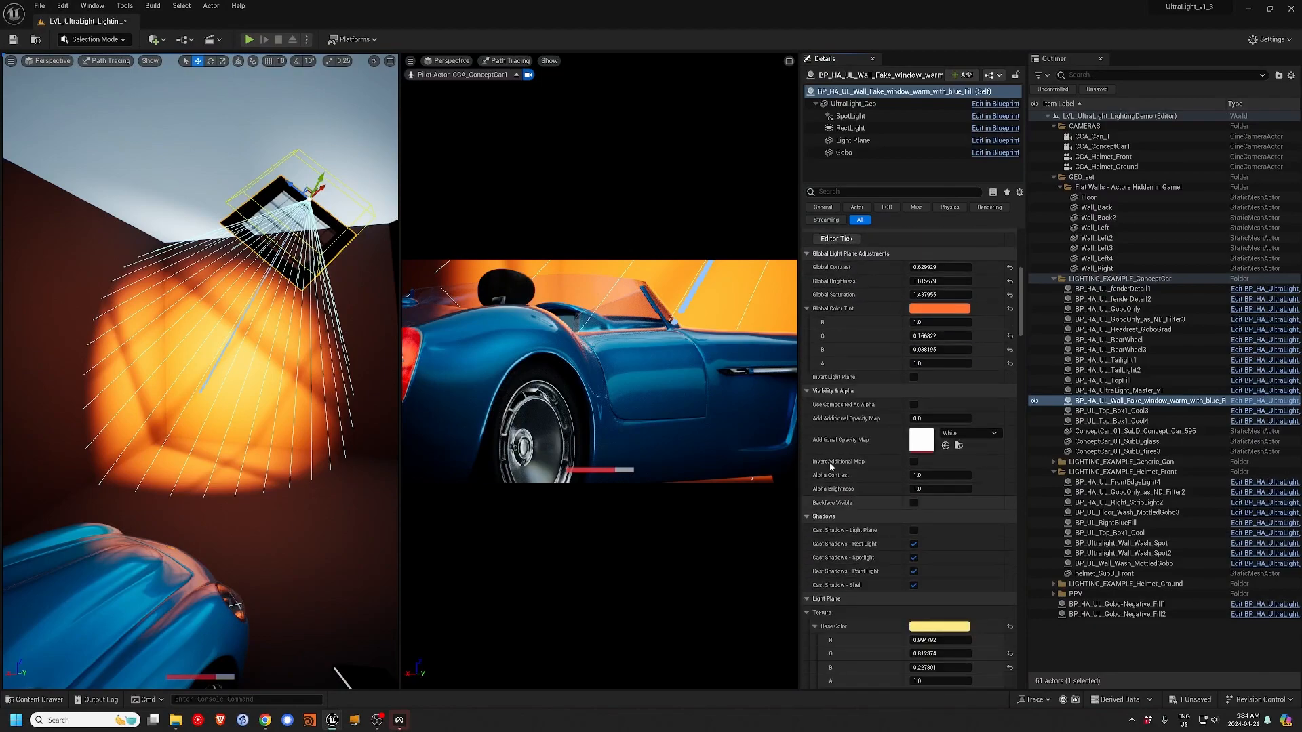
{"action": "left_click", "coordinate": [806, 391]}
{"action": "left_click", "coordinate": [807, 404]}
{"action": "left_click", "coordinate": [807, 418]}
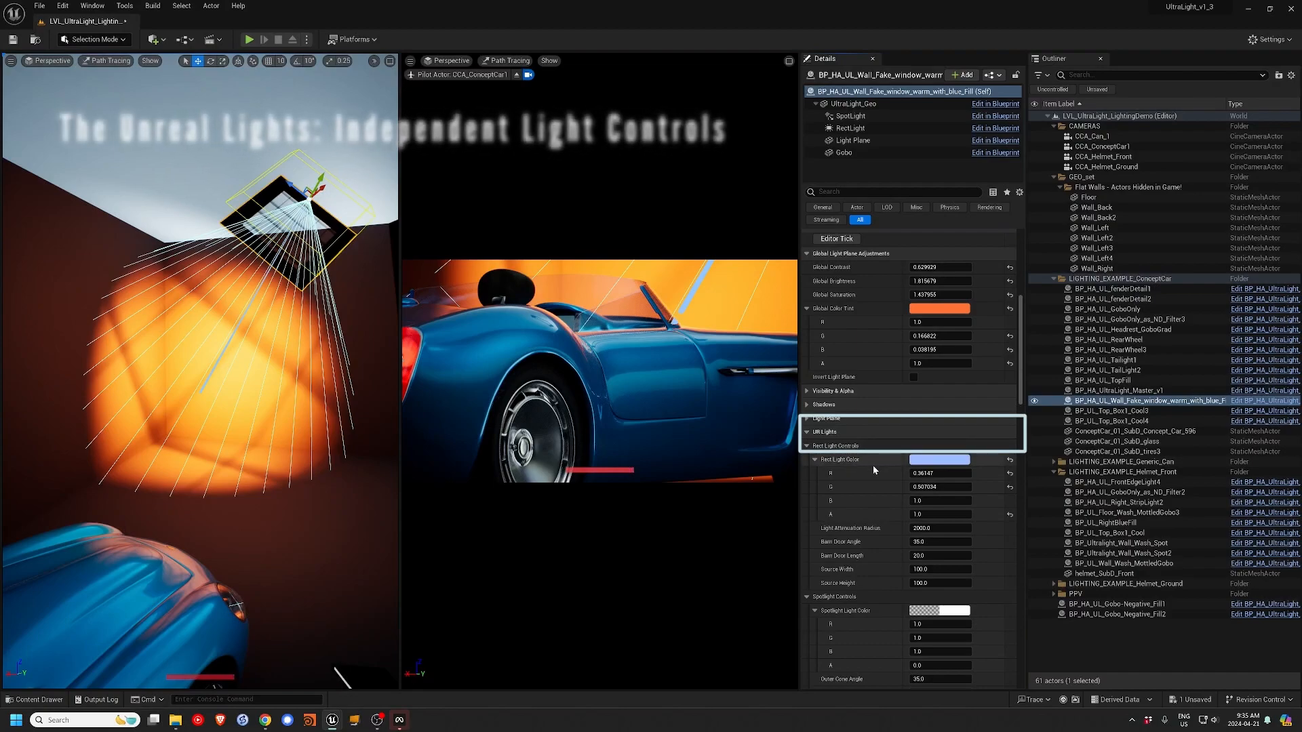
{"action": "scroll", "coordinate": [876, 464], "scroll_direction": "down", "scroll_amount": 2}
{"action": "scroll", "coordinate": [1017, 380], "scroll_direction": "down", "scroll_amount": 3}
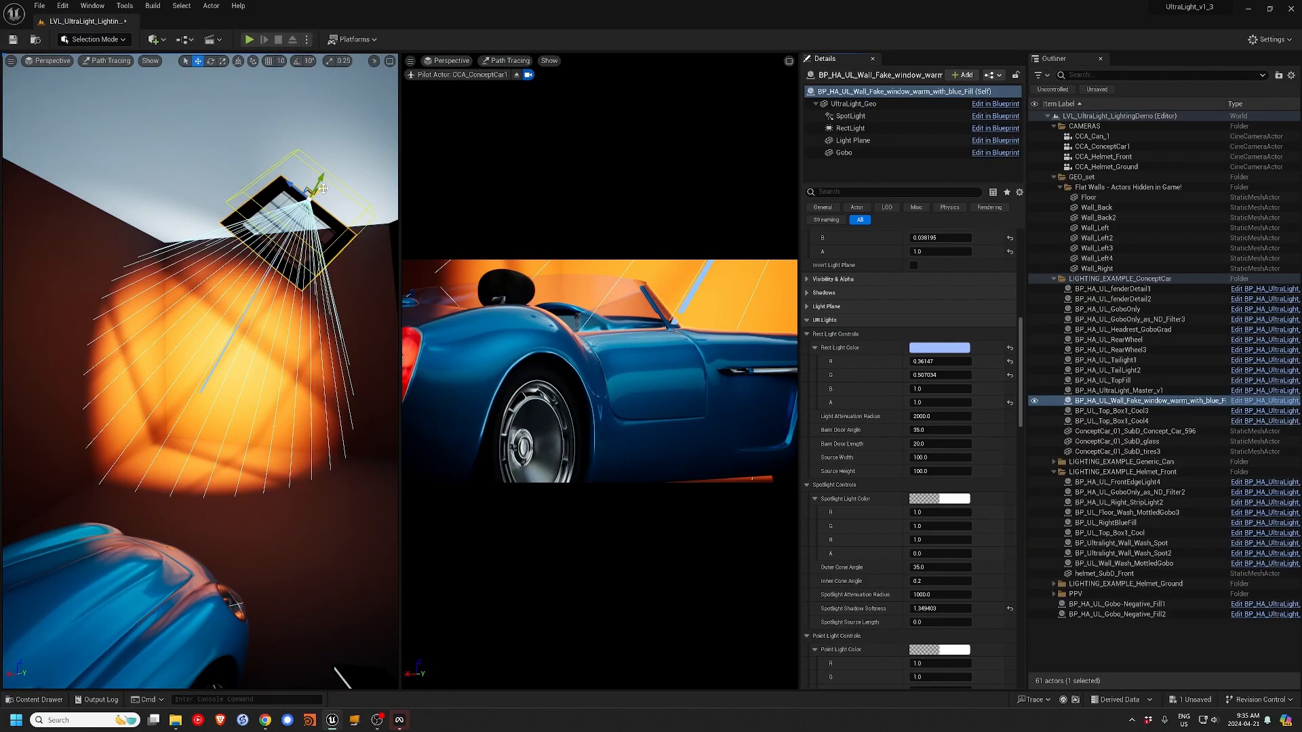
- Try smaller source width and source height values on the fake-window's rect light, then reset both to their defaults
{"action": "mouse_move", "coordinate": [908, 458]}
{"action": "left_mouse_down"}
{"action": "mouse_move", "coordinate": [976, 470]}
{"action": "mouse_move", "coordinate": [907, 458]}
{"action": "mouse_move", "coordinate": [927, 470]}
{"action": "left_mouse_up"}
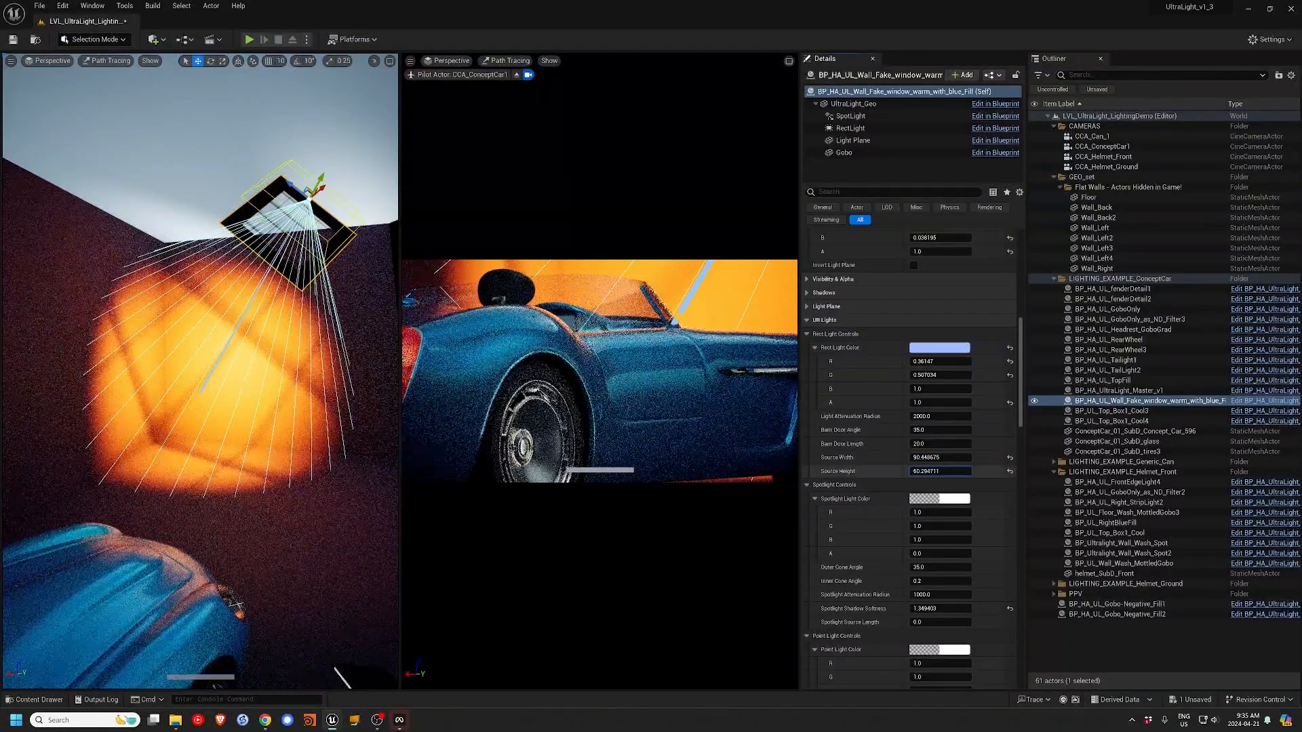
{"action": "left_click", "coordinate": [1011, 459]}
{"action": "left_click", "coordinate": [1010, 472]}
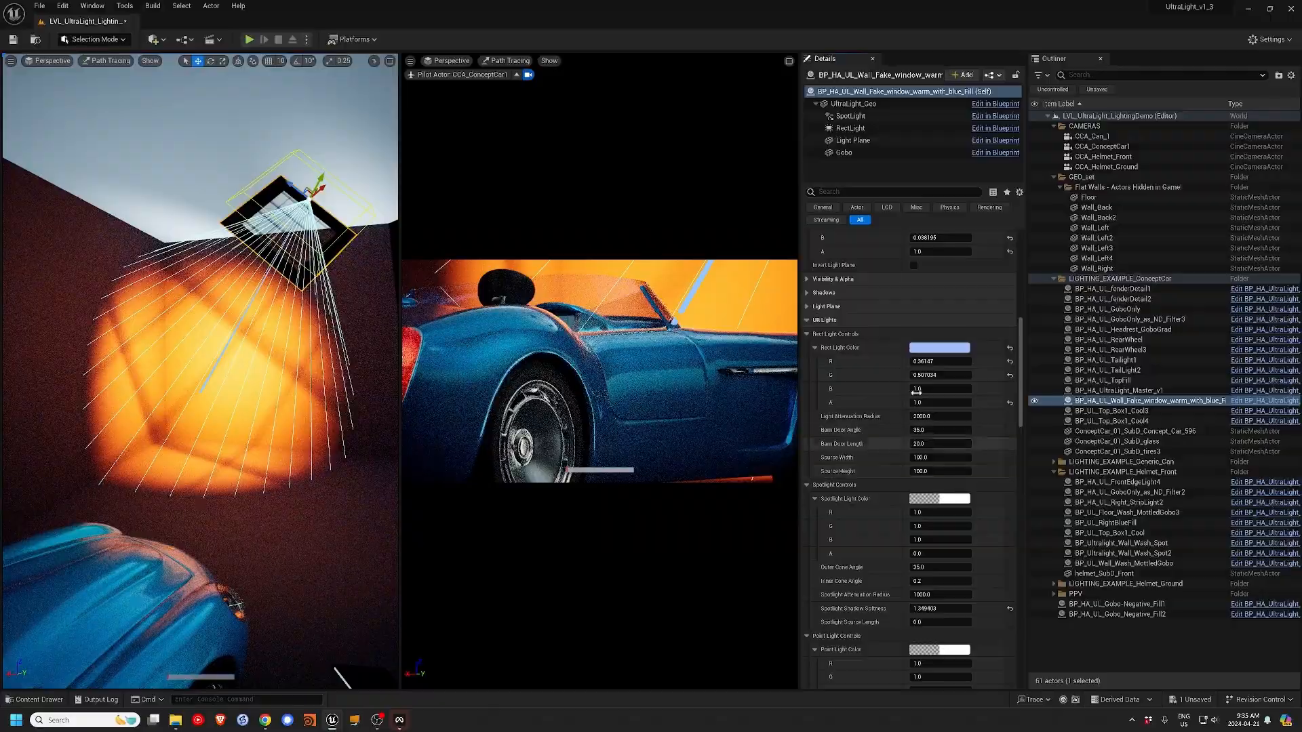
- Change the fake-window's rect light colour to a pale violet-blue
{"action": "left_click", "coordinate": [938, 348]}
{"action": "left_click", "coordinate": [1014, 468]}
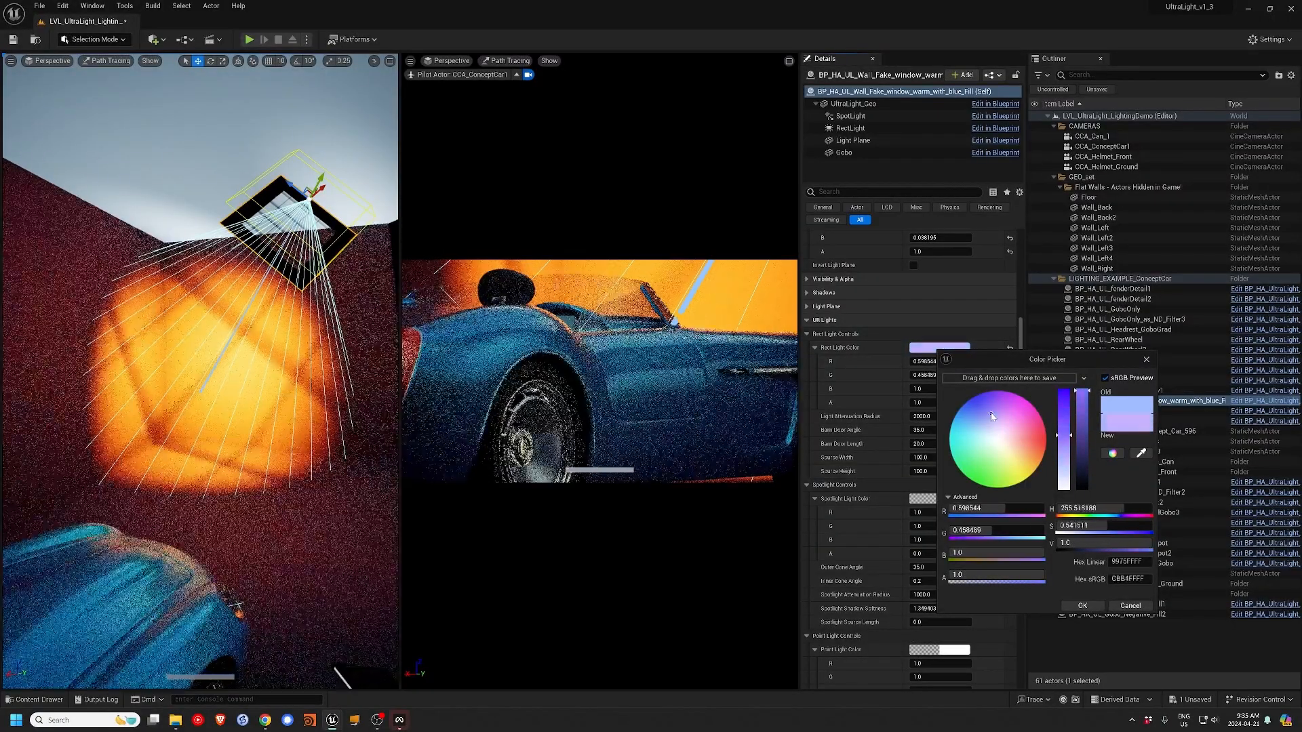
{"action": "left_click", "coordinate": [981, 404]}
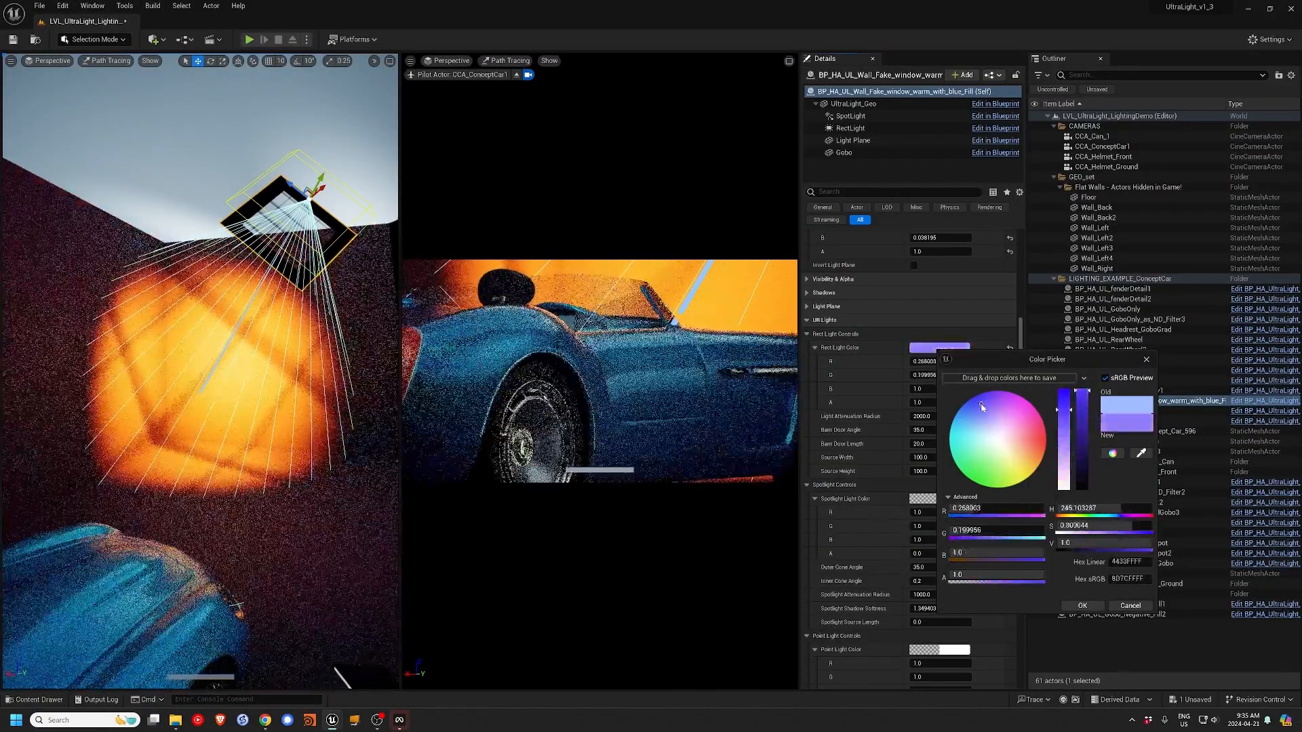
{"action": "left_click_drag", "start_coordinate": [988, 410], "coordinate": [992, 422]}
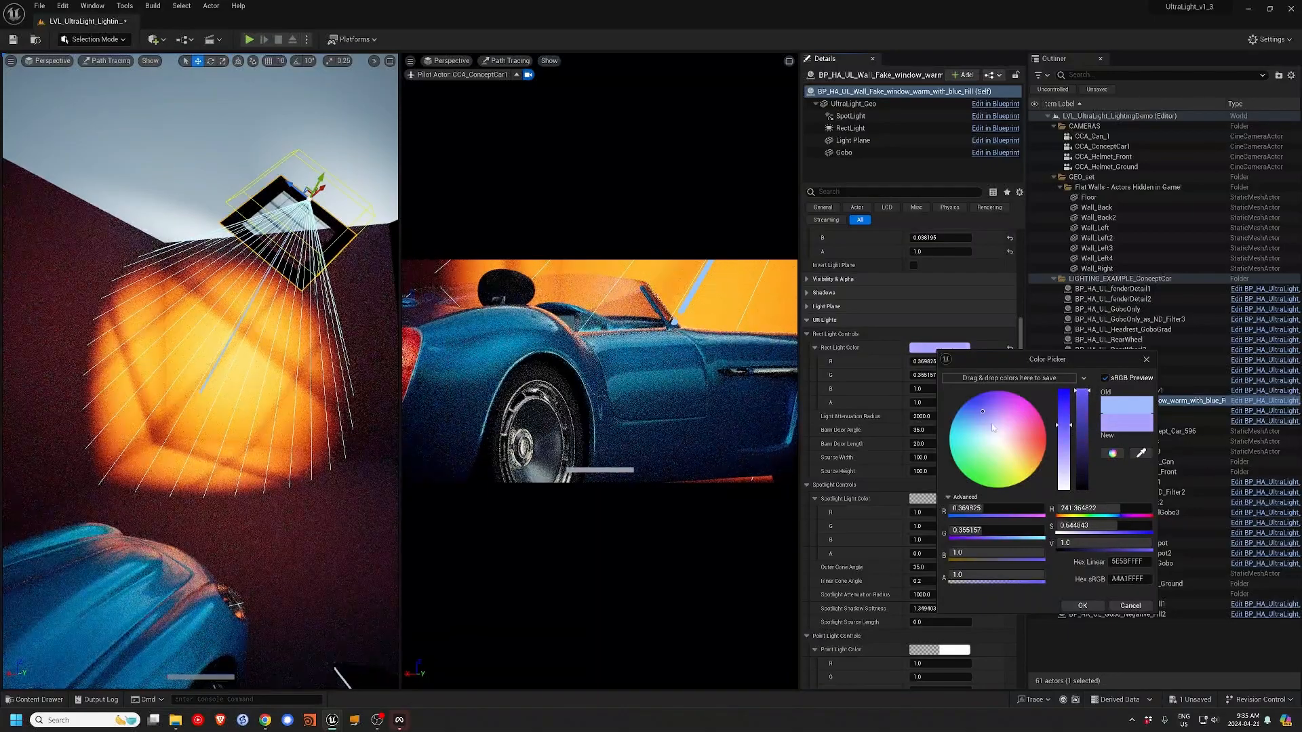
{"action": "left_click", "coordinate": [1083, 606]}
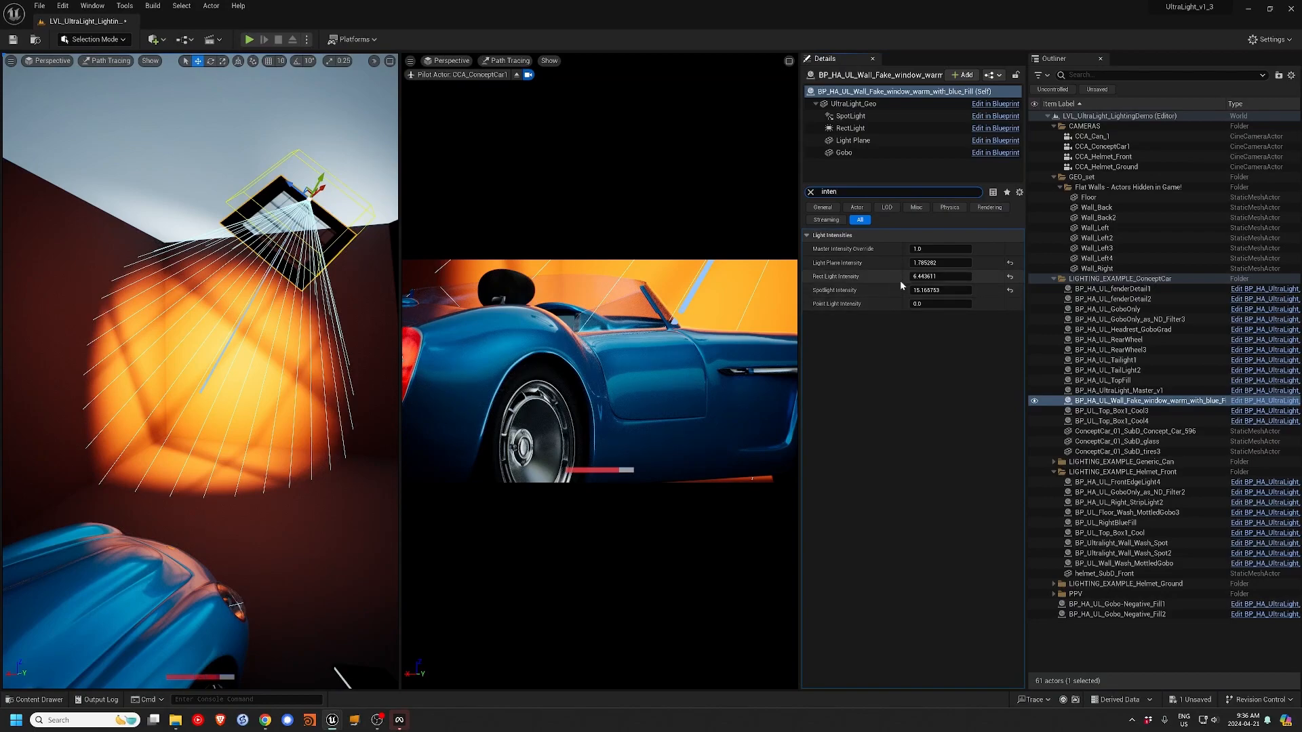
- Test the fake-window's rect light intensity at 0 and then at 1
{"action": "mouse_move", "coordinate": [937, 276]}
{"action": "left_mouse_down"}
{"action": "mouse_move", "coordinate": [960, 276]}
{"action": "mouse_move", "coordinate": [941, 276]}
{"action": "left_mouse_up"}
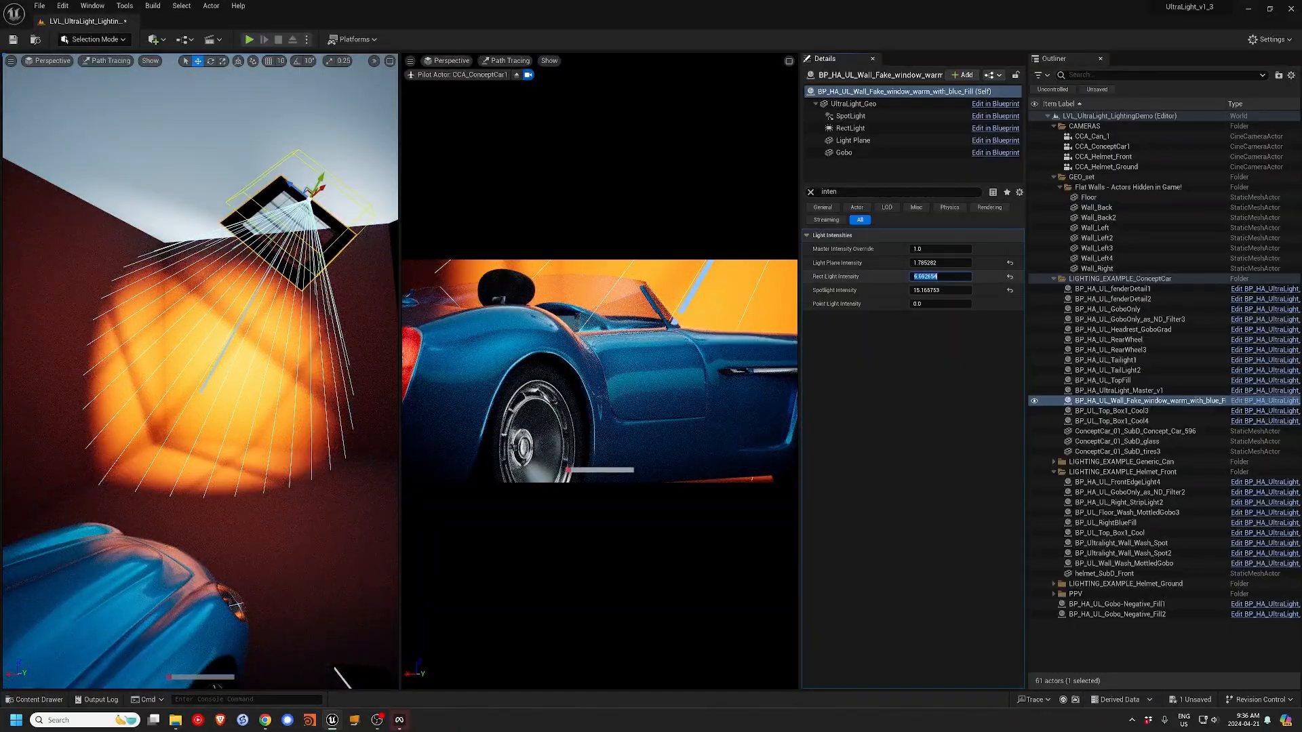
{"action": "type", "text": "0"}
{"action": "key", "text": "Return"}
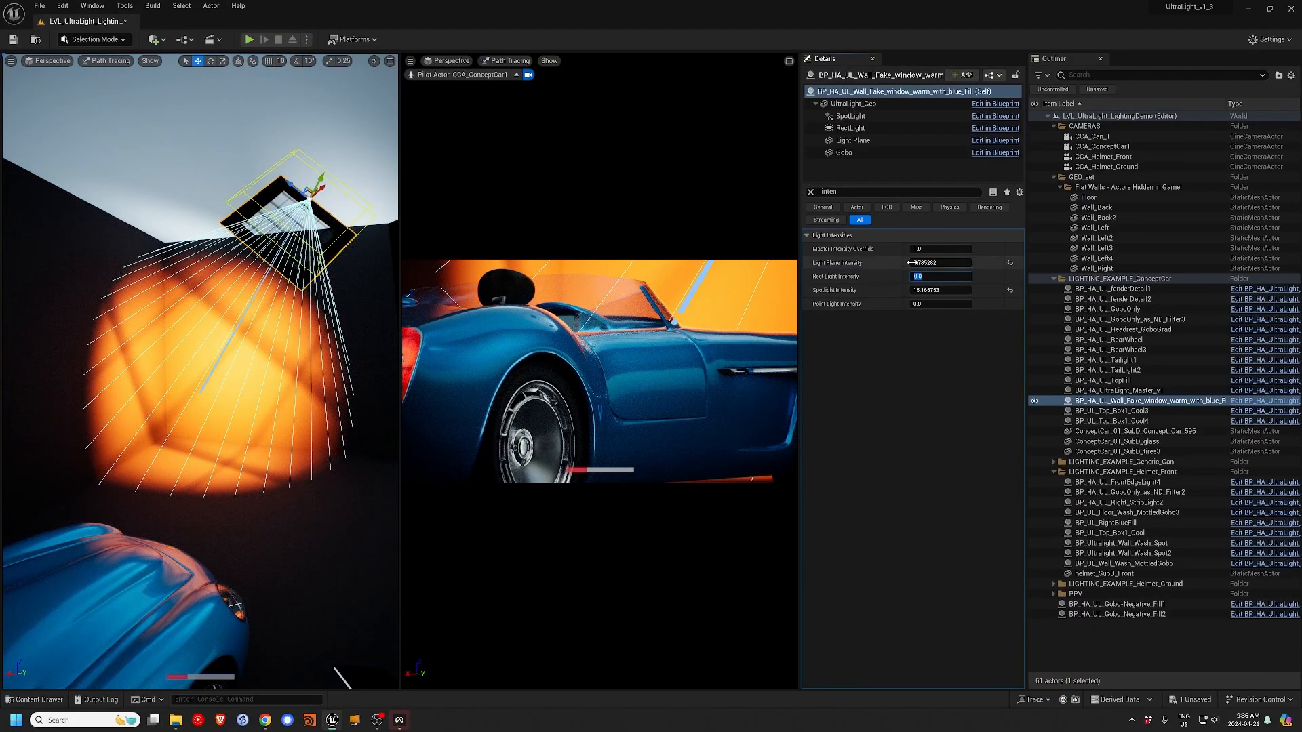
{"action": "type", "text": "1"}
{"action": "key", "text": "Return"}
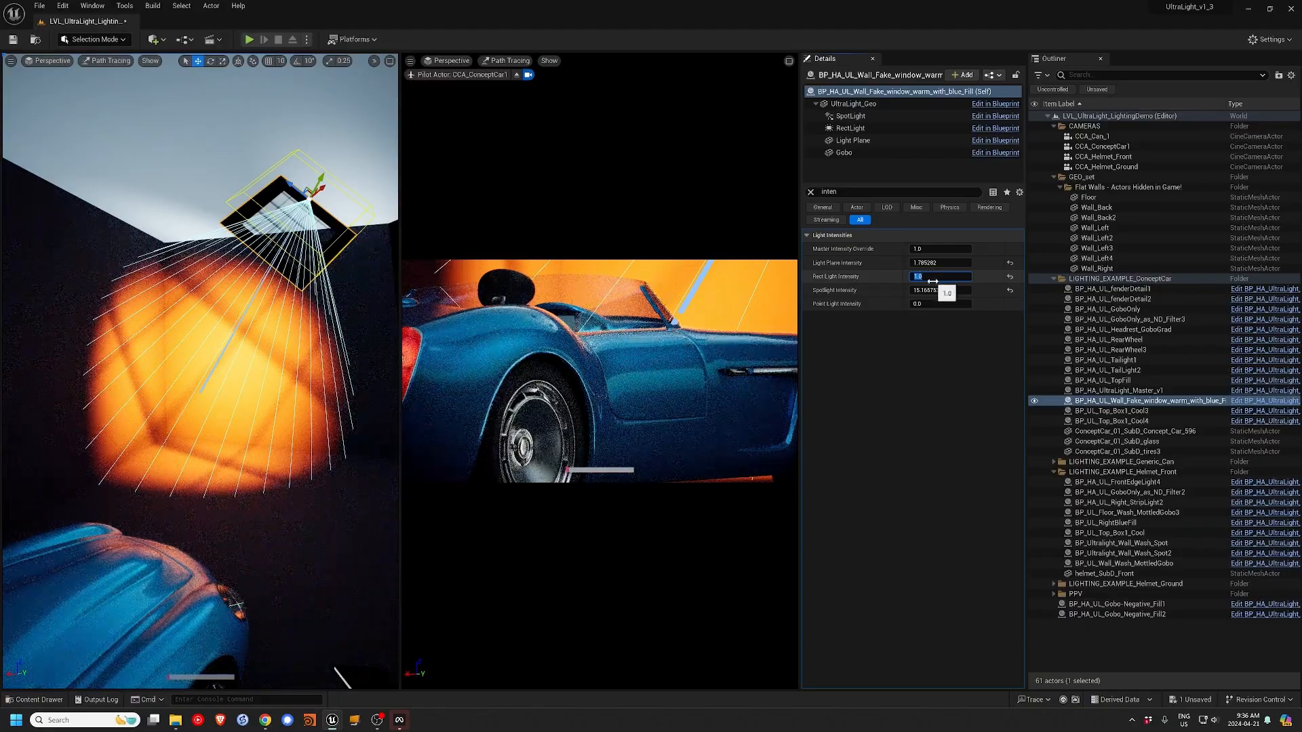
- Raise the rect light intensity to about 3.6 and move the fake-window light slightly sideways
{"action": "left_click_drag", "start_coordinate": [909, 277], "coordinate": [959, 277]}
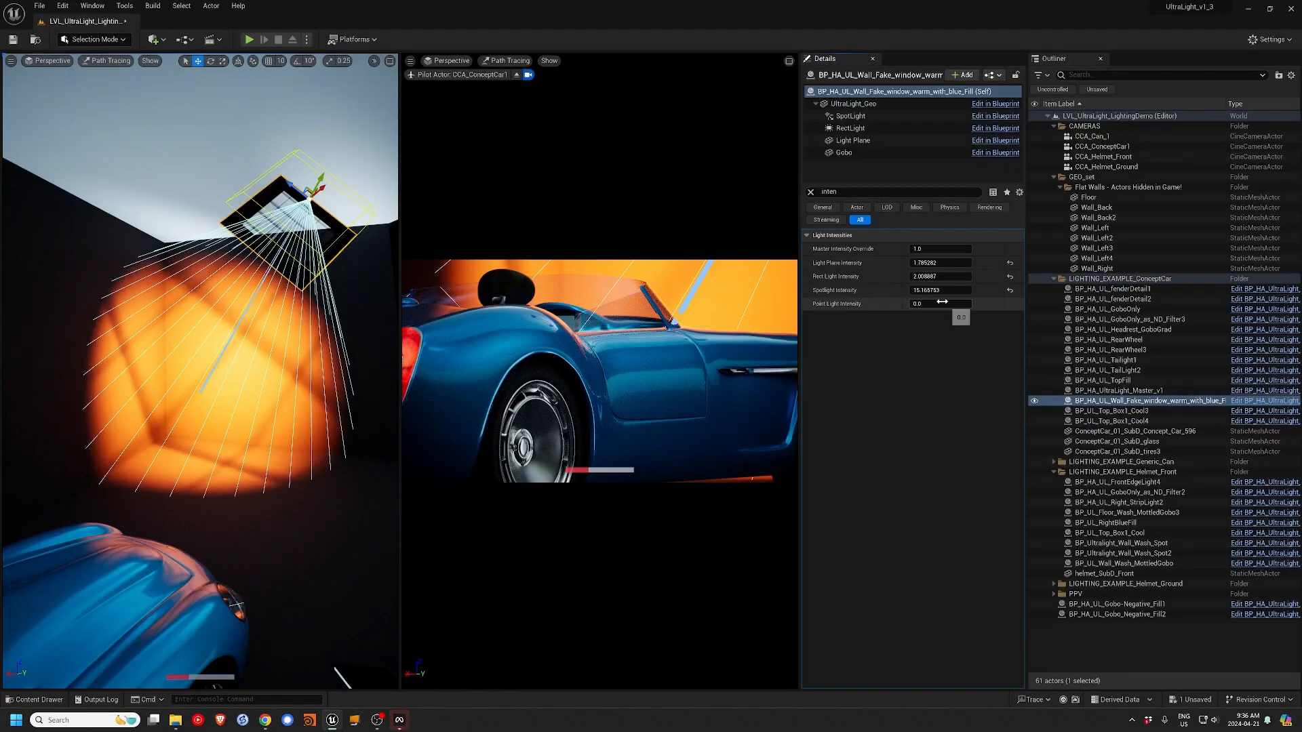
{"action": "mouse_move", "coordinate": [924, 276]}
{"action": "left_mouse_down"}
{"action": "mouse_move", "coordinate": [968, 276]}
{"action": "mouse_move", "coordinate": [920, 276]}
{"action": "left_mouse_up"}
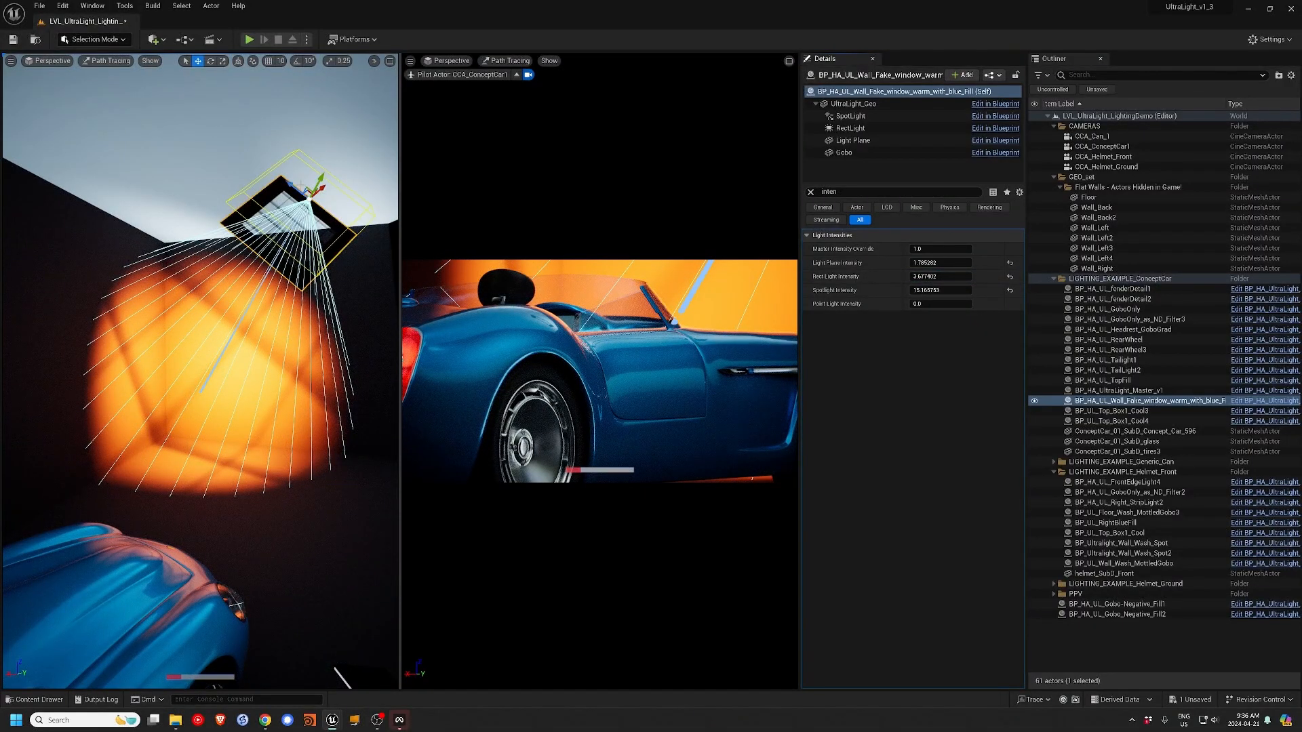
{"action": "mouse_move", "coordinate": [291, 186]}
{"action": "left_mouse_down"}
{"action": "mouse_move", "coordinate": [274, 175]}
{"action": "mouse_move", "coordinate": [324, 202]}
{"action": "left_mouse_up"}
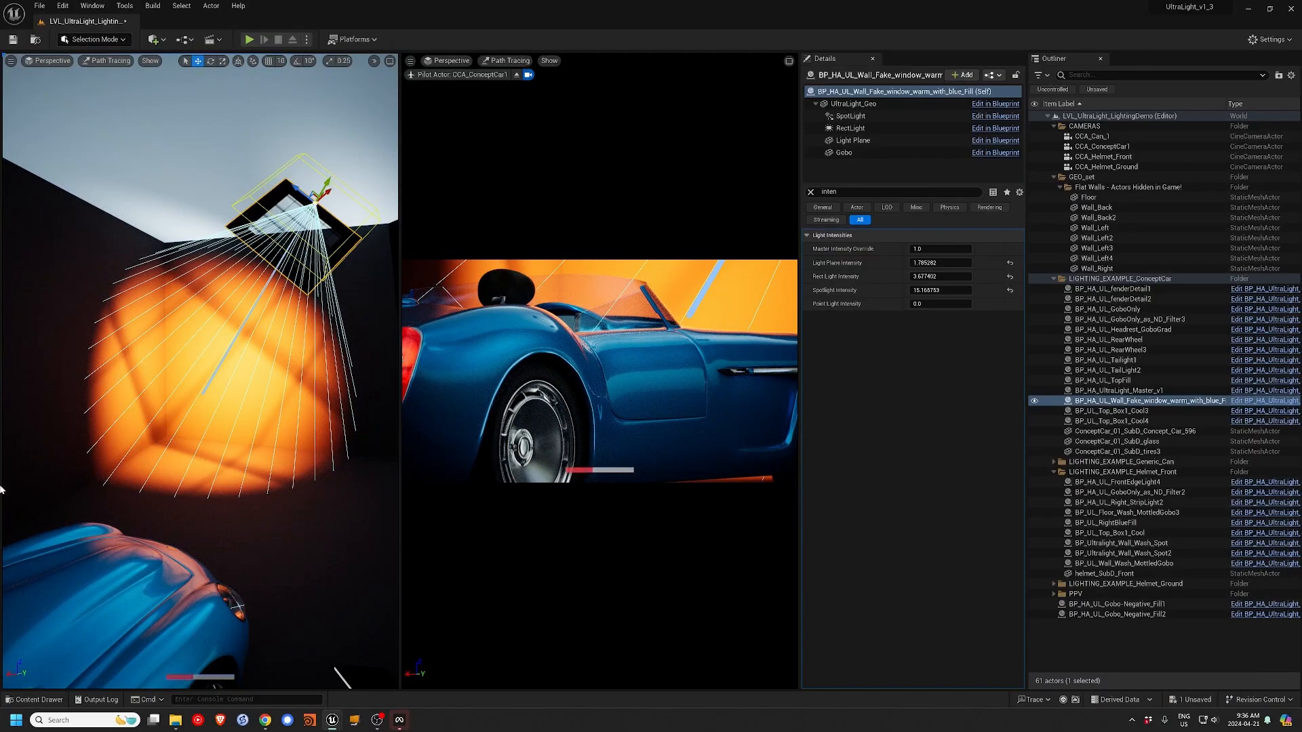
- Select the bright headrest gobo panel beyond the blue car
{"action": "right_click_drag", "start_coordinate": [83, 487], "coordinate": [156, 522]}
{"action": "right_click_drag", "start_coordinate": [341, 228], "coordinate": [345, 228]}
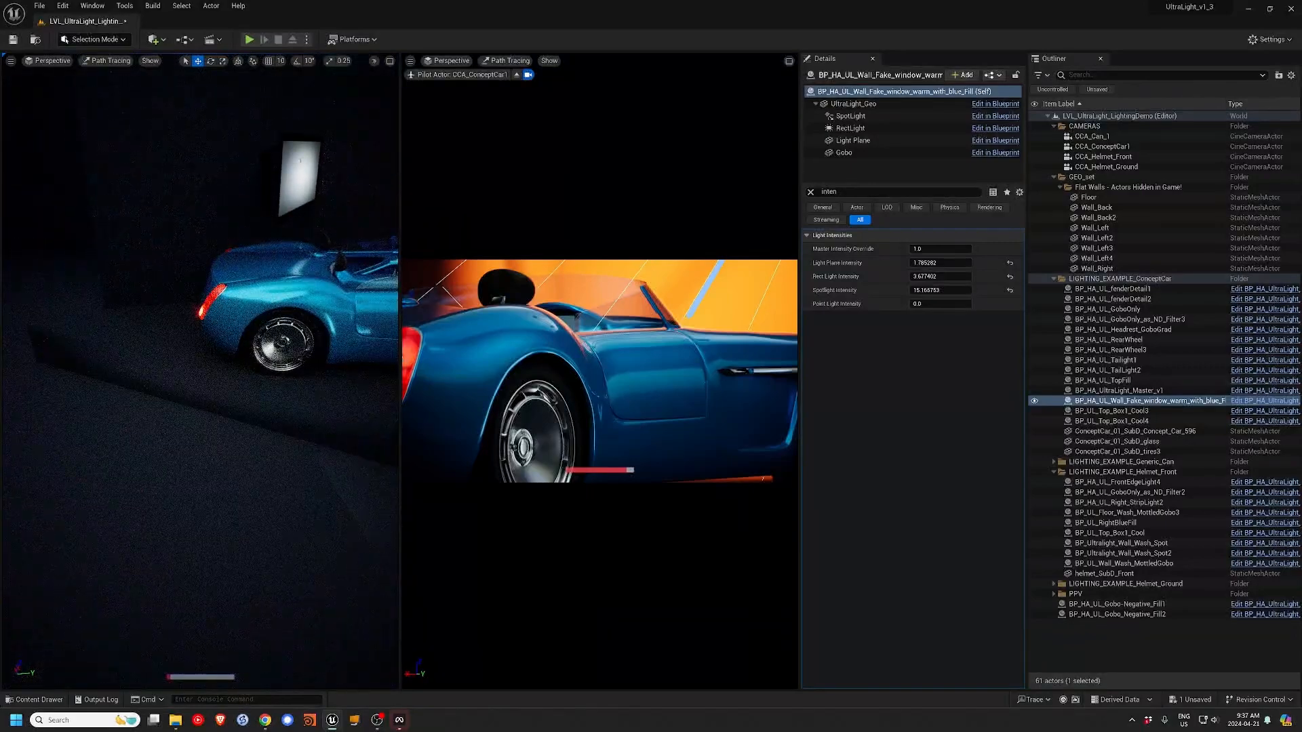
{"action": "left_click", "coordinate": [298, 175]}
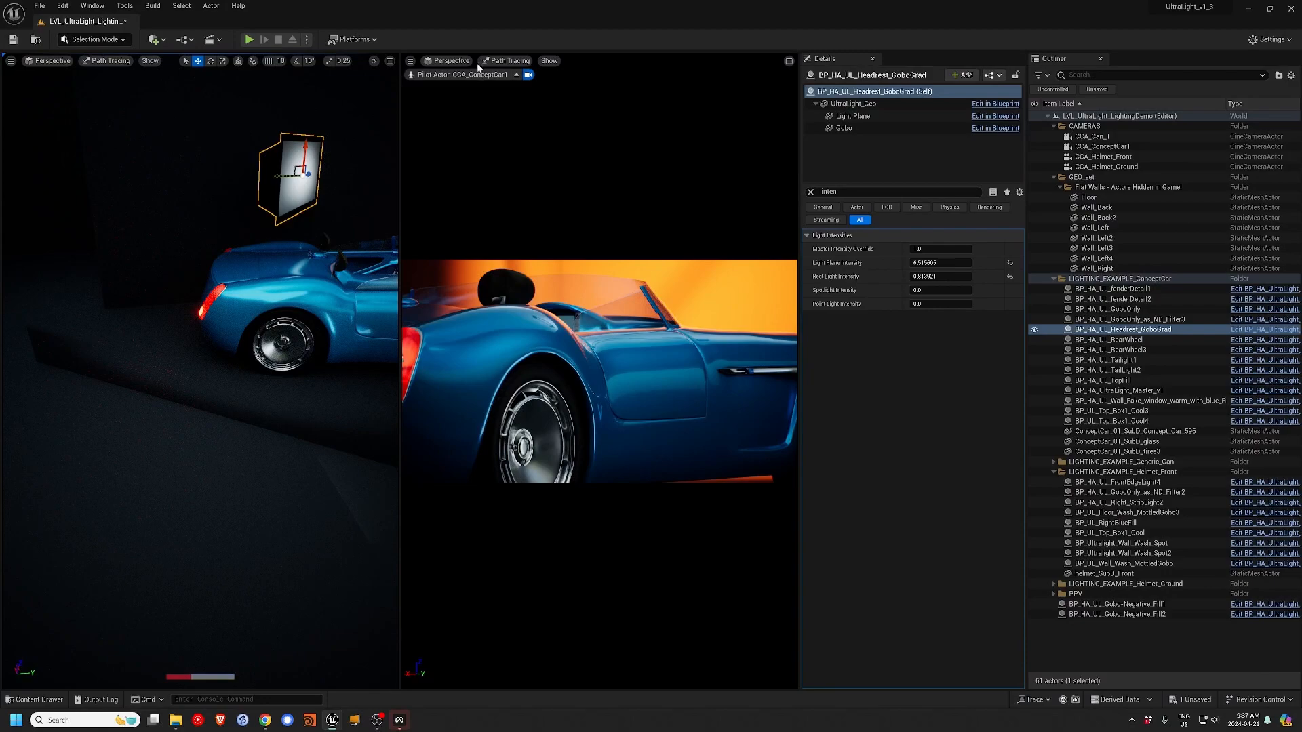
- Switch the piloted camera view to the CCA_Can_1 camera
{"action": "left_click", "coordinate": [502, 61]}
{"action": "left_click", "coordinate": [448, 60]}
{"action": "left_click", "coordinate": [448, 60]}
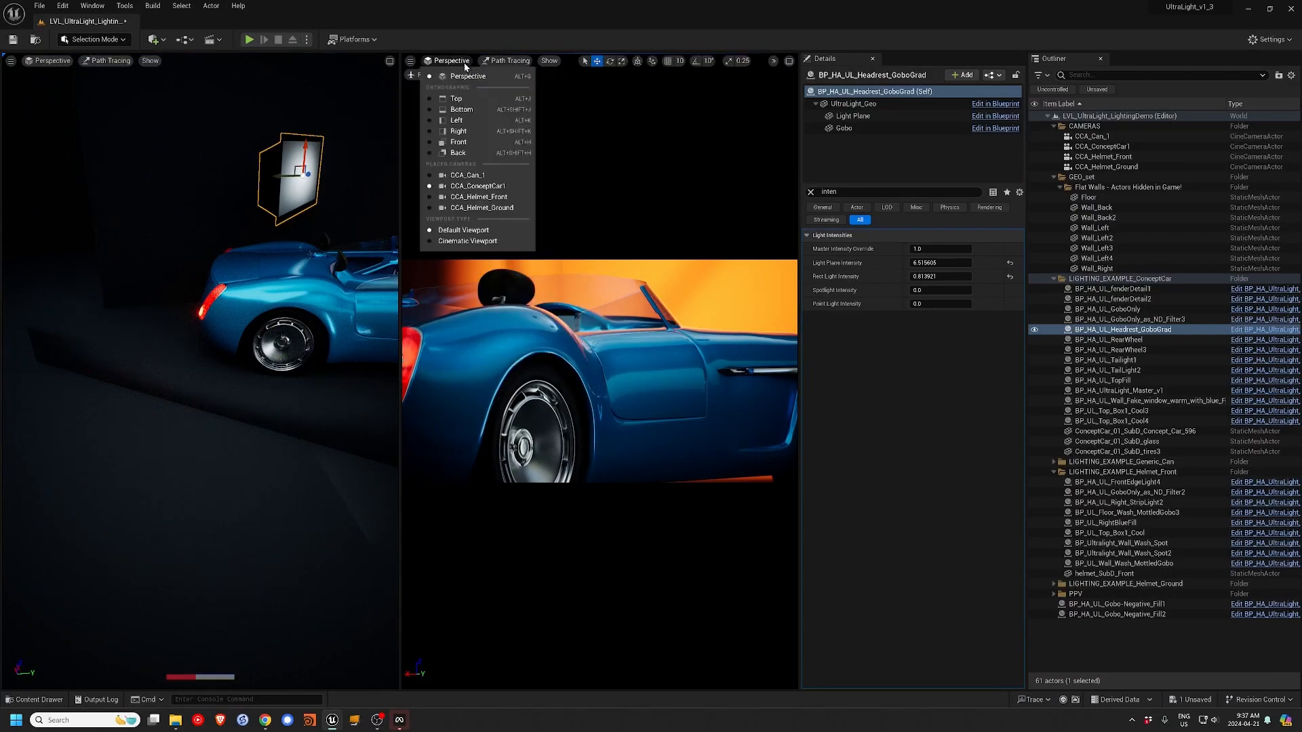
{"action": "left_click", "coordinate": [471, 174]}
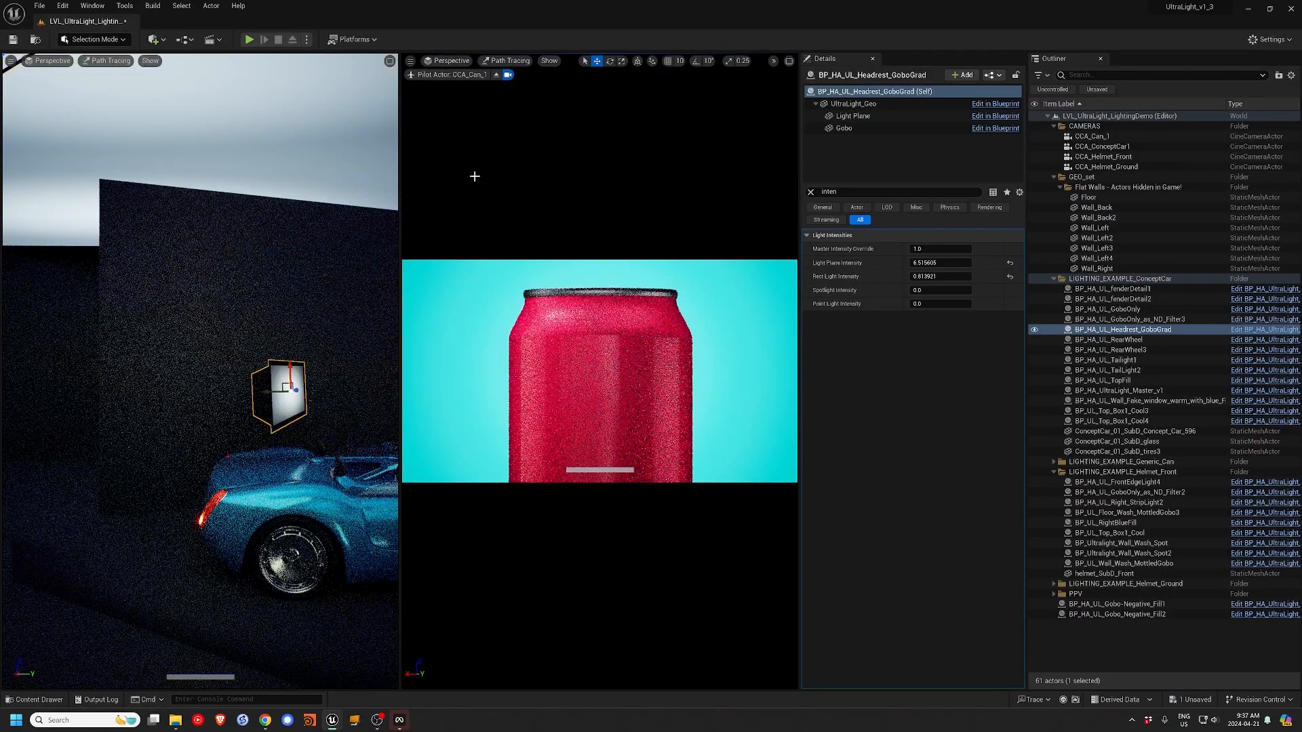
- Select the can's BP_HA_UL_Front_Highlight light, focus on it and examine the surrounding light setup
{"action": "left_click", "coordinate": [598, 434]}
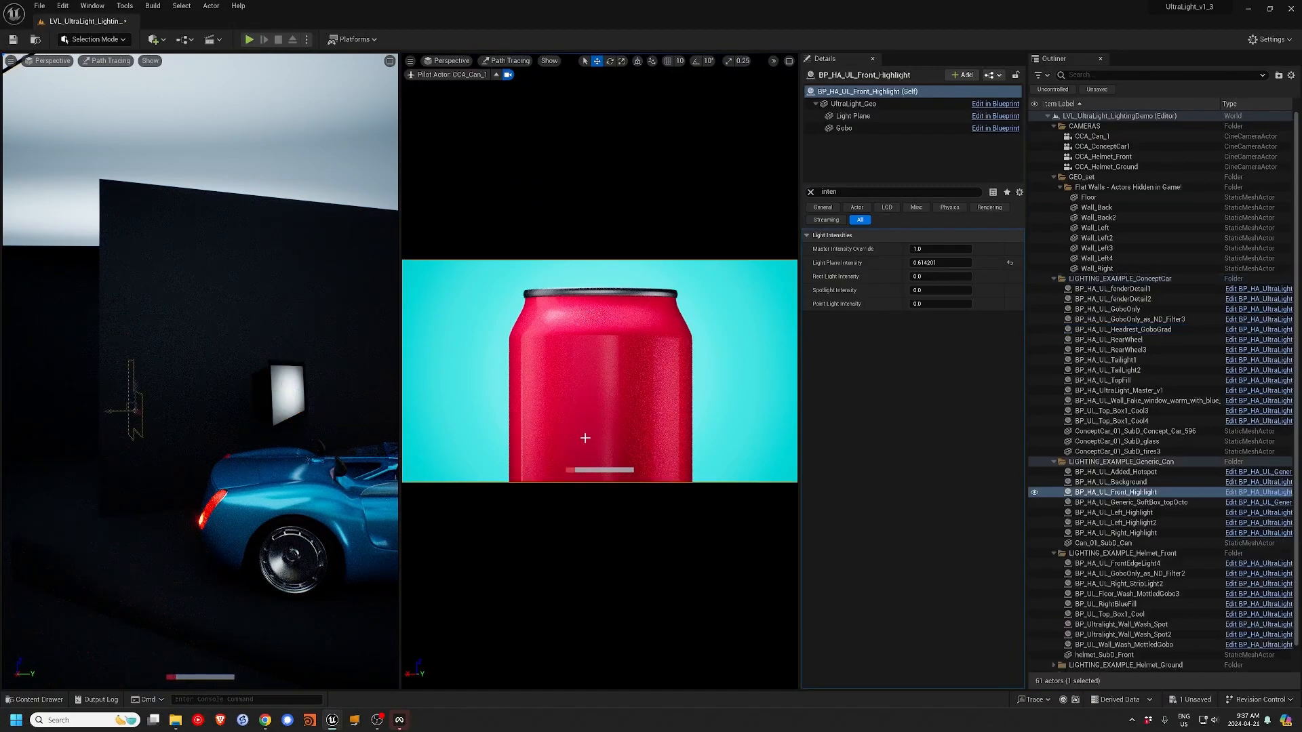
{"action": "key", "text": "f"}
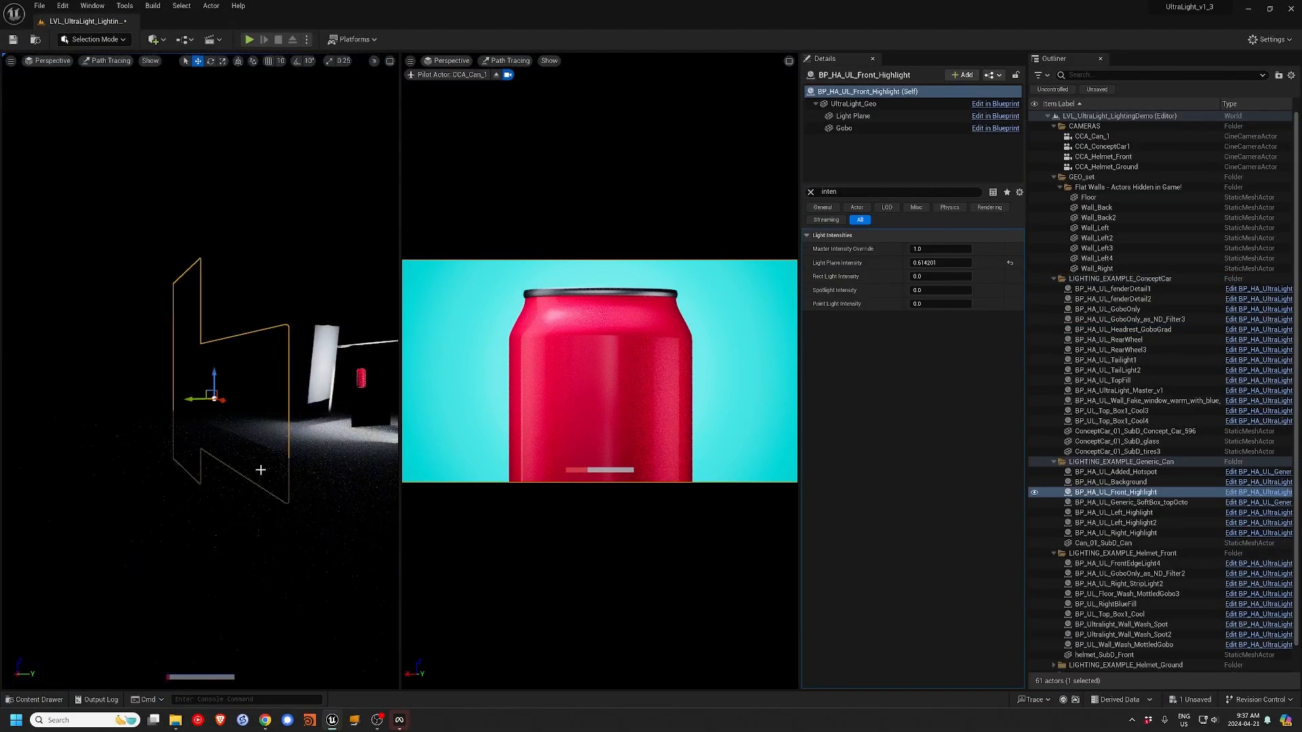
{"action": "mouse_move", "coordinate": [265, 477]}
{"action": "left_mouse_down", "text": "alt"}
{"action": "mouse_move", "coordinate": [136, 519]}
{"action": "mouse_move", "coordinate": [68, 481]}
{"action": "mouse_move", "coordinate": [92, 492]}
{"action": "left_mouse_up", "text": "alt"}
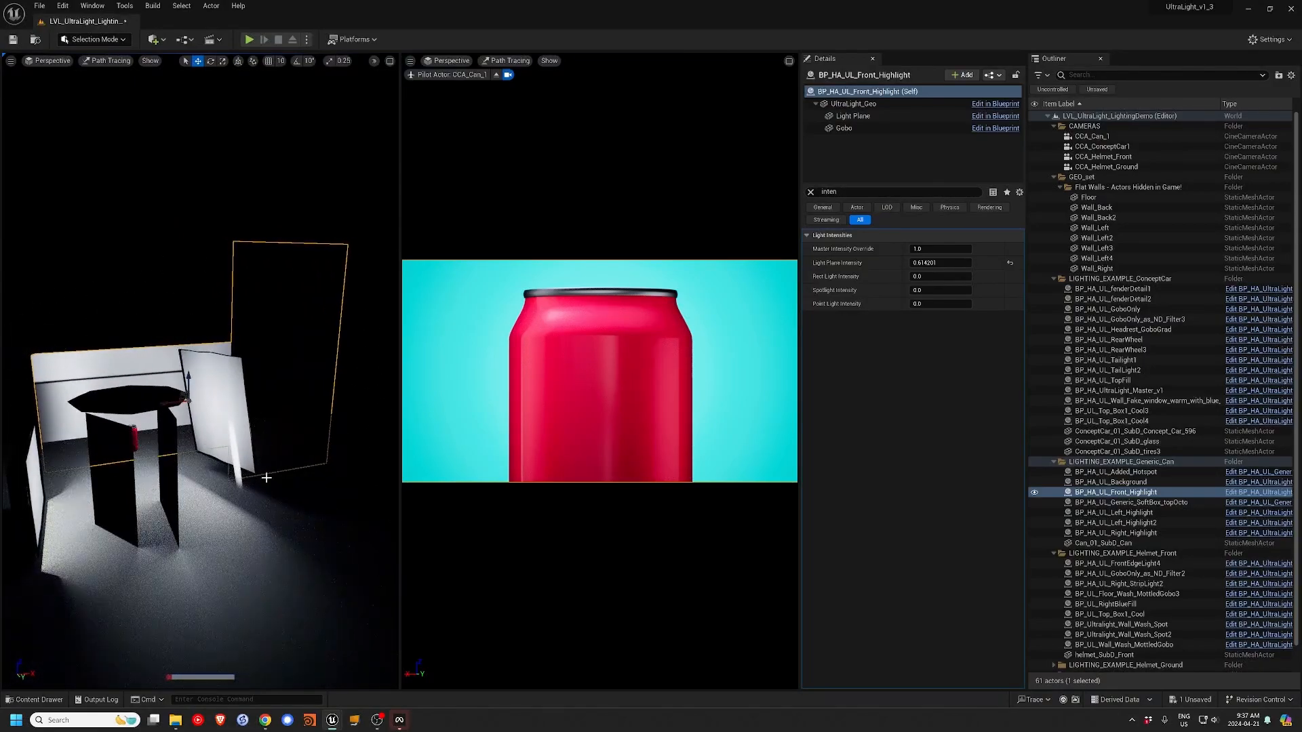
{"action": "mouse_move", "coordinate": [270, 476]}
{"action": "left_mouse_down", "text": "alt"}
{"action": "mouse_move", "coordinate": [157, 461]}
{"action": "mouse_move", "coordinate": [189, 464]}
{"action": "left_mouse_up", "text": "alt"}
- Select the octagonal top softbox, then the BP_HA_UL_Added_Hotspot beneath it, and toggle the hotspot's visibility to compare its effect on the can
{"action": "left_click", "coordinate": [252, 243]}
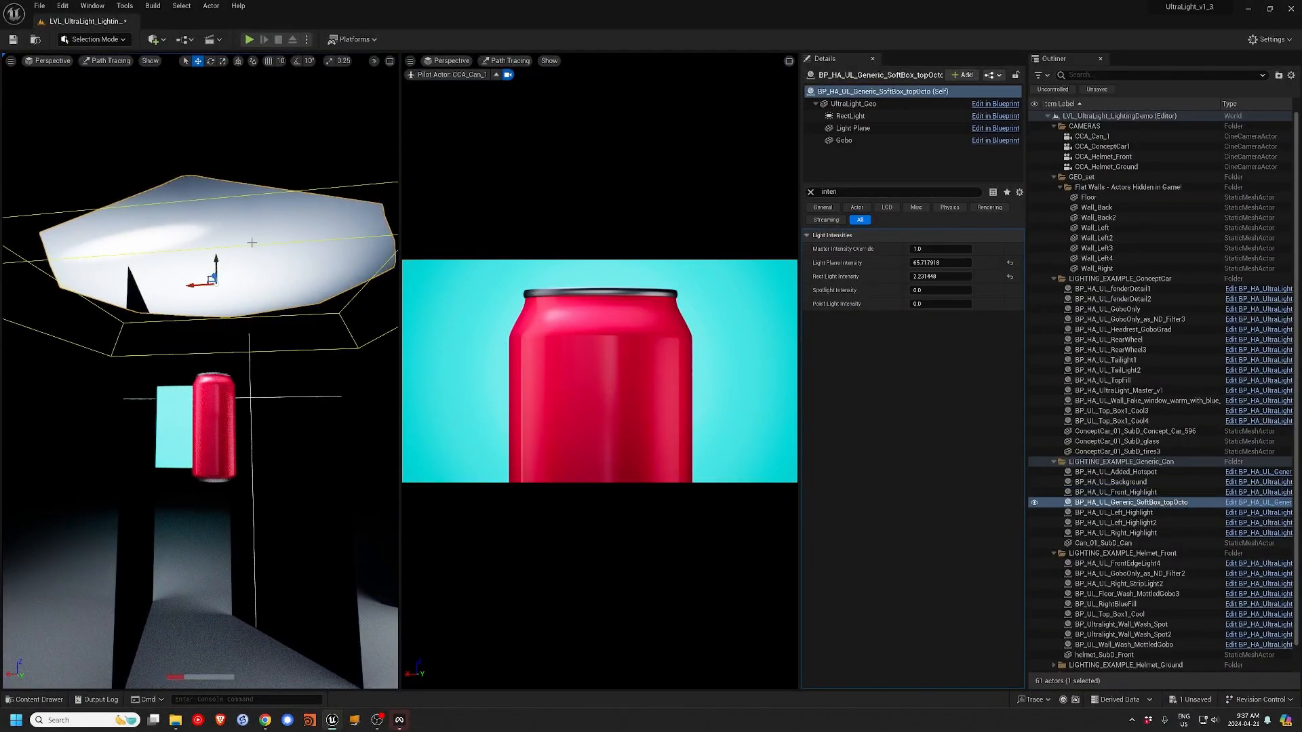
{"action": "left_click", "coordinate": [160, 241]}
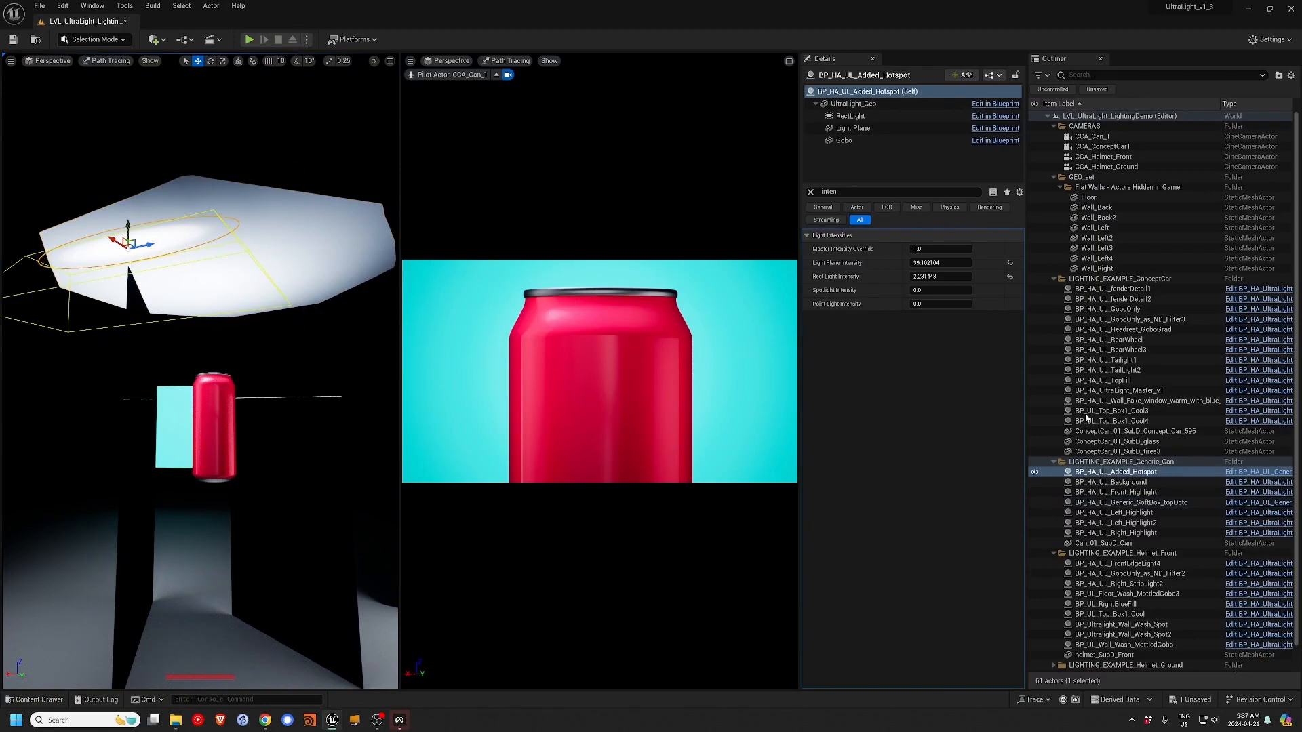
{"action": "left_click", "coordinate": [1035, 473]}
{"action": "left_click", "coordinate": [1036, 472]}
{"action": "left_click", "coordinate": [1035, 473]}
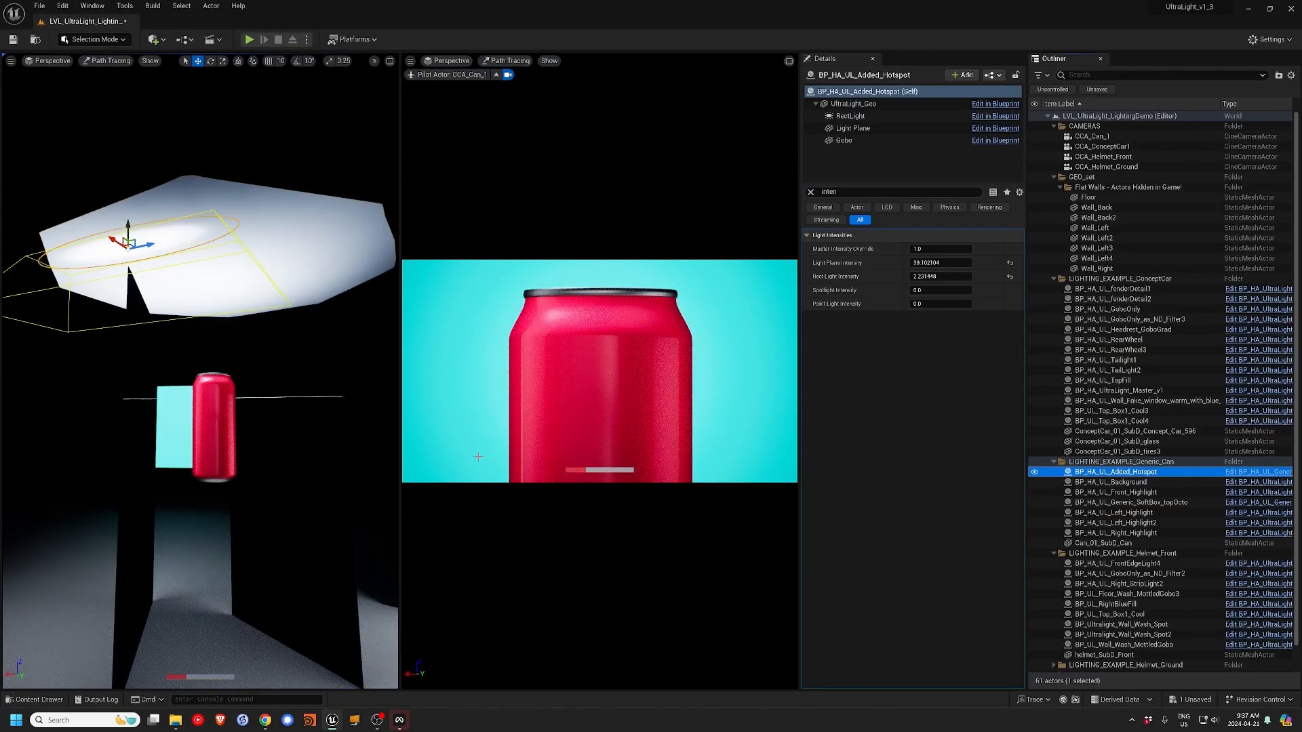
- Select the narrow BP_HA_UL_Left_Highlight2 strip light and hide and show it to compare the can's edge highlight
{"action": "middle_click_drag", "start_coordinate": [278, 515], "coordinate": [268, 515]}
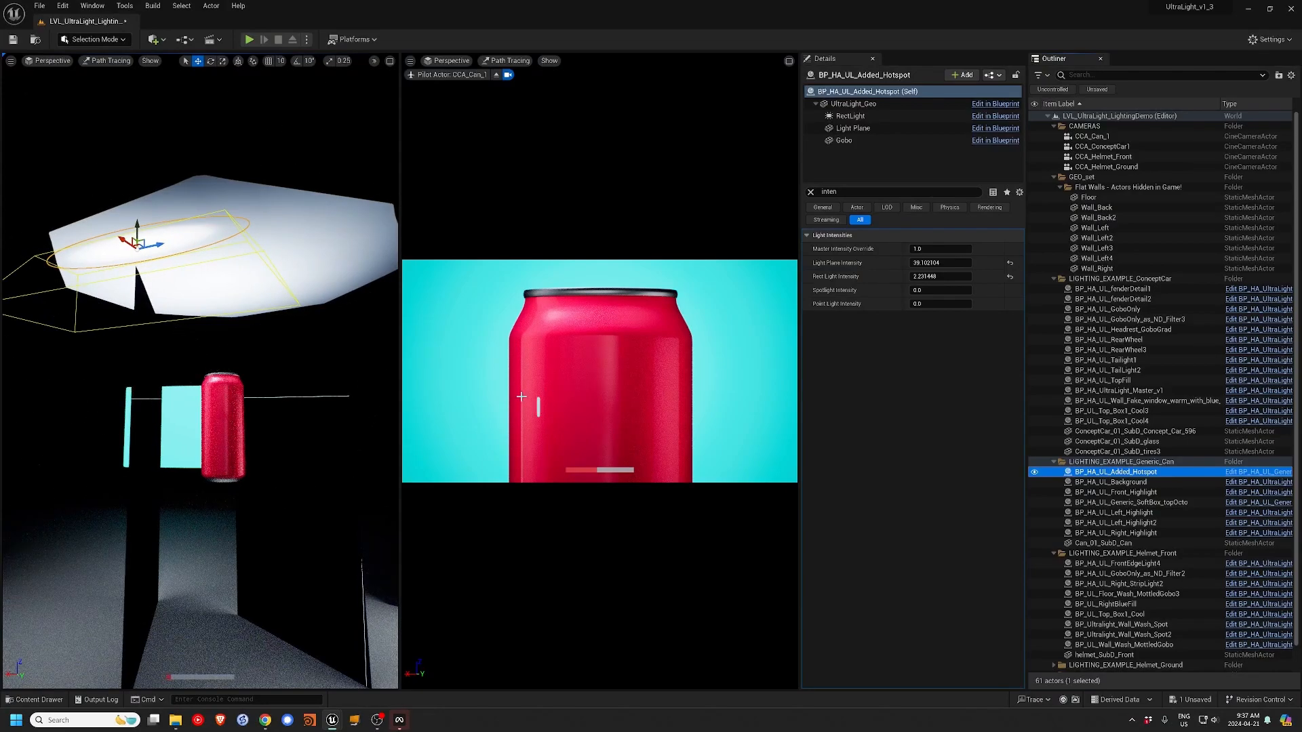
{"action": "right_click_drag", "start_coordinate": [254, 468], "coordinate": [235, 417]}
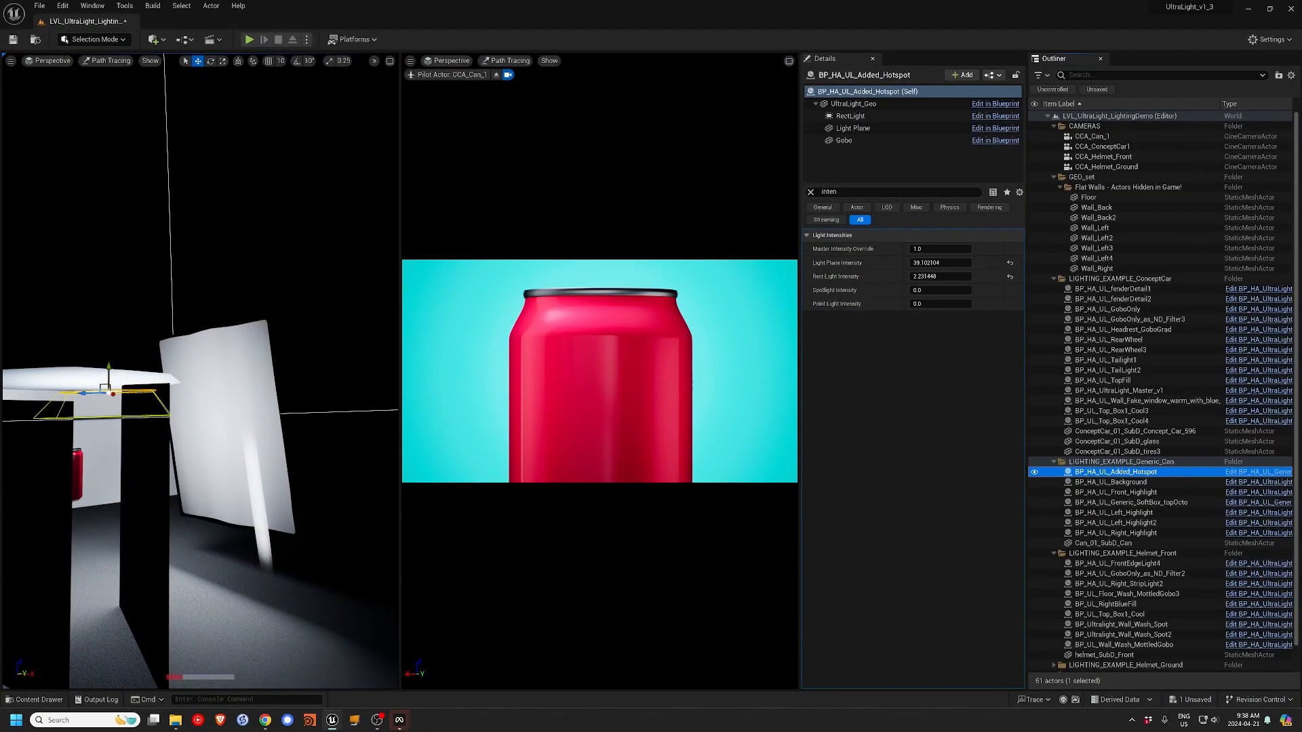
{"action": "left_click", "coordinate": [250, 469]}
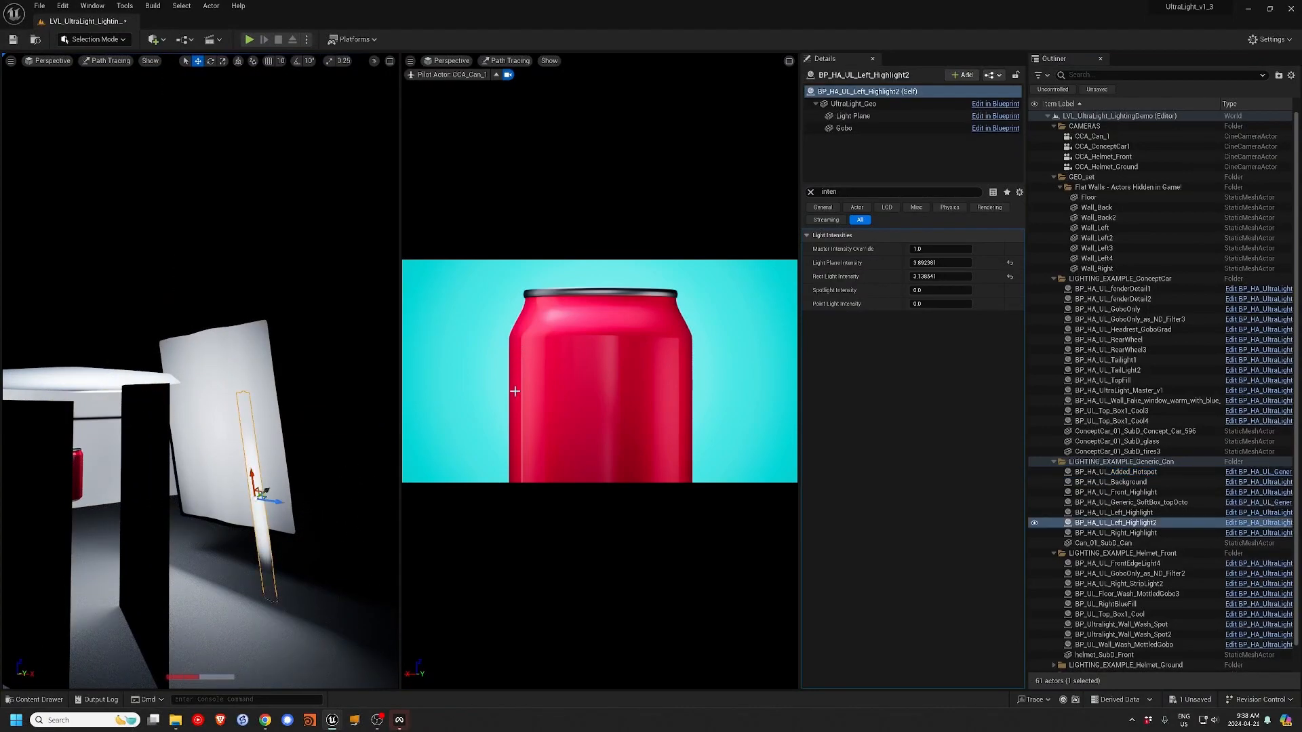
{"action": "left_click", "coordinate": [1034, 522]}
{"action": "left_click", "coordinate": [1034, 522]}
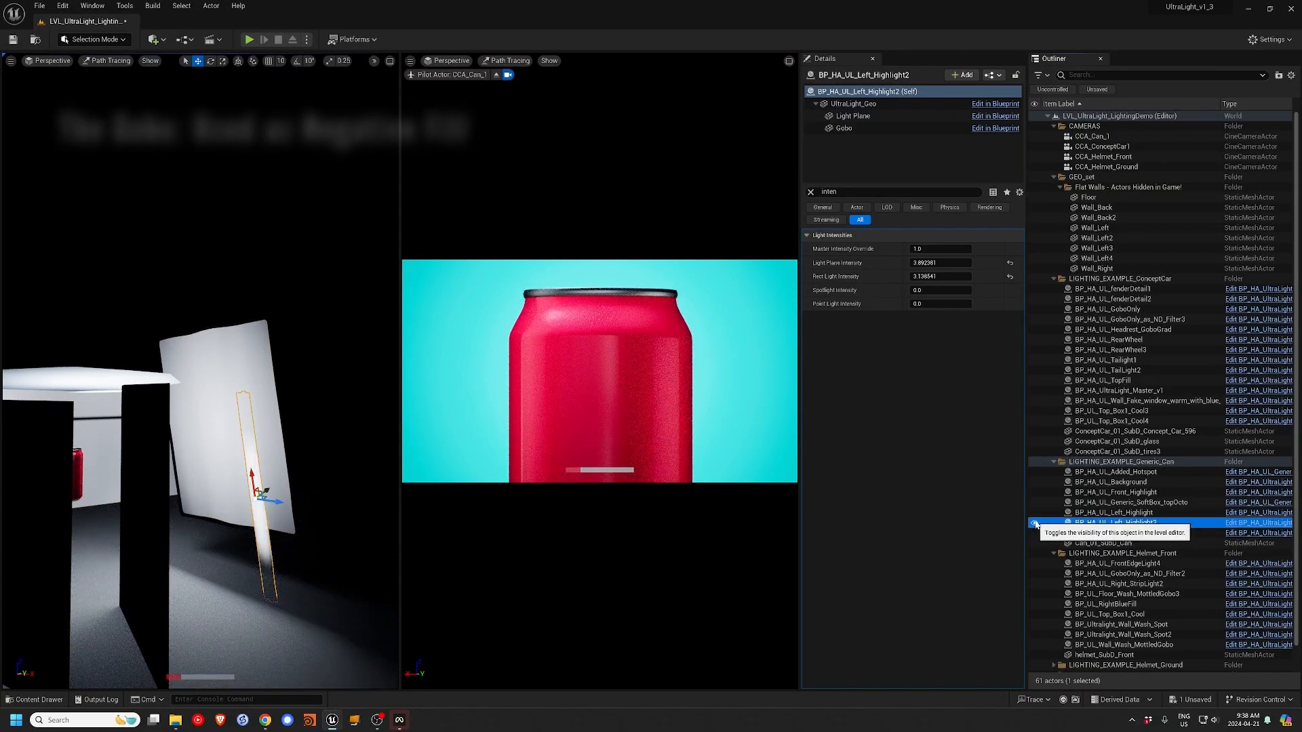
- Select the BP_HA_UL_Gobo-Negative_Fill1 panel and assign a TilingNoise texture as its gobo texture map
{"action": "left_click", "coordinate": [138, 524]}
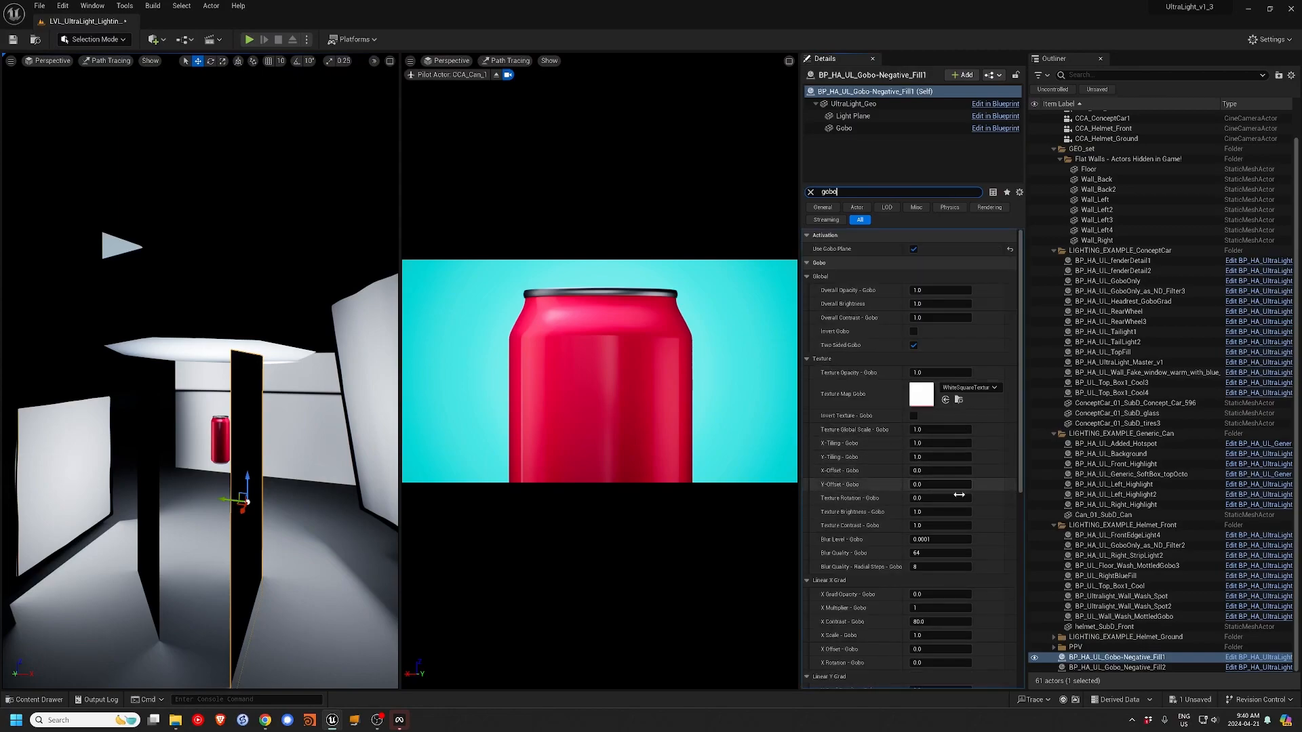
{"action": "left_click", "coordinate": [963, 388]}
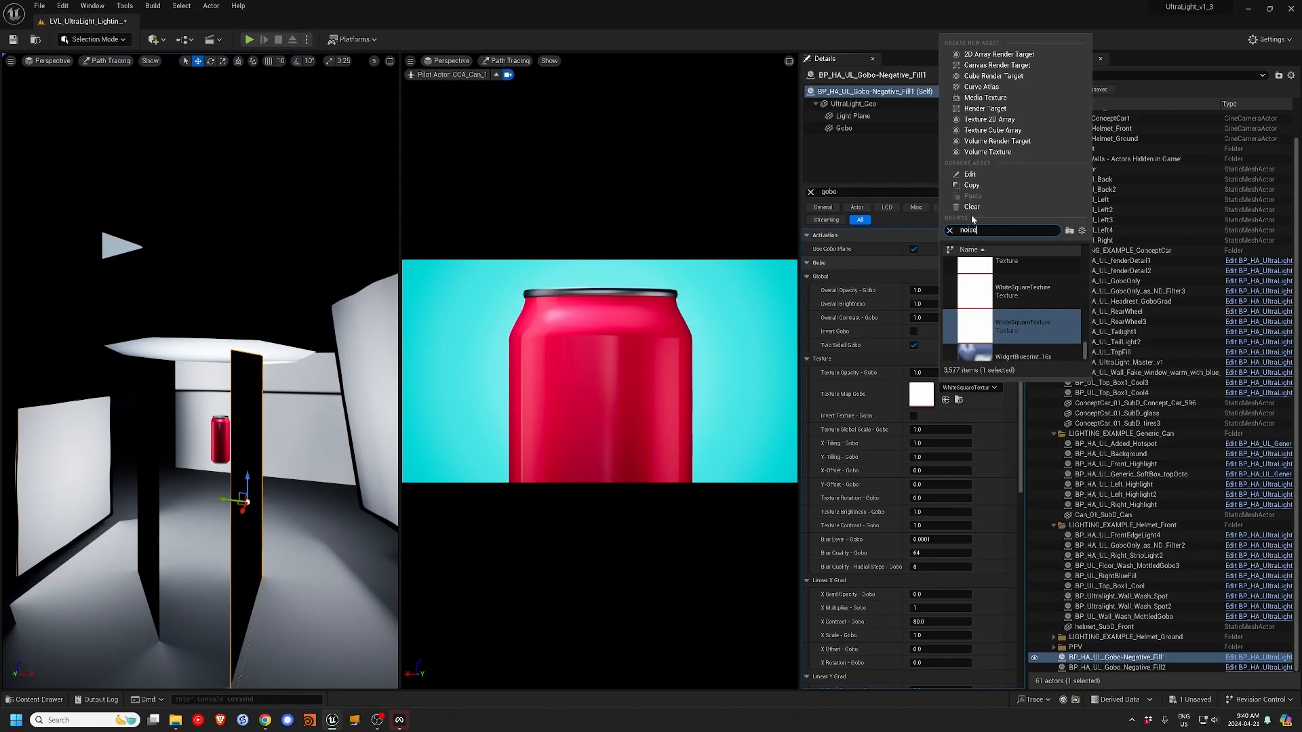
{"action": "left_click", "coordinate": [976, 332]}
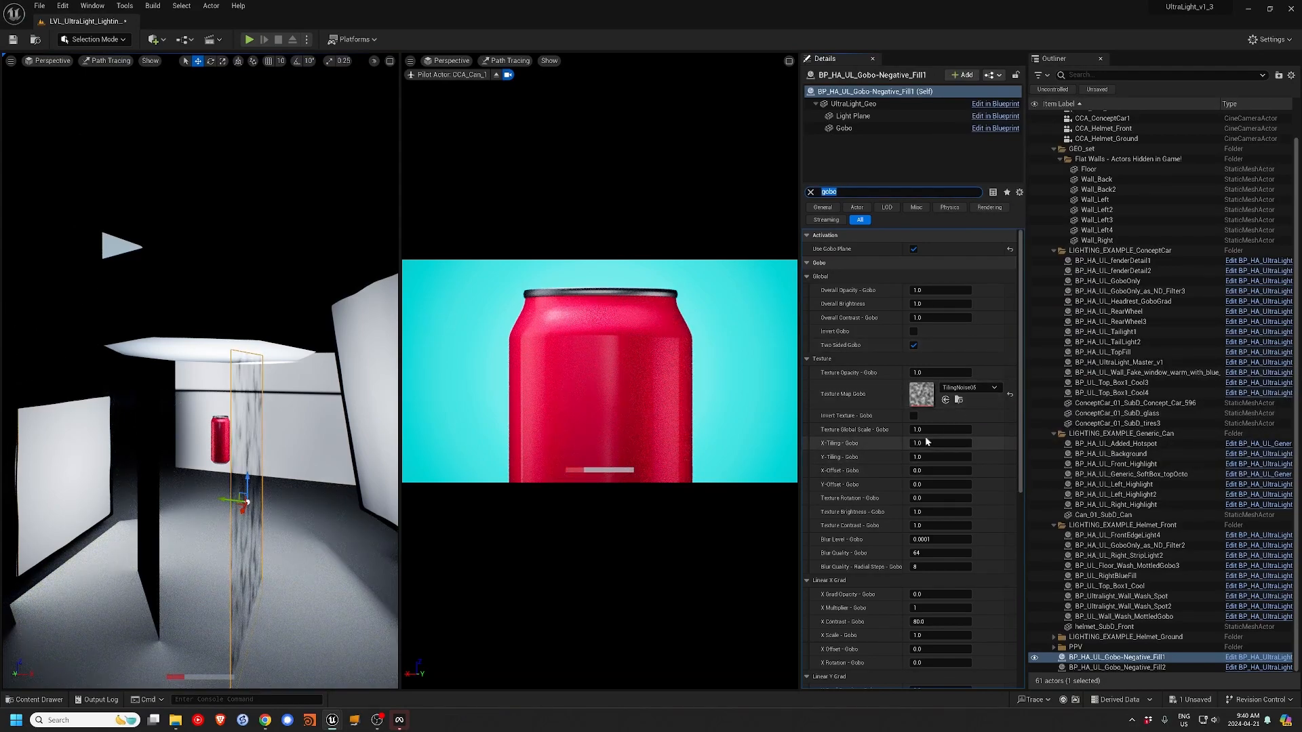
- Try a different gobo texture scale and brightness, then reset the texture map, global scale and brightness to their defaults
{"action": "left_click_drag", "start_coordinate": [924, 431], "coordinate": [960, 431]}
{"action": "left_click_drag", "start_coordinate": [917, 512], "coordinate": [897, 512]}
{"action": "left_click", "coordinate": [1009, 394]}
{"action": "left_click", "coordinate": [1009, 429]}
{"action": "left_click", "coordinate": [1008, 512]}
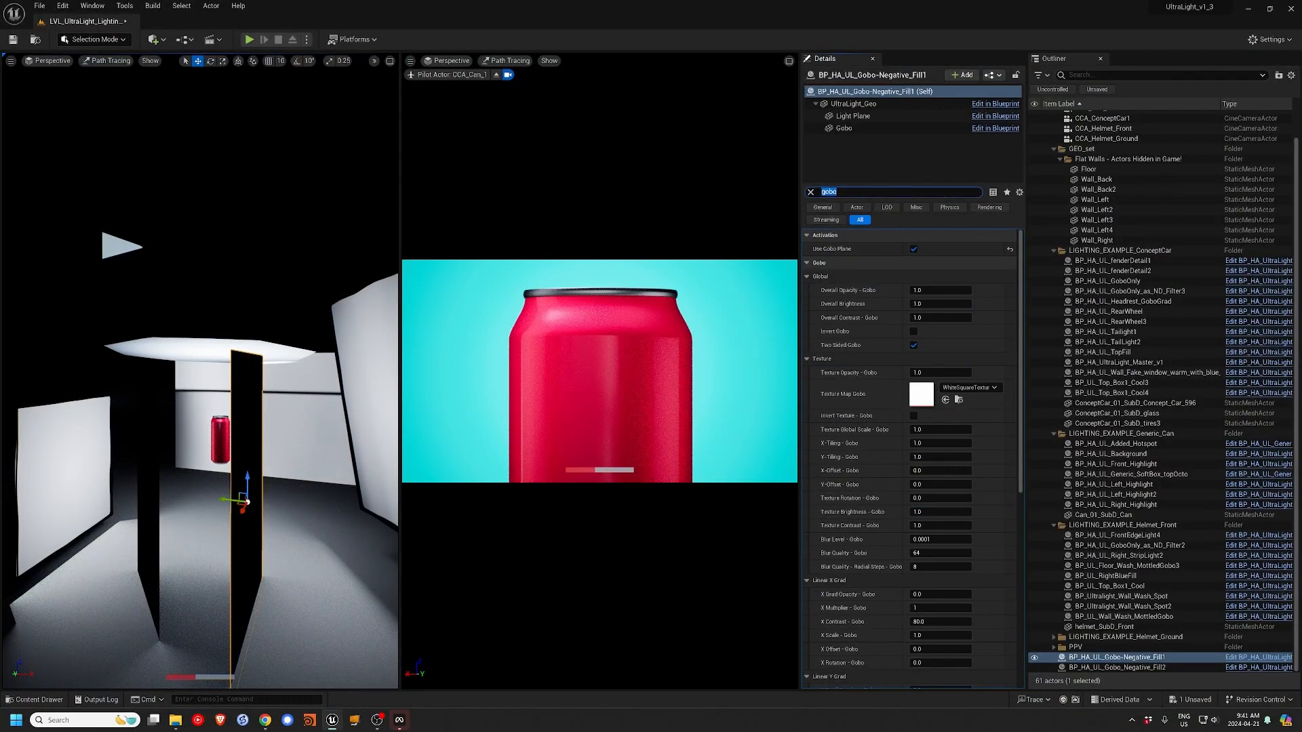
- Filter the details for "rect" and enable the rect light on the BP_HA_UL_Gobo-Negative_Fill1 panel, keeping that panel selected
{"action": "type", "text": "rect"}
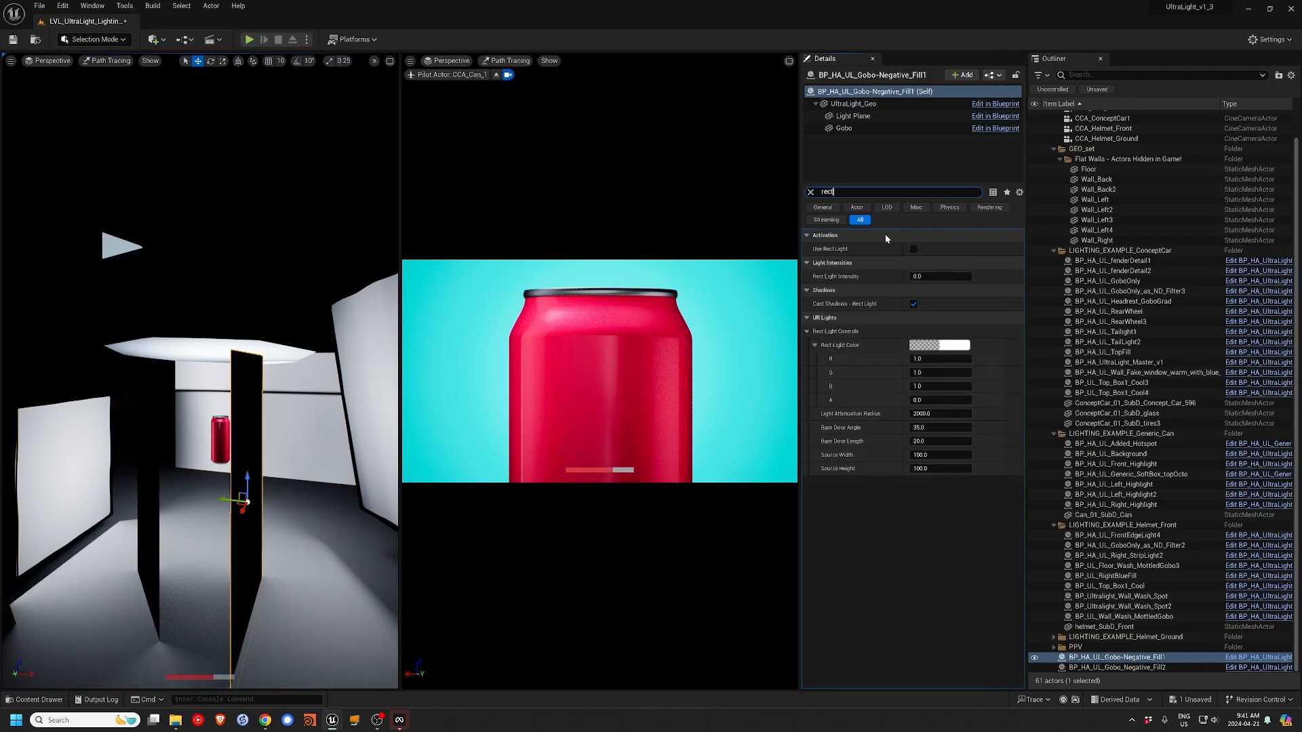
{"action": "left_click", "coordinate": [913, 248]}
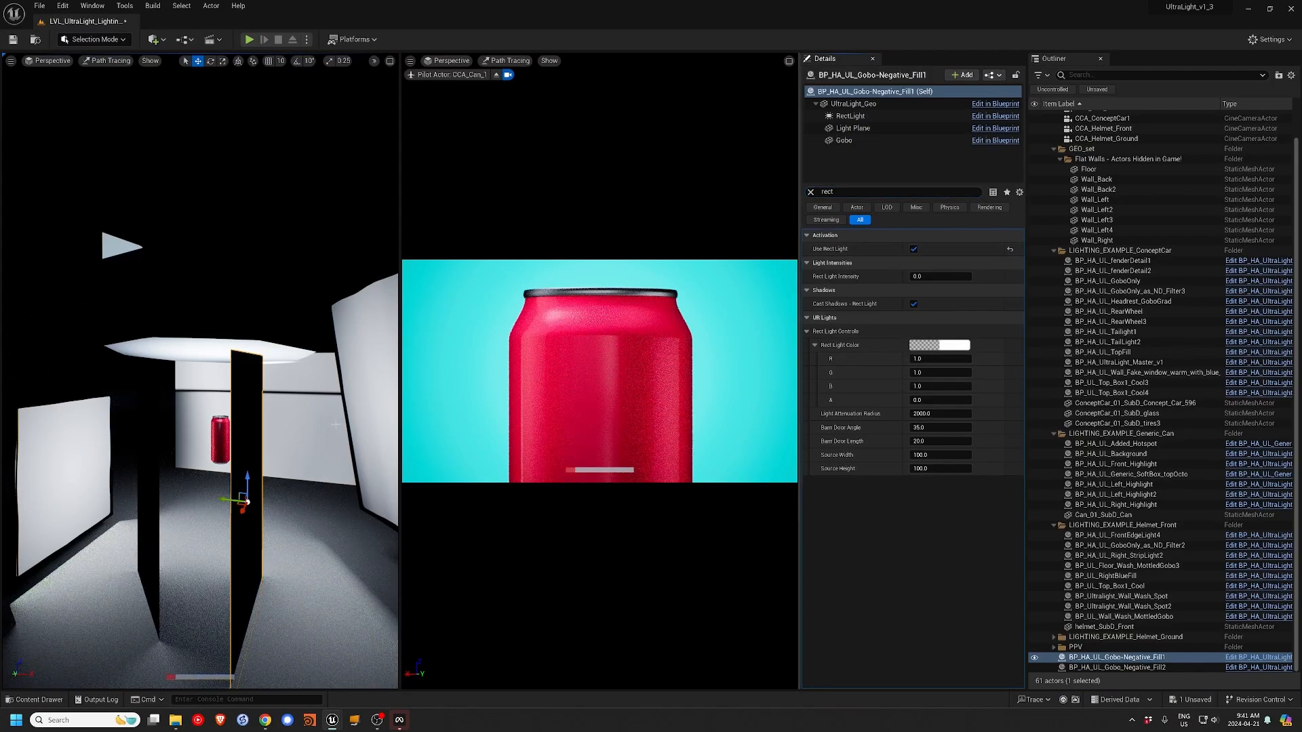
{"action": "left_click", "coordinate": [151, 502]}
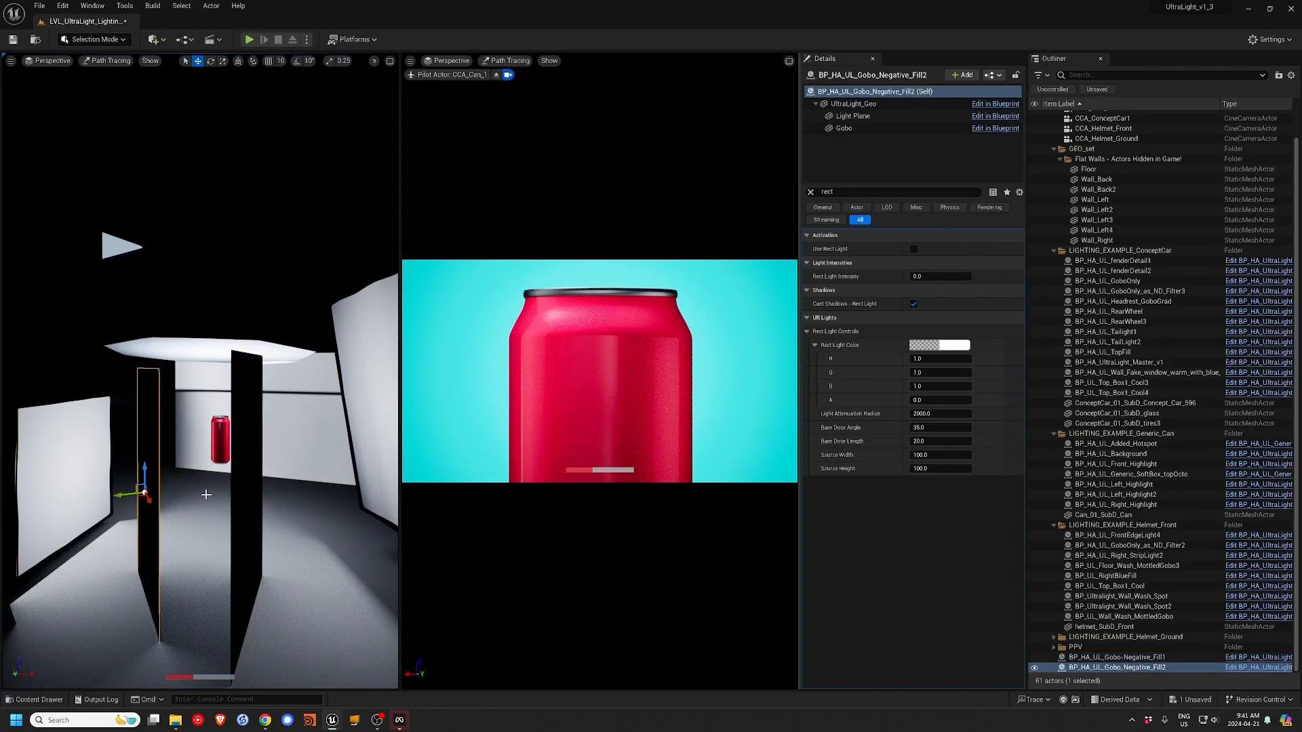
{"action": "left_click", "coordinate": [238, 490]}
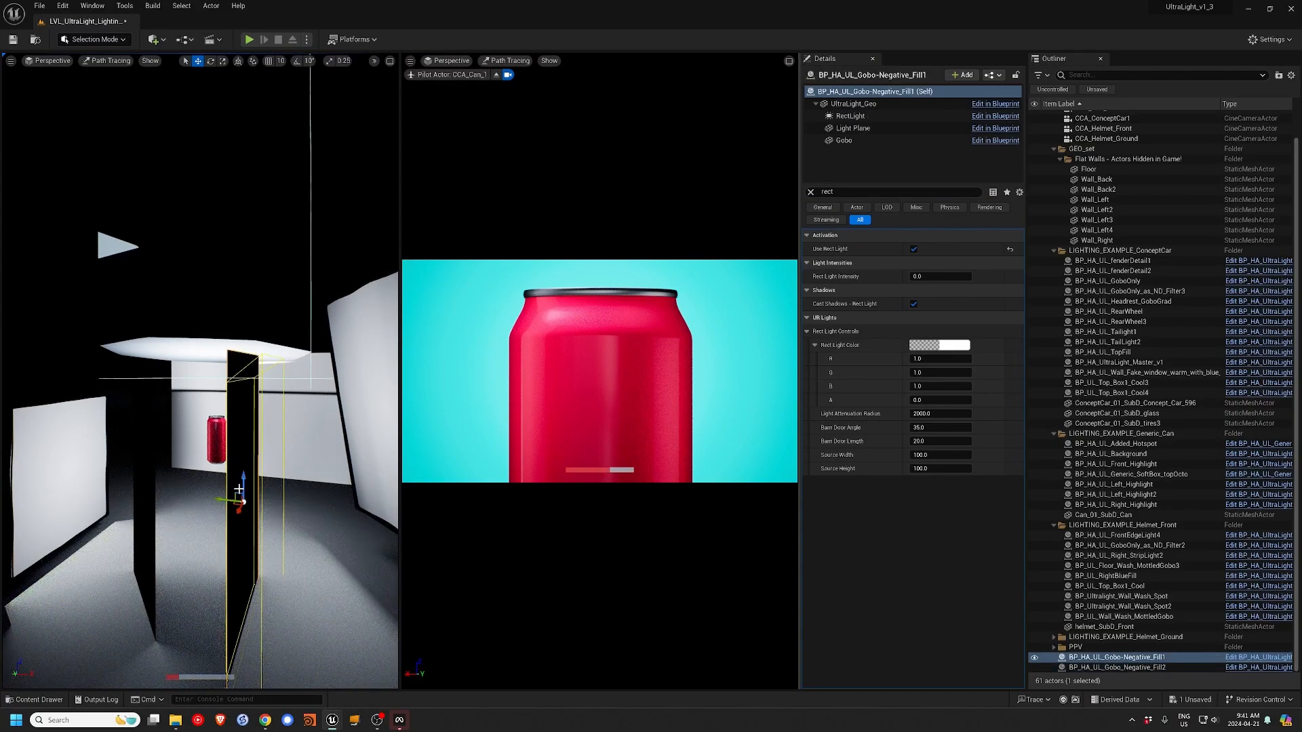
- Set the rect light intensity of BP_HA_UL_Gobo-Negative_Fill1 to 2.0
{"action": "mouse_move", "coordinate": [230, 476]}
{"action": "left_mouse_down", "text": "alt"}
{"action": "mouse_move", "coordinate": [244, 532]}
{"action": "mouse_move", "coordinate": [261, 506]}
{"action": "mouse_move", "coordinate": [238, 488]}
{"action": "left_mouse_up", "text": "alt"}
{"action": "key", "text": "e"}
{"action": "mouse_move", "coordinate": [307, 537]}
{"action": "left_mouse_down"}
{"action": "mouse_move", "coordinate": [244, 543]}
{"action": "mouse_move", "coordinate": [318, 534]}
{"action": "mouse_move", "coordinate": [304, 537]}
{"action": "left_mouse_up"}
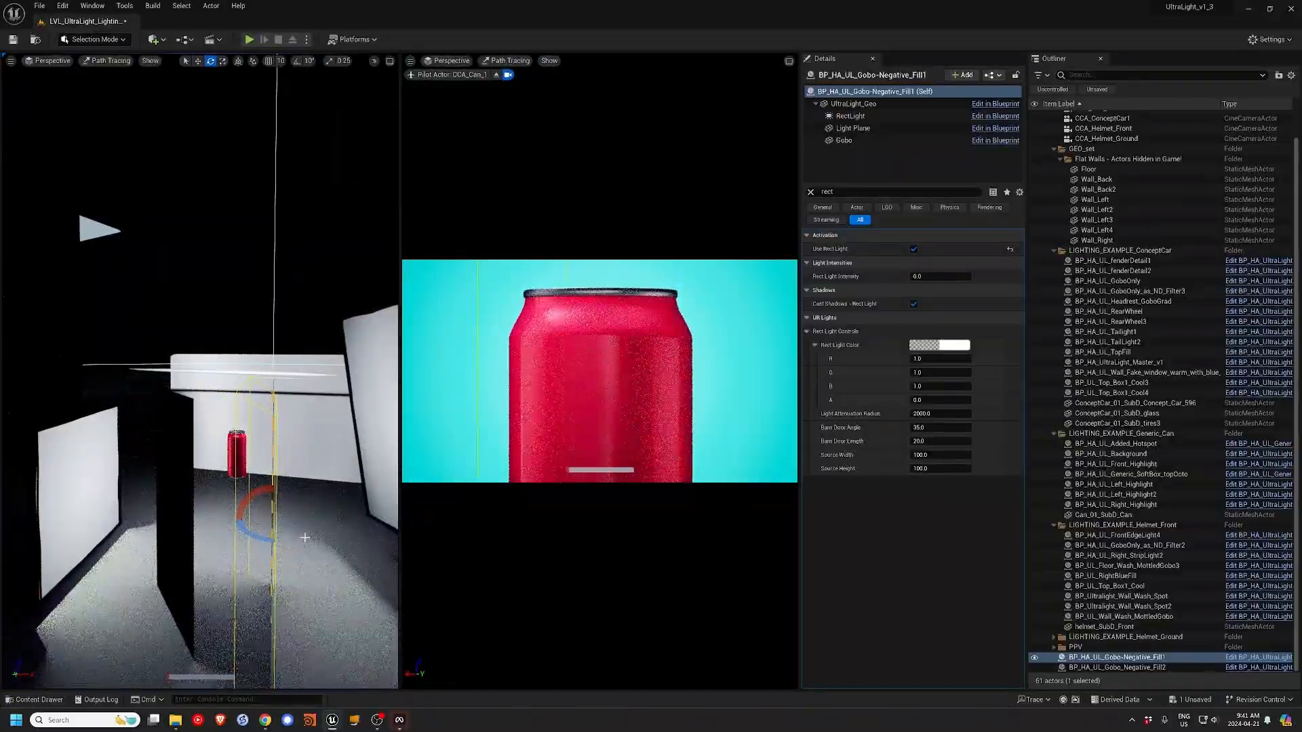
{"action": "left_click", "coordinate": [924, 277]}
{"action": "type", "text": "2"}
{"action": "key", "text": "Return"}
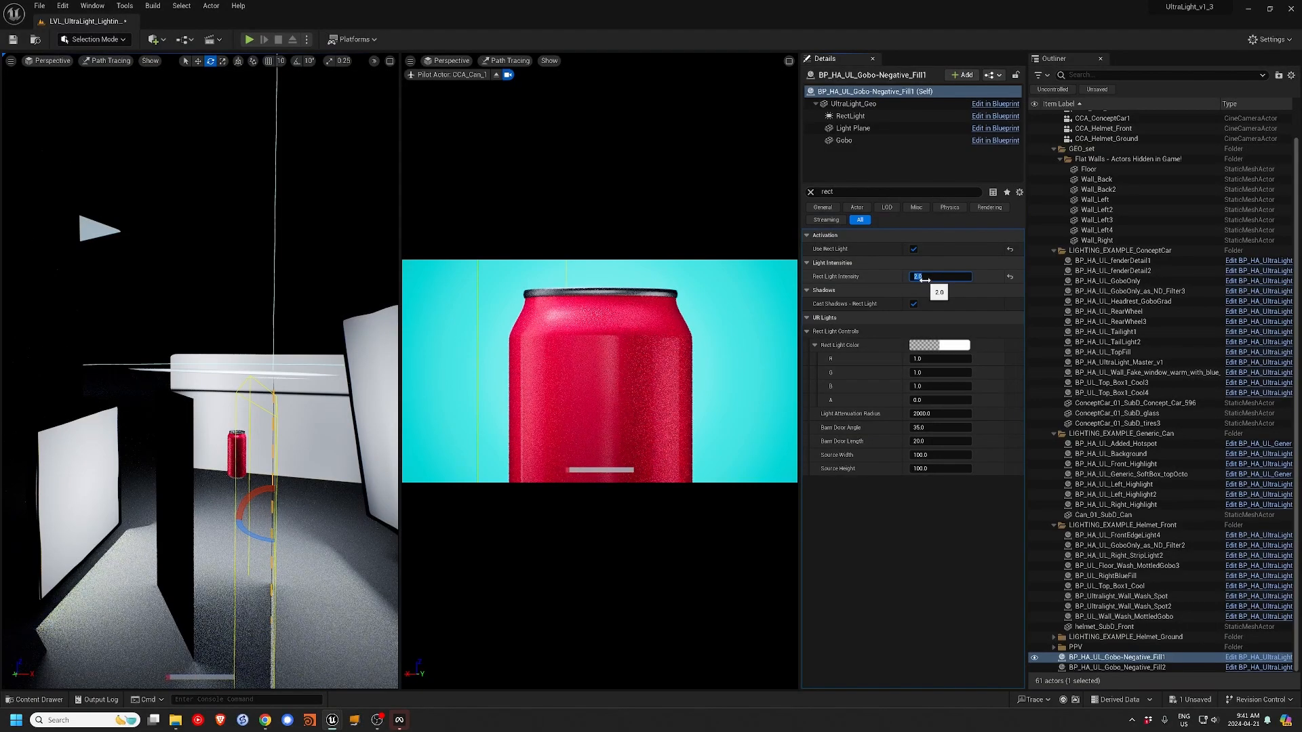
- Move the Gobo component slightly sideways within BP_HA_UL_Gobo-Negative_Fill1, and raise the actor's rect light intensity well above 2
{"action": "left_click", "coordinate": [844, 141]}
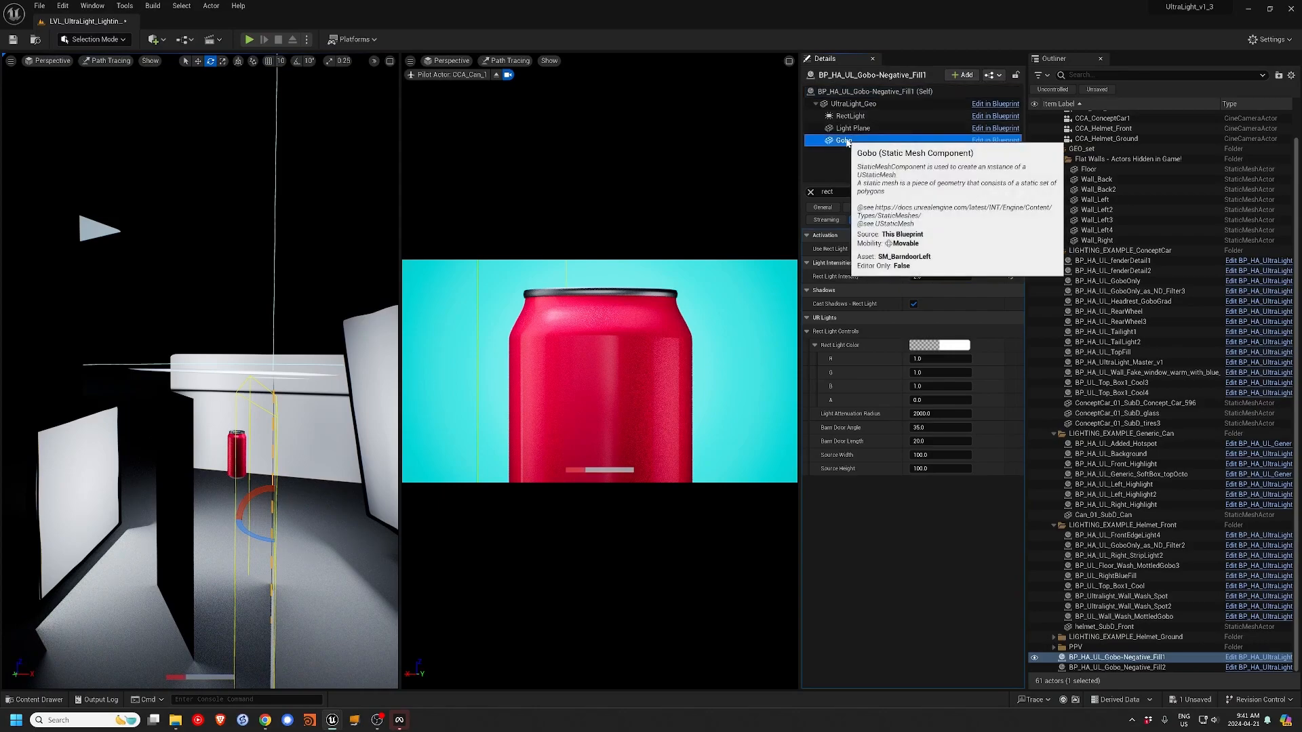
{"action": "key", "text": "w"}
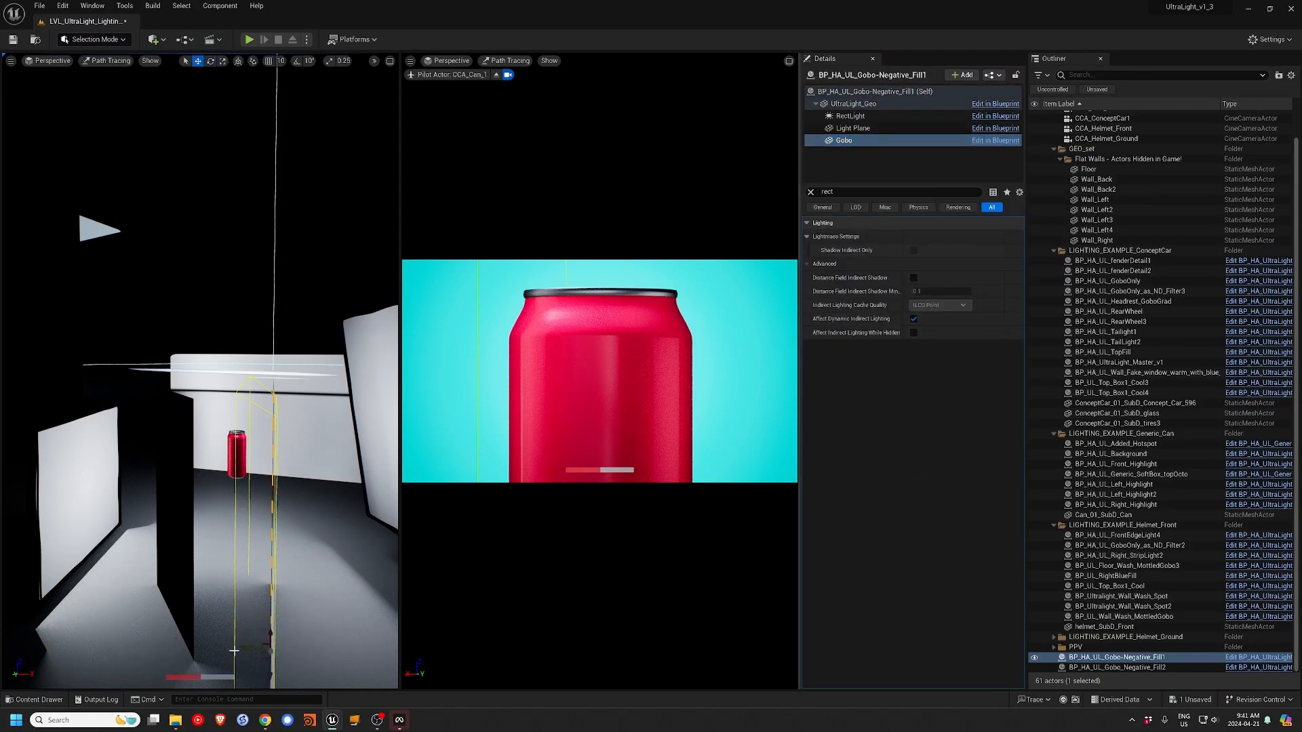
{"action": "left_click_drag", "start_coordinate": [245, 649], "coordinate": [252, 652]}
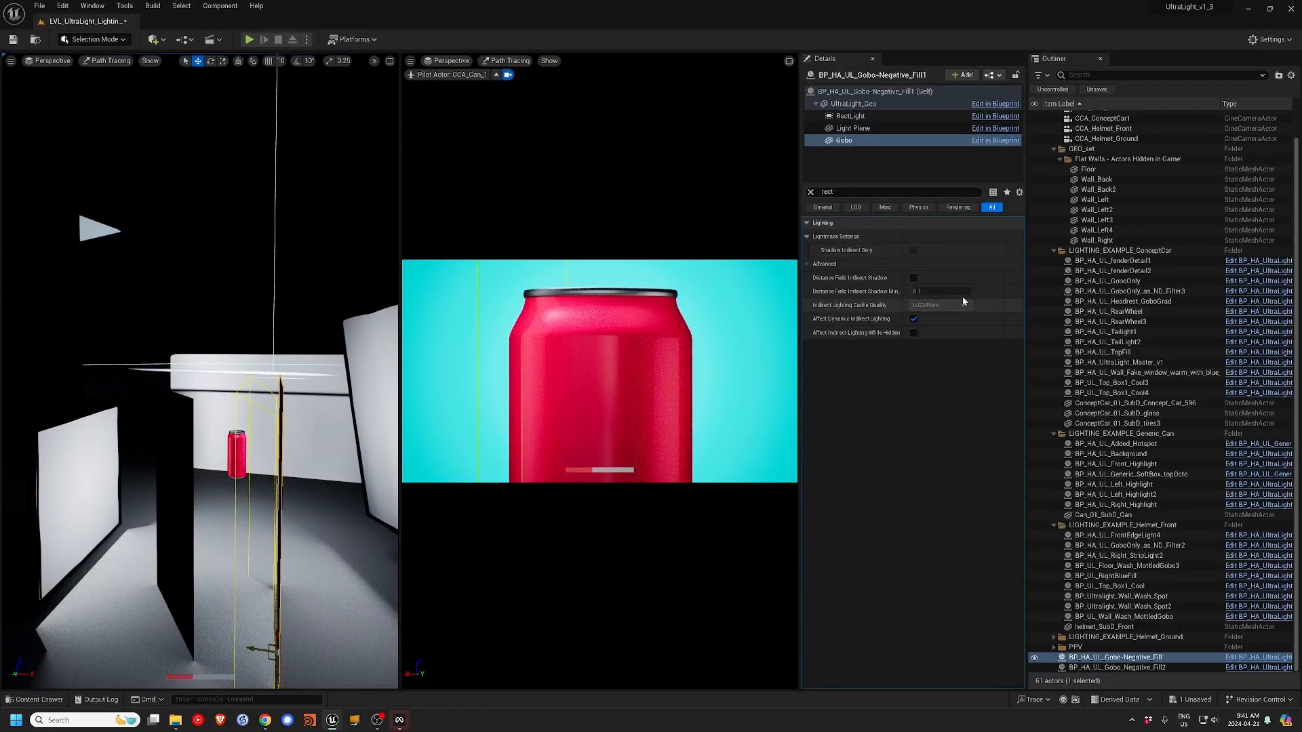
{"action": "left_click", "coordinate": [881, 91]}
{"action": "left_click_drag", "start_coordinate": [926, 272], "coordinate": [951, 272]}
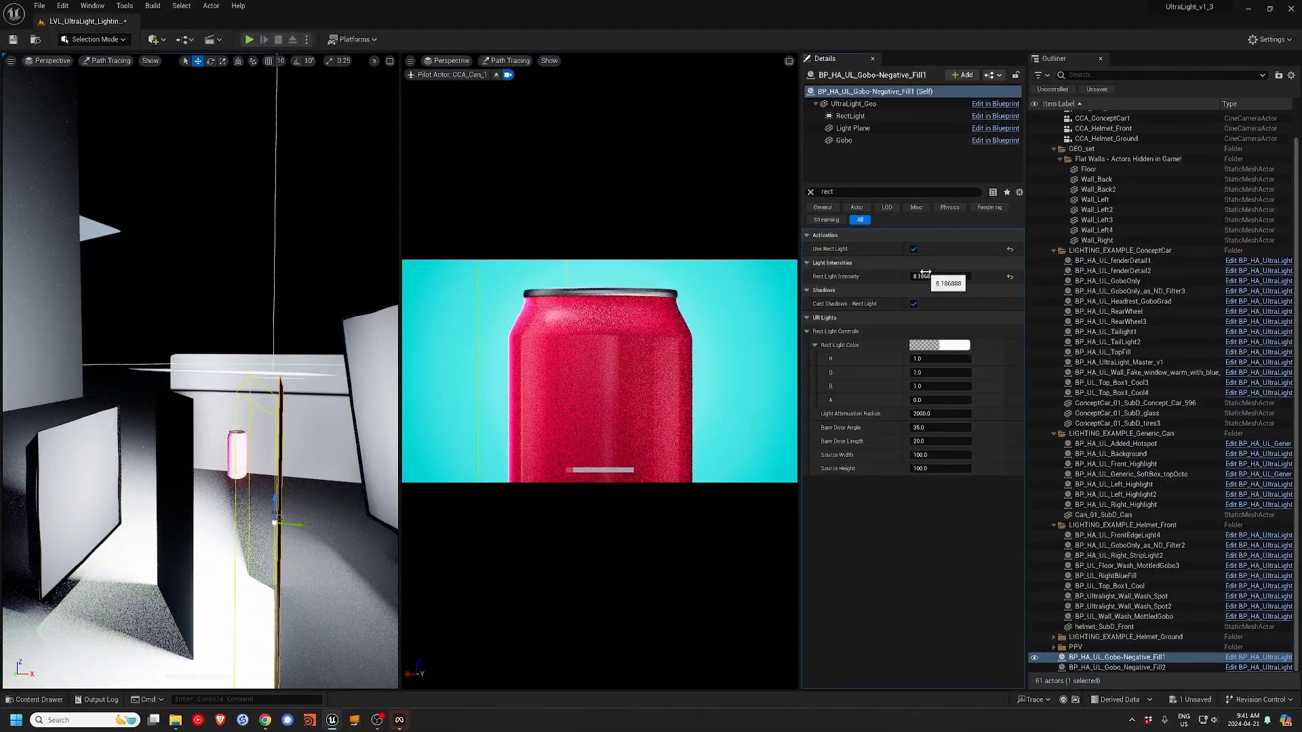